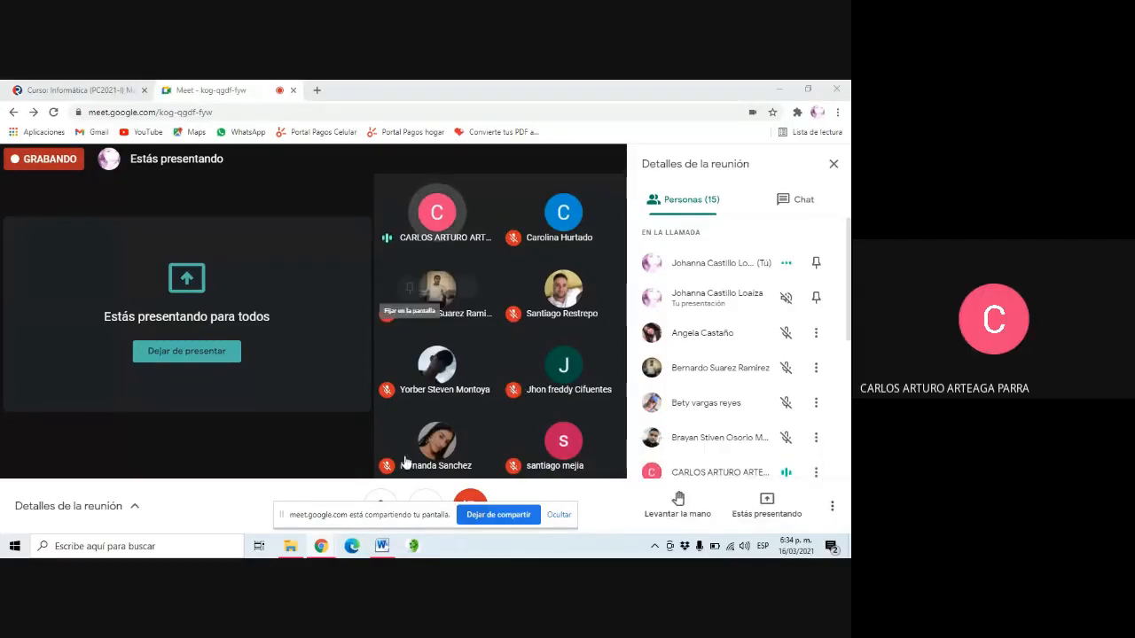
Switch to the WiMAX document in Word and look over the table of contents on its first page
click(383, 548)
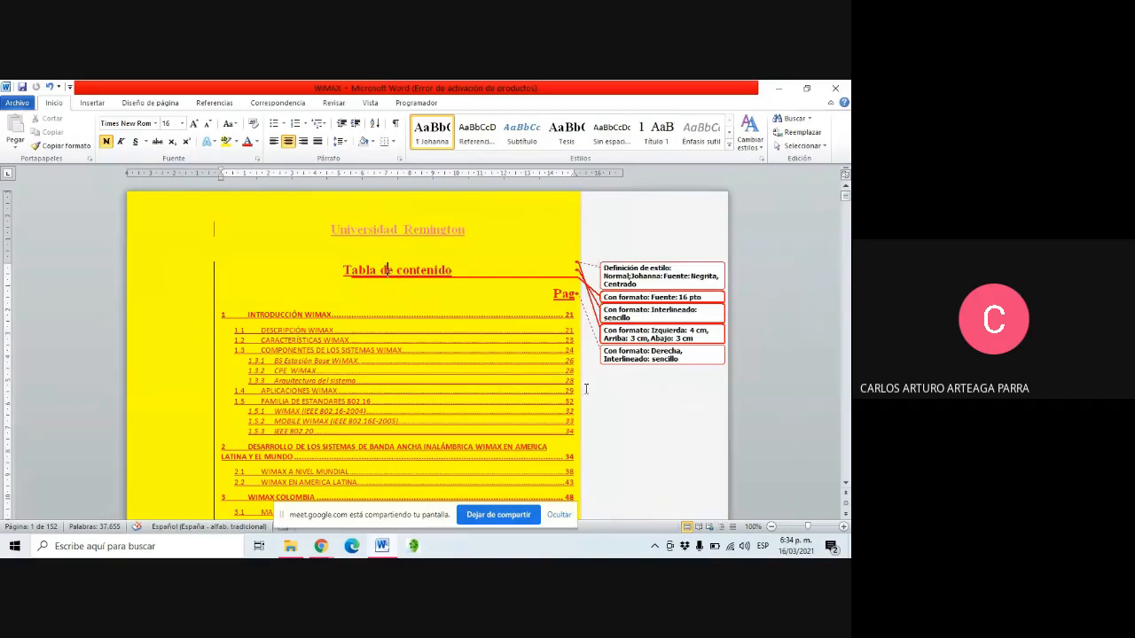
click(594, 388)
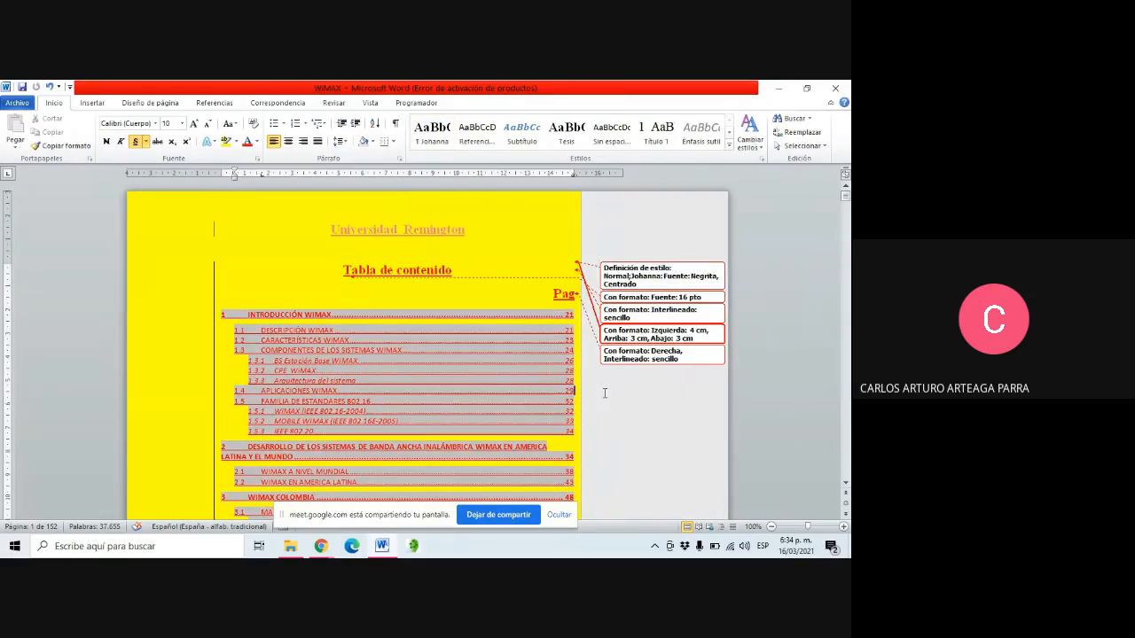
click(86, 315)
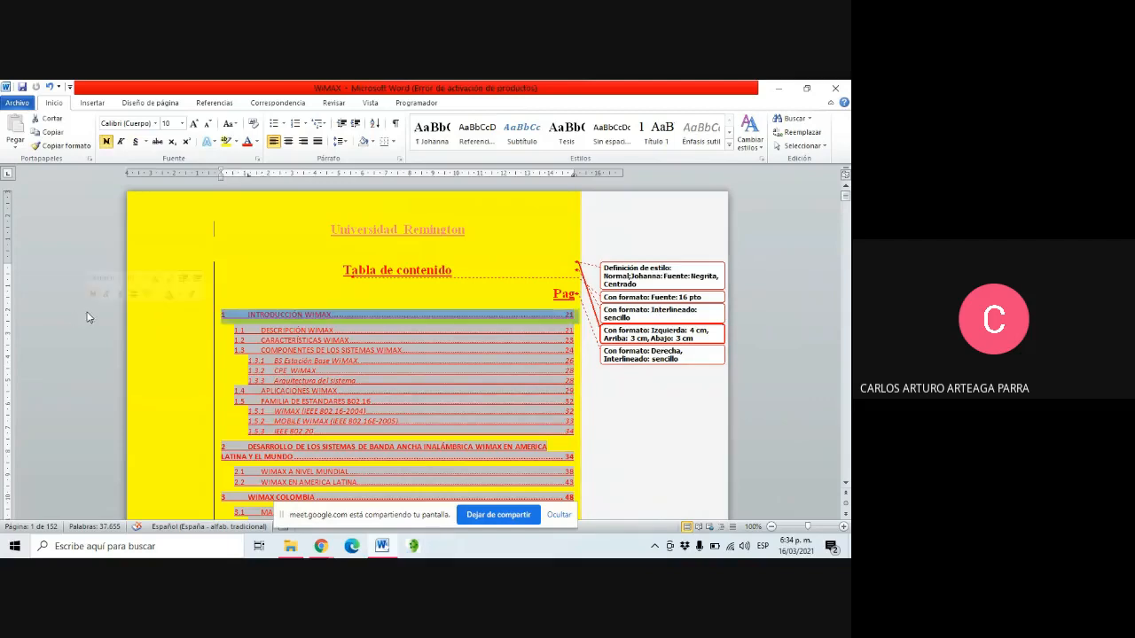
click(168, 338)
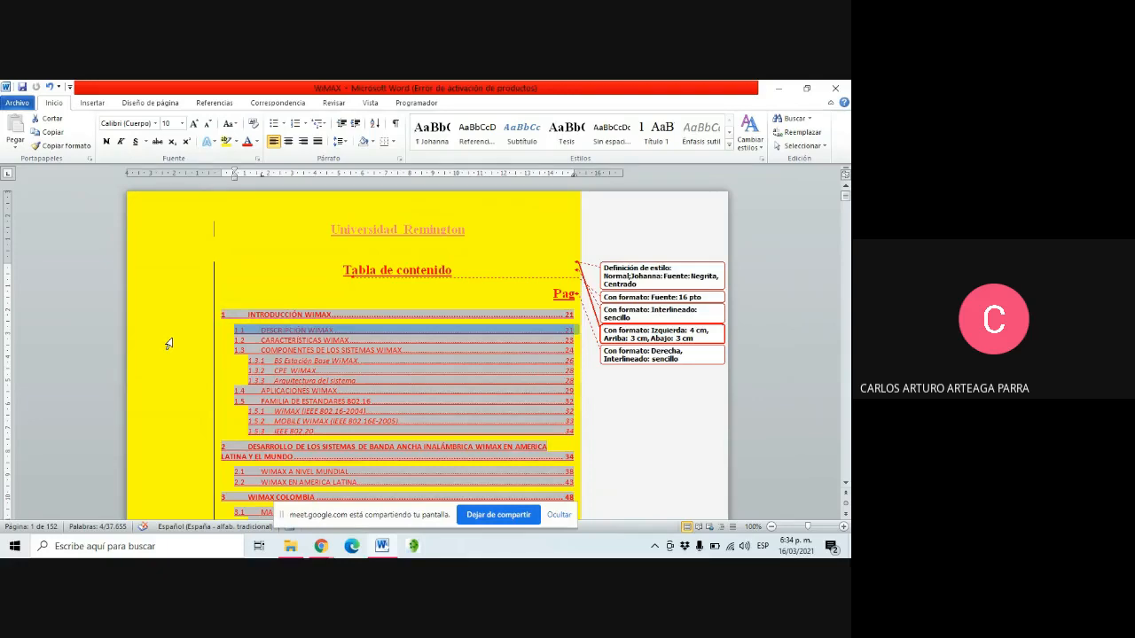
scroll(169, 344, down, 2)
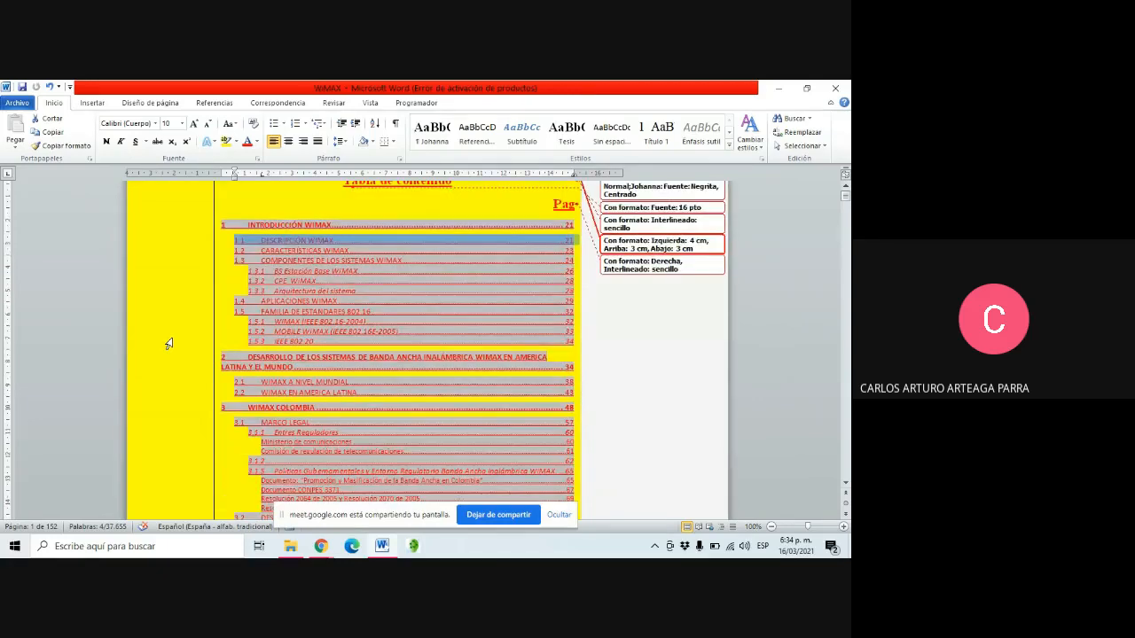
scroll(169, 344, down, 6)
Go directly to page 15 of the document using the Go To command
click(32, 526)
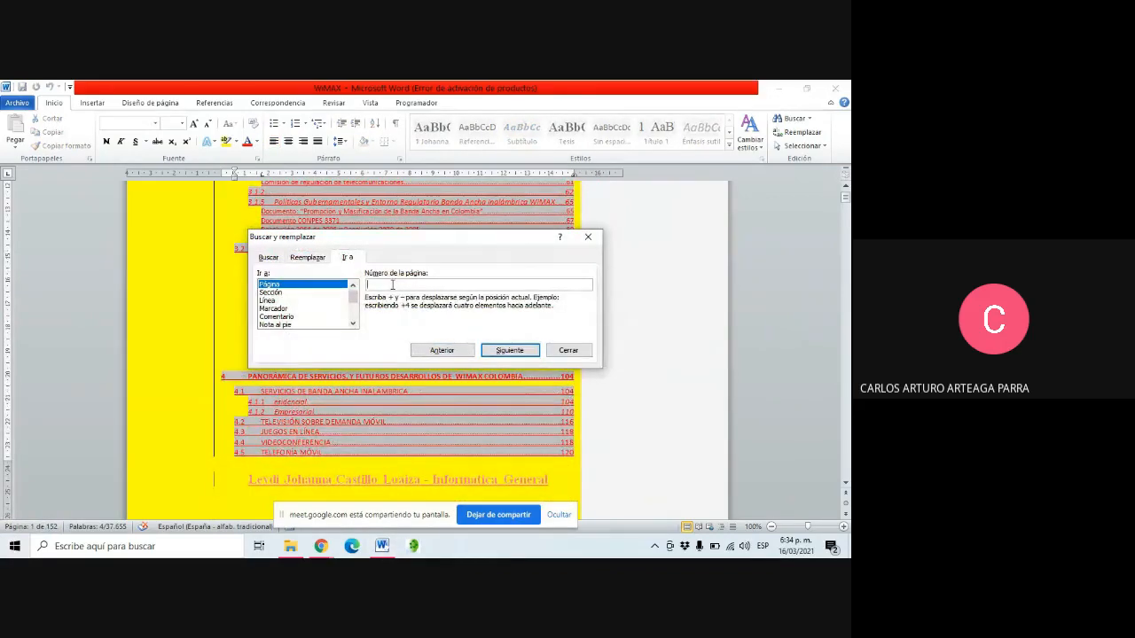
text(15)
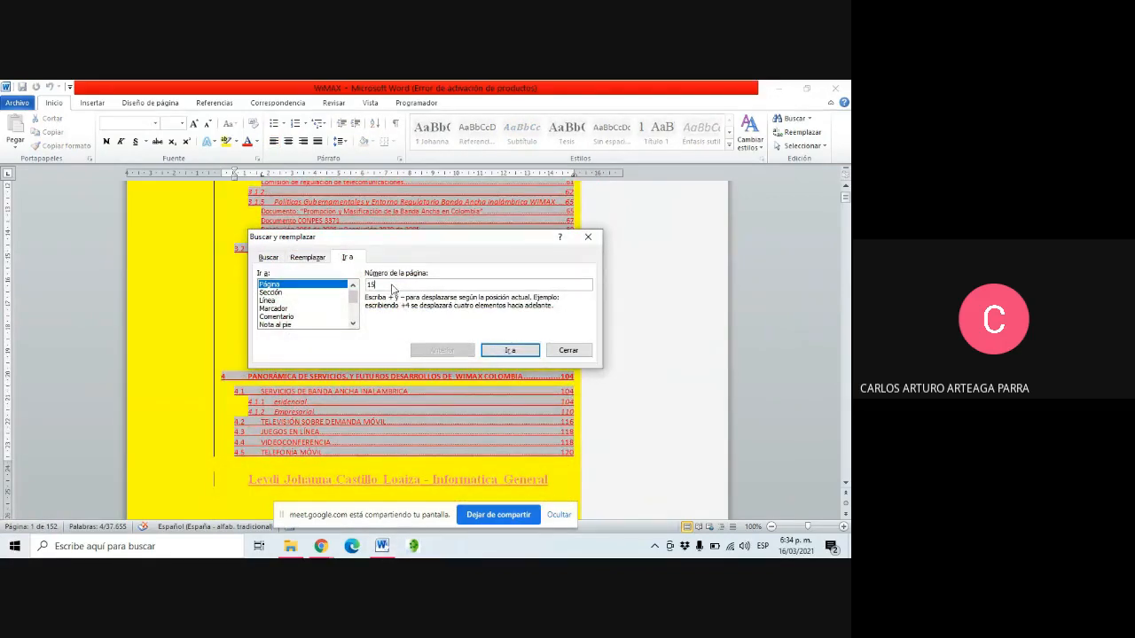
click(511, 352)
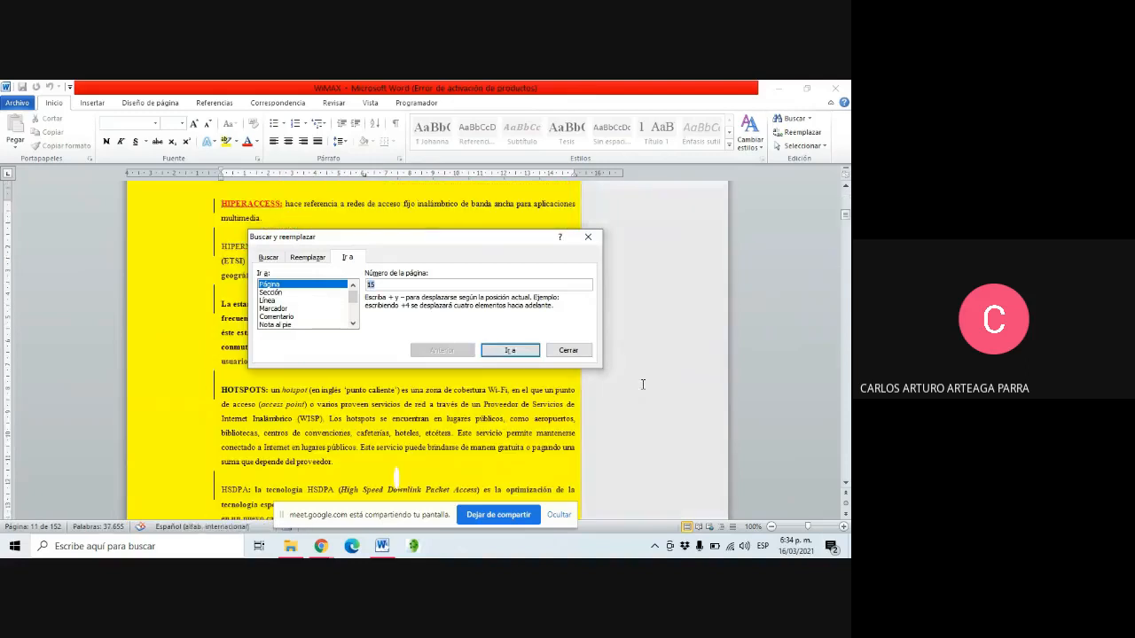
click(562, 351)
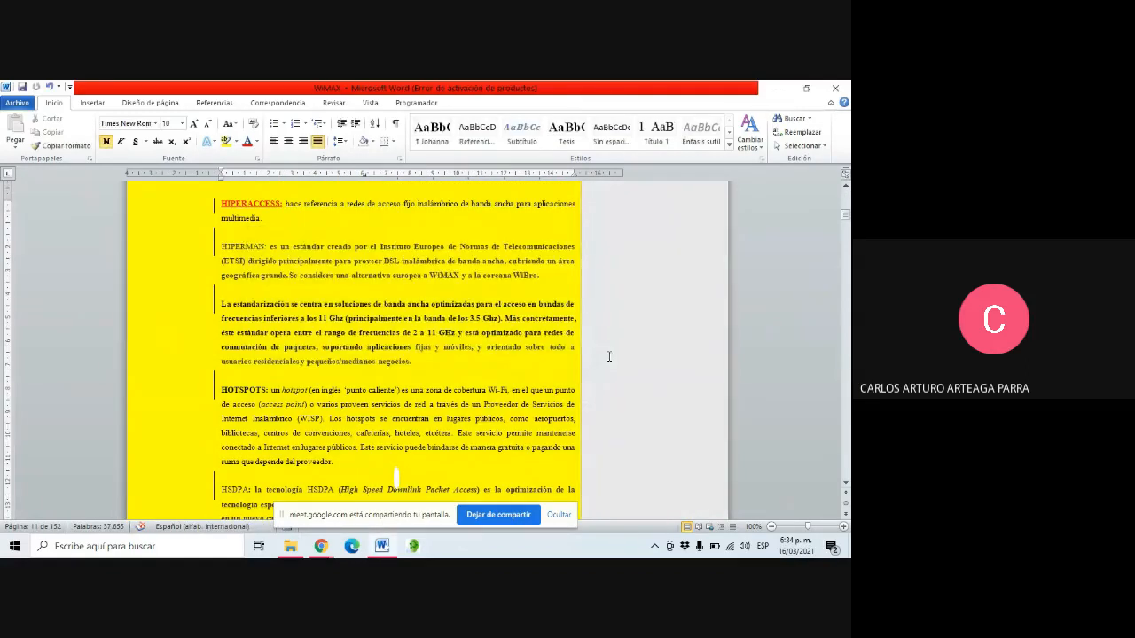
Examine the glossary pages from the HIPERACCESS entry through to the start of the RESUMEN section
scroll(609, 357, down, 3)
scroll(610, 356, down, 10)
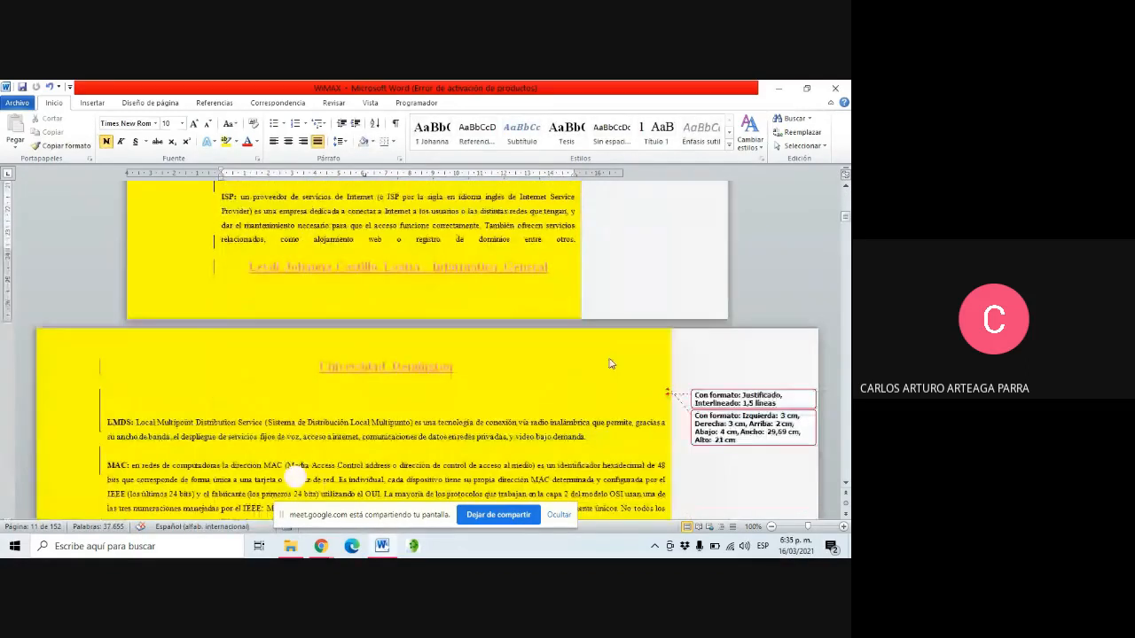
scroll(609, 356, down, 5)
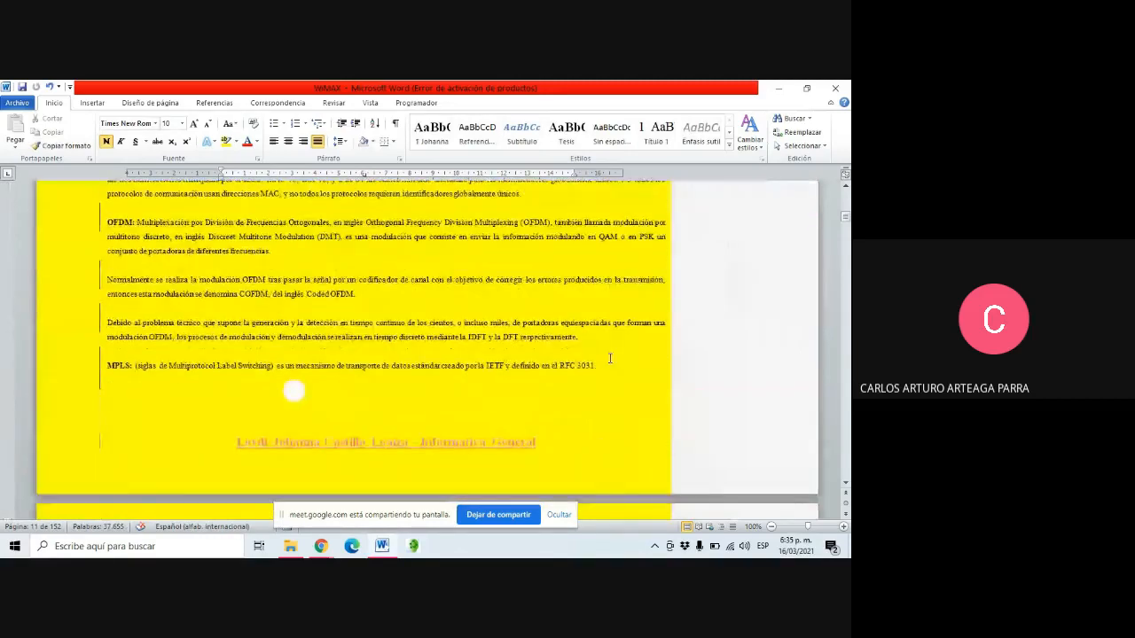
scroll(610, 358, down, 10)
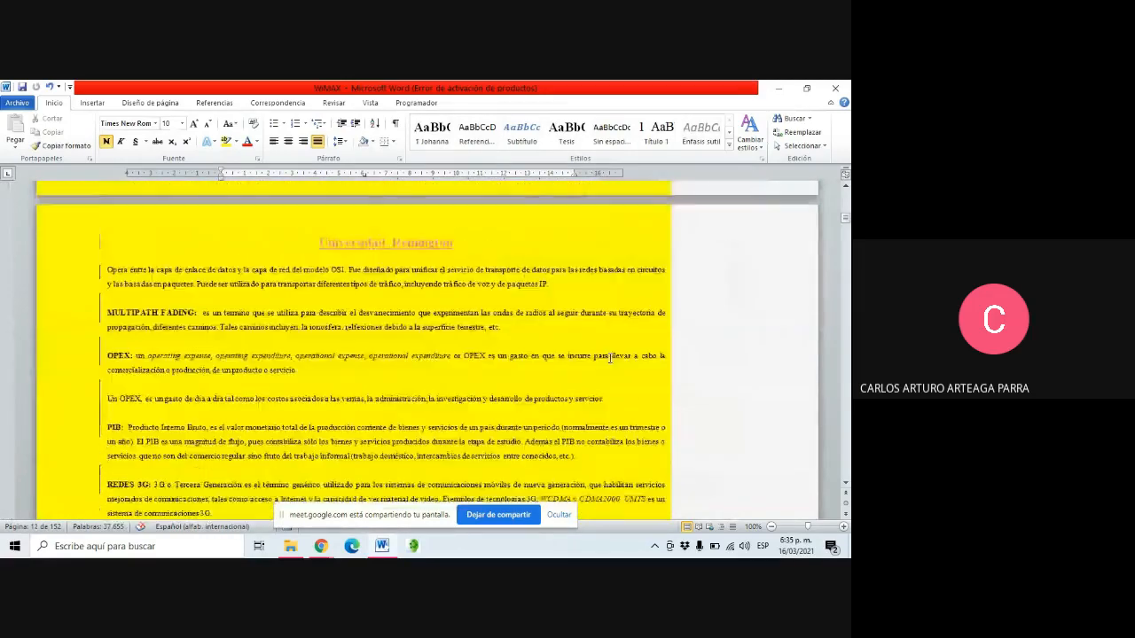
scroll(610, 358, down, 10)
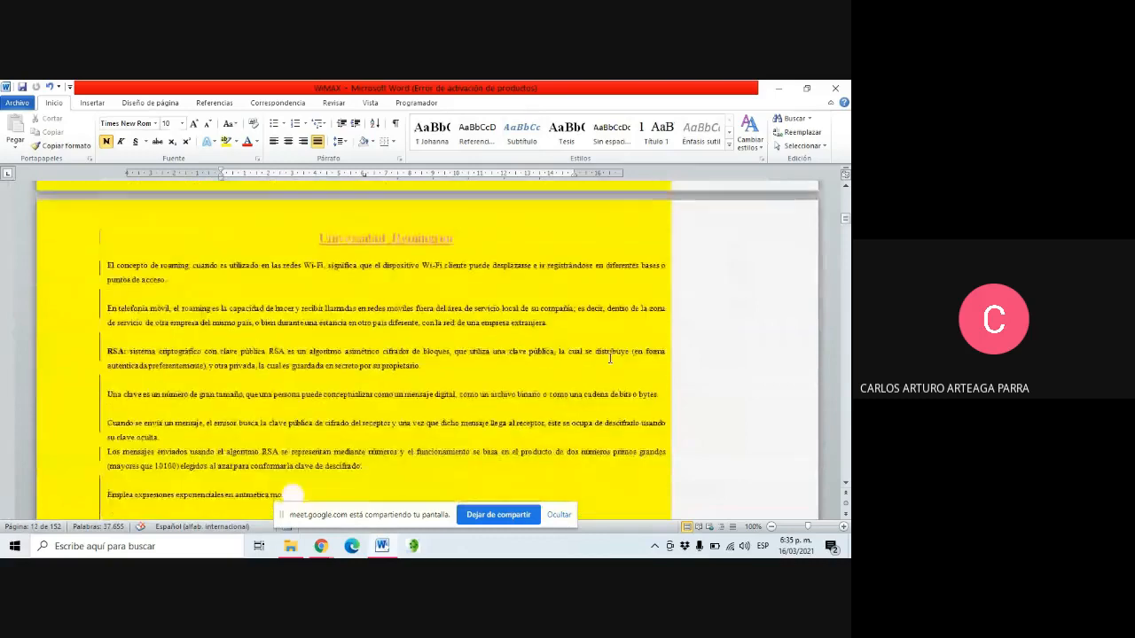
scroll(610, 358, down, 10)
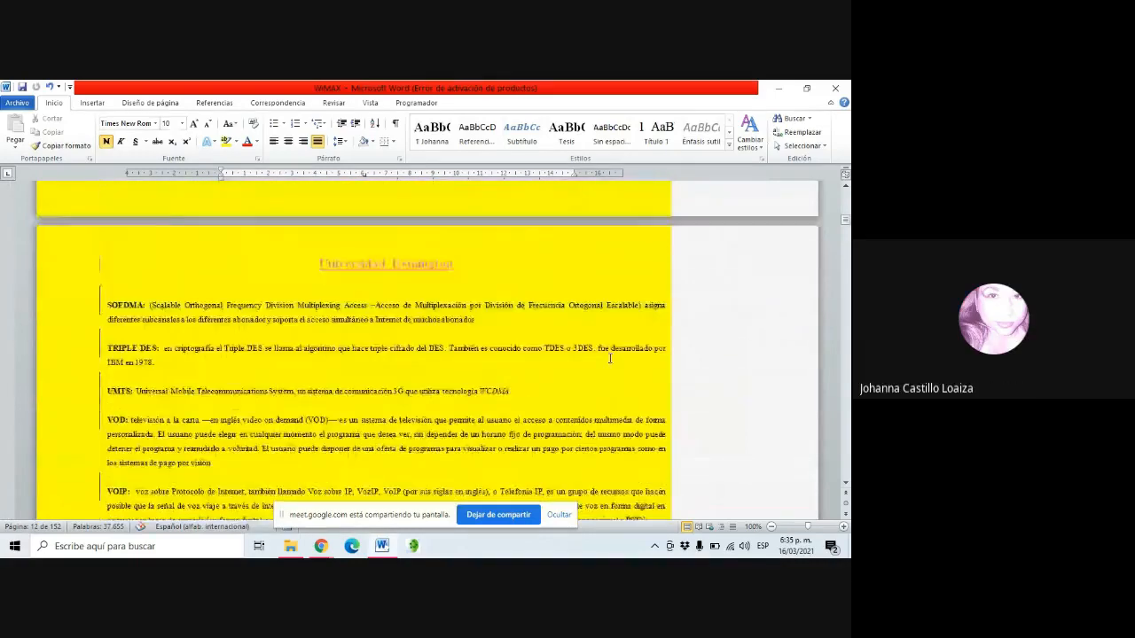
scroll(609, 358, down, 3)
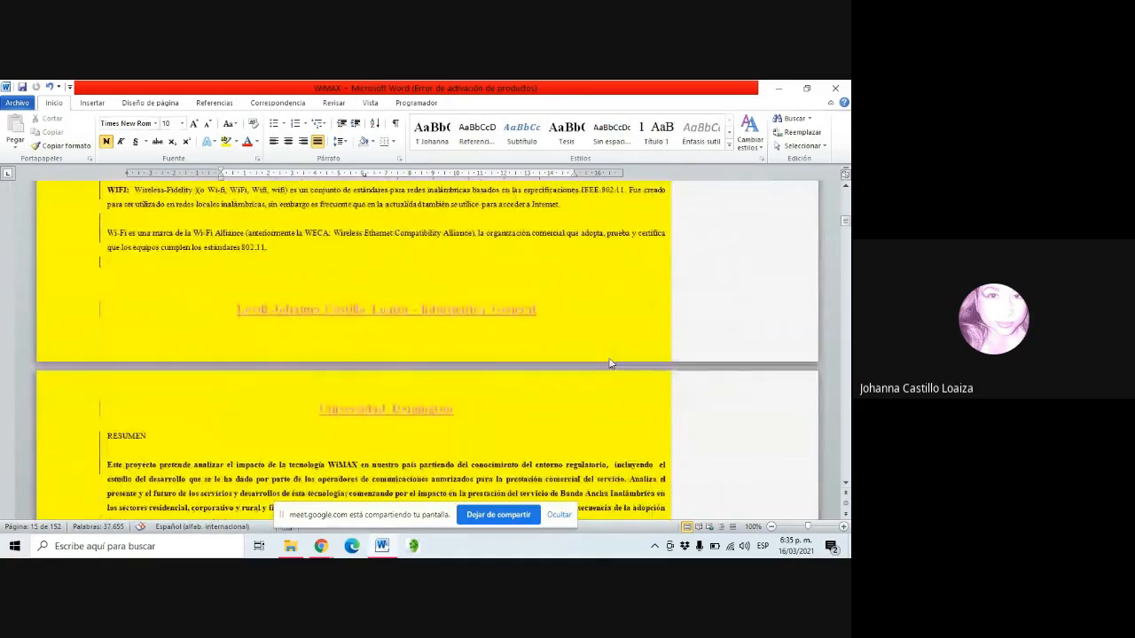
scroll(609, 364, down, 3)
Return to the LMDS glossary entry and examine where the pages change from portrait to landscape
scroll(609, 363, up, 15)
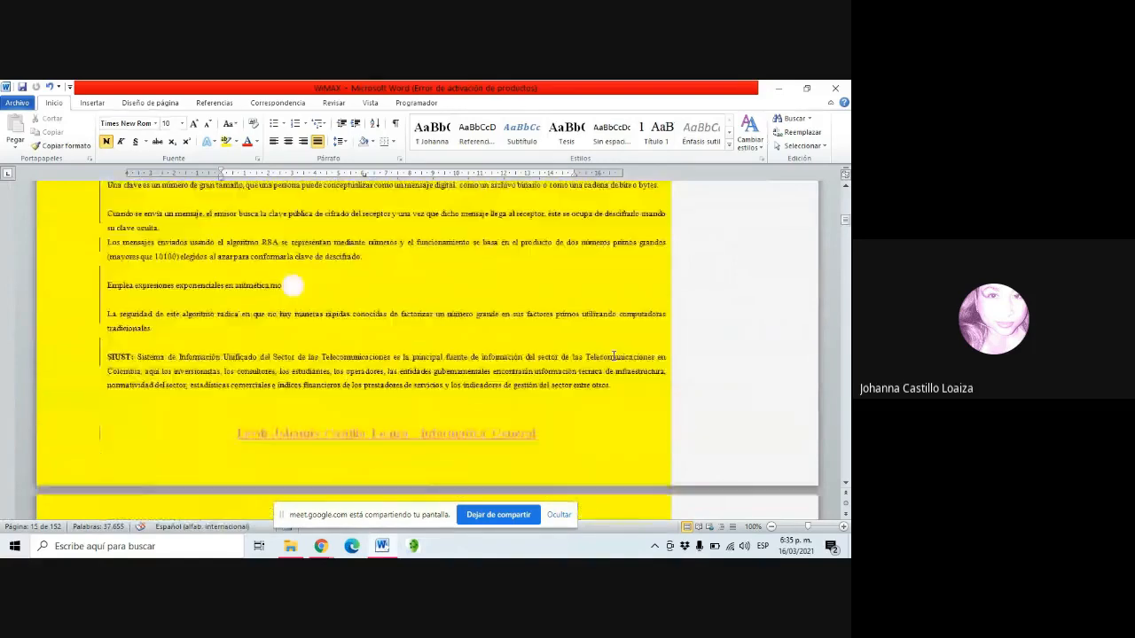
scroll(613, 356, up, 15)
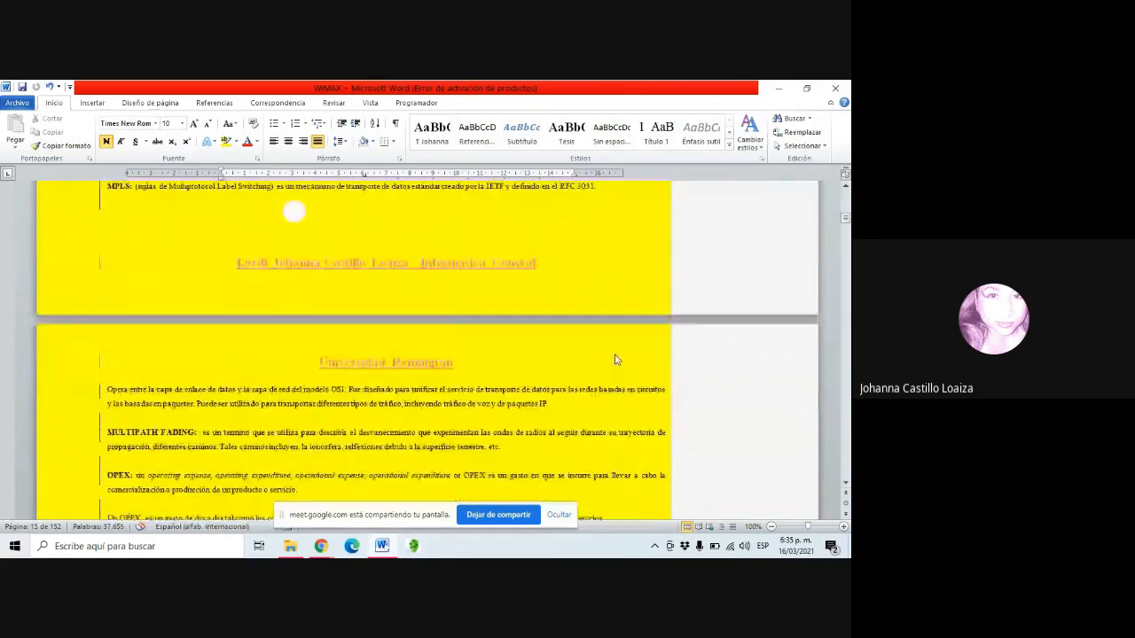
scroll(616, 359, up, 10)
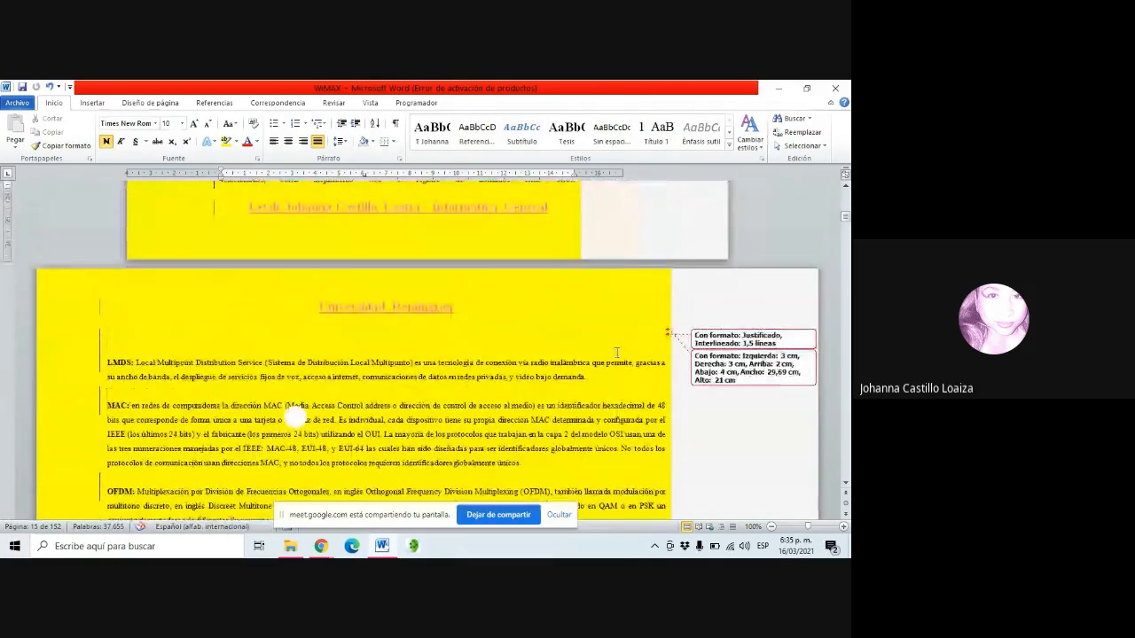
scroll(617, 353, down, 3)
scroll(617, 353, up, 3)
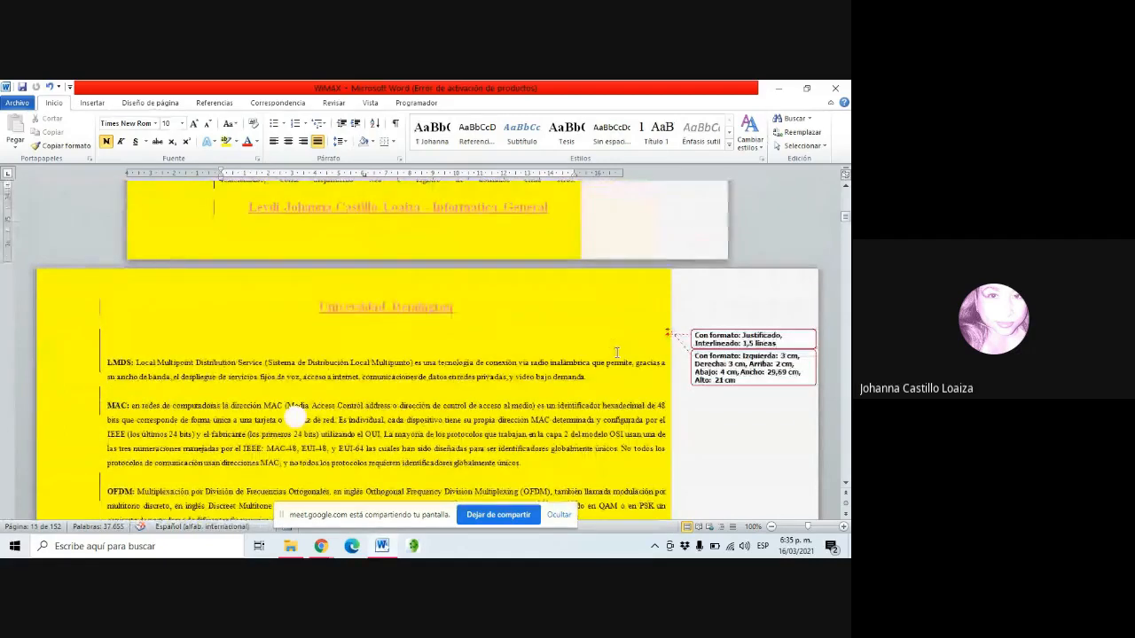
scroll(621, 354, up, 1)
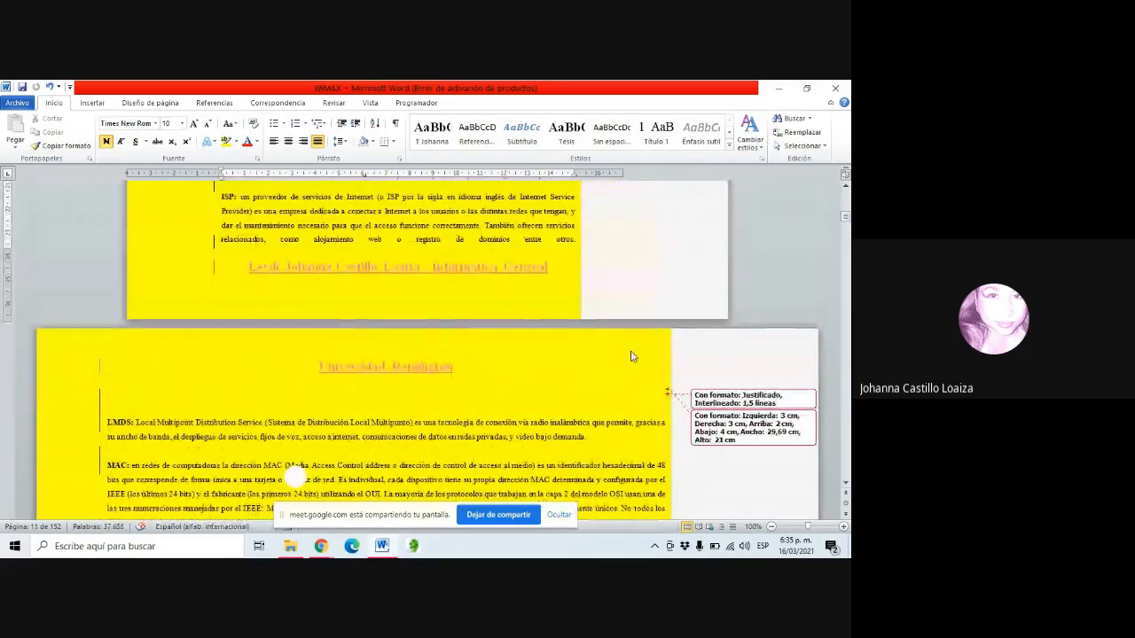
scroll(632, 357, down, 2)
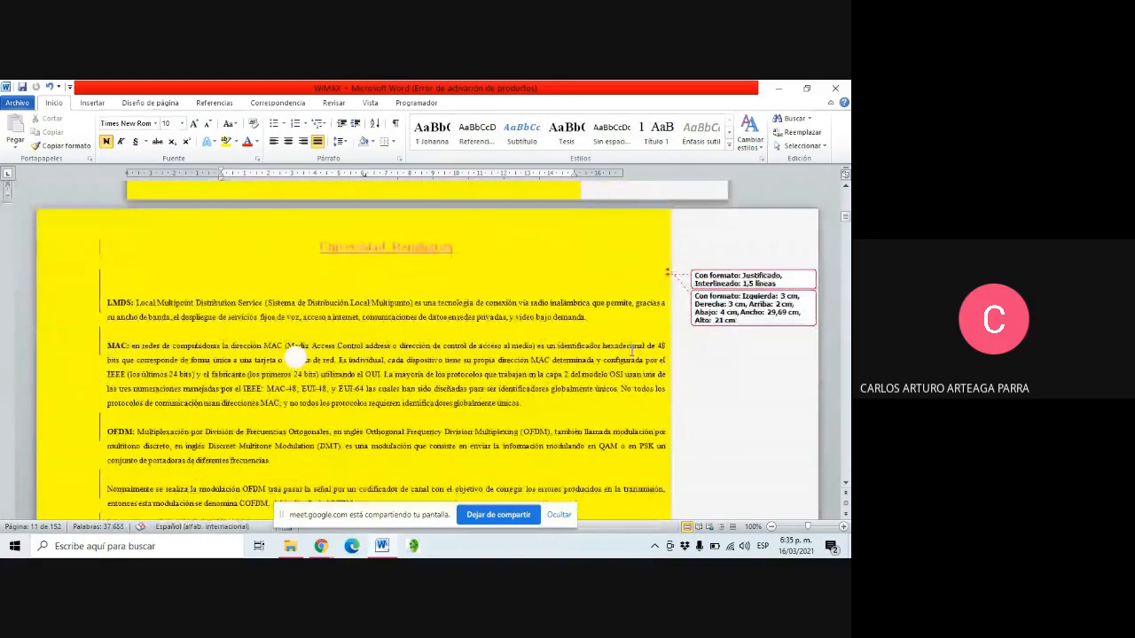
scroll(632, 353, down, 1)
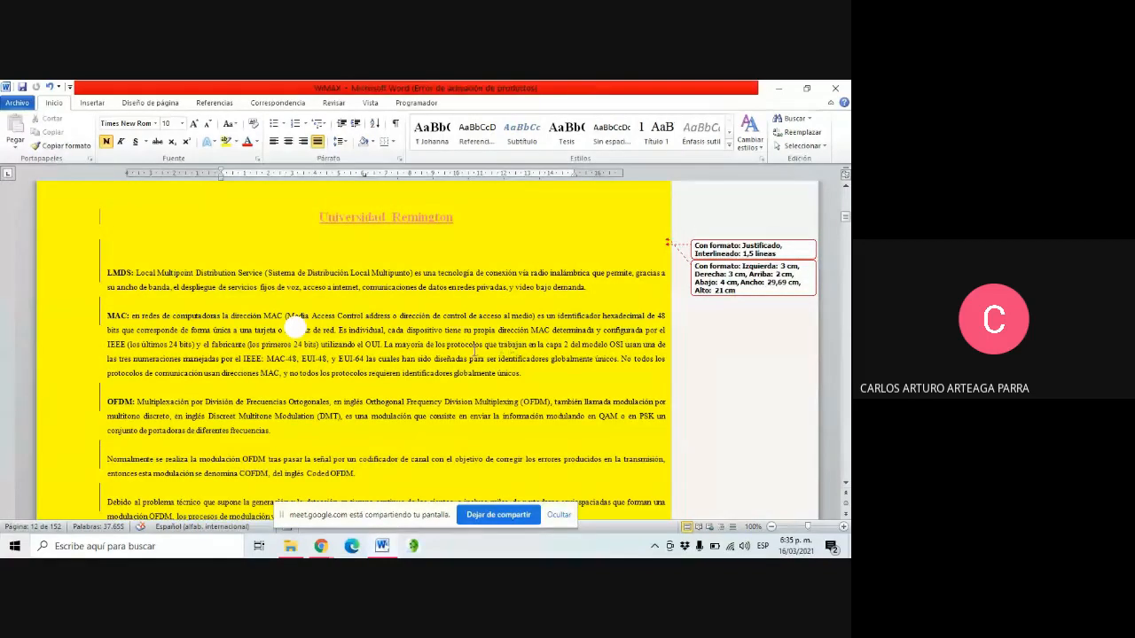
Review the portrait glossary pages backwards from the LMDS entry to the GLOSARIO heading, checking page borders, footnote and shading
scroll(475, 351, up, 3)
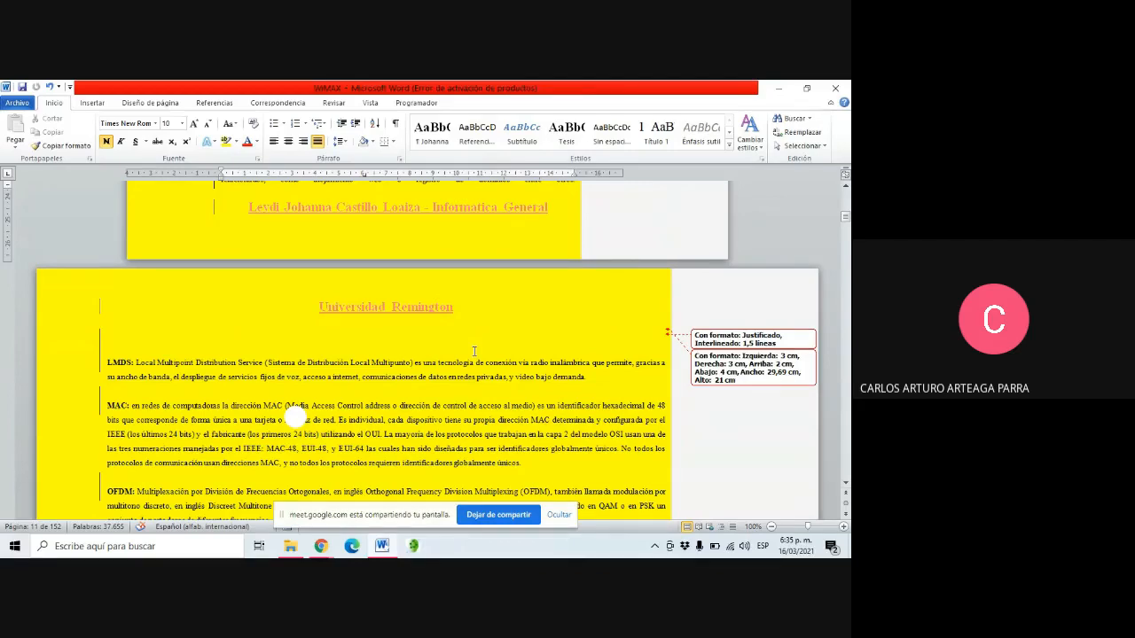
scroll(461, 344, up, 4)
scroll(461, 344, up, 15)
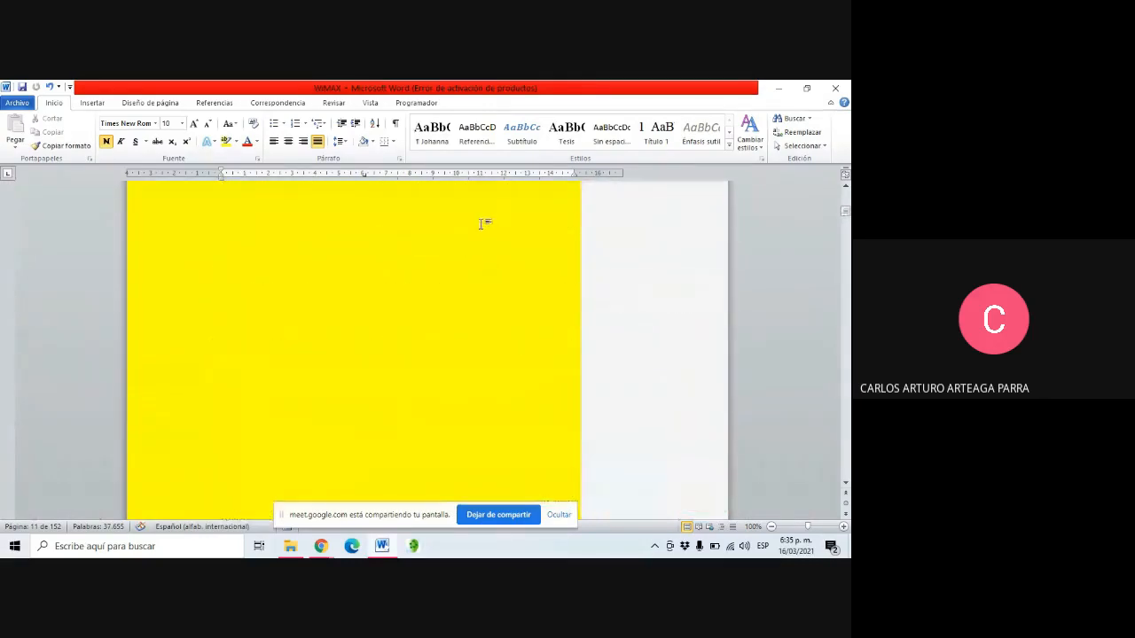
scroll(477, 213, up, 6)
scroll(470, 266, up, 15)
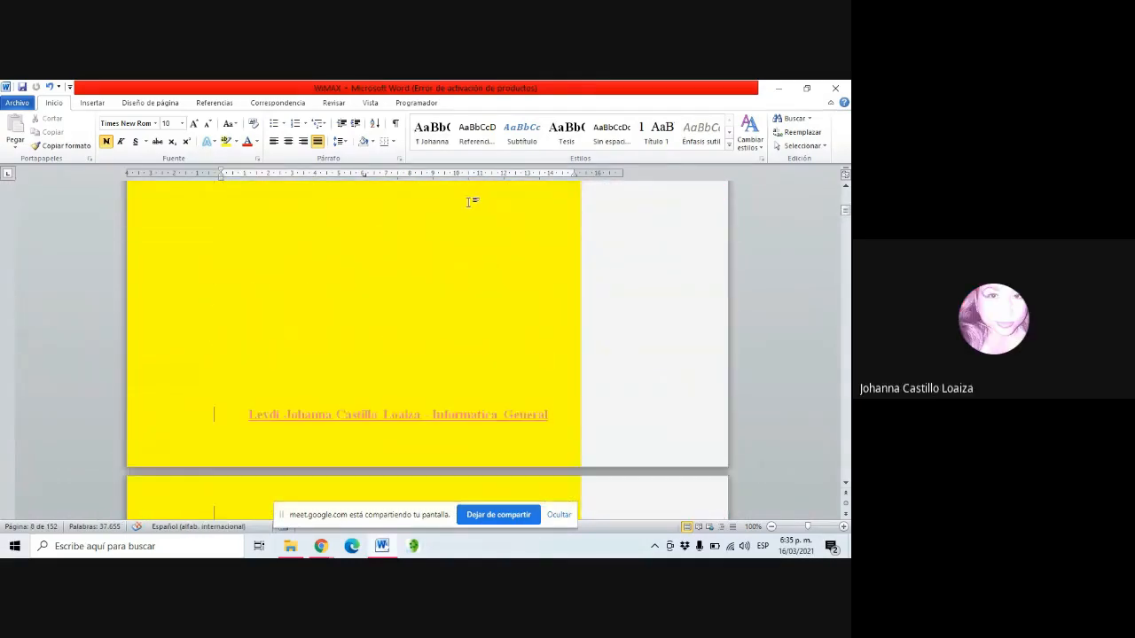
scroll(453, 350, up, 10)
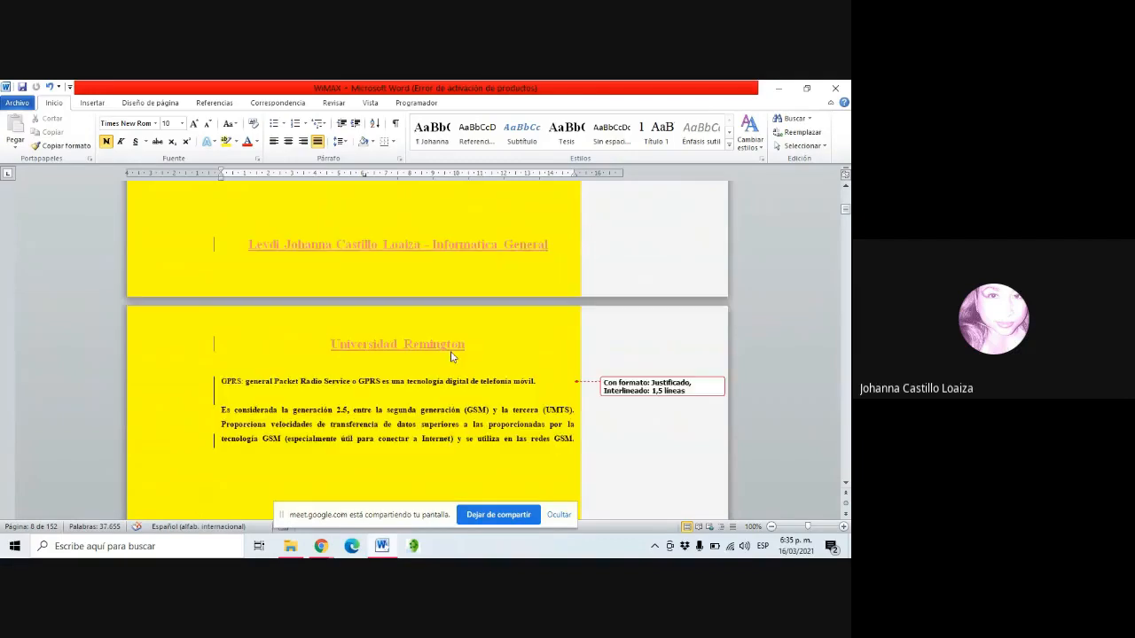
scroll(448, 348, up, 9)
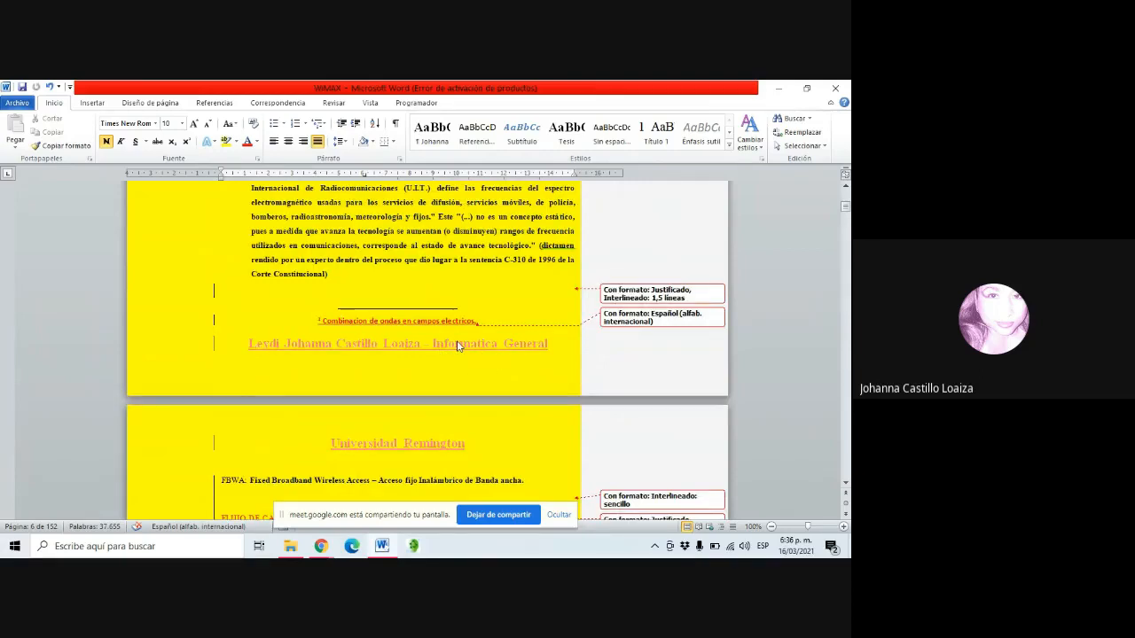
scroll(459, 344, up, 3)
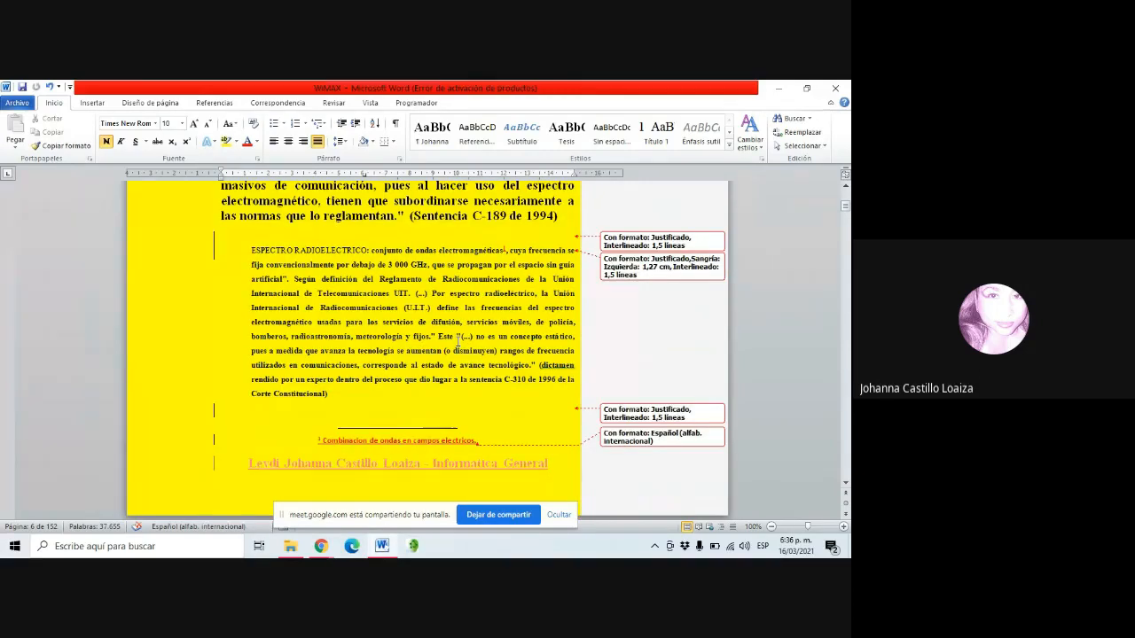
scroll(458, 345, up, 20)
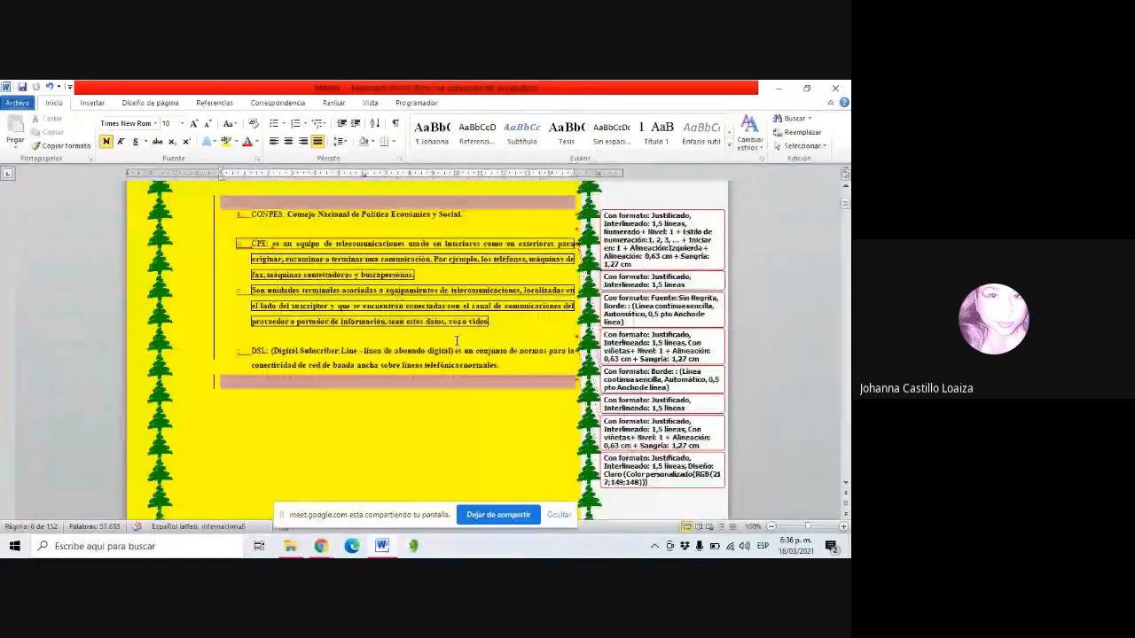
scroll(458, 344, up, 20)
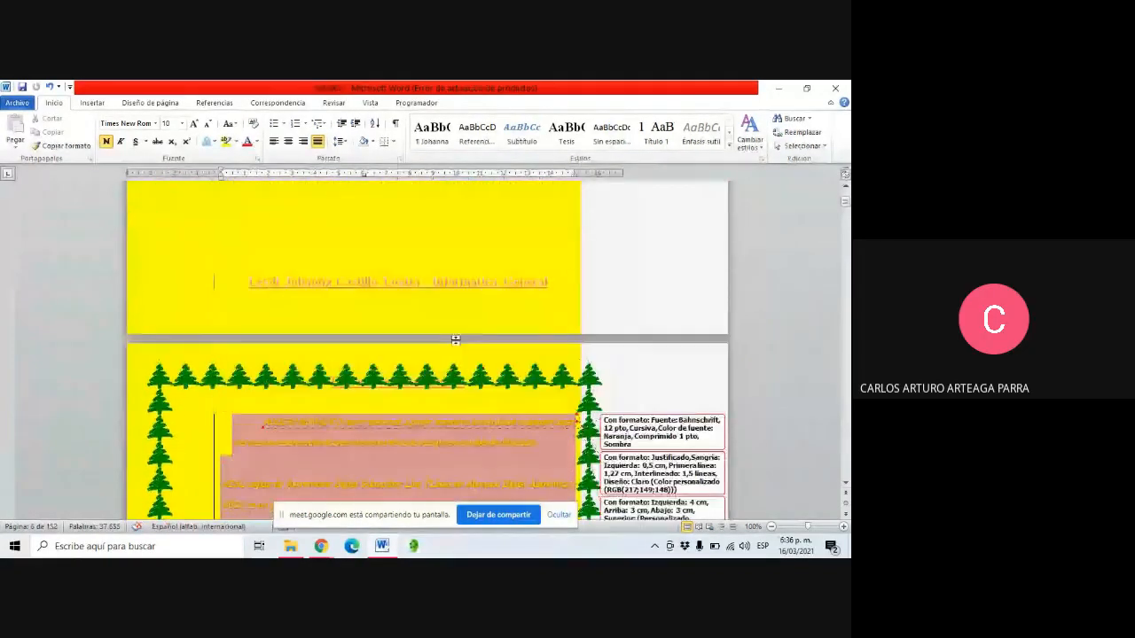
scroll(458, 341, up, 15)
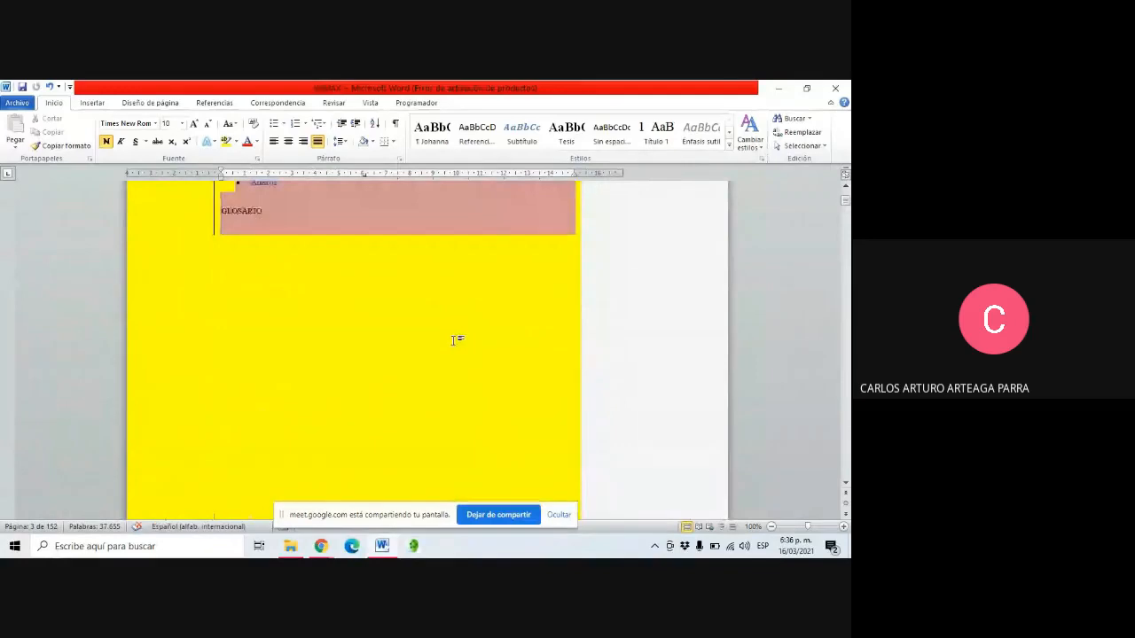
Go directly to page 152, the last page of the document
click(45, 527)
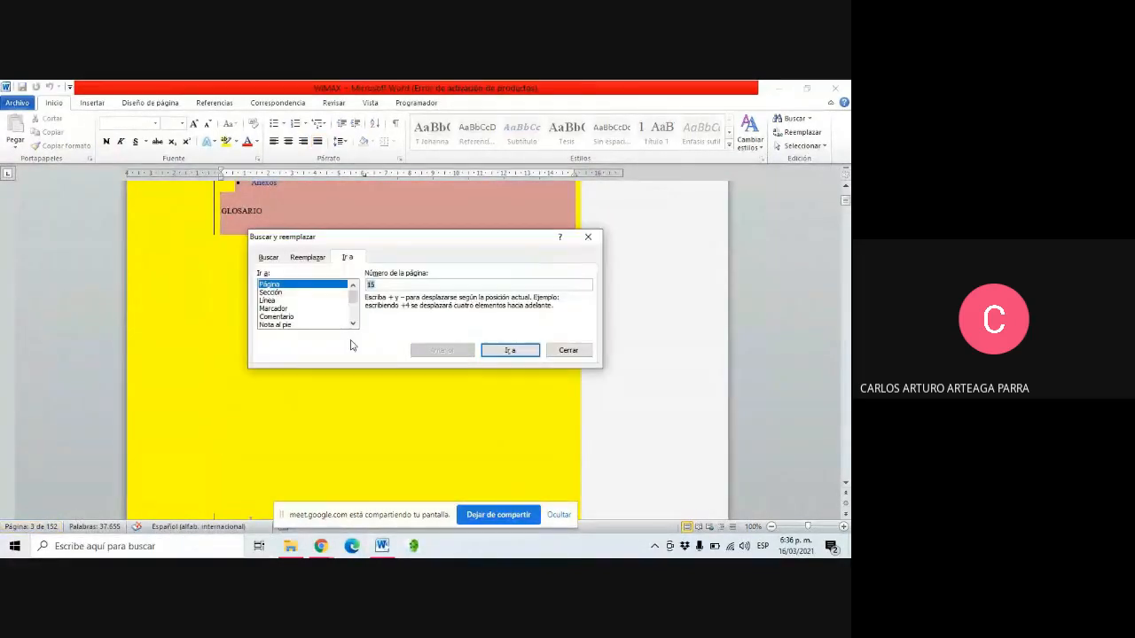
click(389, 286)
text(2)
click(508, 352)
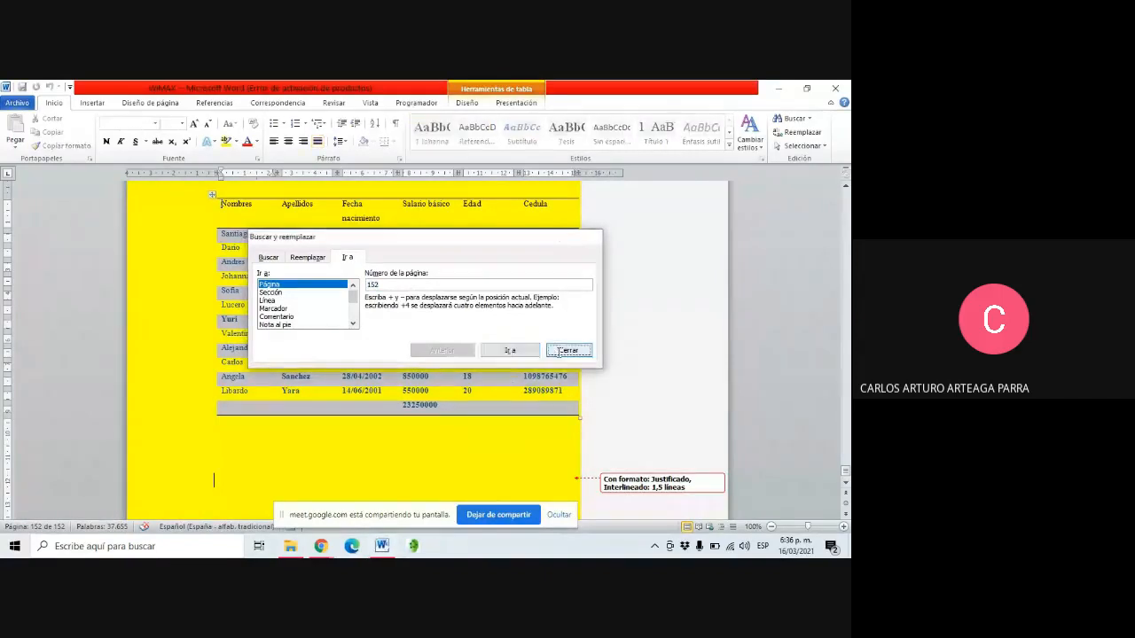
click(568, 350)
Examine the document's closing pages, checking the employee table, circle diagram, WordArt title, header and footer
scroll(342, 417, down, 10)
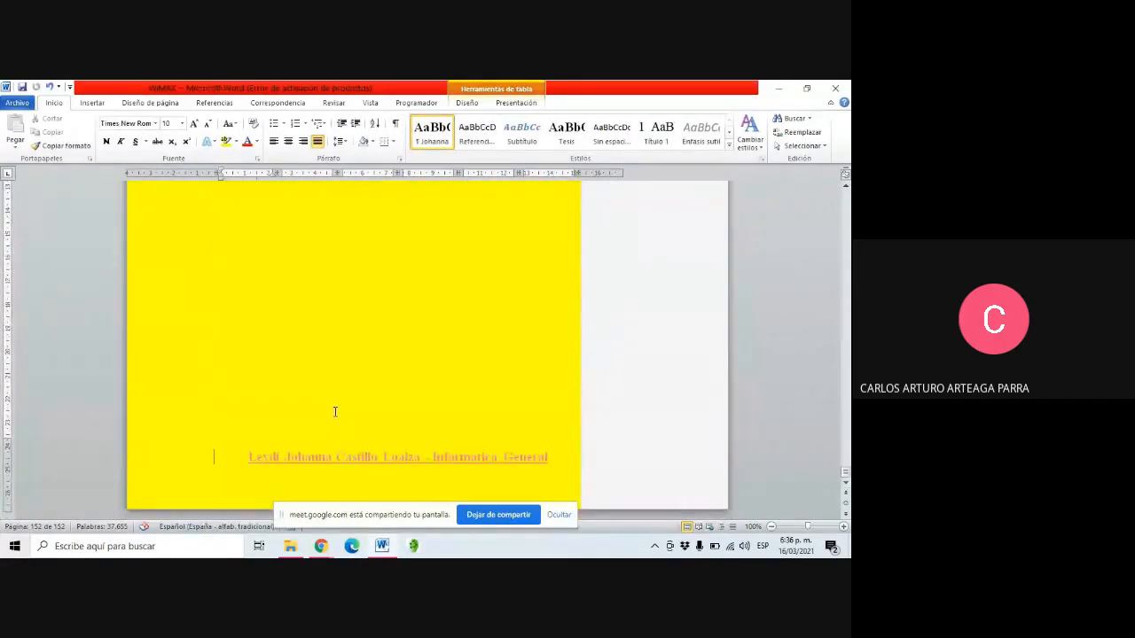
scroll(338, 399, up, 13)
scroll(335, 400, up, 10)
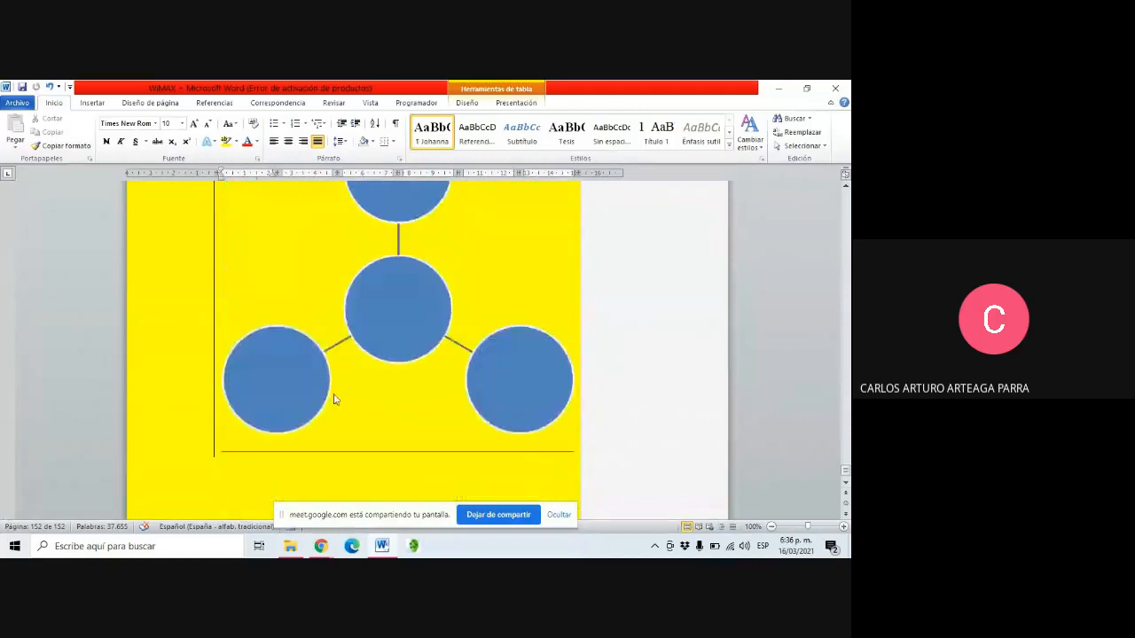
scroll(334, 400, up, 2)
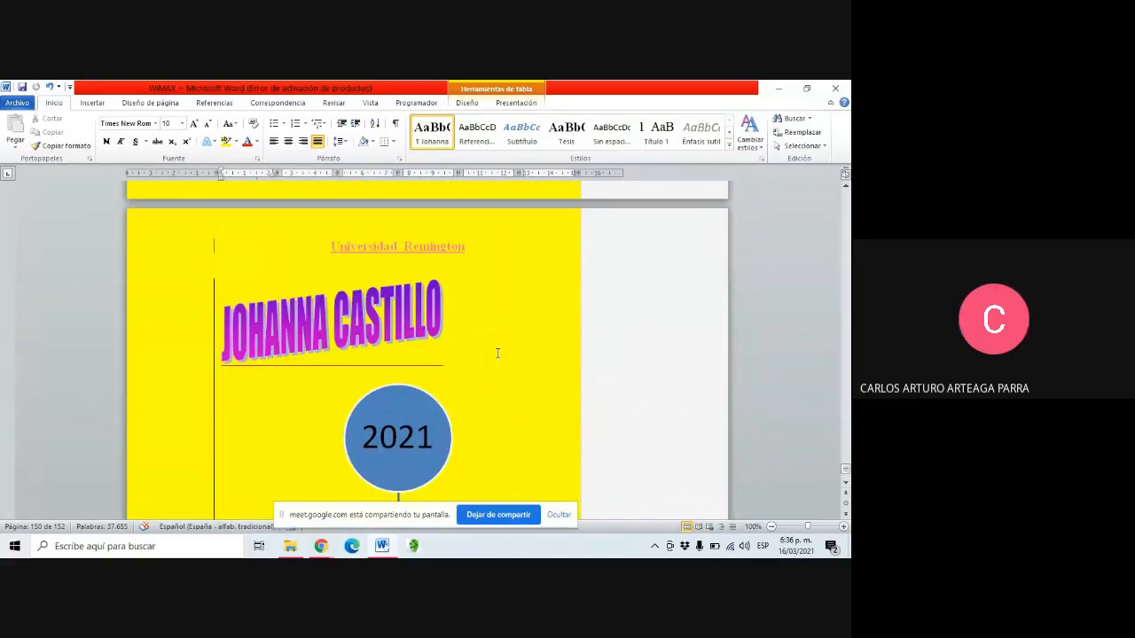
scroll(498, 353, down, 12)
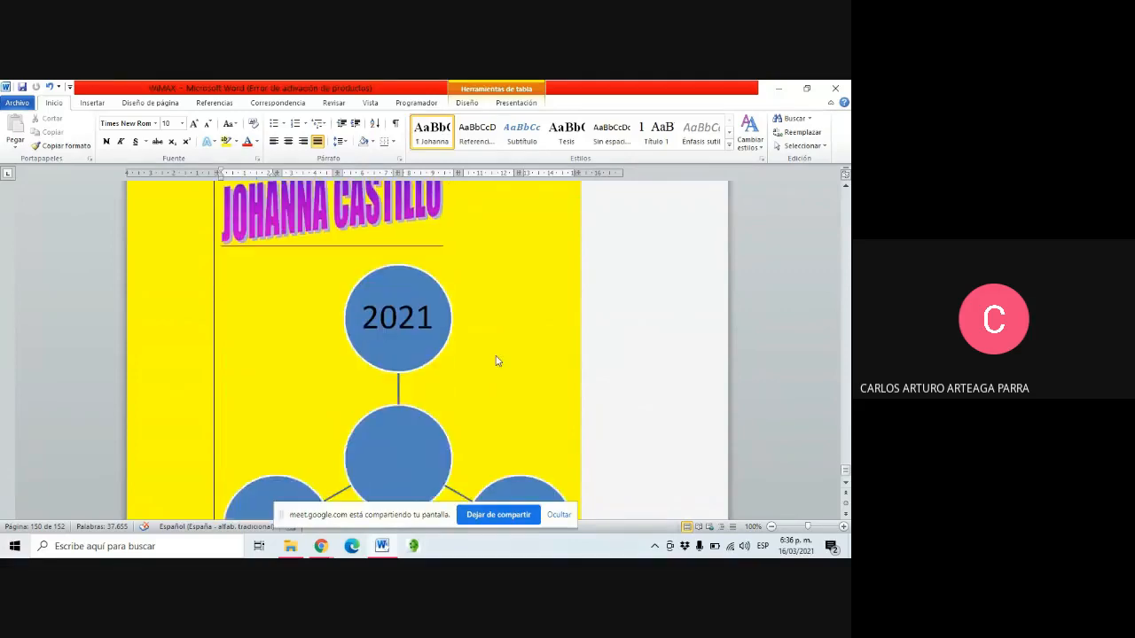
scroll(494, 364, down, 3)
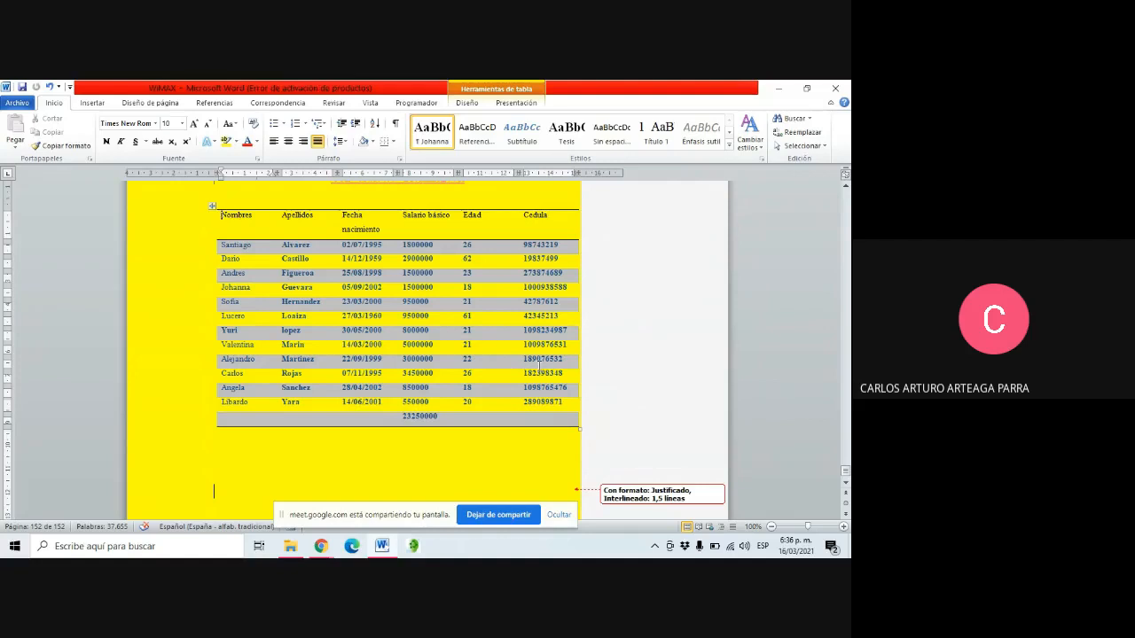
scroll(539, 370, up, 4)
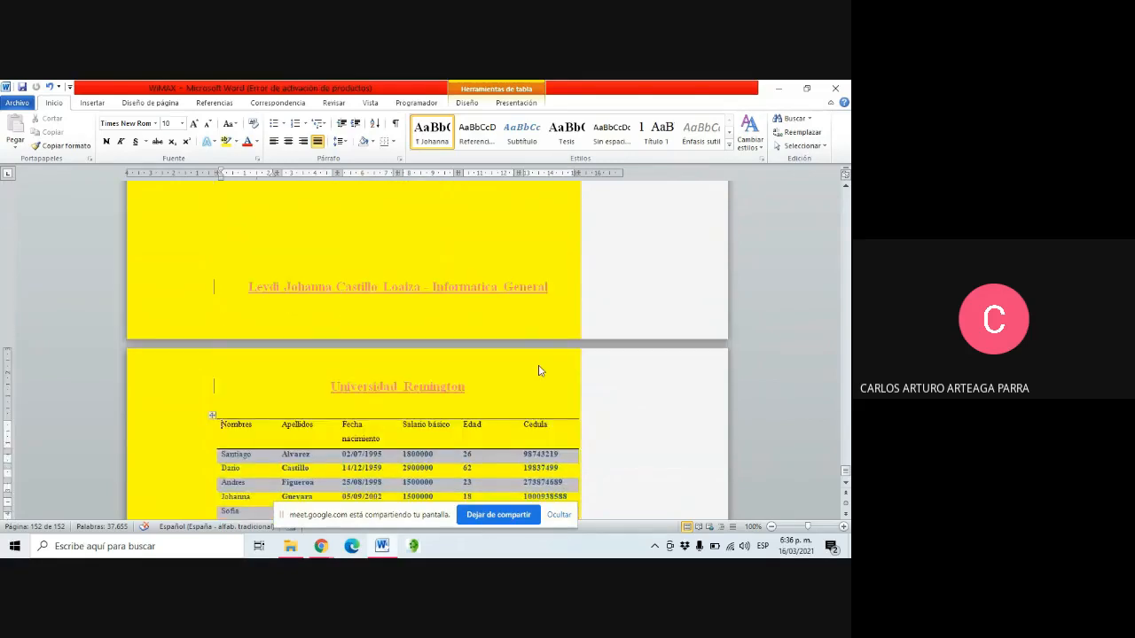
scroll(539, 370, up, 2)
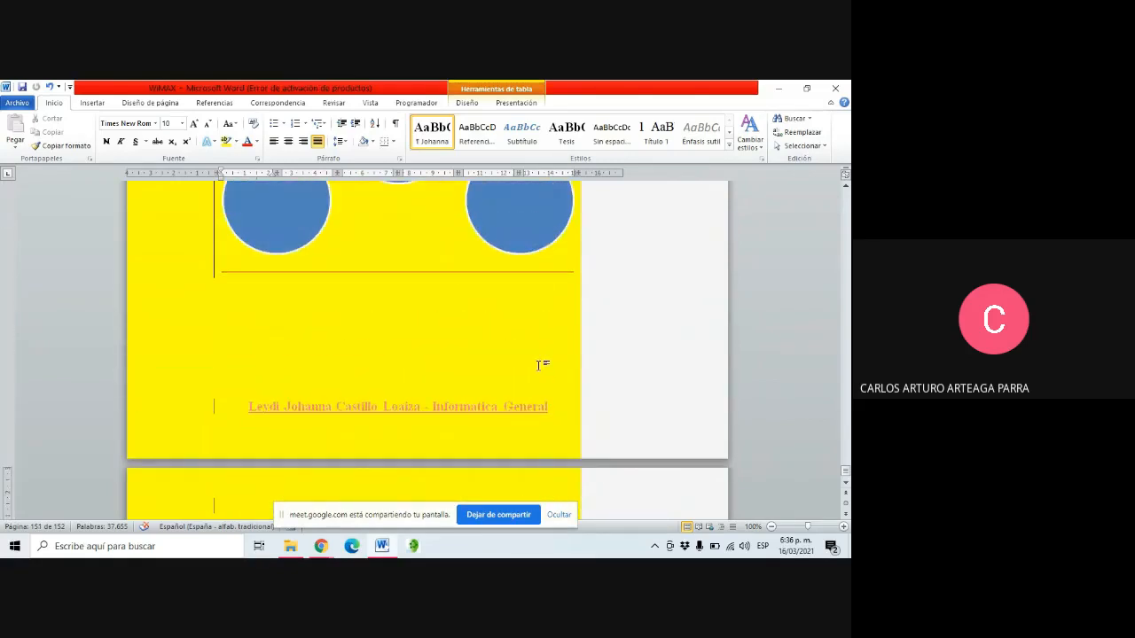
scroll(540, 366, up, 5)
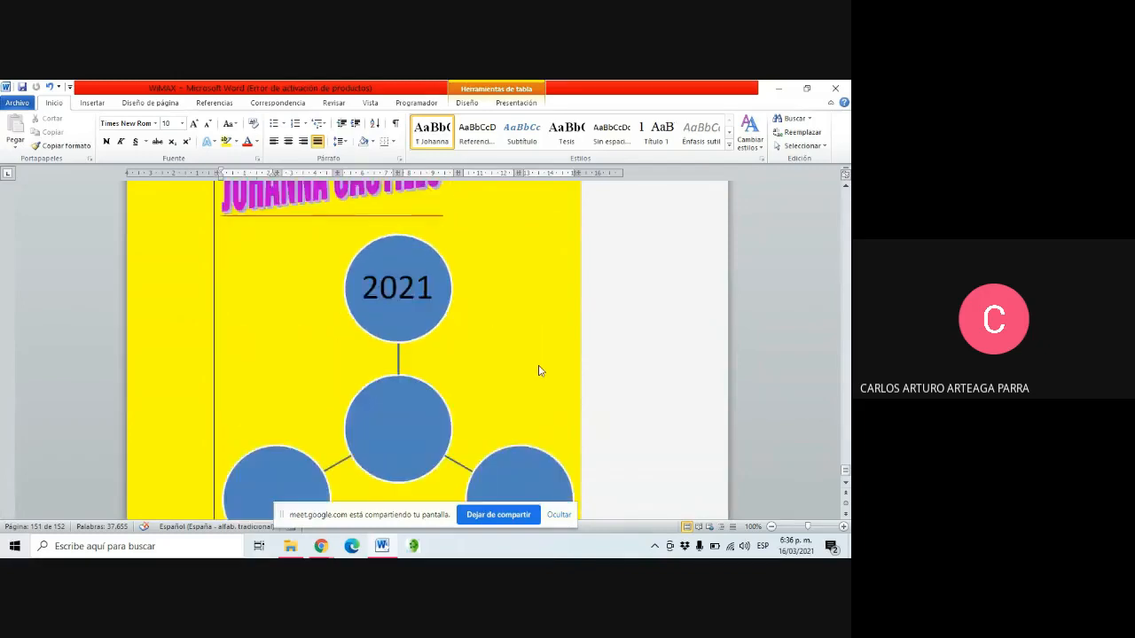
scroll(539, 371, up, 2)
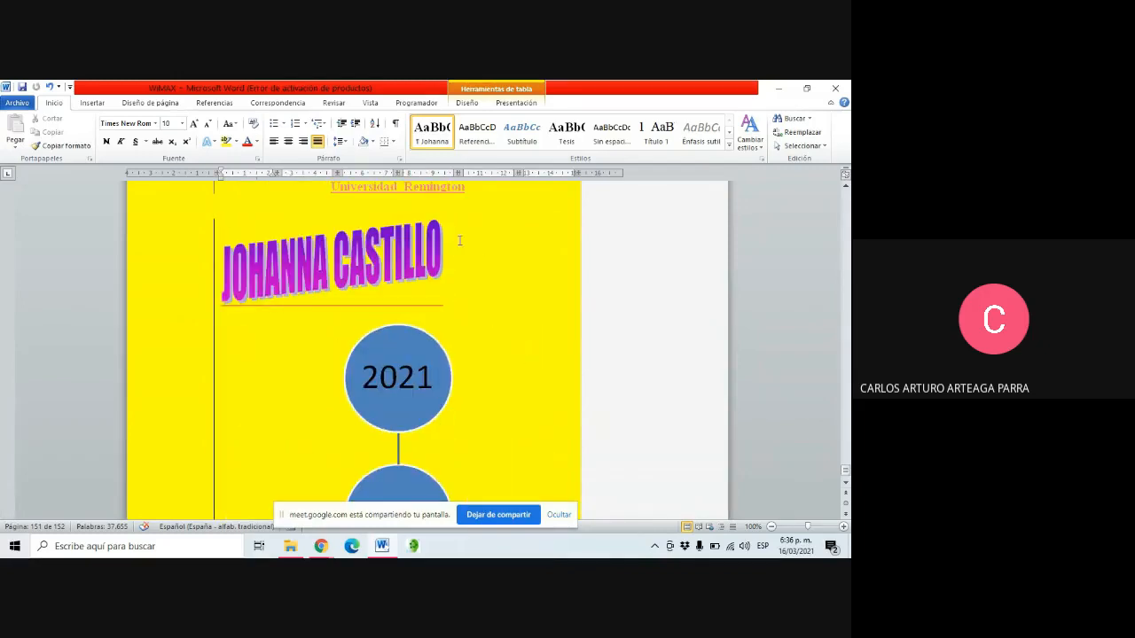
Go directly to page 5 of the document
click(64, 523)
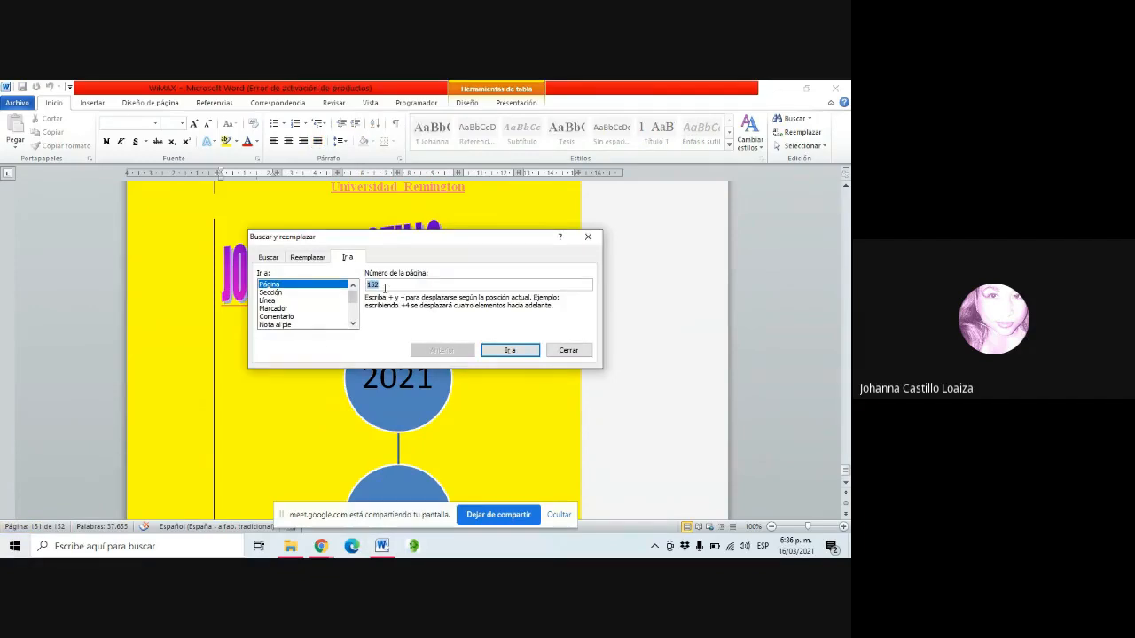
key(BackSpace)
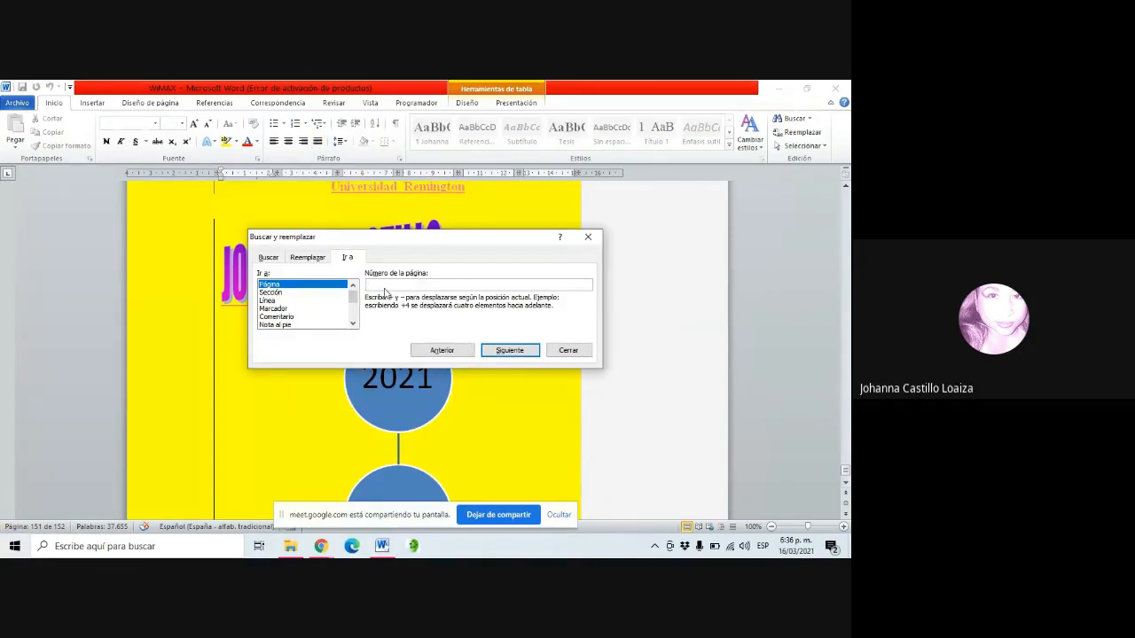
text(5)
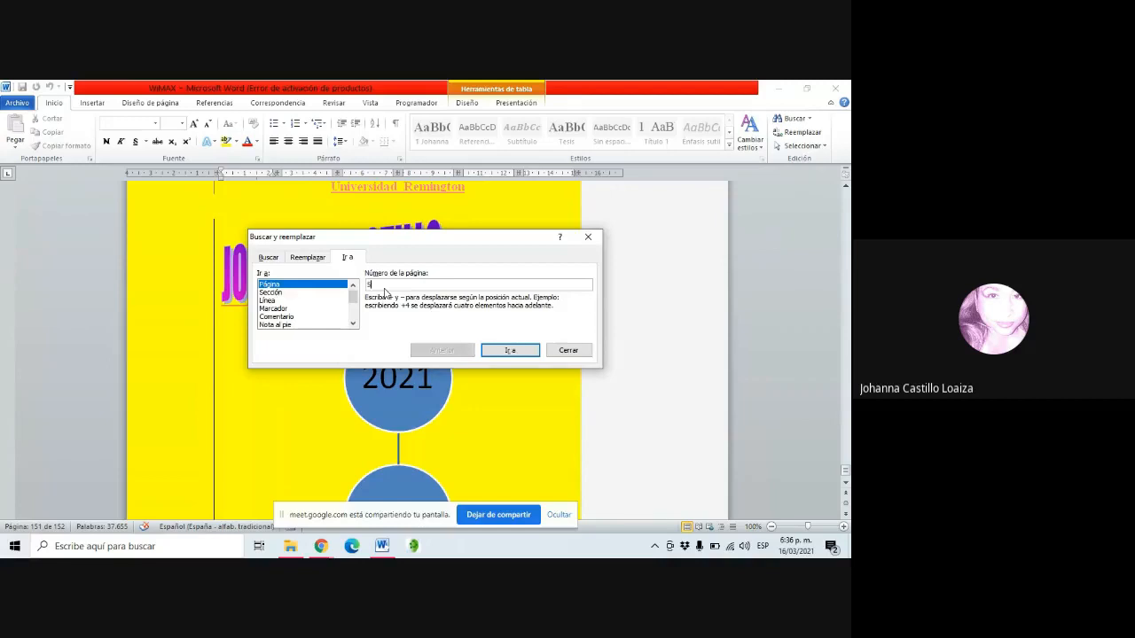
click(516, 351)
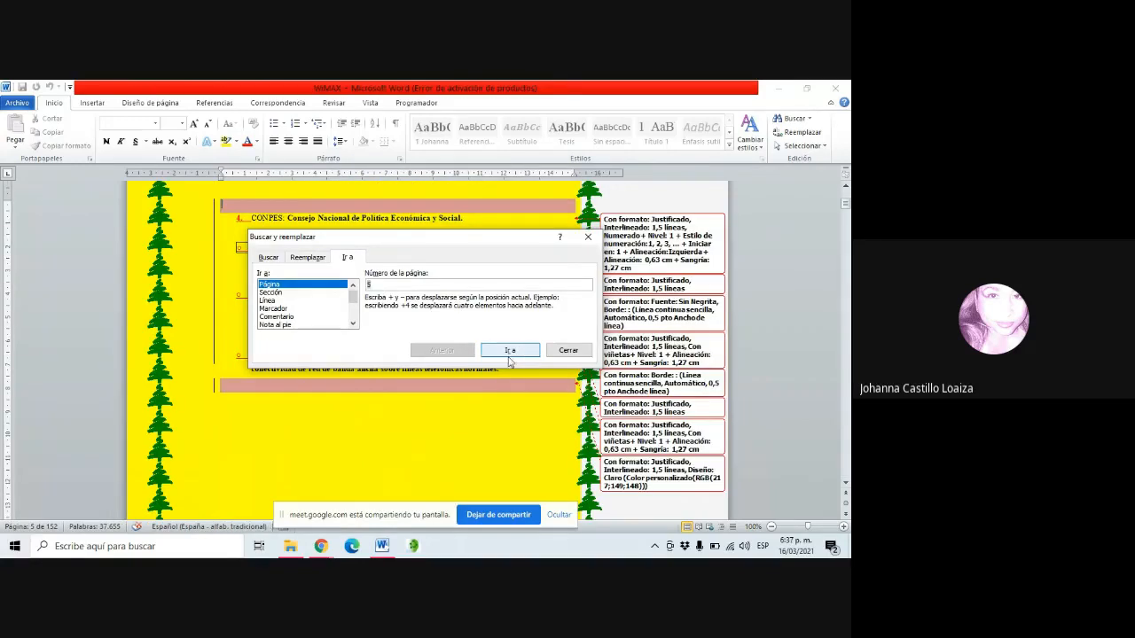
click(573, 352)
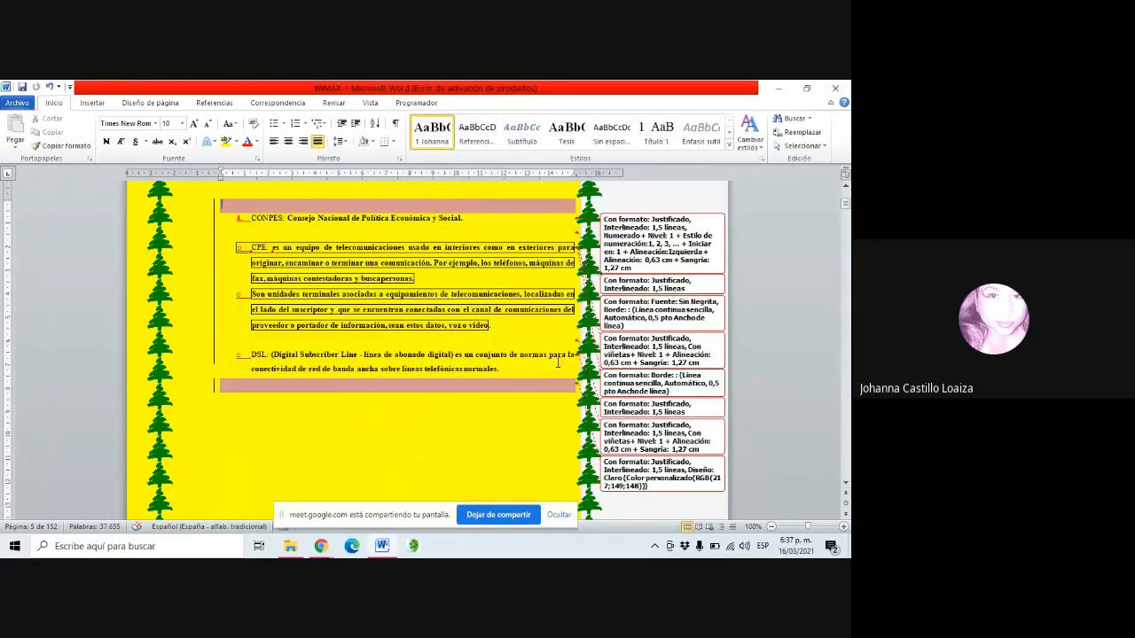
Examine the glossary from the CONPES entry on page 5 to the footnote under ESPECTRO RADIOELECTRICO on page 6
scroll(521, 381, up, 3)
scroll(521, 382, down, 3)
scroll(521, 380, down, 10)
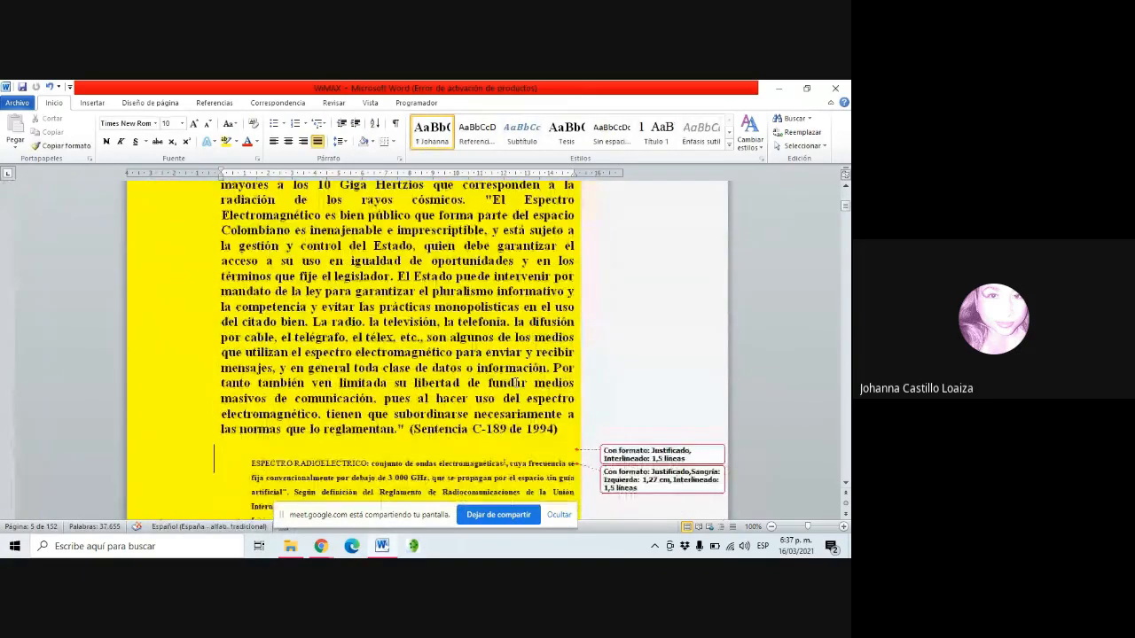
scroll(515, 382, down, 5)
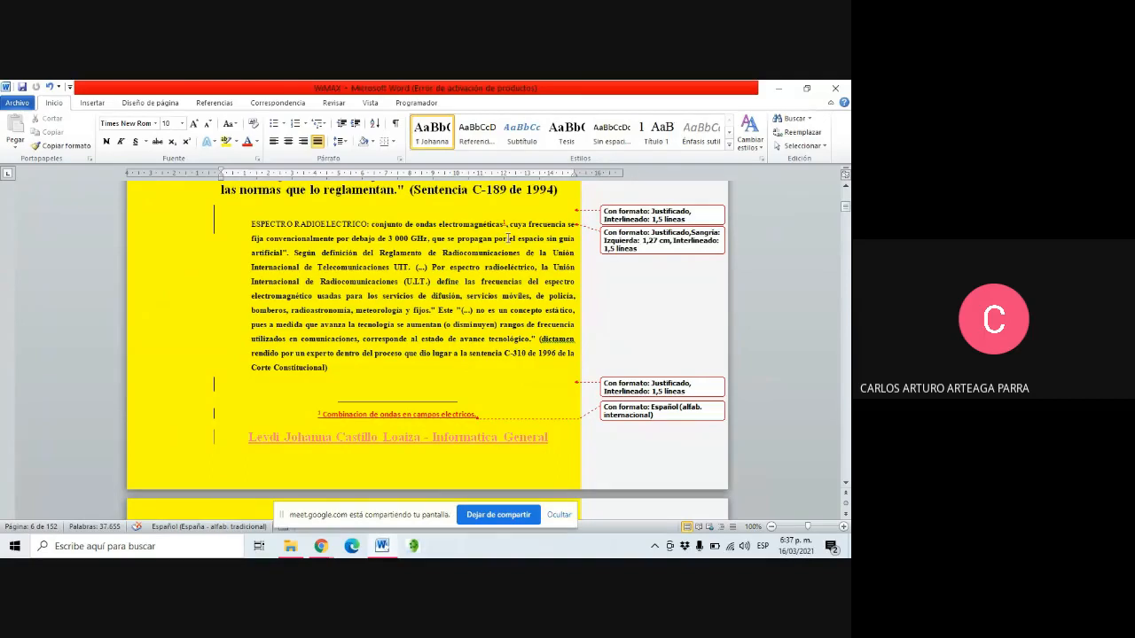
scroll(224, 309, up, 1)
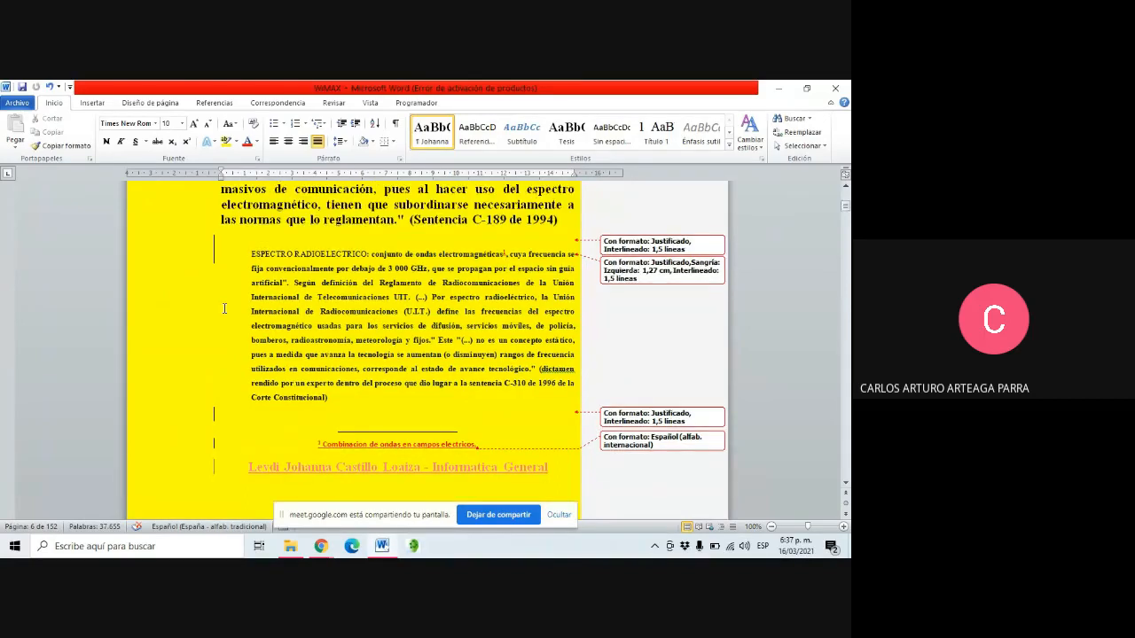
Compare the tree-bordered pages 4 and 5 with the borderless page that starts with ESPECTRO ELECTROMAGNÉTICO
scroll(225, 309, up, 5)
scroll(227, 306, up, 10)
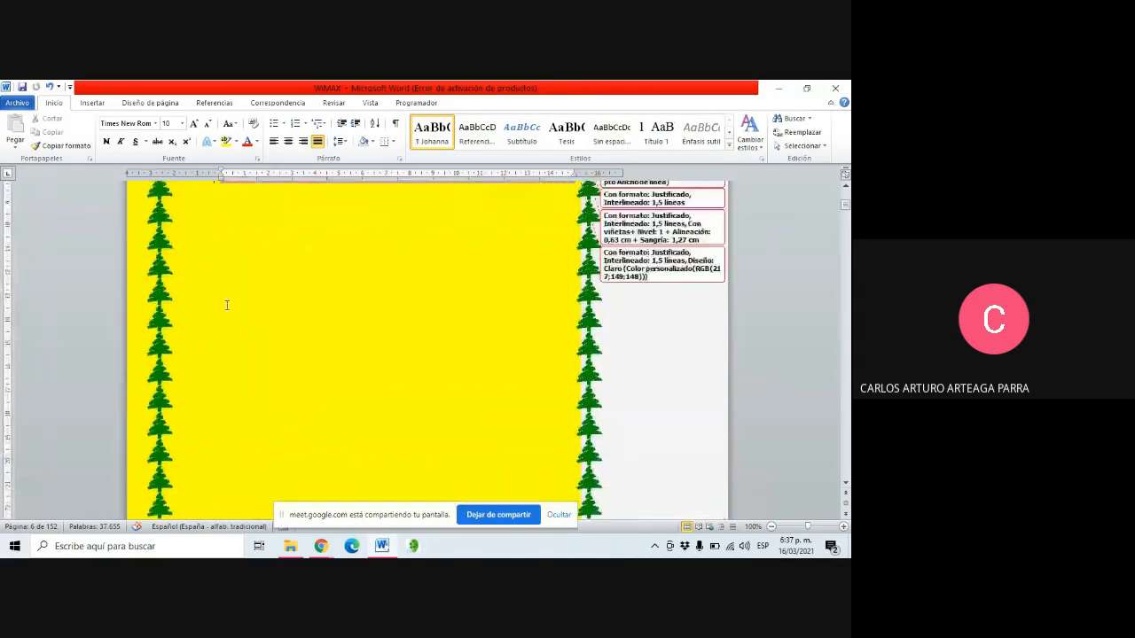
scroll(227, 305, up, 10)
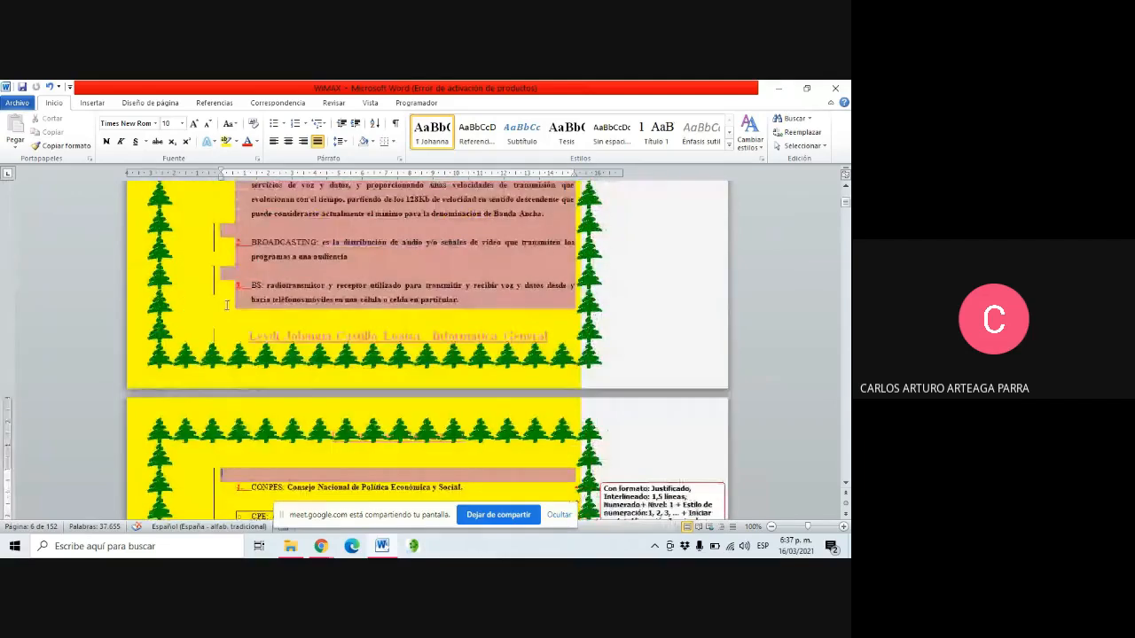
scroll(227, 306, down, 15)
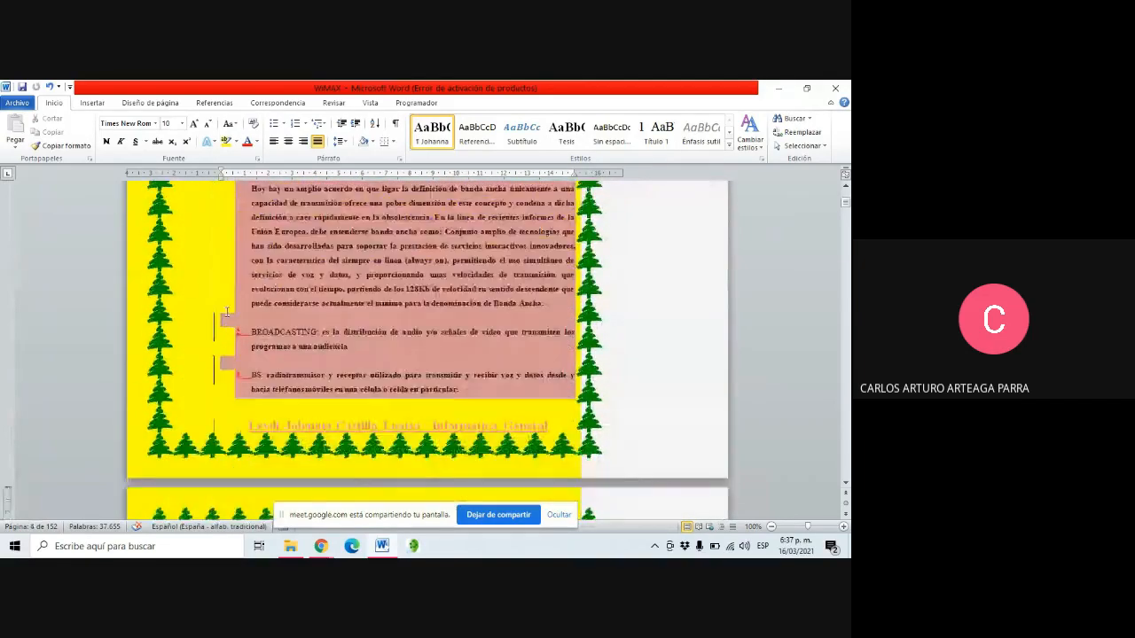
scroll(228, 320, down, 5)
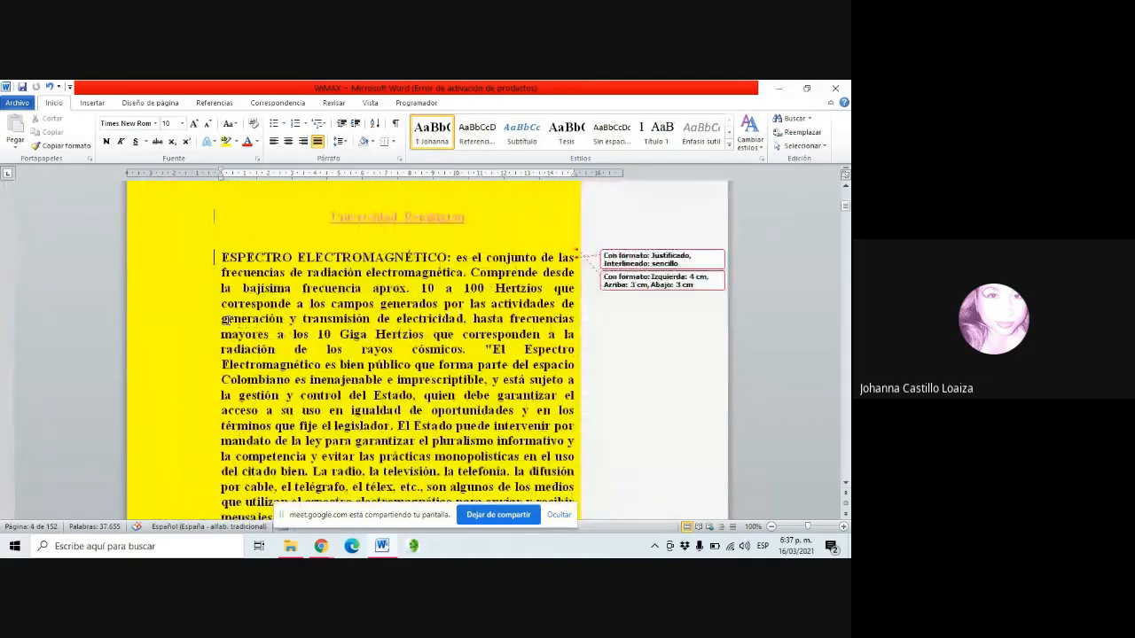
Inspect the indented ESPECTRO RADIOELECTRICO entry on page 6, highlighting its first word
scroll(238, 381, down, 8)
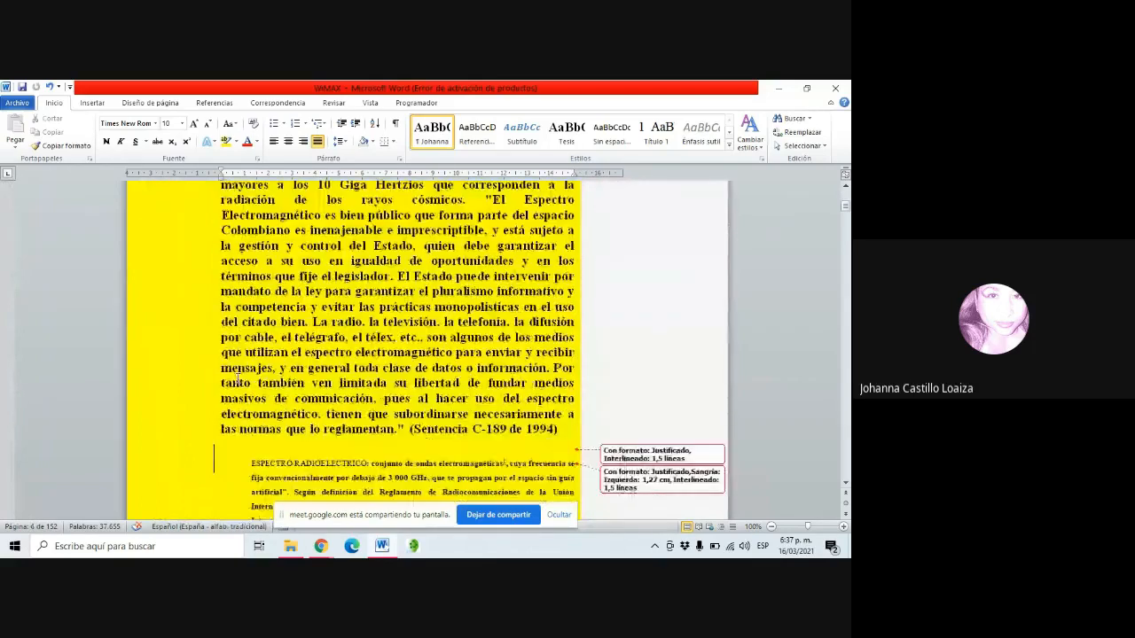
scroll(238, 380, down, 1)
scroll(238, 381, up, 3)
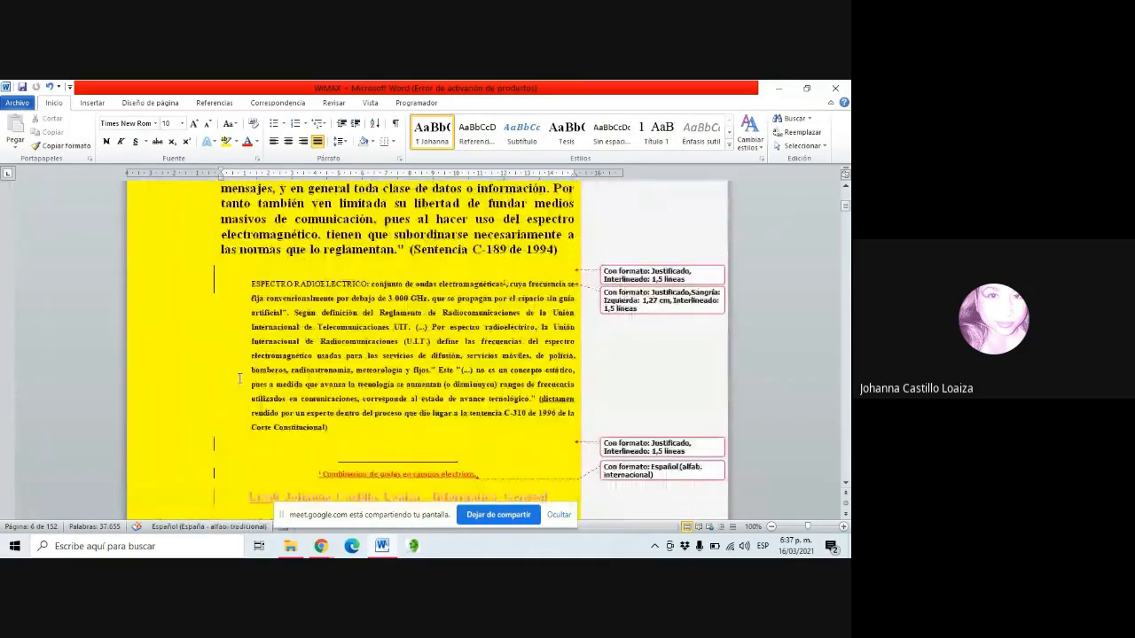
drag(271, 283, 286, 284)
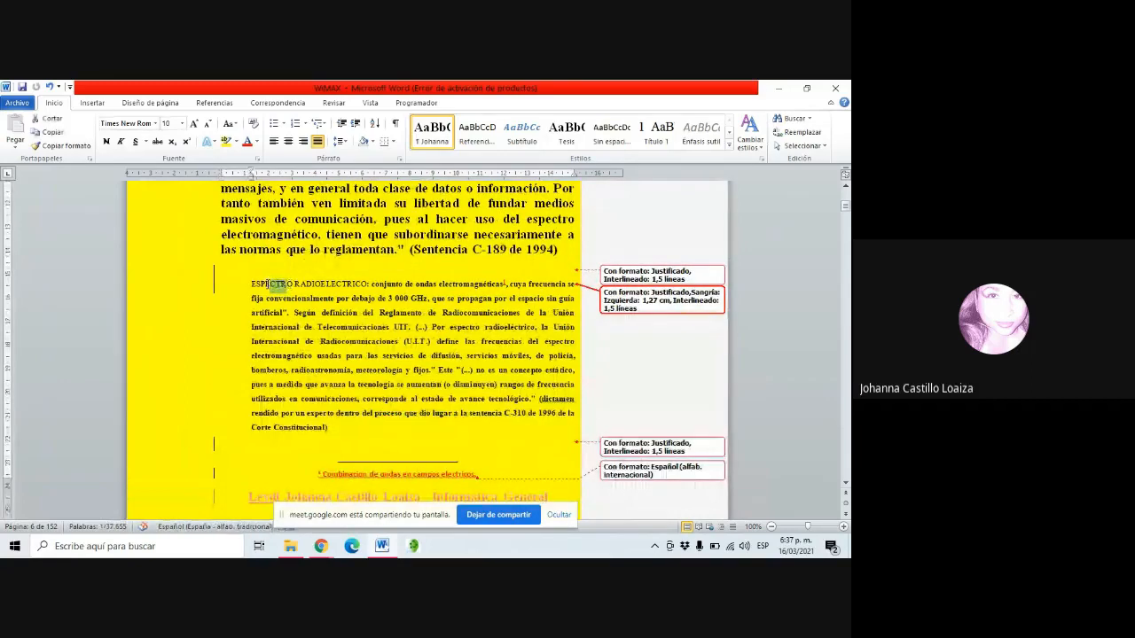
double_click(268, 287)
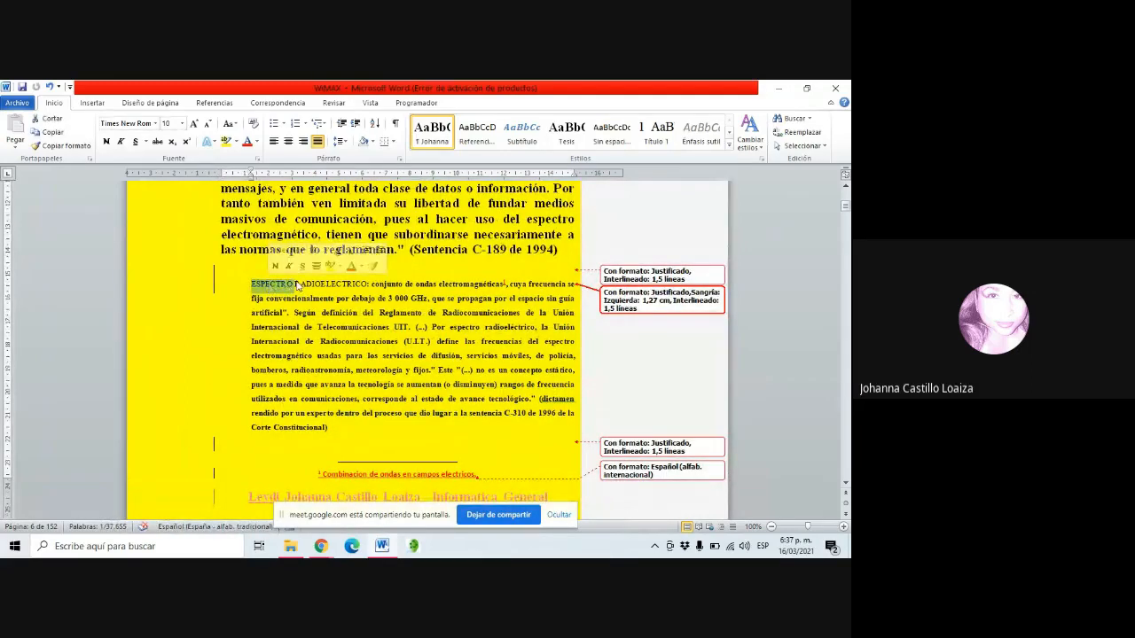
click(235, 300)
Follow the FLUJO DE CAJA hyperlink on the page after the footnote to the HIPERACCESS entry
scroll(231, 340, down, 2)
scroll(231, 341, down, 4)
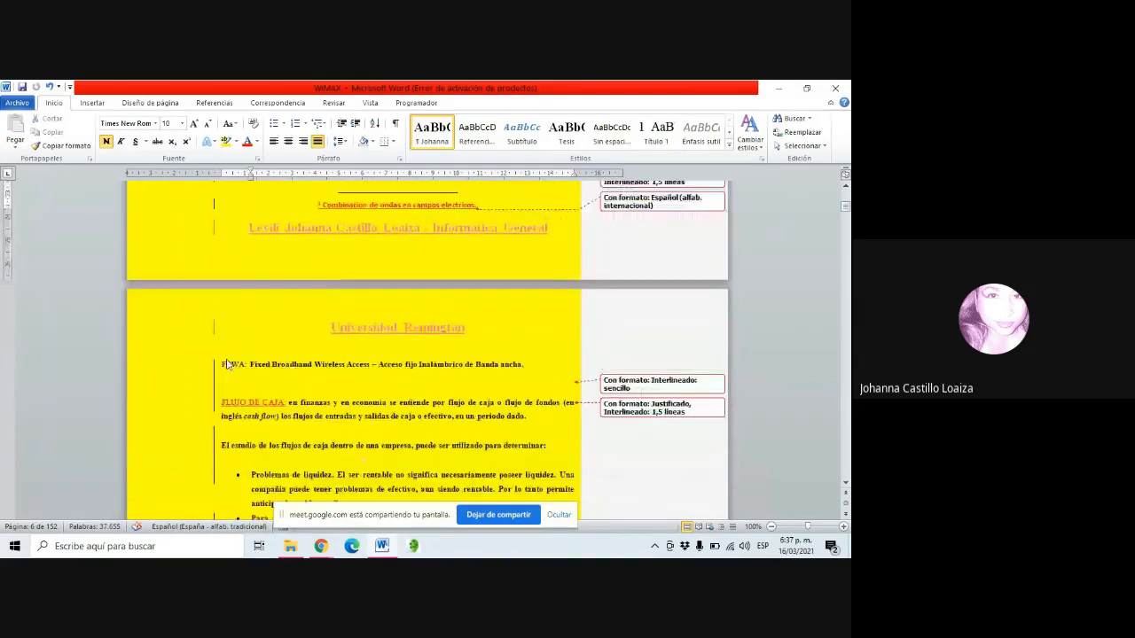
ctrl+click(245, 403)
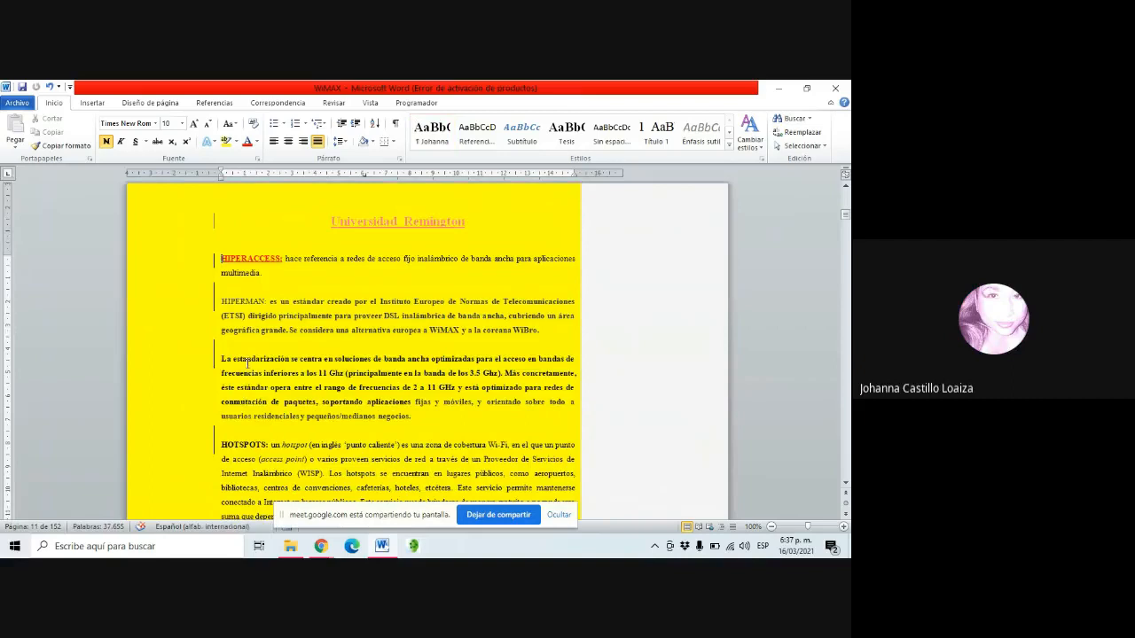
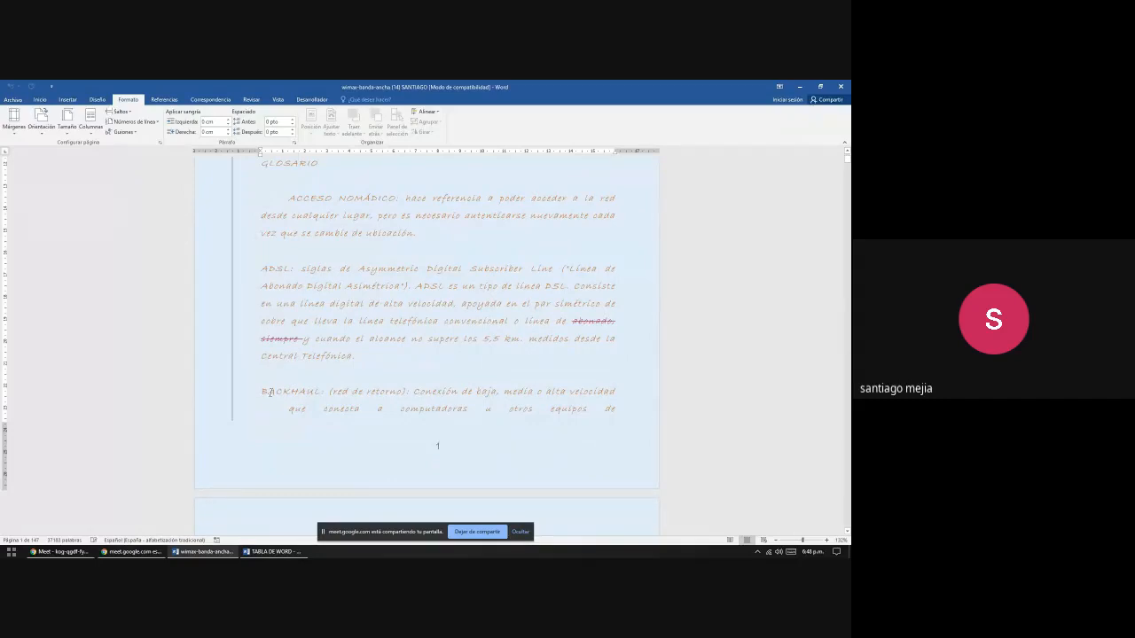
Highlight the opening words of the BACKHAUL and ACCESO NOMÁDICO entries to compare their first-line indentation
drag(263, 392, 339, 393)
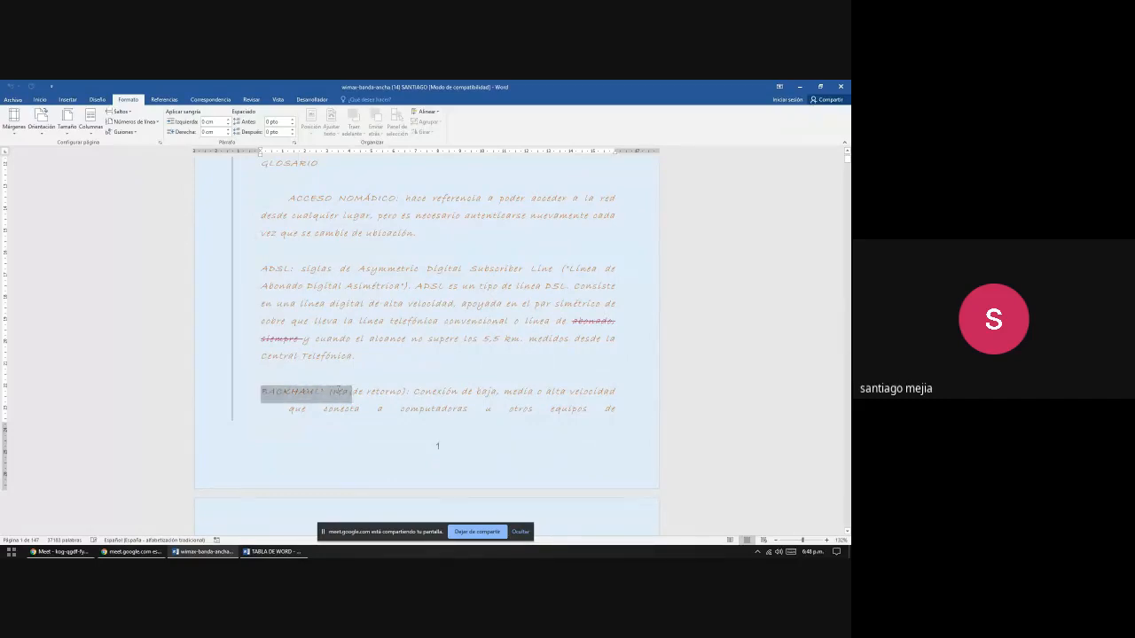
double_click(339, 394)
click(263, 394)
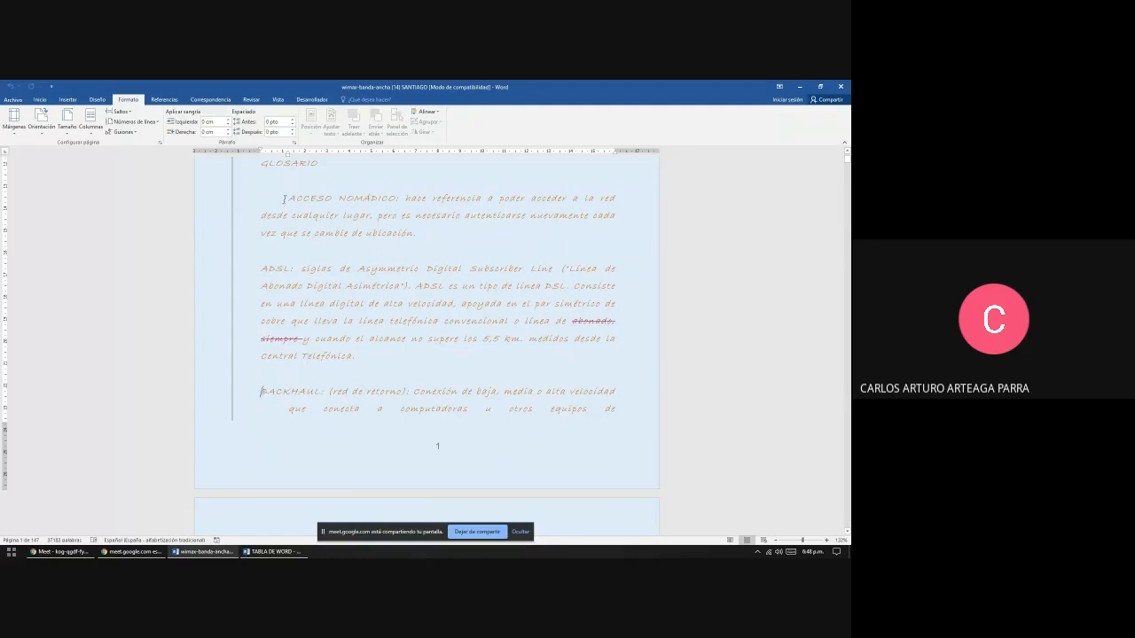
drag(287, 198, 487, 200)
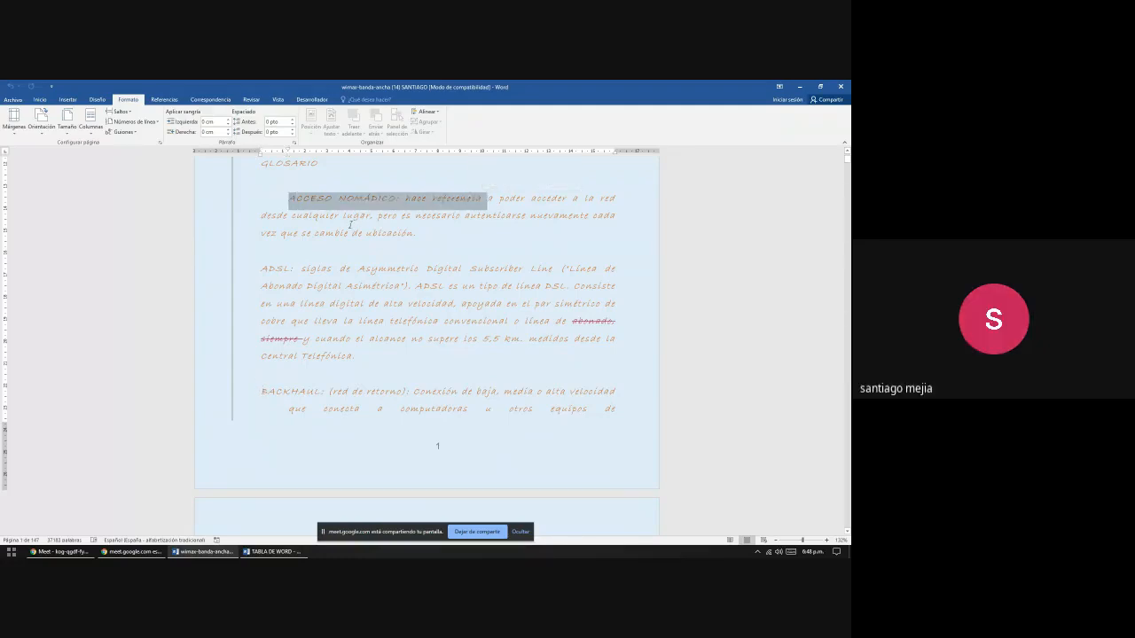
click(296, 248)
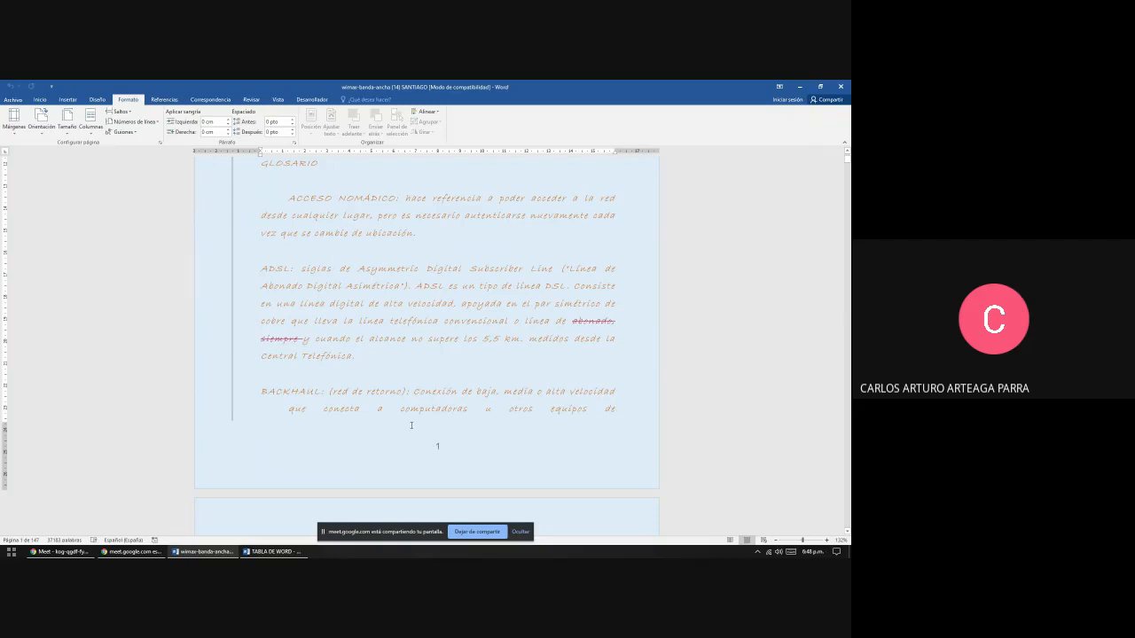
Examine the first glossary pages between the Anexos list item and the BANDA ANCHA entry, comparing their paragraph formatting
scroll(409, 424, up, 3)
scroll(410, 425, down, 5)
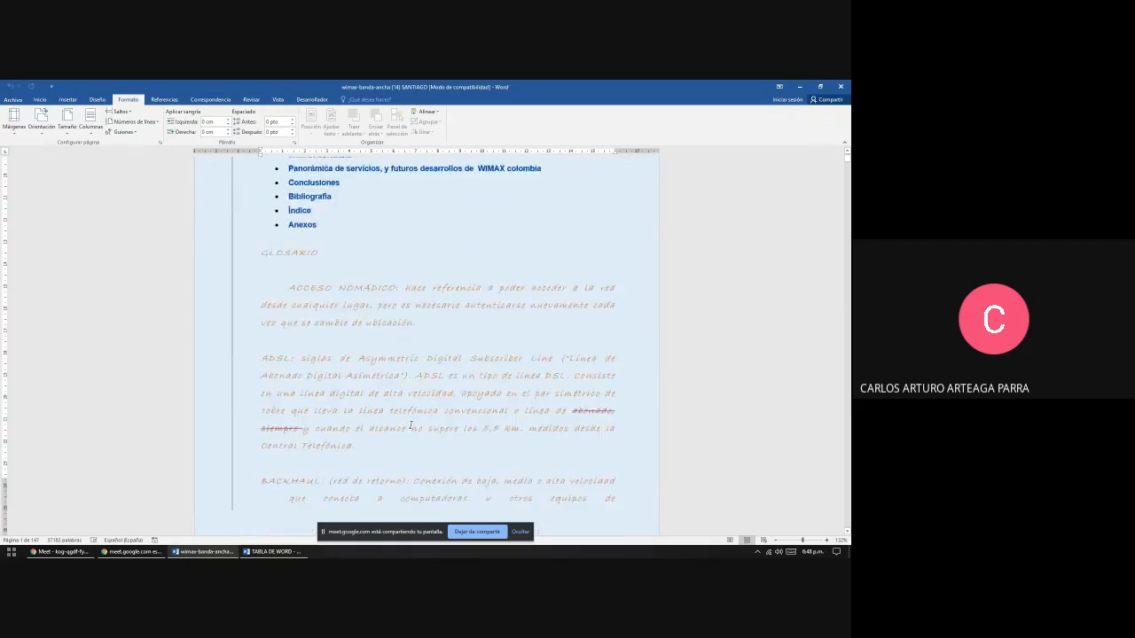
scroll(409, 425, down, 4)
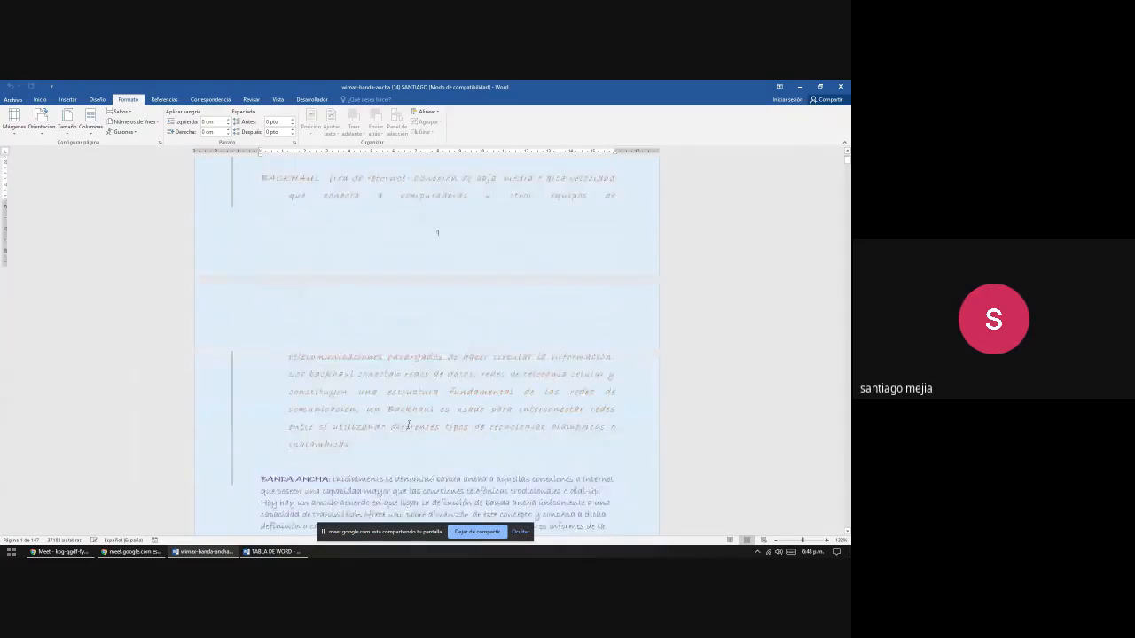
scroll(409, 425, down, 2)
scroll(409, 425, up, 8)
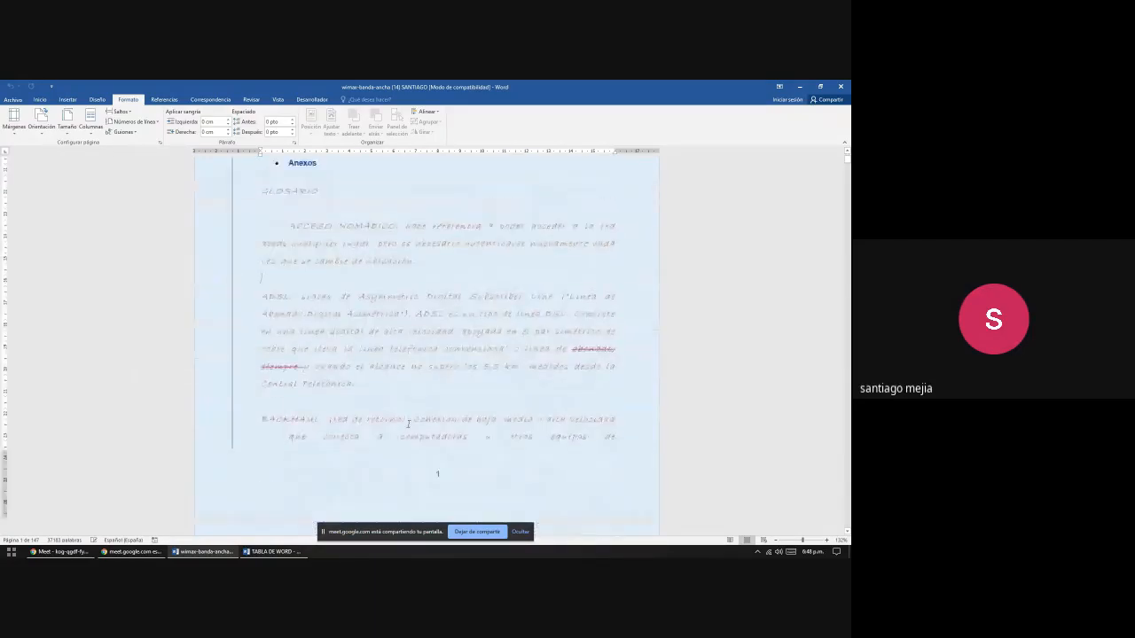
Examine the glossary's bordered and numbered entries from BACKHAUL through BROADCASTING and BS to ESPECTRO ELECTROMAGNÉTICO
scroll(405, 424, down, 8)
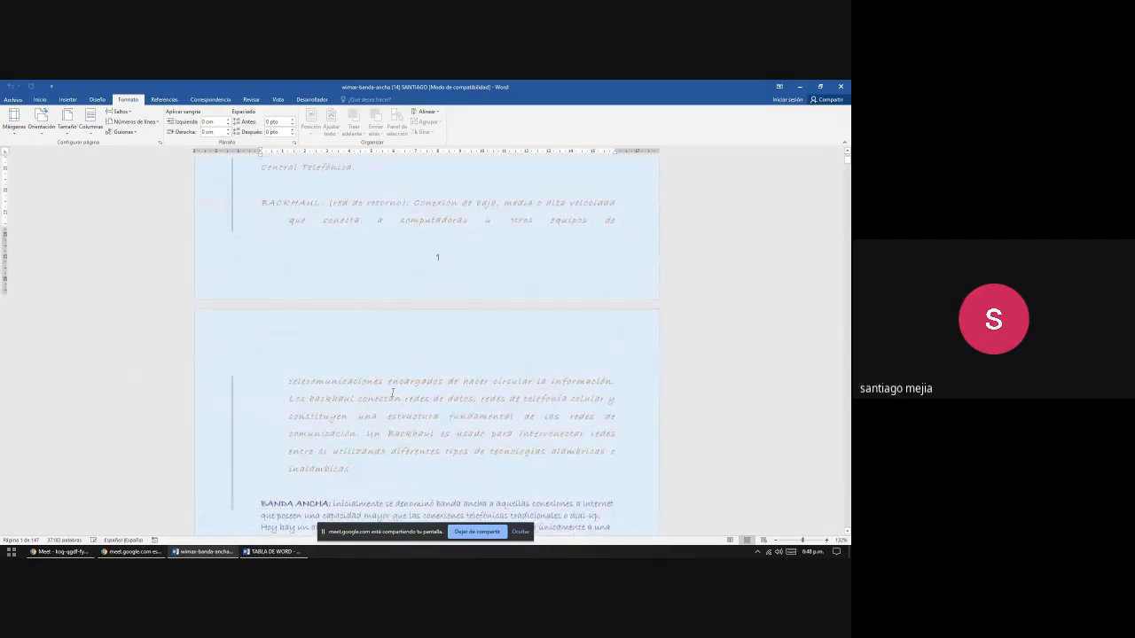
scroll(394, 391, down, 5)
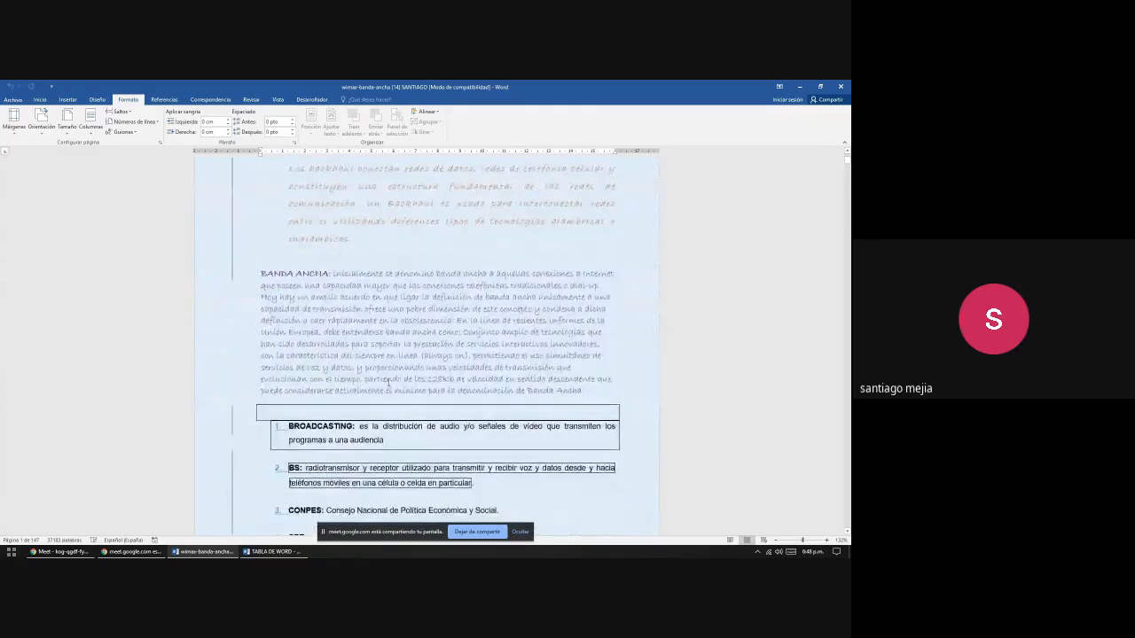
scroll(393, 384, down, 3)
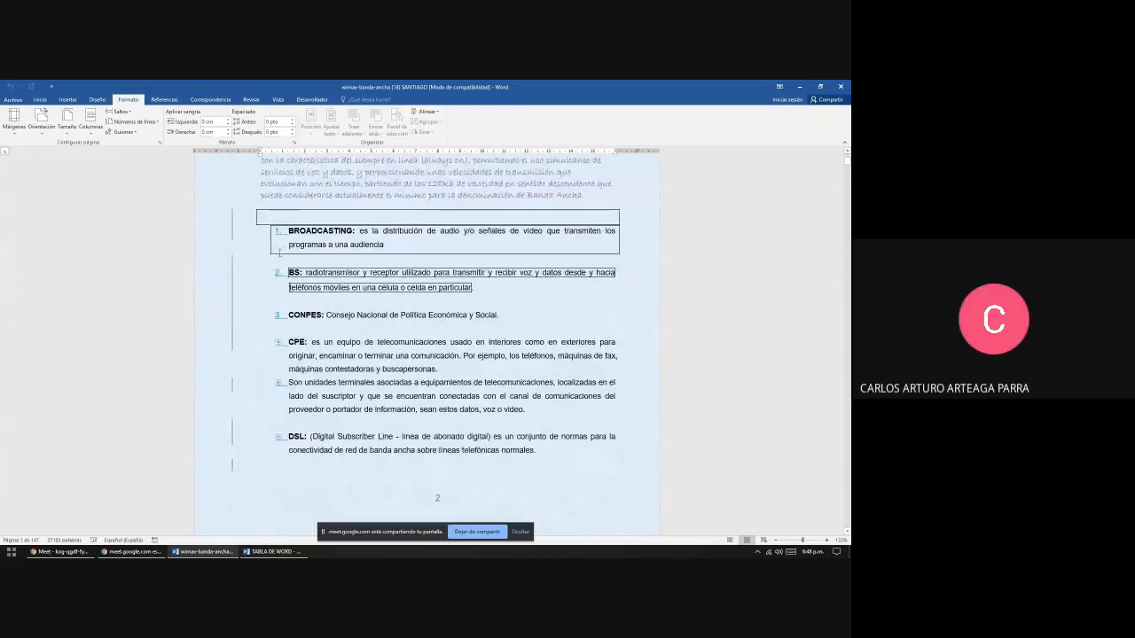
scroll(278, 235, down, 4)
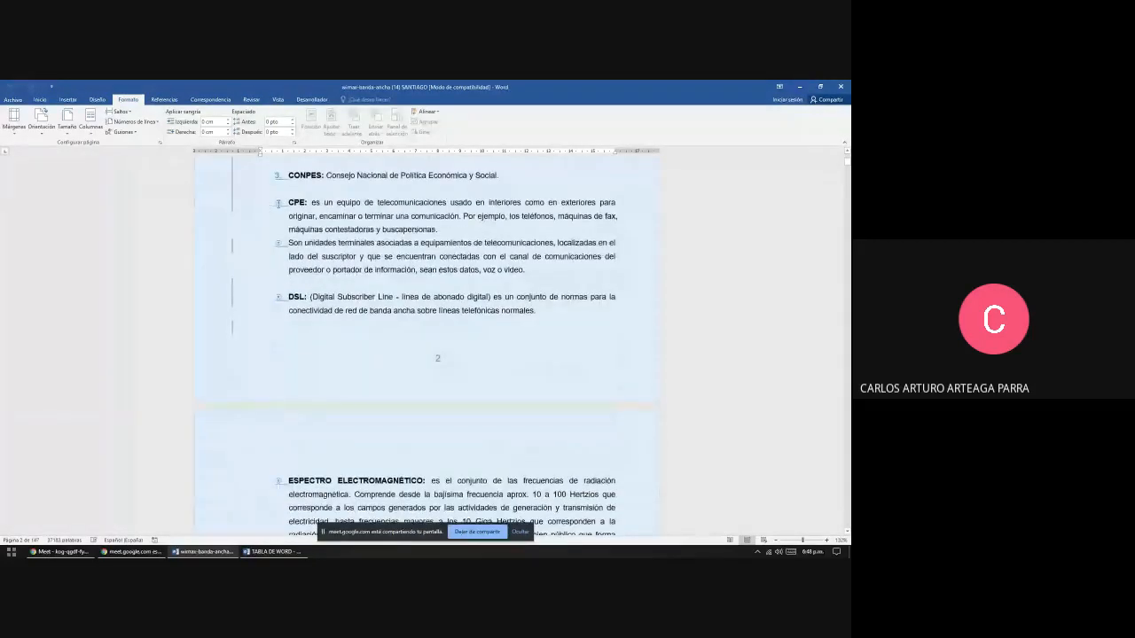
Switch to the TABLA DE WORD document and apply the =SUM(ABOVE) formula in the SALARIO column's TOTAL cell
click(273, 552)
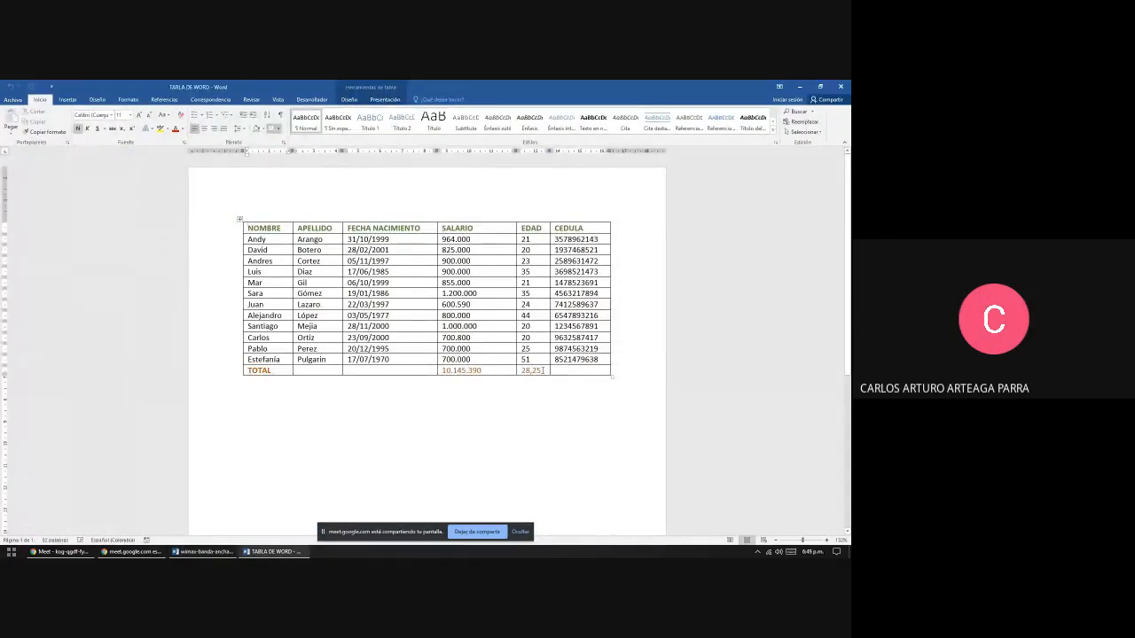
click(503, 368)
click(128, 99)
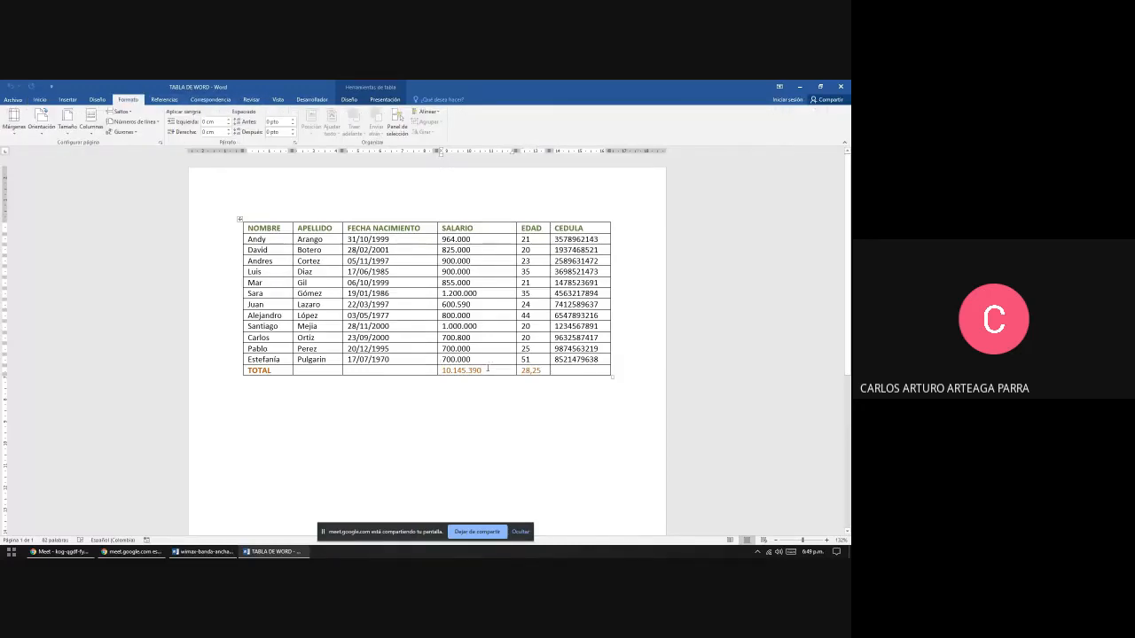
click(227, 104)
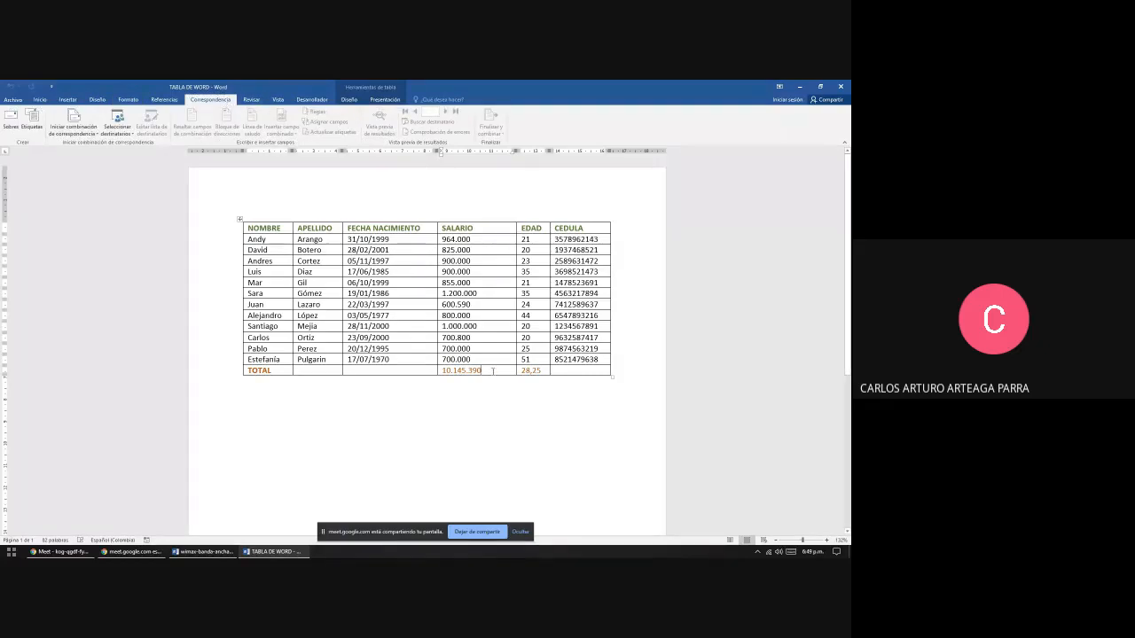
click(251, 99)
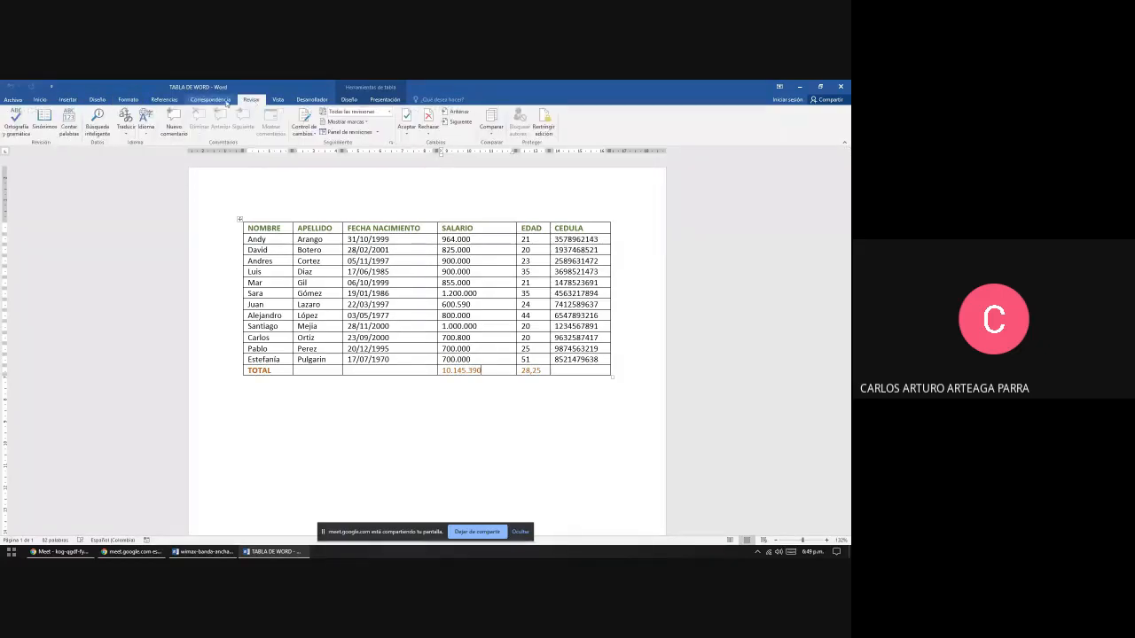
click(97, 99)
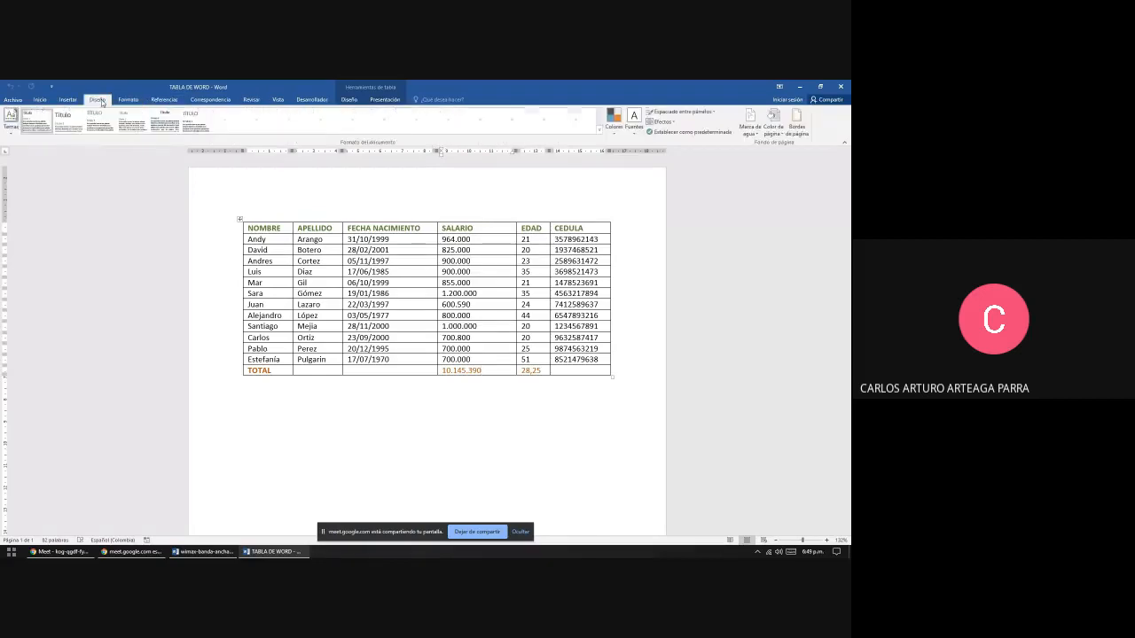
click(71, 99)
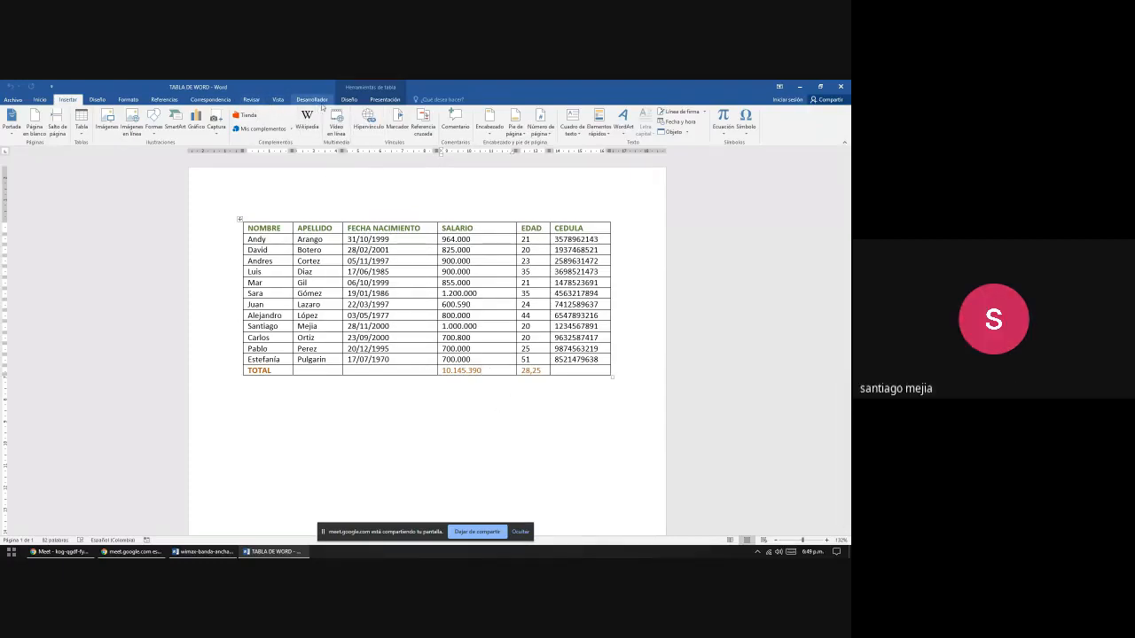
click(385, 99)
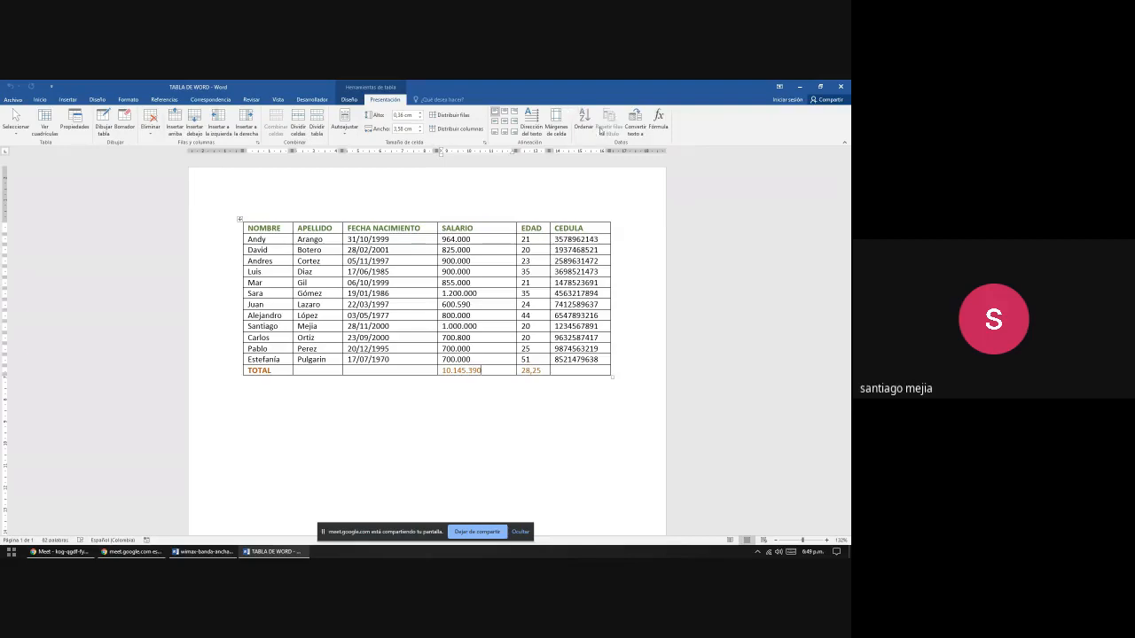
click(658, 120)
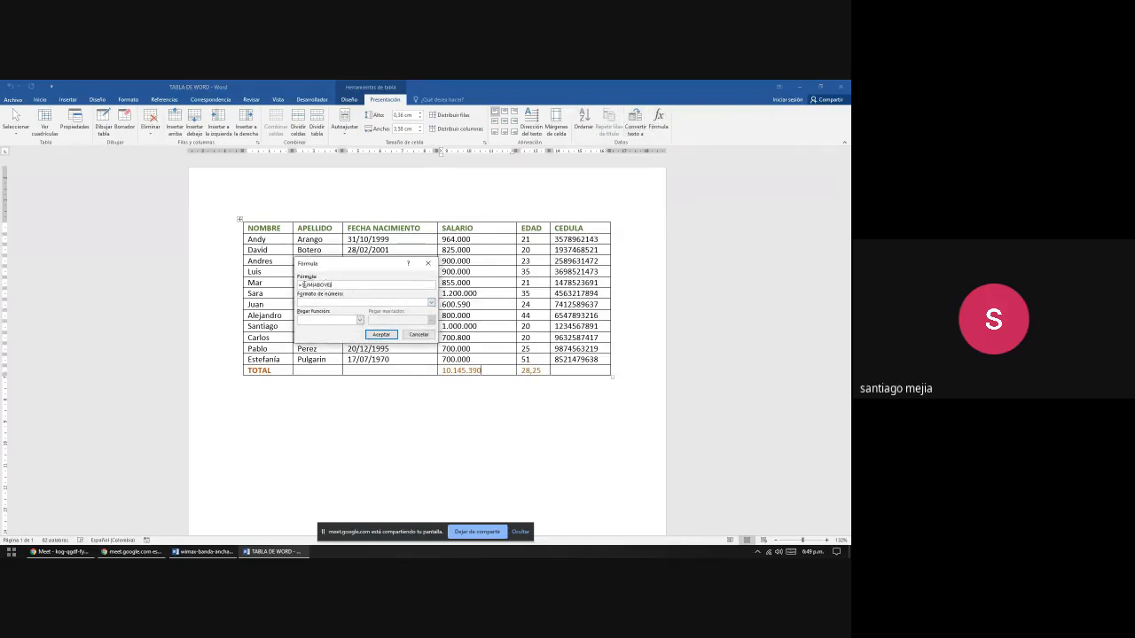
click(380, 335)
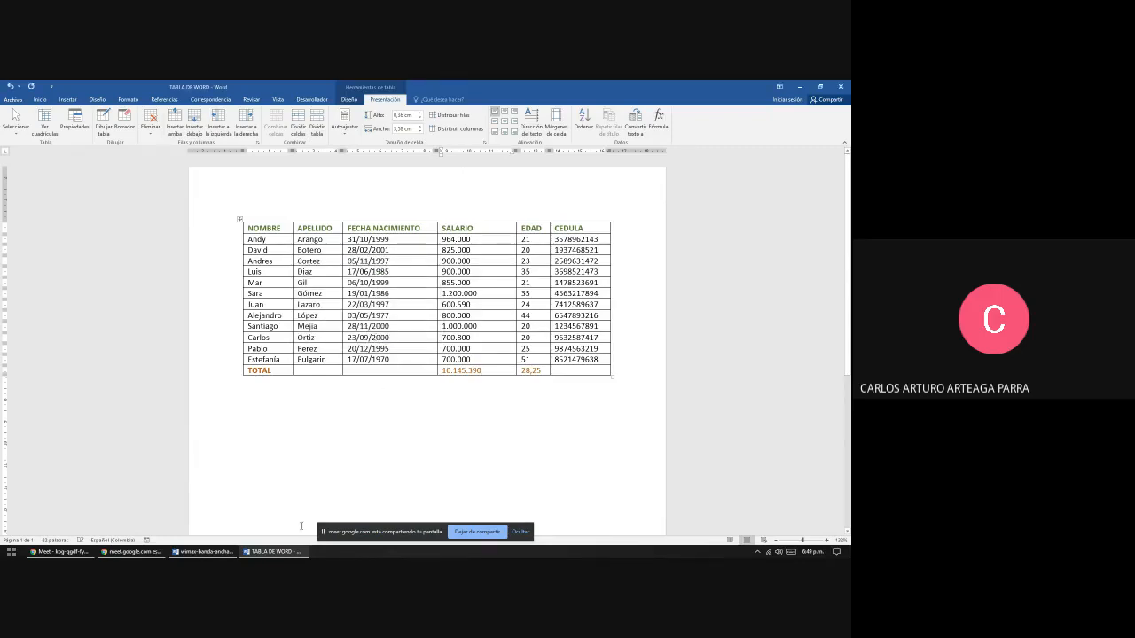
Return to the WiMAX document and review the first two pages, from the contents list to the BANDA ANCHA entry
click(206, 555)
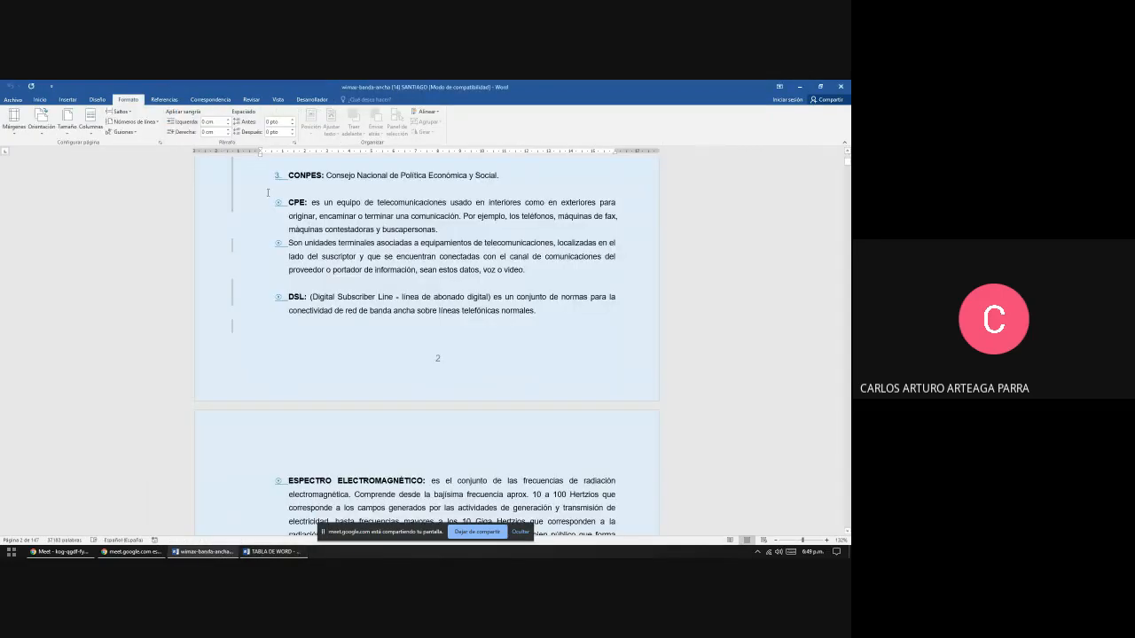
click(98, 99)
click(67, 100)
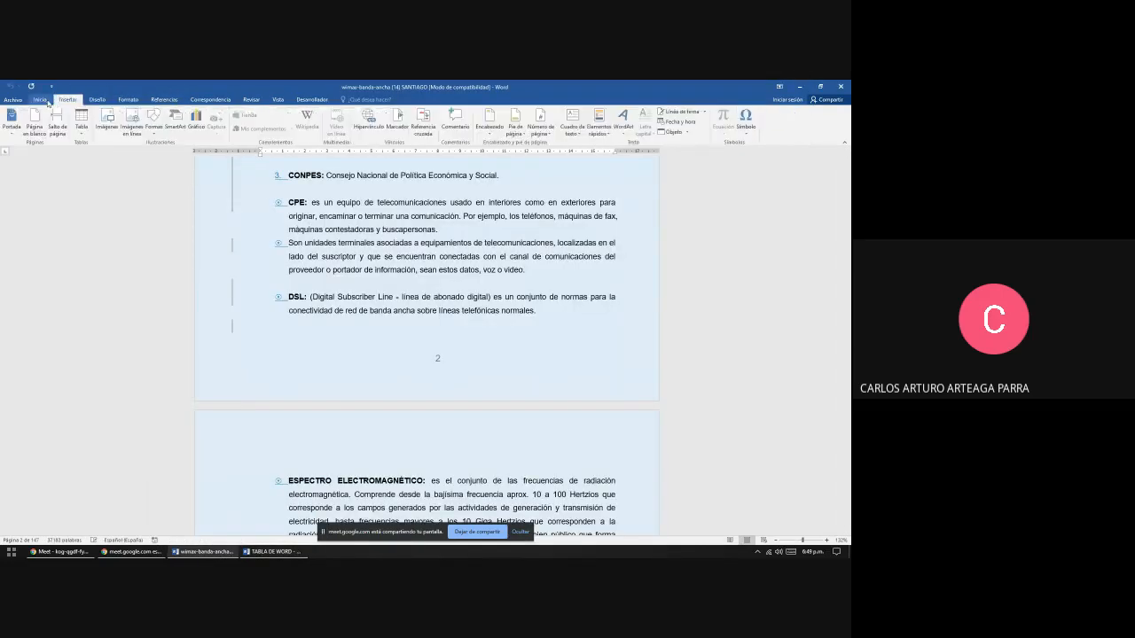
scroll(342, 166, up, 10)
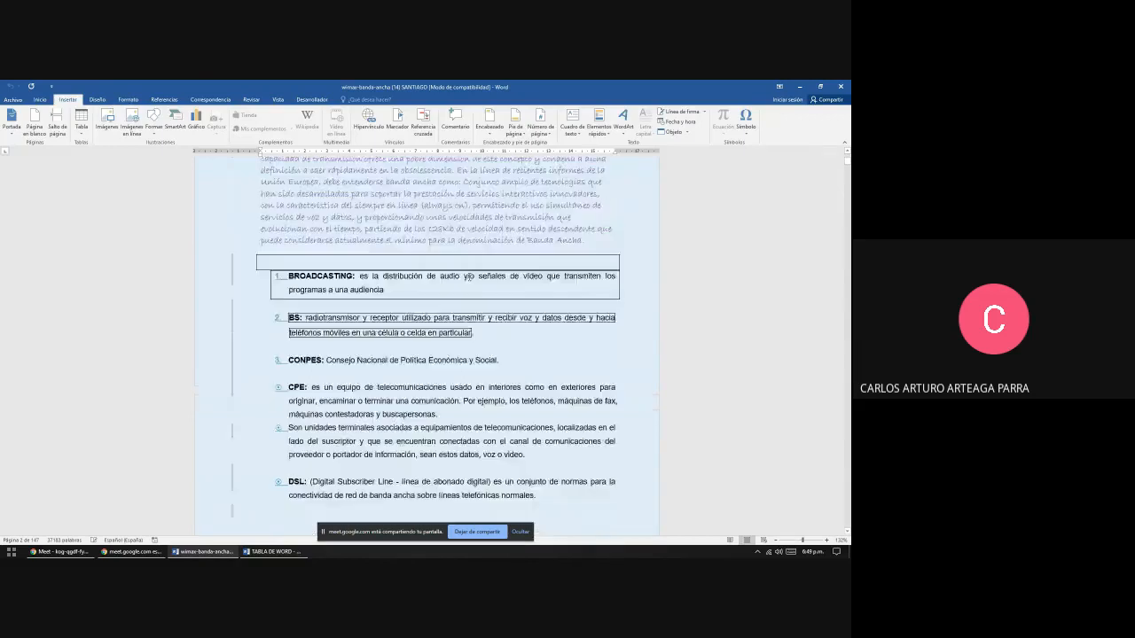
click(97, 99)
scroll(372, 324, up, 10)
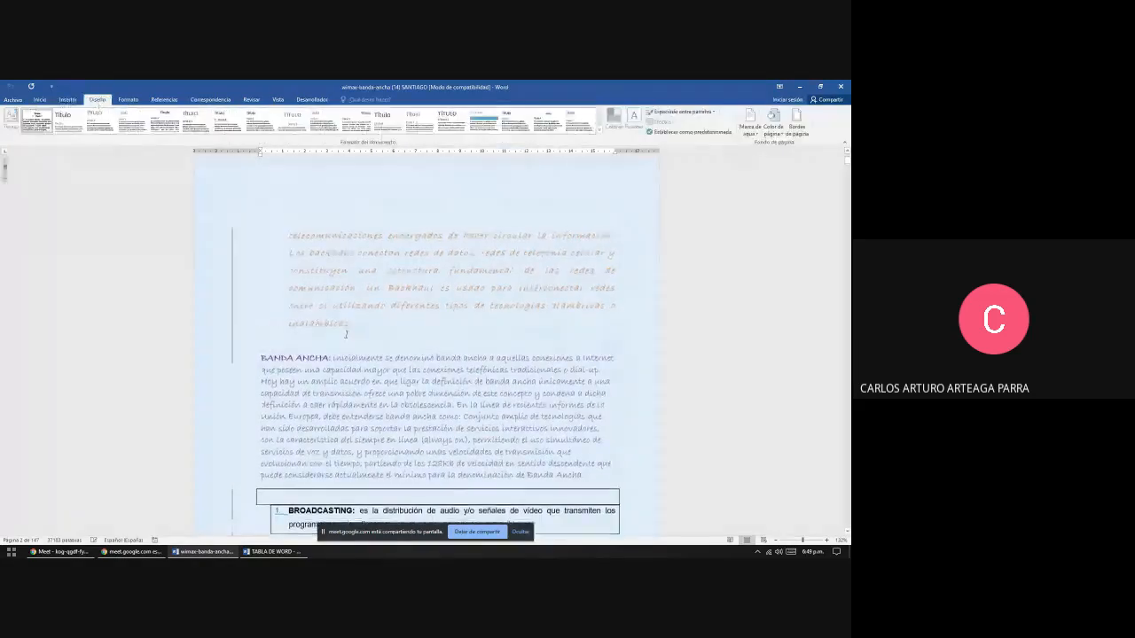
scroll(373, 324, up, 5)
scroll(373, 324, down, 8)
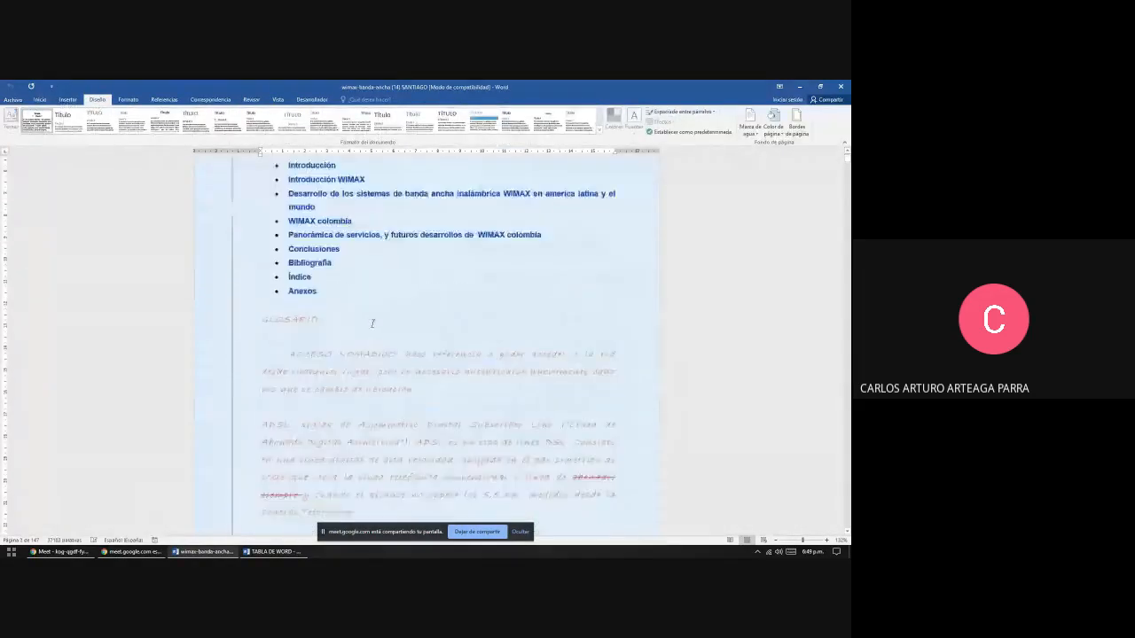
scroll(372, 323, down, 5)
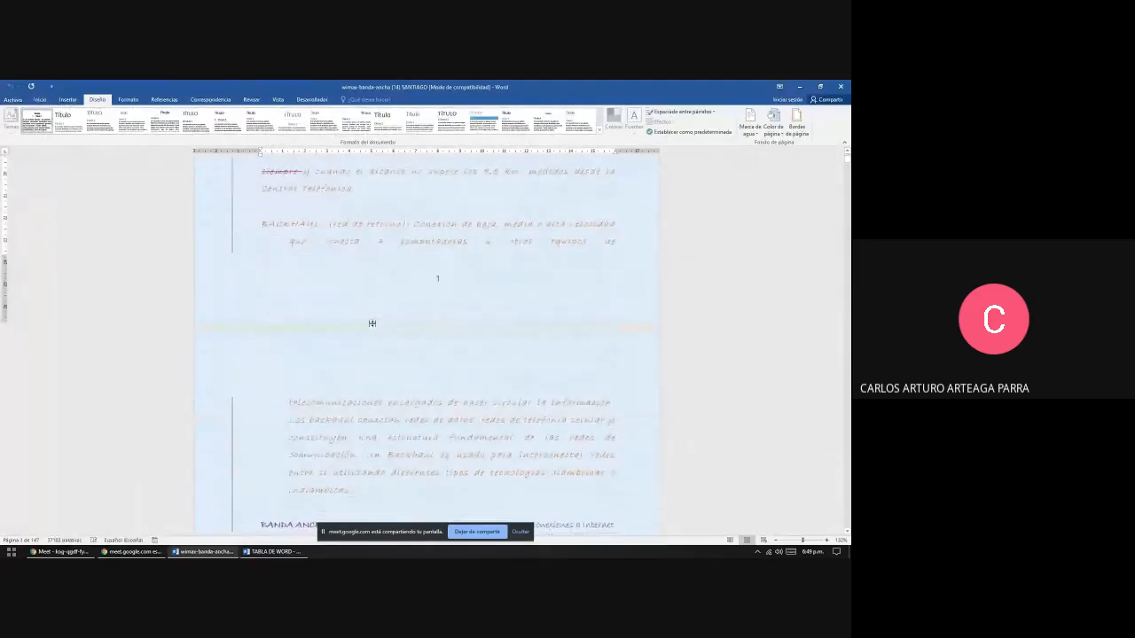
scroll(373, 323, down, 2)
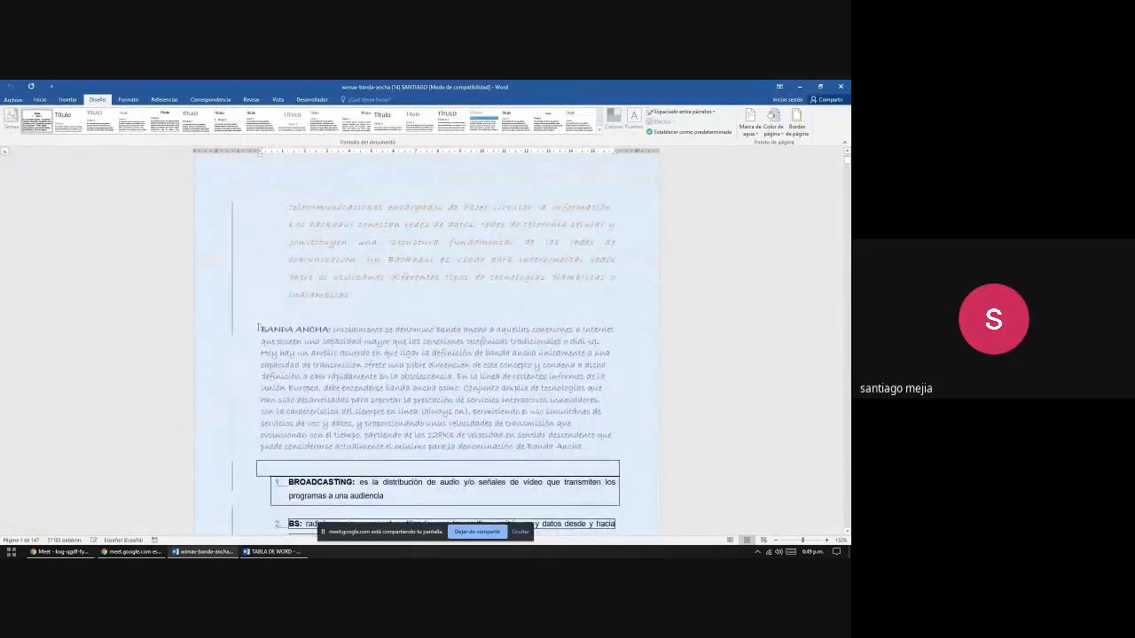
Highlight the whole BANDA ANCHA paragraph and check the options of the first document style set
drag(261, 329, 585, 446)
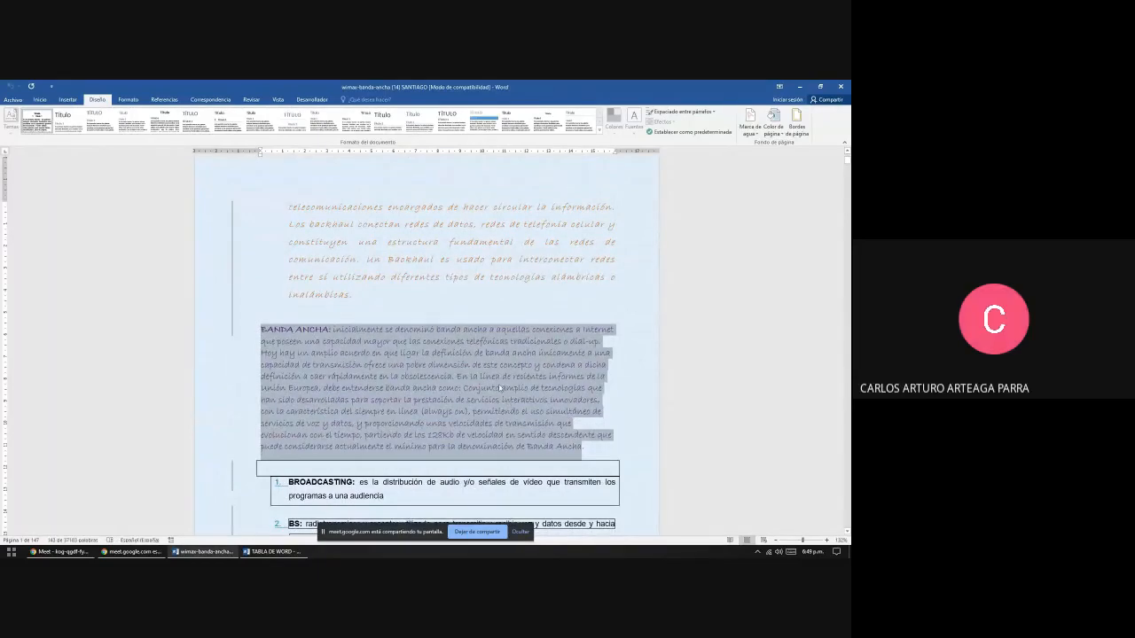
click(394, 368)
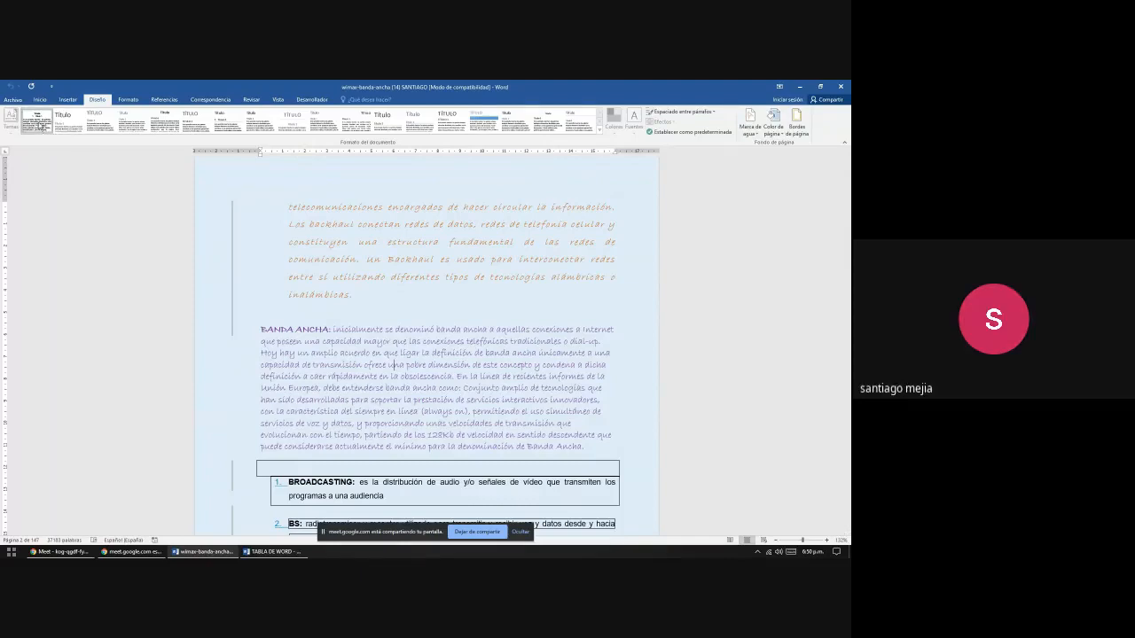
right_click(41, 127)
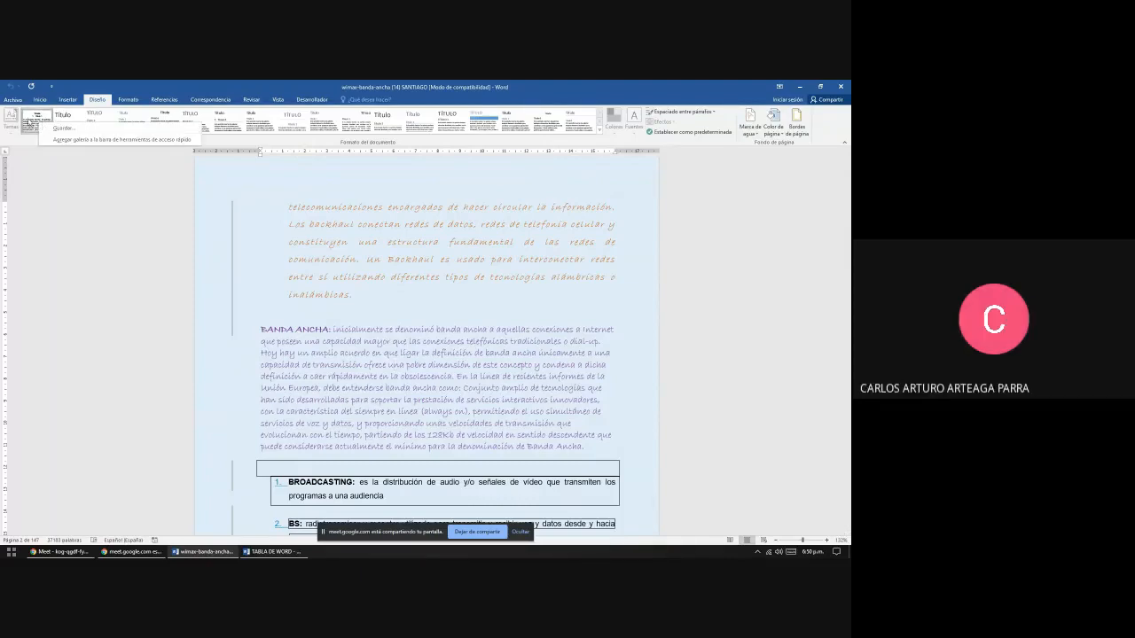
click(39, 125)
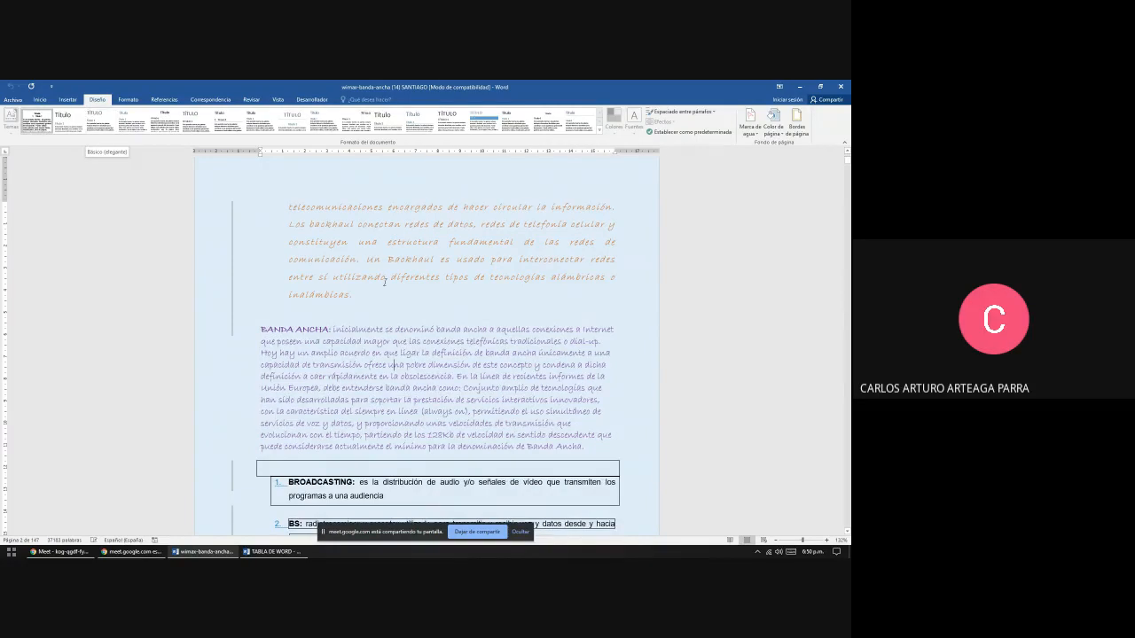
Examine the remaining glossary and the Introducción WIMAX chapter up to Figura 4, checking shading, headings and the technology comparison table
scroll(387, 280, down, 15)
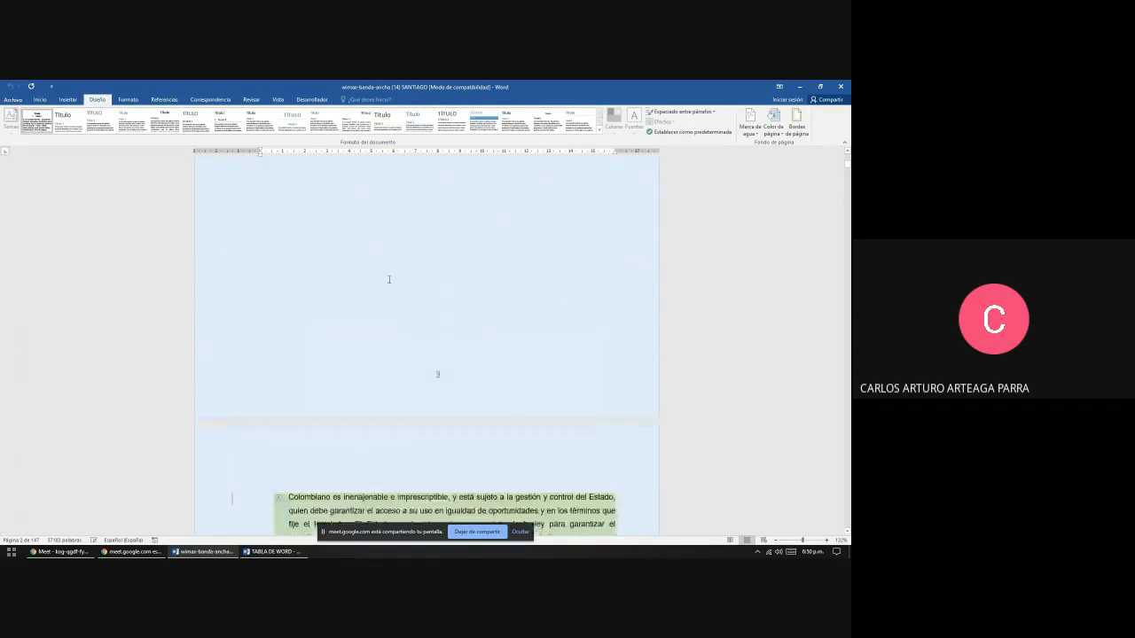
scroll(388, 280, down, 20)
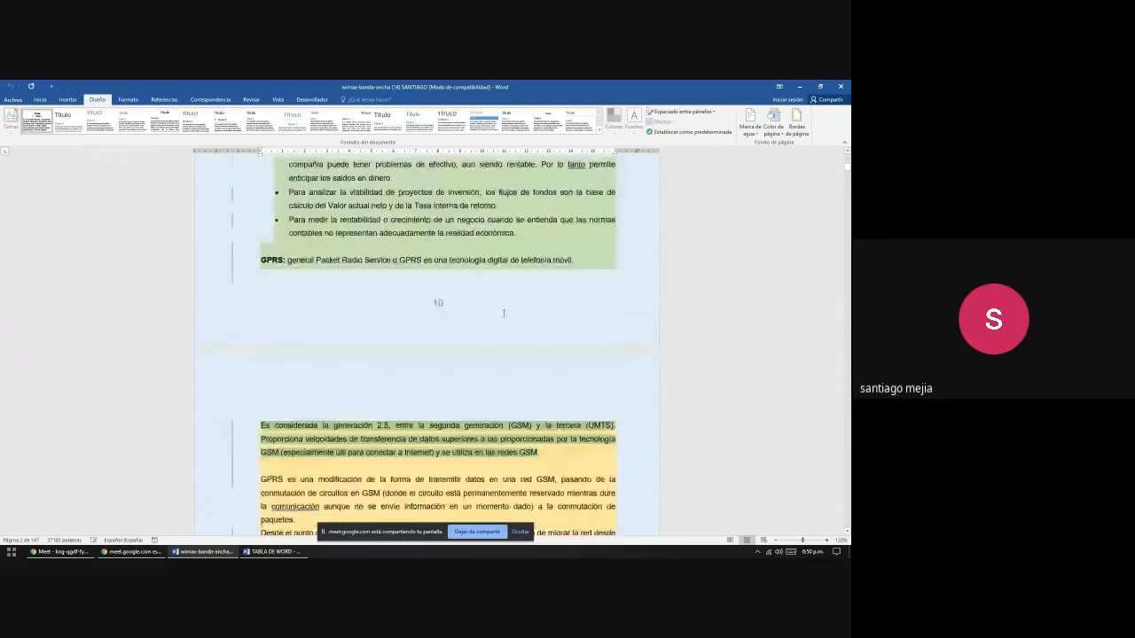
scroll(503, 289, down, 15)
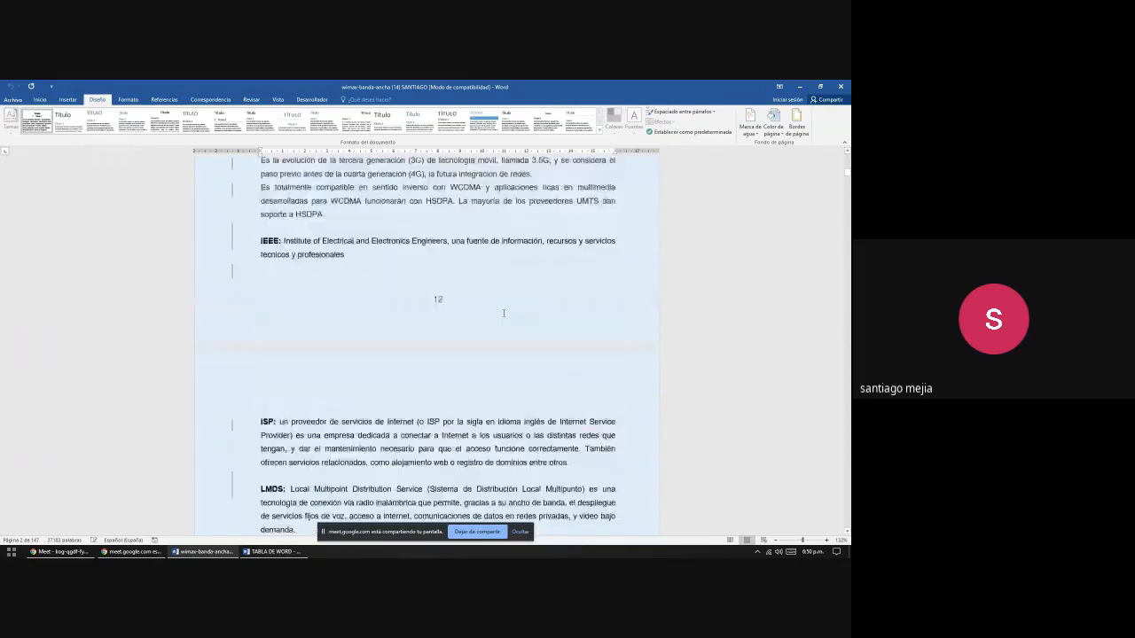
scroll(502, 314, down, 20)
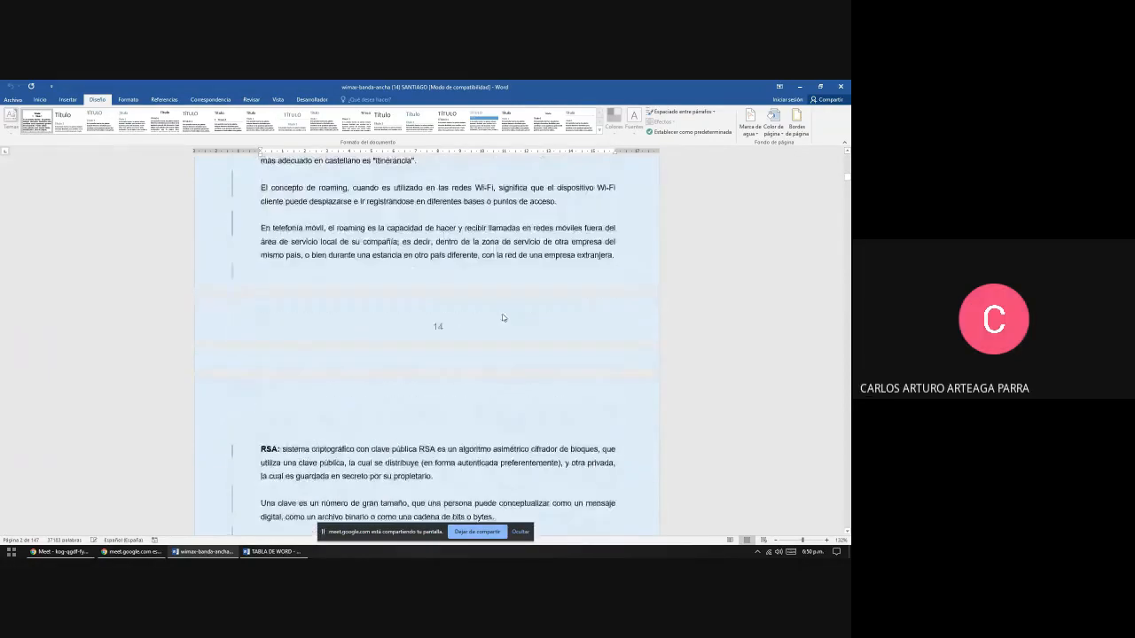
scroll(503, 313, down, 15)
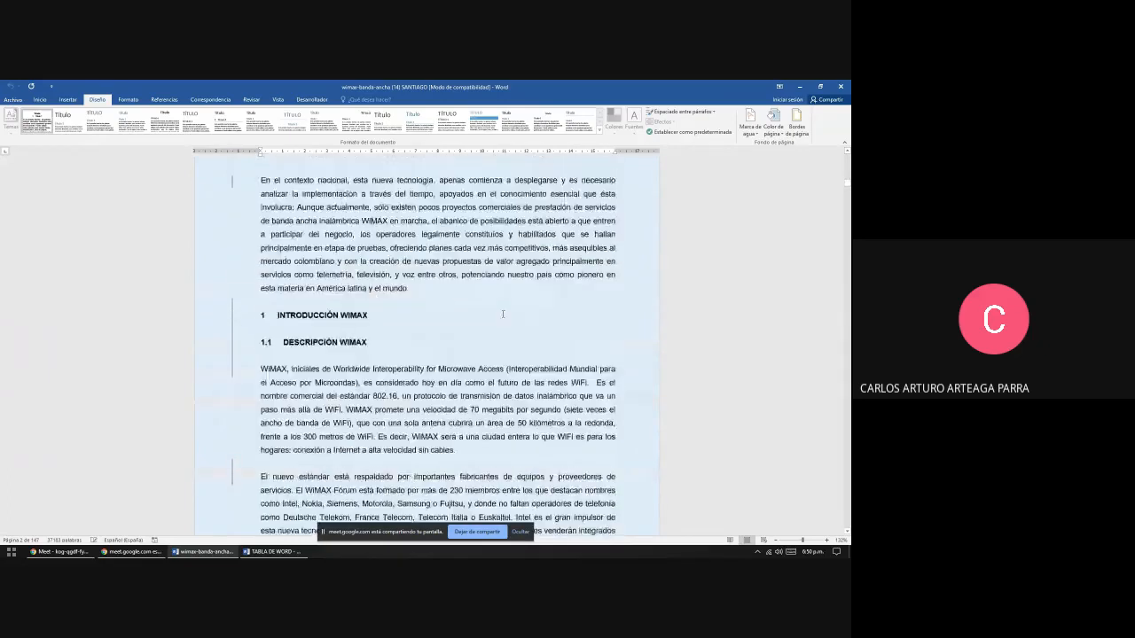
scroll(503, 314, down, 20)
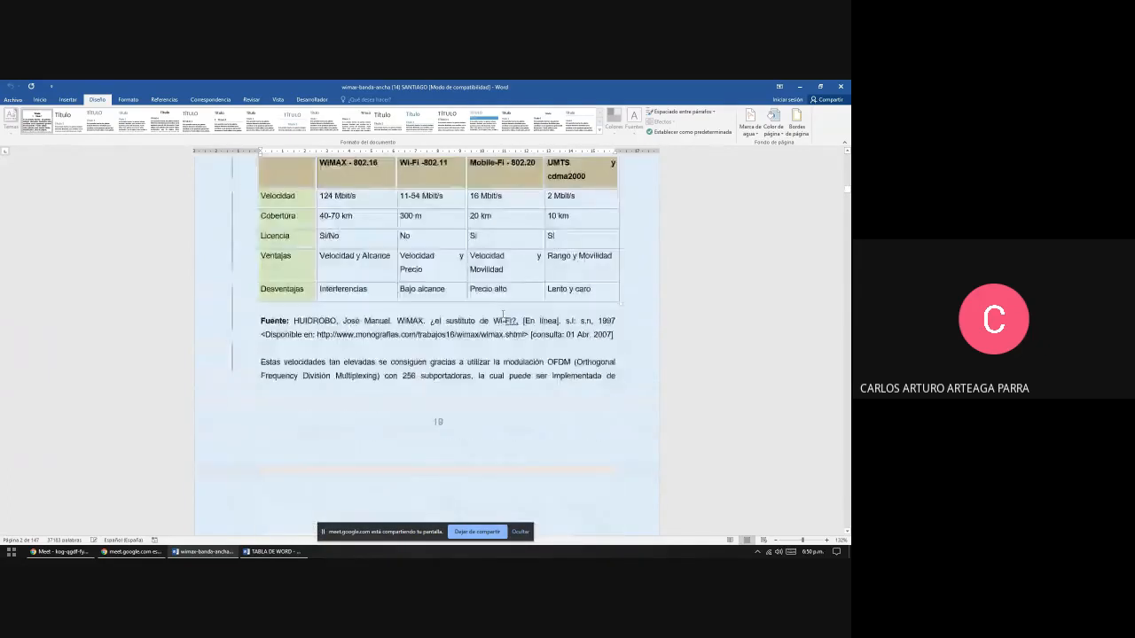
scroll(503, 314, down, 20)
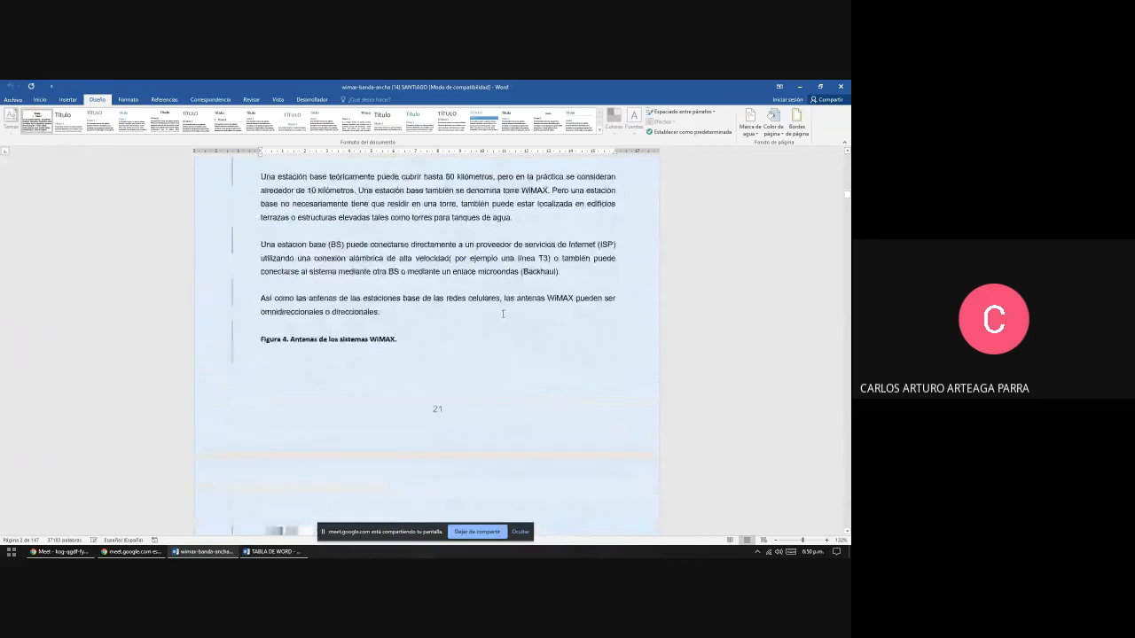
Examine the pages from Figura 4 and section 1.3.3 Arquitectura del sistema through page 25, then stop sharing the screen
scroll(503, 314, down, 3)
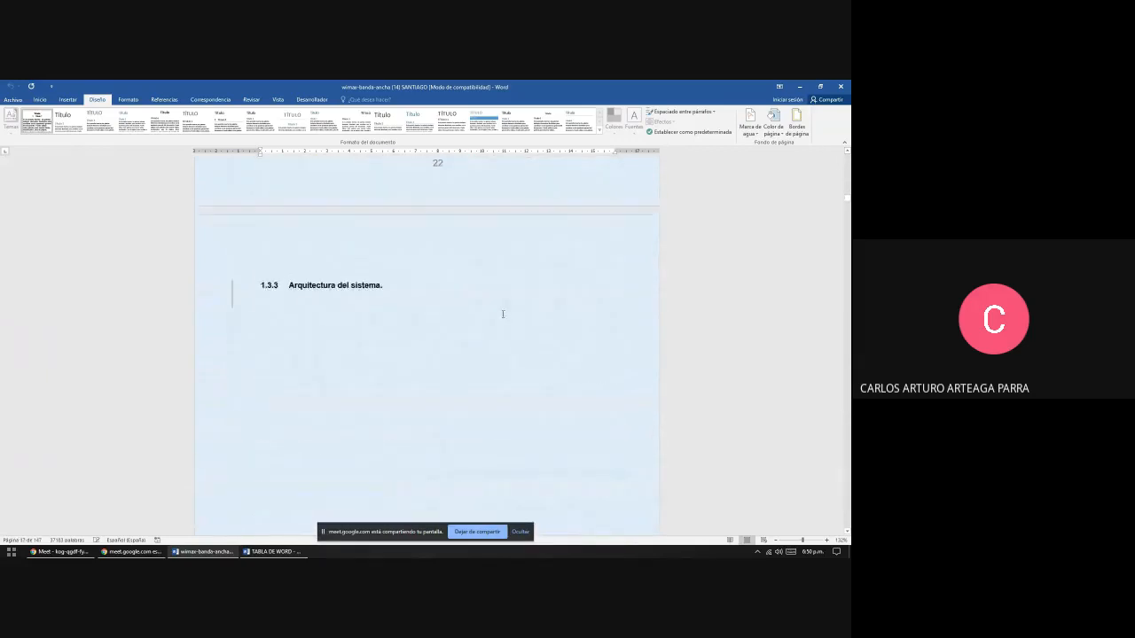
scroll(429, 257, down, 15)
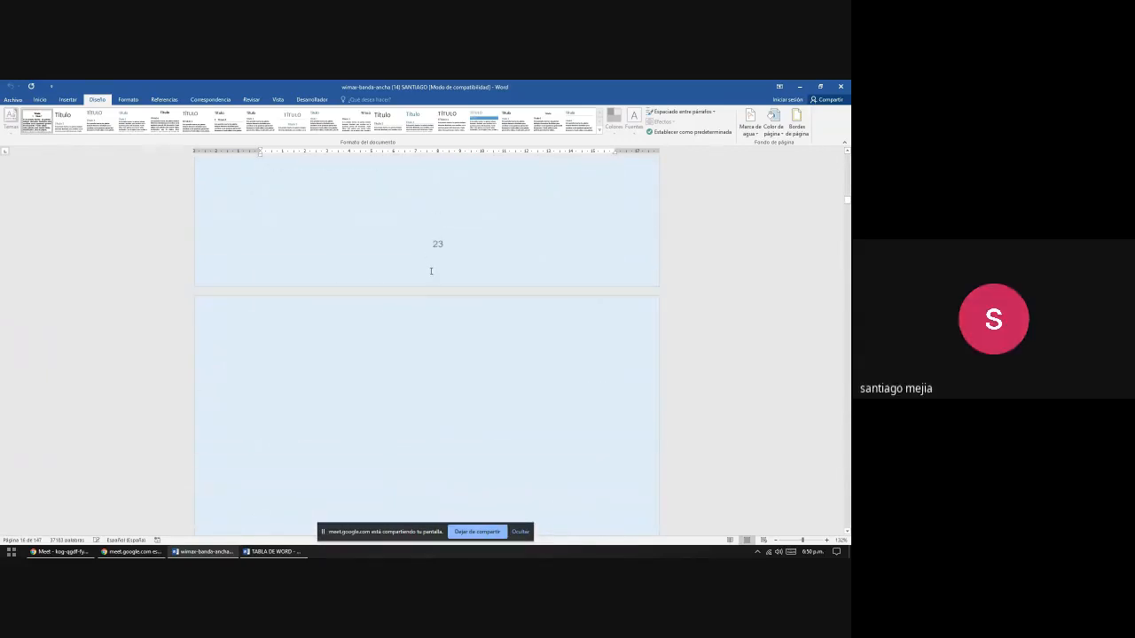
scroll(432, 272, down, 5)
scroll(433, 272, down, 5)
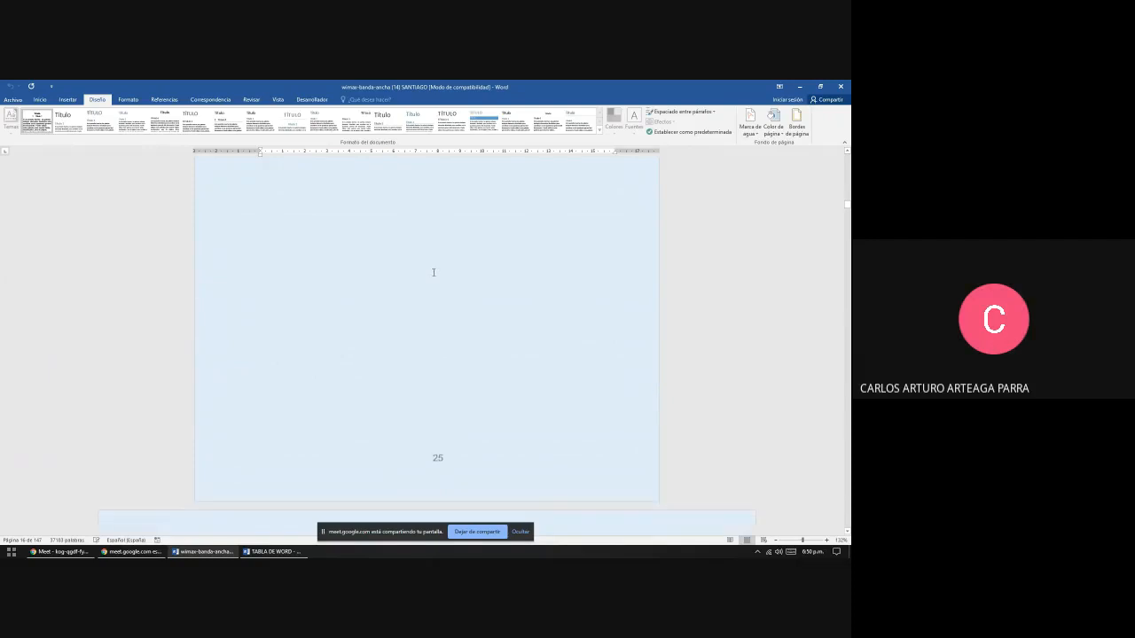
scroll(434, 272, up, 5)
scroll(433, 272, down, 3)
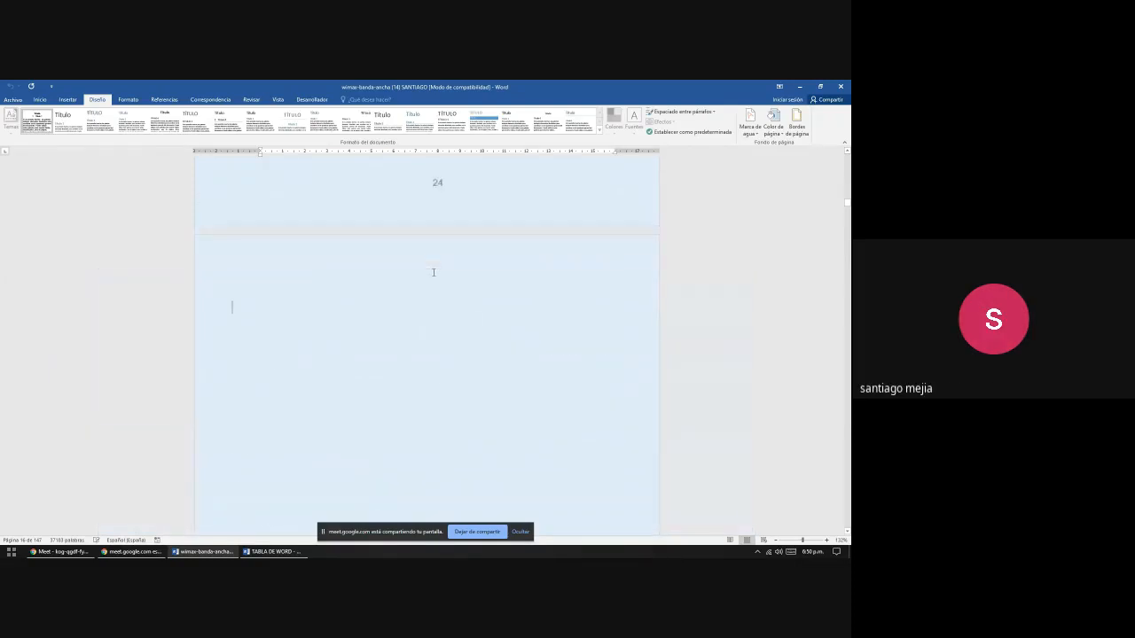
scroll(433, 272, up, 3)
scroll(433, 272, down, 3)
scroll(433, 272, up, 3)
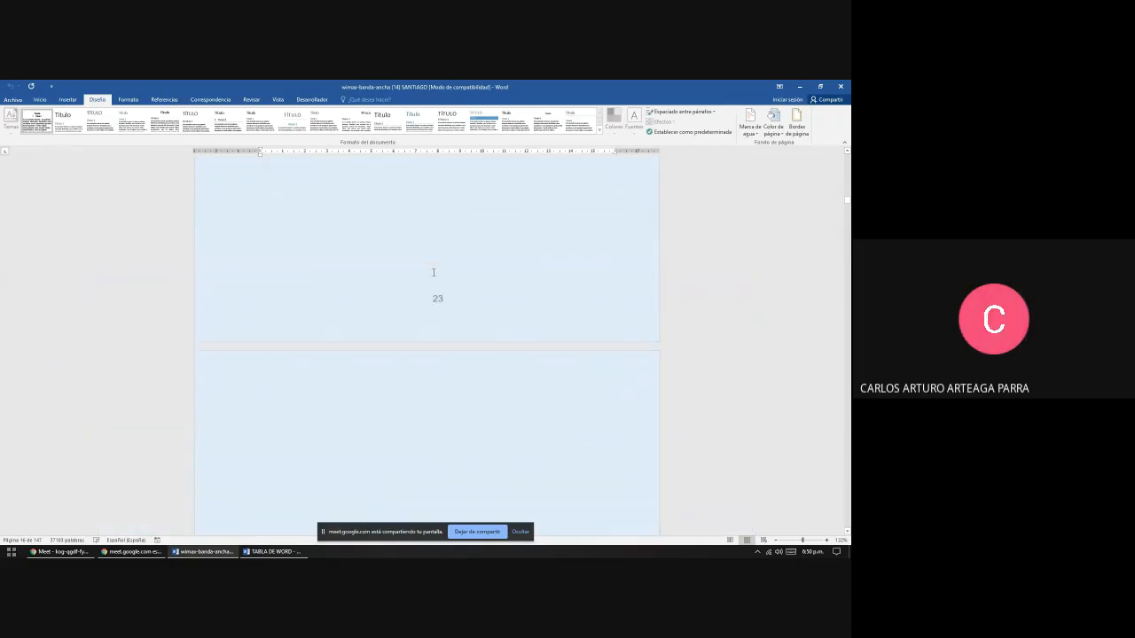
scroll(434, 273, down, 3)
scroll(433, 272, down, 6)
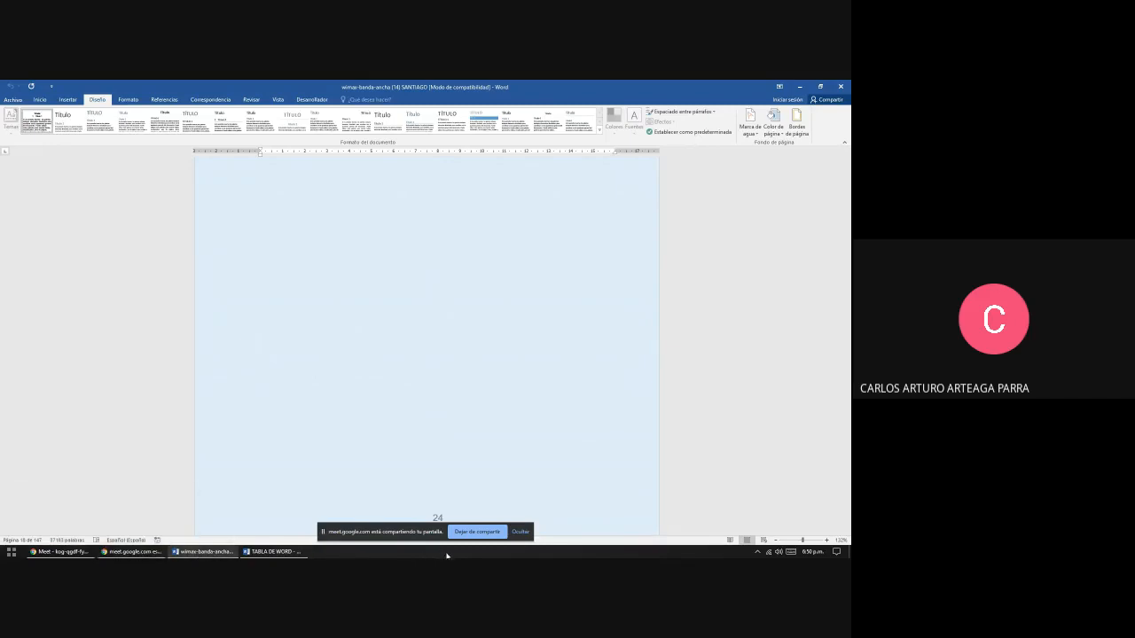
click(470, 534)
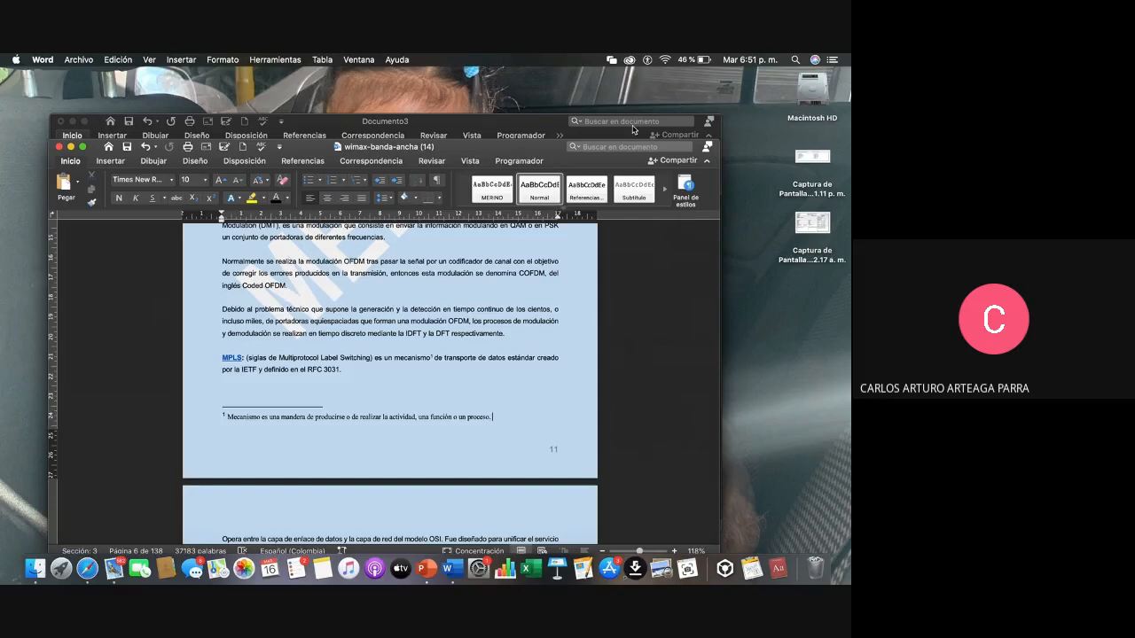
Open the footer on page 3 and check the page number's basic and advanced font settings without changing them
scroll(569, 353, up, 10)
scroll(569, 353, up, 20)
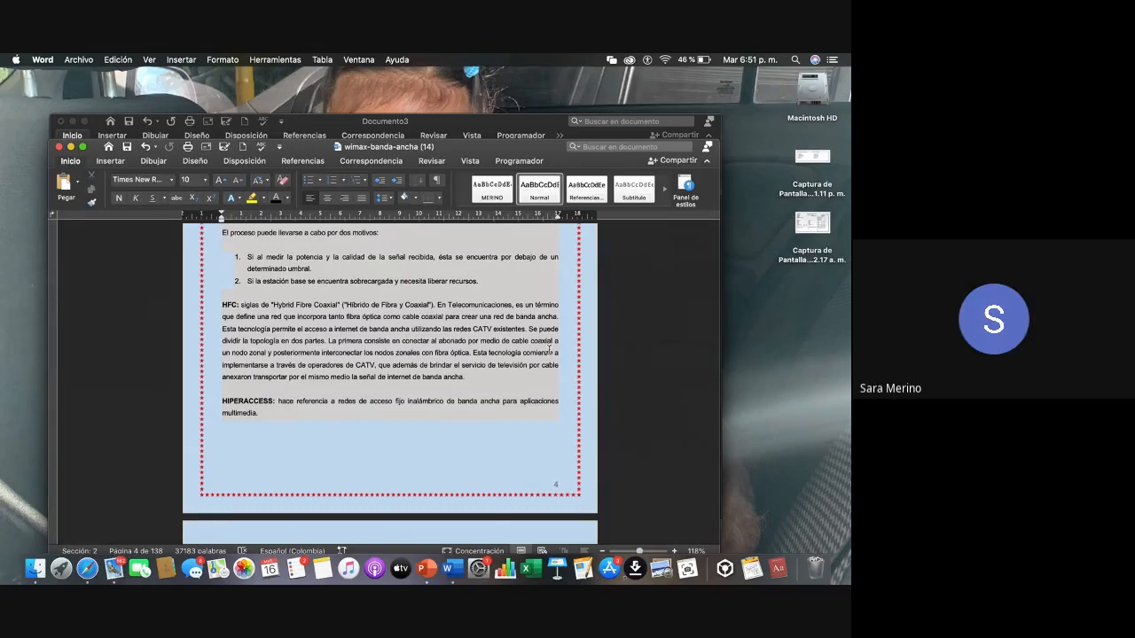
scroll(510, 300, up, 10)
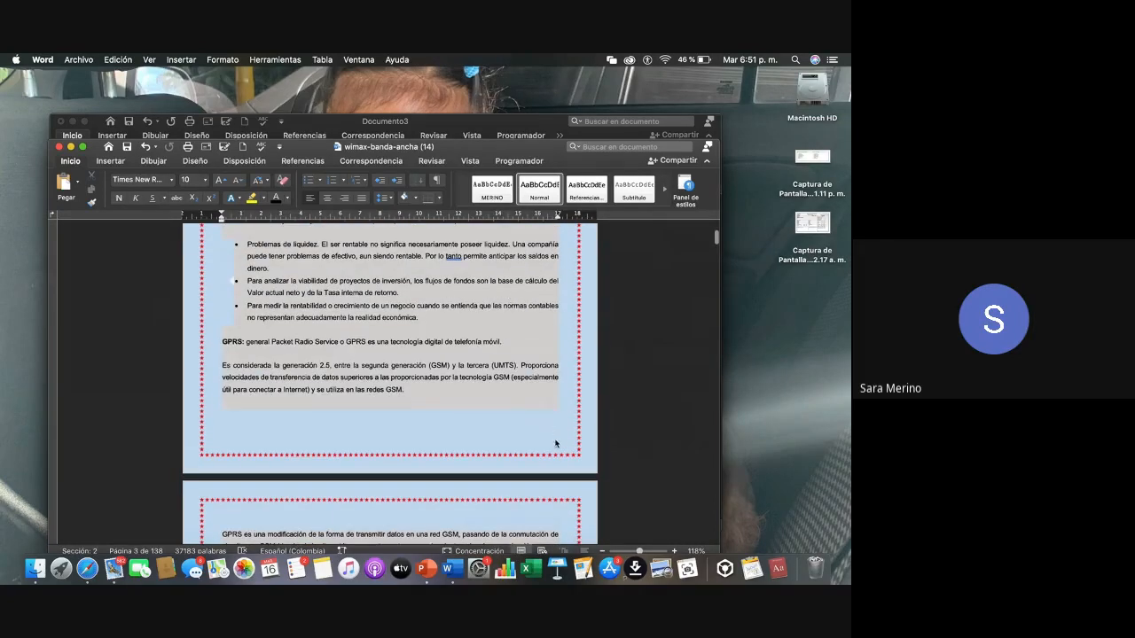
double_click(556, 446)
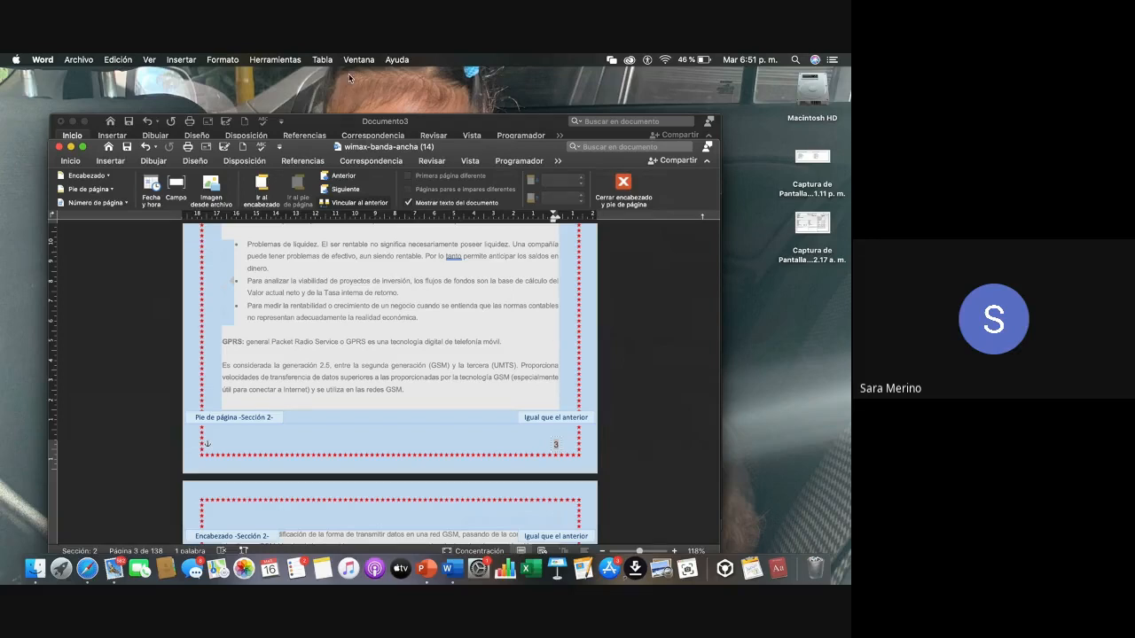
click(221, 60)
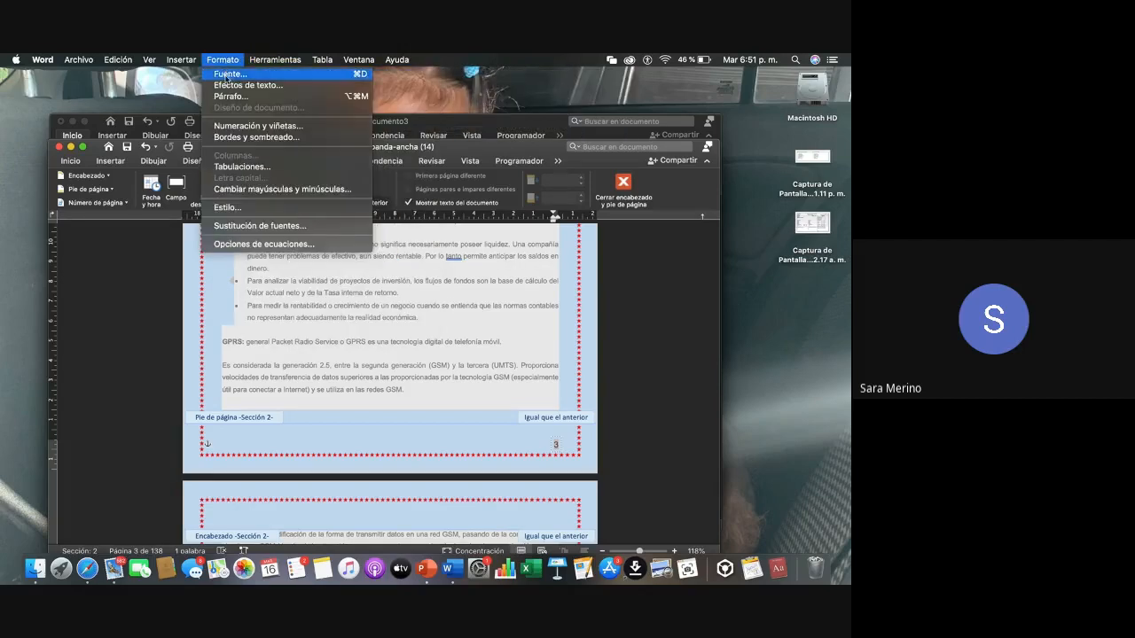
click(226, 75)
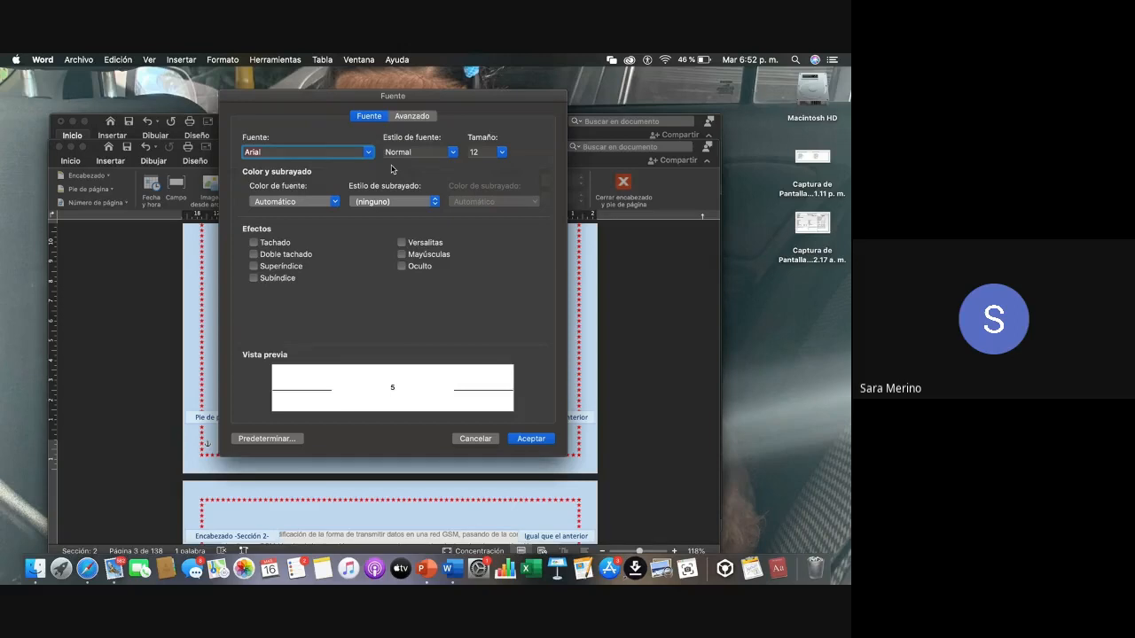
click(422, 119)
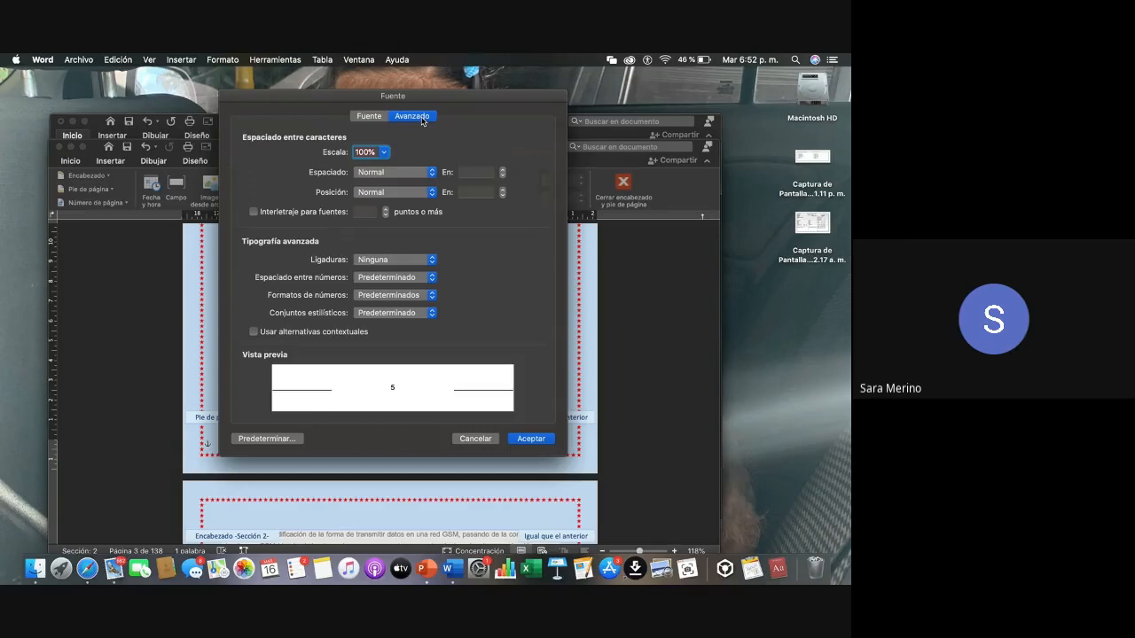
click(371, 117)
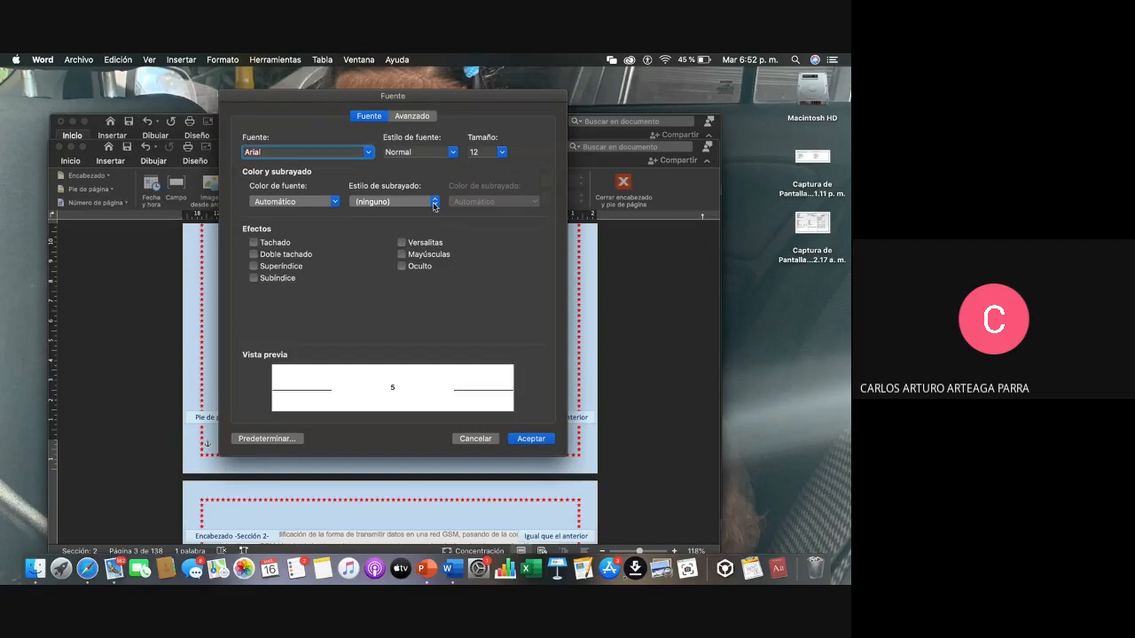
click(477, 440)
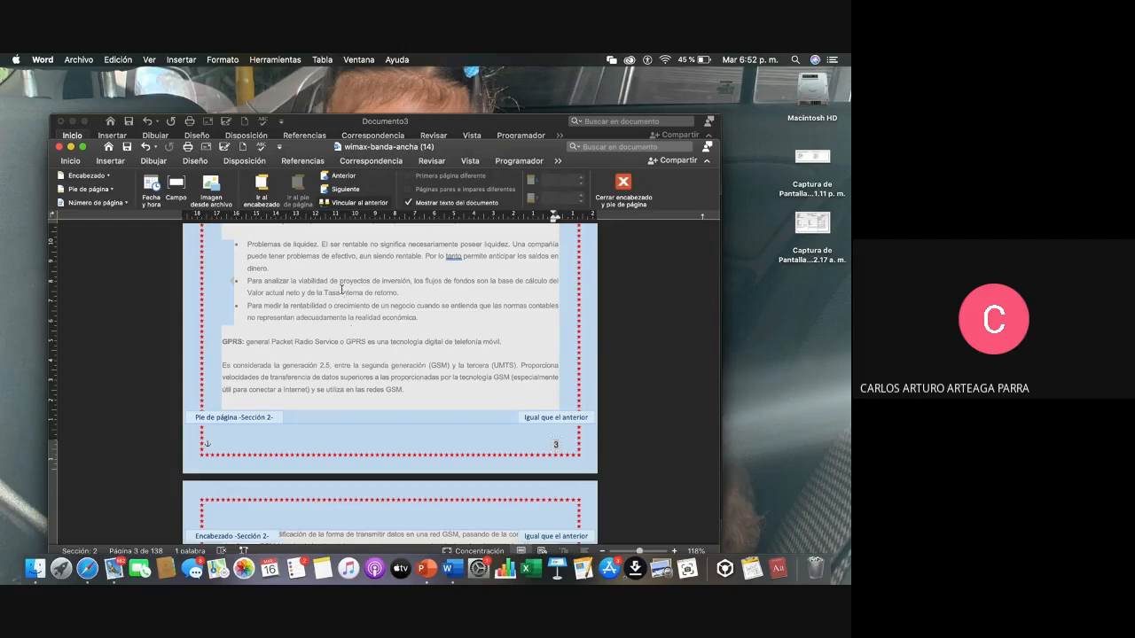
Reopen the page 3 footer, check the font settings of its text, and return to the document body
click(115, 163)
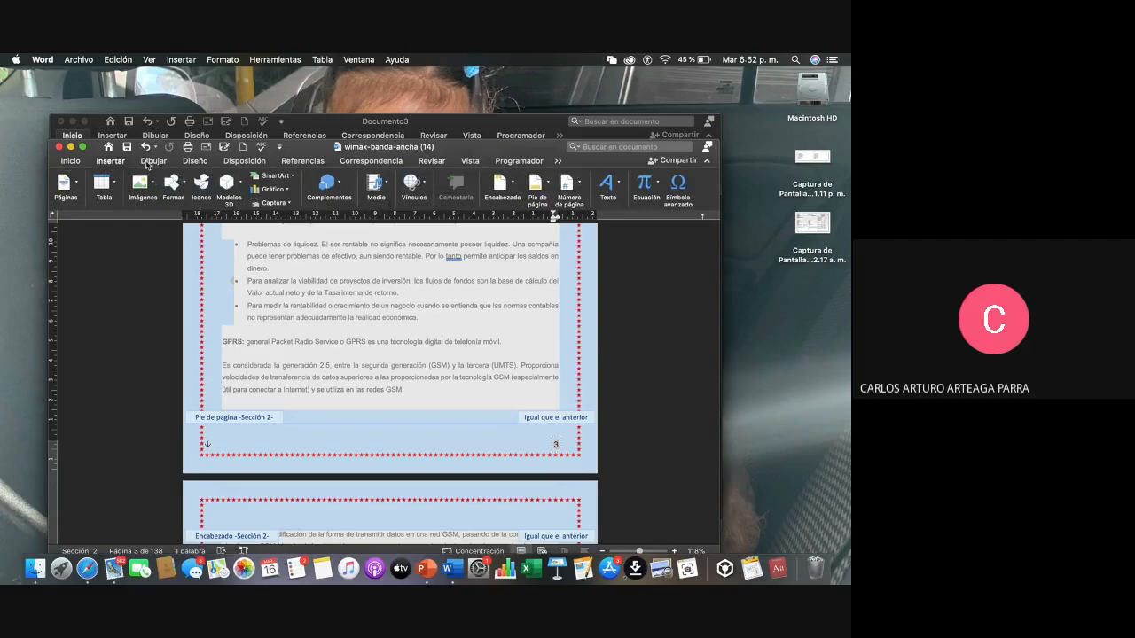
click(70, 161)
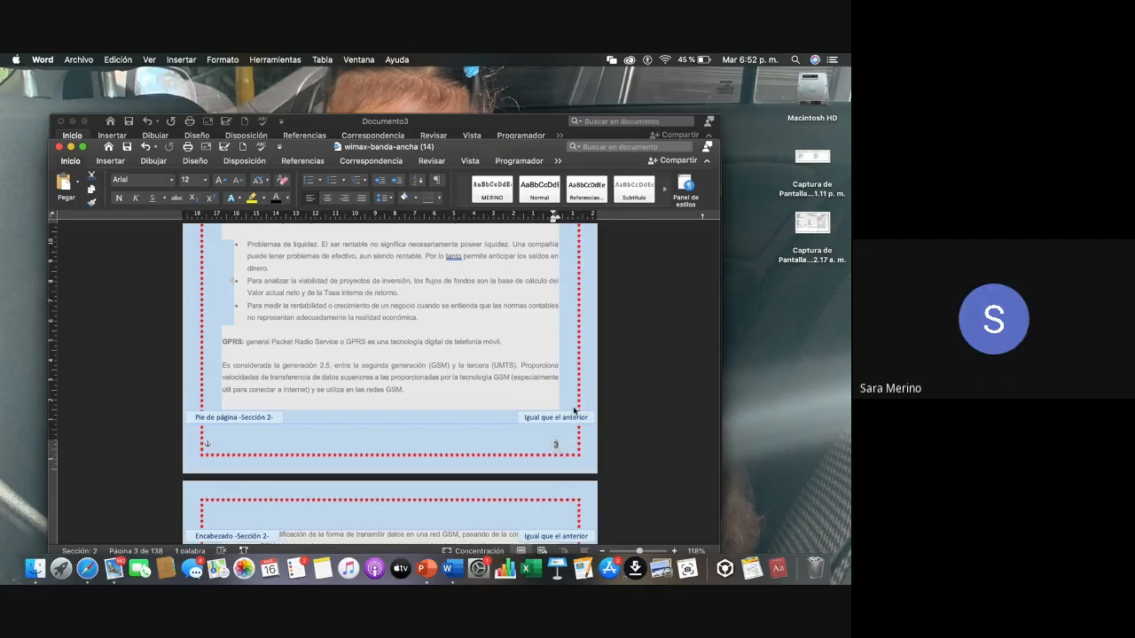
triple_click(566, 370)
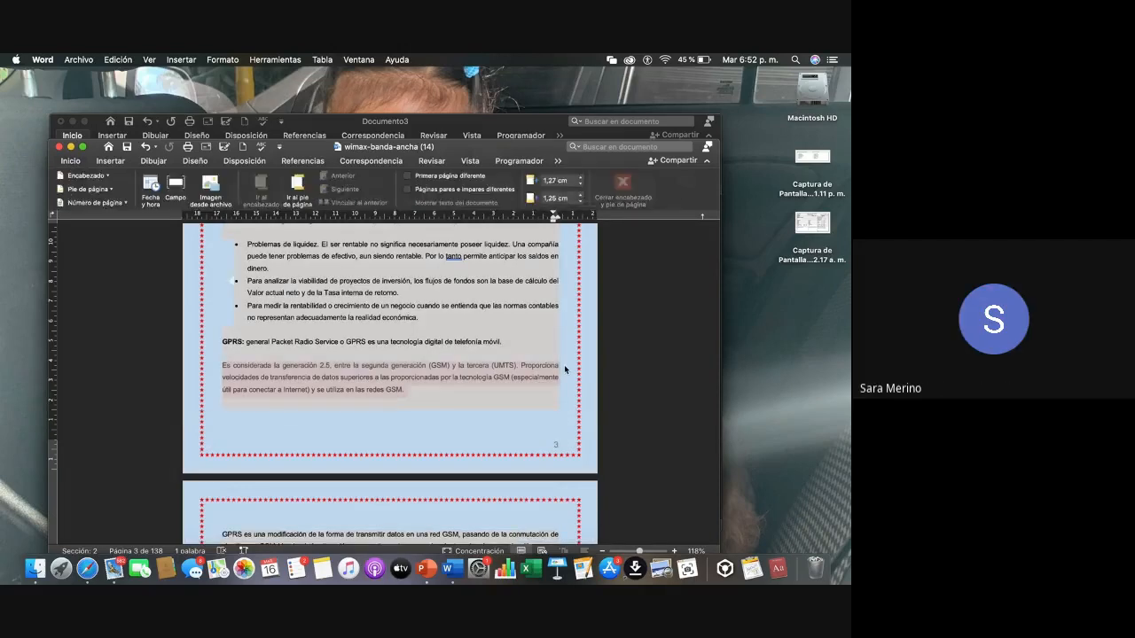
double_click(566, 445)
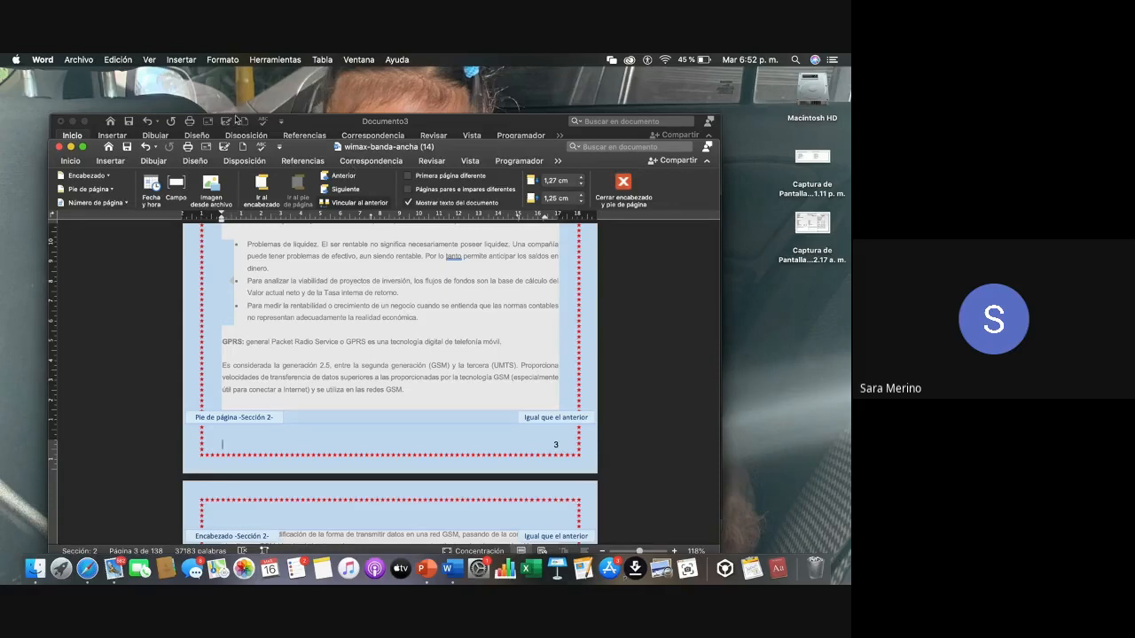
click(229, 60)
click(230, 76)
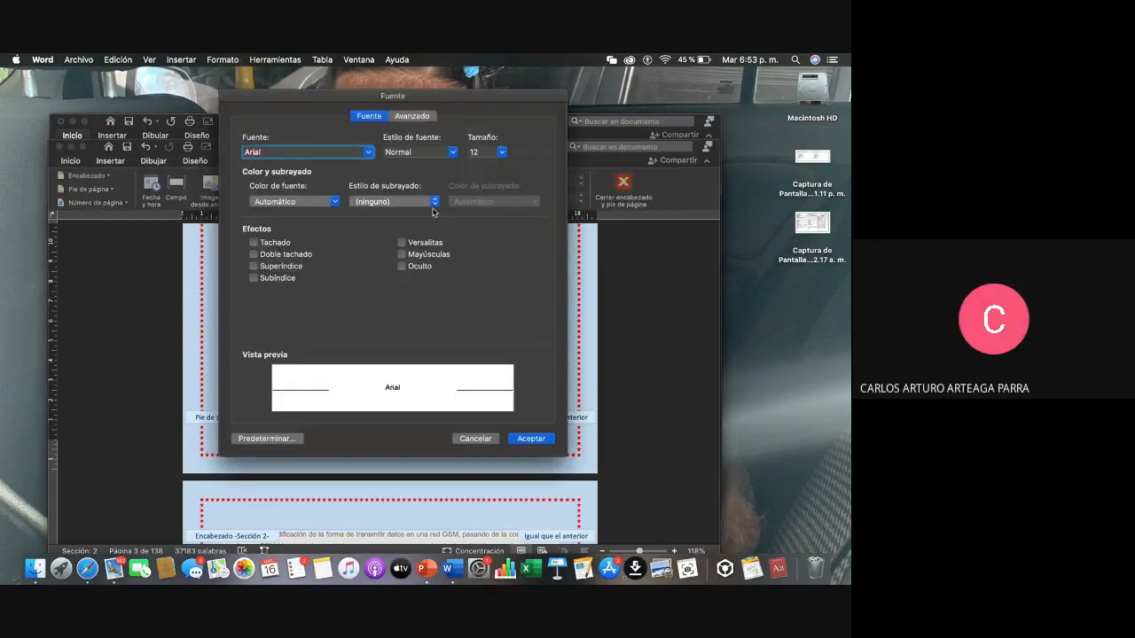
click(474, 439)
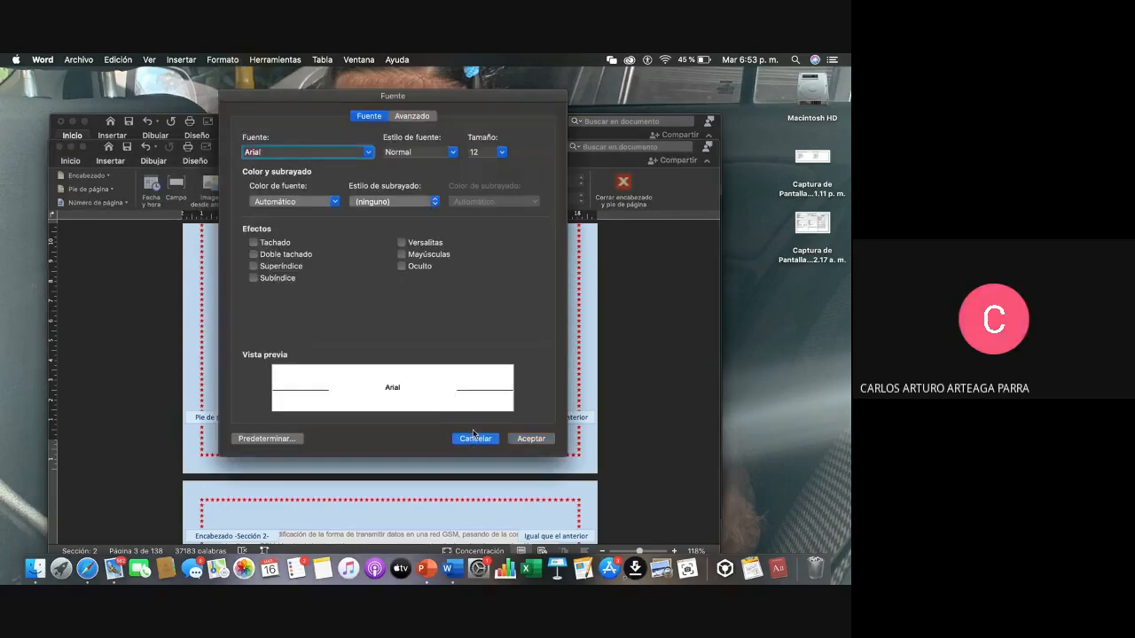
double_click(564, 335)
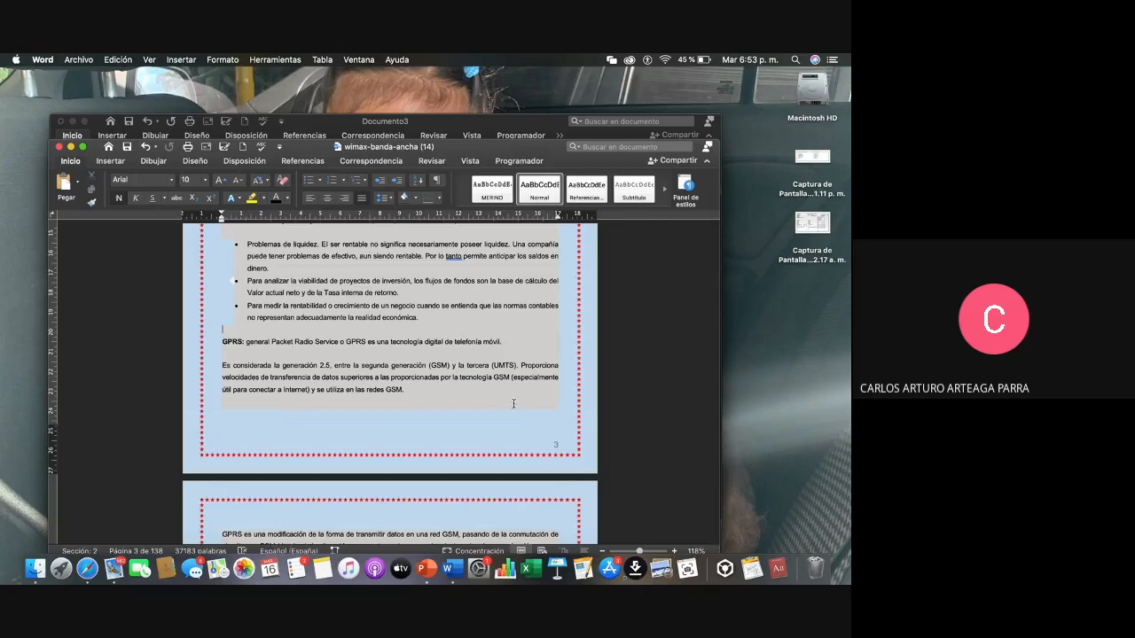
Replace the JUNTA DIRECTIVA organization chart on the last page with a Jerarquía SmartArt in the layout with circular picture placeholders
scroll(515, 414, down, 5)
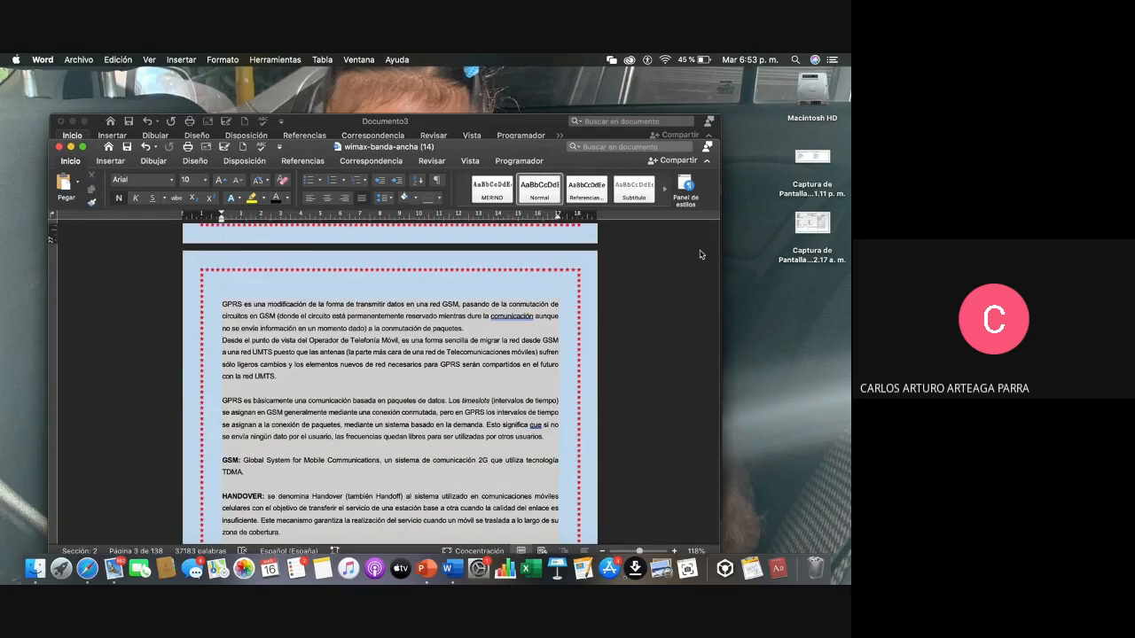
scroll(479, 383, down, 6)
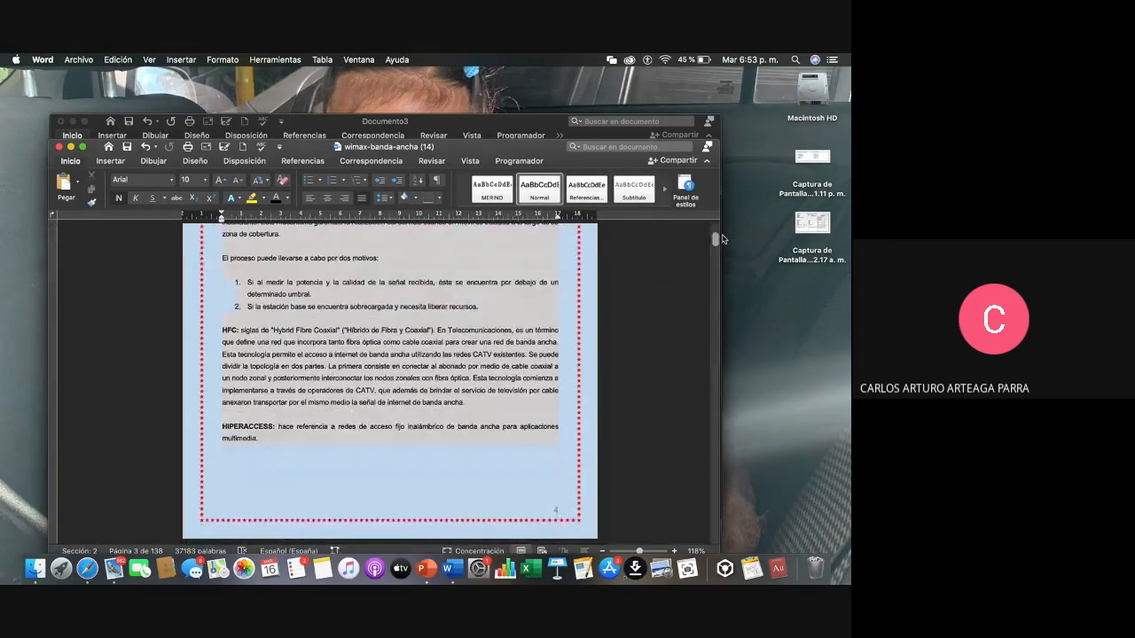
drag(715, 240, 689, 534)
scroll(535, 479, down, 3)
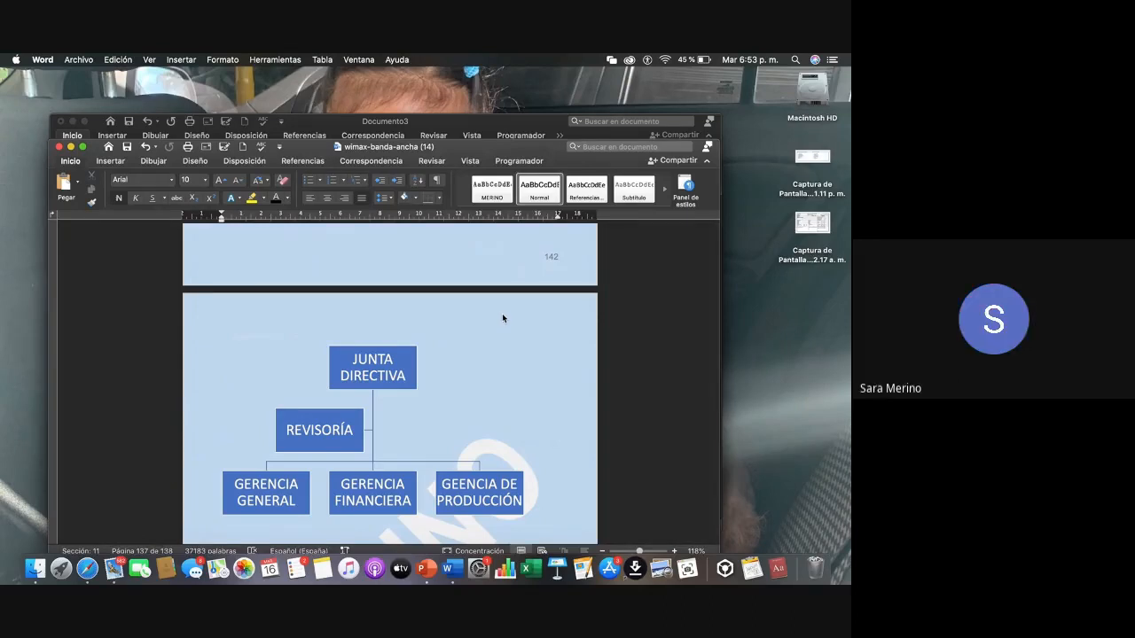
click(403, 376)
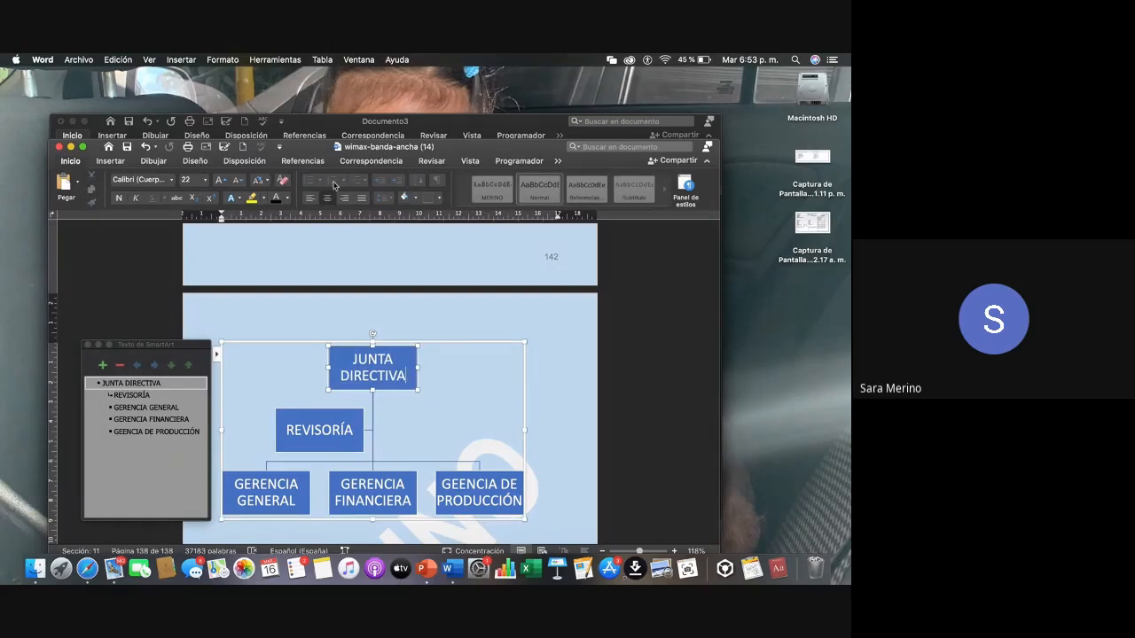
click(182, 60)
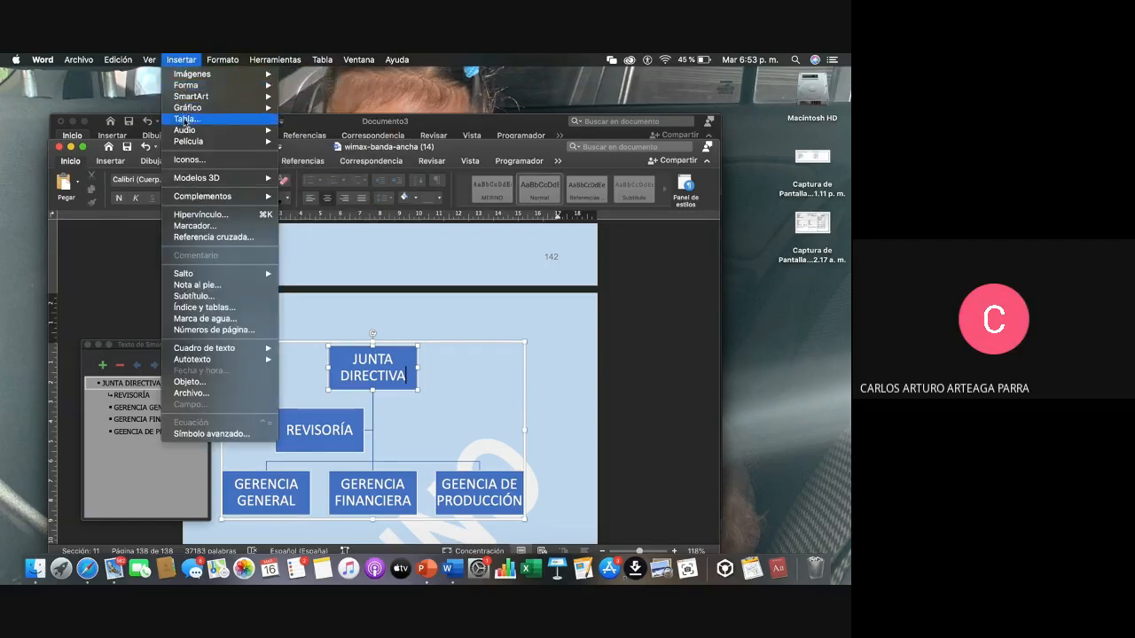
mouse_move(192, 147)
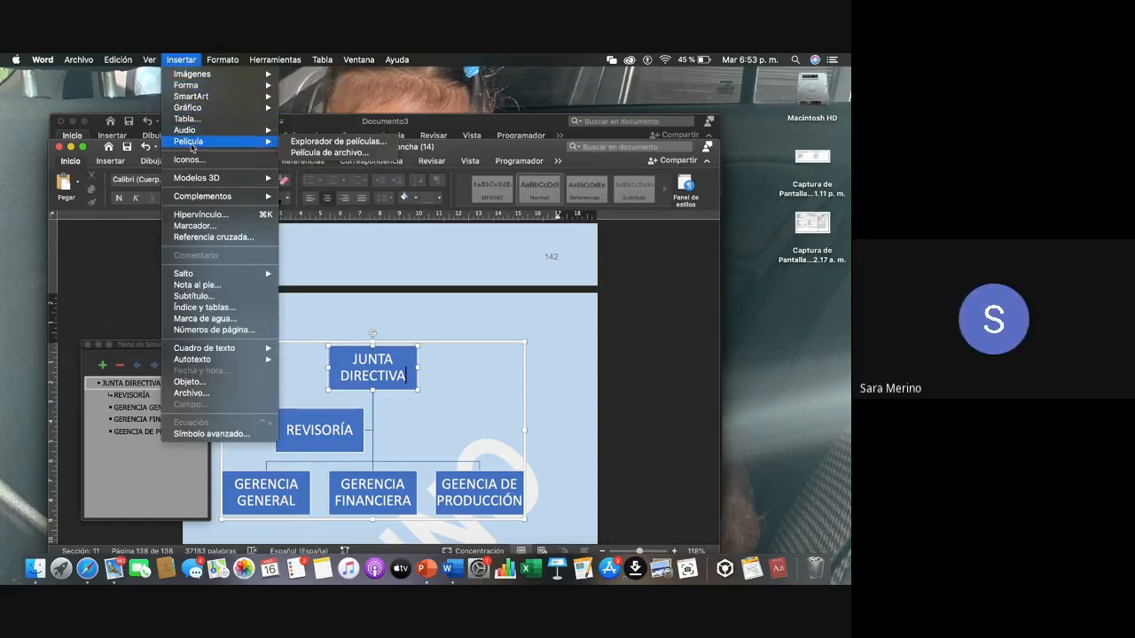
mouse_move(198, 100)
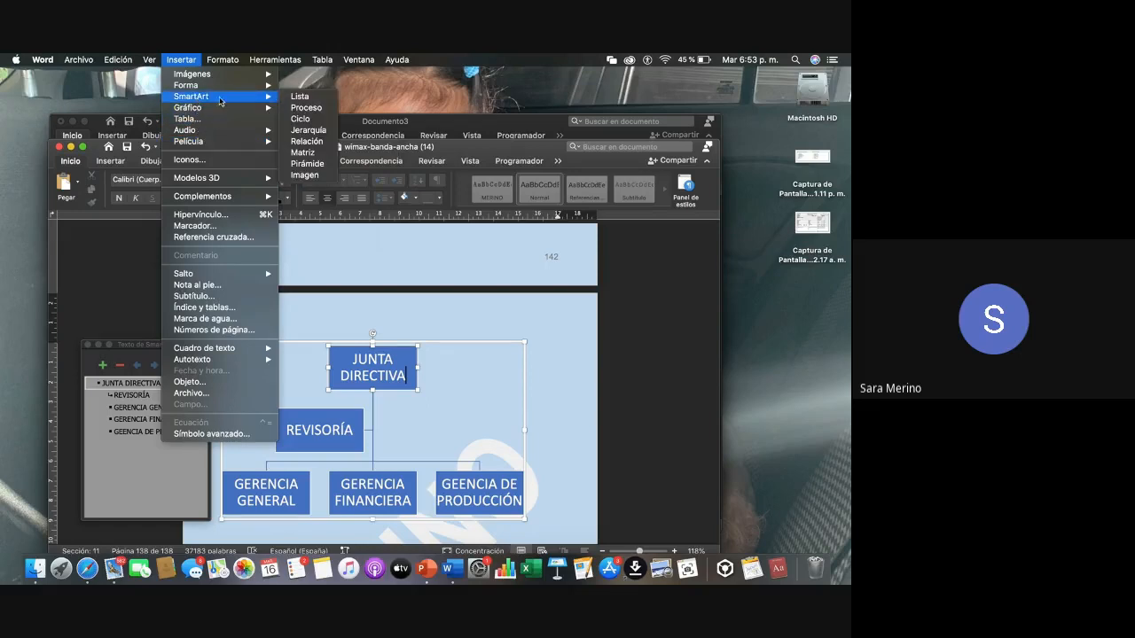
click(306, 131)
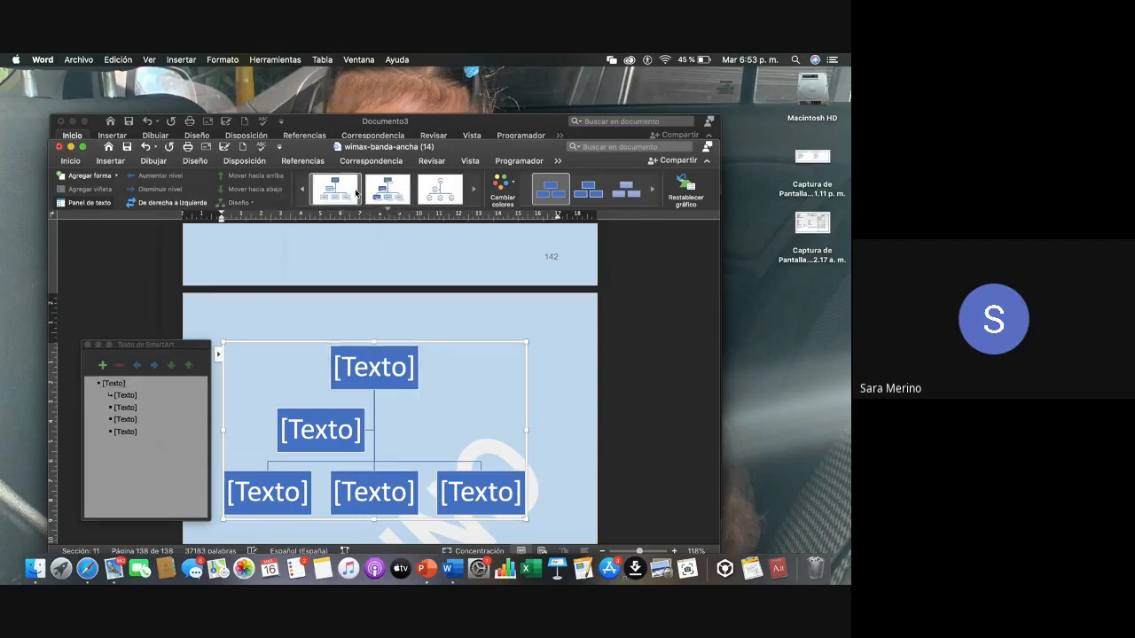
click(475, 191)
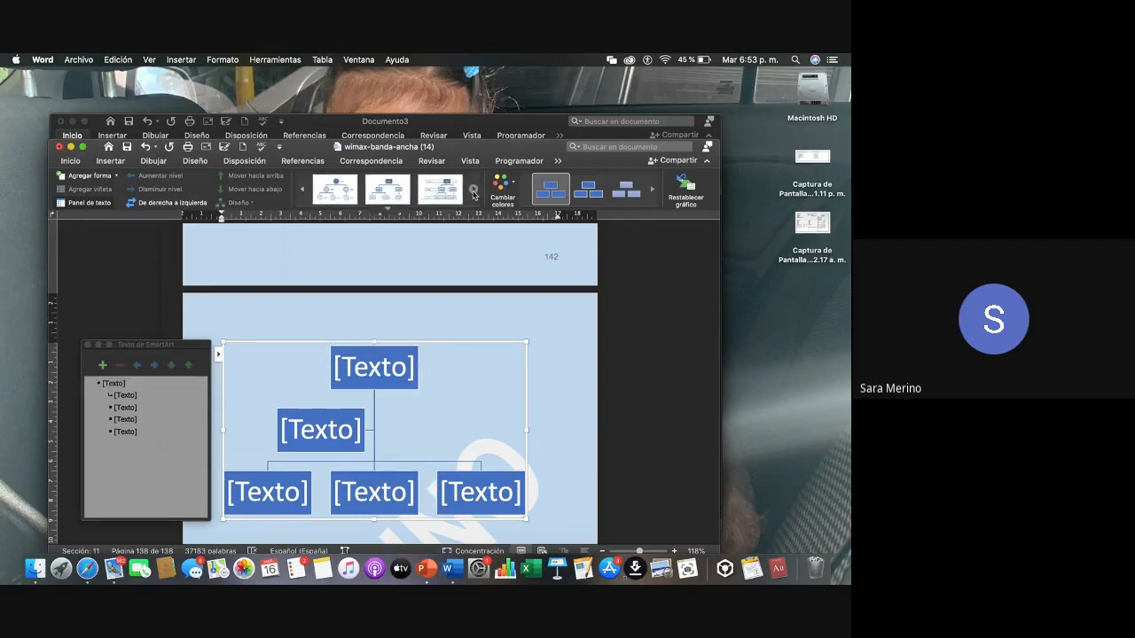
click(345, 191)
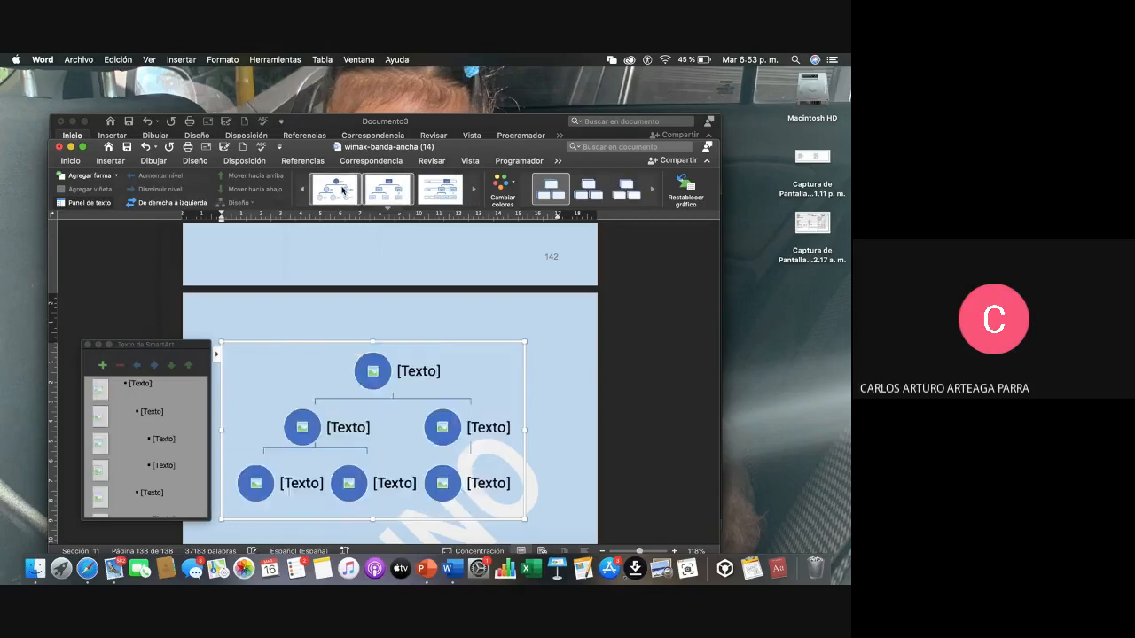
Insert WordArt in the outlined black style from the INFORMÁTICA definition on the last page and place it below the original text
scroll(449, 300, down, 2)
scroll(450, 300, down, 3)
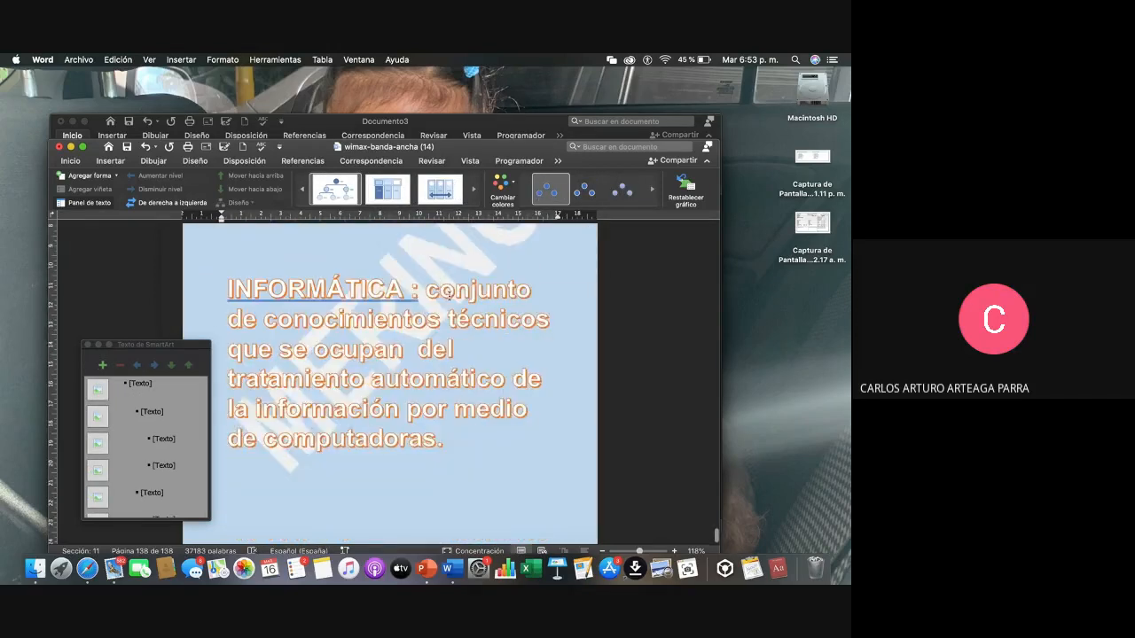
click(451, 335)
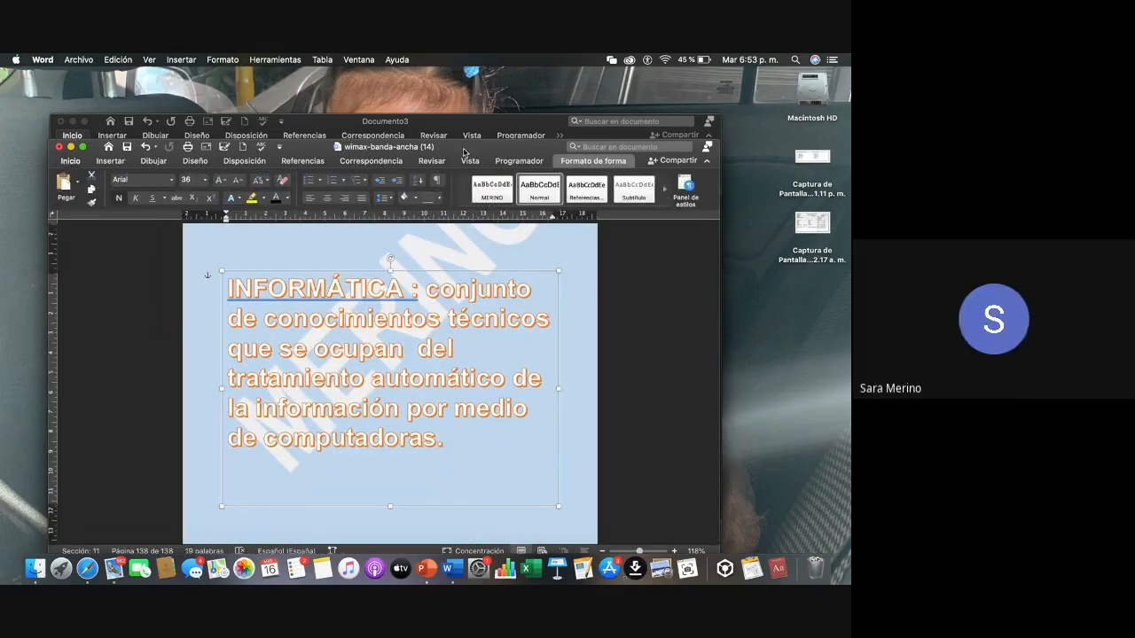
click(189, 60)
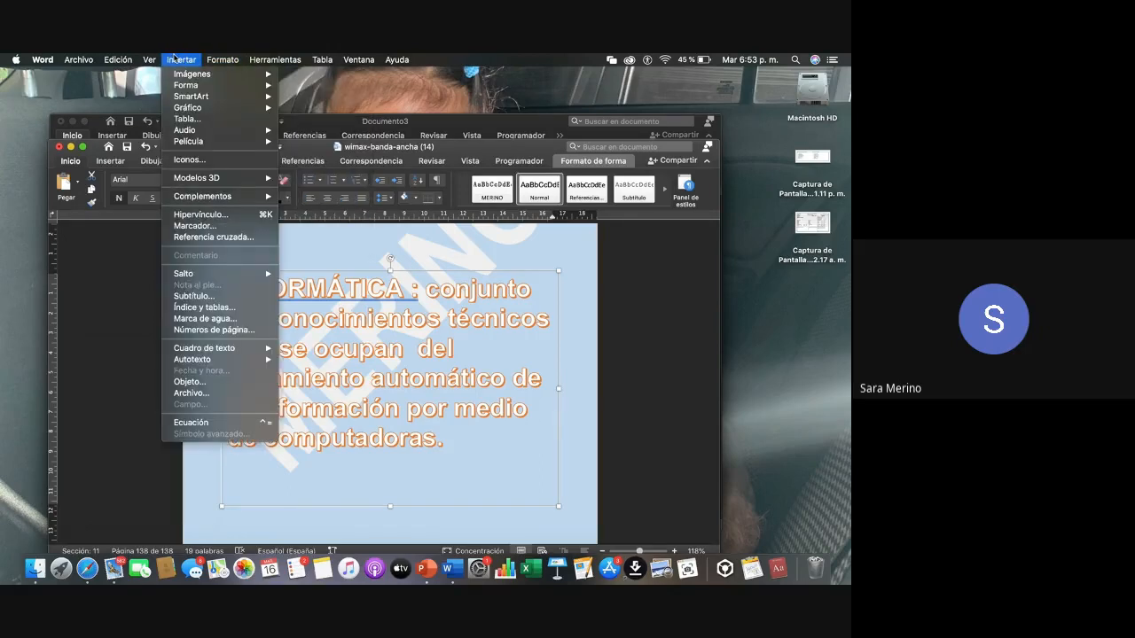
click(117, 168)
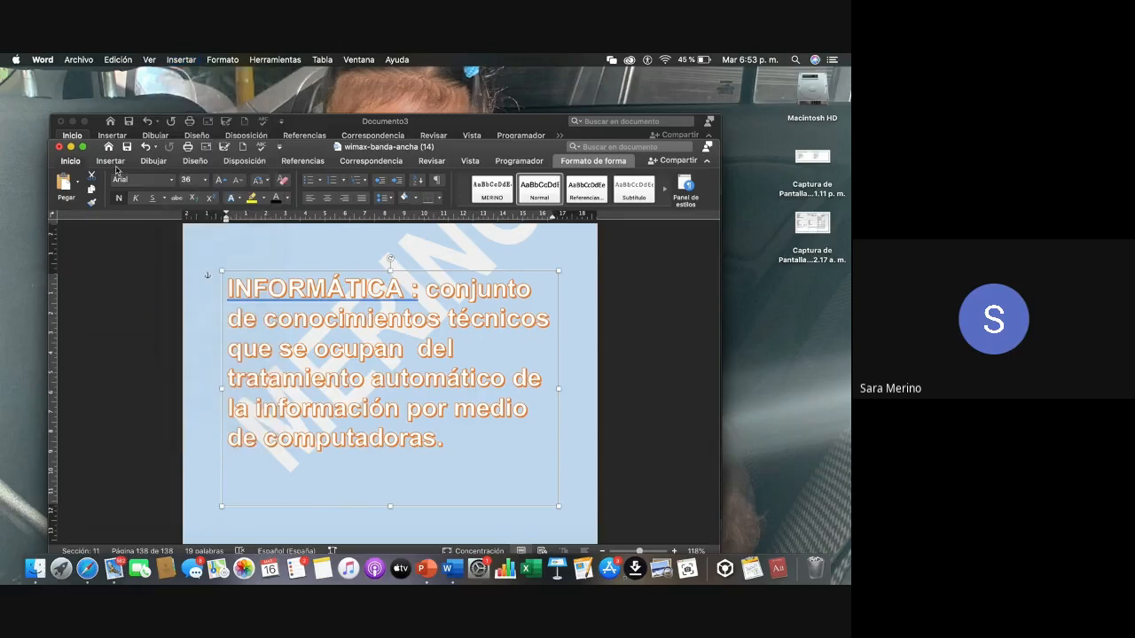
click(113, 163)
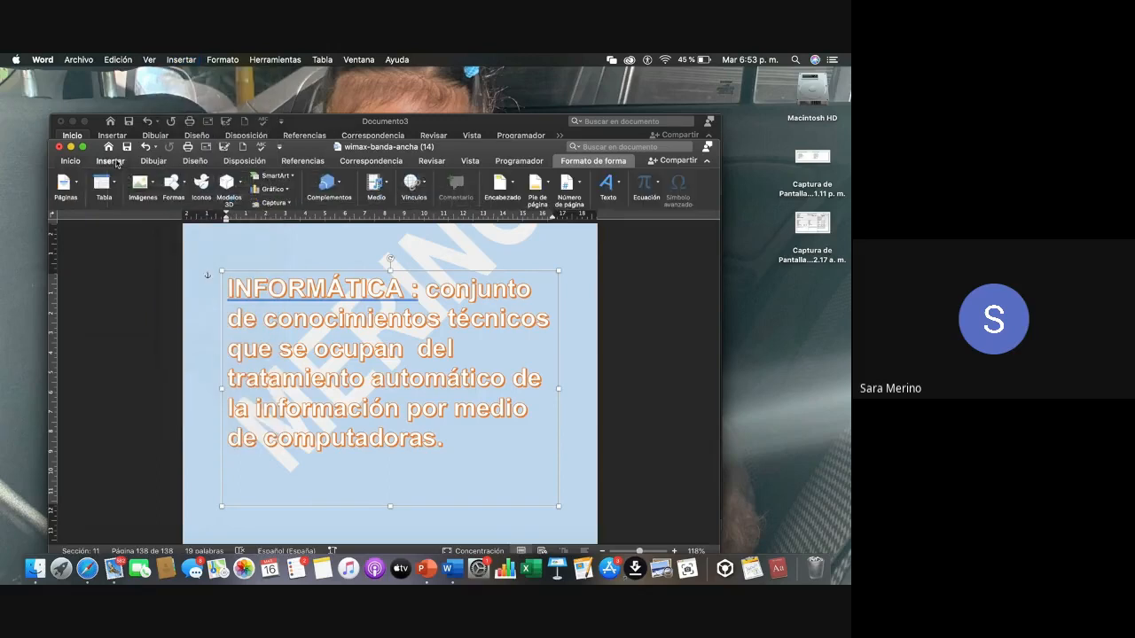
click(619, 187)
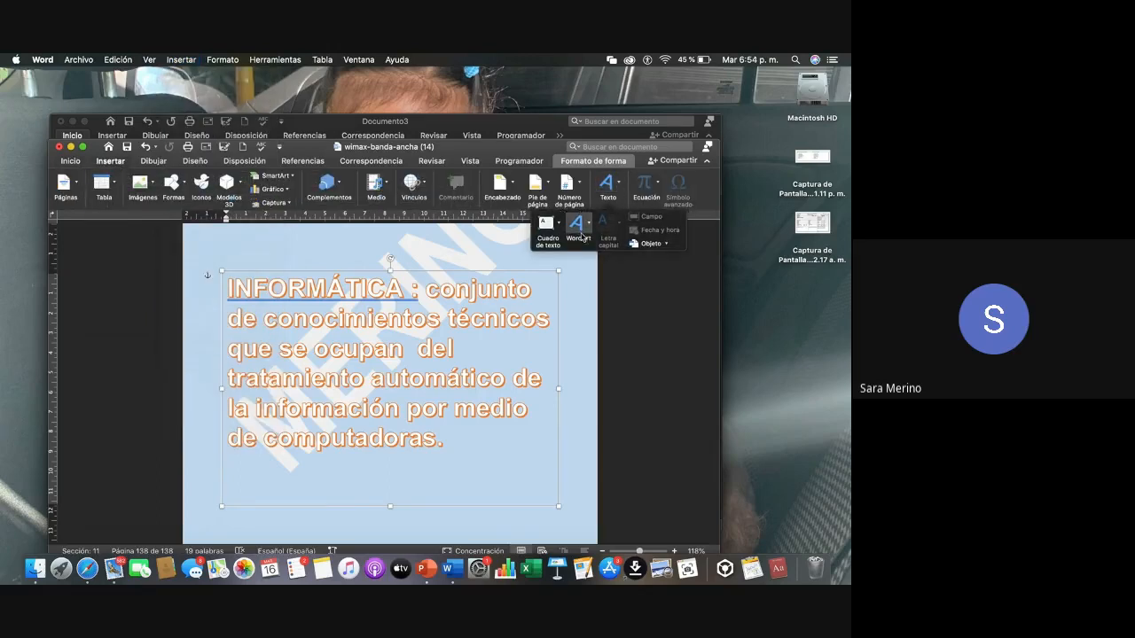
click(585, 228)
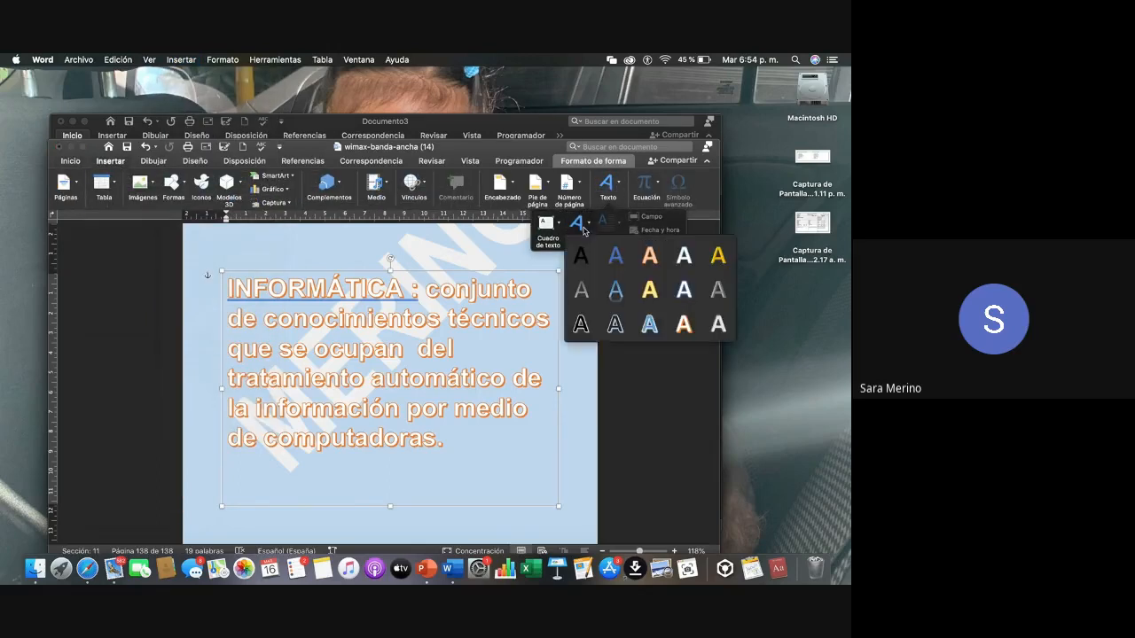
click(581, 325)
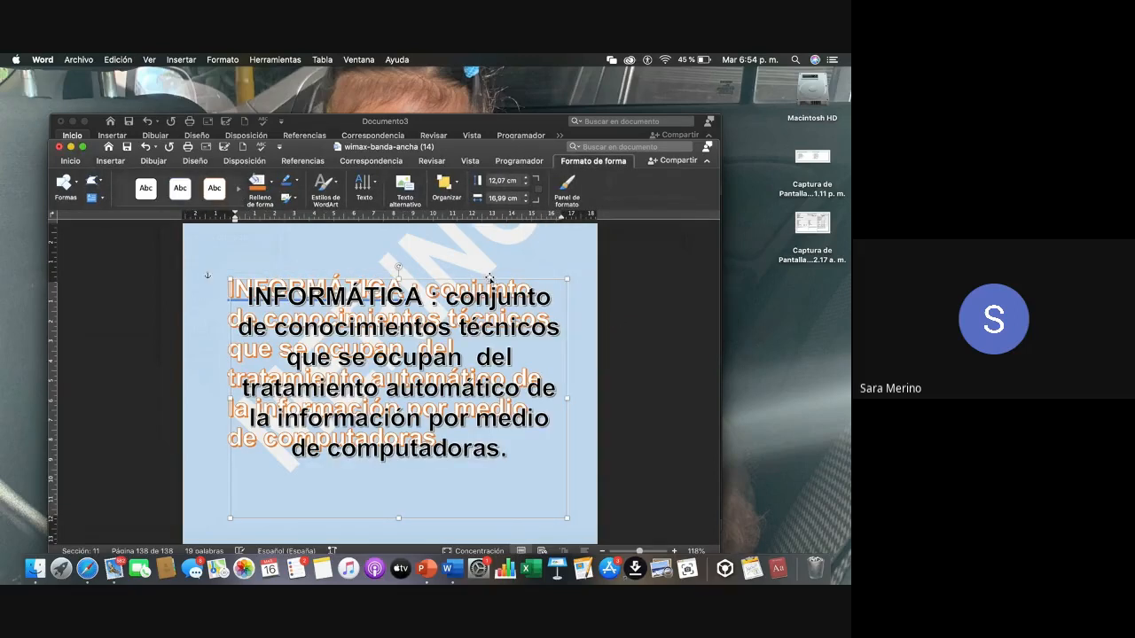
drag(537, 383, 465, 450)
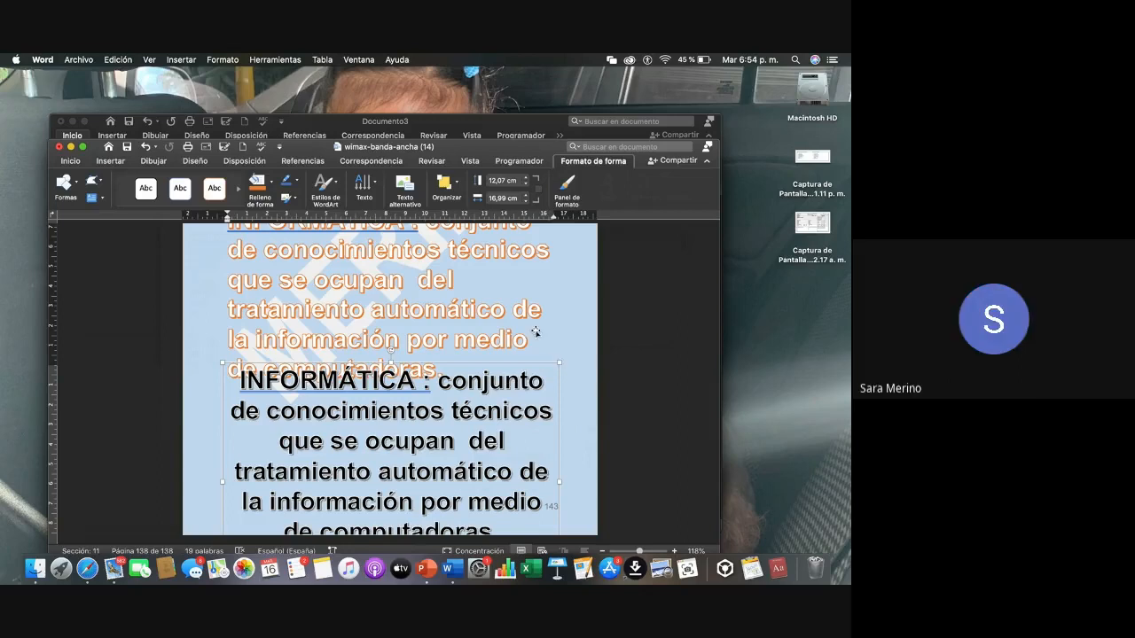
Inspect the formula behind the total under SALARIO BÁSICO in Documento3's table, apply it as it stands, and undo the recalculation
click(561, 135)
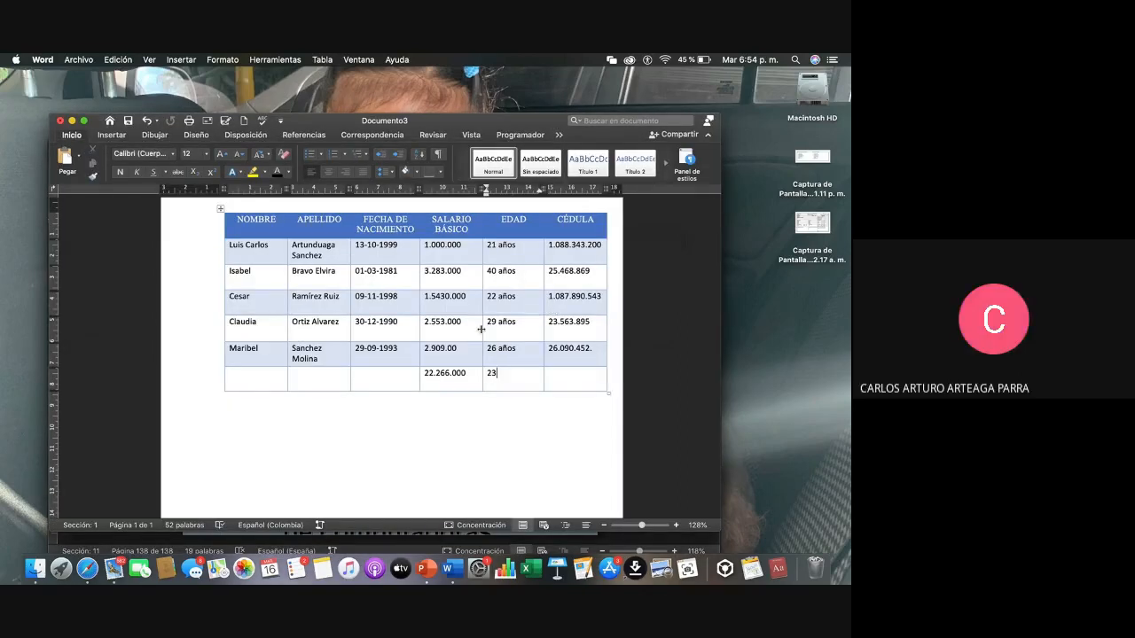
double_click(456, 373)
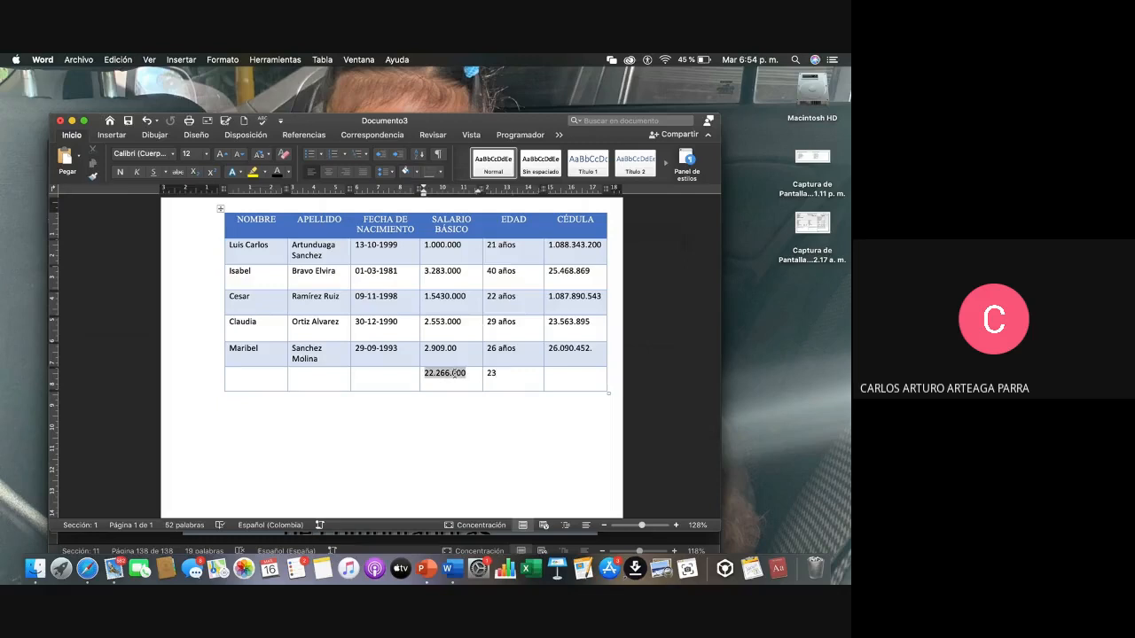
click(218, 60)
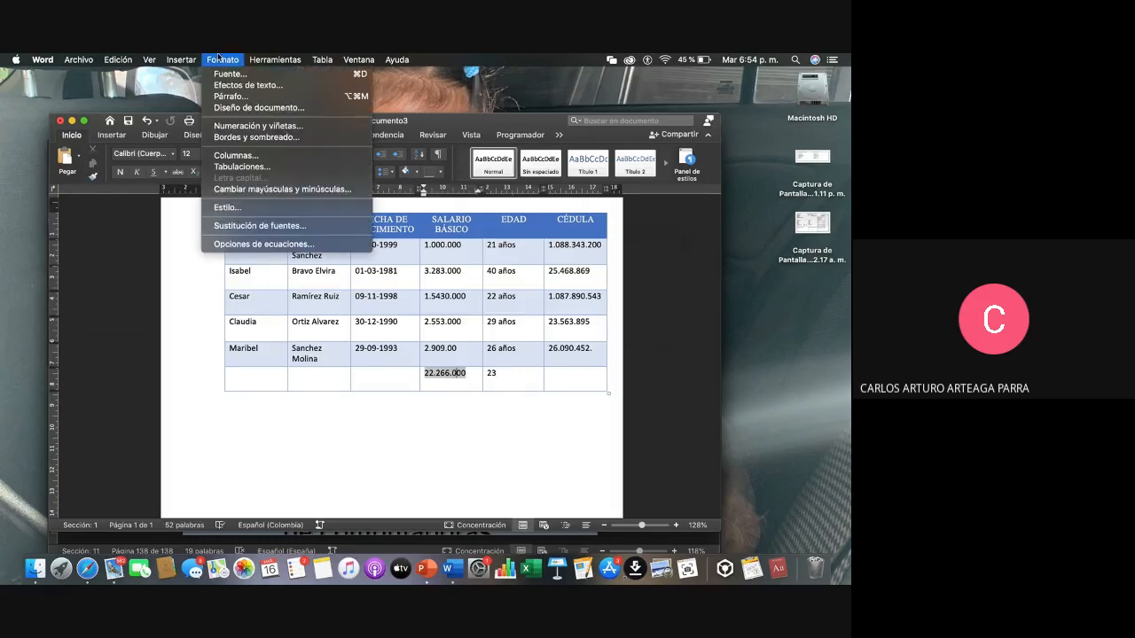
mouse_move(322, 60)
mouse_move(344, 107)
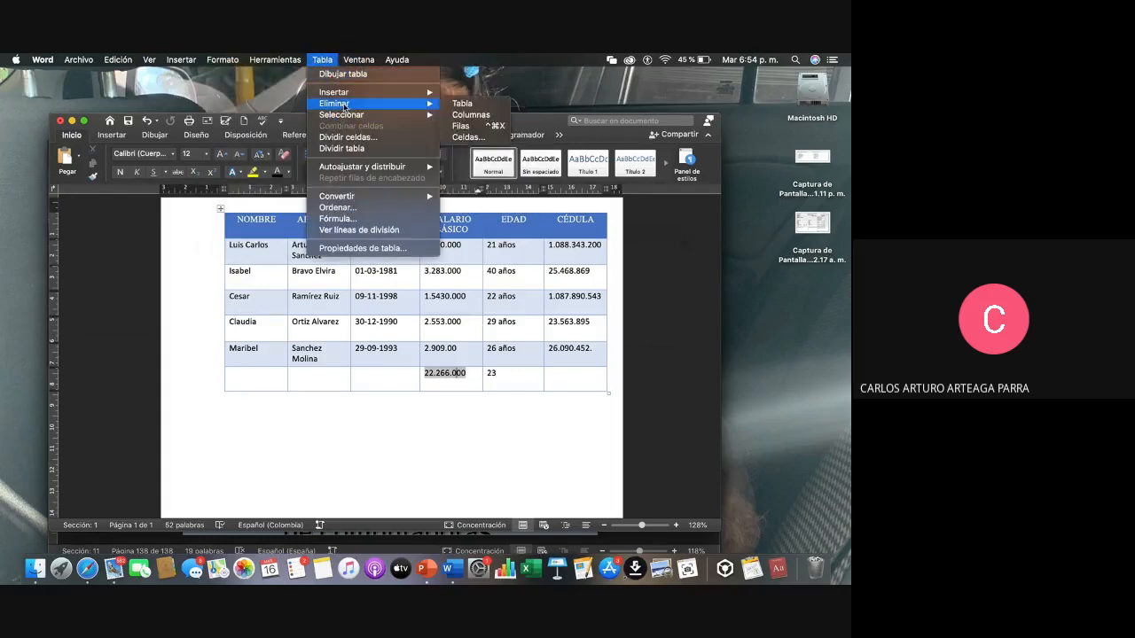
click(340, 219)
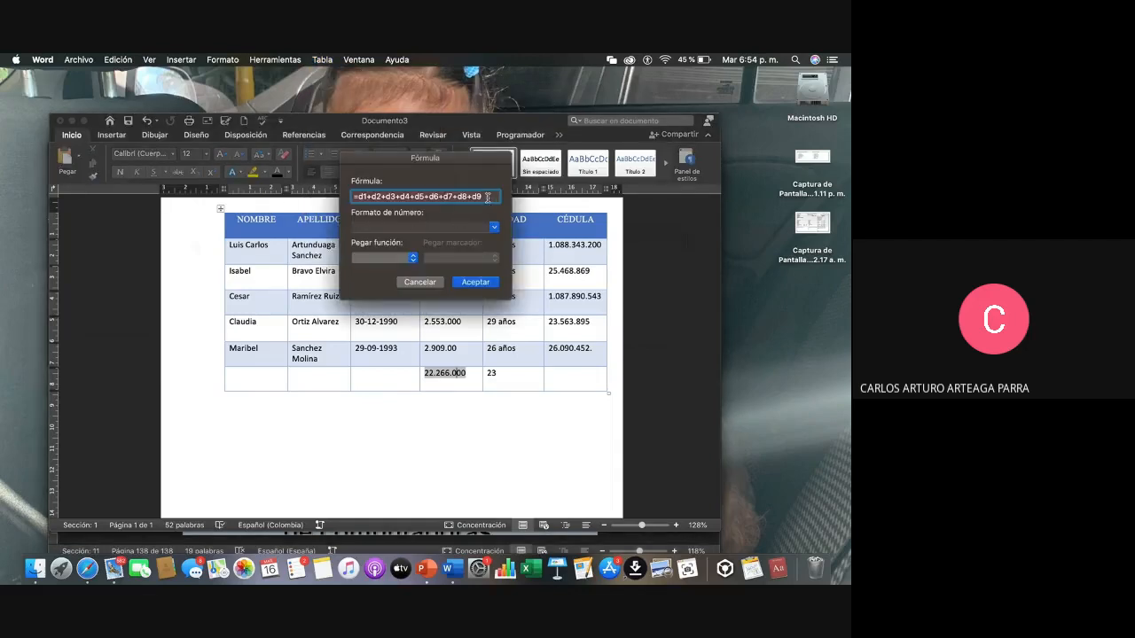
click(474, 282)
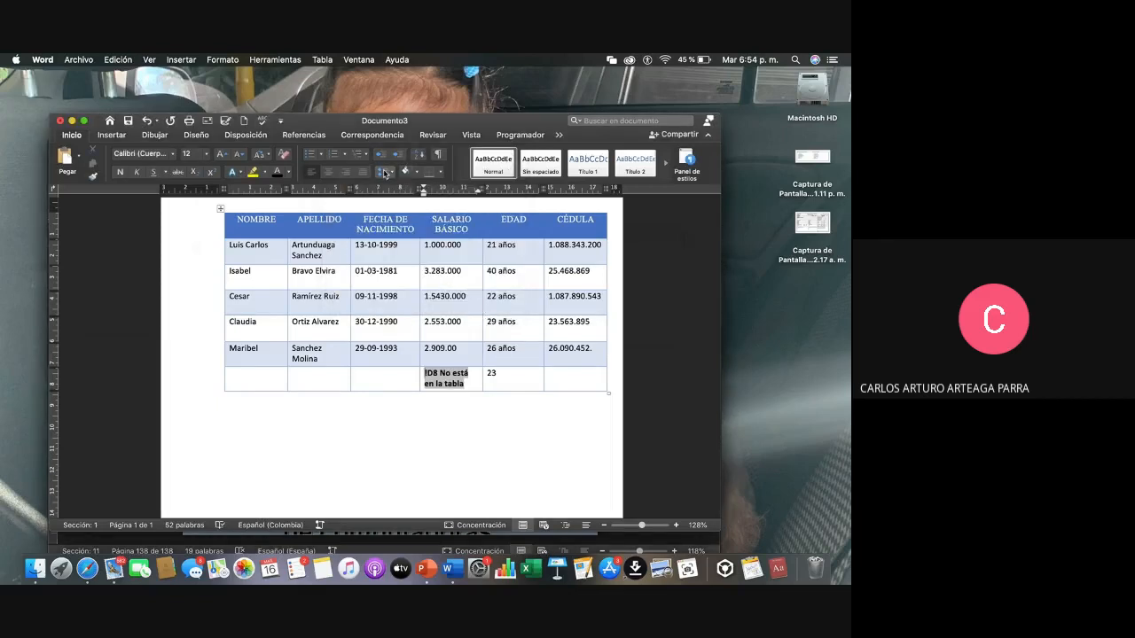
click(147, 121)
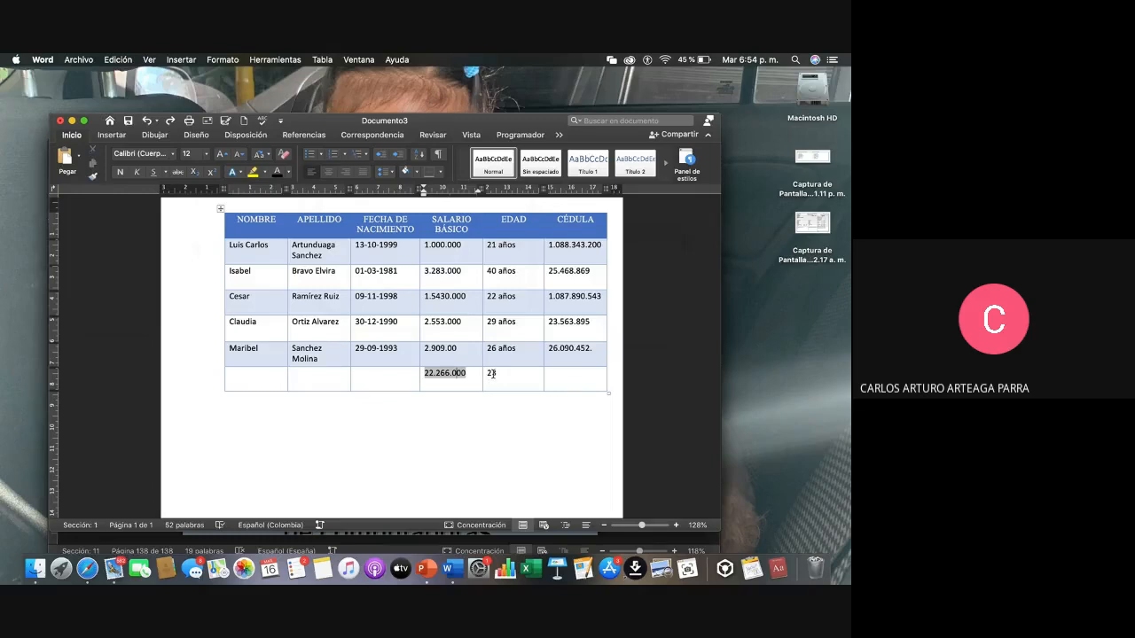
Check the formula in the last cell of the EDAD column and close it without changes
click(492, 374)
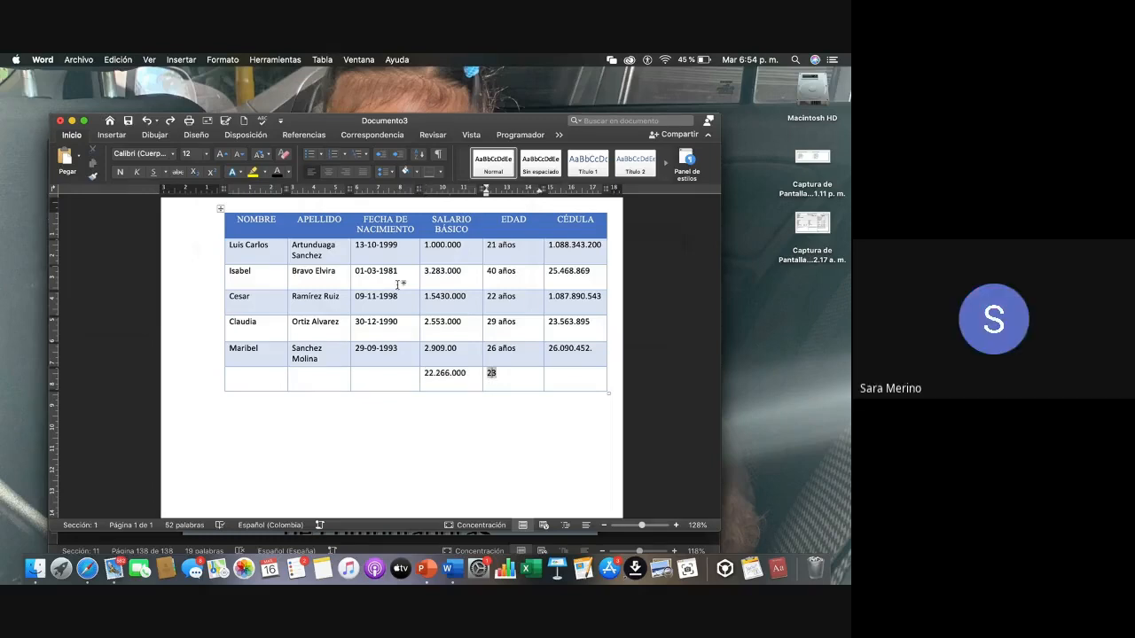
click(325, 59)
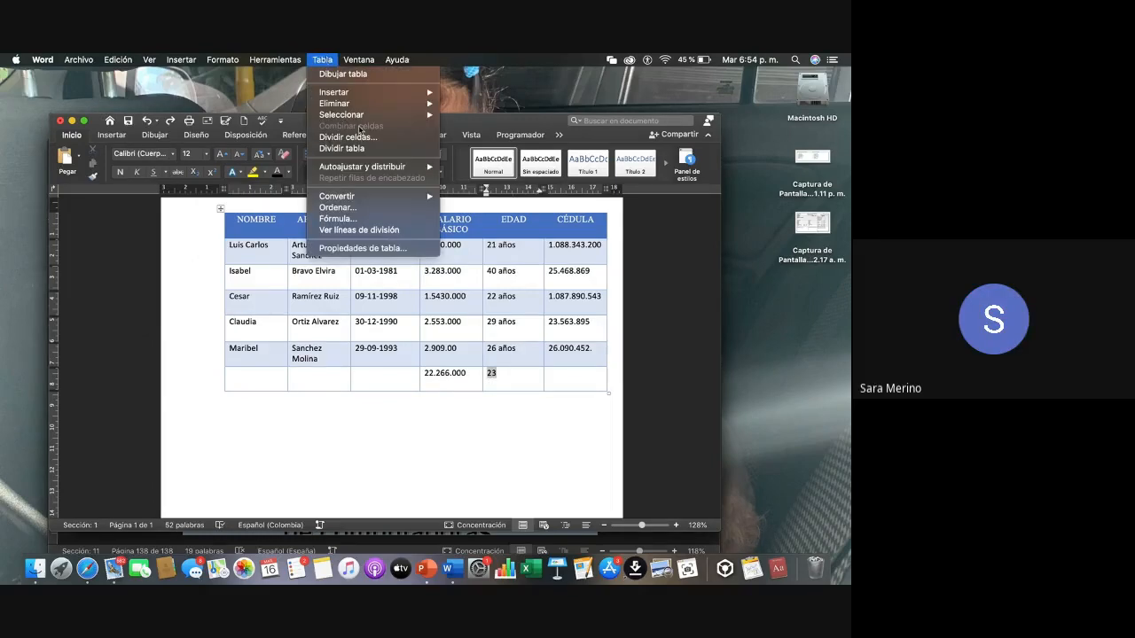
click(338, 218)
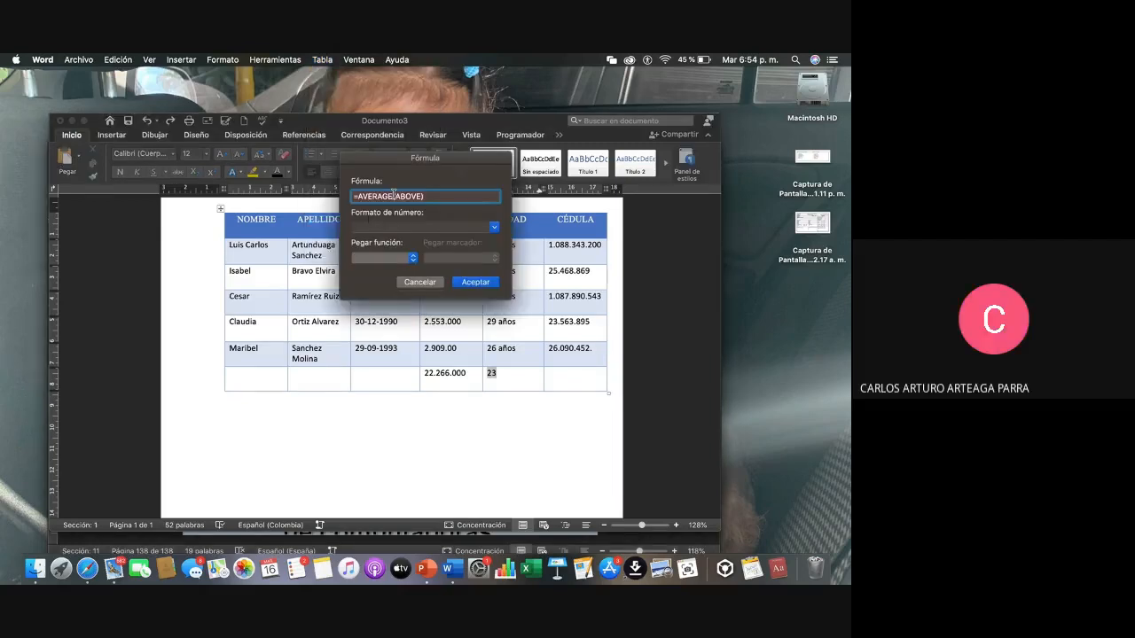
click(428, 282)
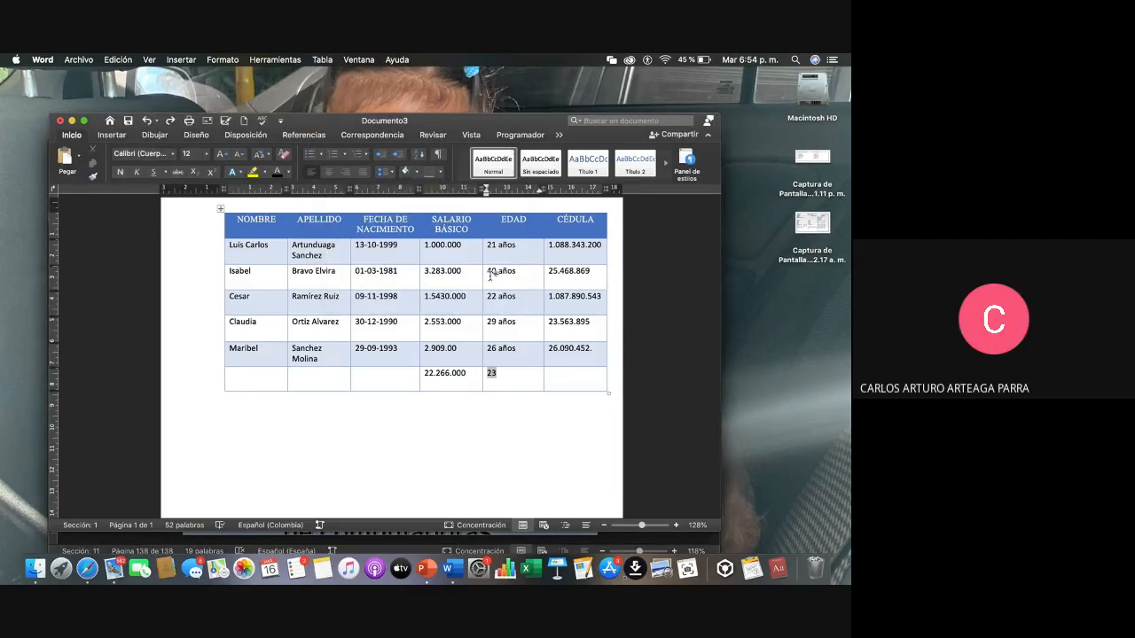
Return to wimax-banda-ancha (14) and review the MAC, MPLS and OPEX bookmarks from the MPLS entry on page 11 without changing them
key(ctrl+Up)
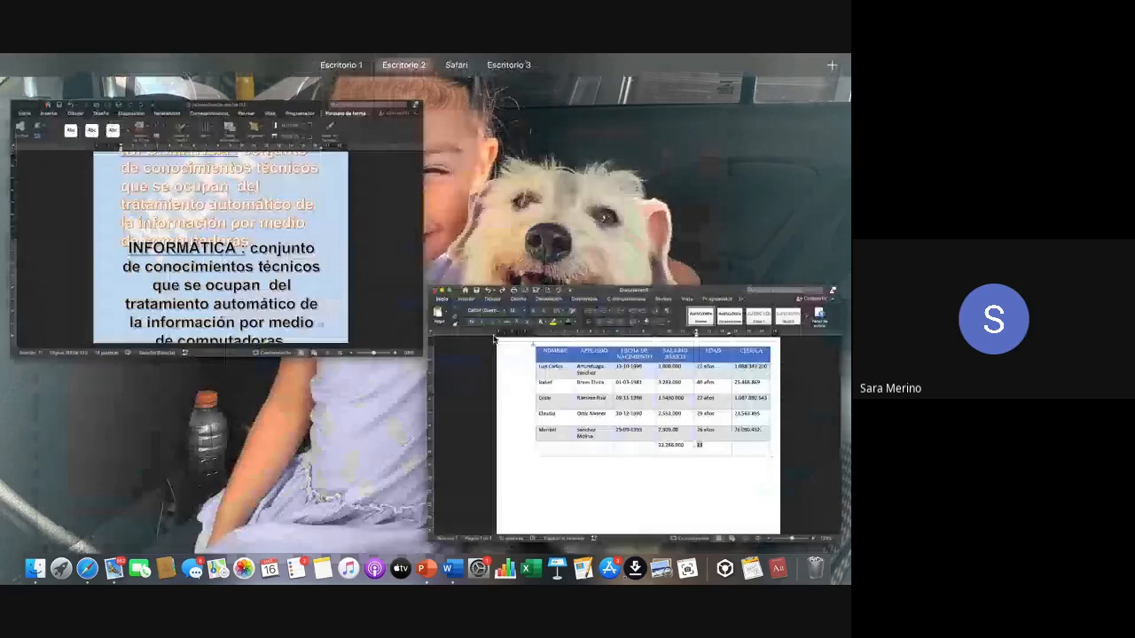
click(362, 245)
scroll(442, 315, up, 15)
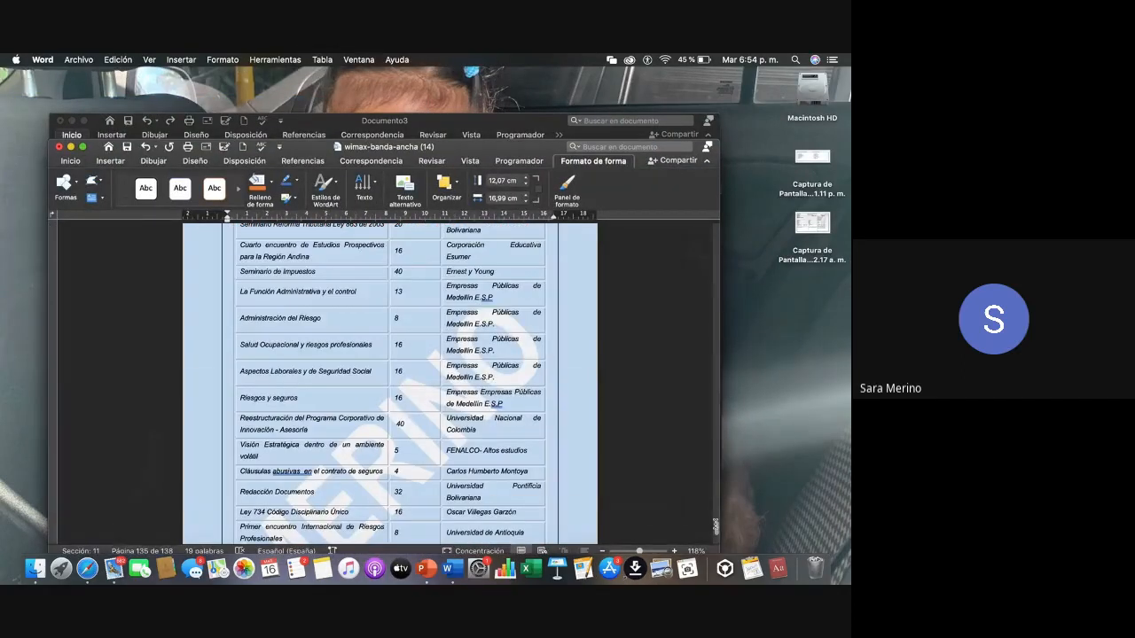
drag(715, 527, 717, 249)
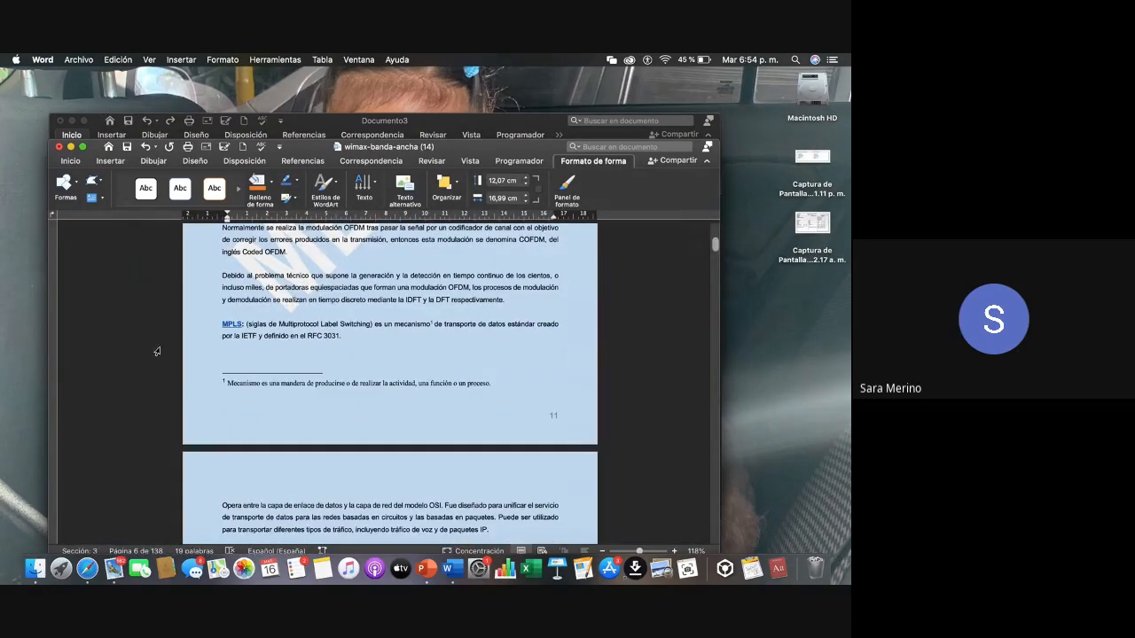
click(237, 326)
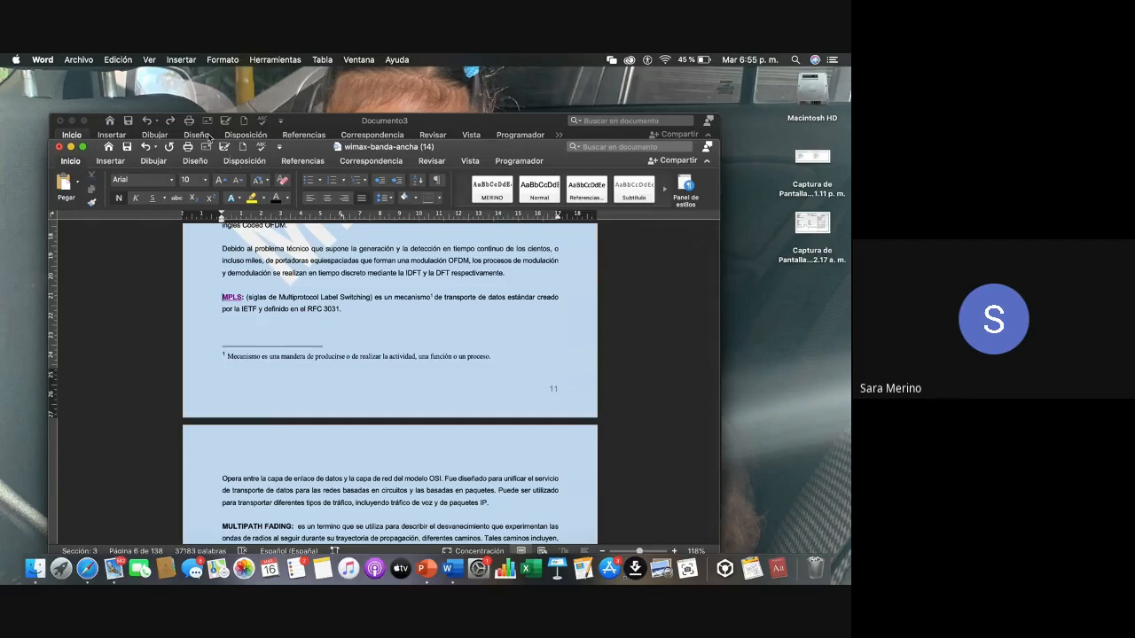
click(116, 164)
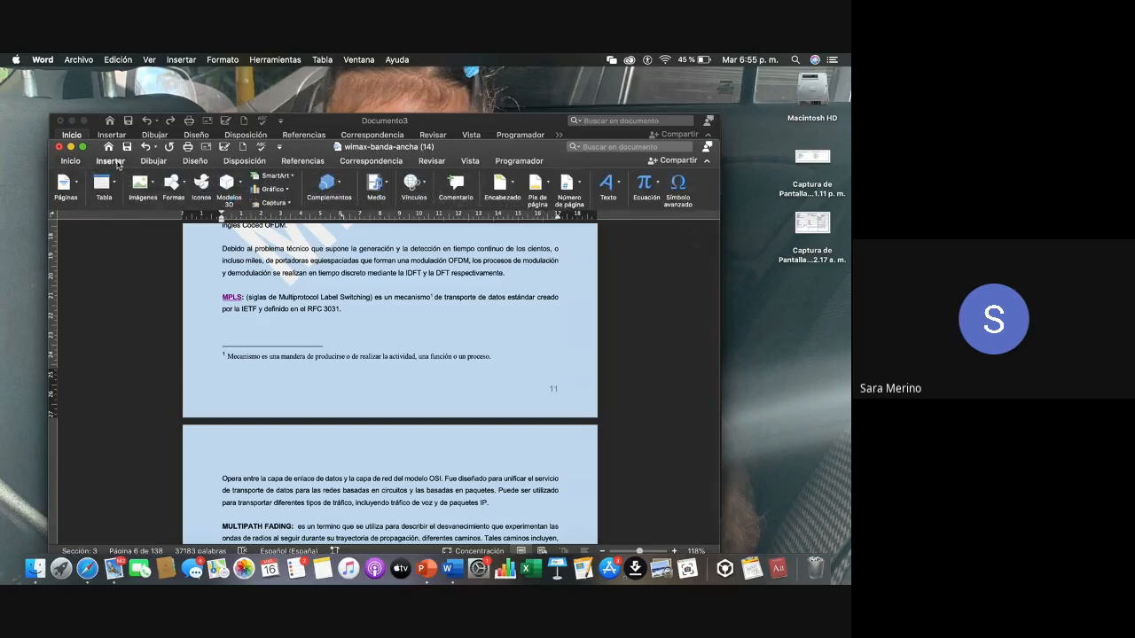
click(414, 183)
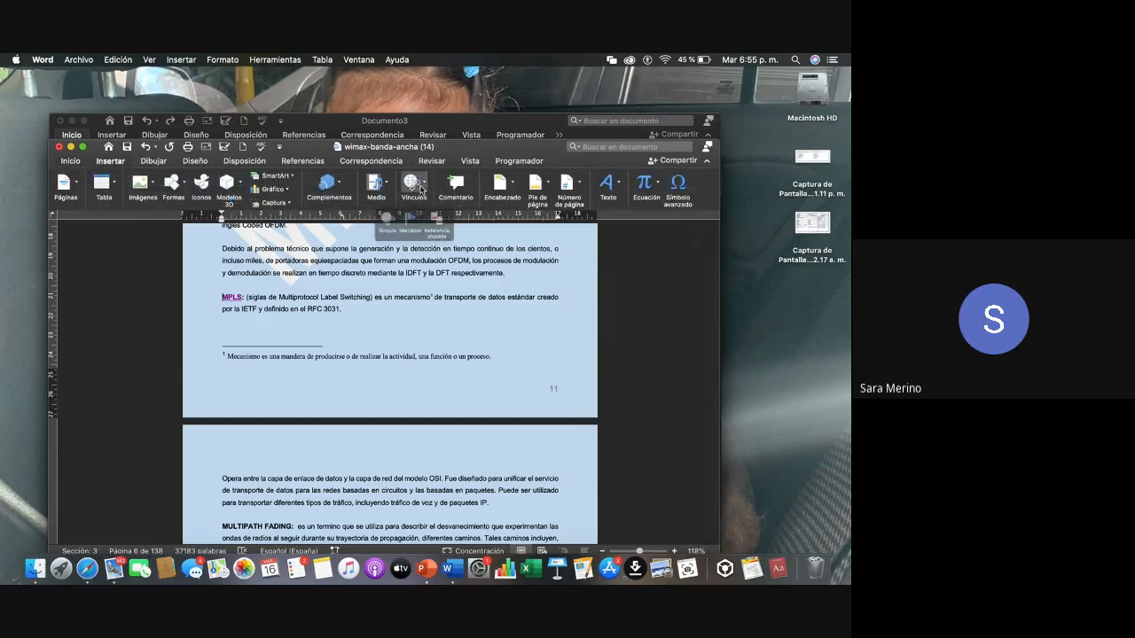
click(413, 231)
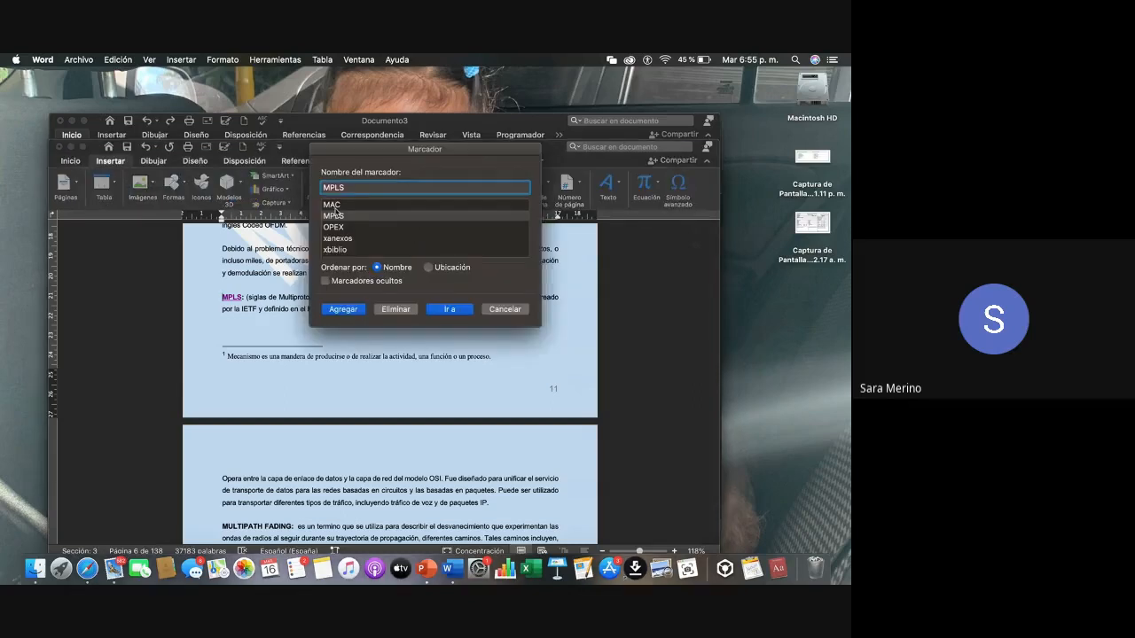
click(335, 206)
click(334, 217)
click(335, 227)
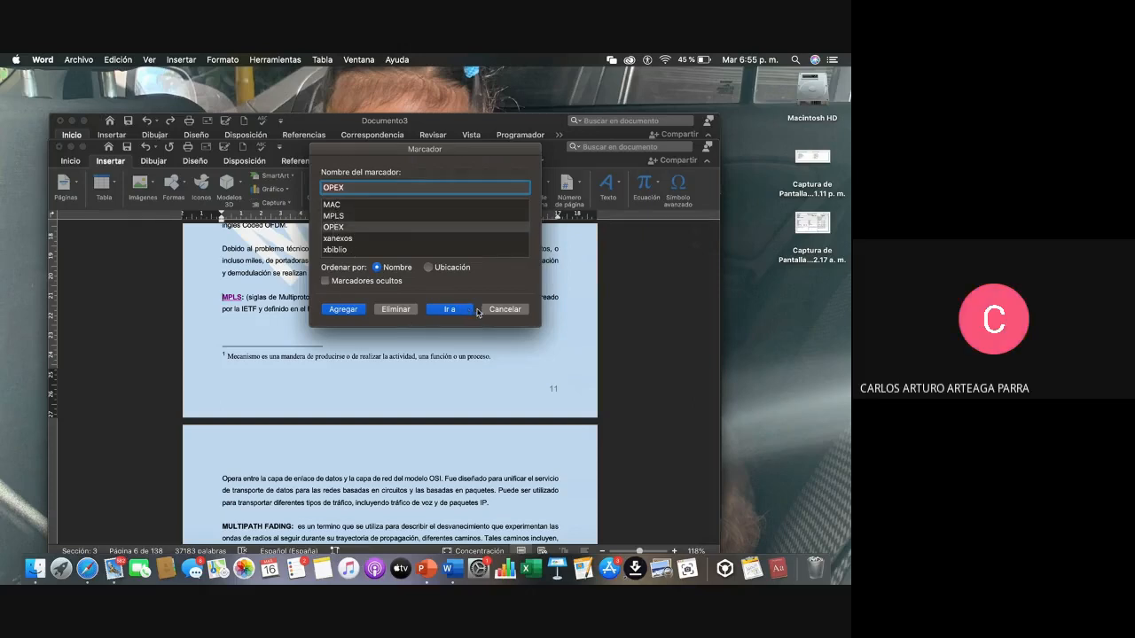
click(505, 310)
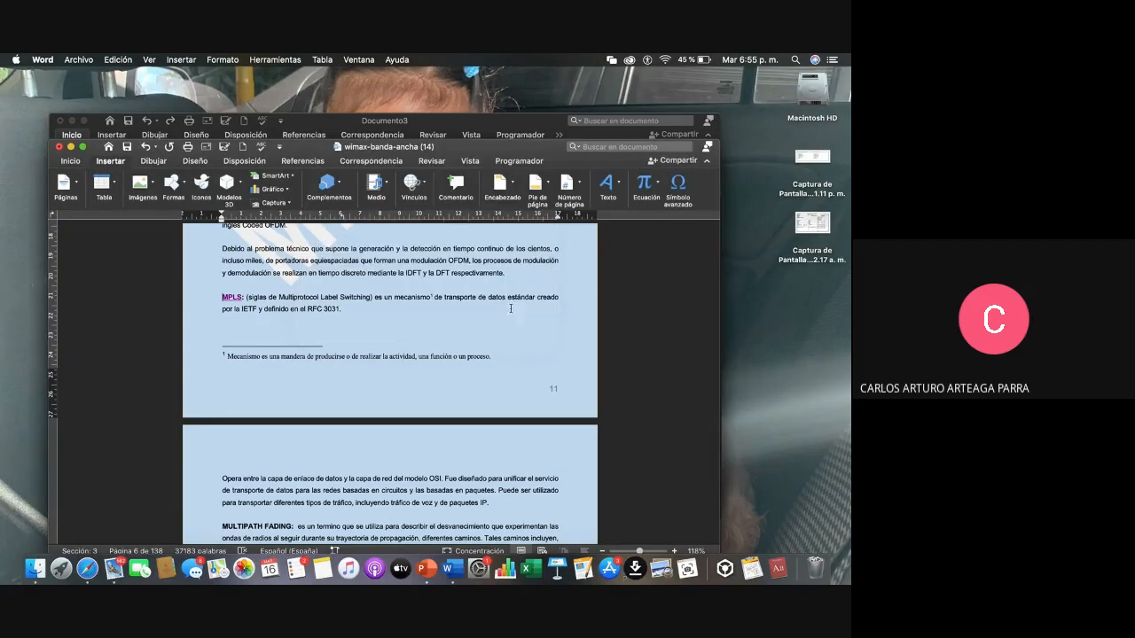
Check the MPLS hyperlink's target within the document without changing it, and look over the glossary entries on the following pages
click(412, 183)
click(380, 226)
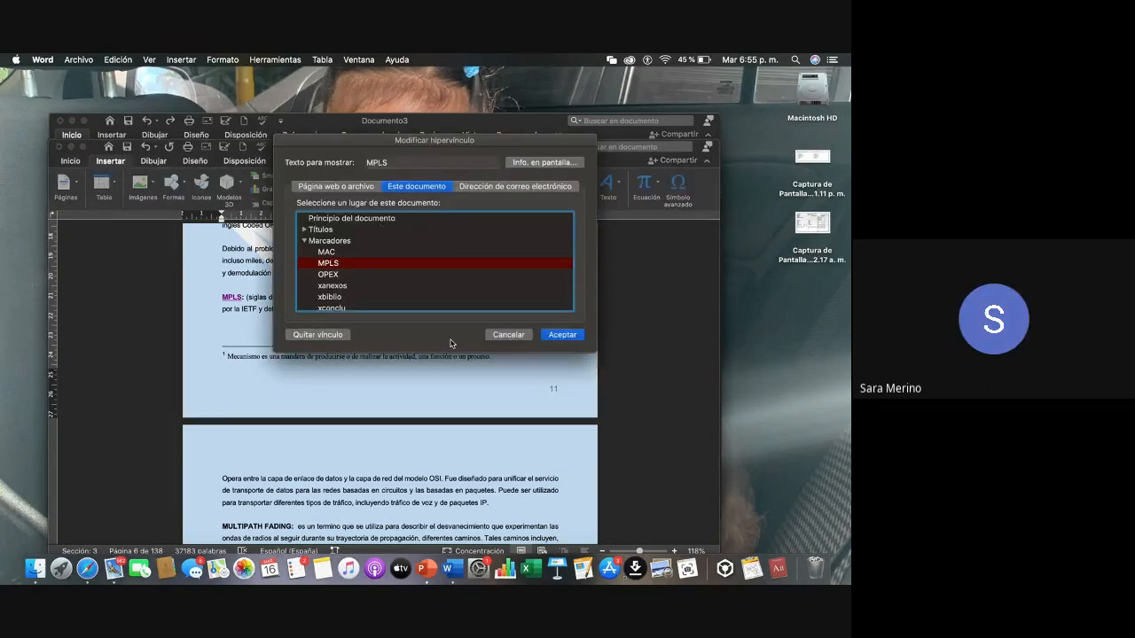
click(509, 334)
scroll(269, 314, down, 2)
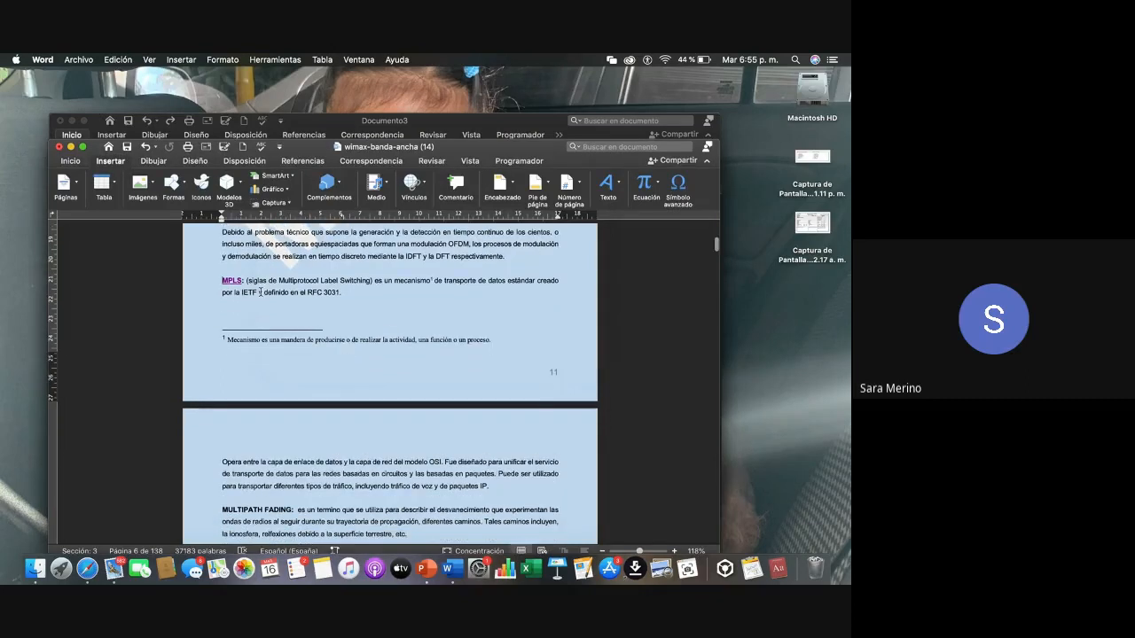
scroll(316, 467, down, 6)
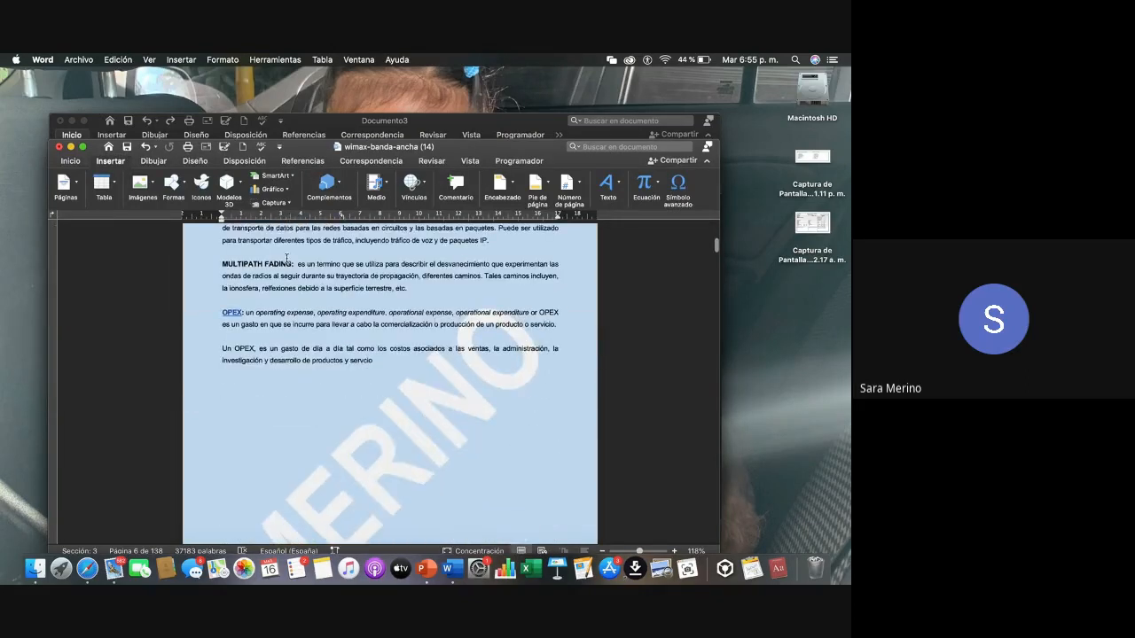
scroll(282, 332, down, 8)
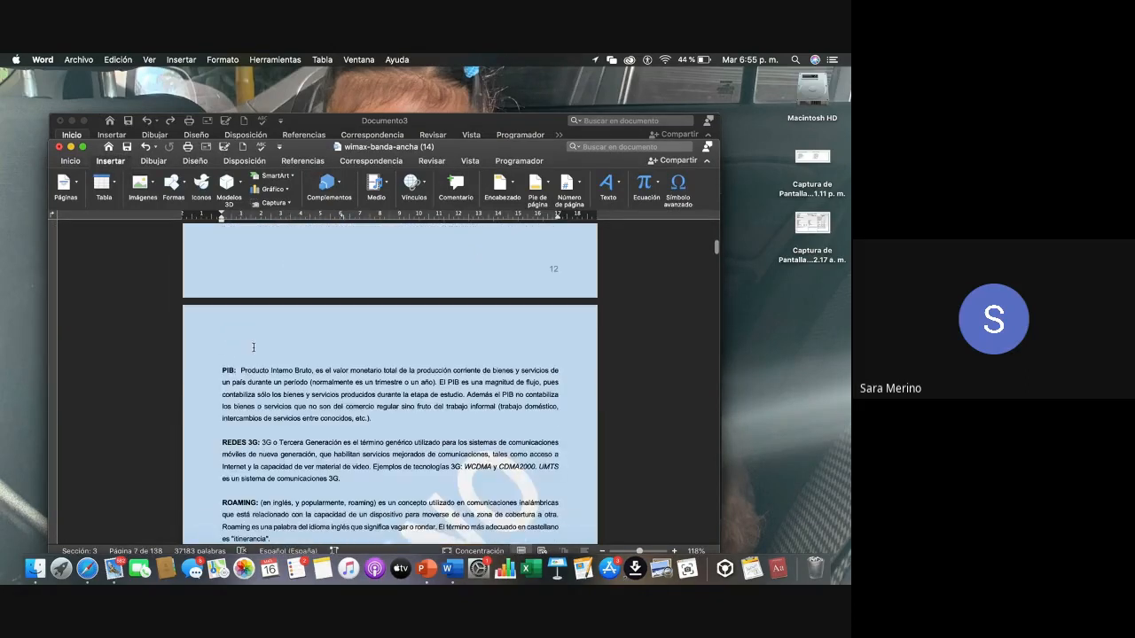
scroll(245, 398, down, 8)
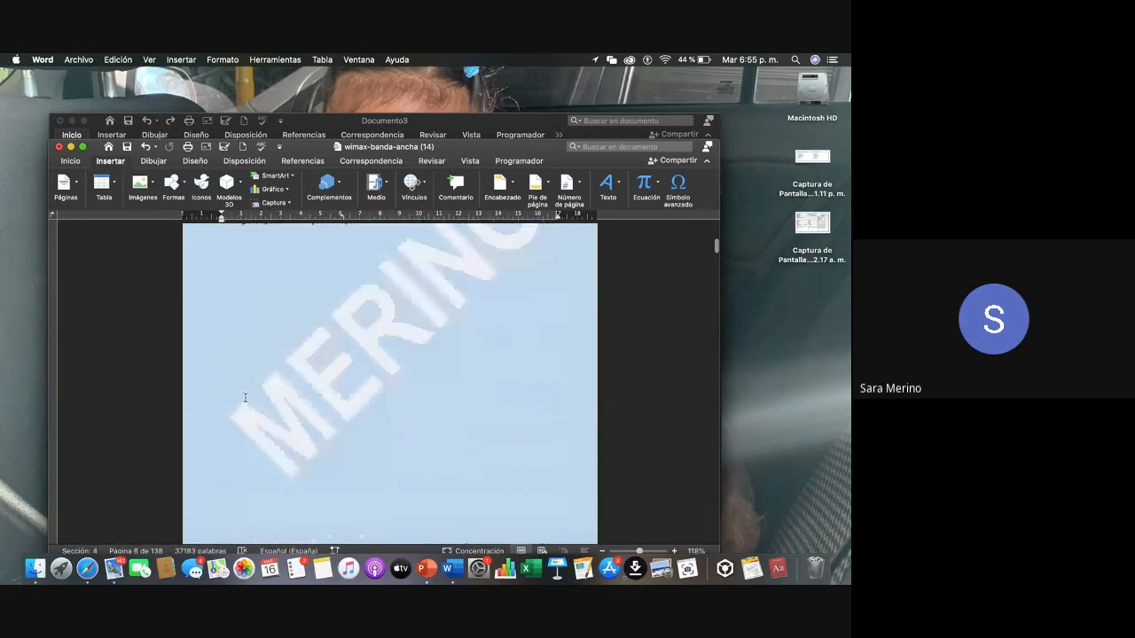
scroll(245, 398, up, 10)
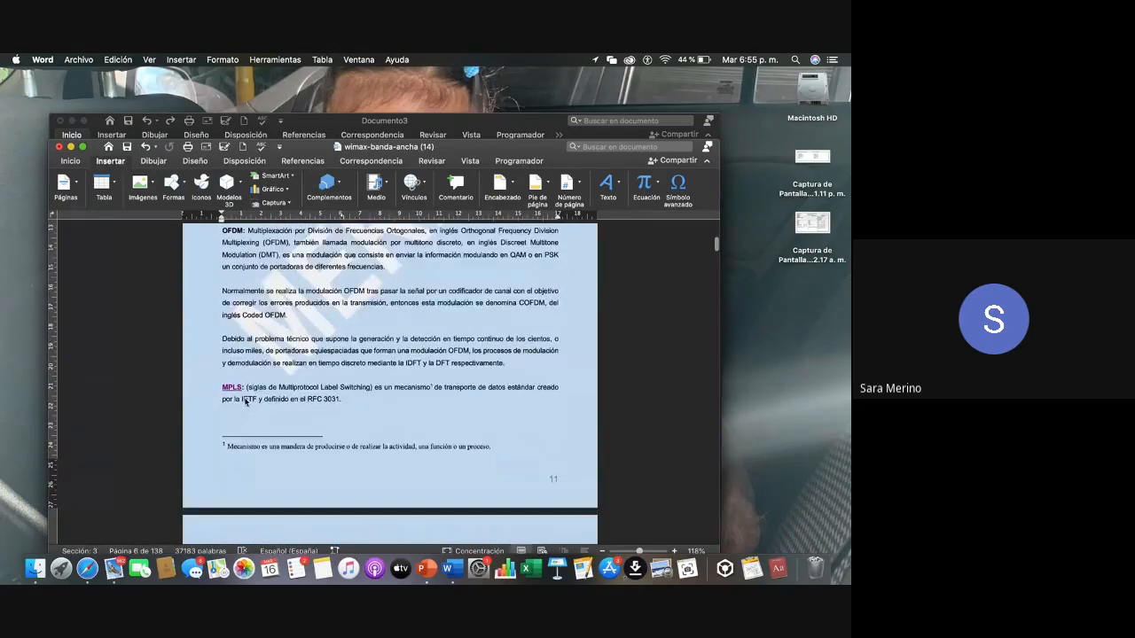
Test the MAC hyperlink in the glossary and look over the text that follows it
scroll(245, 398, up, 3)
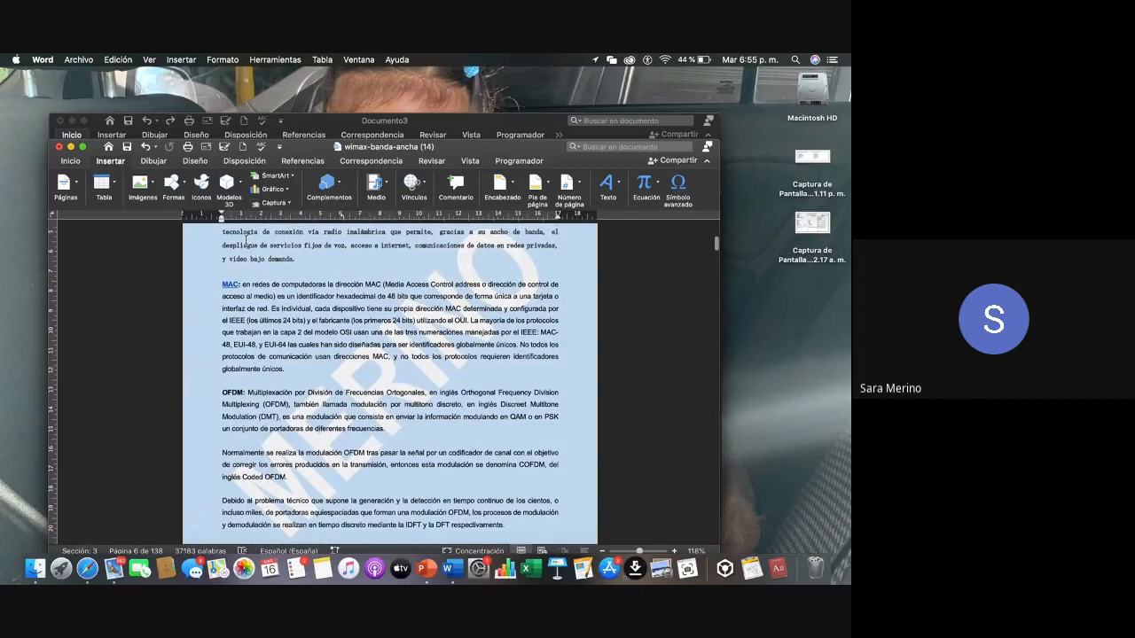
click(229, 287)
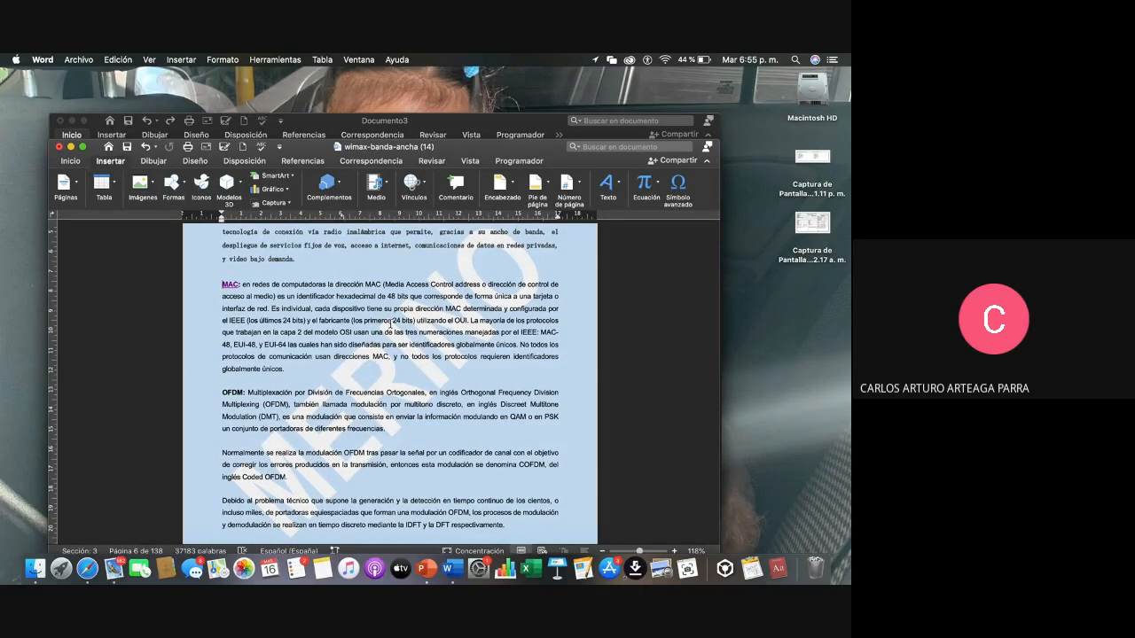
scroll(347, 359, down, 5)
Switch to the Google Meet call, mute the microphone and stop presenting the screen
key(ctrl+Left)
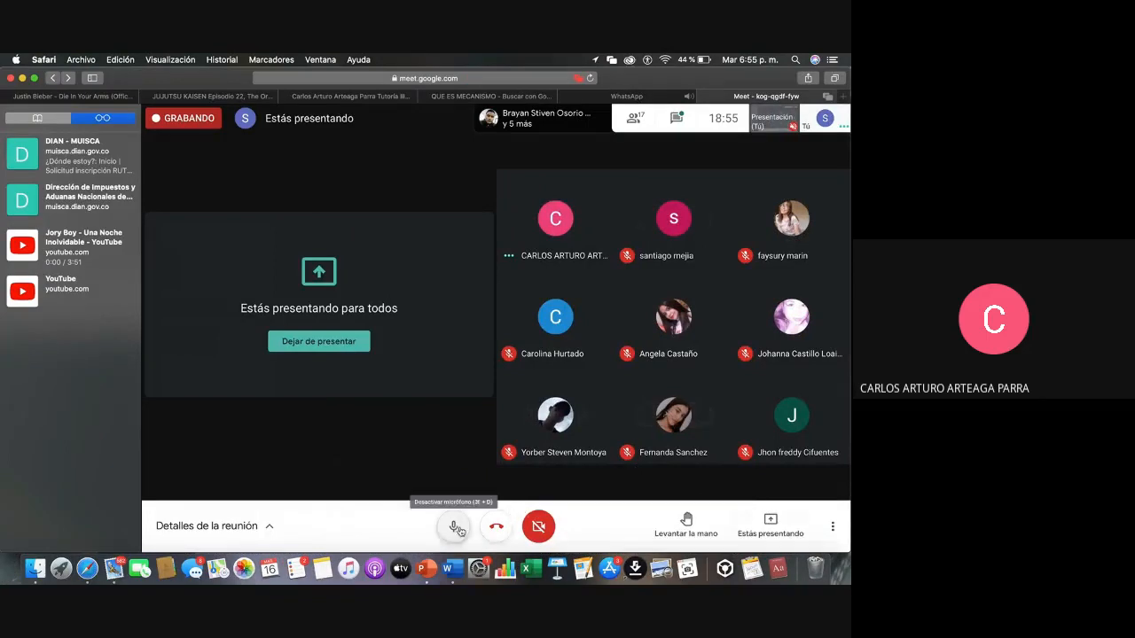
click(453, 526)
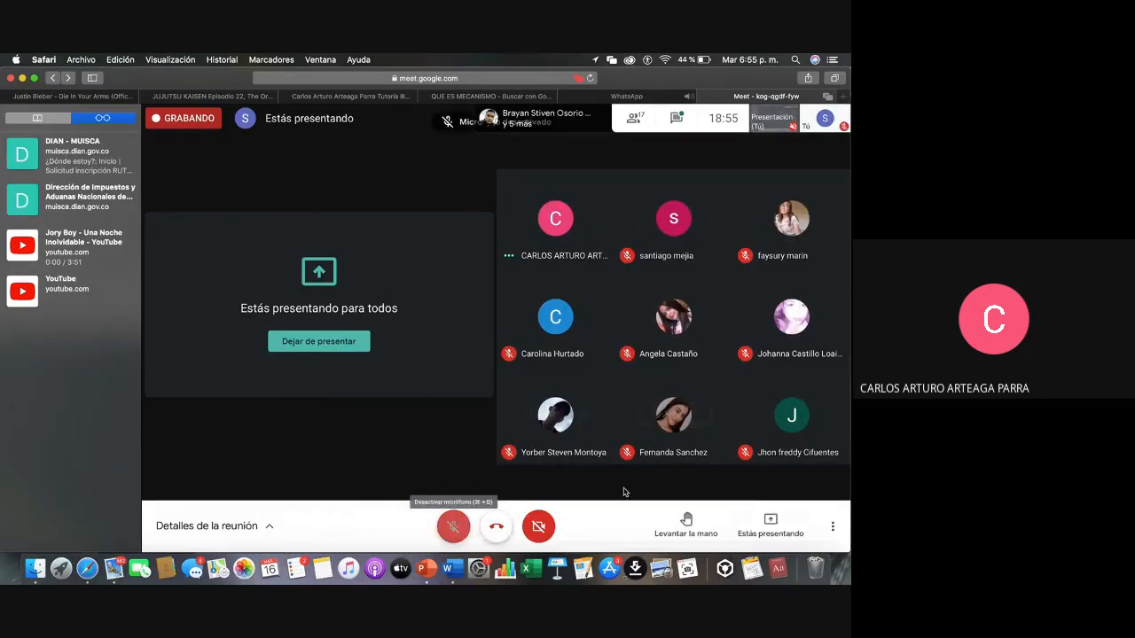
click(776, 529)
click(782, 477)
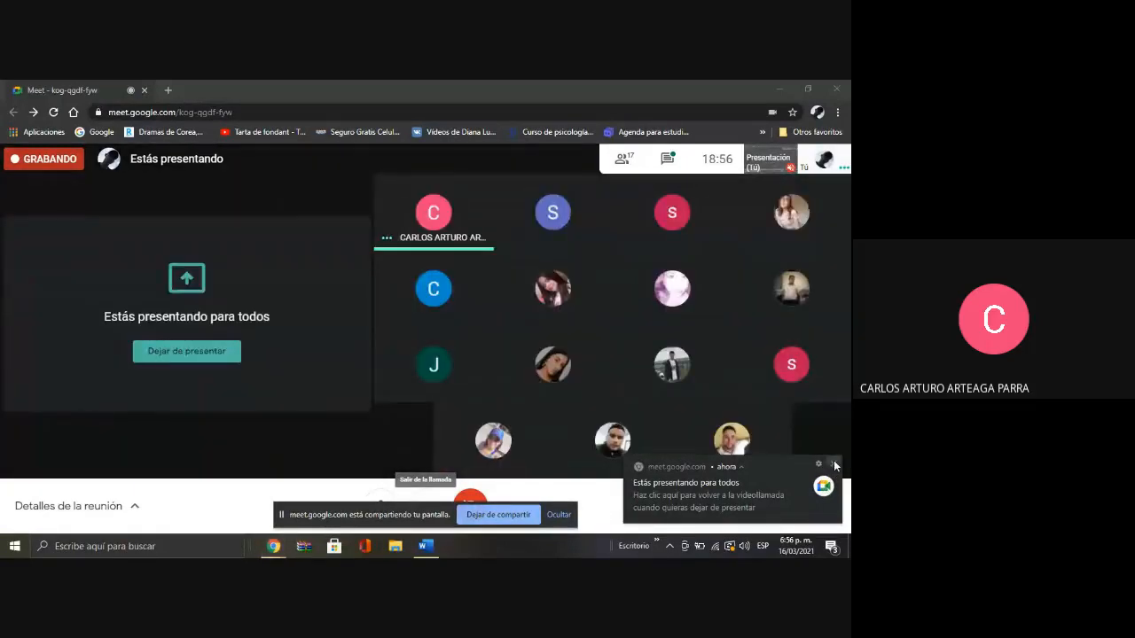
Dismiss the presentation notification, switch to wimax-banda-ancha (14) in Word and look over the glossary pages and their formatting
click(834, 465)
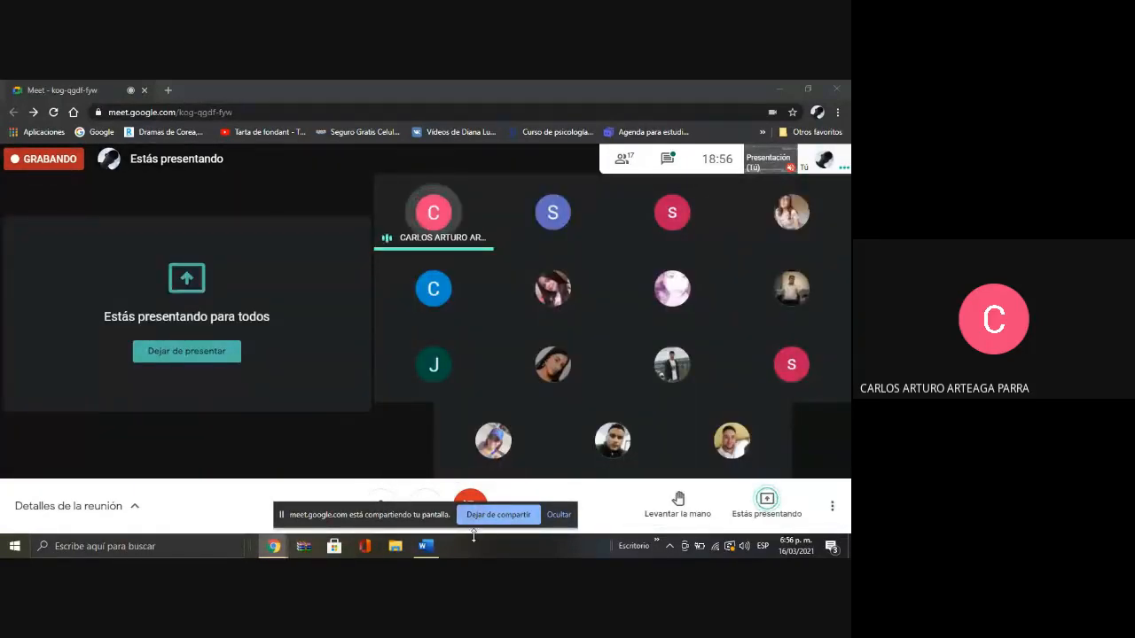
click(419, 550)
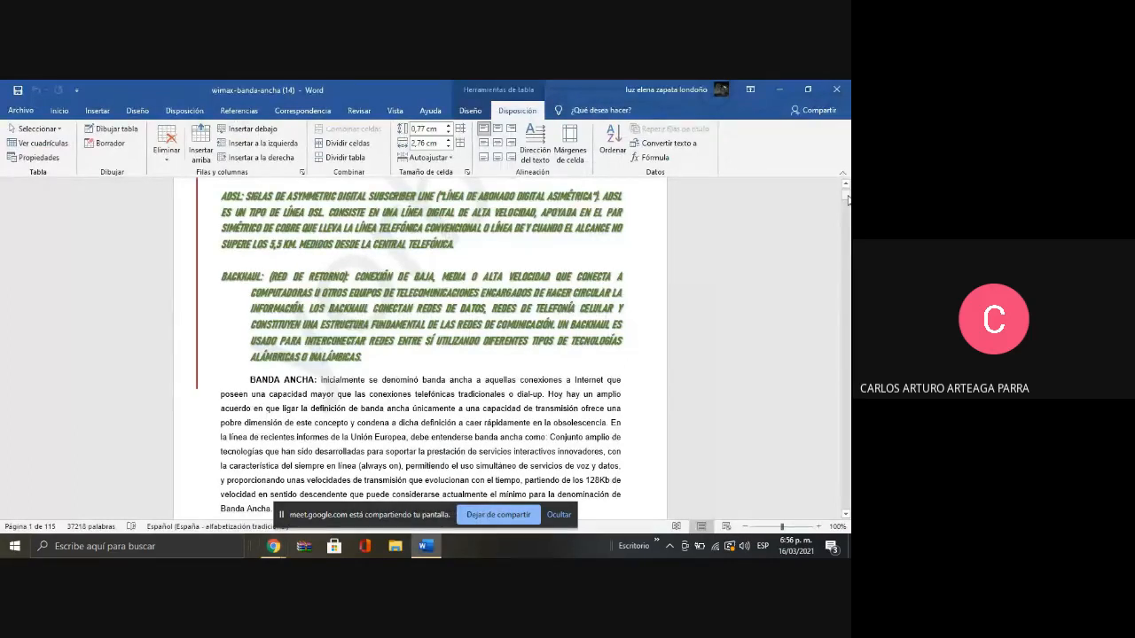
drag(846, 199, 847, 197)
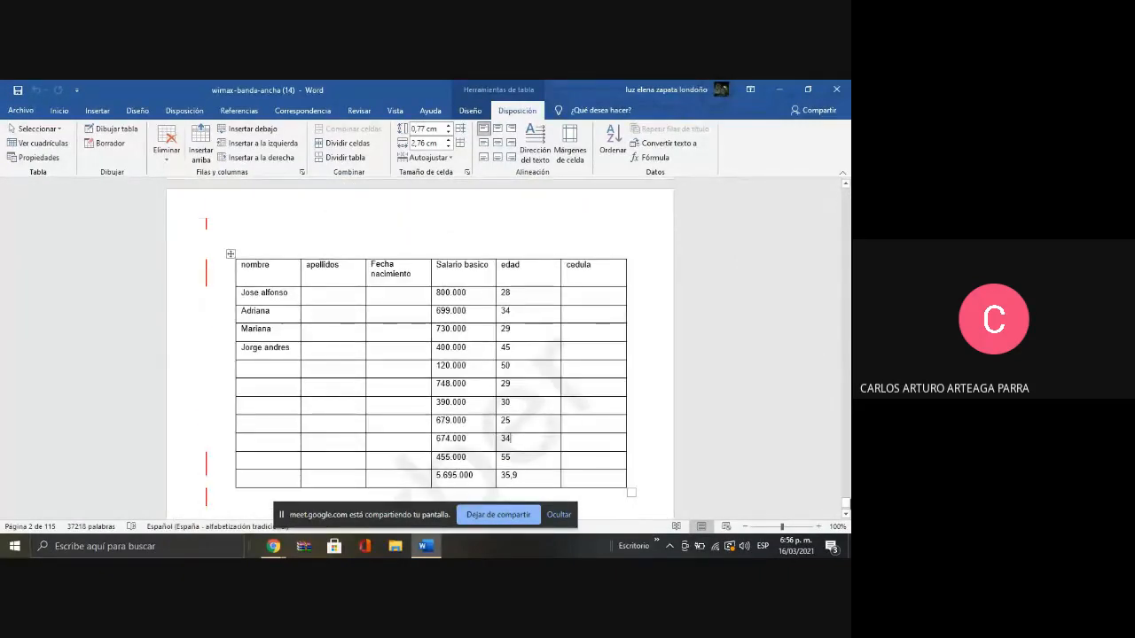
drag(848, 504, 848, 209)
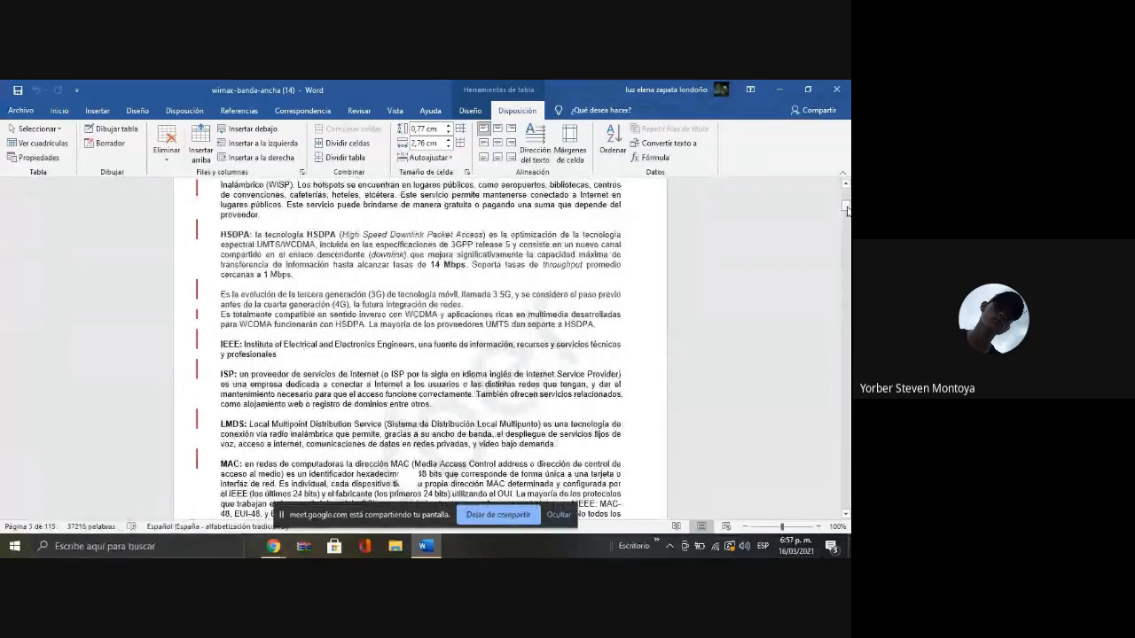
click(495, 299)
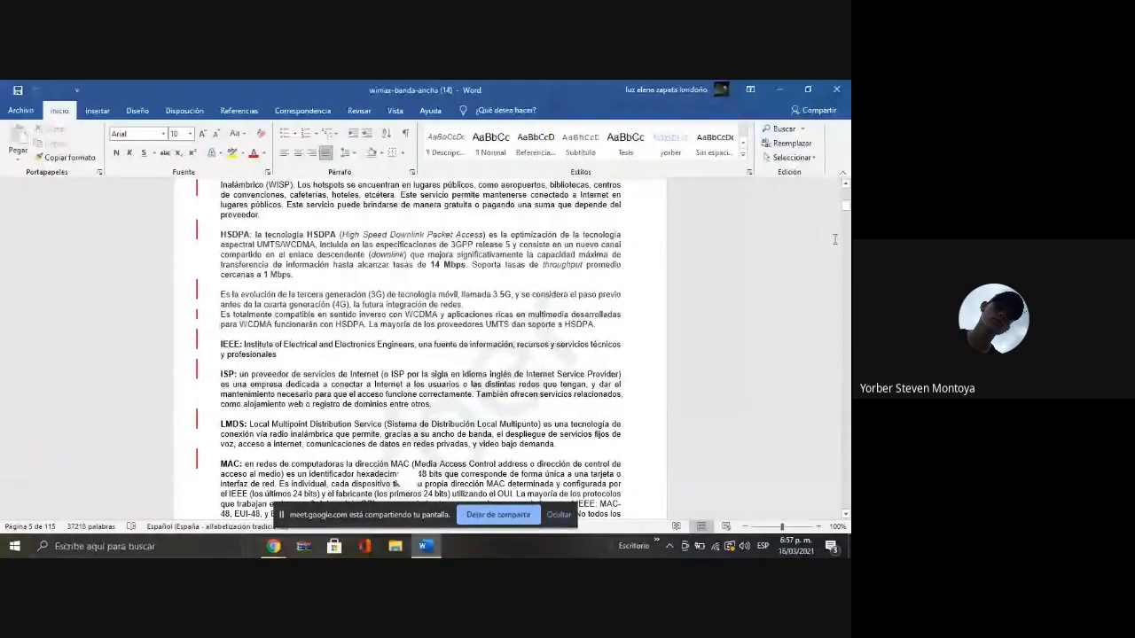
drag(846, 207, 846, 203)
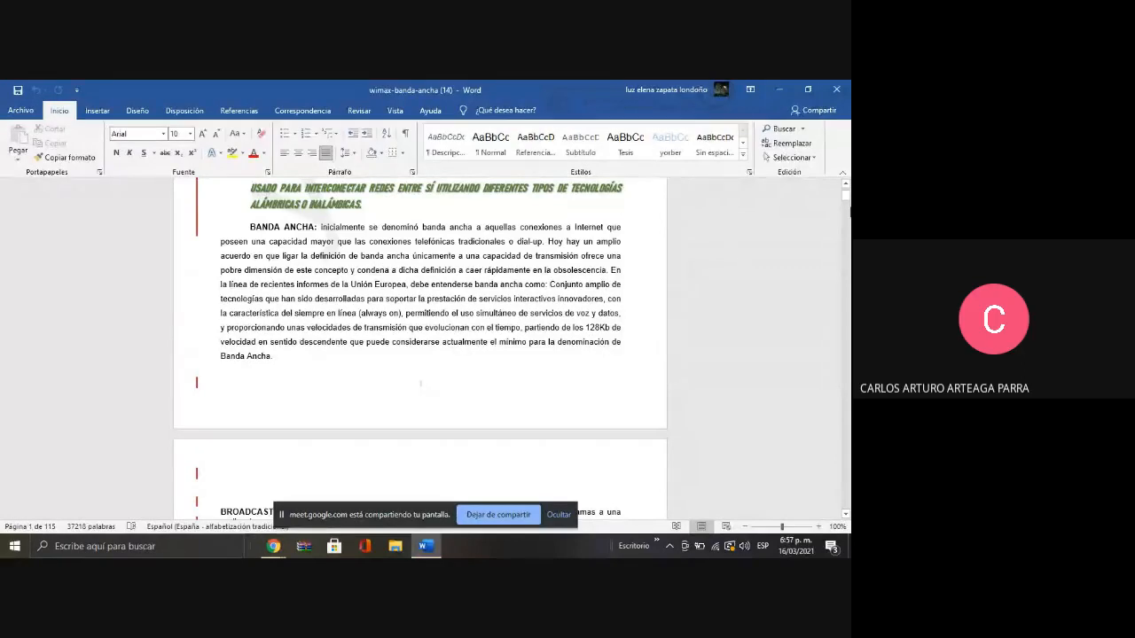
drag(847, 200, 849, 204)
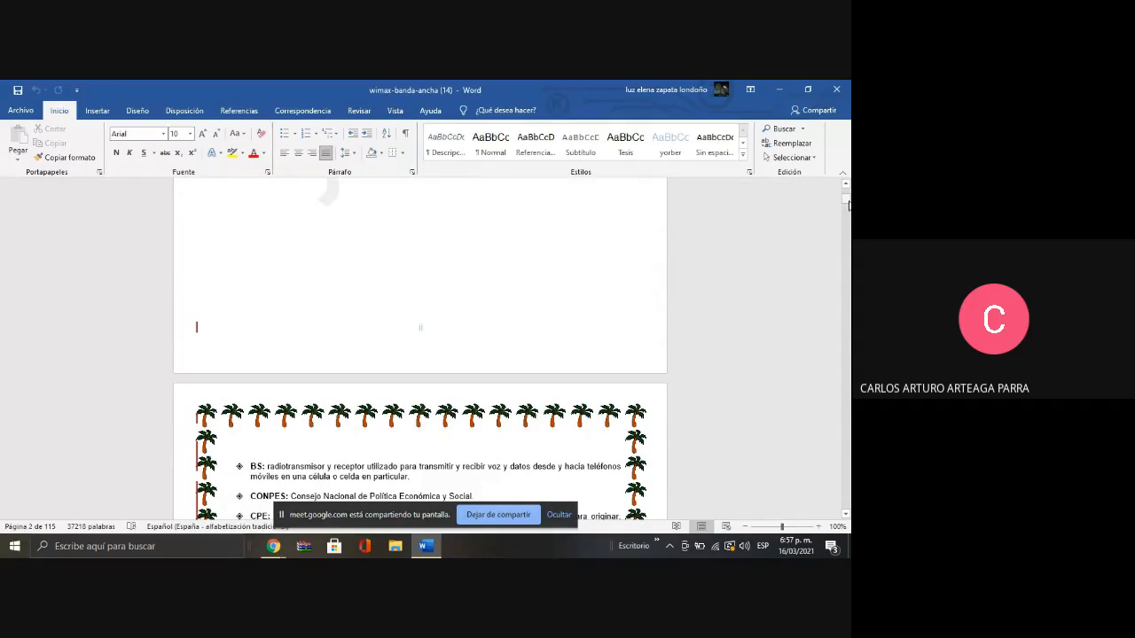
Examine the SmartArt organization chart and the Contaduria WordArt near the end of the document
drag(848, 204, 847, 499)
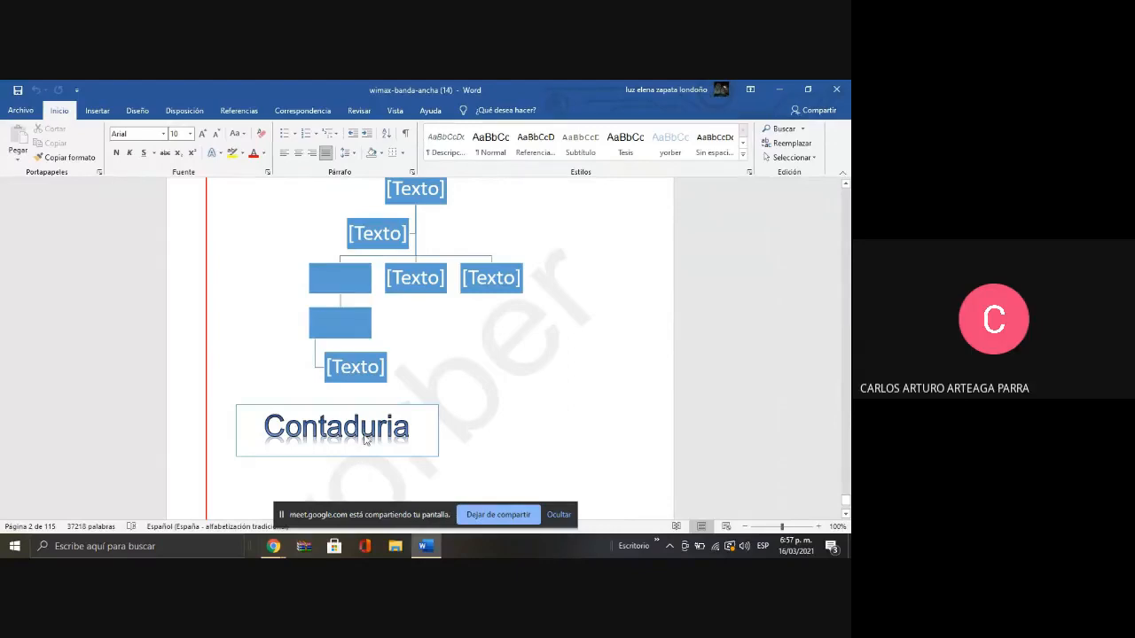
click(366, 434)
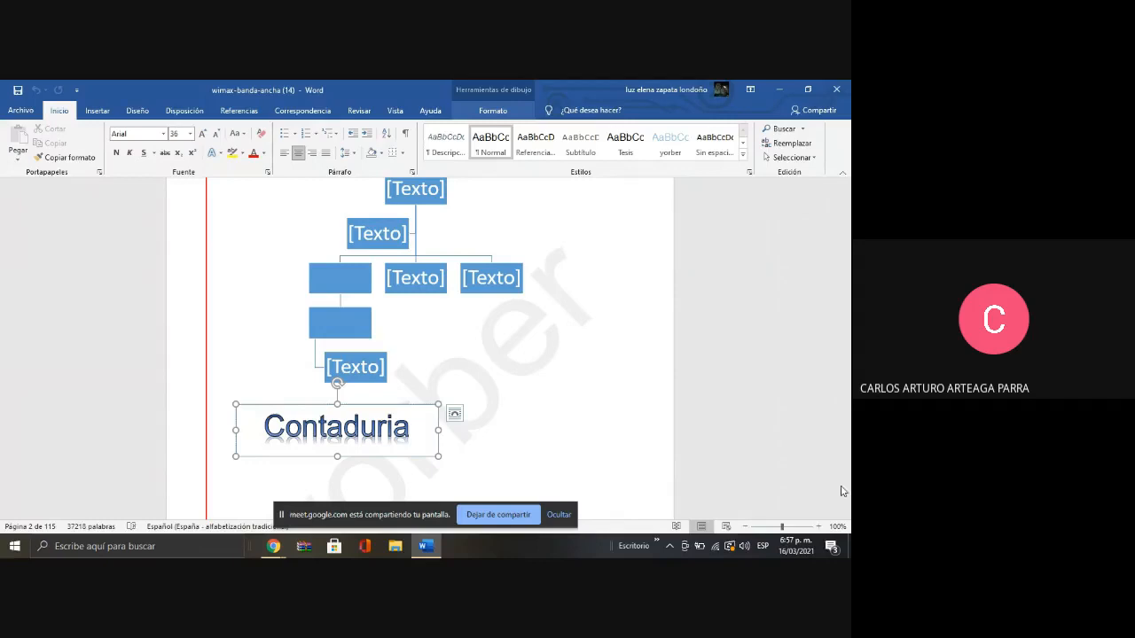
click(629, 398)
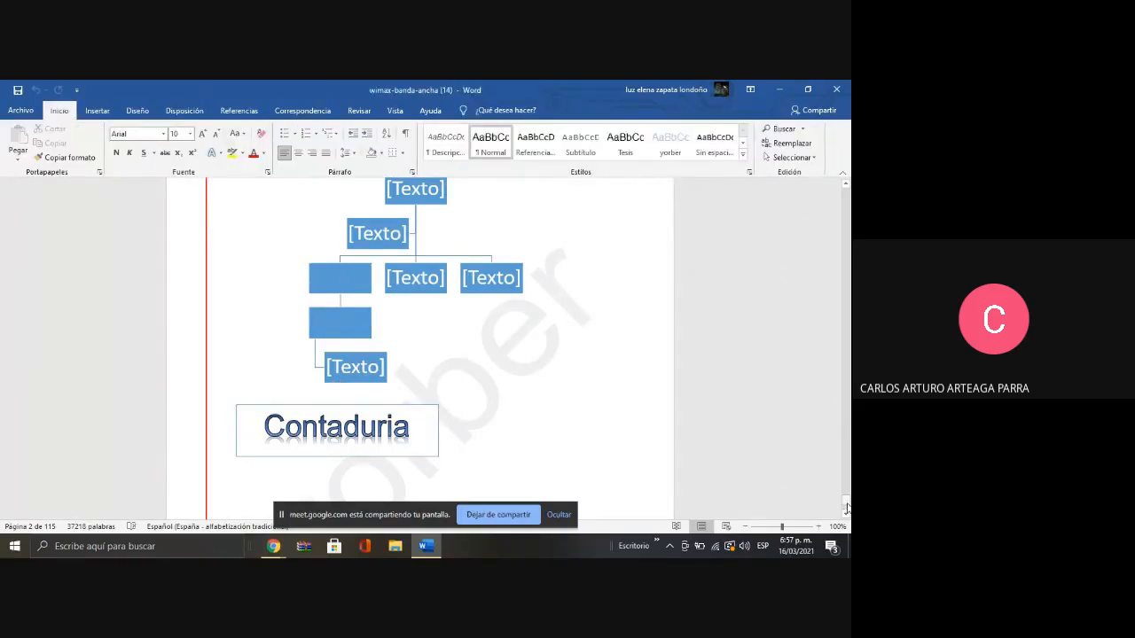
Check the formula in the last cell of the edad column and close it without changes
drag(847, 508, 847, 510)
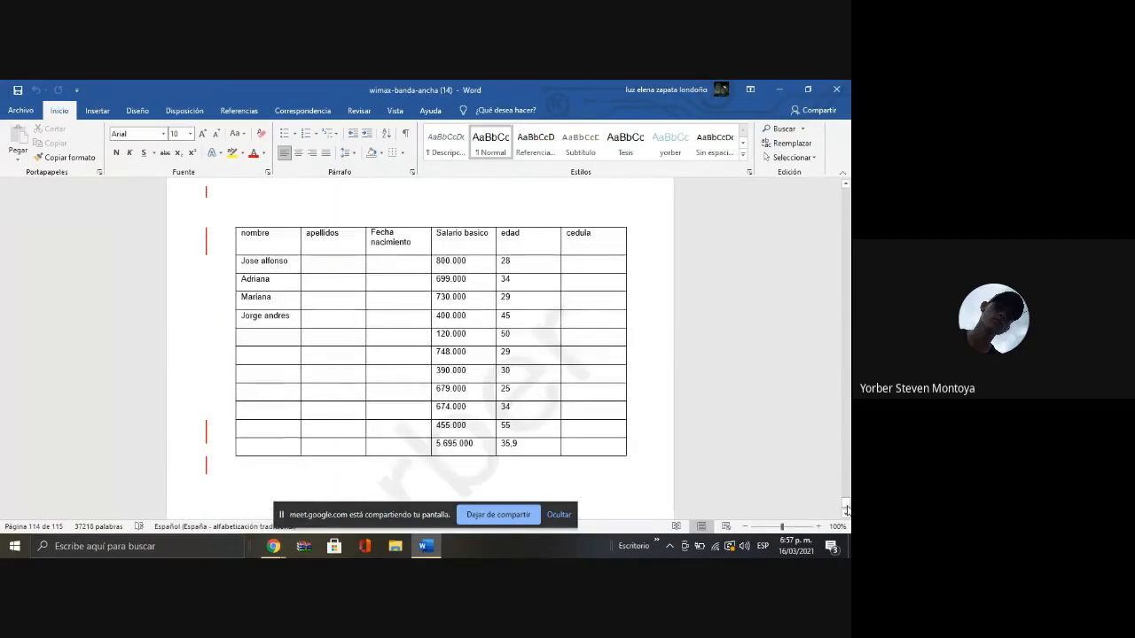
double_click(512, 445)
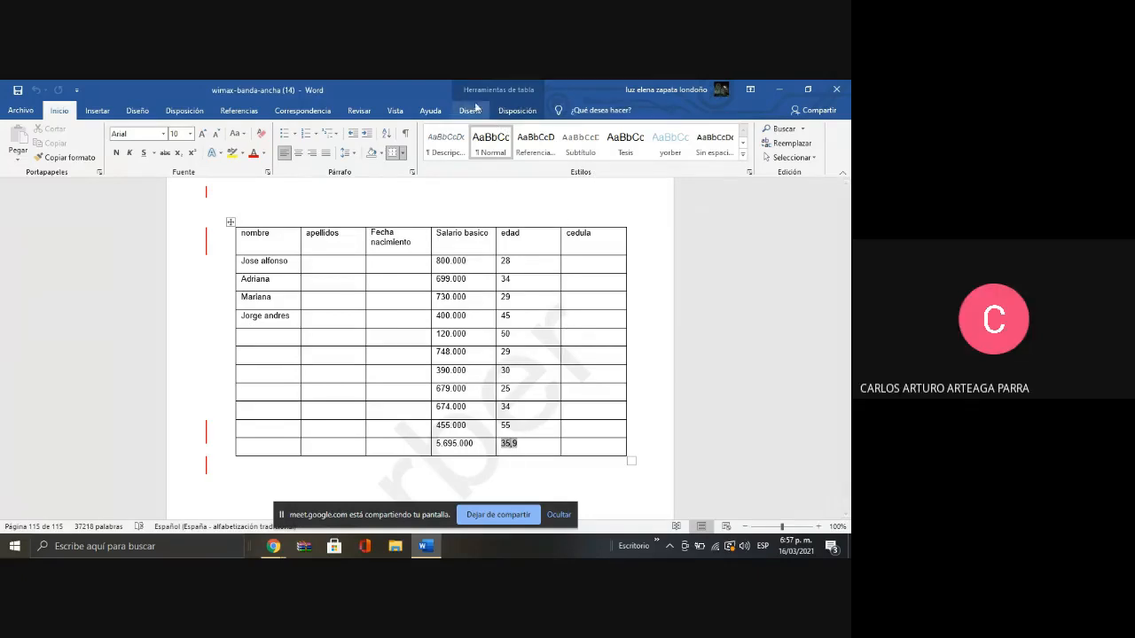
click(514, 110)
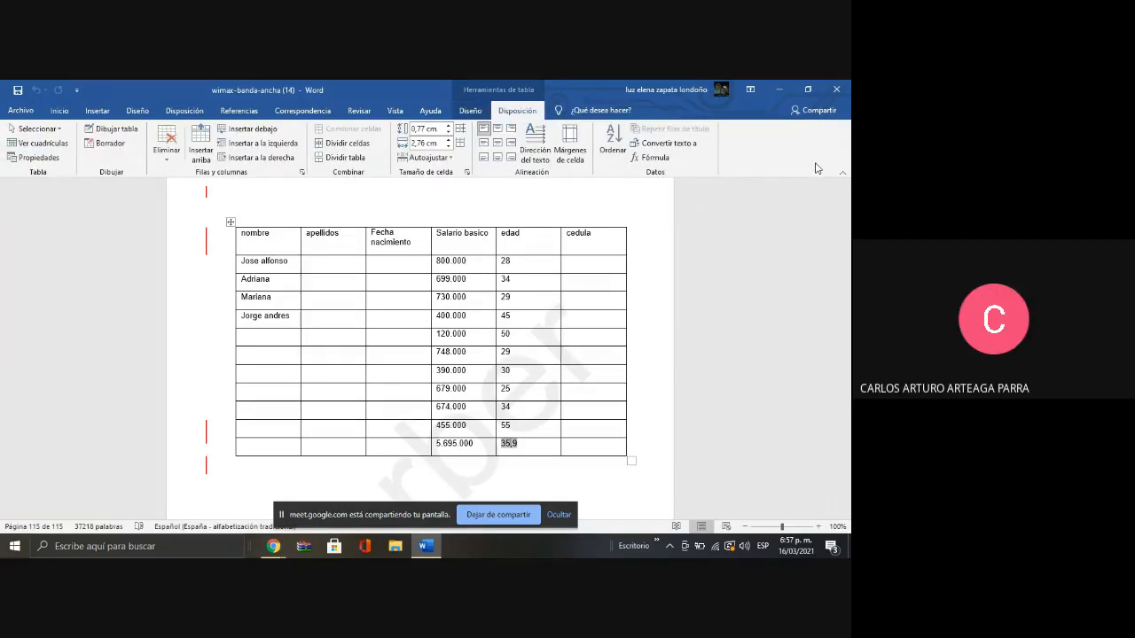
click(669, 157)
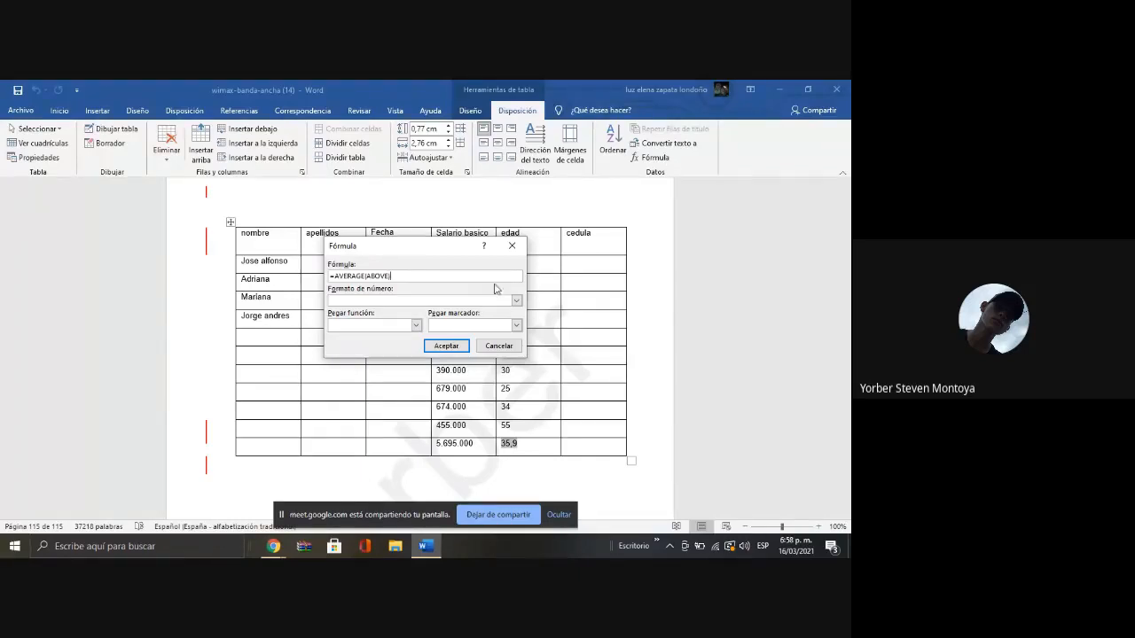
click(498, 346)
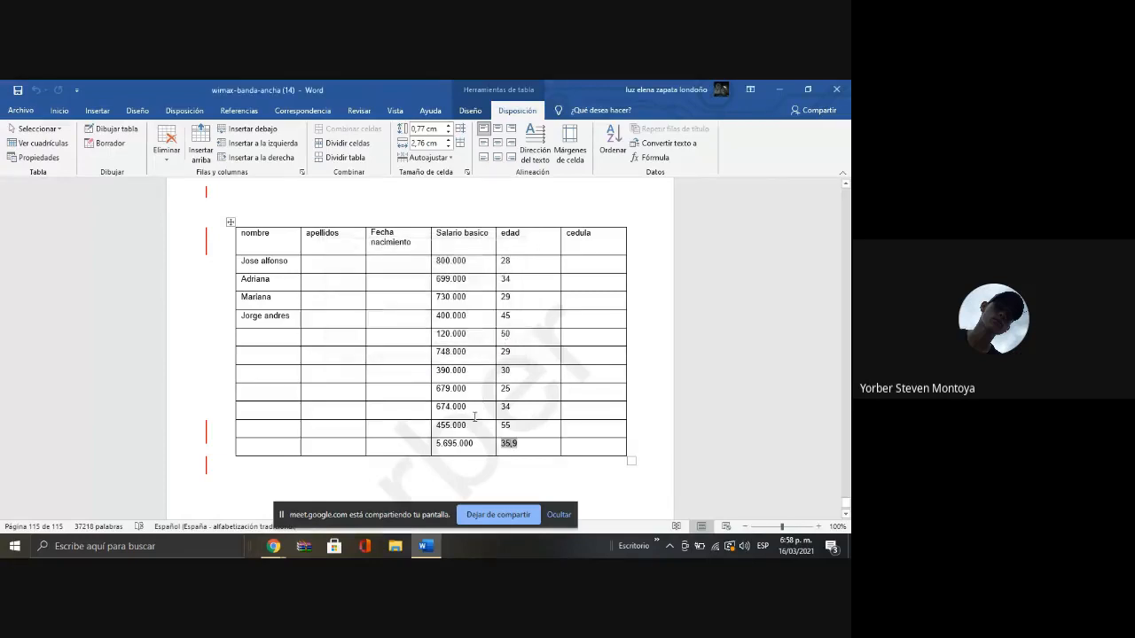
Check the formula behind the total under Salario basico and close it without changes
click(458, 442)
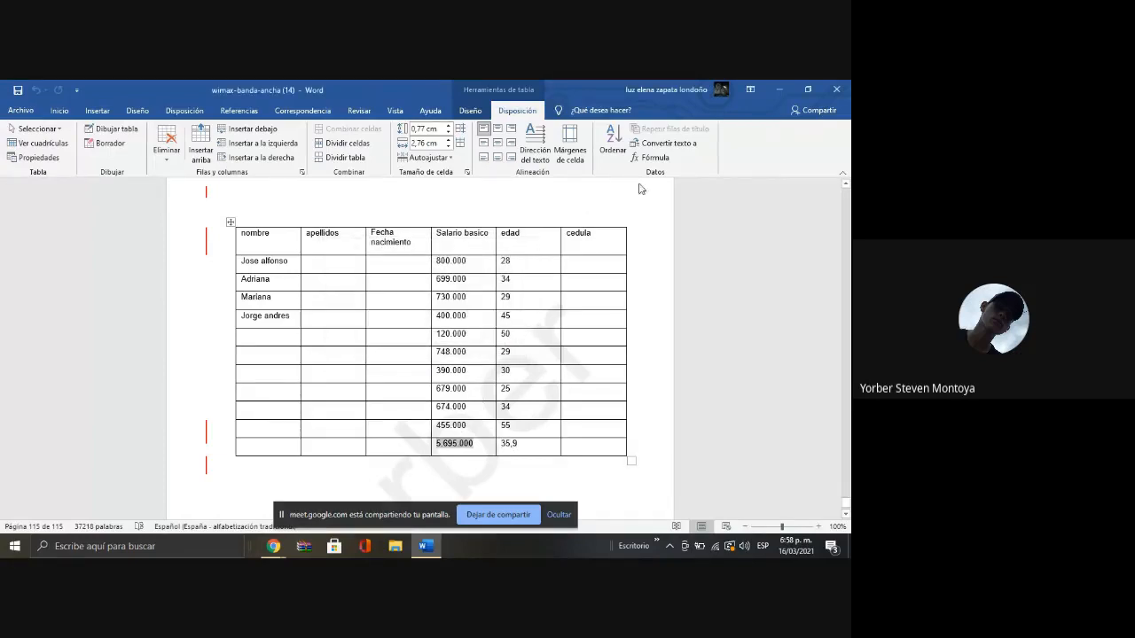
click(653, 158)
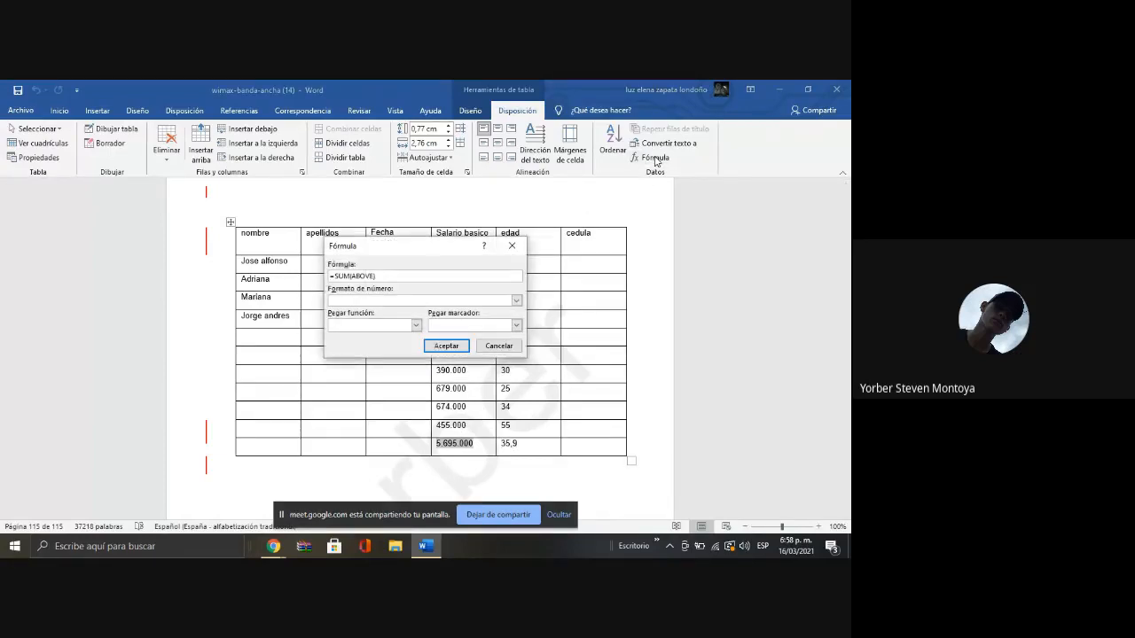
click(499, 346)
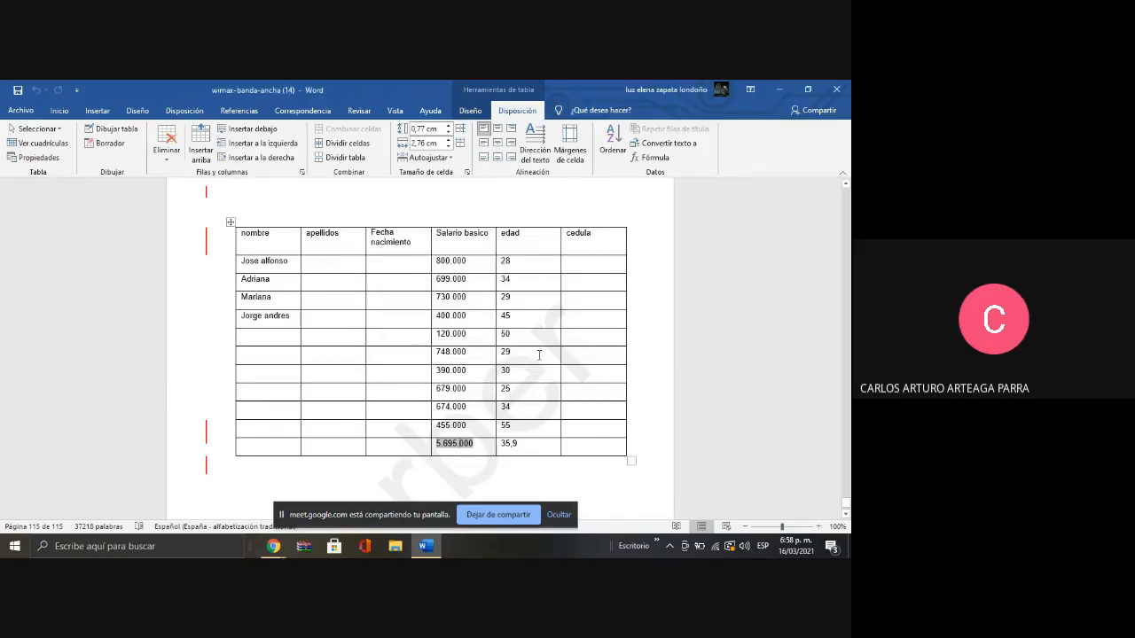
Check the SOFDMA glossary link, follow the IEEE802.16 hyperlink in section 1.5, and stop sharing the screen
drag(845, 510, 845, 231)
drag(845, 222, 845, 213)
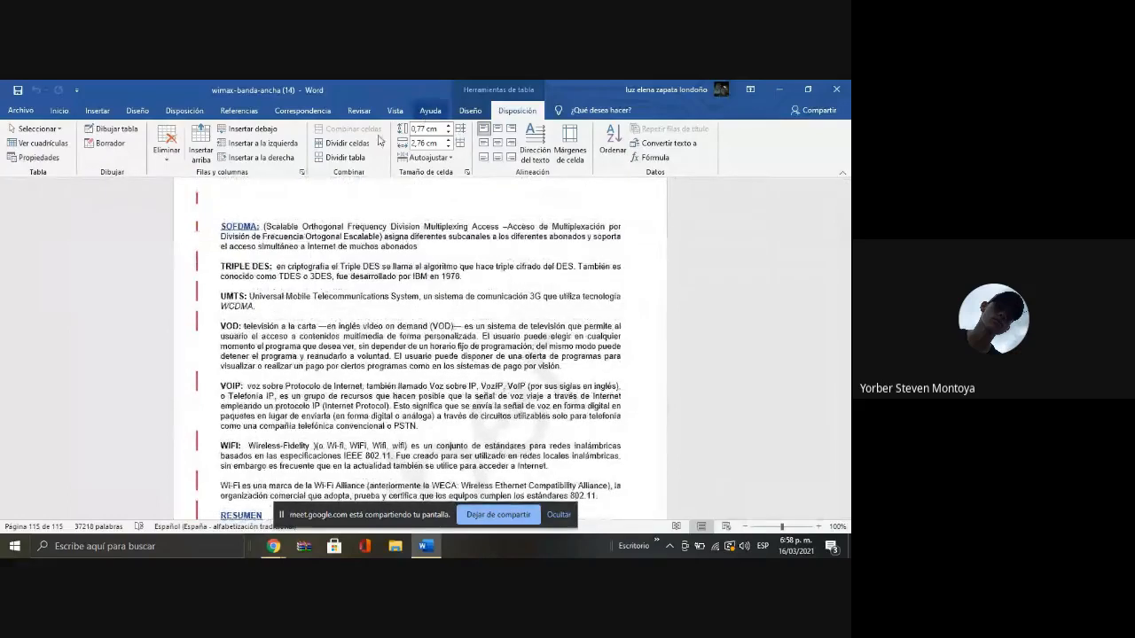
click(246, 227)
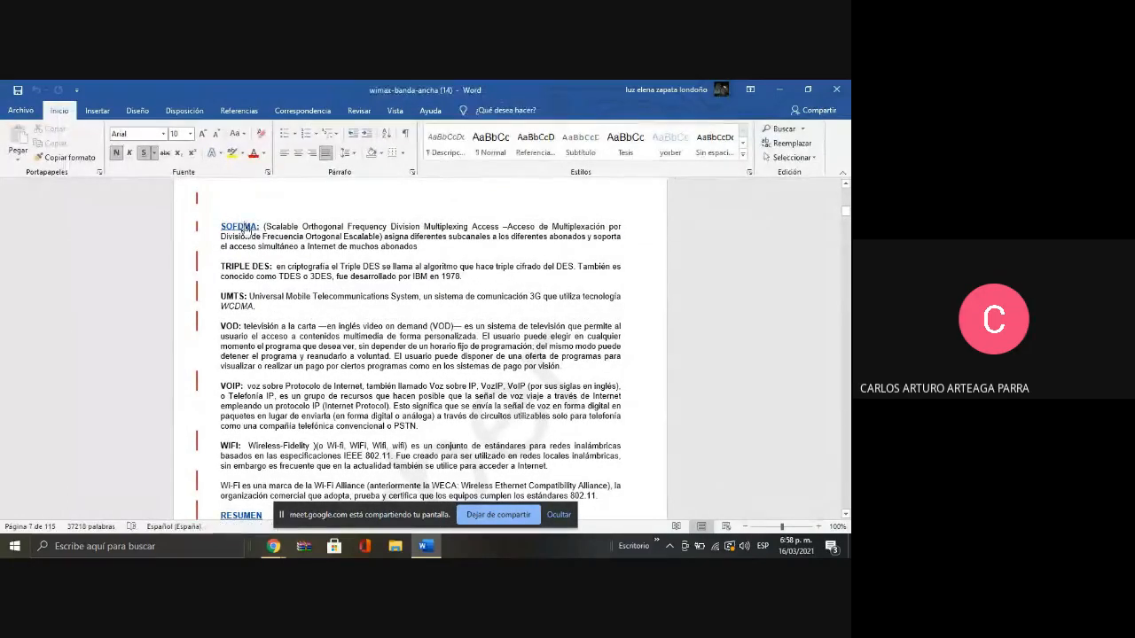
scroll(245, 226, down, 5)
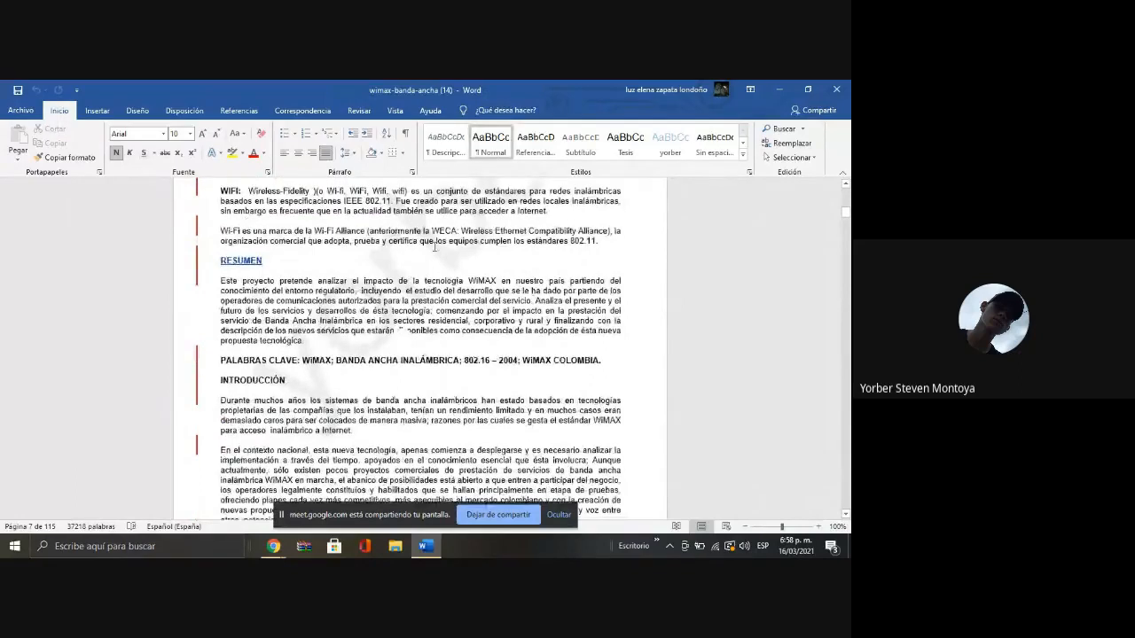
drag(849, 223, 847, 234)
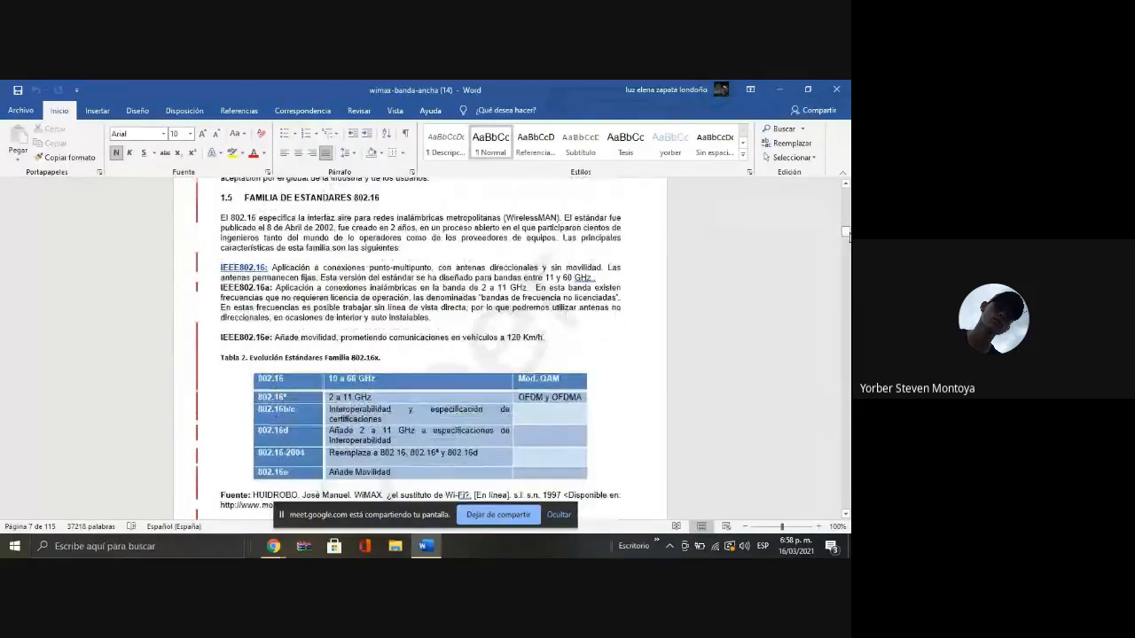
ctrl+click(234, 269)
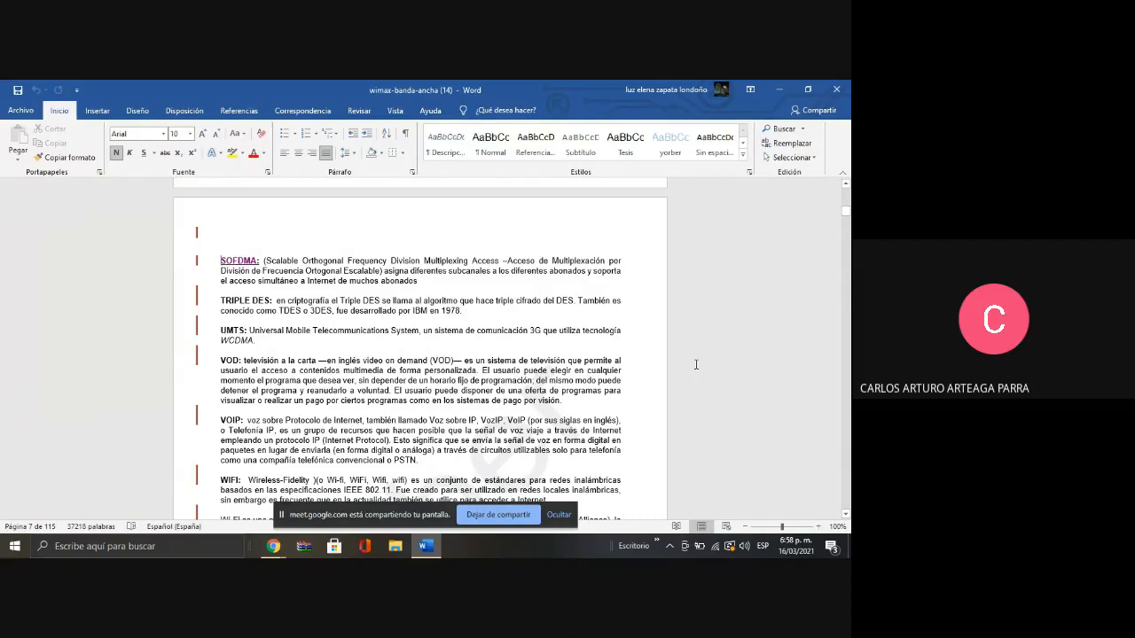
click(484, 514)
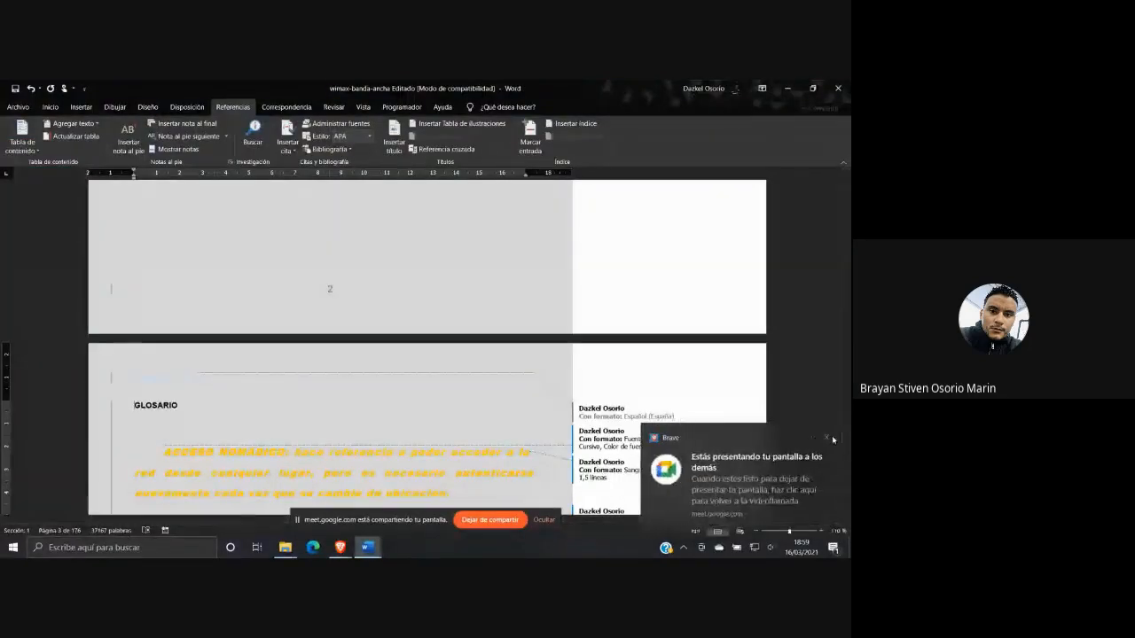
Dismiss the screen-sharing notification and examine the glossary's text formatting, tracked changes and landscape pages up to the SOFDMA and VOD entries
click(830, 438)
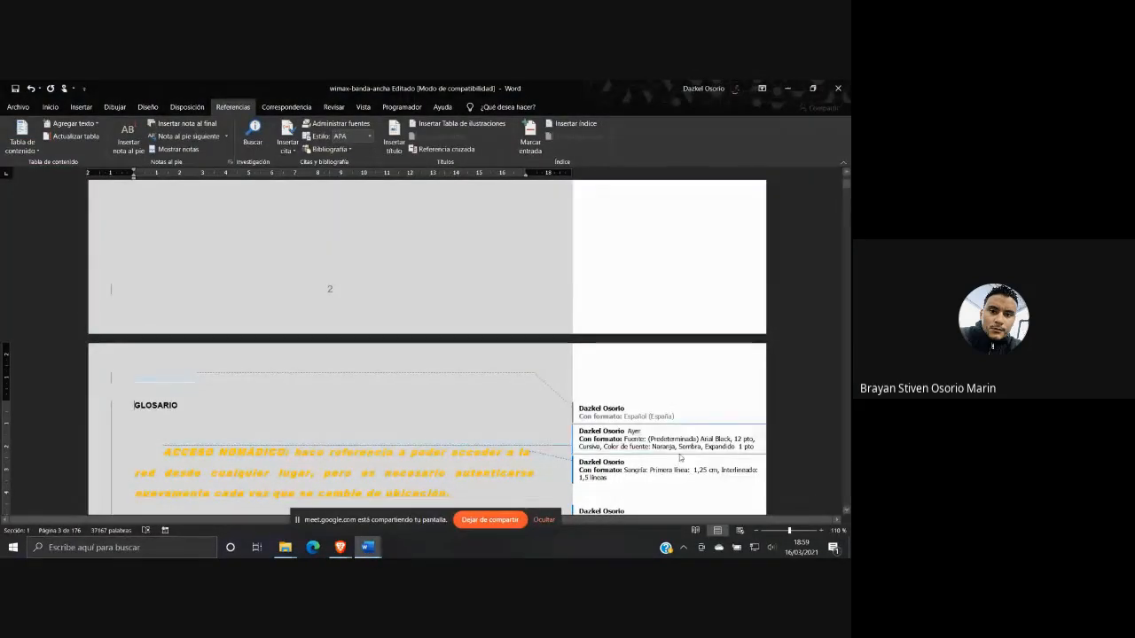
ctrl+scroll(681, 457, down, 4)
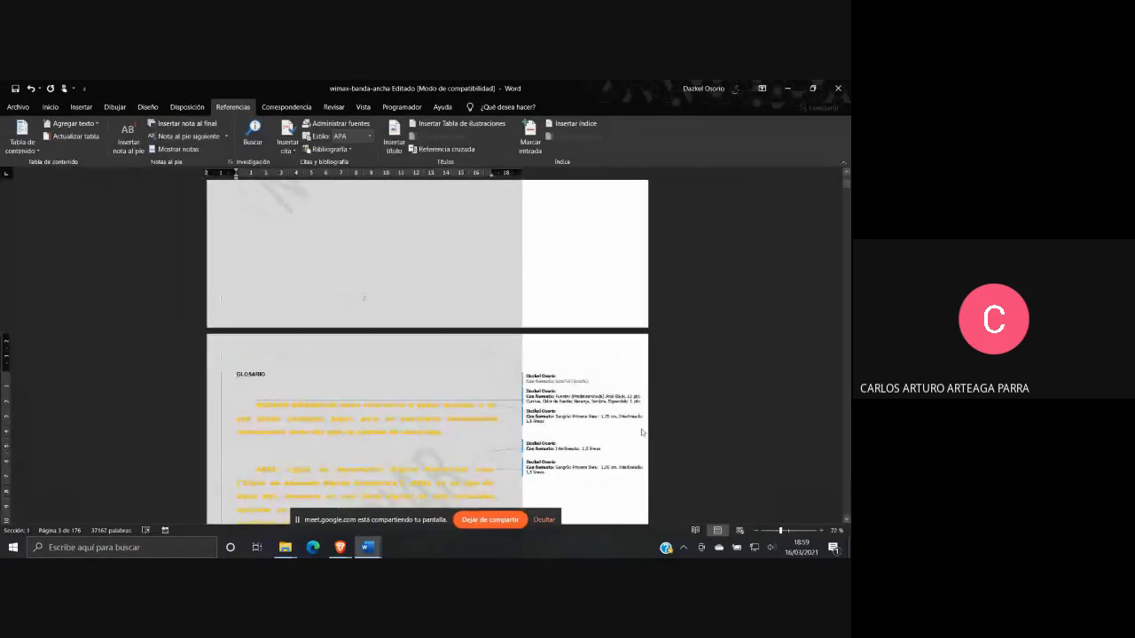
scroll(642, 432, down, 3)
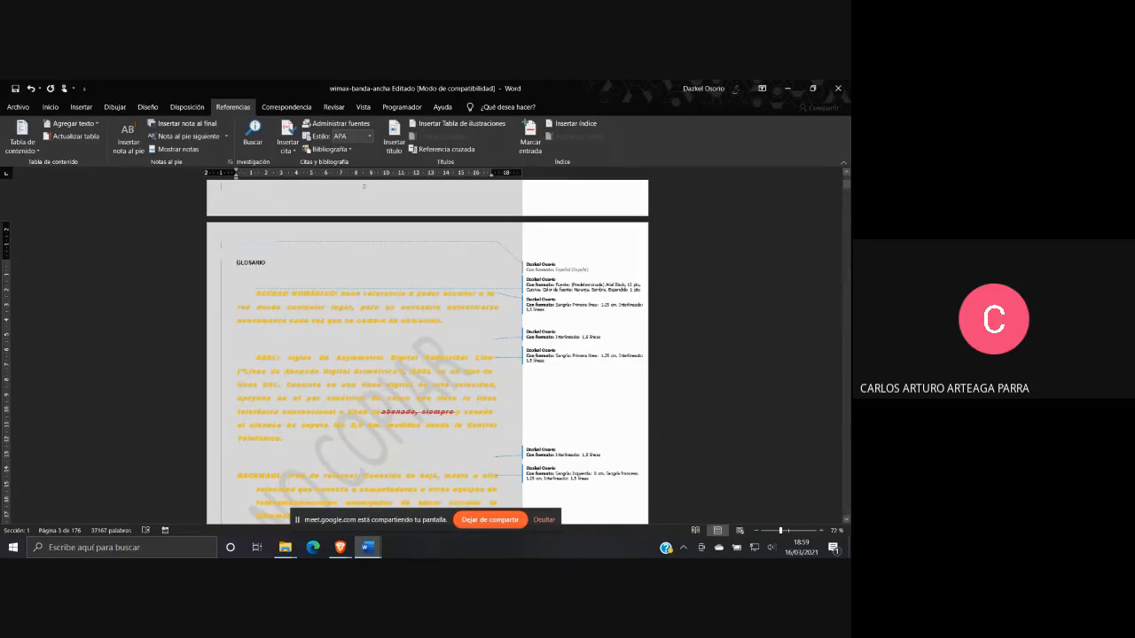
drag(847, 186, 848, 203)
scroll(638, 276, up, 5)
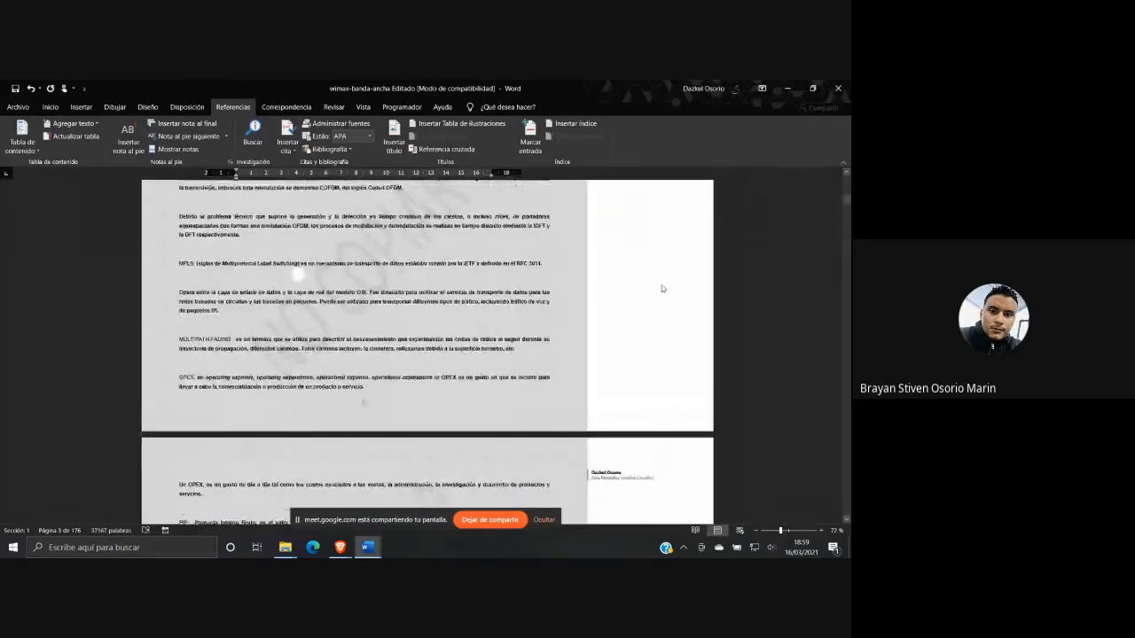
scroll(698, 300, down, 10)
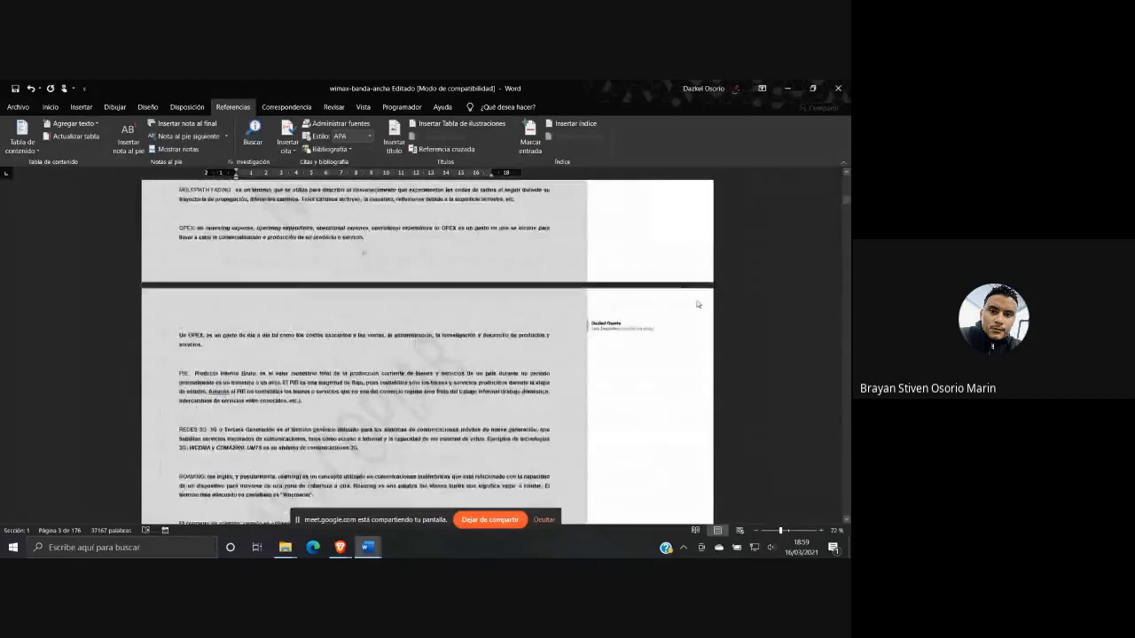
scroll(698, 304, down, 10)
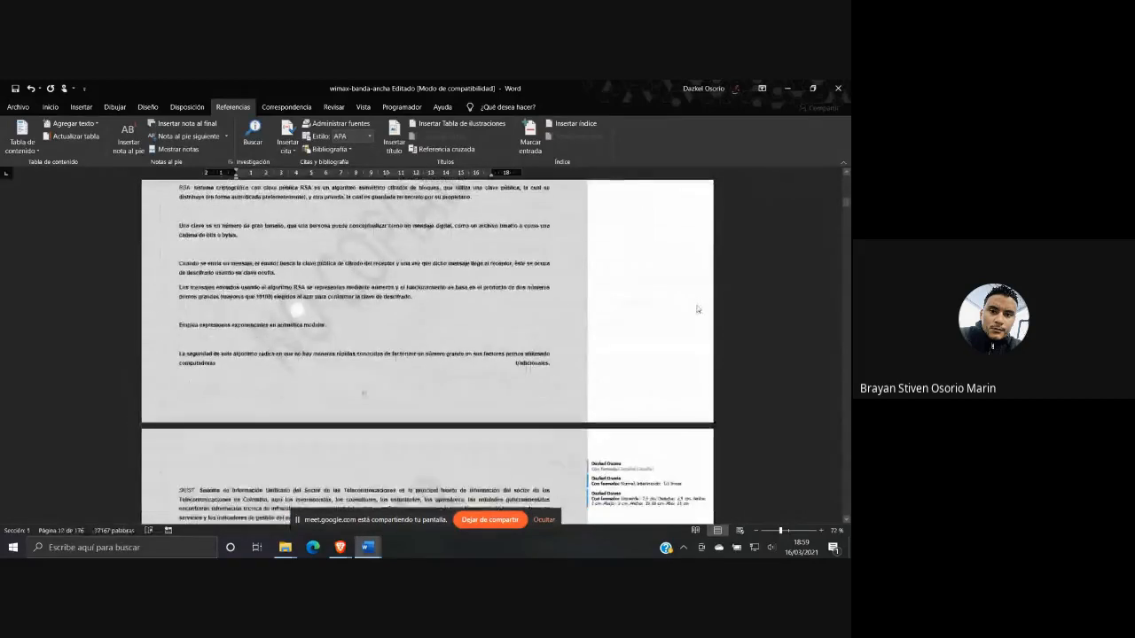
scroll(698, 310, down, 5)
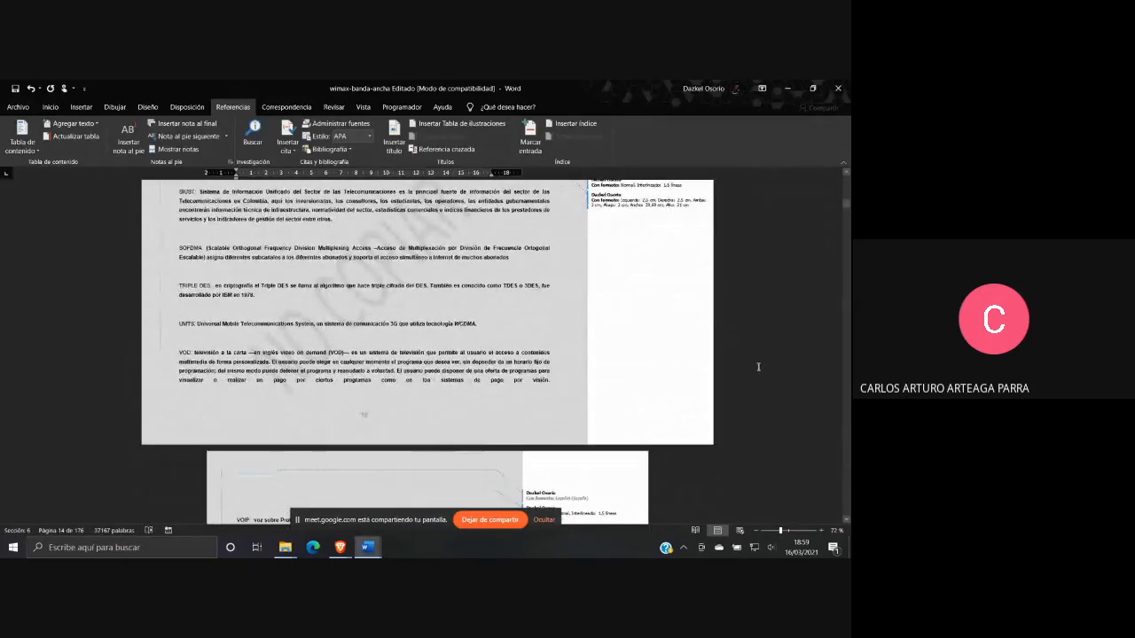
scroll(758, 366, up, 3)
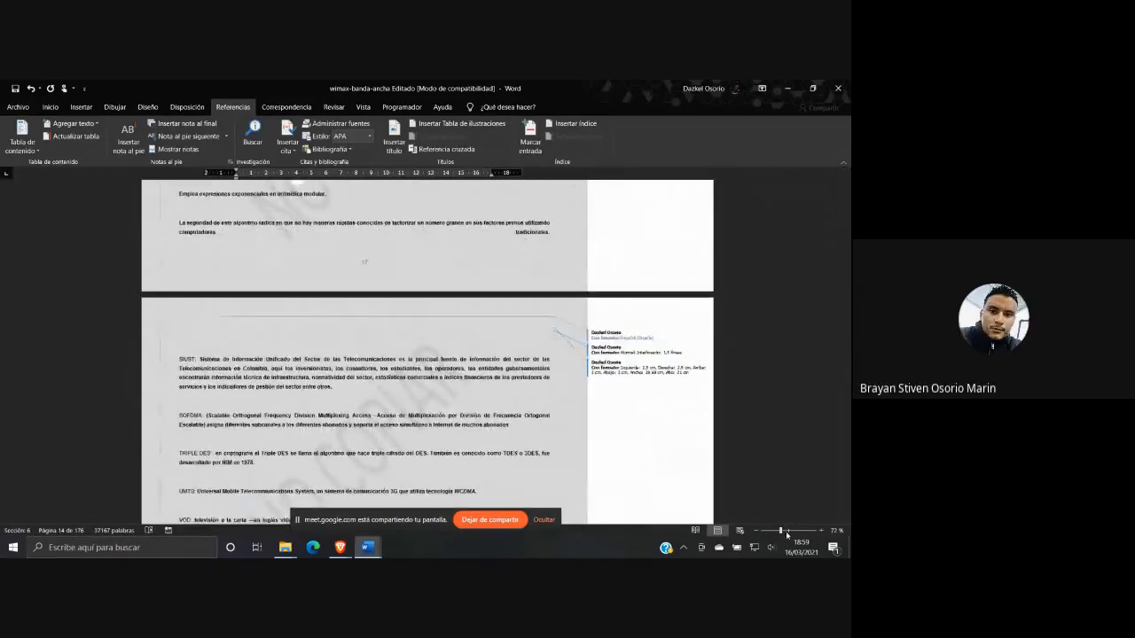
drag(780, 531, 776, 531)
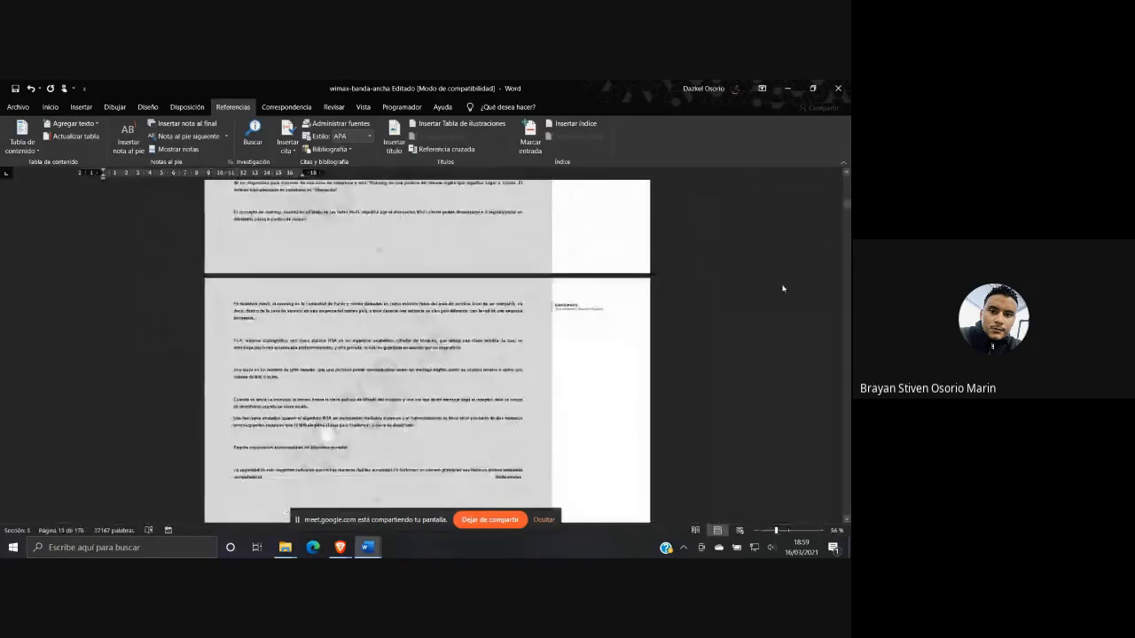
Review the glossary pages side by side, including the SmartArt hierarchy, the WordArt and the bordered paragraphs and pages
scroll(784, 288, up, 8)
drag(846, 200, 847, 192)
scroll(752, 257, up, 5)
scroll(736, 297, down, 2)
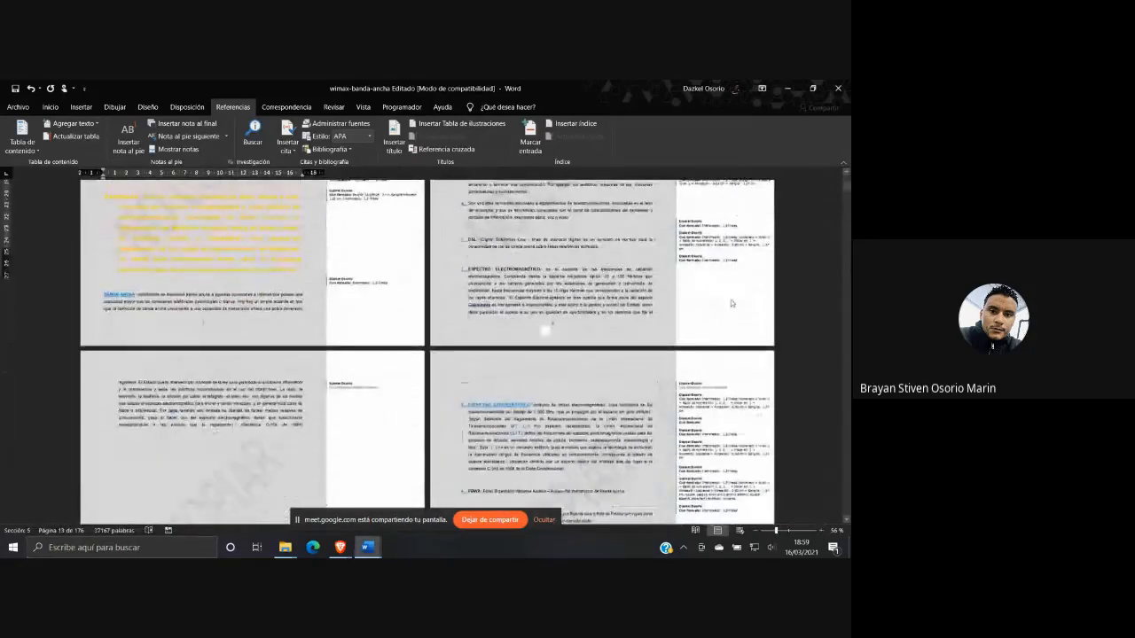
scroll(731, 303, down, 10)
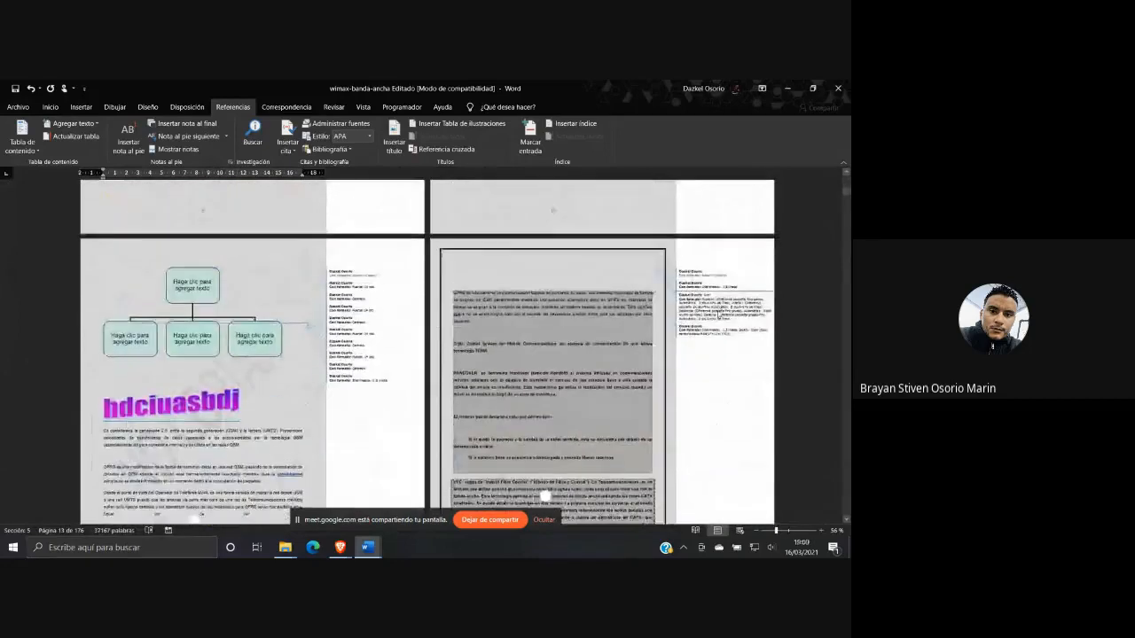
scroll(621, 355, down, 3)
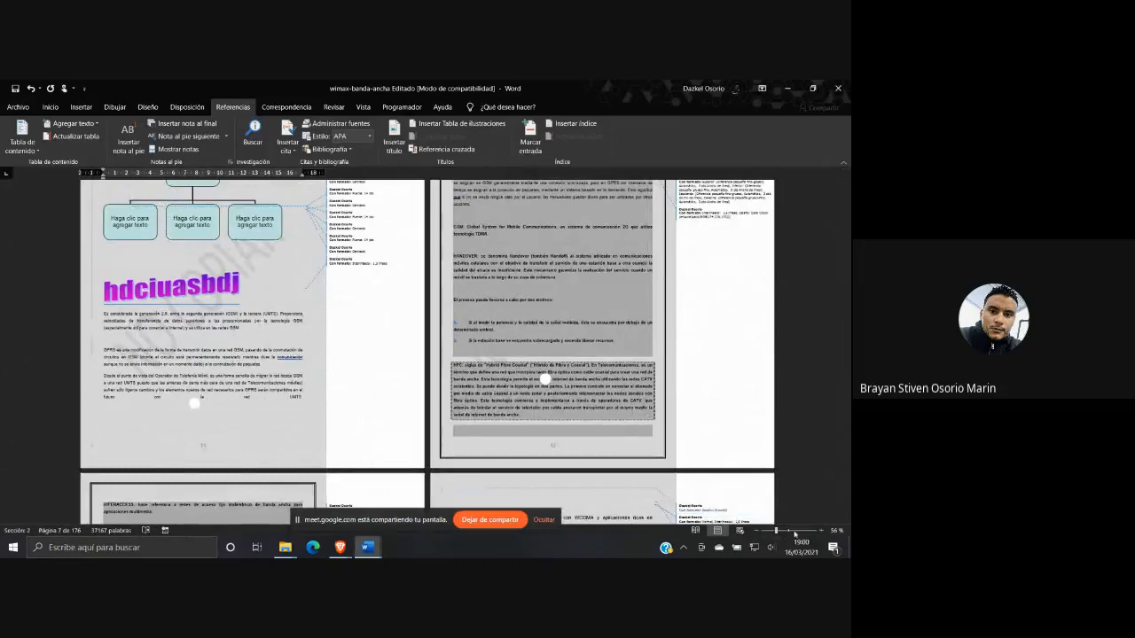
scroll(425, 355, down, 3)
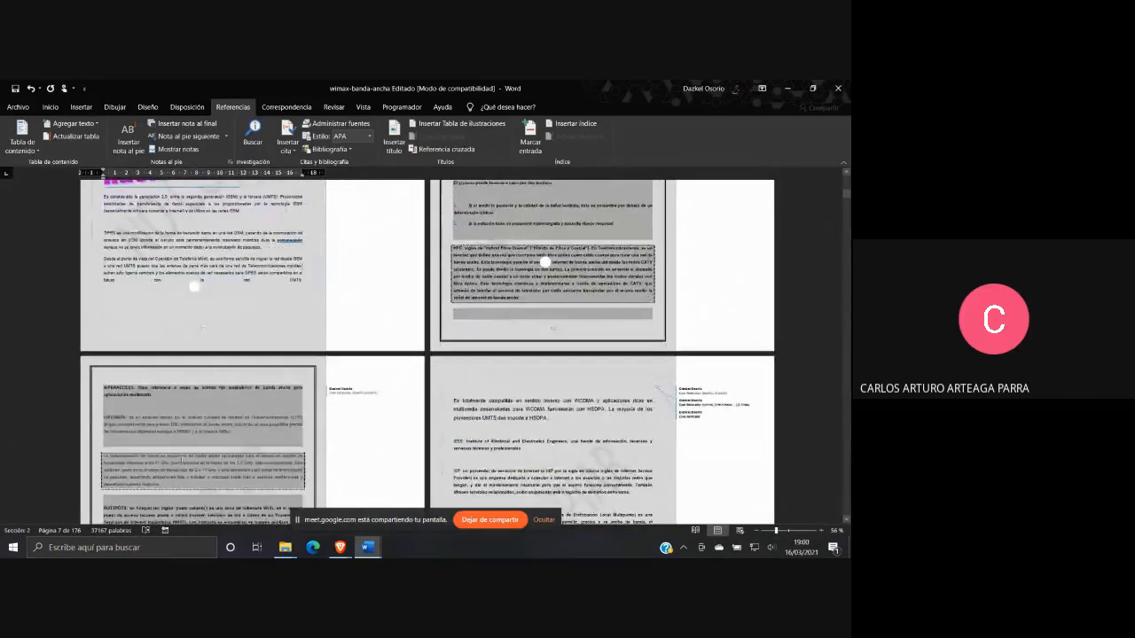
scroll(425, 355, down, 1)
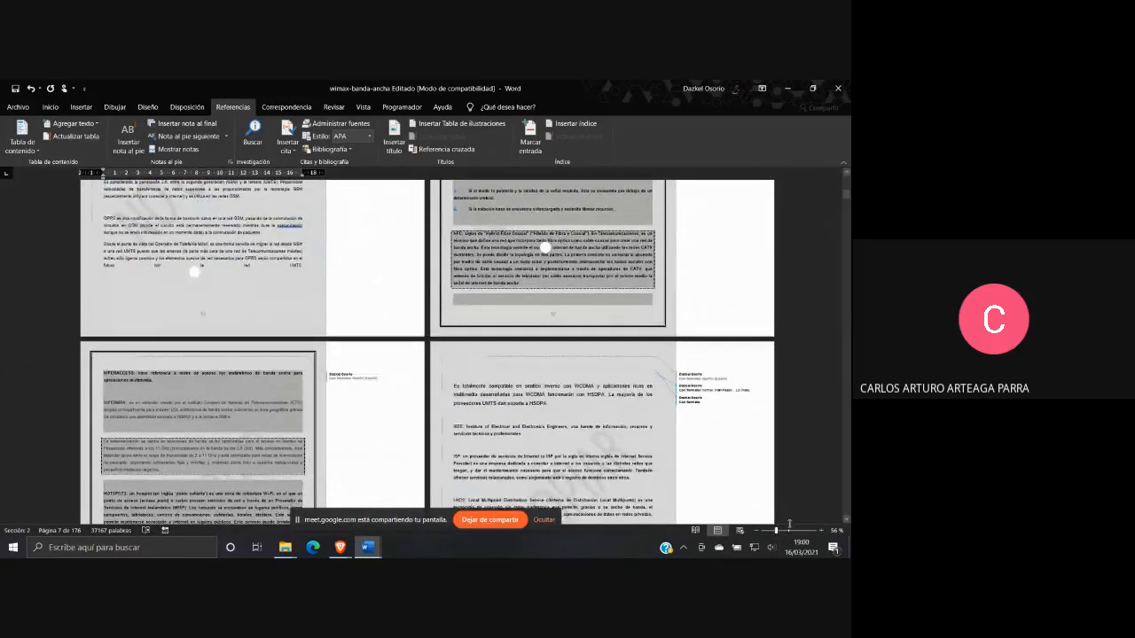
click(789, 530)
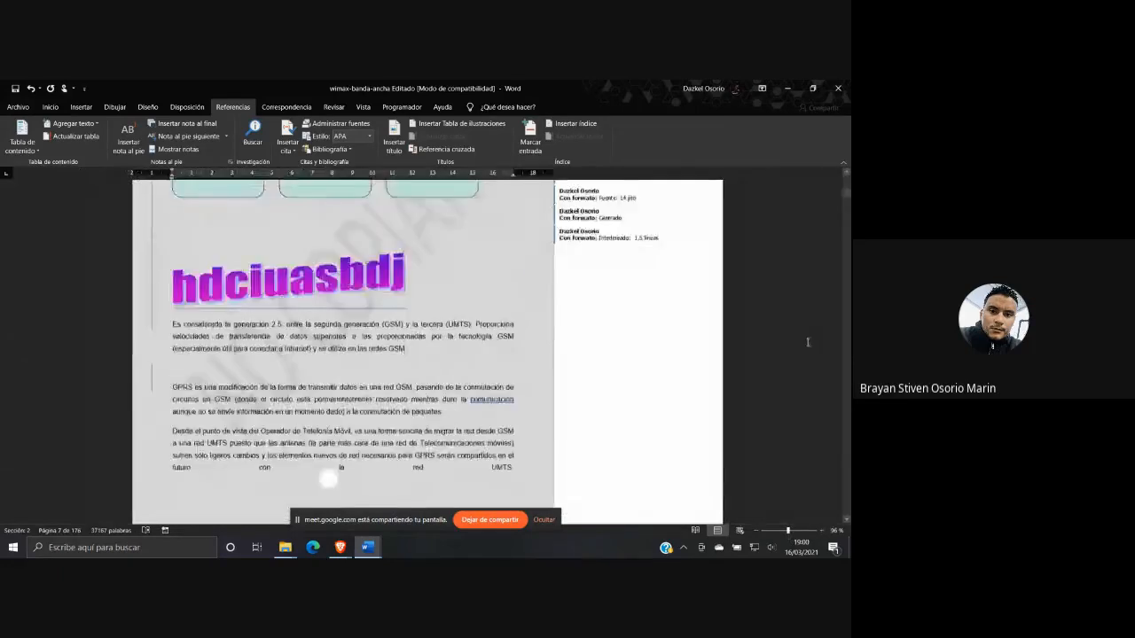
Examine the document from its first pages, checking the linked glossary terms BANDA ANCHA, BROADCASTING and ESPECTRO RADIOELECTRICO and the bulleted and numbered lists
scroll(808, 342, up, 10)
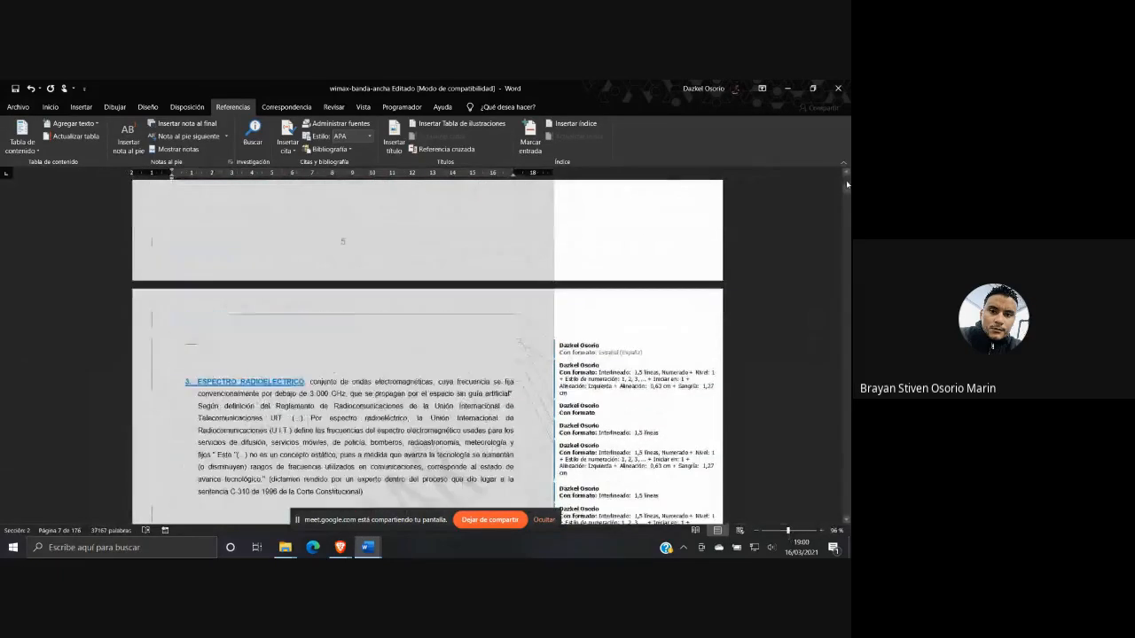
drag(848, 185, 848, 179)
scroll(622, 300, down, 5)
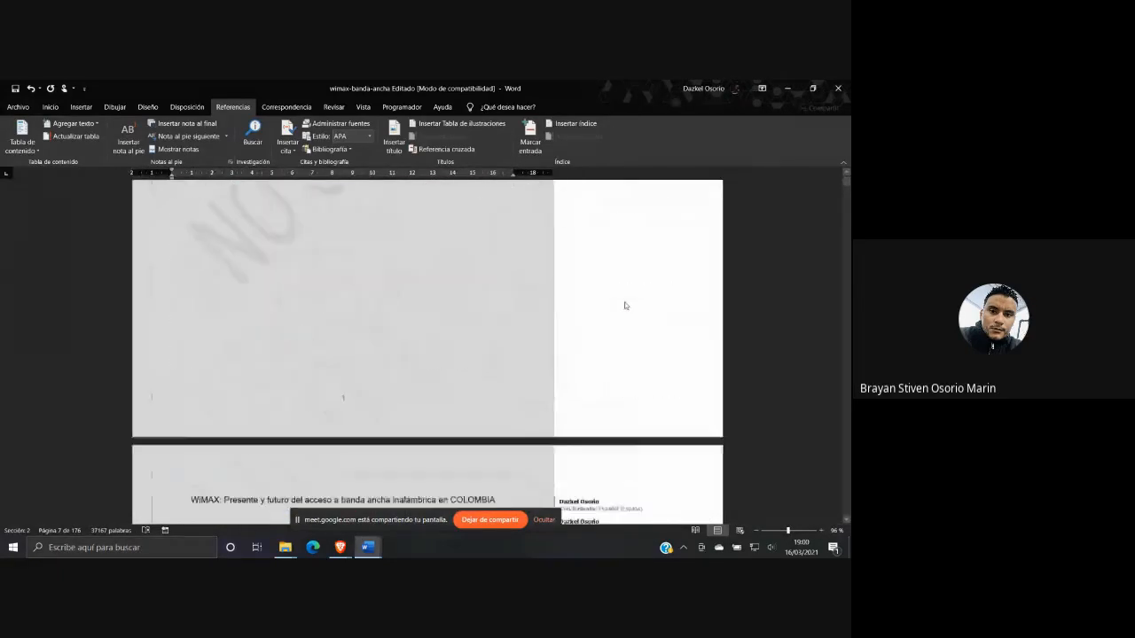
scroll(625, 306, down, 20)
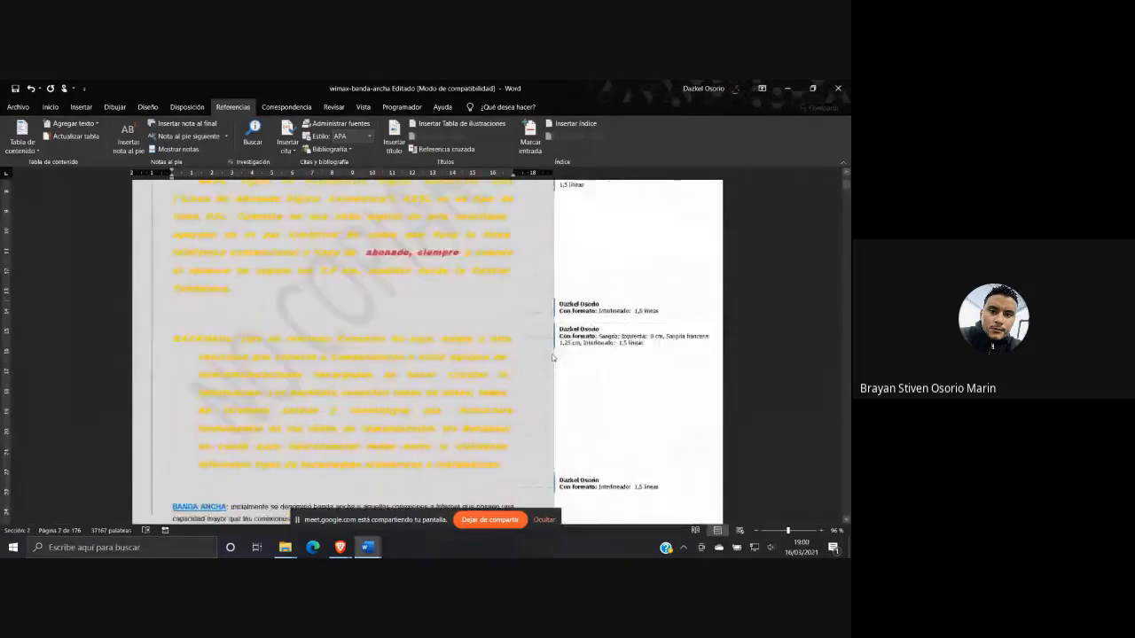
scroll(552, 357, down, 8)
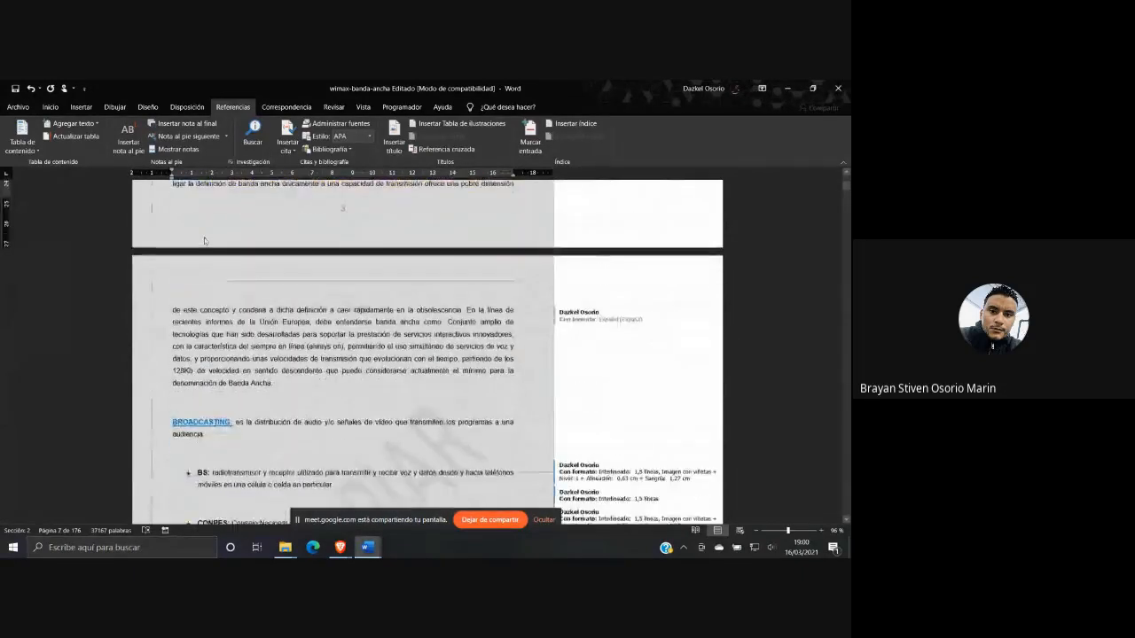
scroll(204, 240, up, 1)
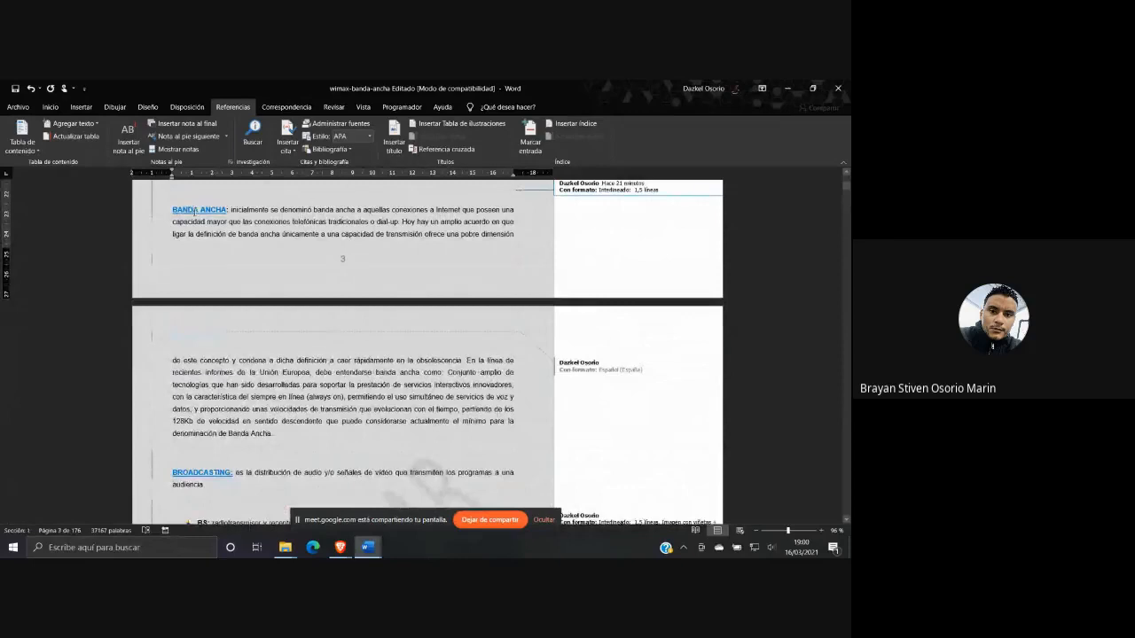
scroll(226, 273, down, 4)
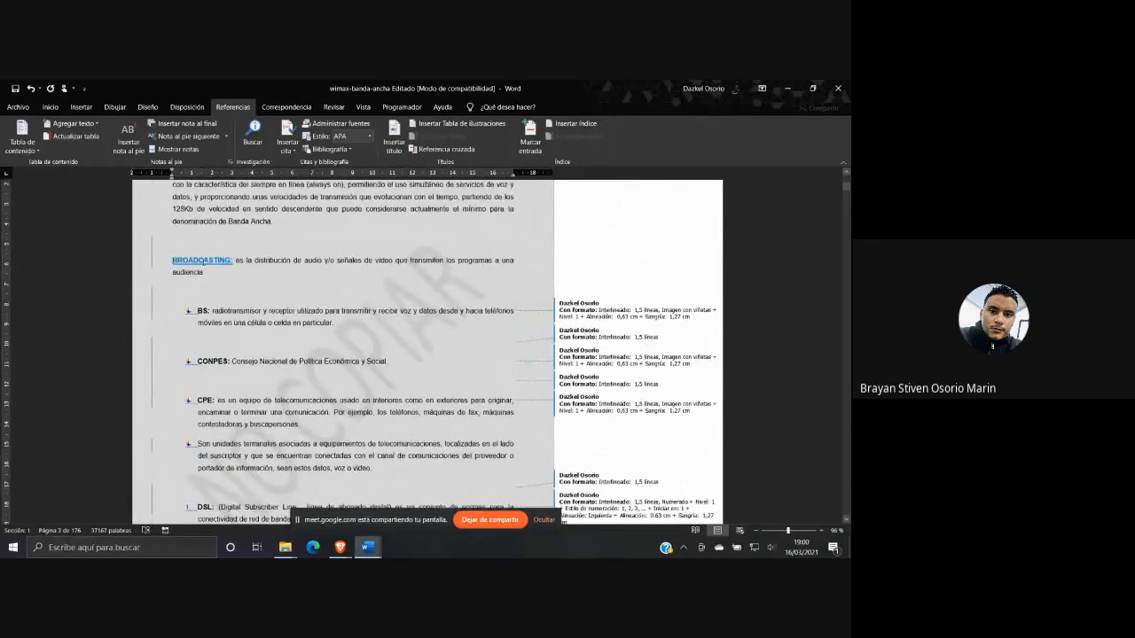
scroll(204, 266, down, 10)
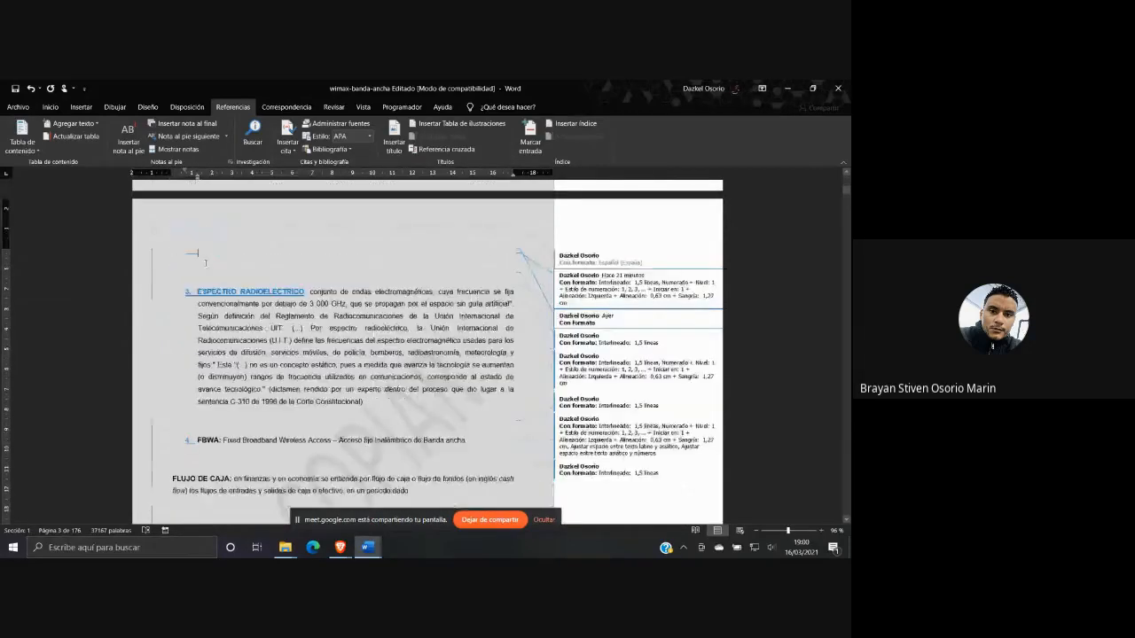
scroll(238, 291, up, 10)
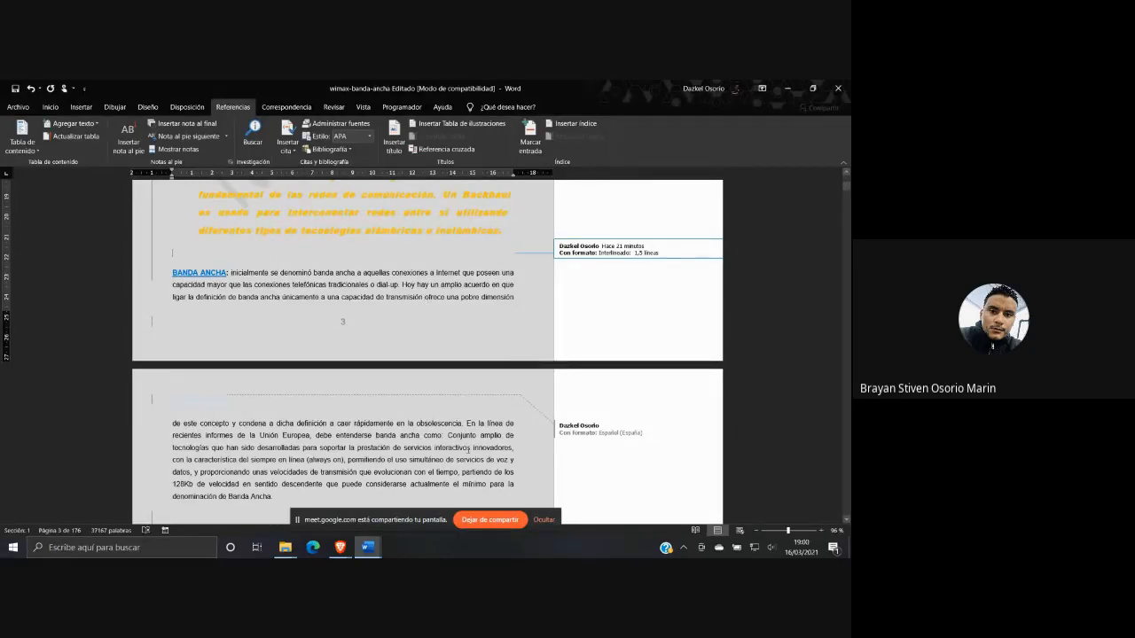
Glance at the open browser windows, then examine the landscape glossary pages, the introduction and the WiMAX description pages with their figures and footnotes
click(340, 548)
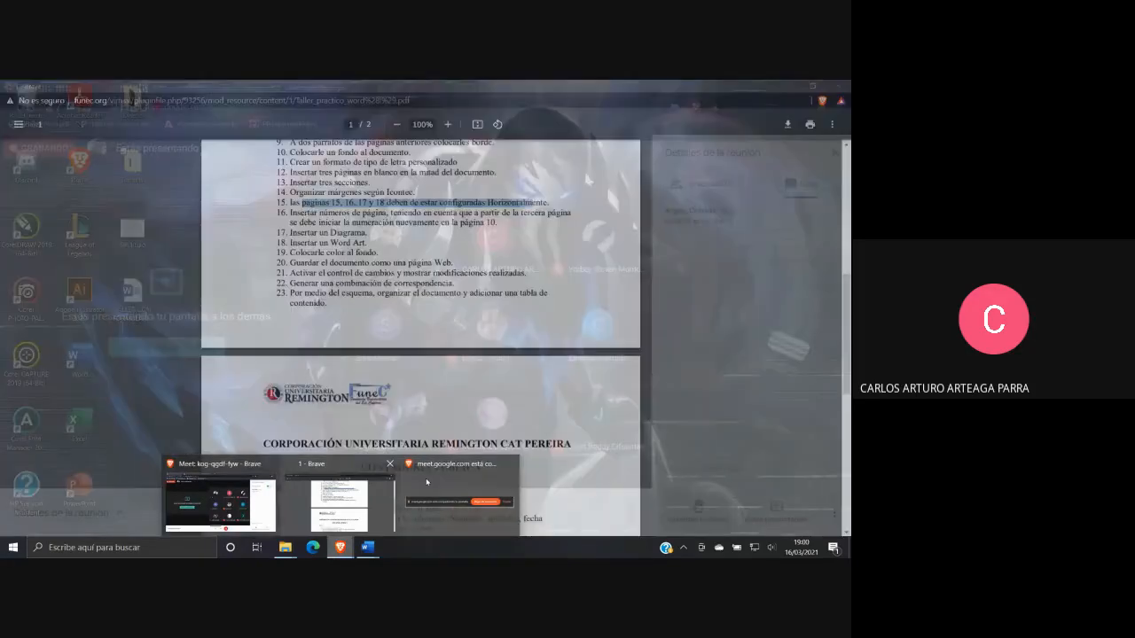
click(646, 407)
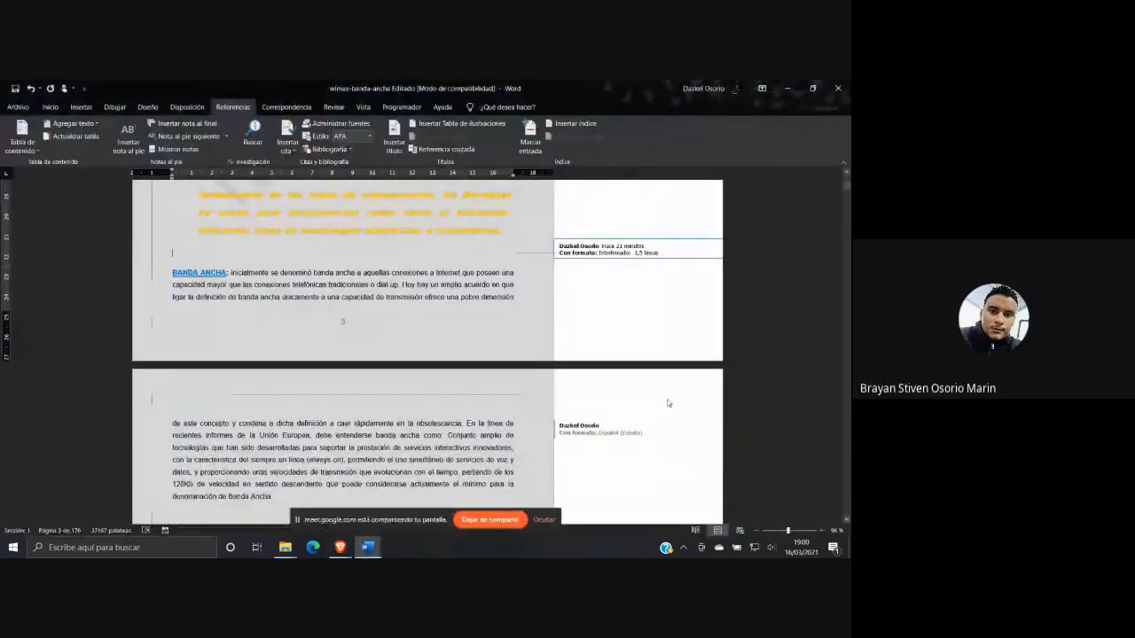
scroll(669, 404, down, 15)
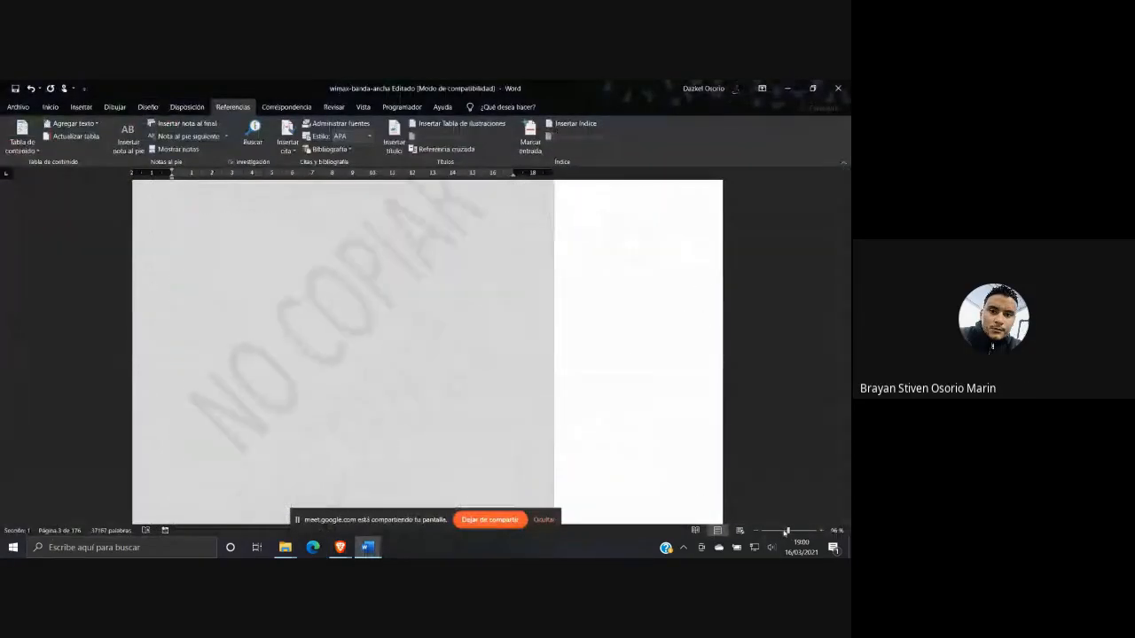
drag(785, 533, 781, 532)
drag(847, 189, 847, 206)
scroll(702, 292, down, 10)
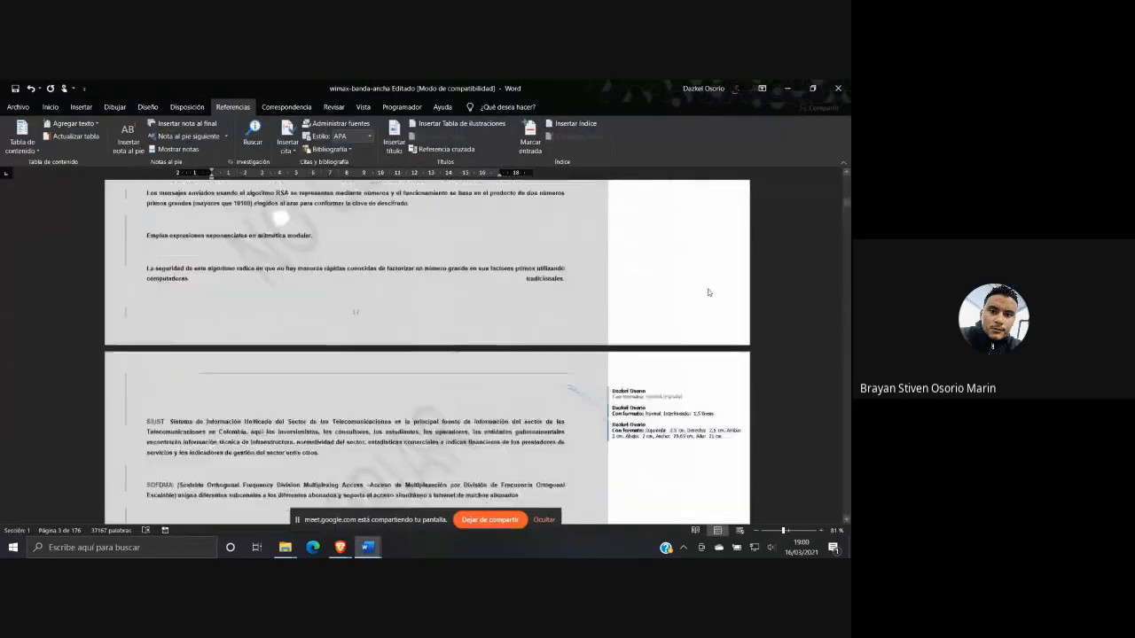
scroll(751, 296, down, 15)
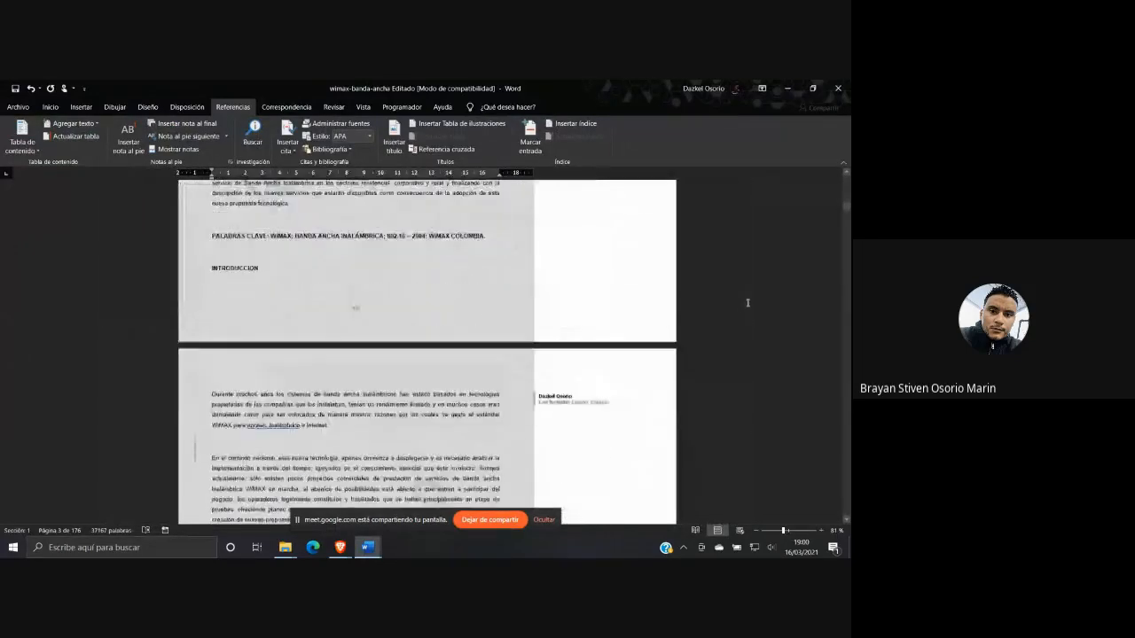
scroll(758, 382, down, 3)
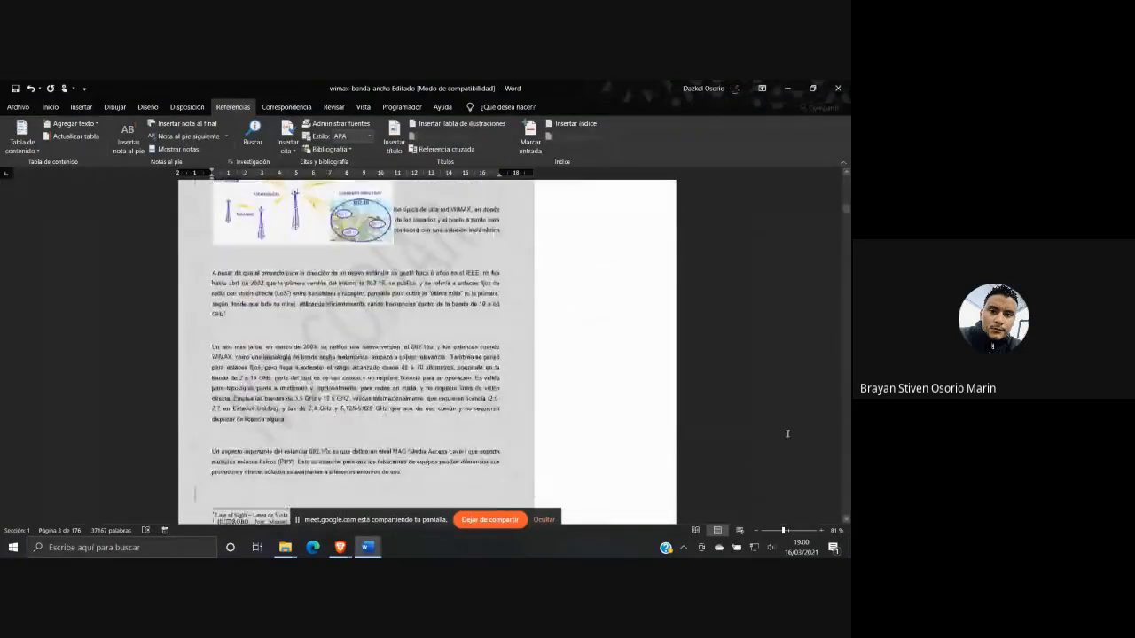
scroll(788, 433, down, 3)
ctrl+scroll(719, 431, down, 3)
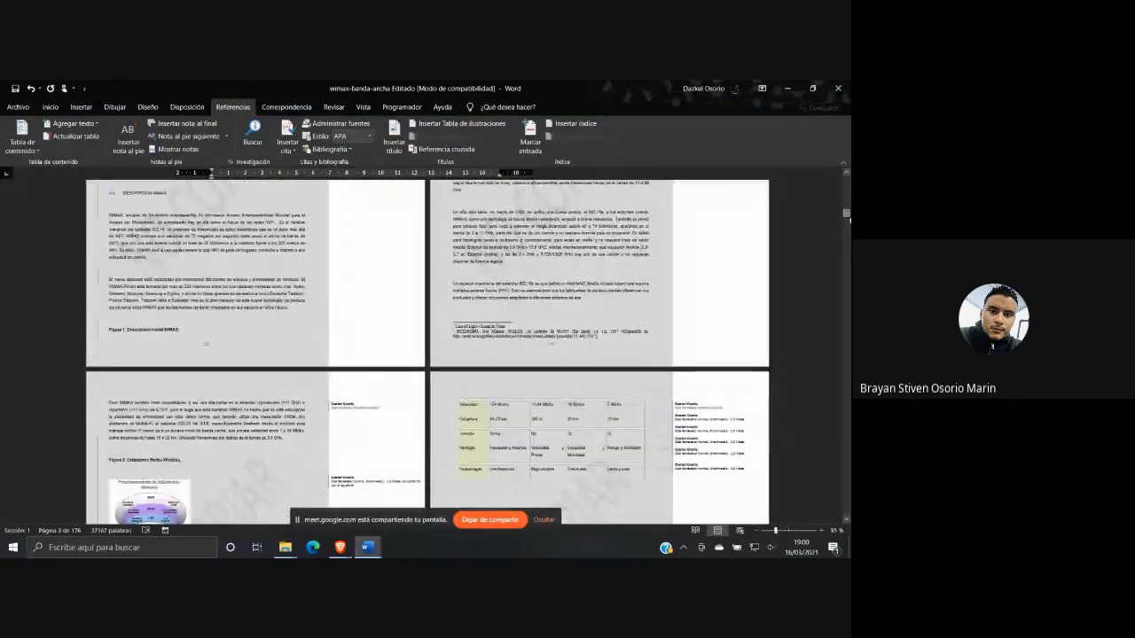
Return to the glossary page with the SmartArt hierarchy and the WordArt title
mouse_move(847, 214)
mouse_down()
mouse_move(847, 180)
mouse_move(848, 282)
mouse_move(846, 194)
mouse_up()
scroll(232, 252, up, 2)
scroll(231, 251, up, 2)
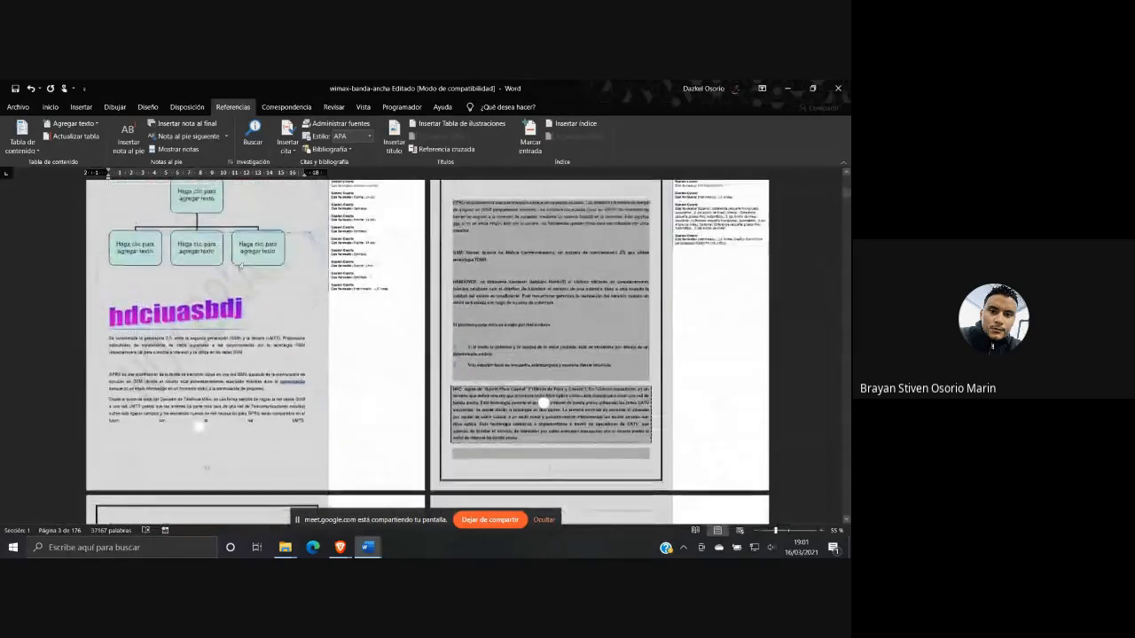
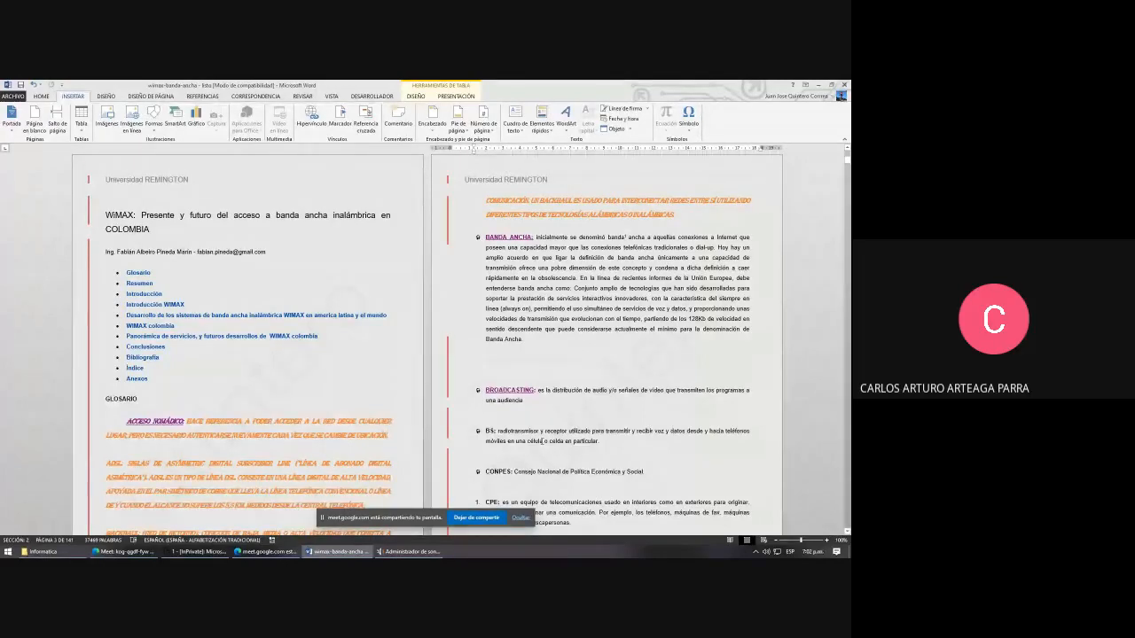
Examine the glossary pages, checking the tree page borders, the bulleted and numbered lists, the footnote and the shaded paragraph
scroll(497, 344, down, 5)
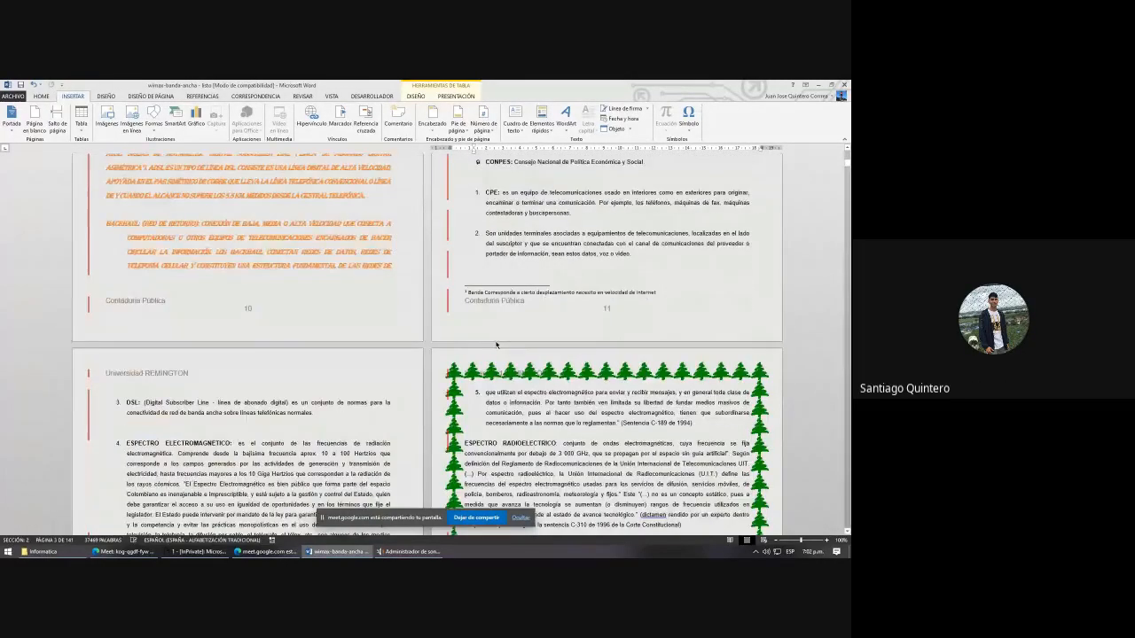
scroll(497, 344, down, 4)
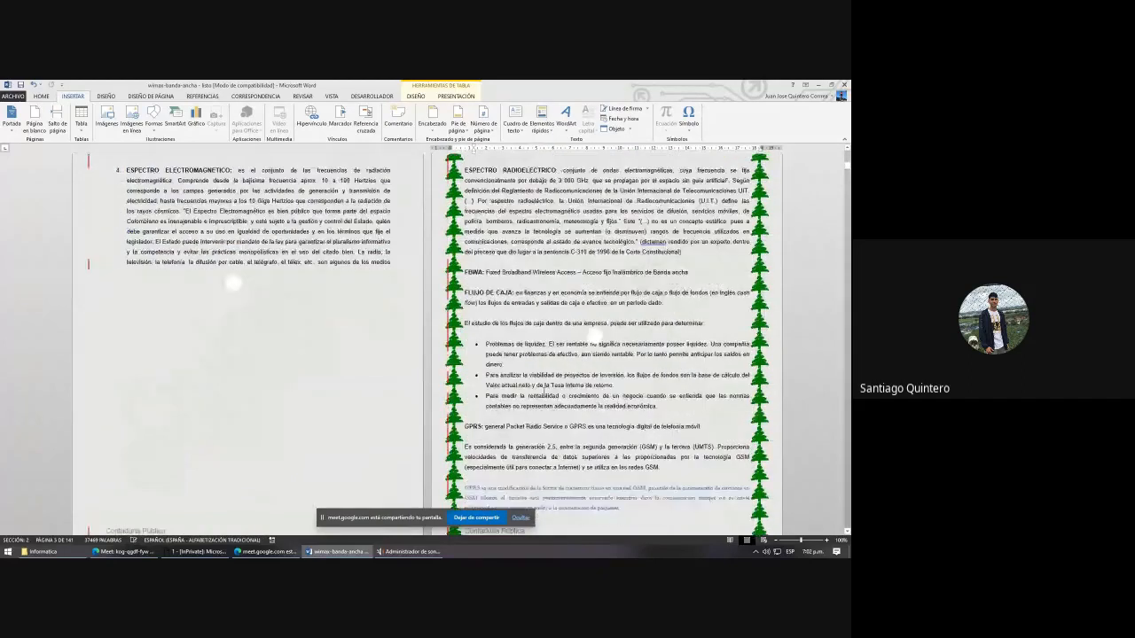
scroll(790, 307, up, 3)
scroll(790, 308, down, 1)
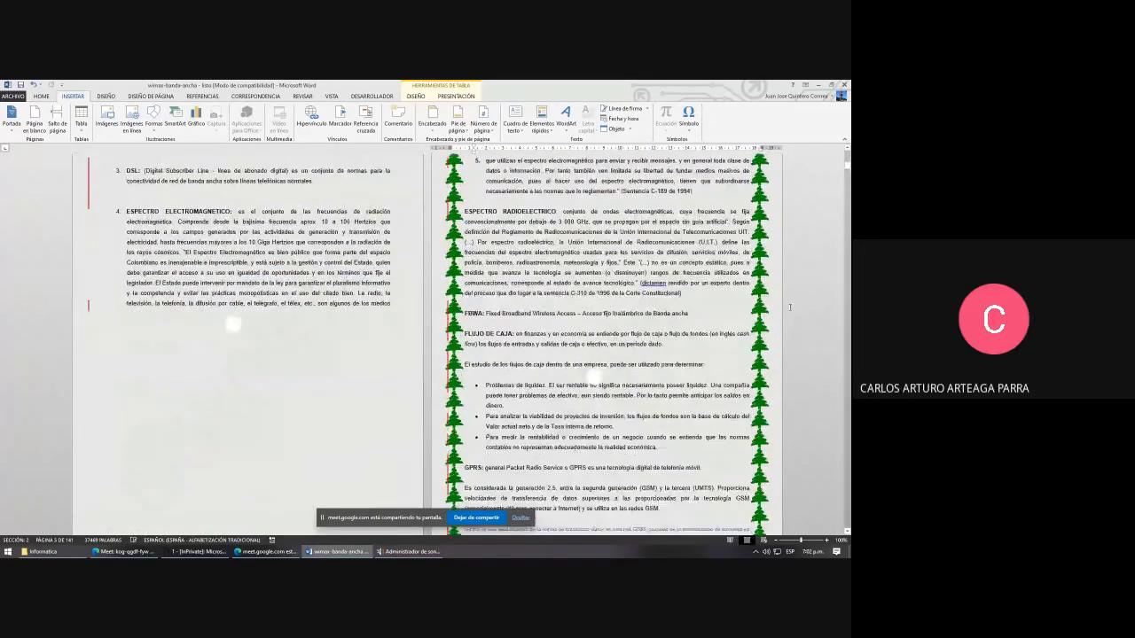
scroll(790, 308, down, 10)
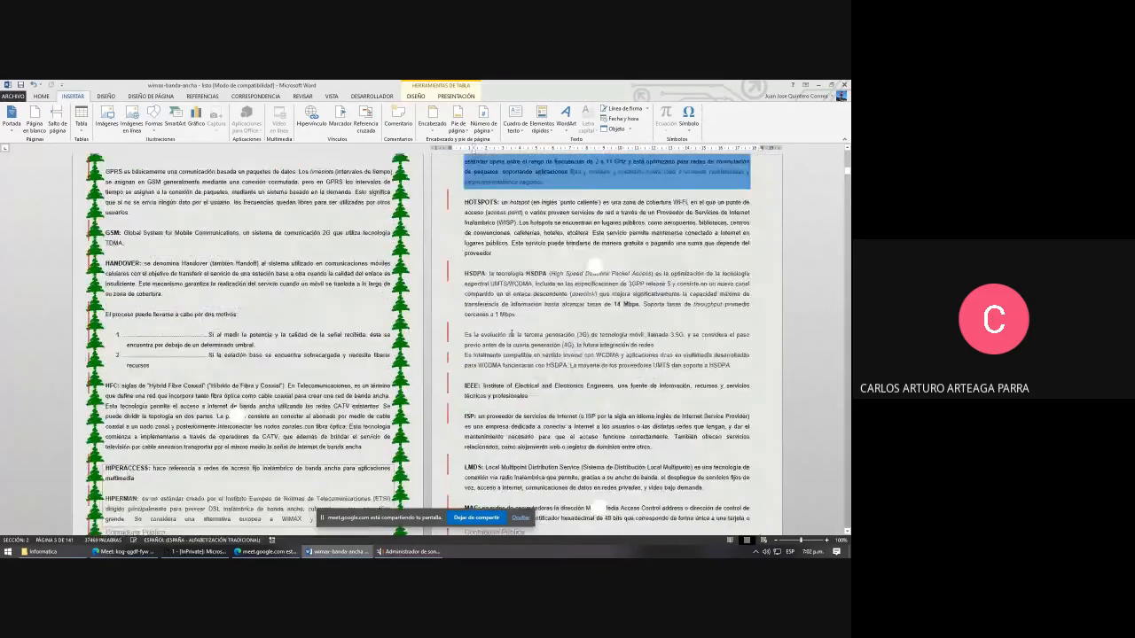
scroll(429, 327, down, 4)
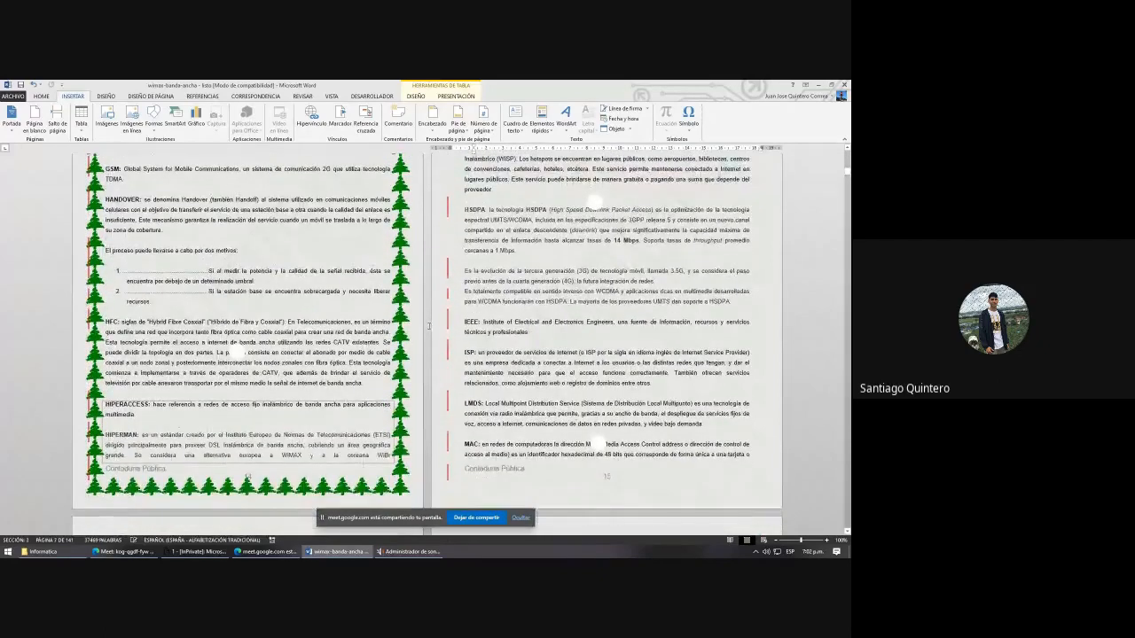
scroll(429, 327, up, 3)
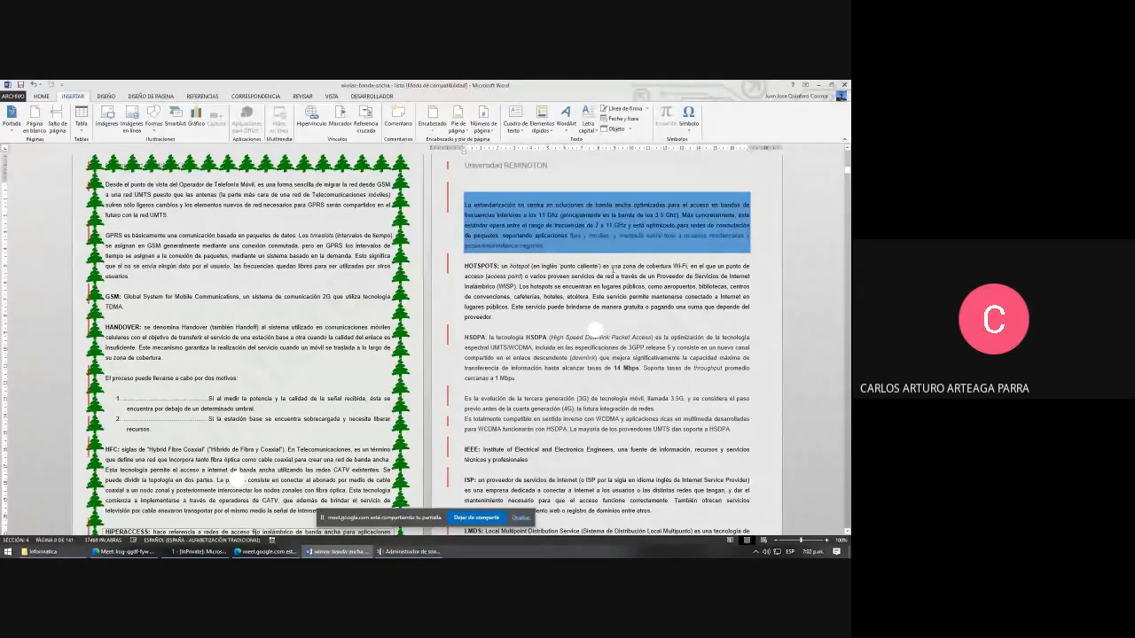
scroll(74, 245, up, 6)
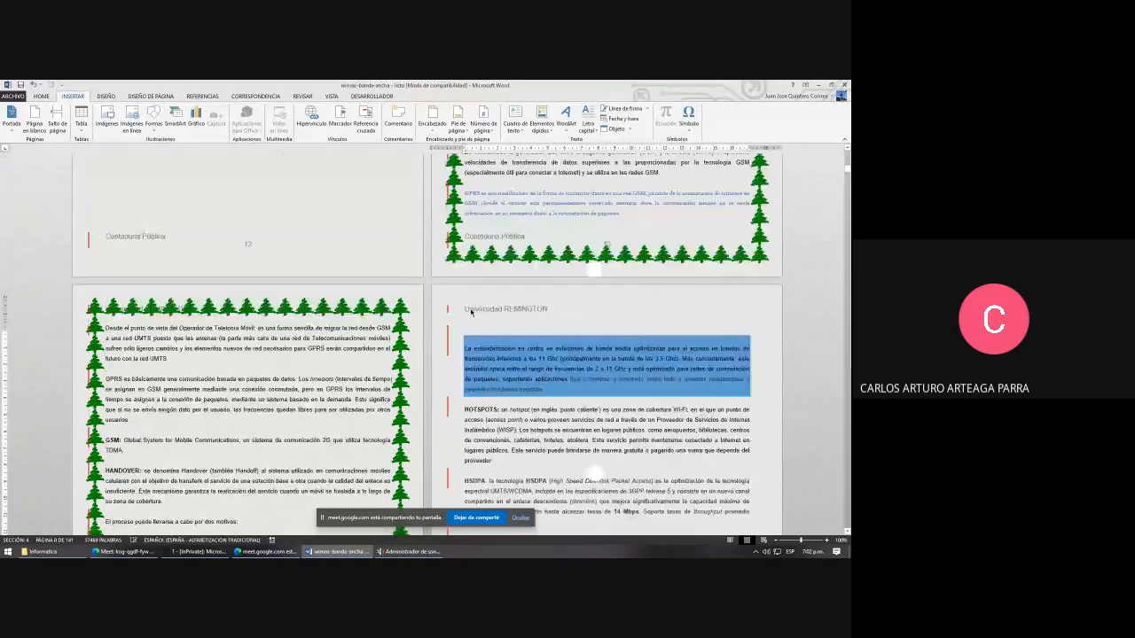
scroll(75, 245, up, 12)
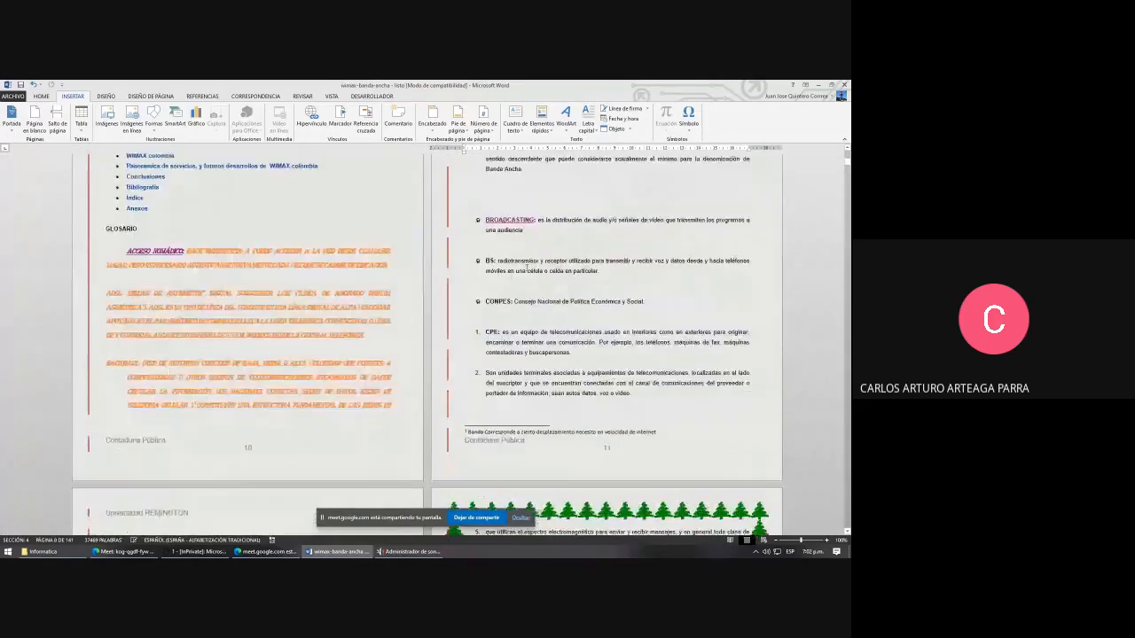
Check the indentation of the ACCESO NOMÁDICO, BACKHAUL and ADSL paragraphs in the glossary
click(119, 267)
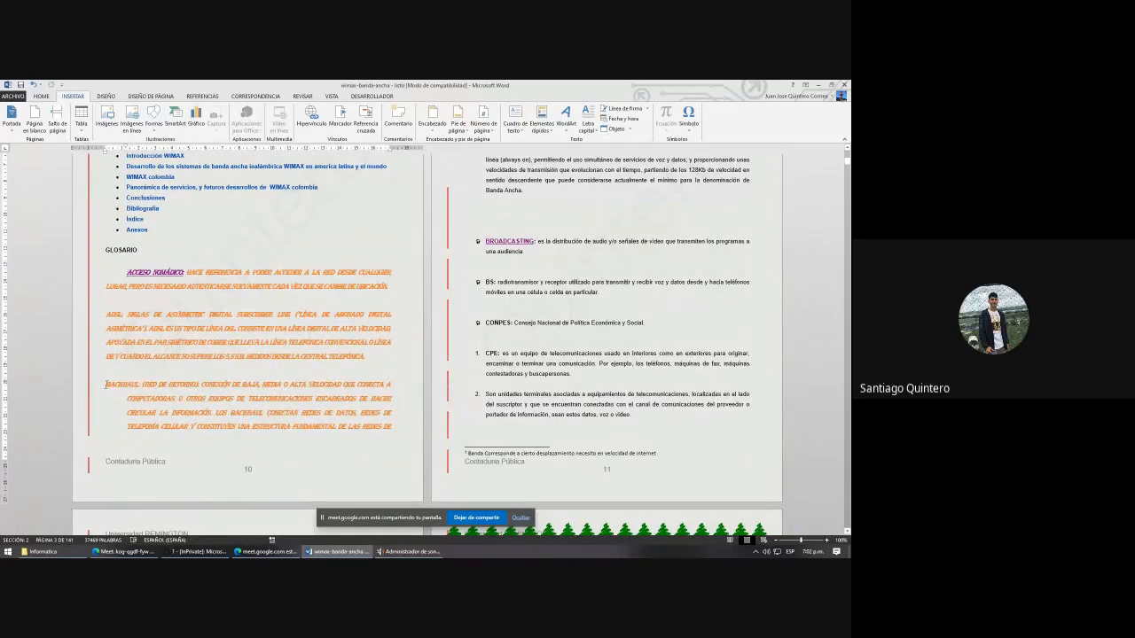
click(106, 384)
click(107, 315)
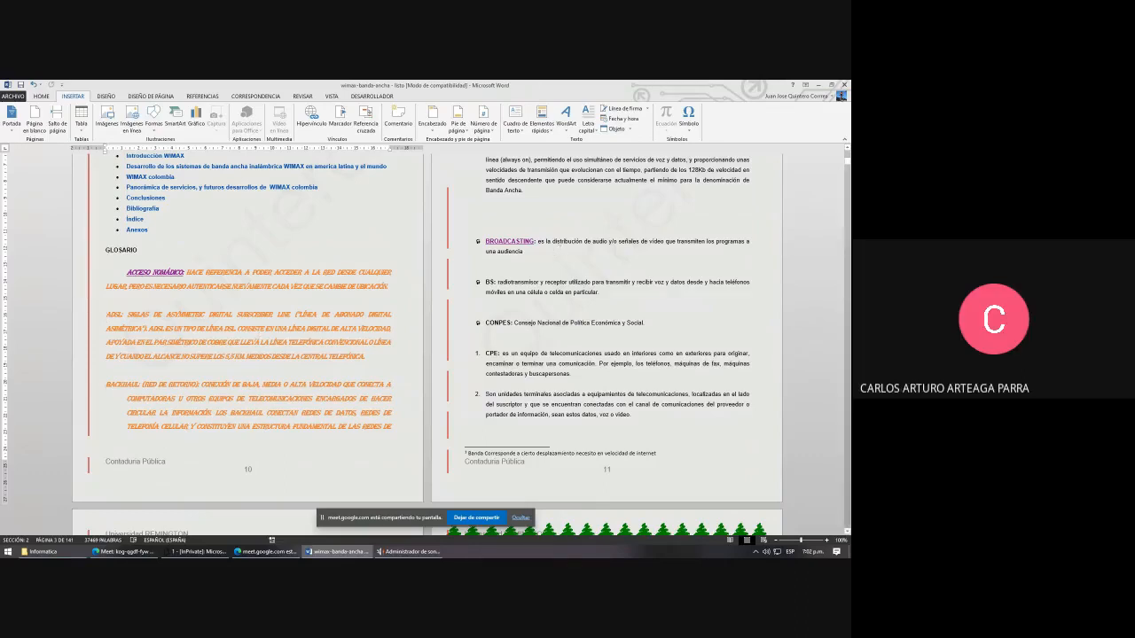
Inspect the Edad average in the employee table at the document's end and accept its =AVERAGE(ABOVE) formula
drag(847, 163, 847, 527)
scroll(580, 269, up, 3)
scroll(580, 269, up, 2)
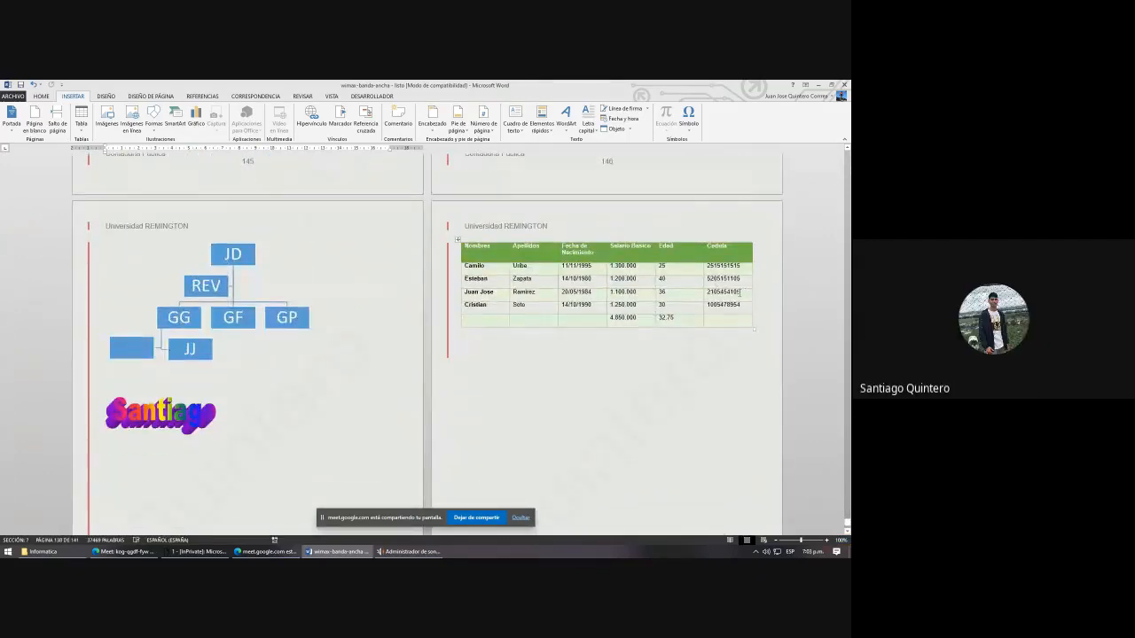
drag(676, 318, 657, 321)
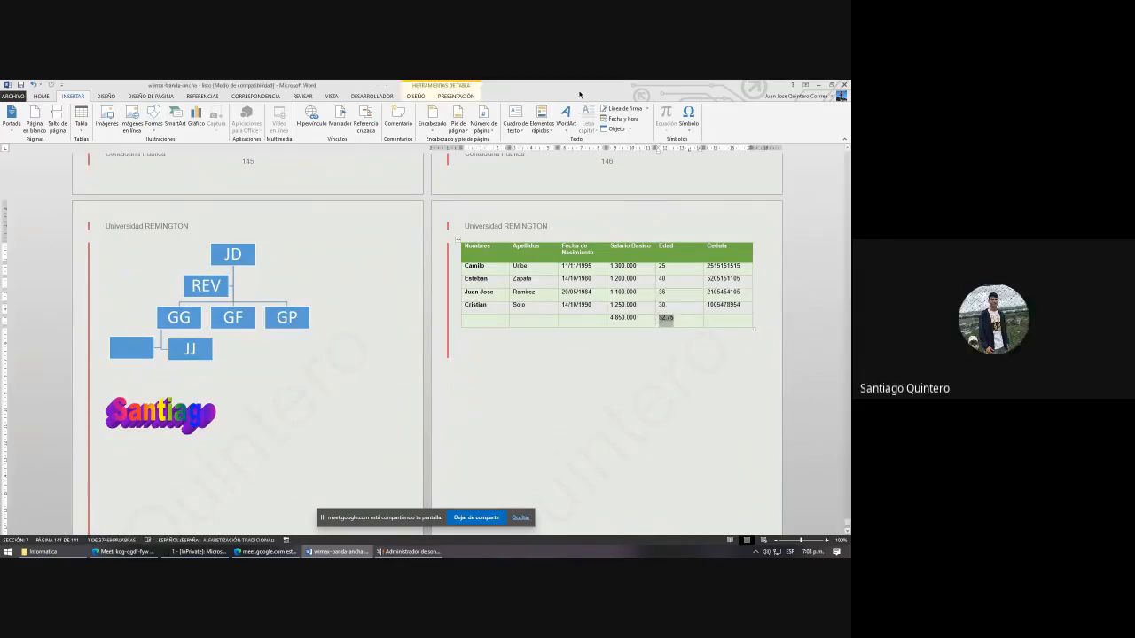
click(456, 96)
click(660, 117)
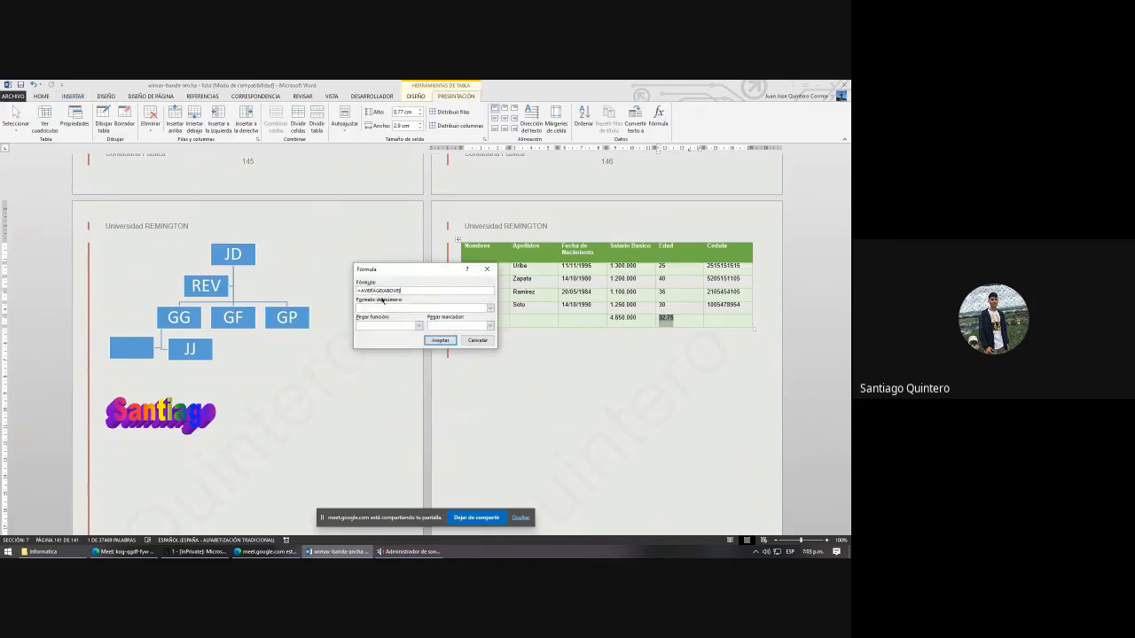
click(441, 340)
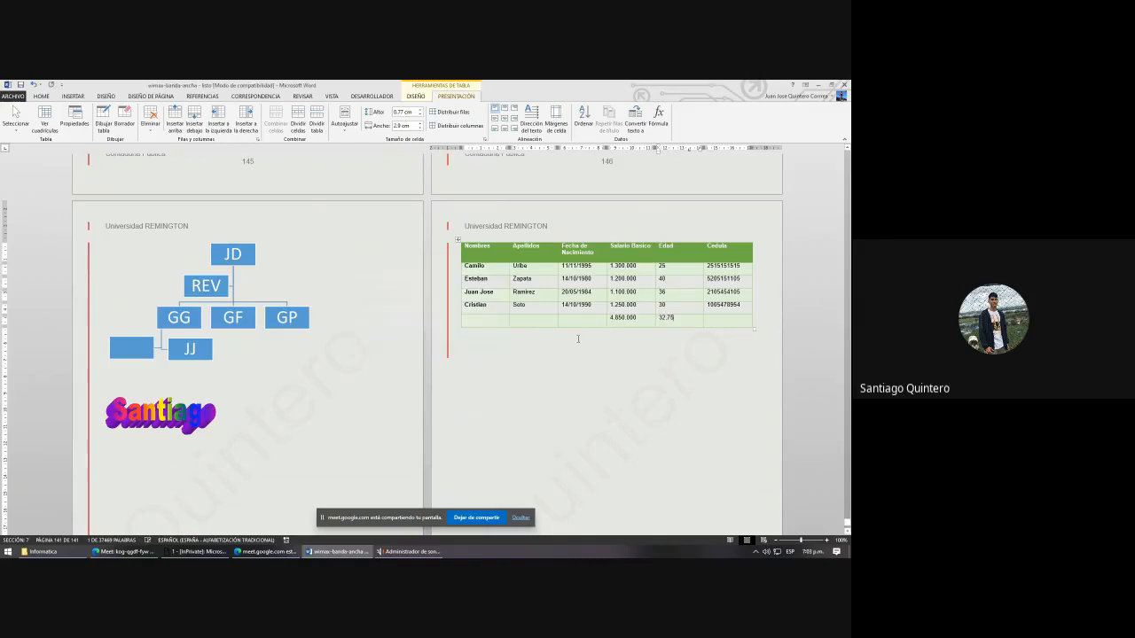
Inspect the total cell of the Salario Basico column in the same table
double_click(638, 319)
right_click(640, 317)
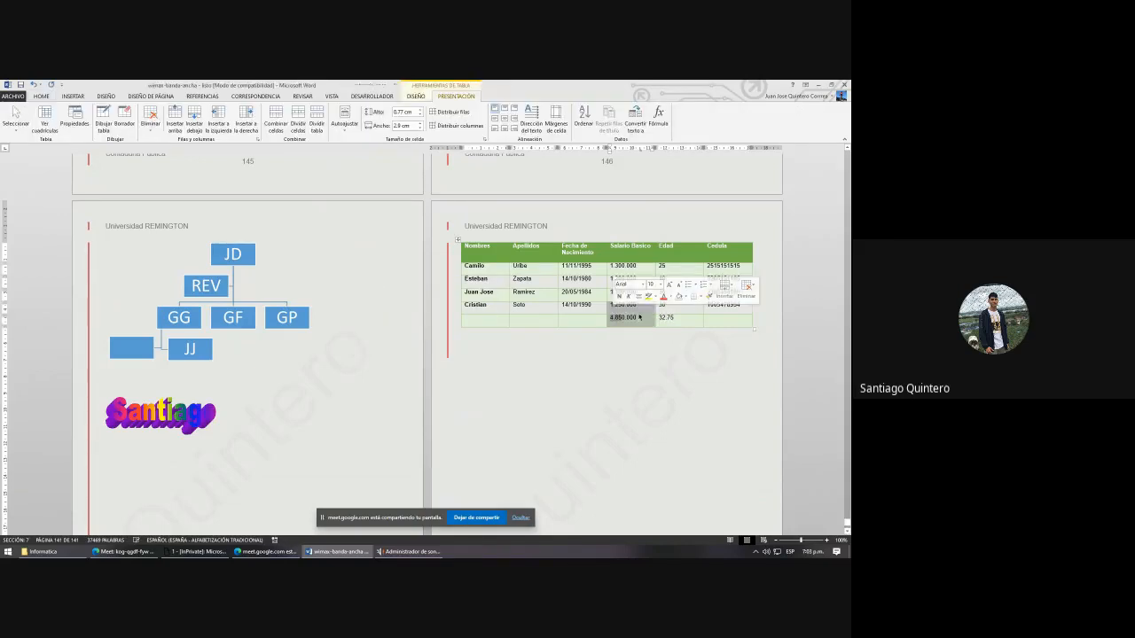
click(637, 318)
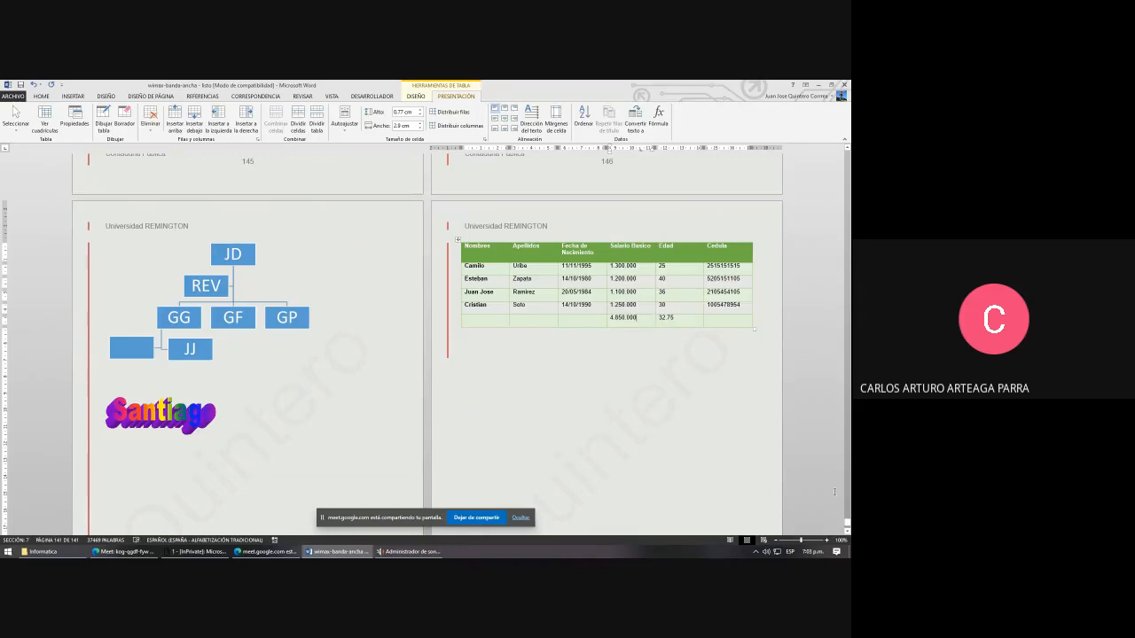
Examine the WiMAX system, applications and standards pages, checking where the landscape section begins and ends
drag(847, 523, 850, 196)
scroll(423, 320, down, 10)
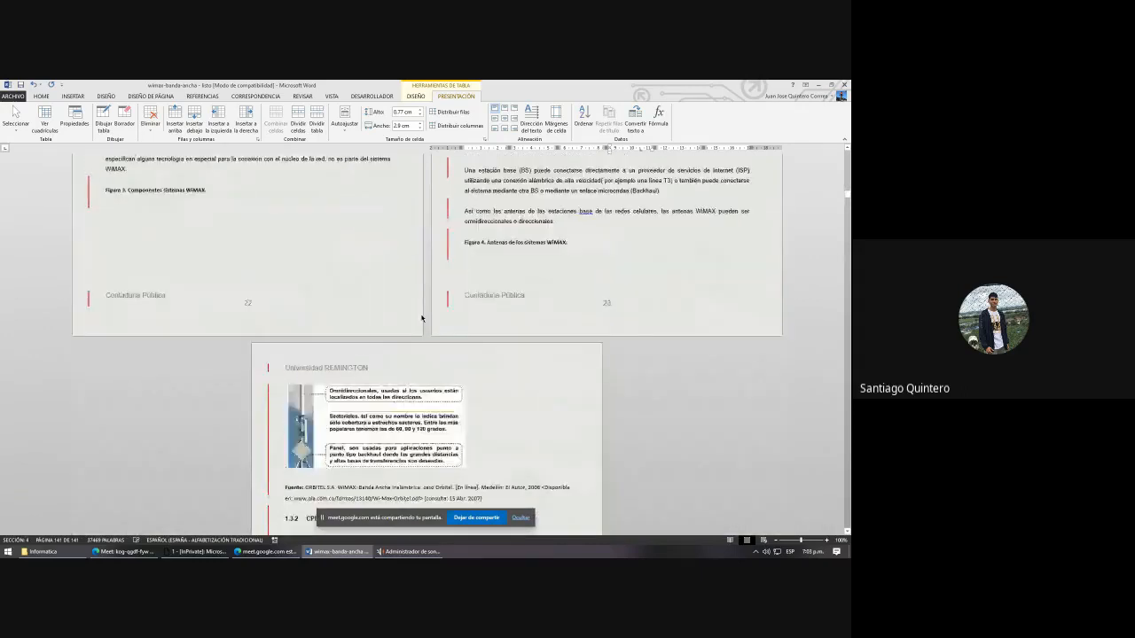
scroll(417, 317, down, 7)
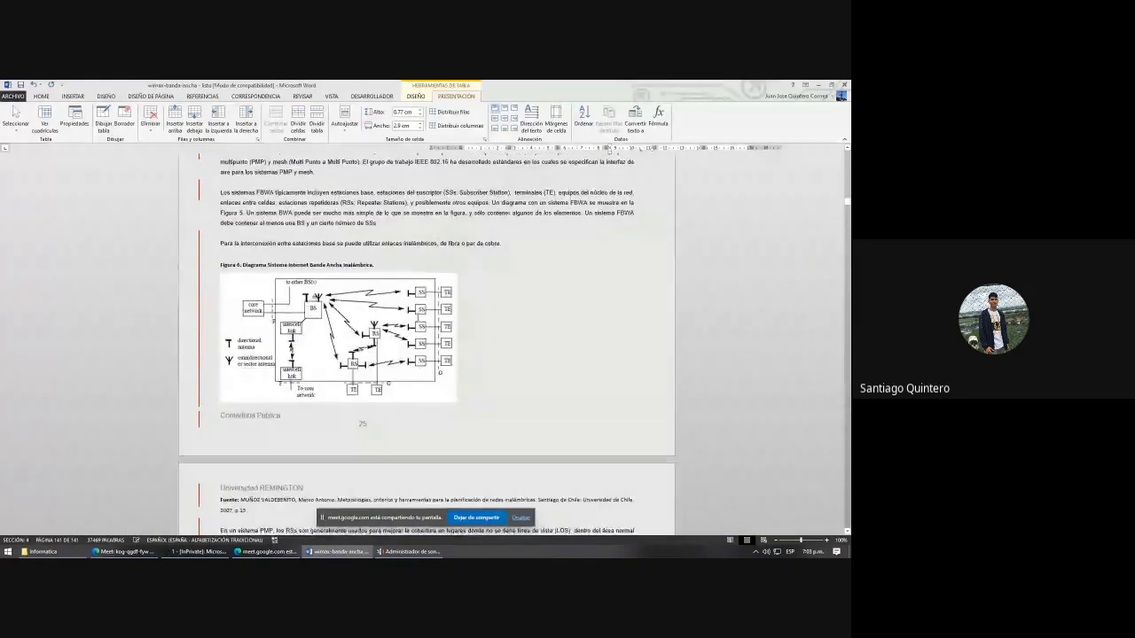
scroll(494, 266, down, 8)
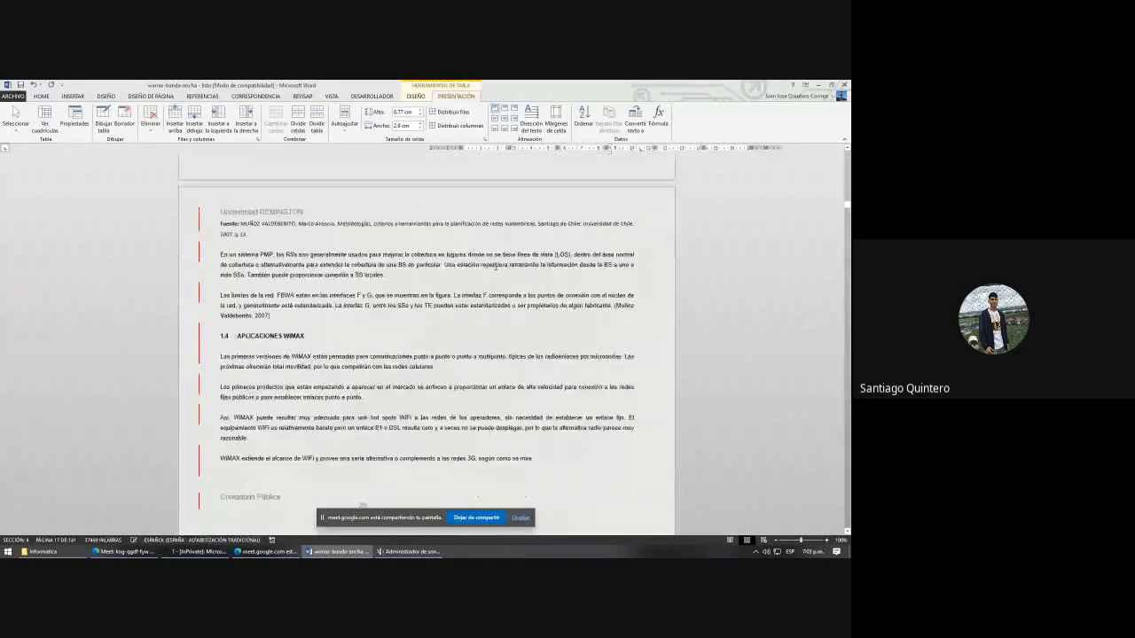
scroll(495, 266, down, 8)
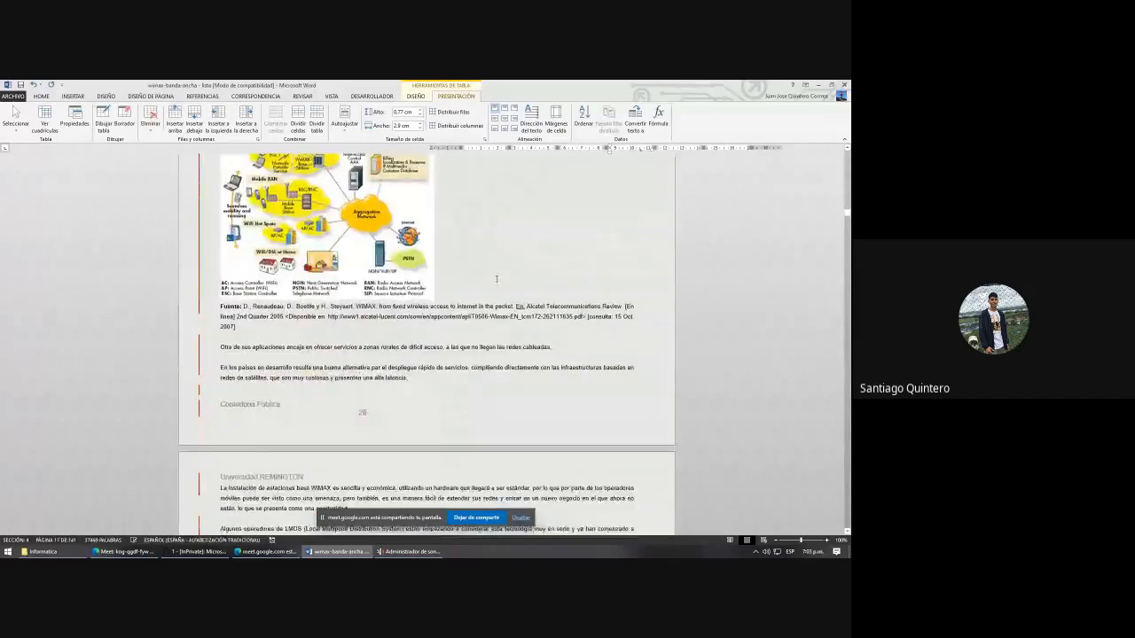
scroll(496, 280, down, 8)
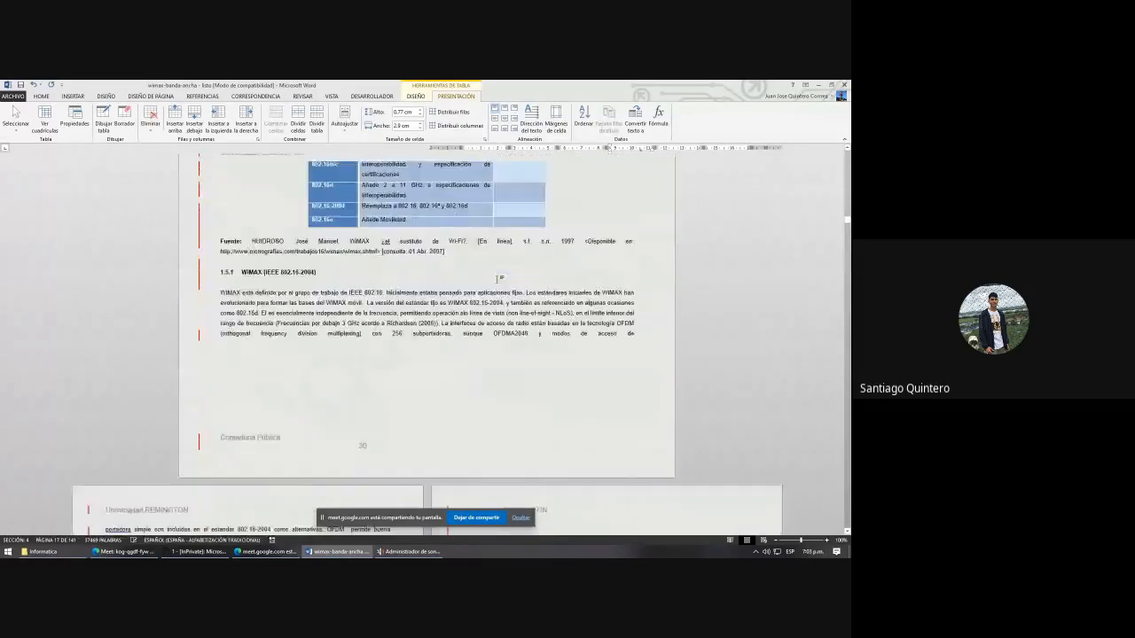
scroll(498, 280, down, 3)
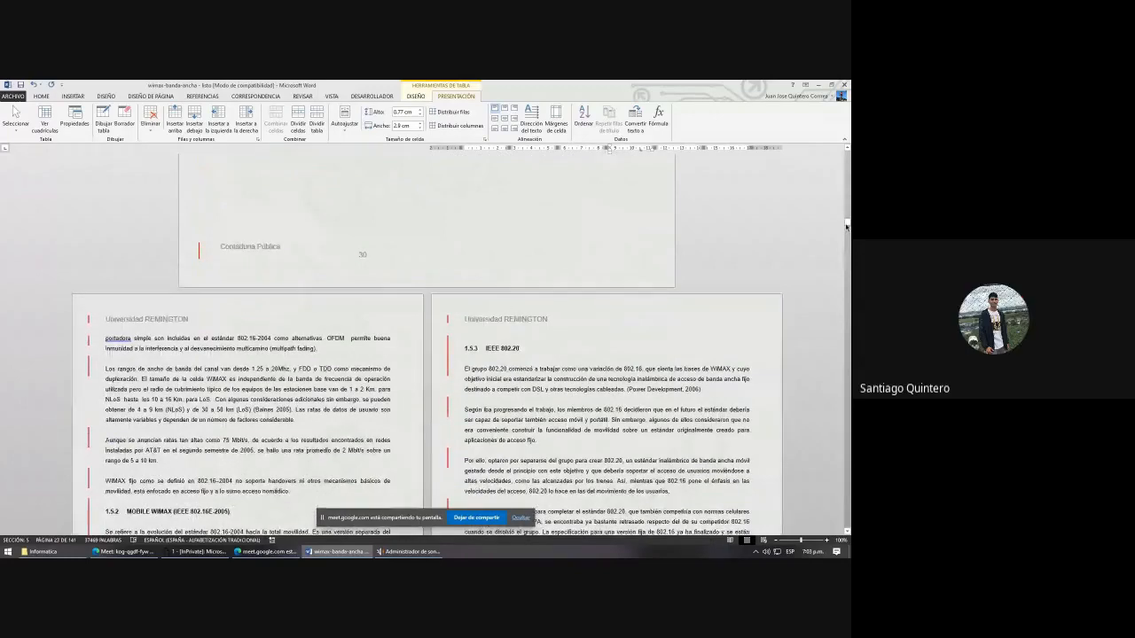
Test the opening list's hyperlink to "Panorámica de servicios, y futuros desarrollos de WIMAX colombia" and the link on that section's heading
drag(848, 222, 845, 166)
scroll(510, 312, up, 4)
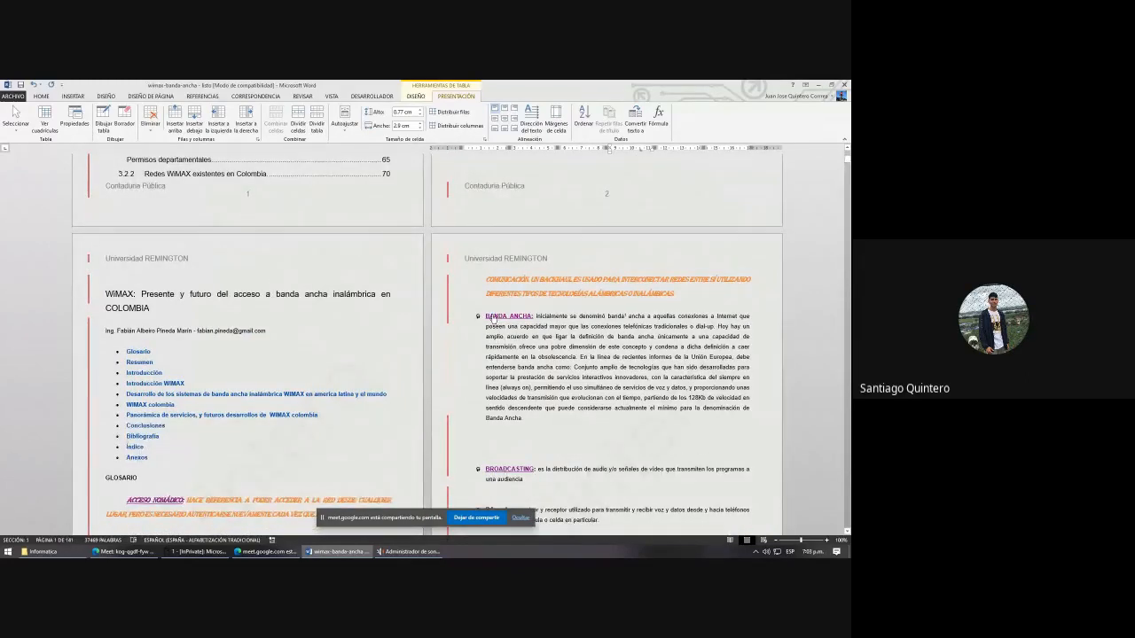
scroll(491, 317, down, 1)
ctrl+click(222, 385)
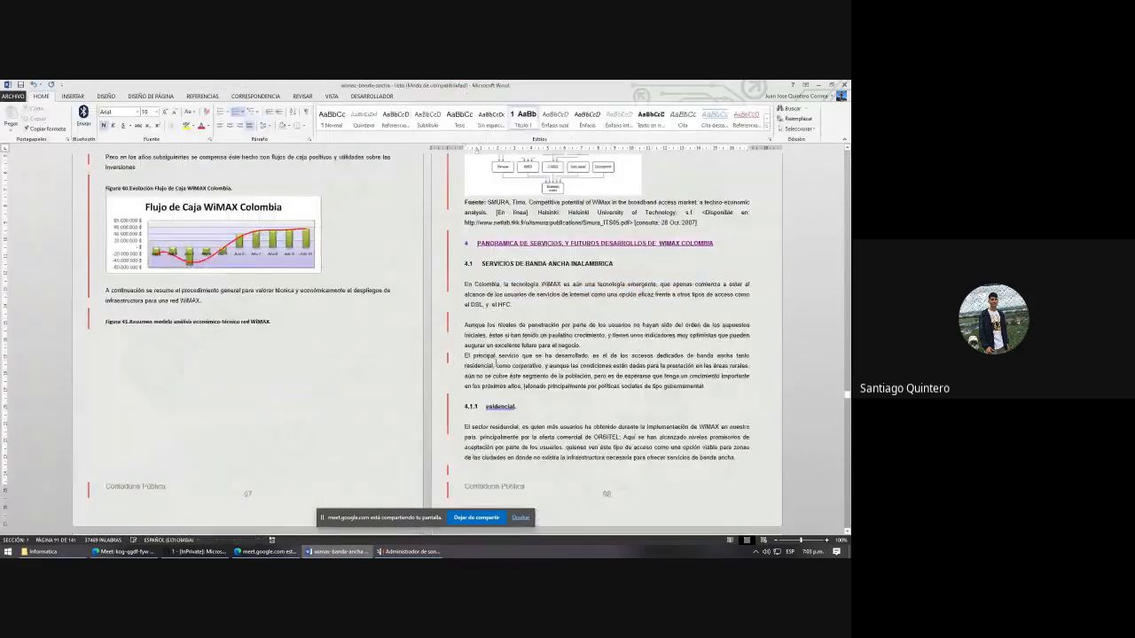
ctrl+click(492, 244)
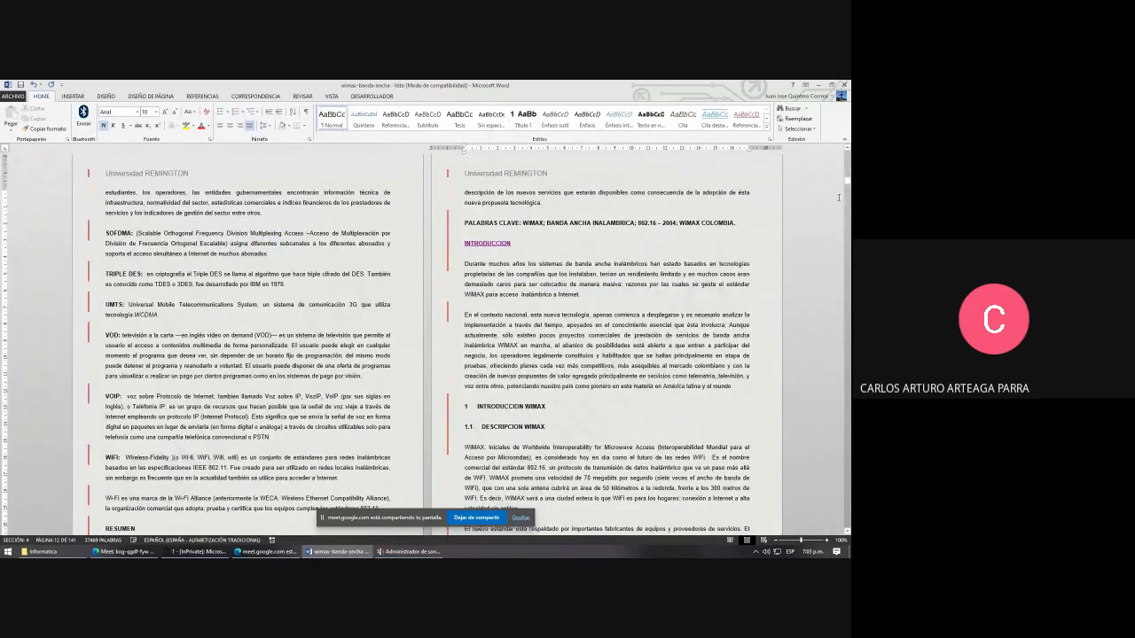
Examine the table of contents, the linked section list and the first glossary pages with their page numbers and footnote
scroll(847, 179, up, 2)
drag(847, 180, 846, 157)
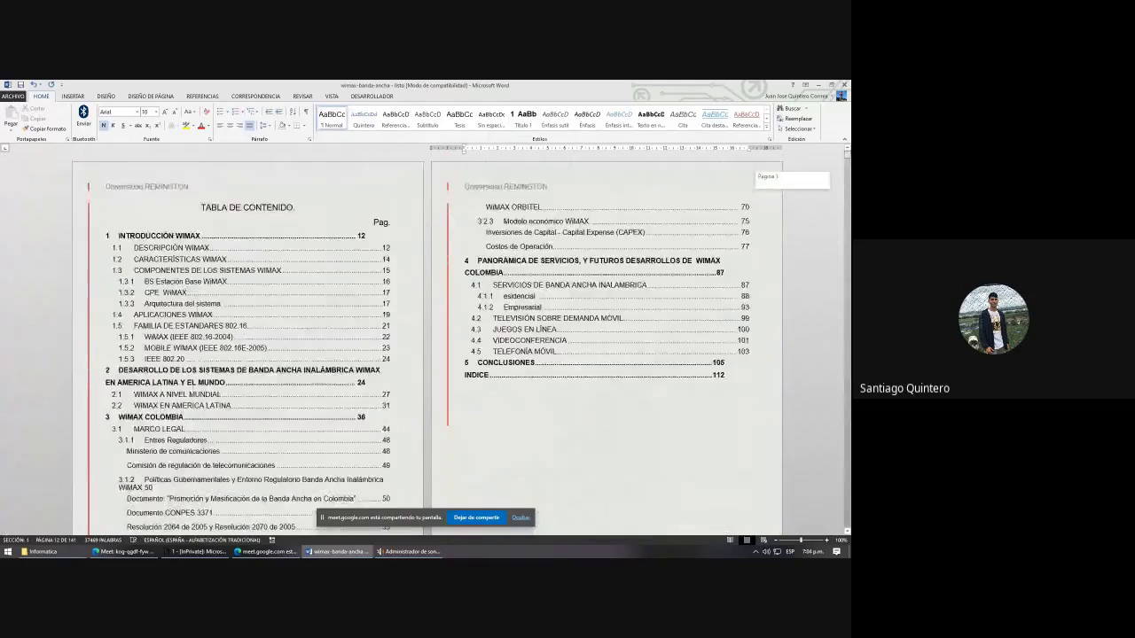
scroll(598, 308, down, 9)
scroll(599, 309, down, 5)
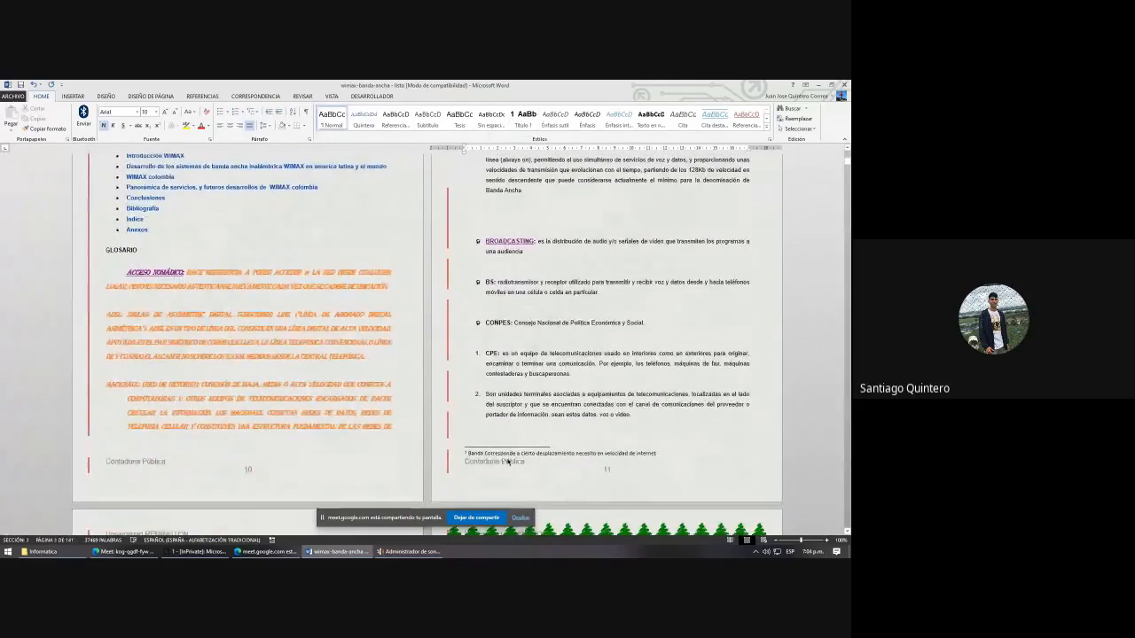
scroll(564, 382, up, 3)
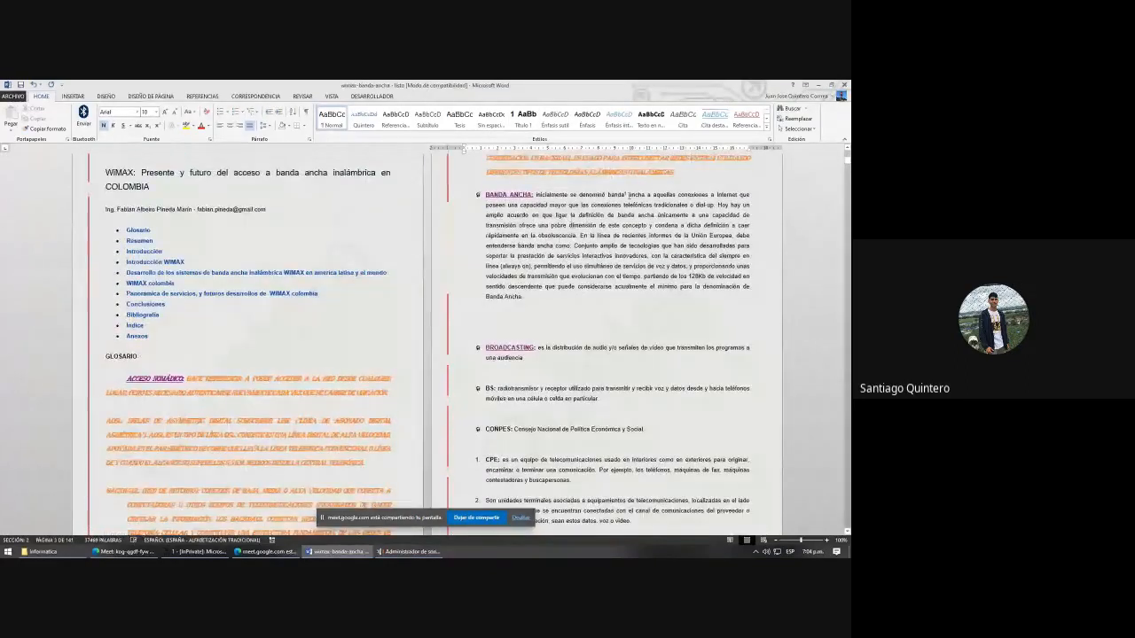
scroll(612, 193, down, 6)
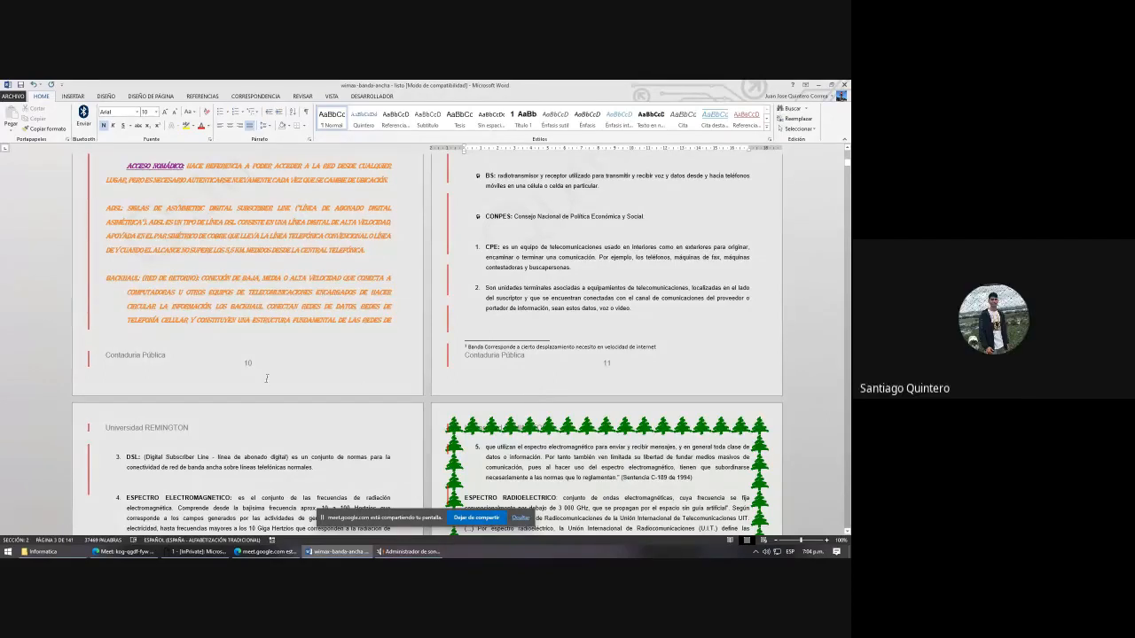
scroll(266, 378, up, 3)
scroll(264, 380, up, 5)
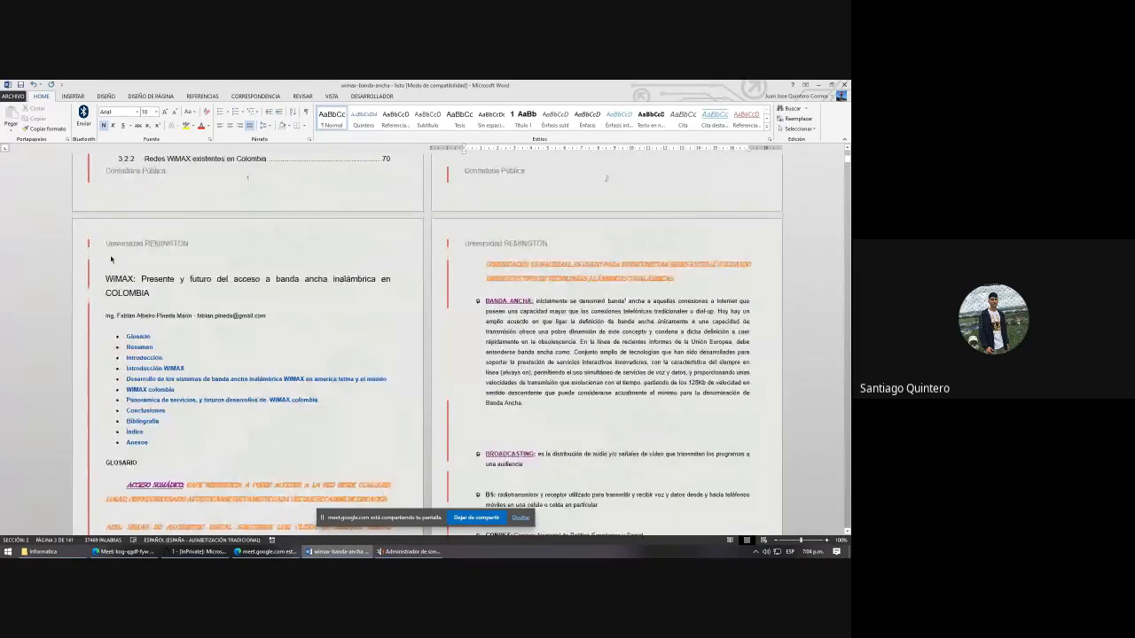
scroll(175, 253, down, 7)
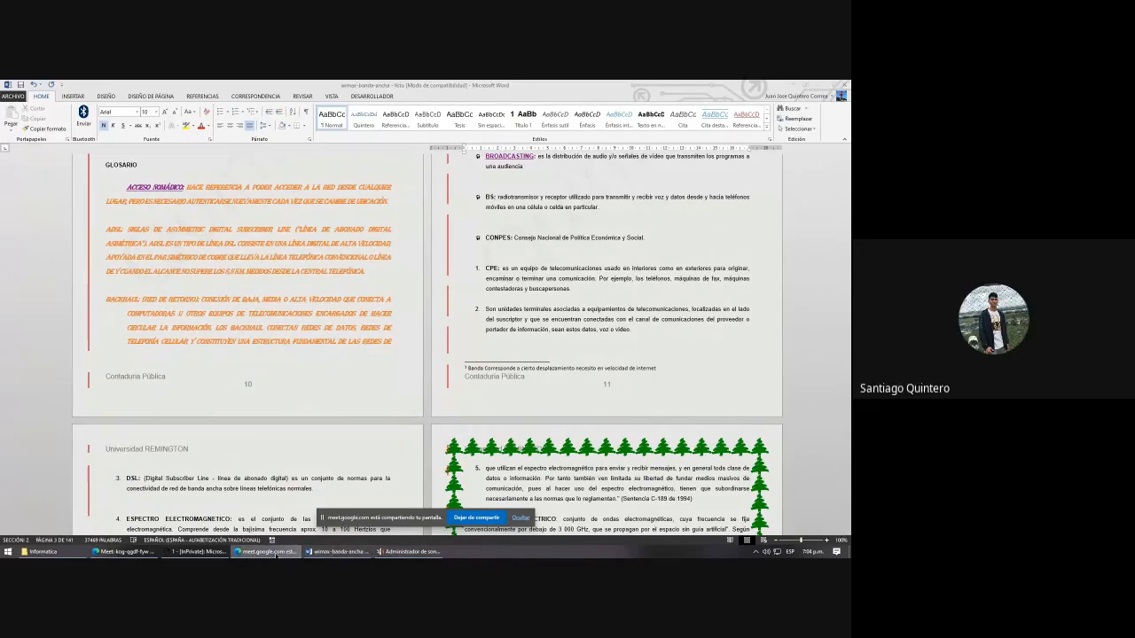
Stop sharing the reviewed document and bring the PARCIAL Word document to the front in the new presentation
click(477, 517)
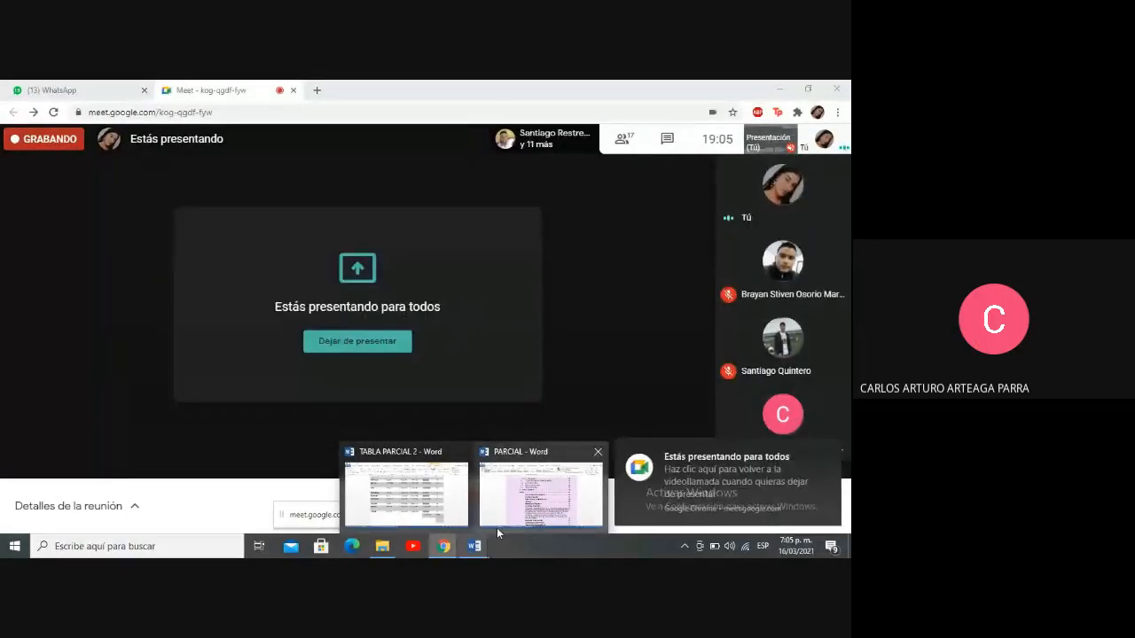
mouse_move(496, 528)
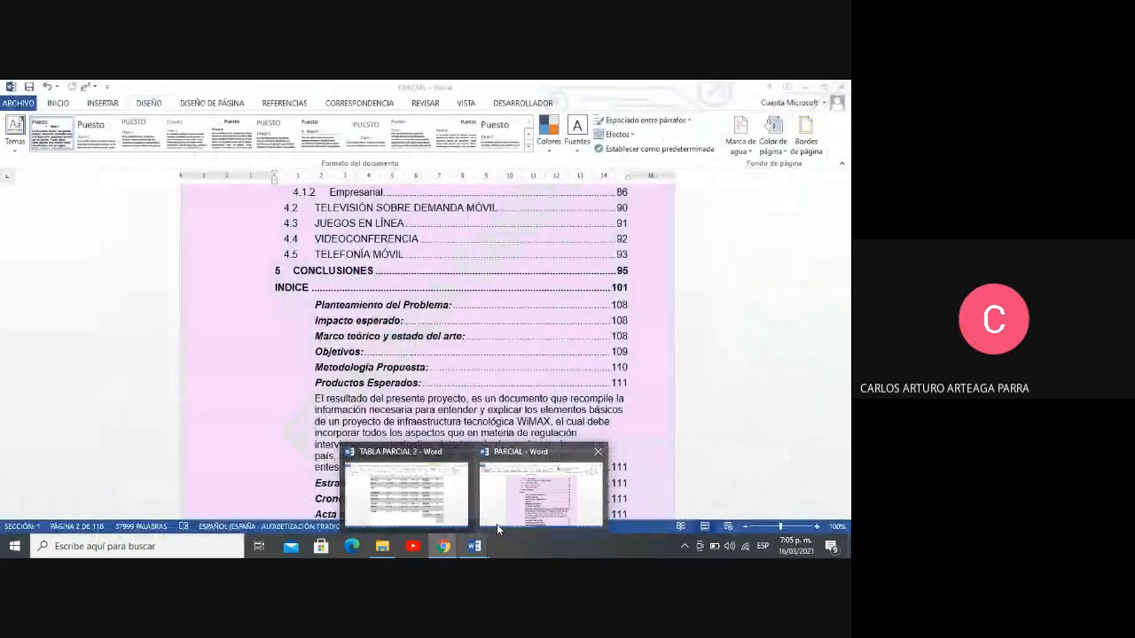
click(497, 524)
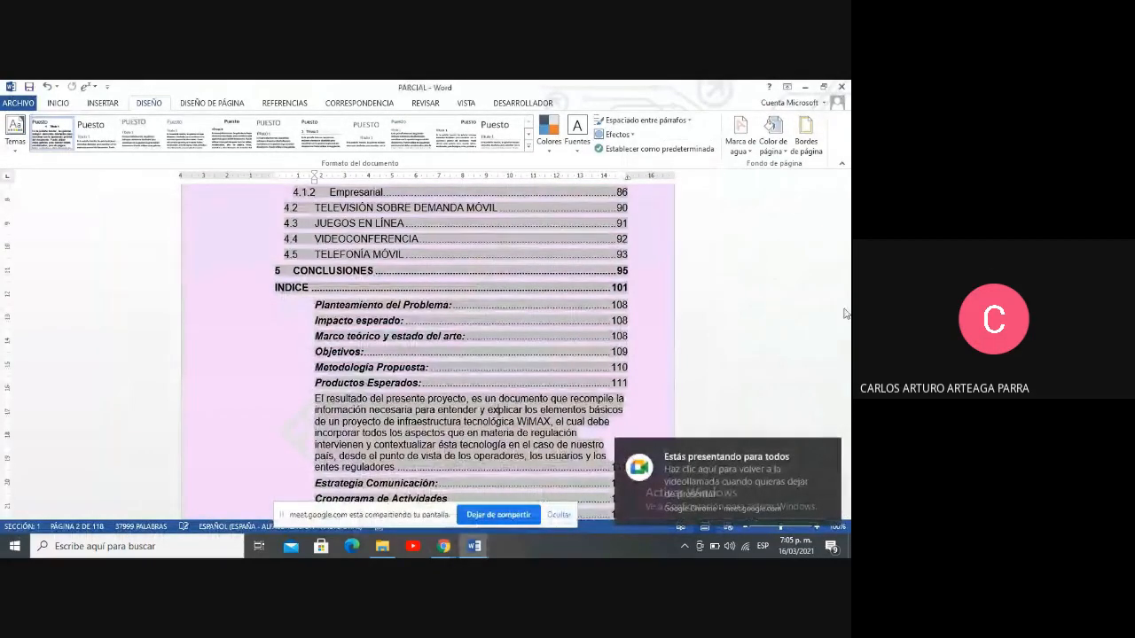
Examine the table of contents of the PARCIAL document from the index entries back up to section 1.4, with its headers, footers and page colour
click(845, 176)
click(845, 177)
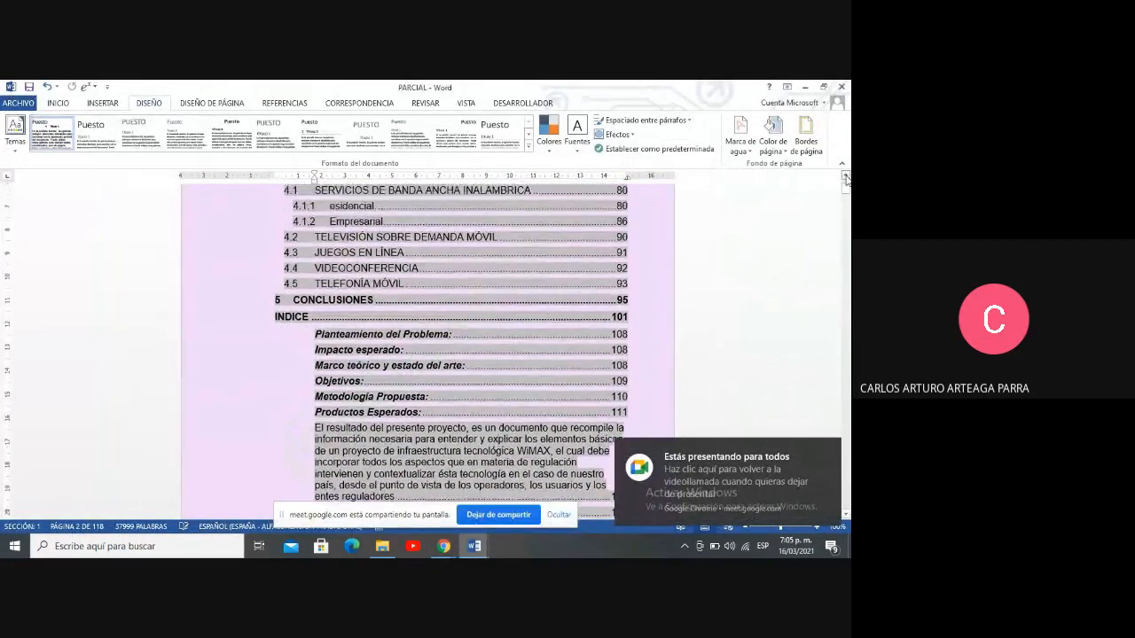
click(845, 177)
click(845, 176)
click(845, 177)
click(845, 177)
click(845, 176)
click(846, 176)
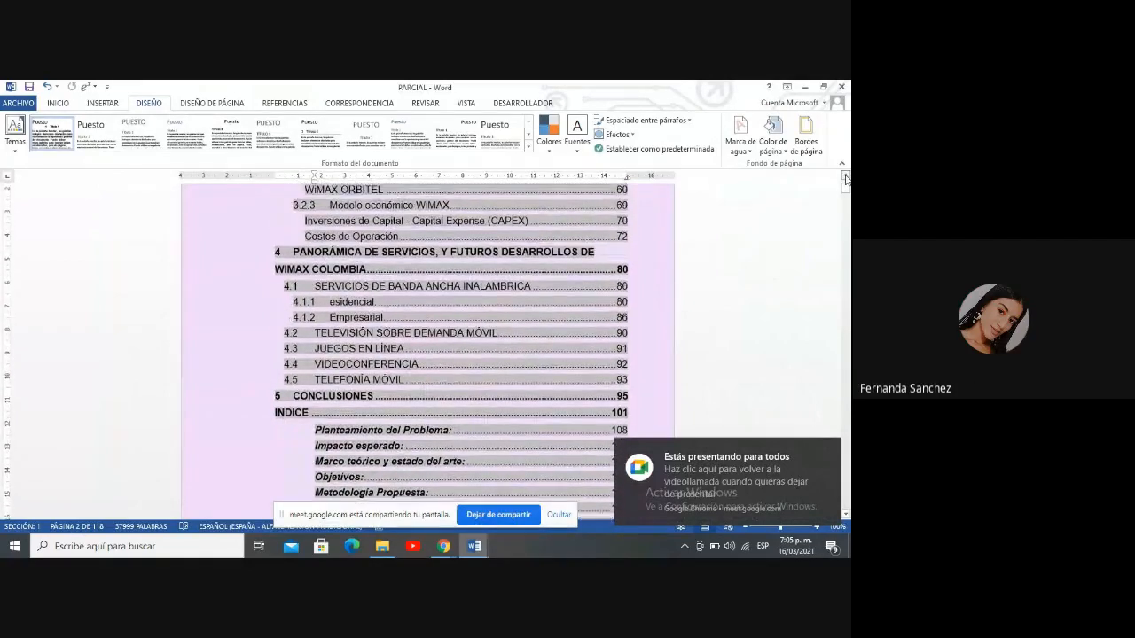
click(846, 178)
click(846, 178)
click(846, 179)
click(846, 178)
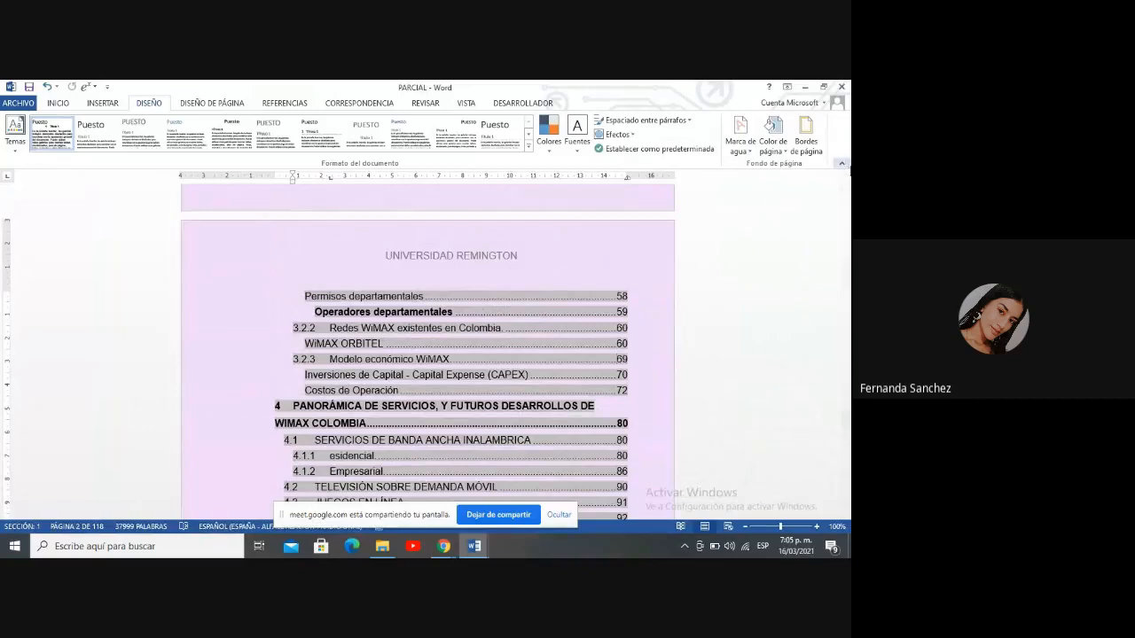
click(847, 176)
click(847, 176)
click(847, 177)
click(847, 177)
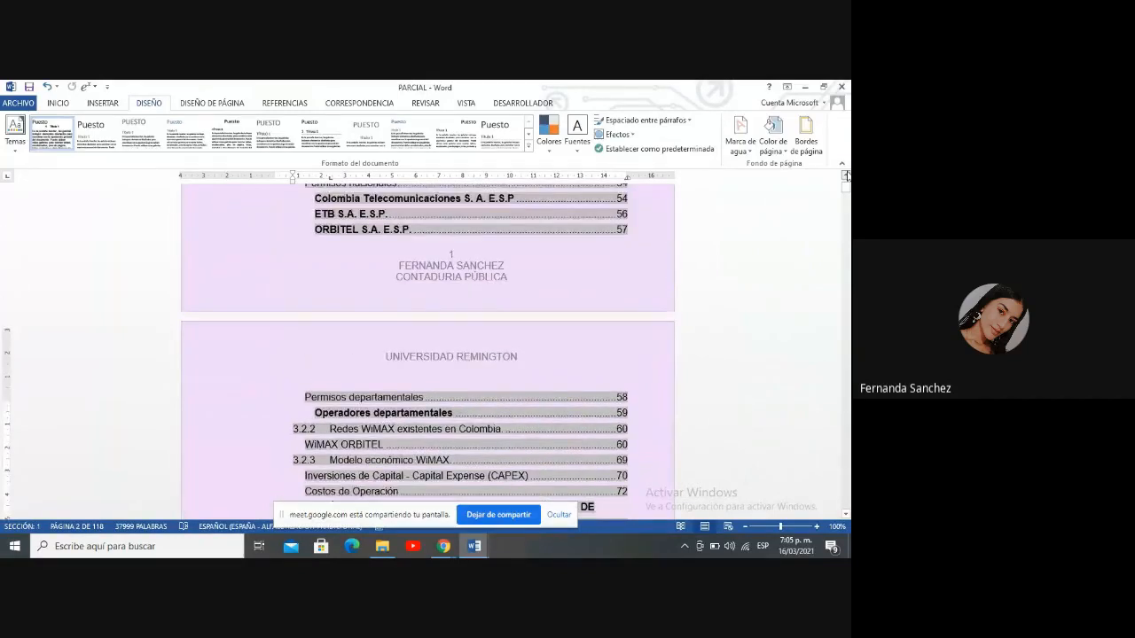
click(846, 176)
click(847, 177)
click(847, 176)
click(847, 177)
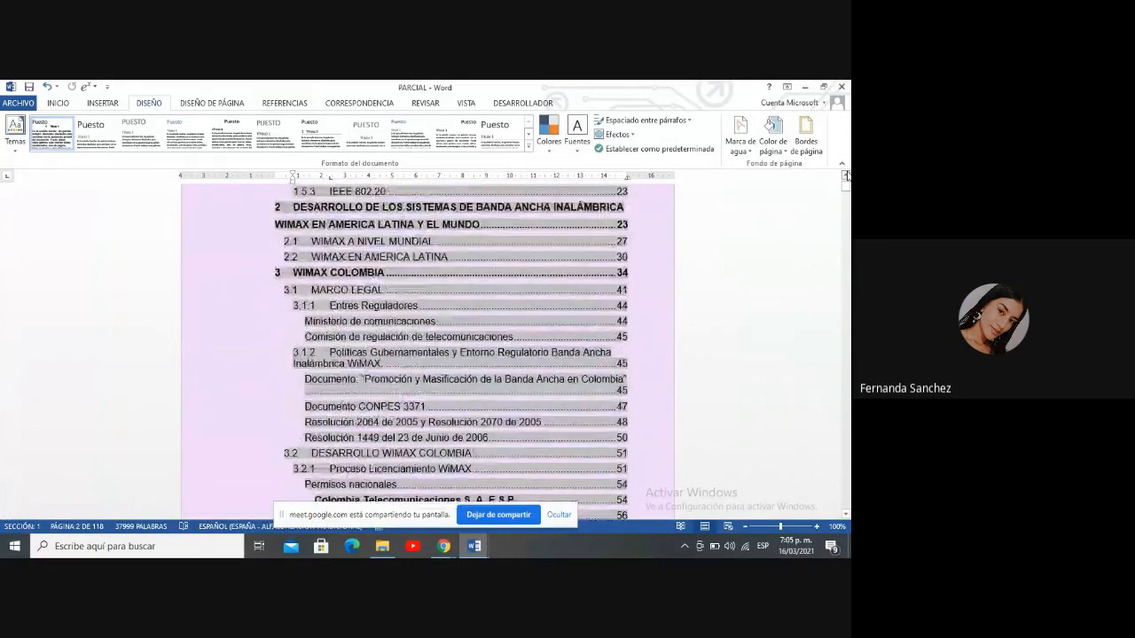
click(847, 176)
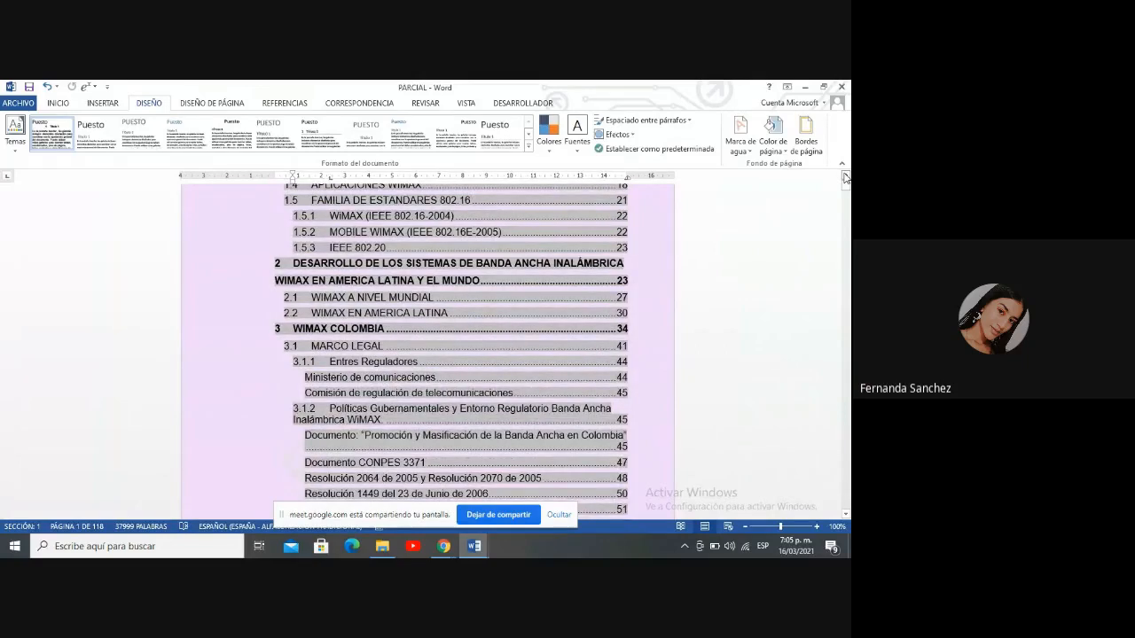
Look through the page layout and document design options of the PARCIAL document
click(229, 104)
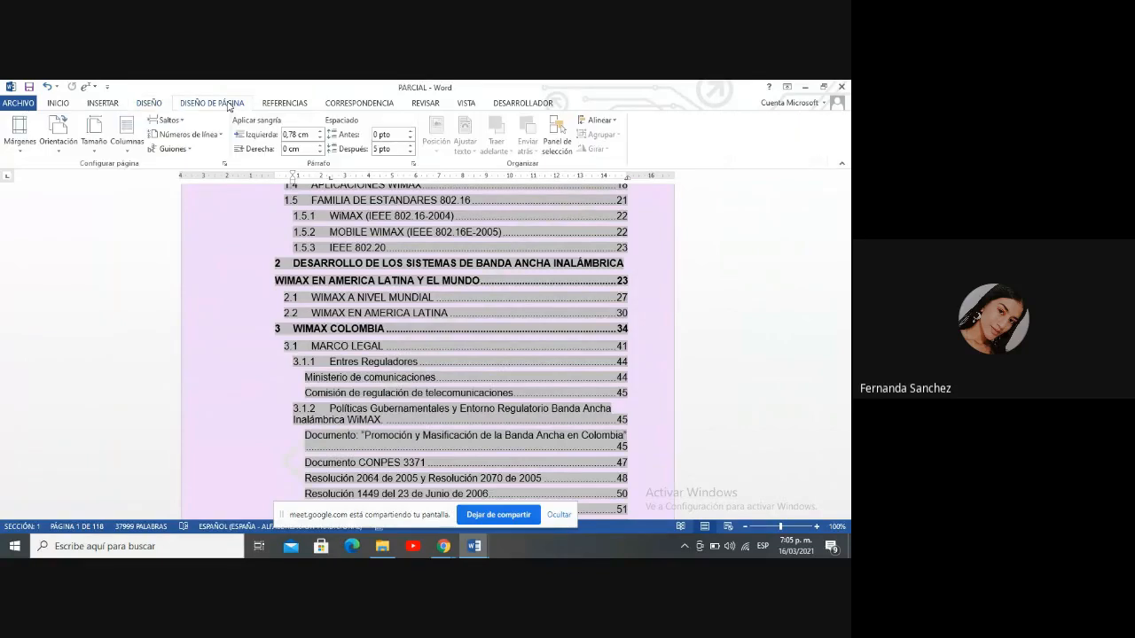
click(151, 104)
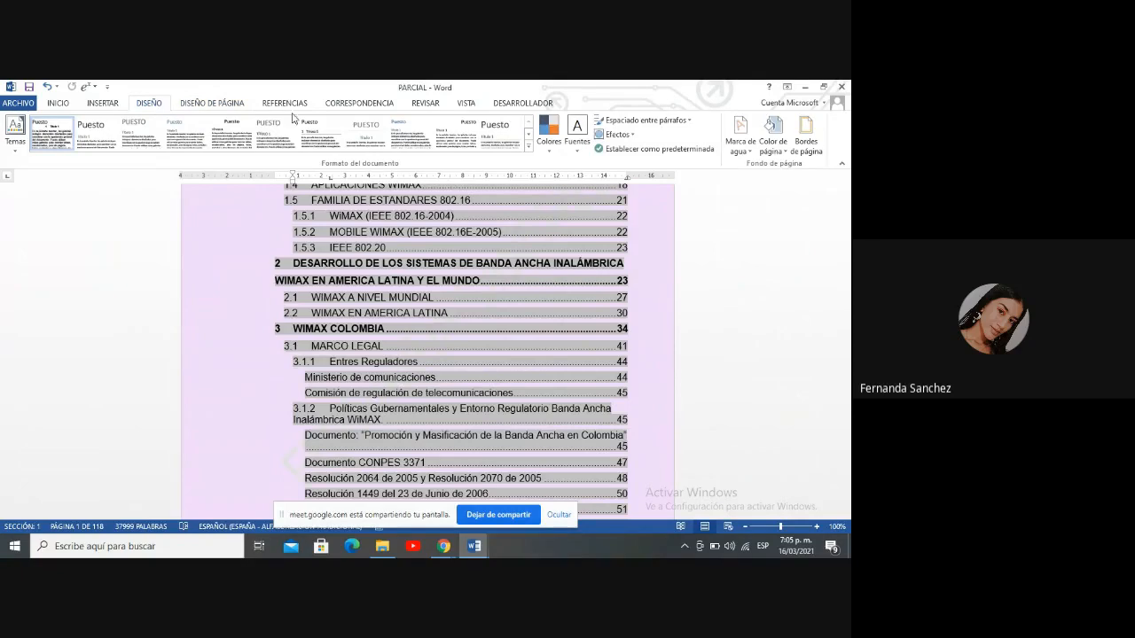
Examine the custom table of contents settings for the document's index and close them without changes
click(111, 104)
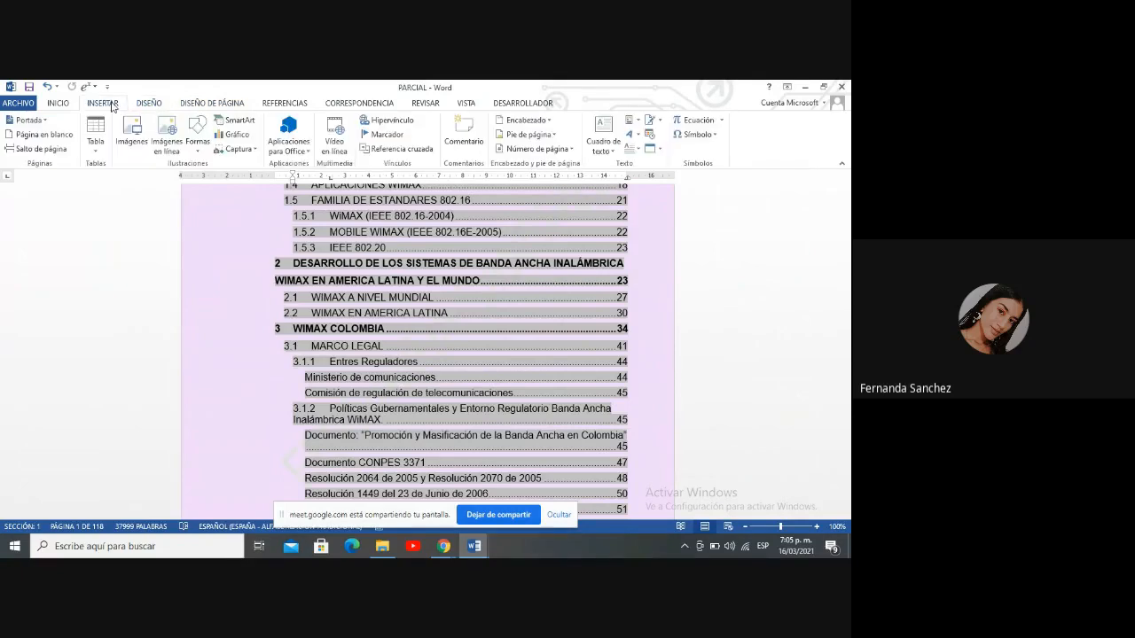
click(279, 104)
click(362, 104)
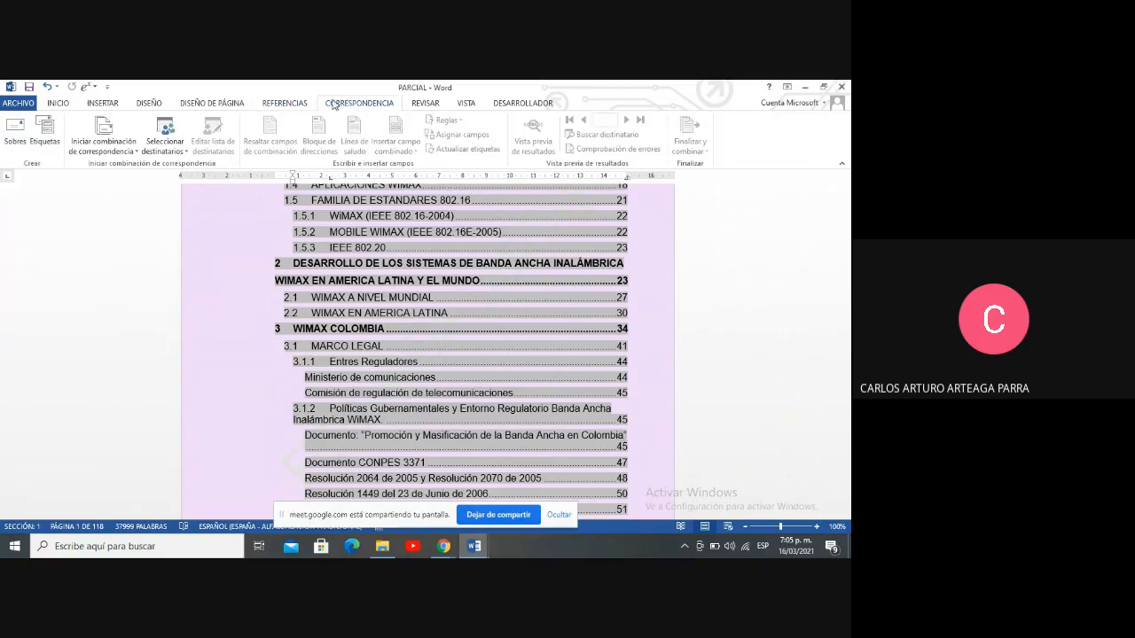
click(271, 106)
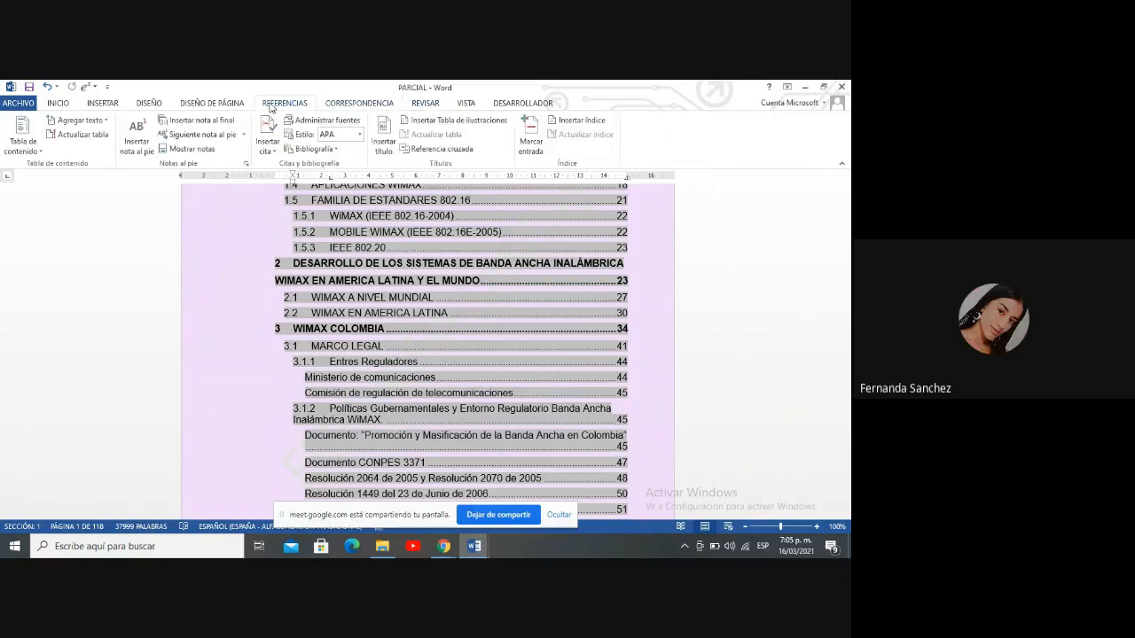
click(29, 148)
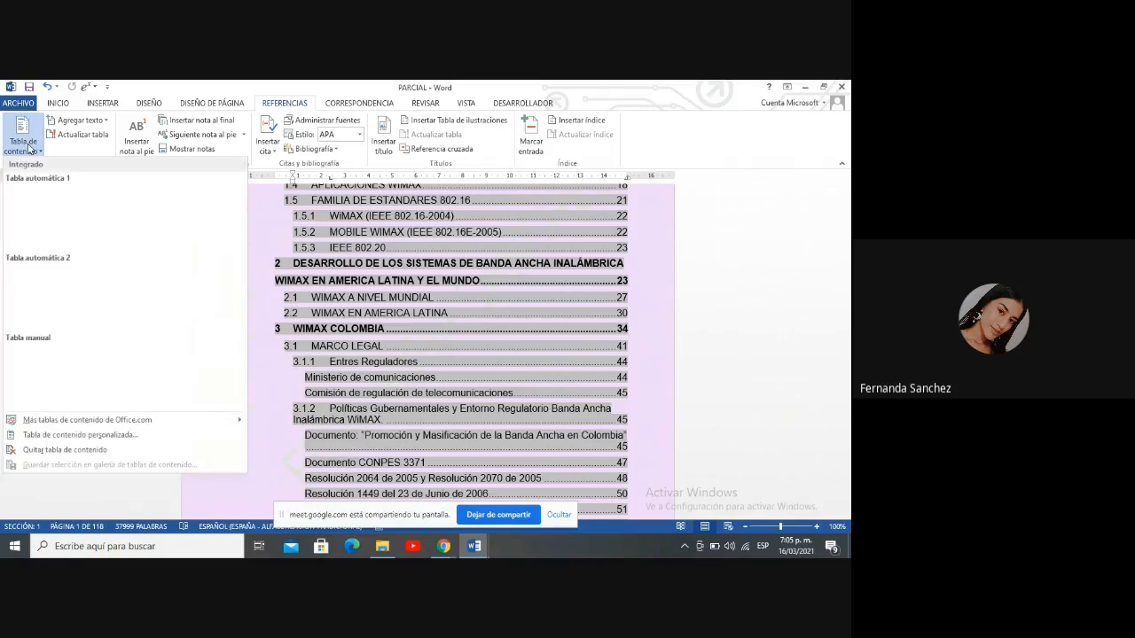
click(87, 435)
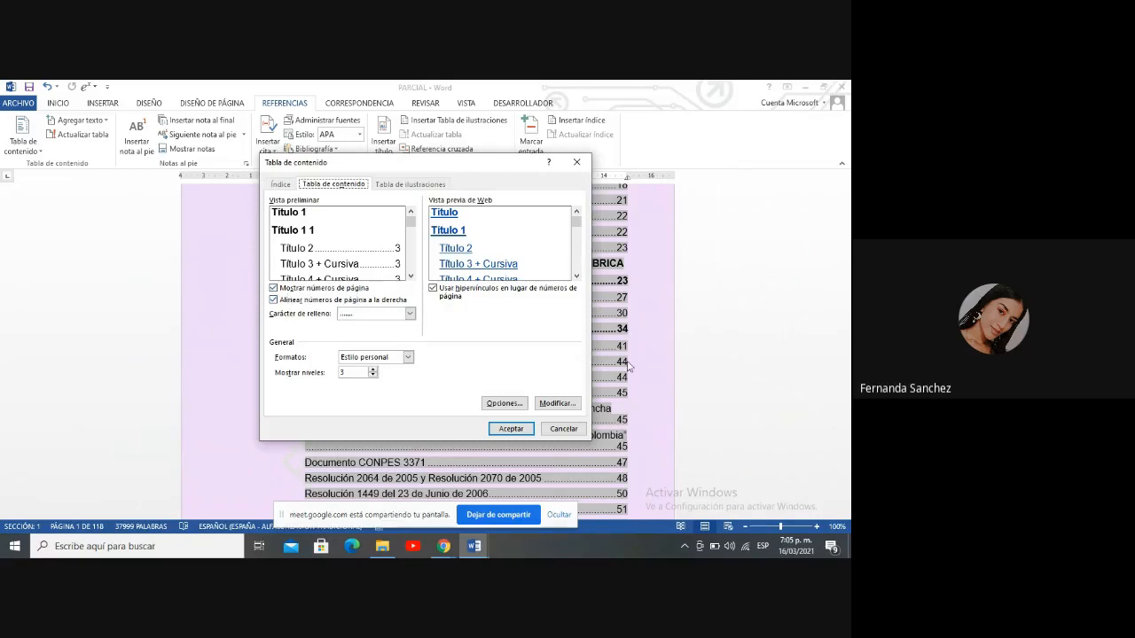
click(548, 432)
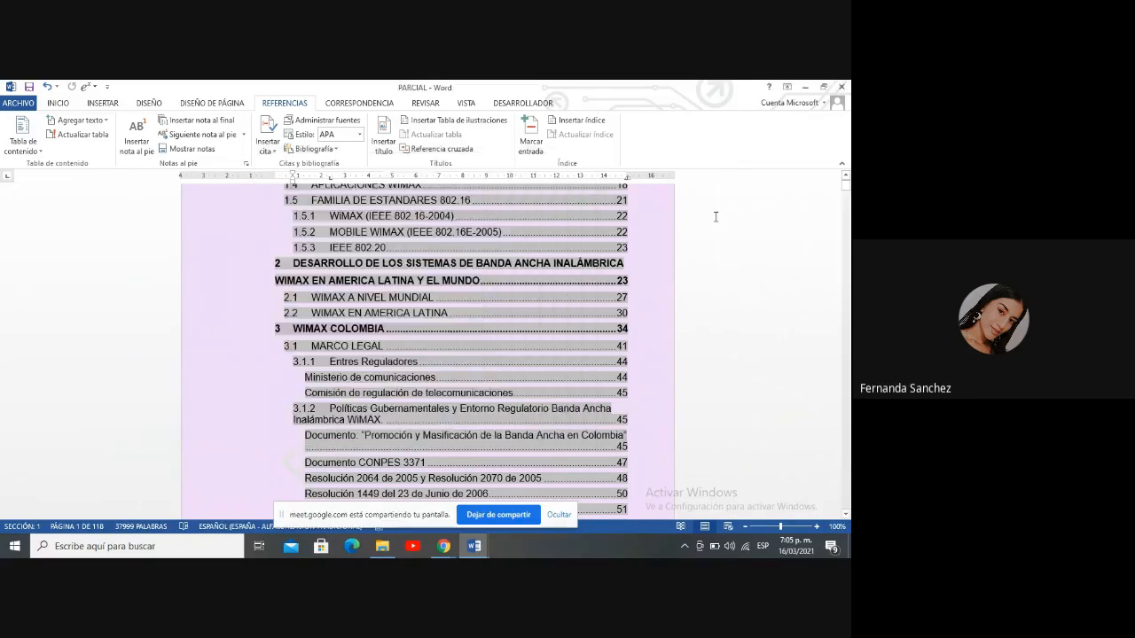
Review the pages from the table of contents to the BANDA ANCHA glossary entry and its footnote on page 3
scroll(840, 183, down, 6)
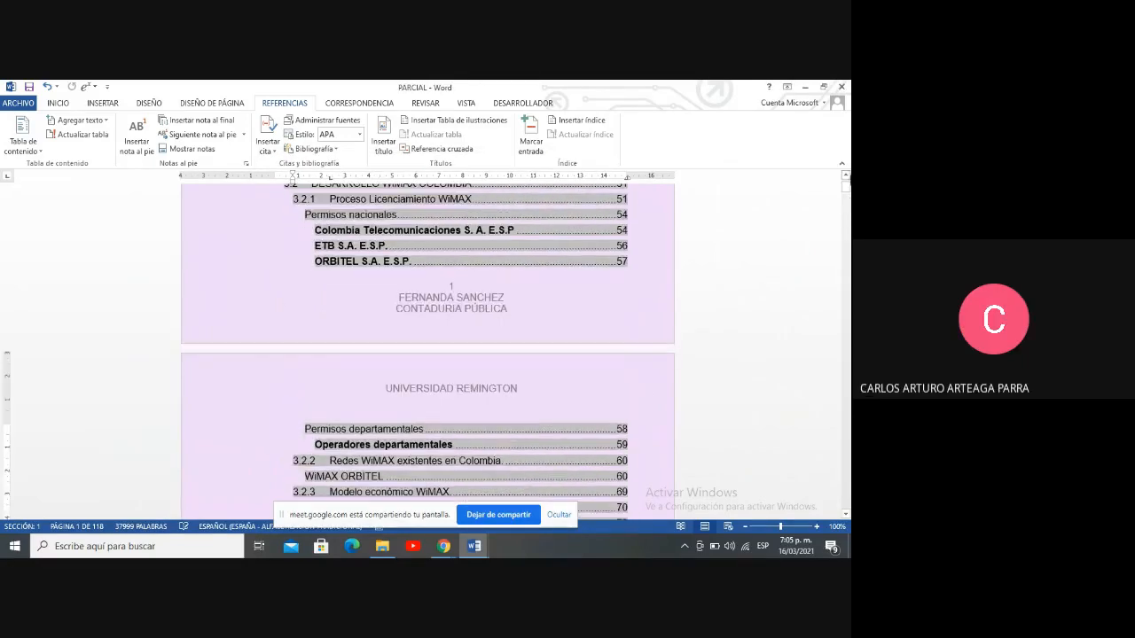
scroll(849, 253, down, 20)
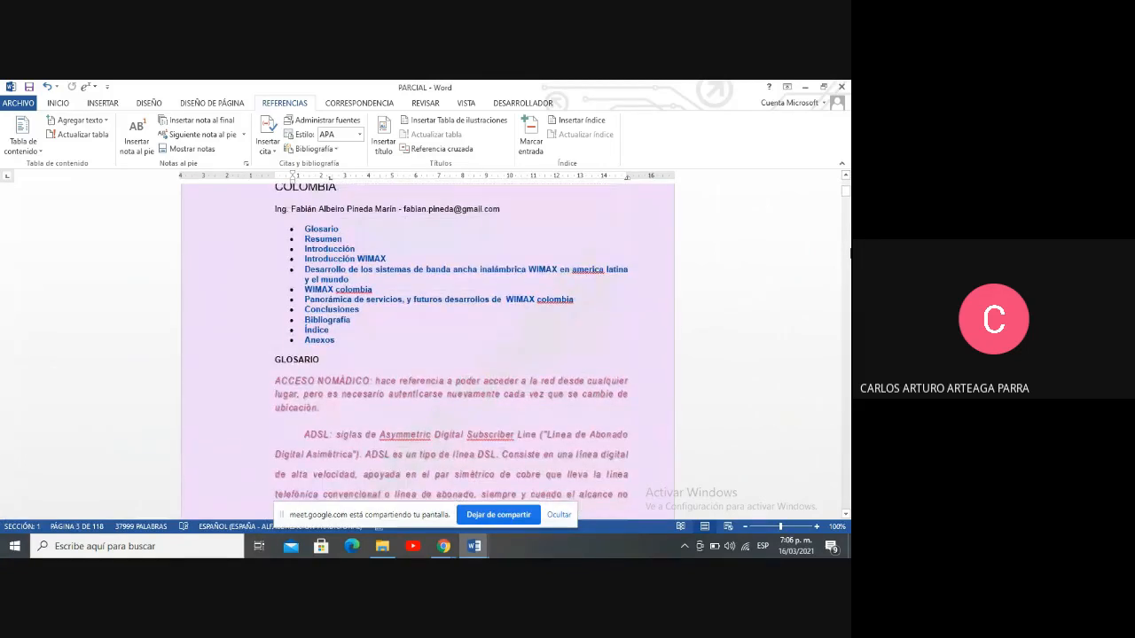
scroll(850, 254, down, 6)
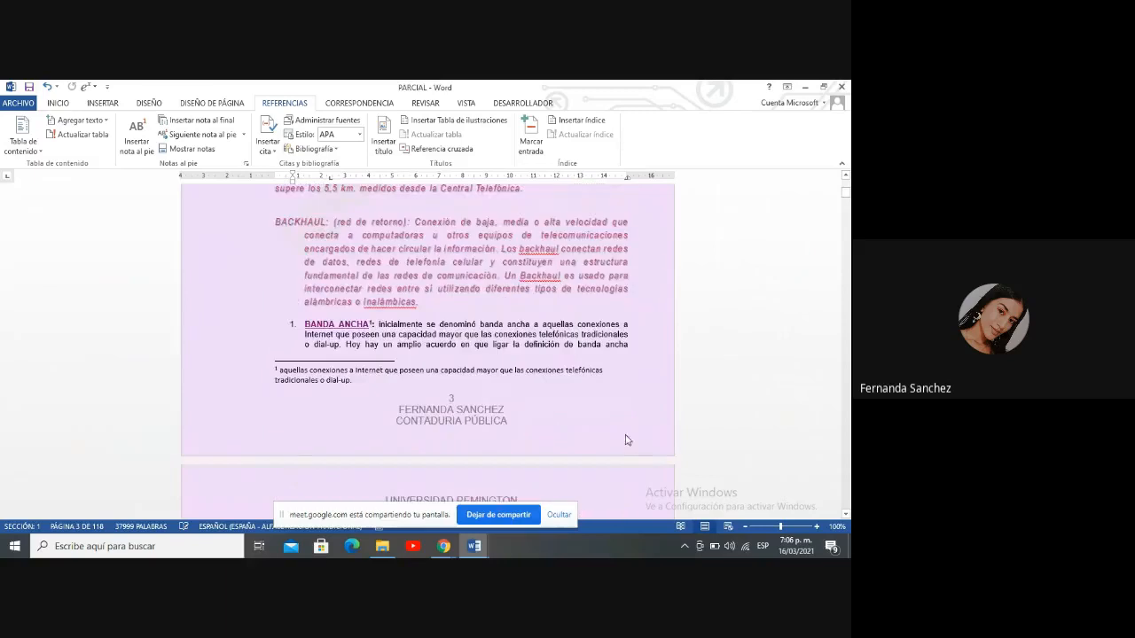
Switch to the TABLA PARCIAL 2 document and view its salary and age table at 80% zoom
click(473, 546)
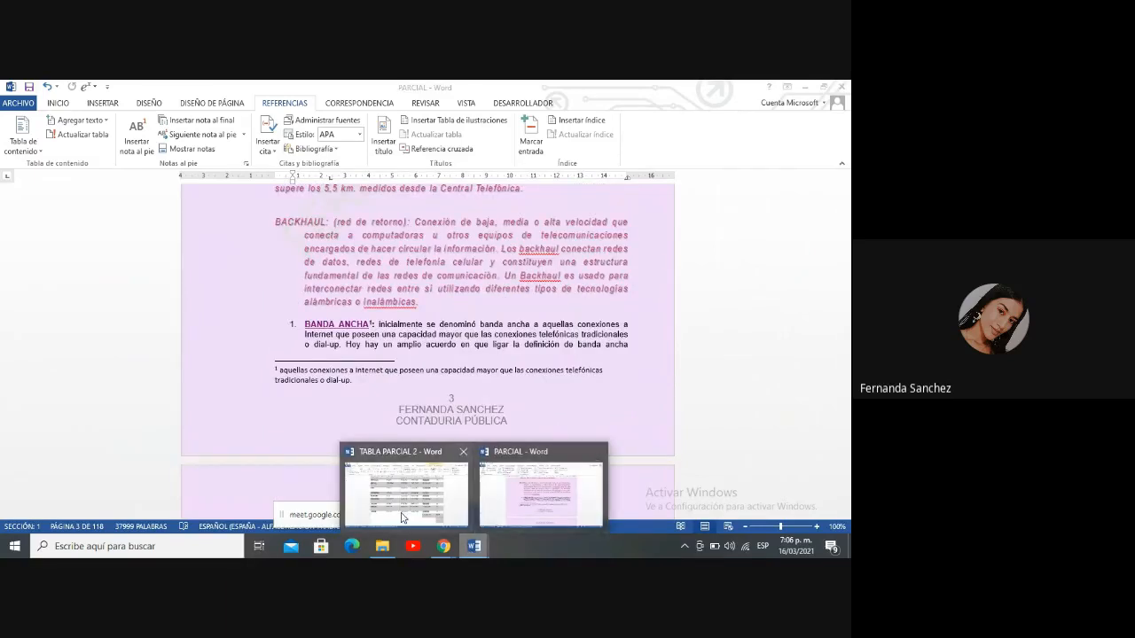
click(401, 517)
scroll(848, 297, up, 2)
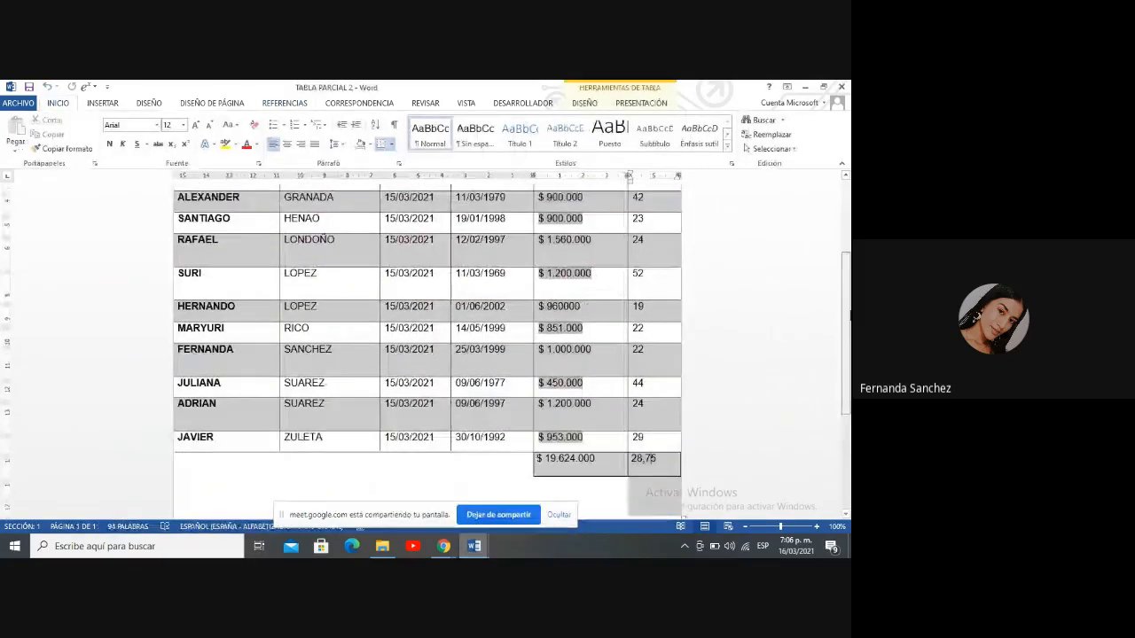
scroll(427, 337, up, 2)
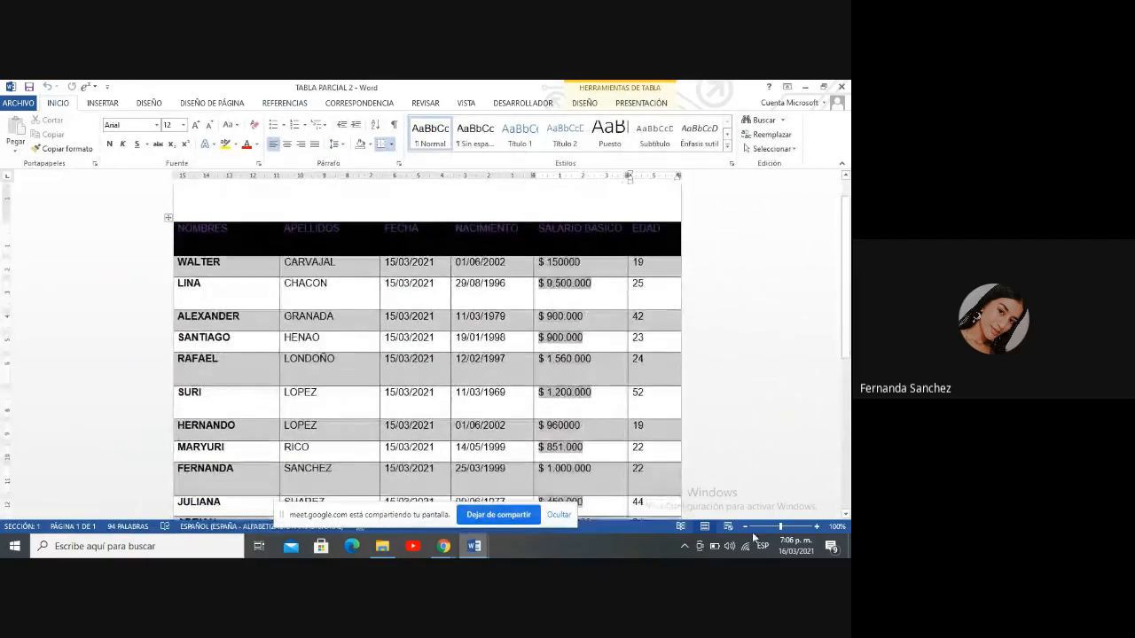
click(745, 527)
click(745, 526)
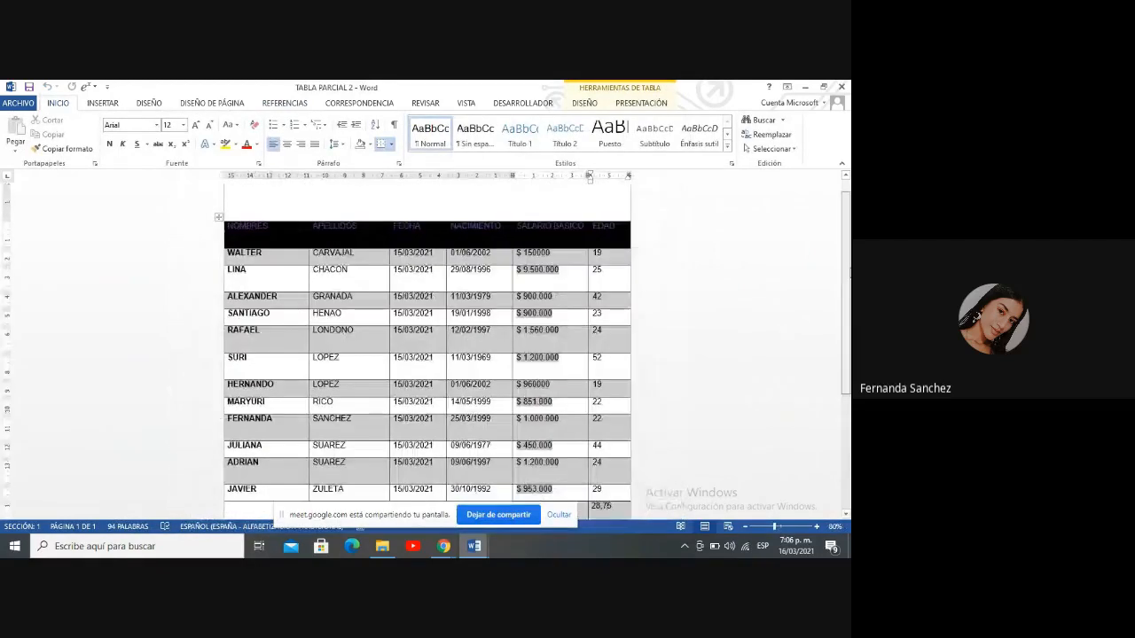
scroll(648, 469, down, 1)
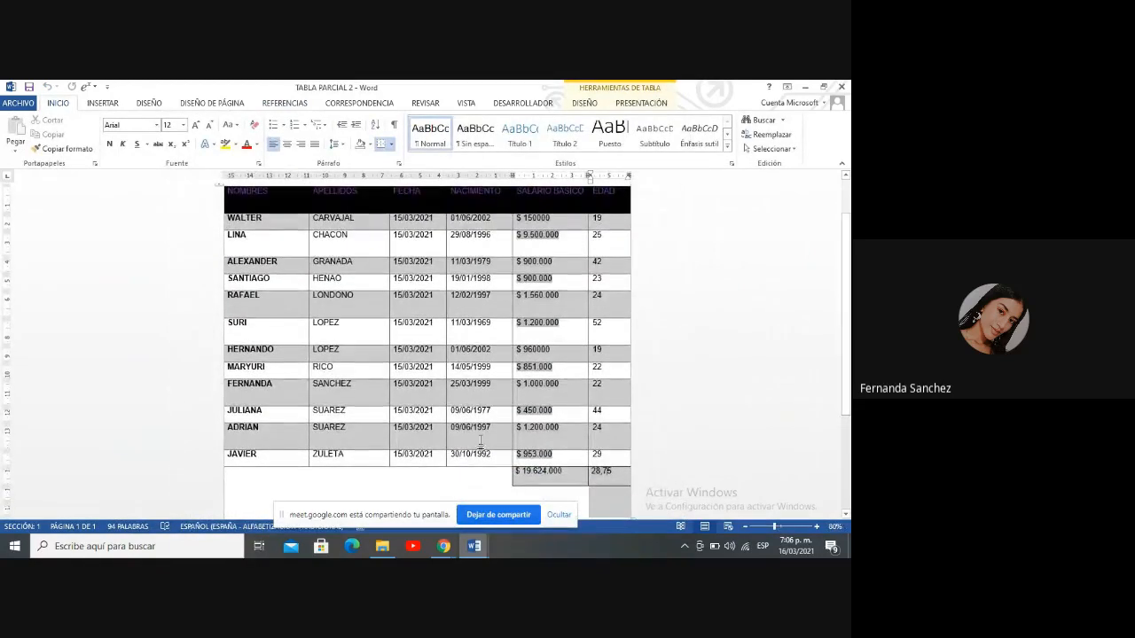
Inspect the formula behind the result under the EDAD column and close it without changes
click(573, 472)
drag(613, 474, 576, 474)
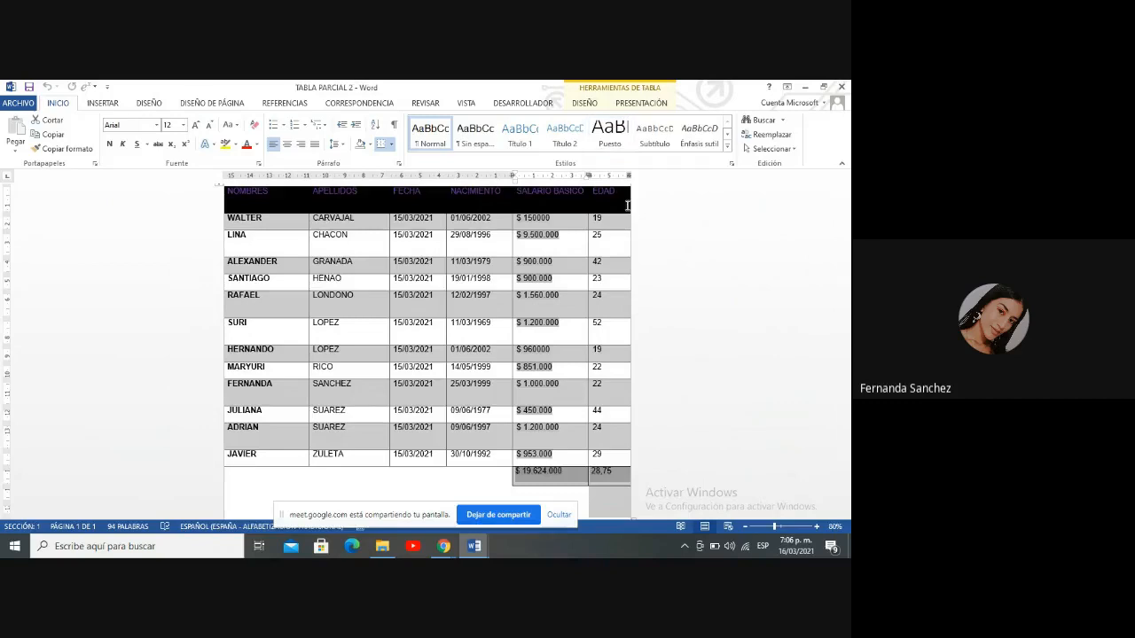
click(619, 478)
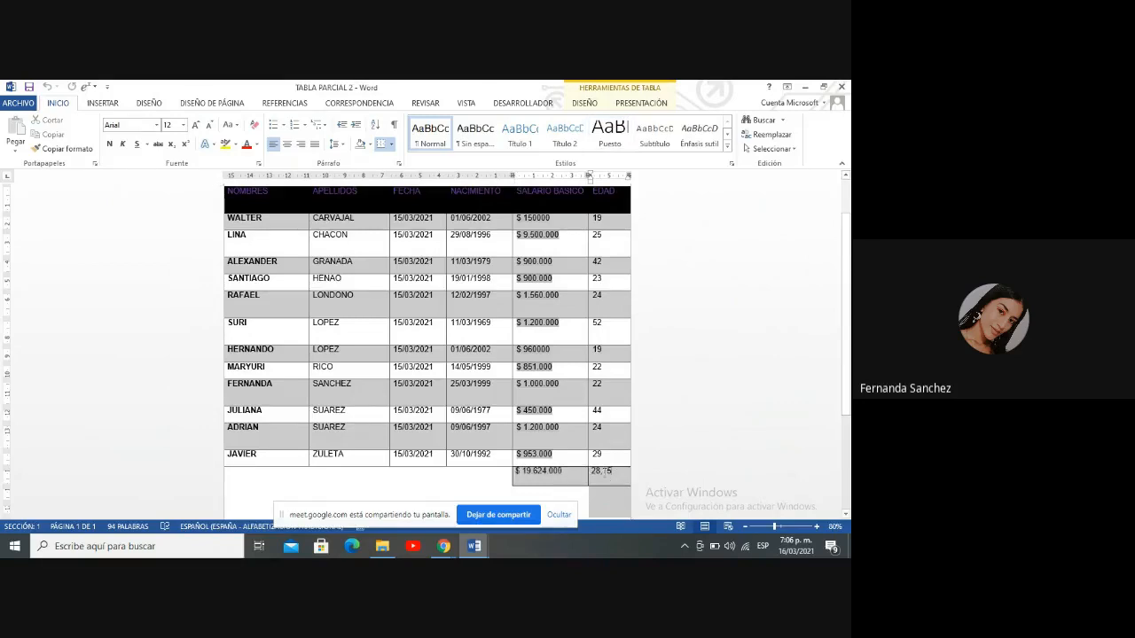
double_click(604, 471)
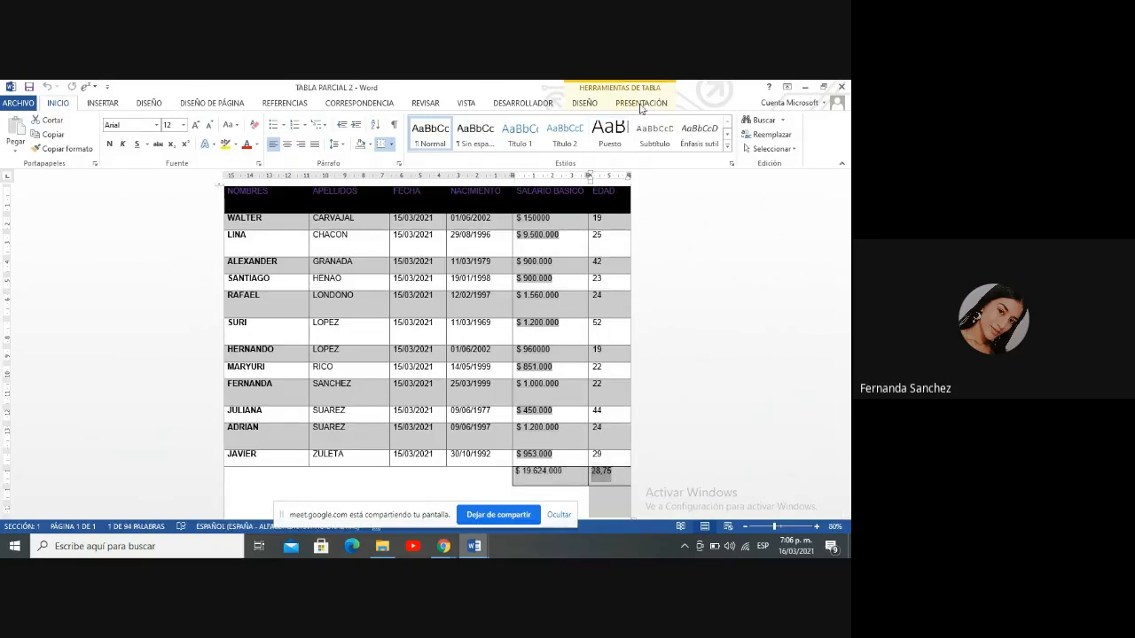
click(640, 103)
click(765, 149)
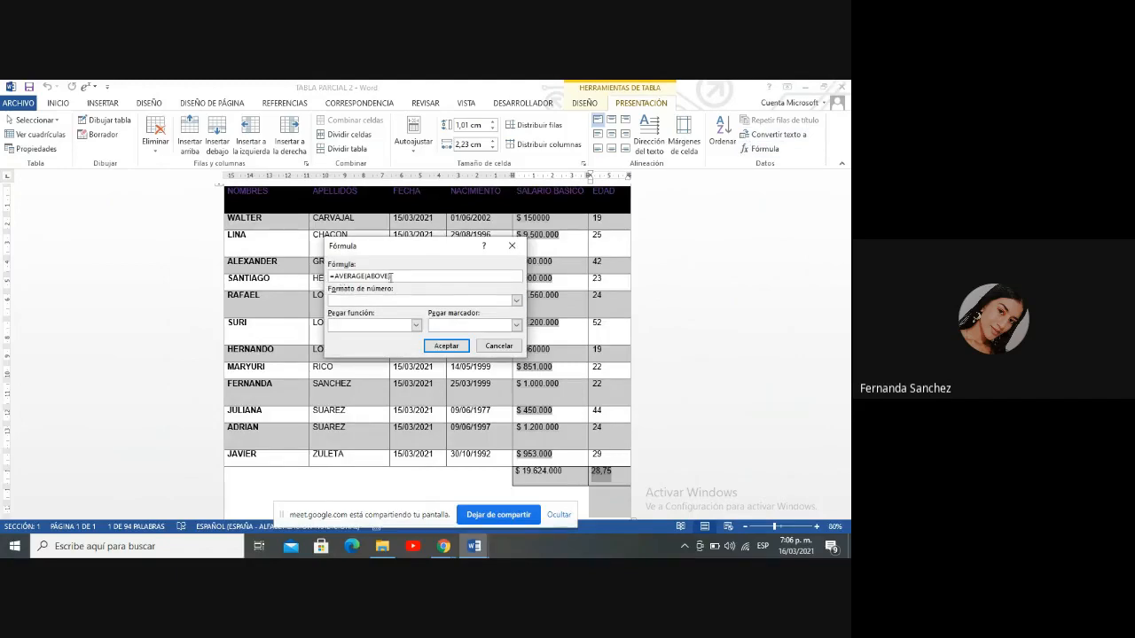
click(486, 352)
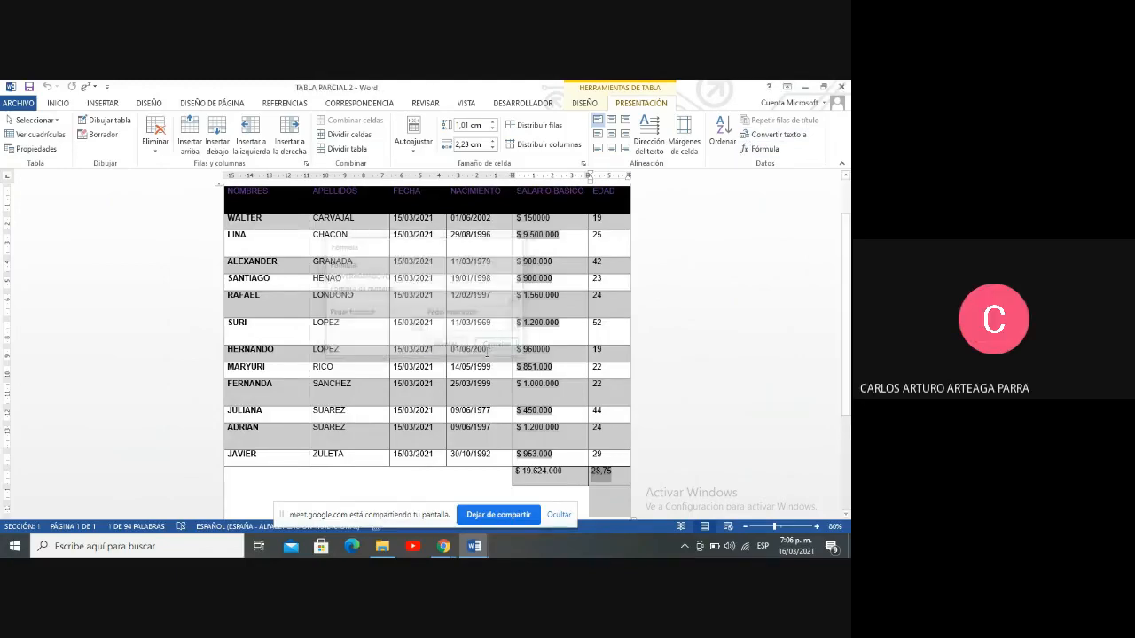
Return to the PARCIAL document and inspect the footnote reference on the BANDA ANCHA glossary term
mouse_move(466, 555)
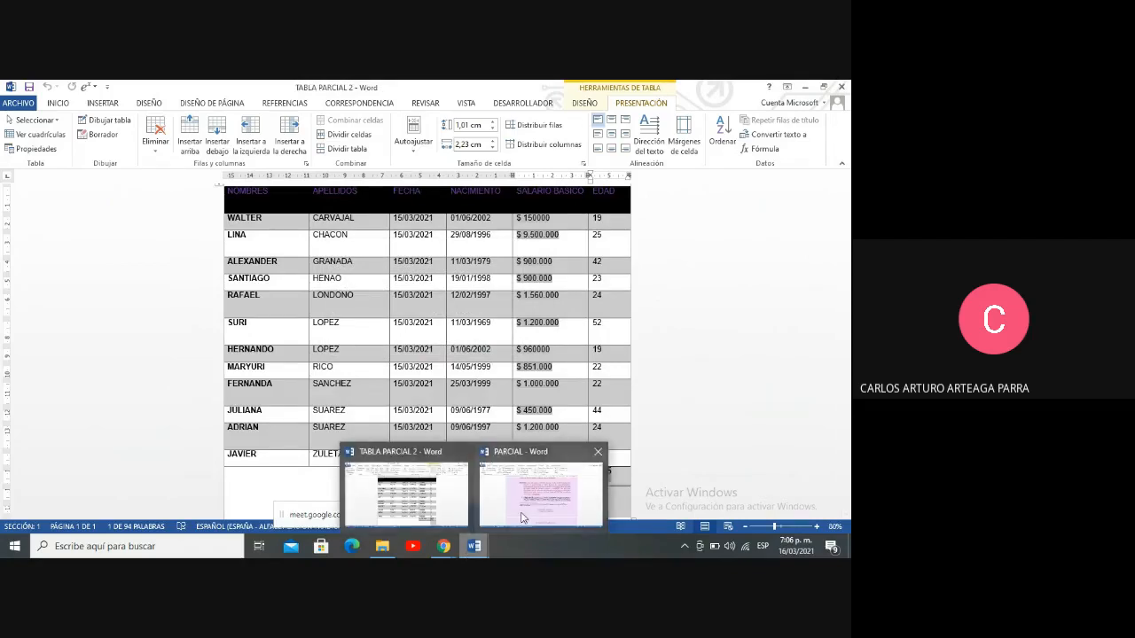
click(543, 493)
click(597, 369)
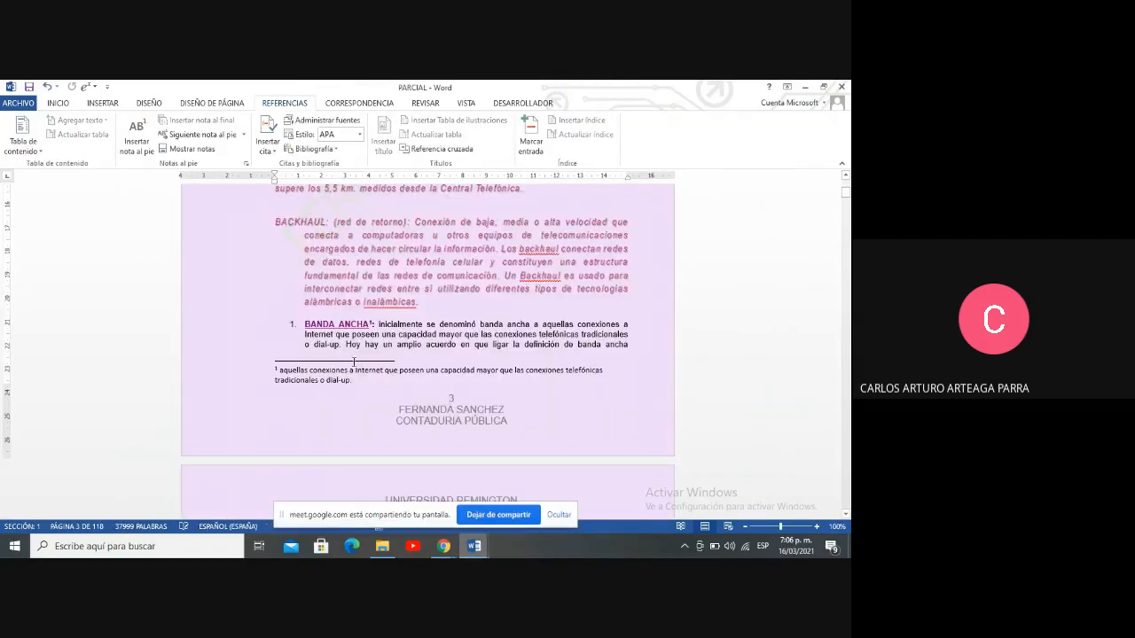
click(371, 325)
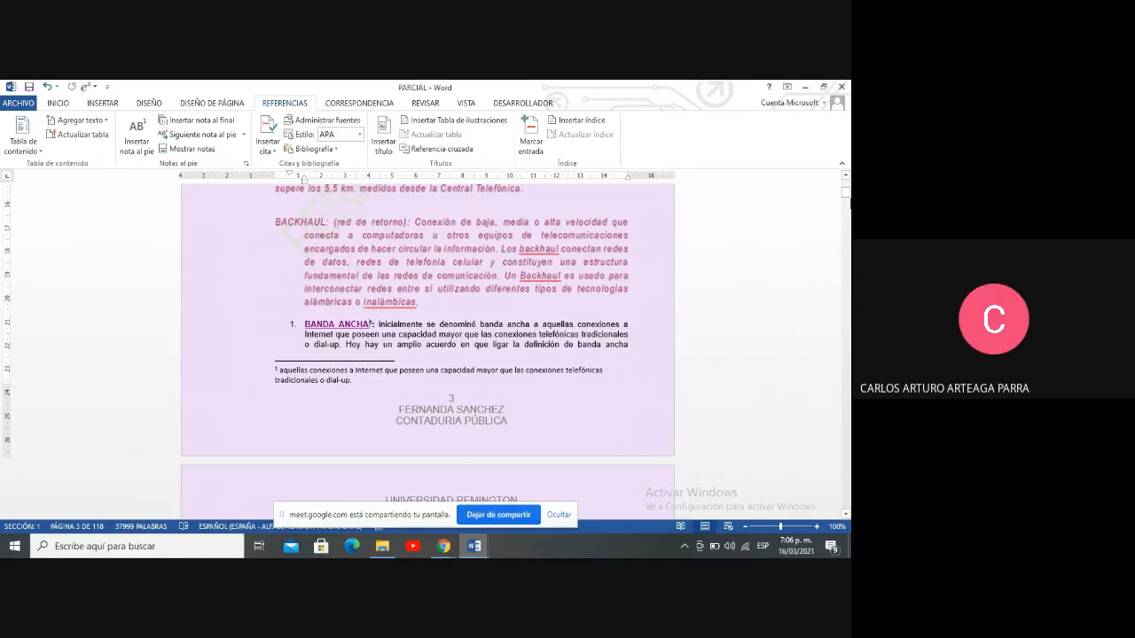
Inspect the gears SmartArt and the CONTABILIDAD PÚBLICA WordArt near the end of the document, and stop sharing the screen
drag(846, 195, 846, 506)
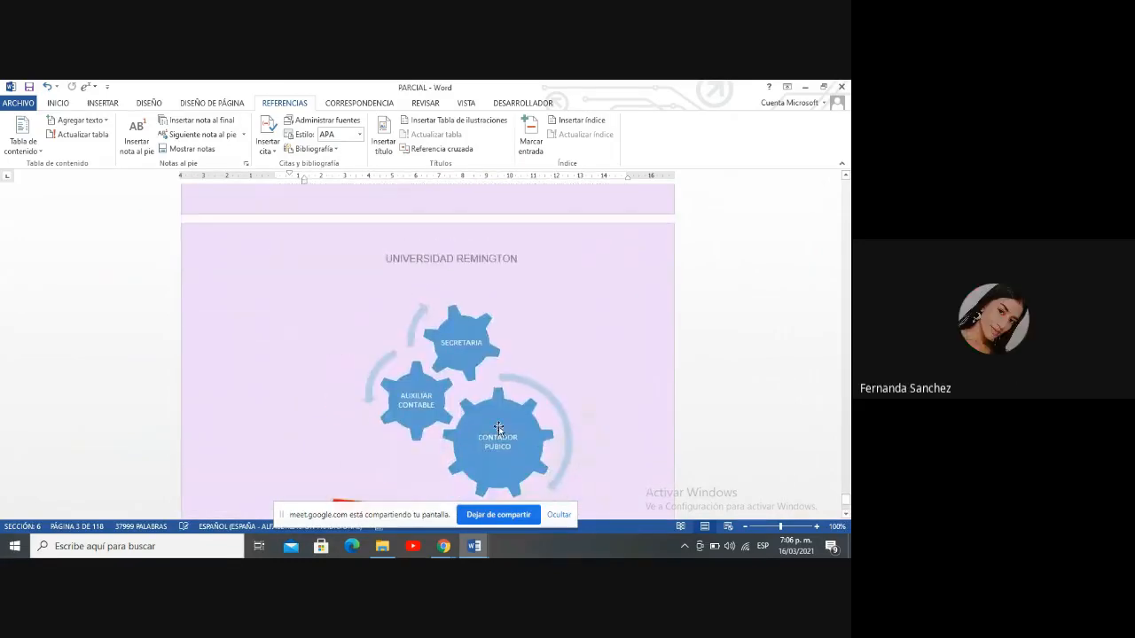
click(500, 429)
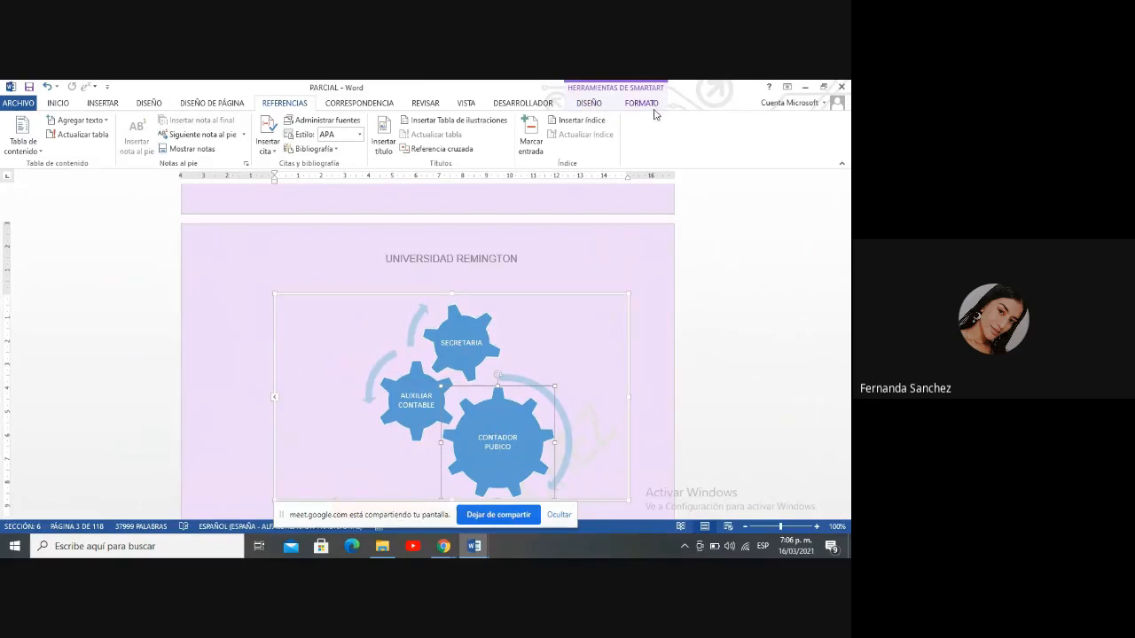
click(642, 104)
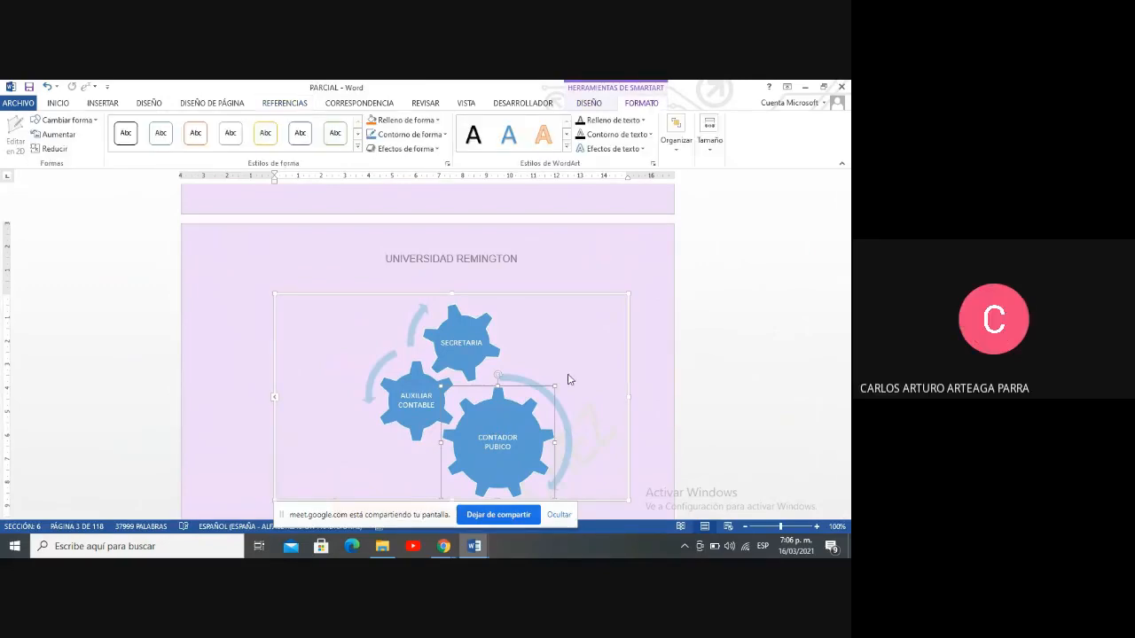
scroll(846, 515, down, 4)
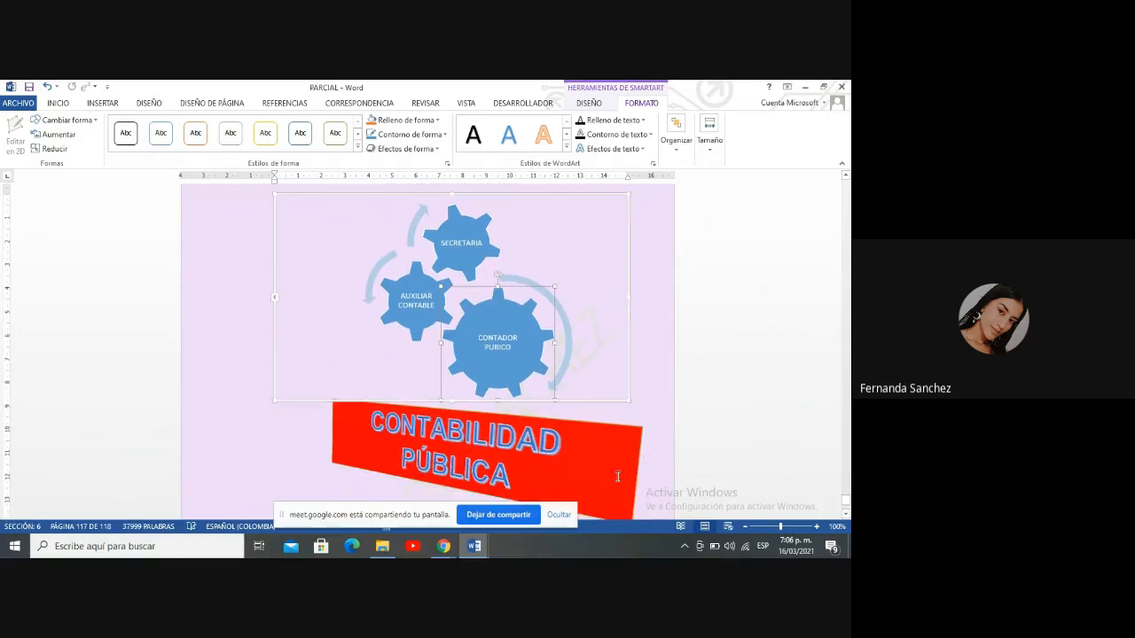
click(616, 476)
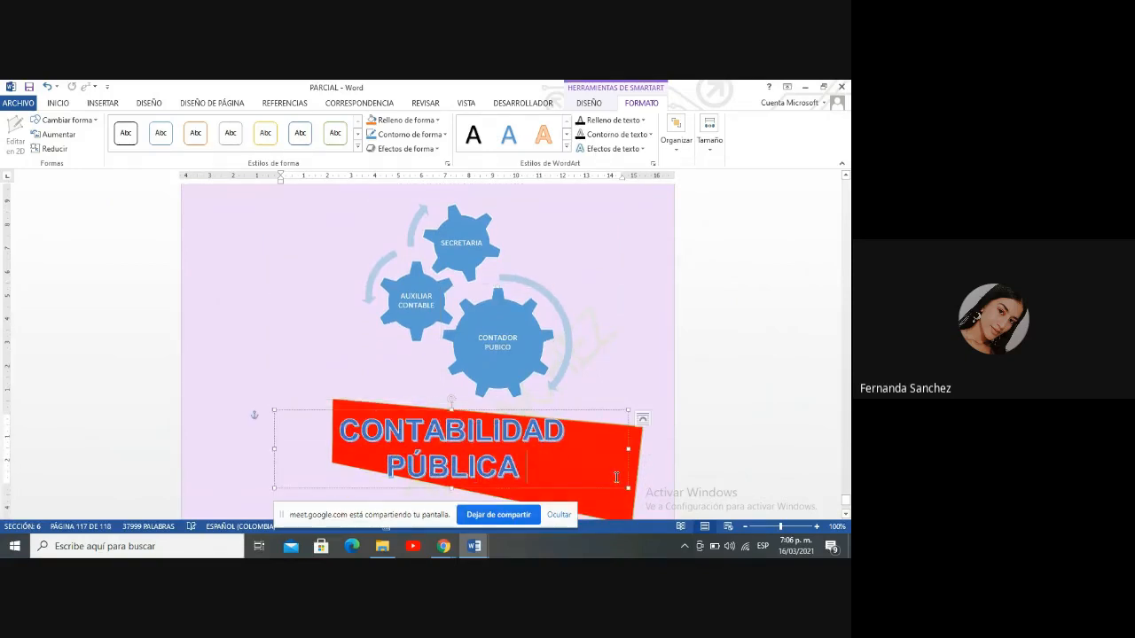
click(625, 373)
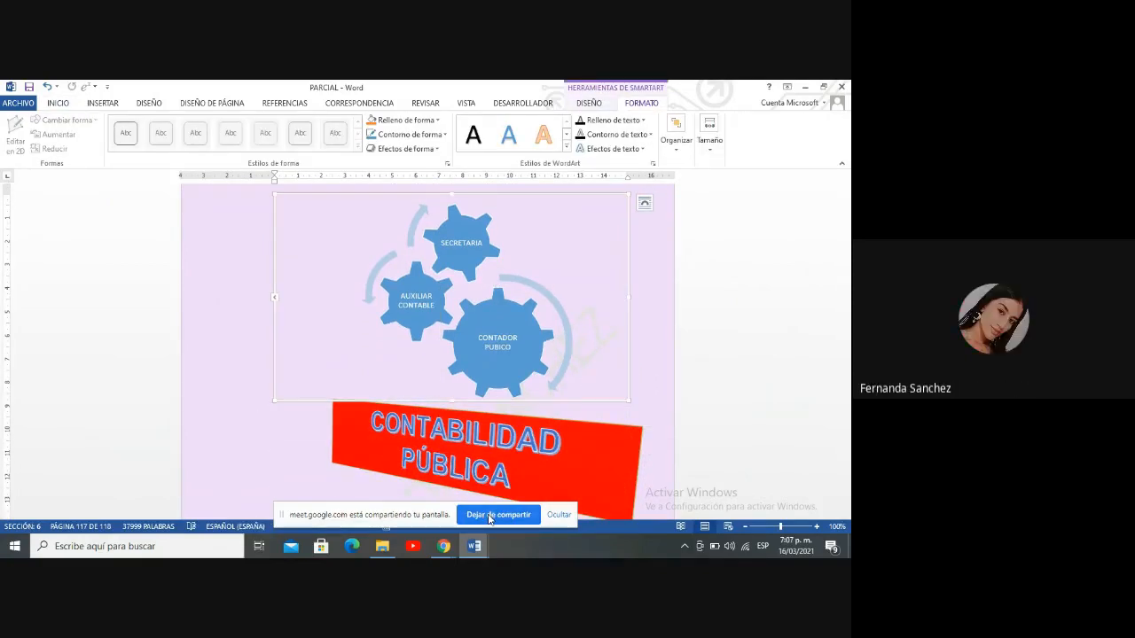
click(490, 517)
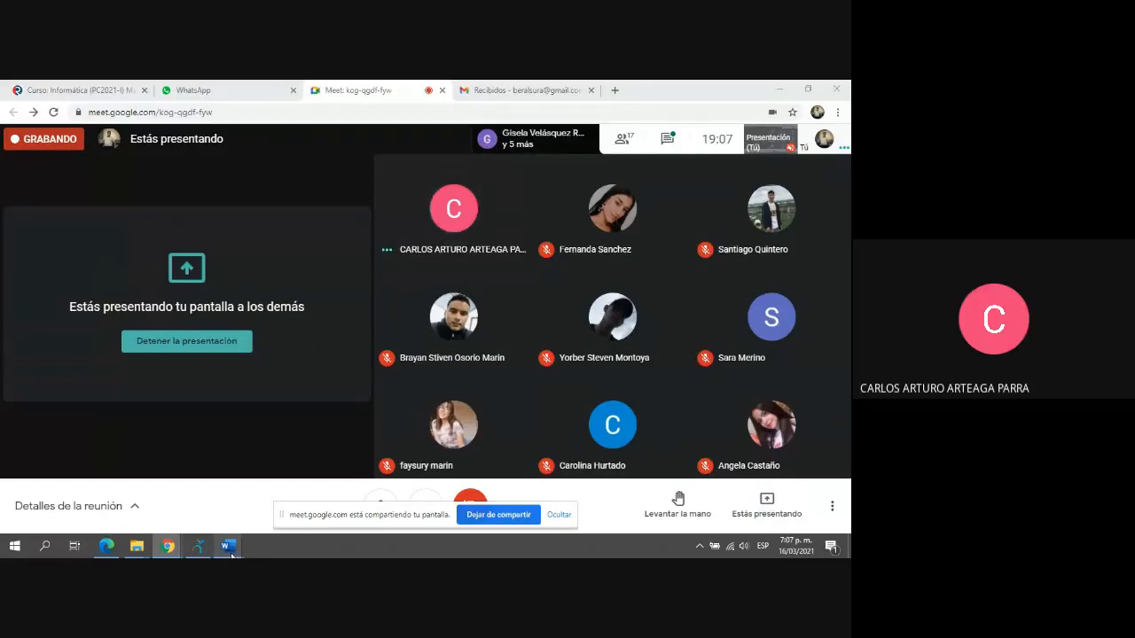
Switch to the wimax-banda-ancha (14) document in Word and view the shaded title and section list on page 3
mouse_move(232, 555)
click(227, 481)
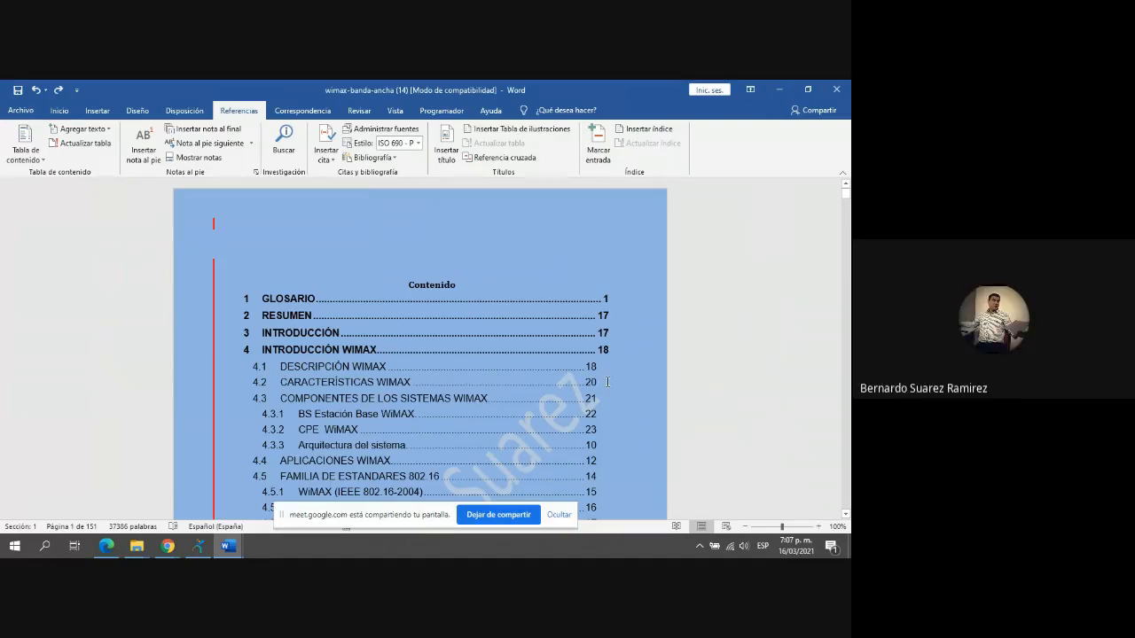
scroll(568, 387, down, 15)
scroll(568, 387, down, 12)
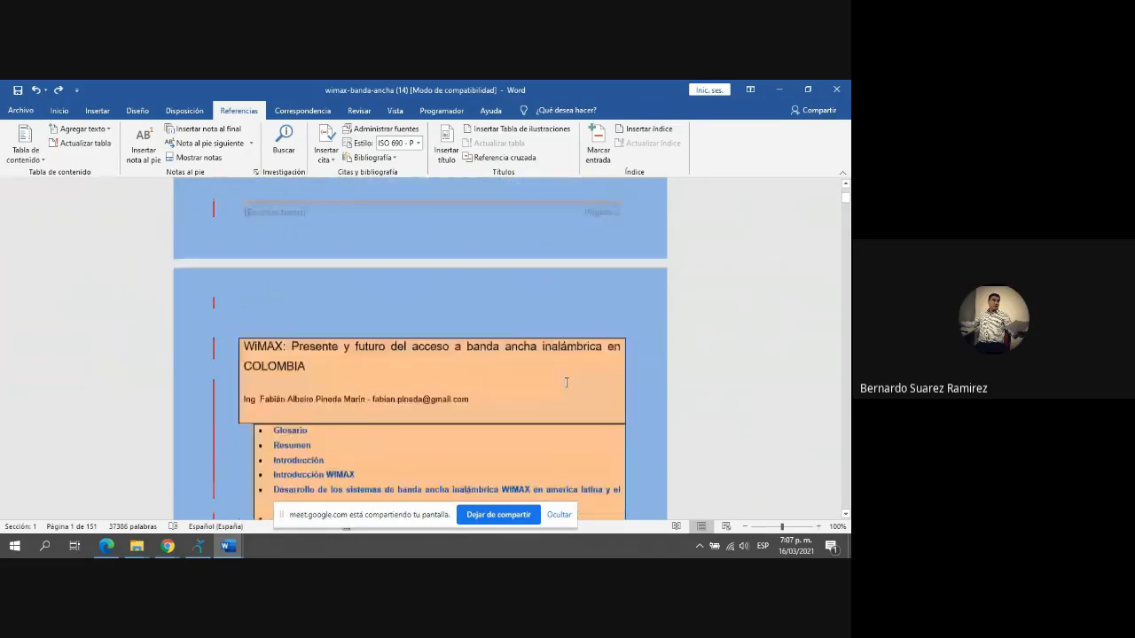
scroll(567, 382, up, 5)
scroll(567, 382, up, 2)
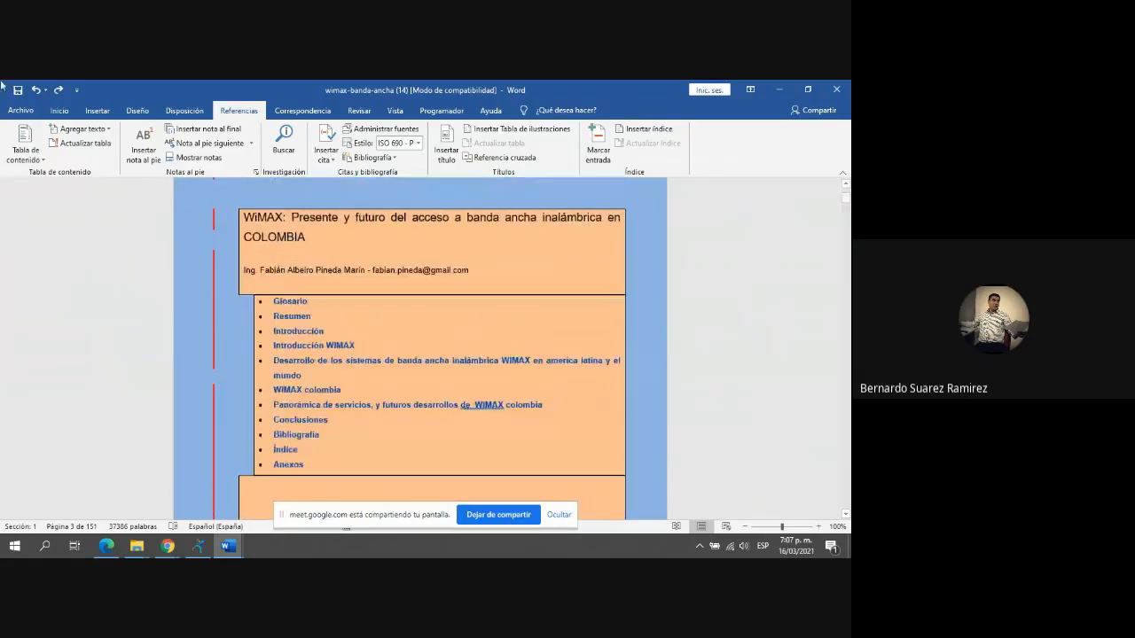
Inspect the page border and paragraph shading settings of the wimax-banda-ancha document and close them without changes
click(133, 111)
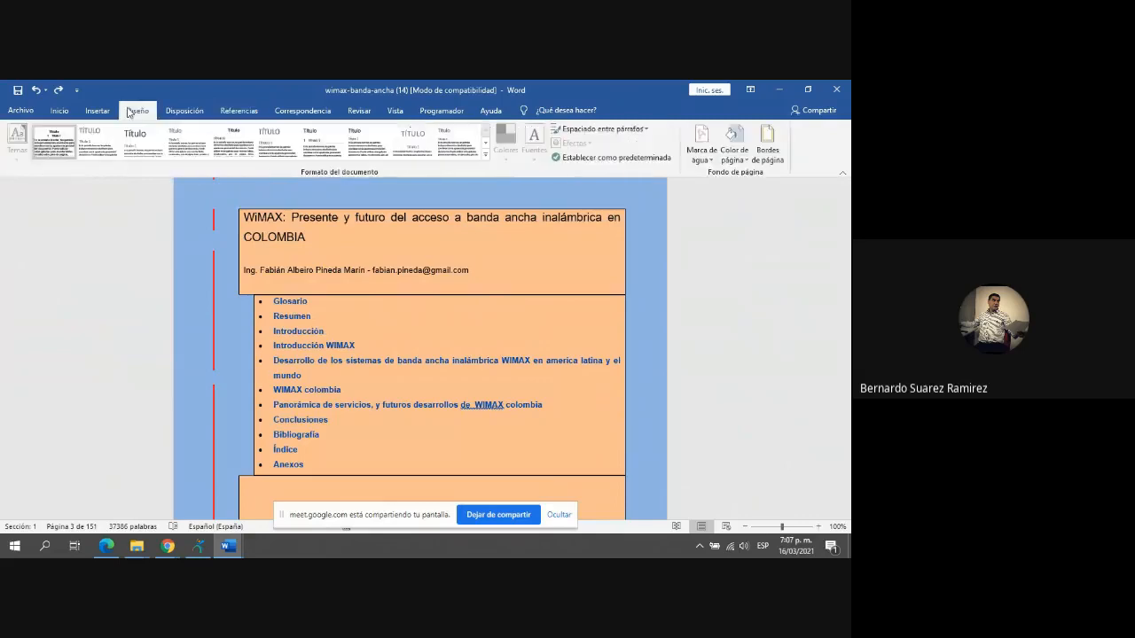
click(768, 152)
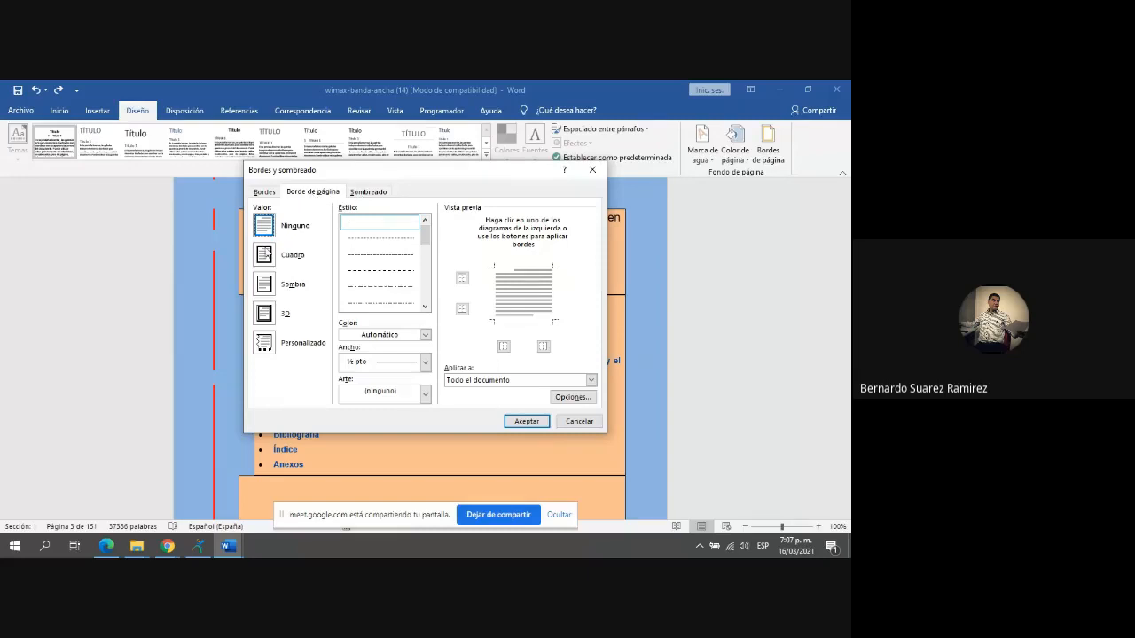
click(360, 193)
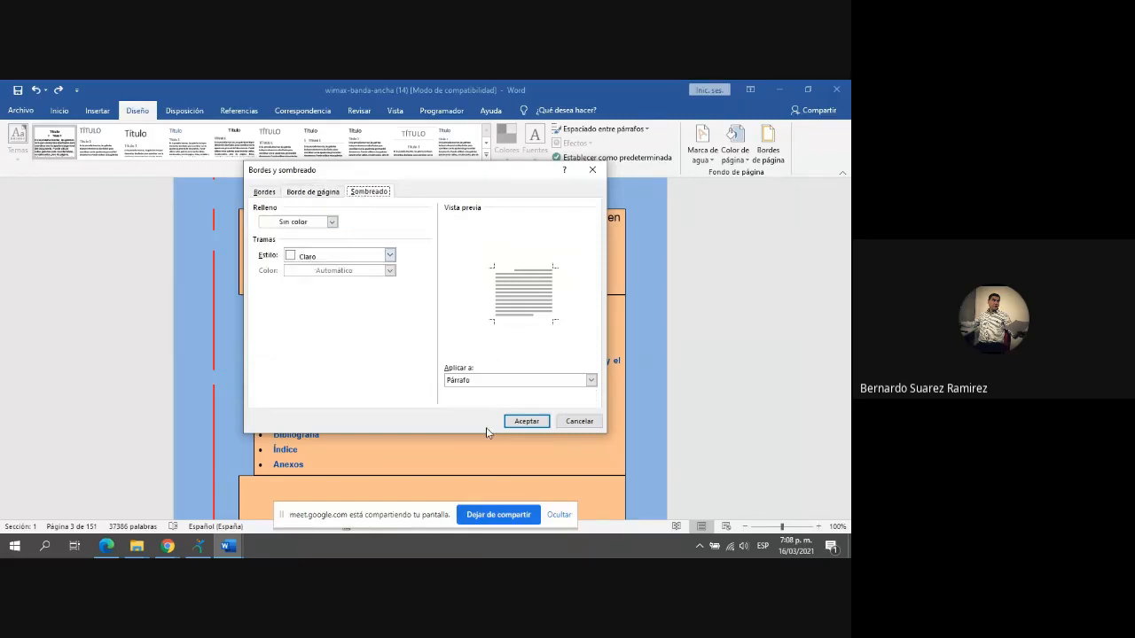
click(584, 422)
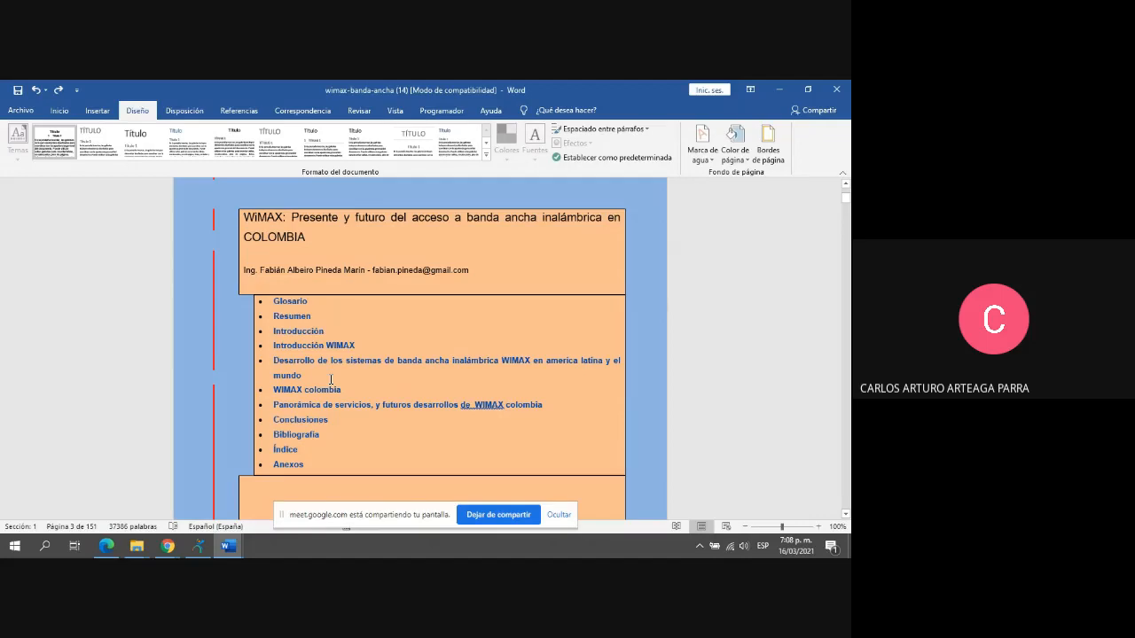
Examine the table of contents, the shaded title block and the struck-through, shaded glossary paragraphs up to the BROADCASTING term
scroll(330, 380, up, 10)
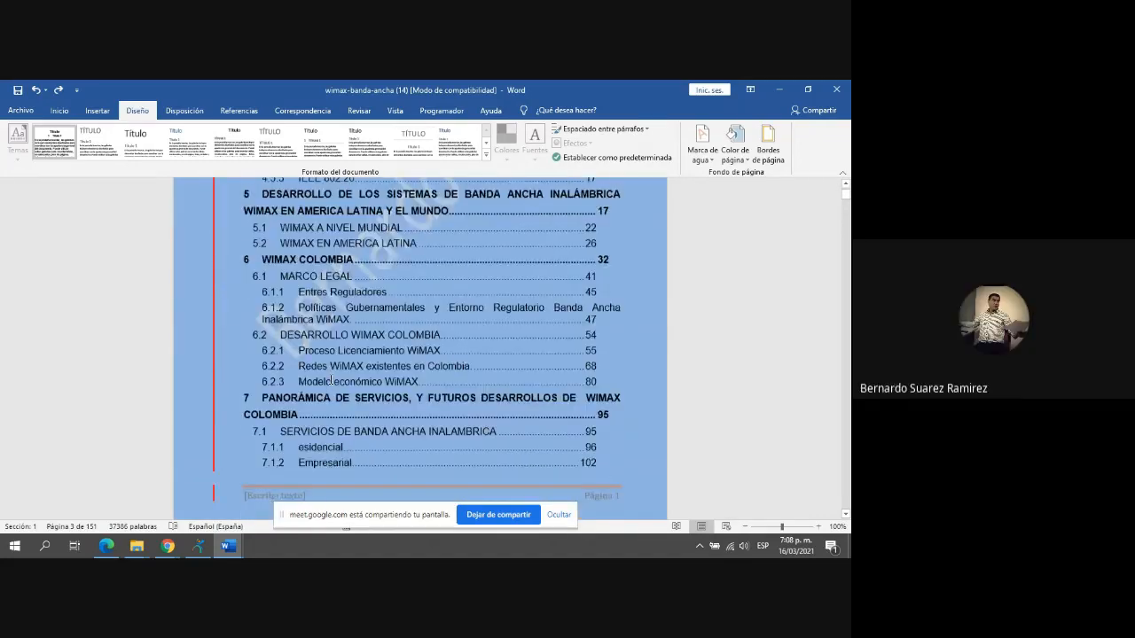
scroll(331, 380, down, 10)
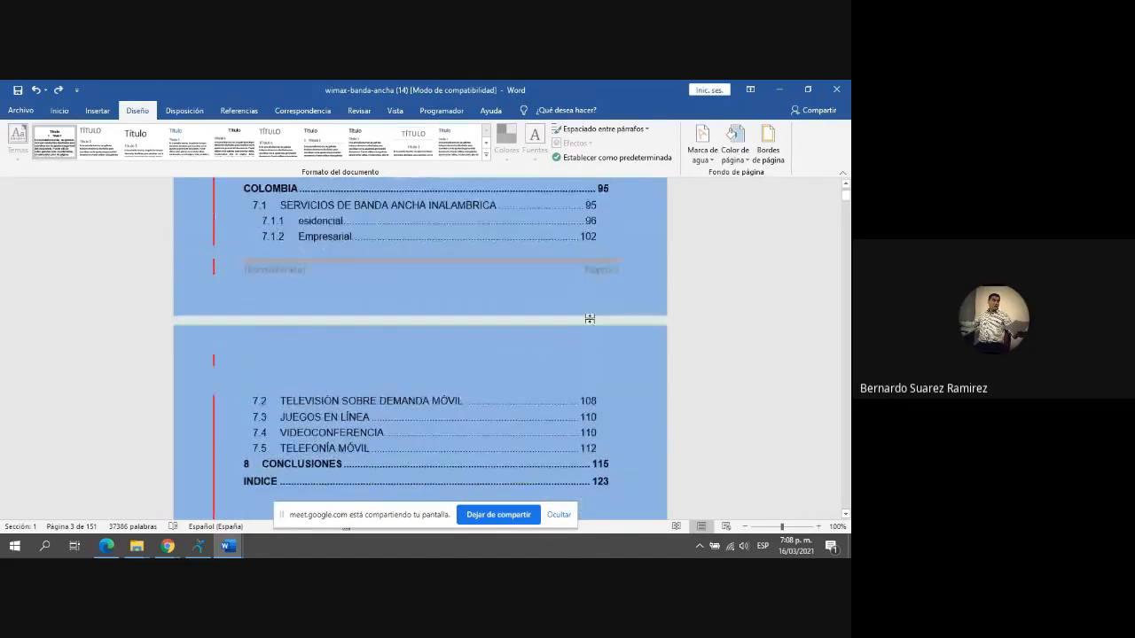
scroll(600, 272, down, 15)
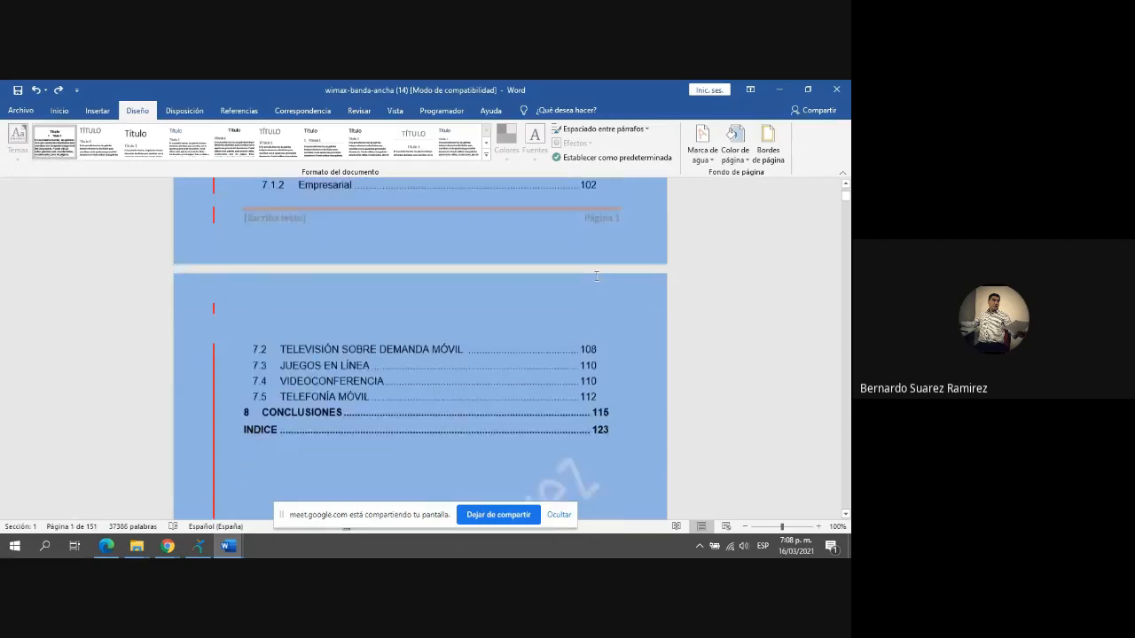
scroll(580, 353, down, 12)
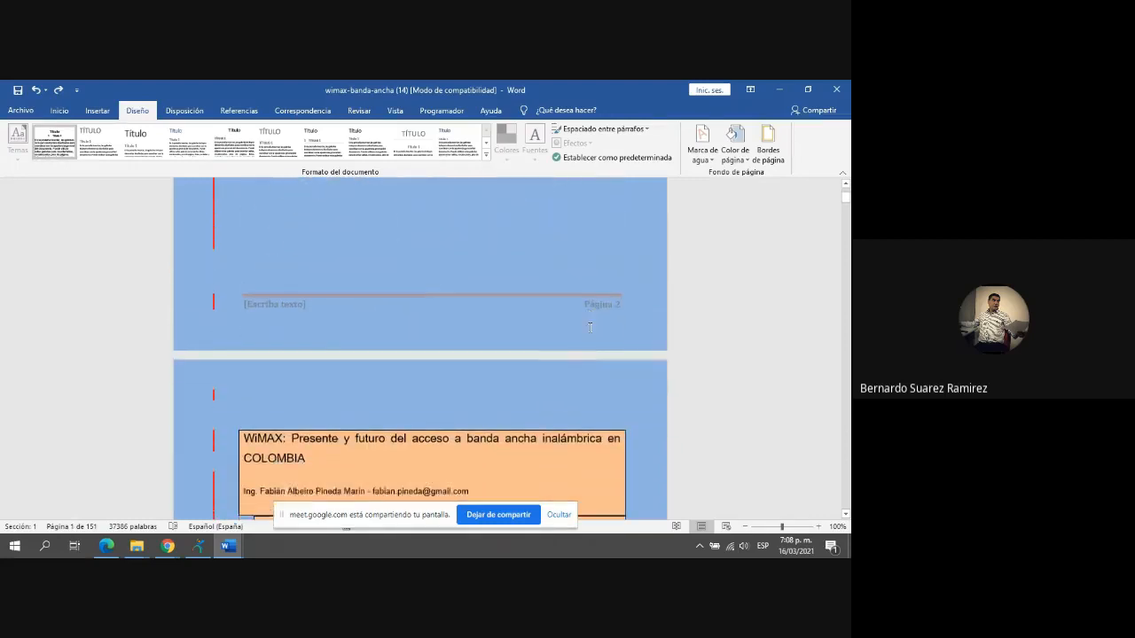
scroll(583, 428, down, 15)
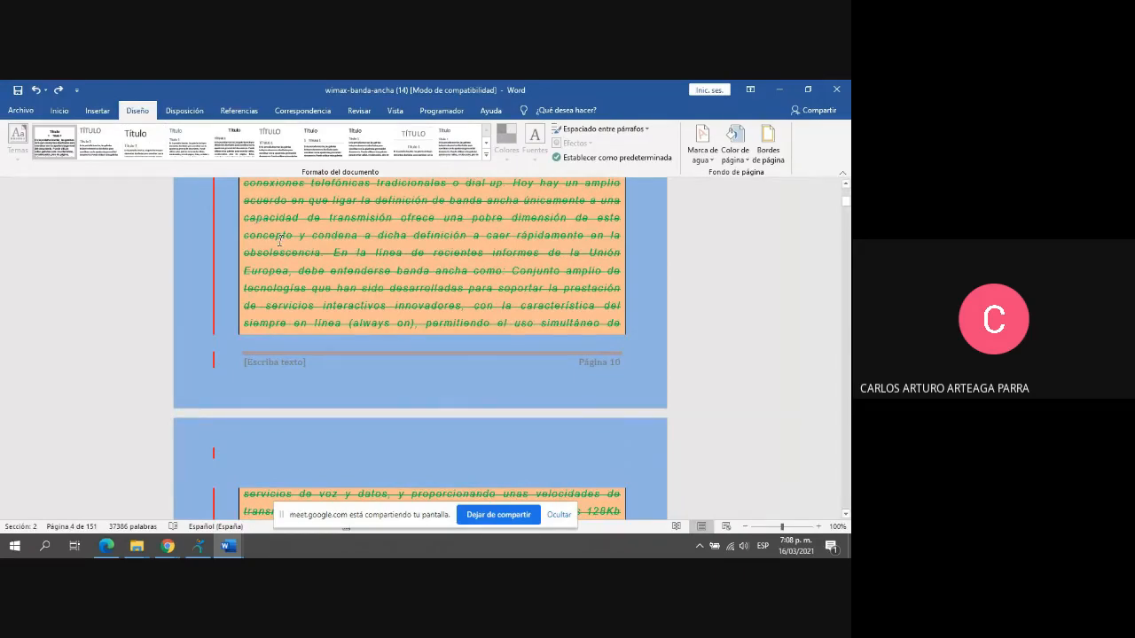
scroll(320, 285, down, 3)
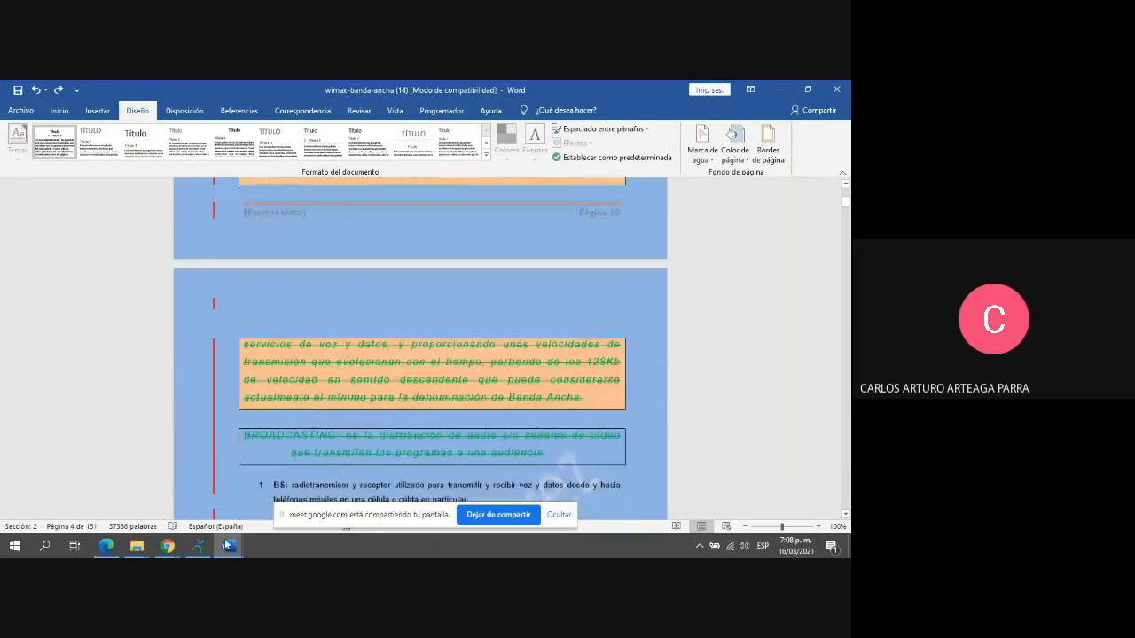
Switch to the EJERCICIO INFORMATICA CONTADURIA document and examine its employee table and the footnote on the CEDULA heading
mouse_move(239, 547)
click(295, 493)
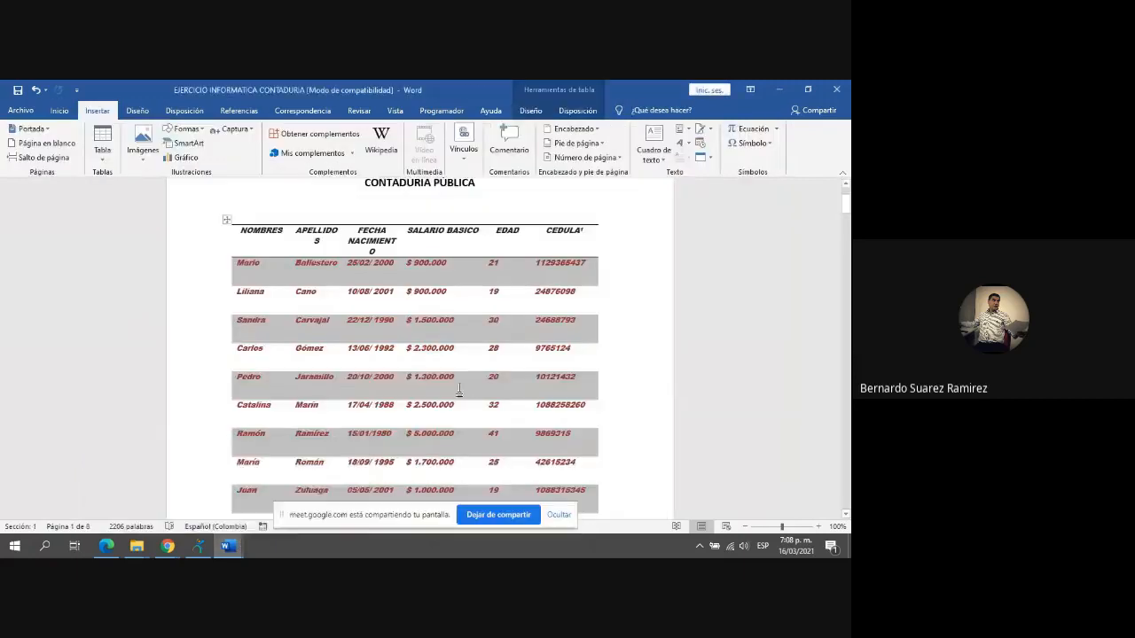
scroll(330, 355, up, 2)
scroll(330, 354, down, 8)
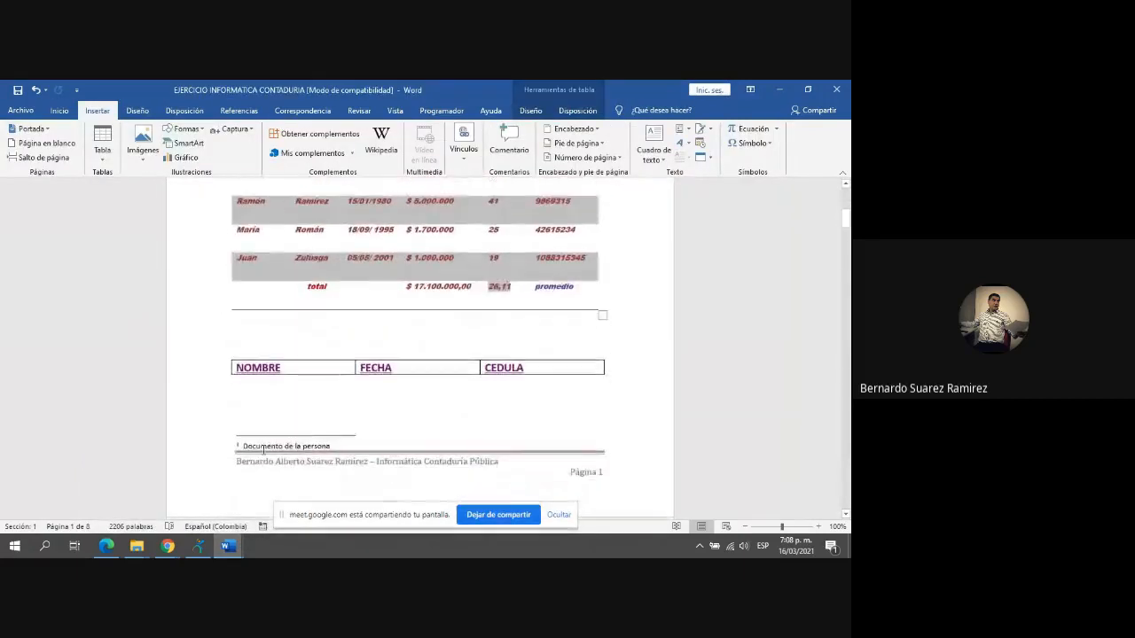
scroll(337, 441, up, 5)
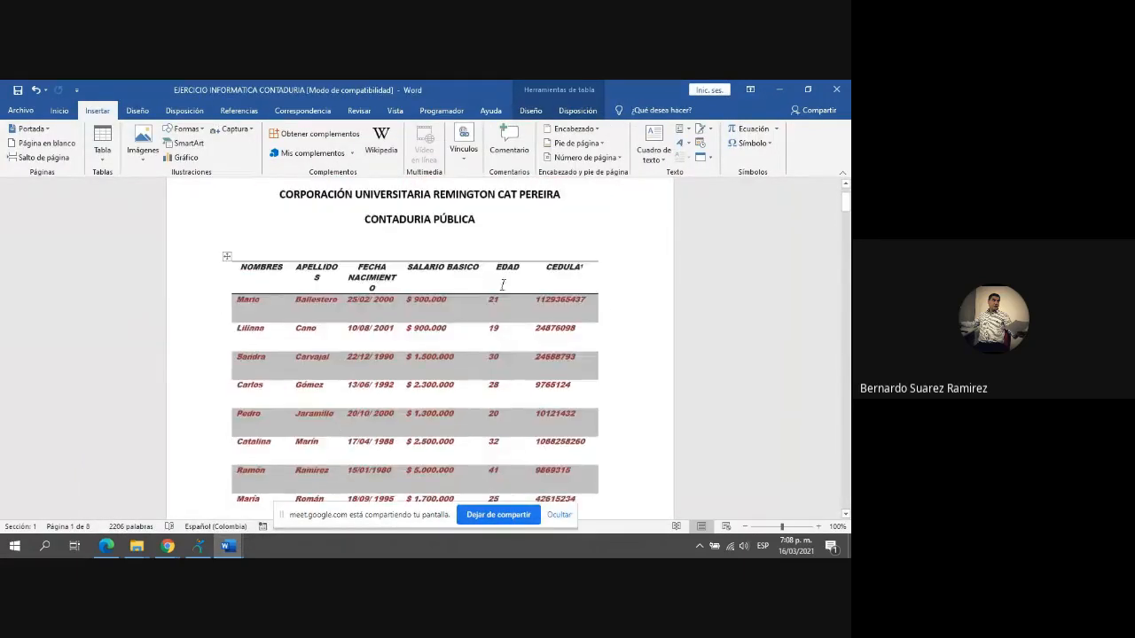
mouse_move(562, 265)
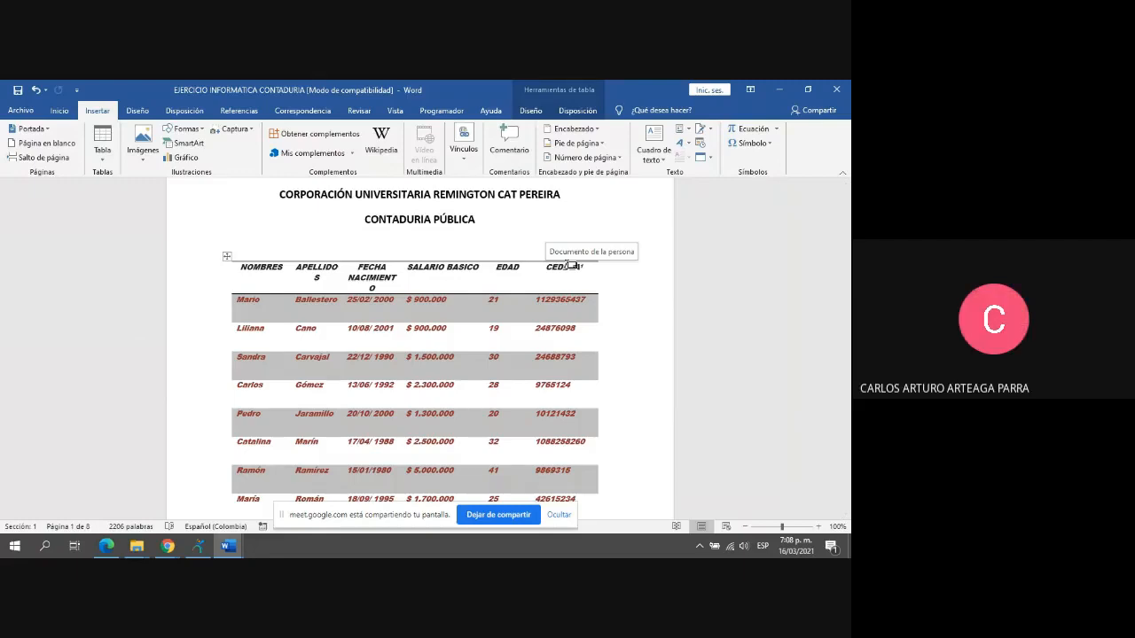
scroll(363, 397, down, 3)
scroll(363, 396, down, 1)
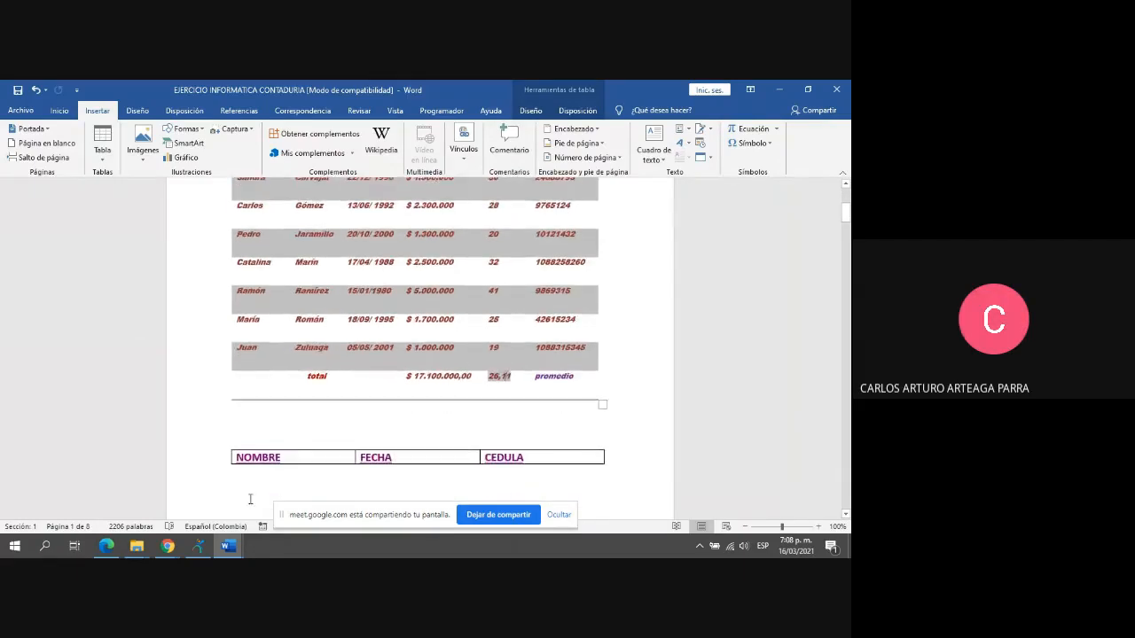
Inspect the formula behind the EDAD average in the table's total row and close it without changes
double_click(490, 378)
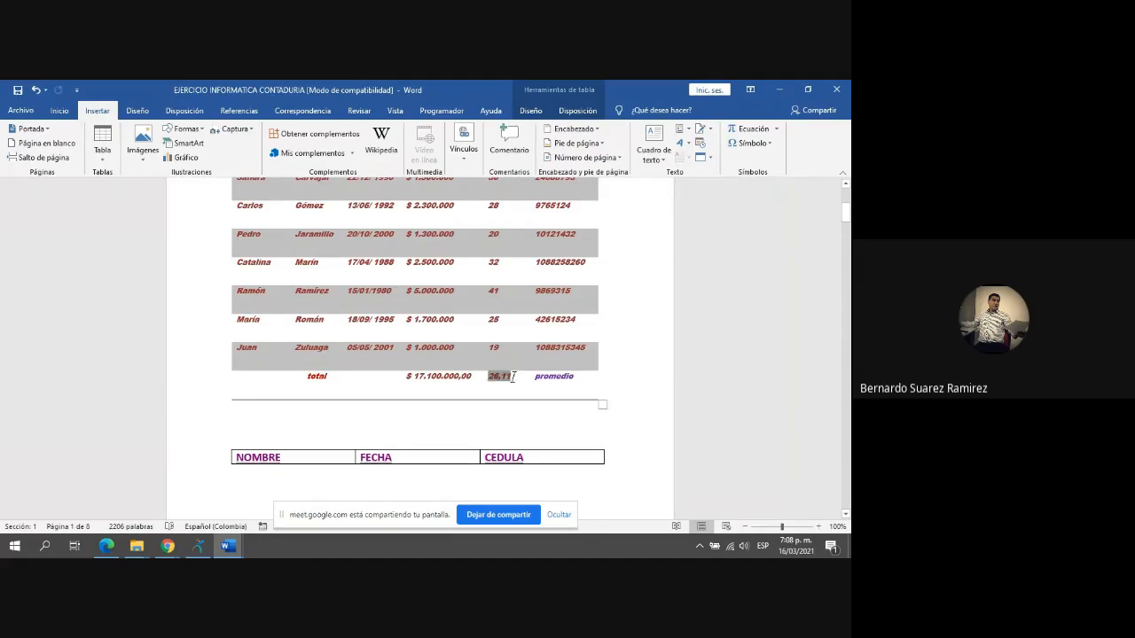
click(577, 111)
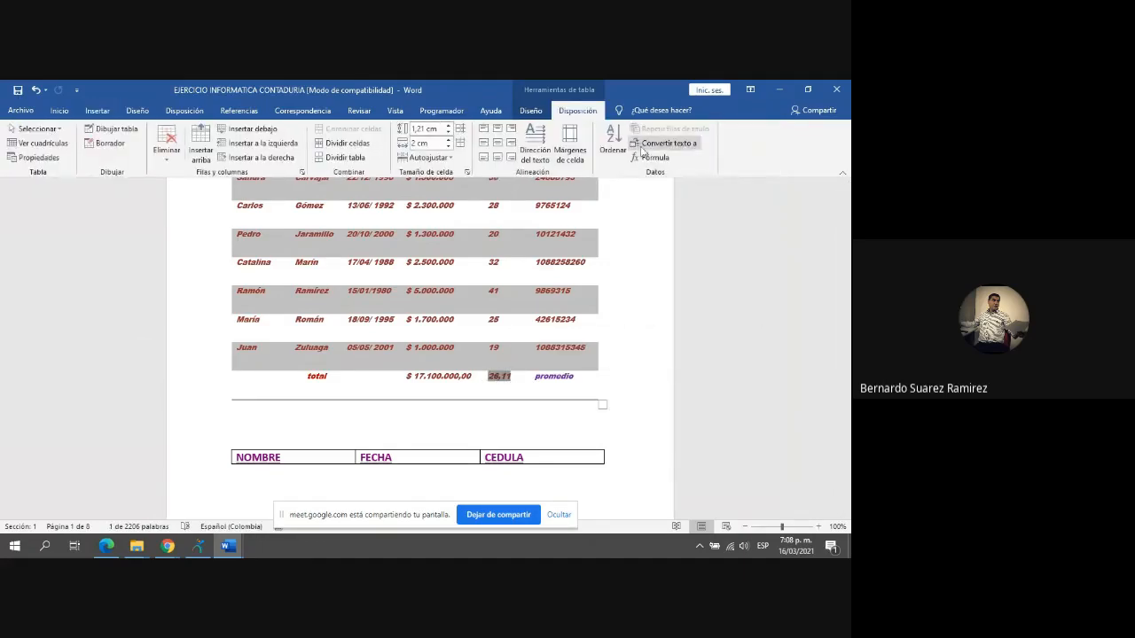
click(648, 158)
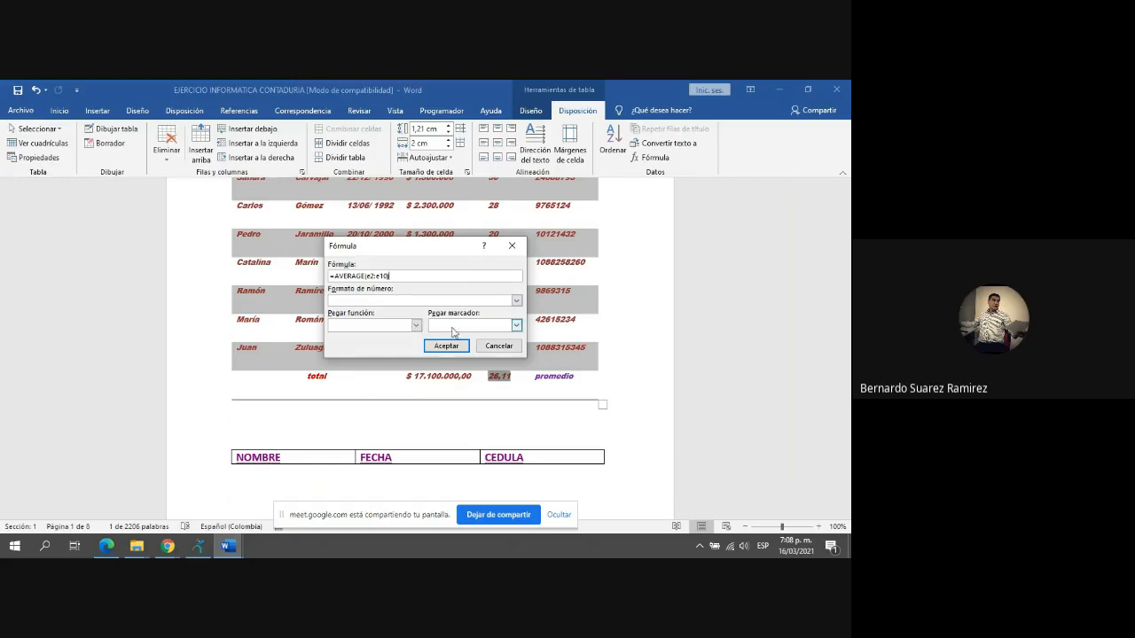
click(483, 347)
scroll(503, 386, up, 2)
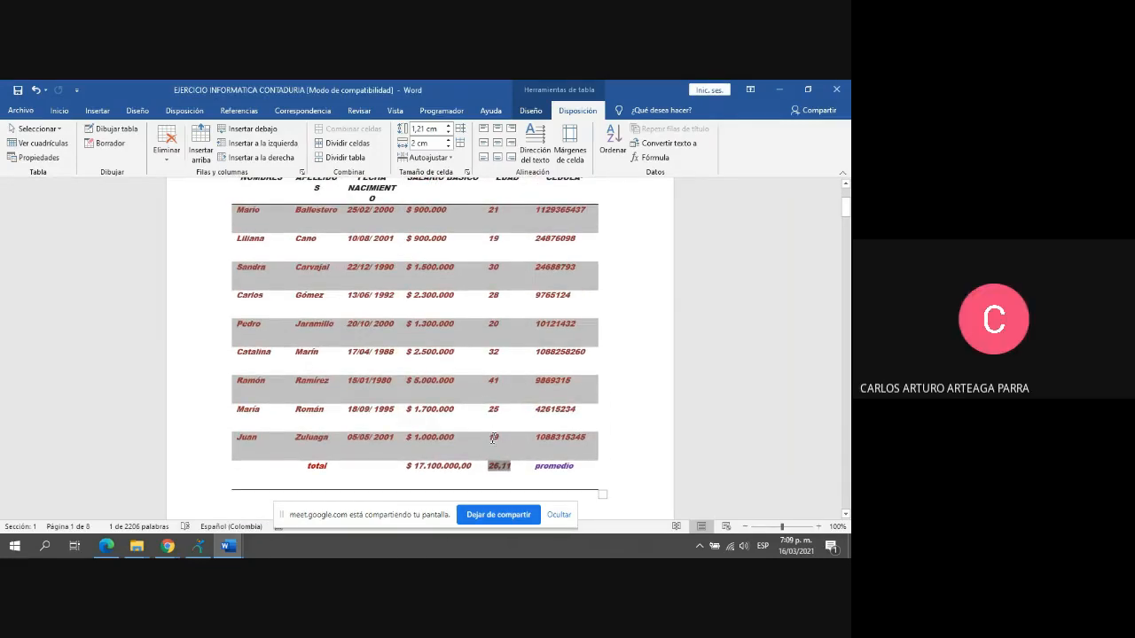
scroll(461, 366, down, 2)
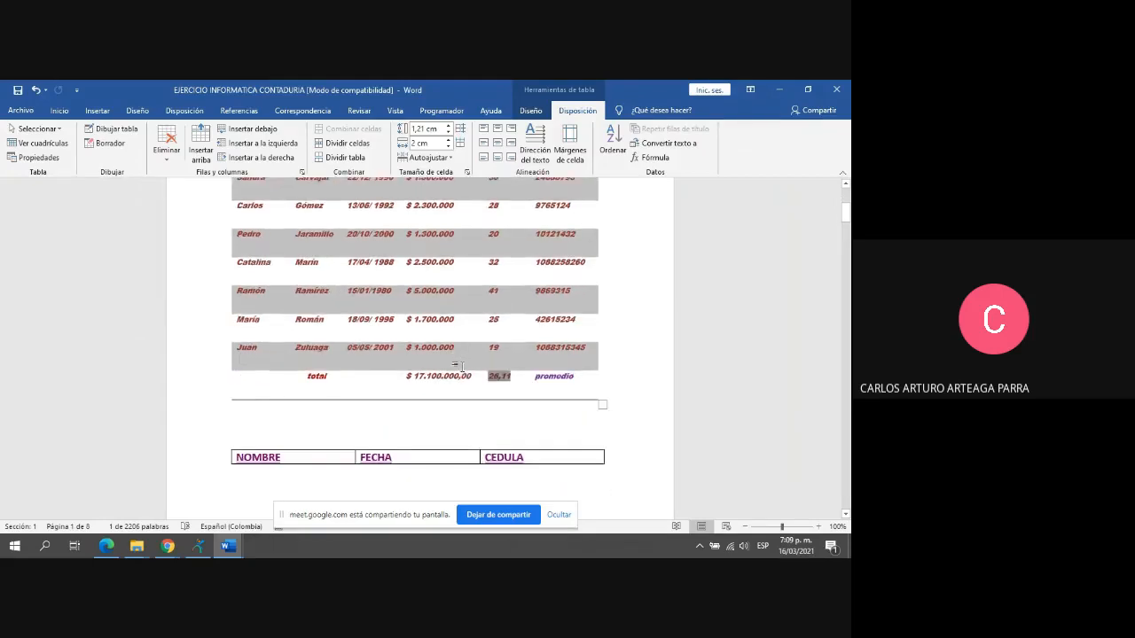
Examine the header, the footnote text and the footer with page number on page 1 of the exercise document
scroll(461, 364, up, 5)
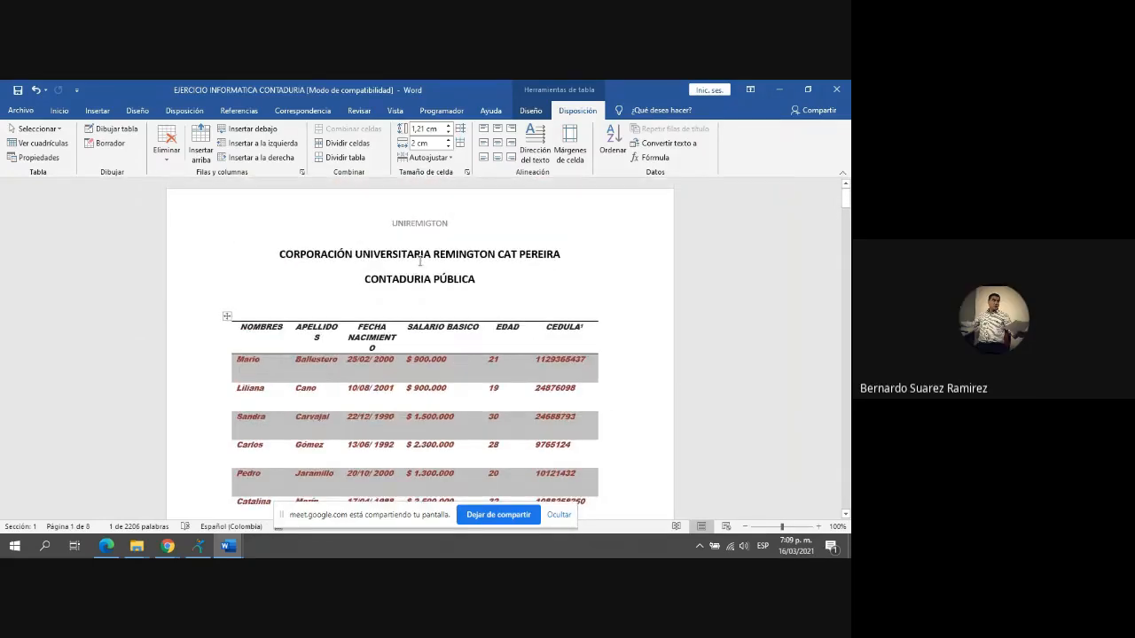
scroll(444, 228, down, 1)
scroll(444, 229, down, 10)
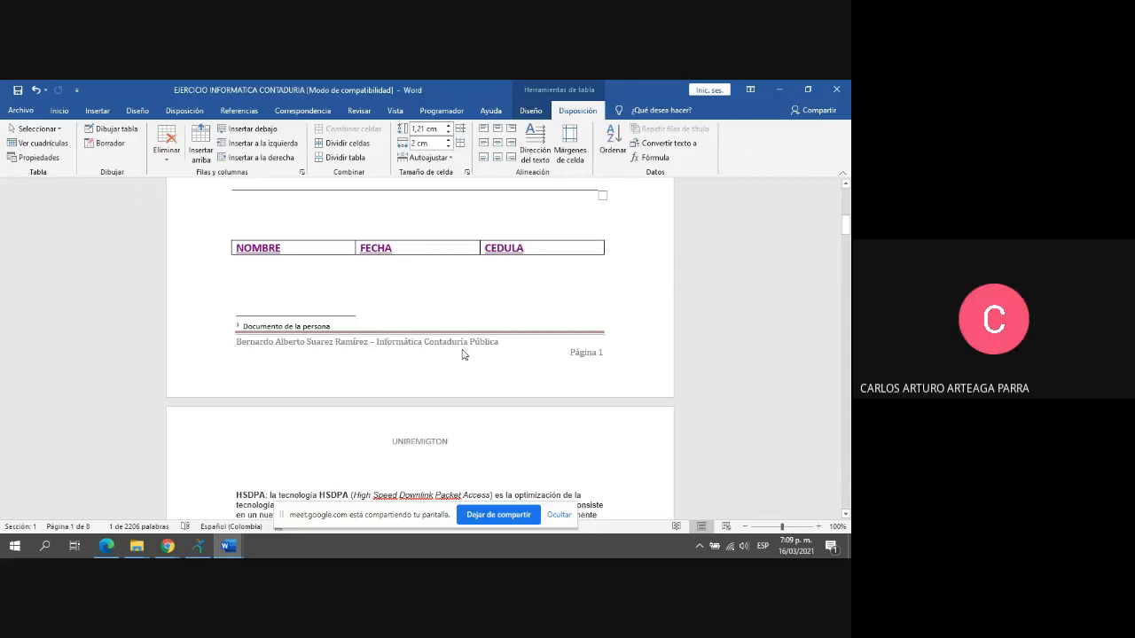
Switch to the Google Meet window in Chrome and stop presenting the screen
click(161, 547)
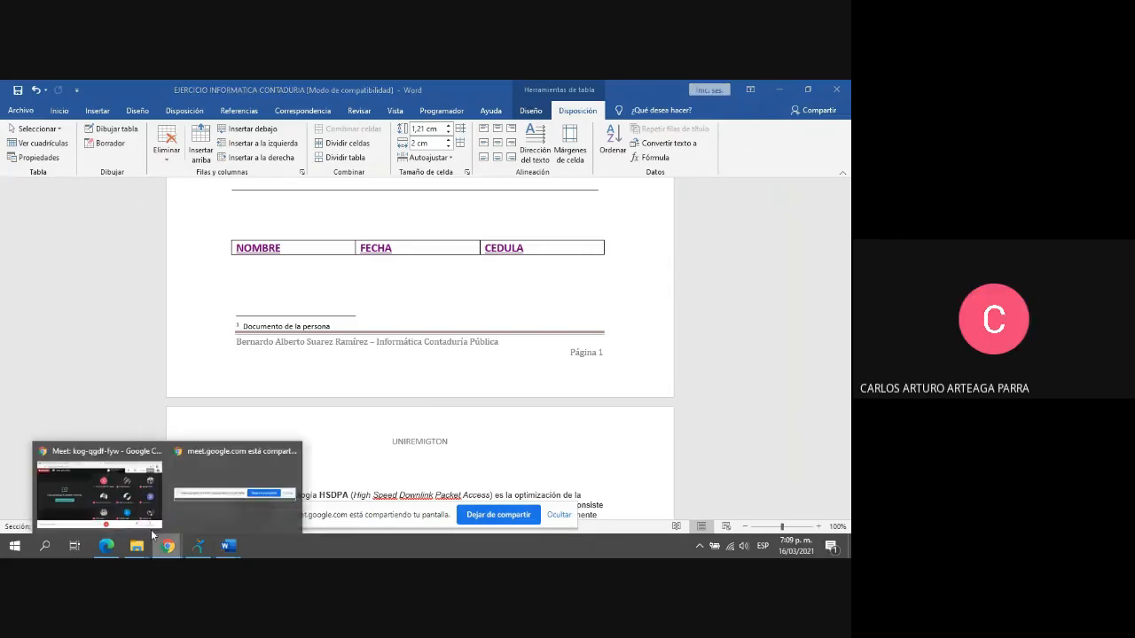
click(144, 505)
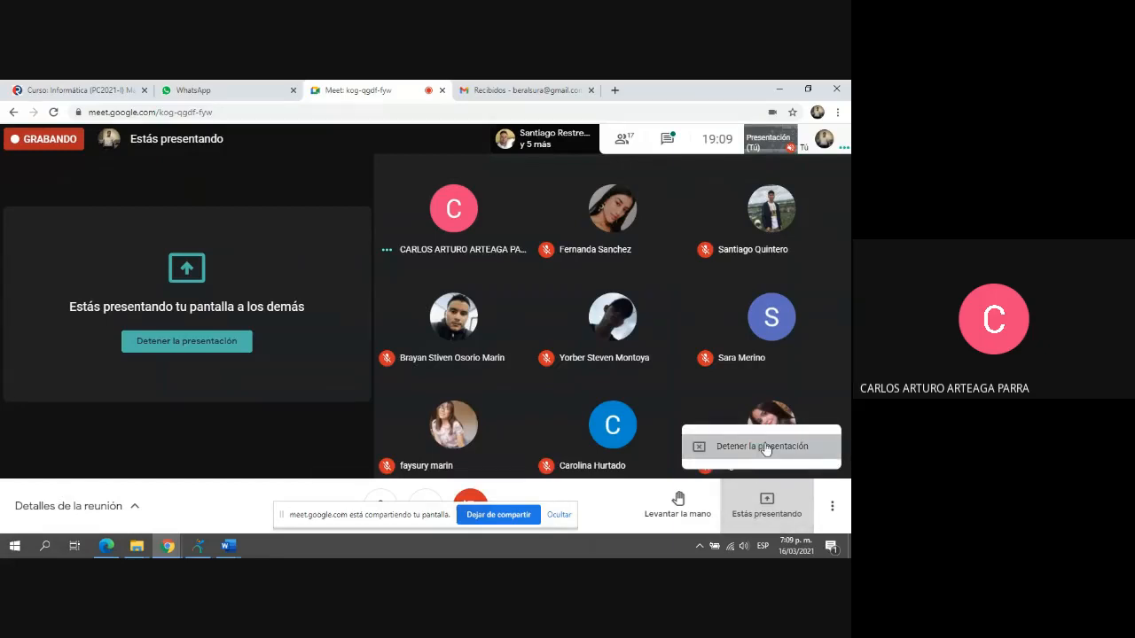
click(762, 447)
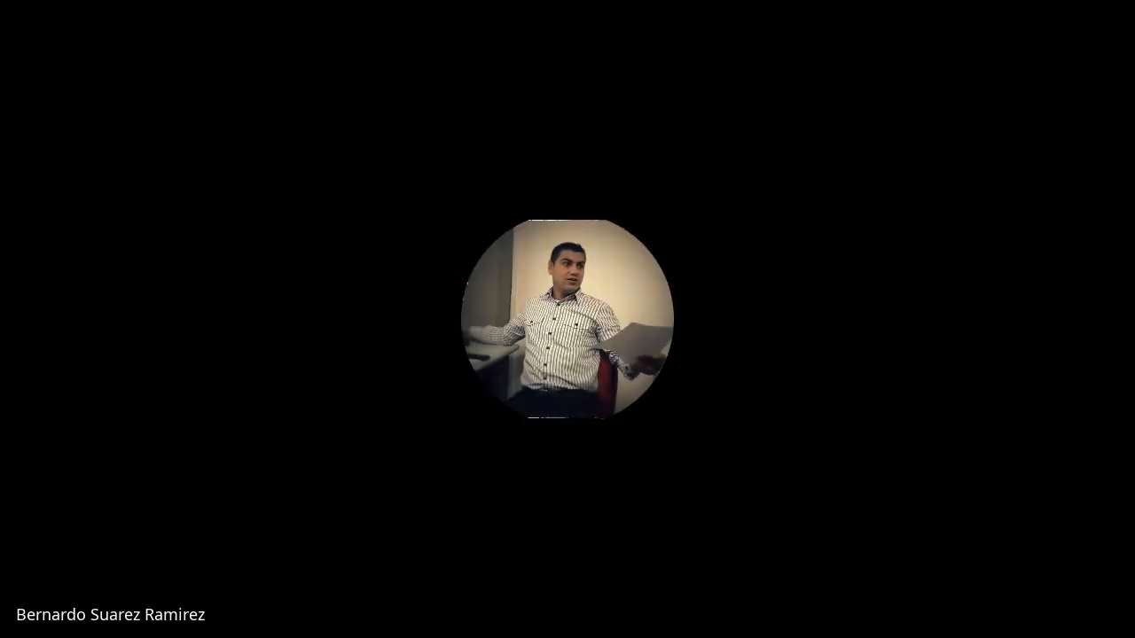
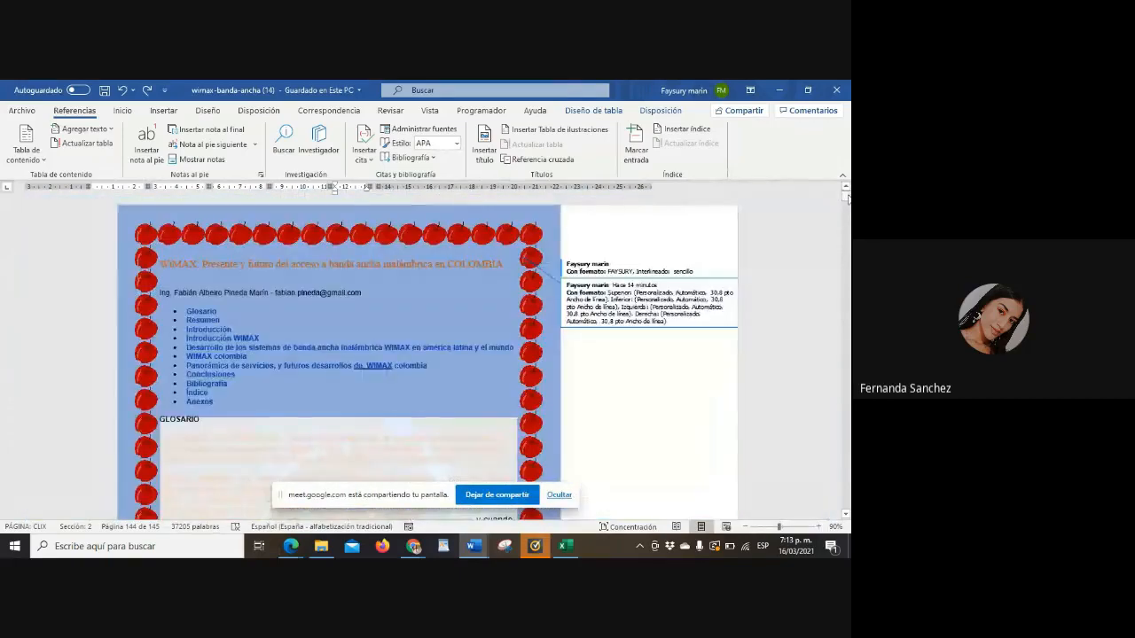
Review the page border settings with 31 pt apple art for the whole document and apply them as they are
click(487, 383)
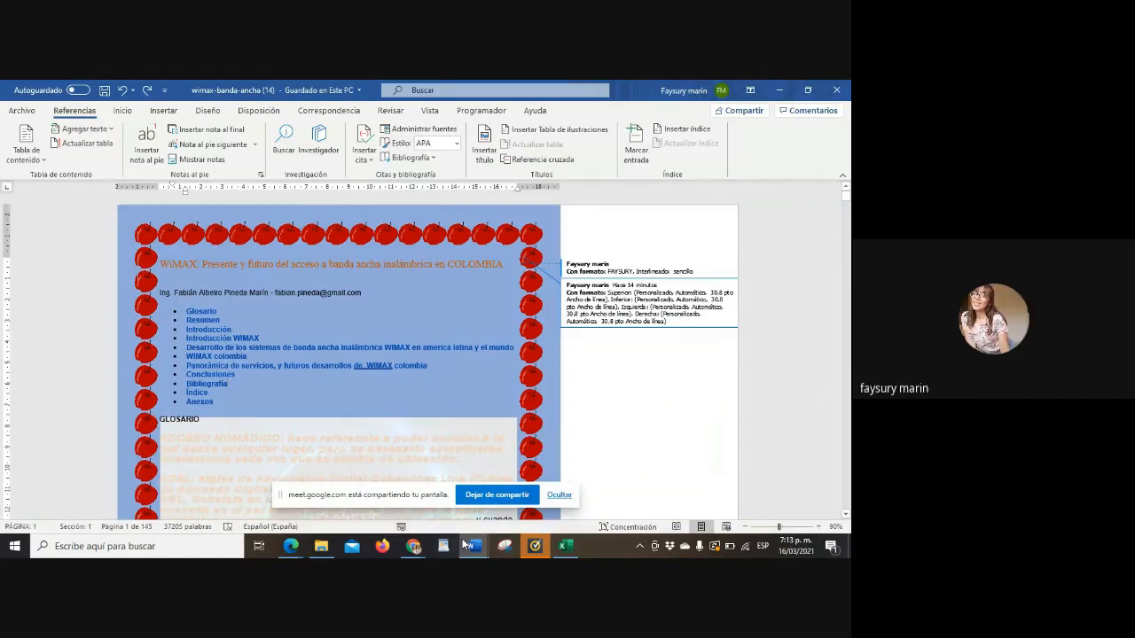
mouse_move(415, 548)
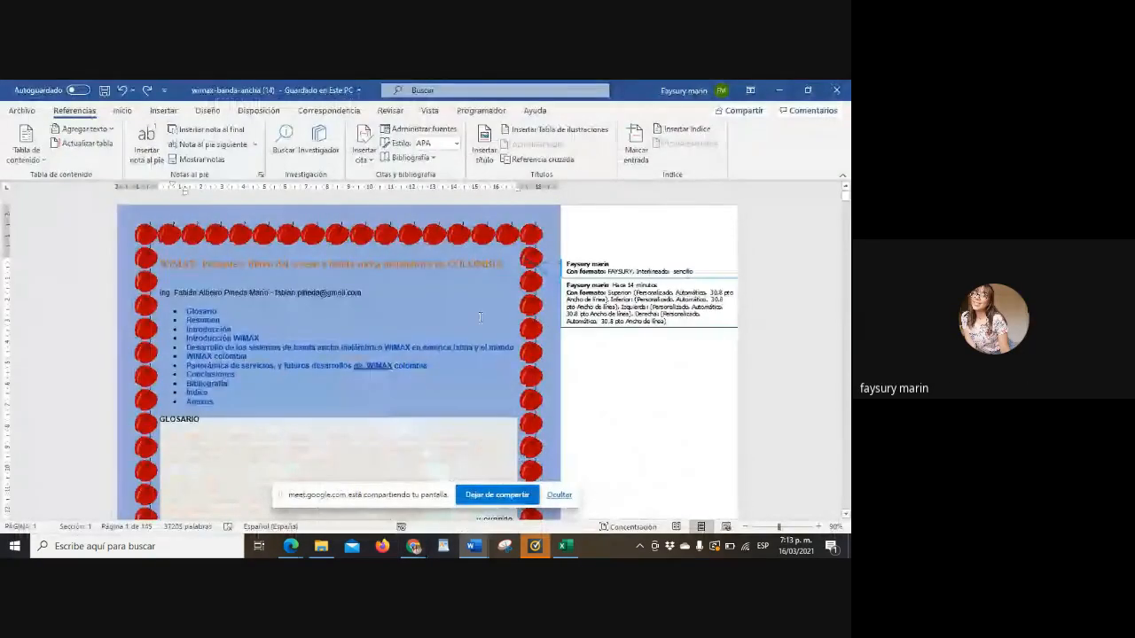
click(201, 113)
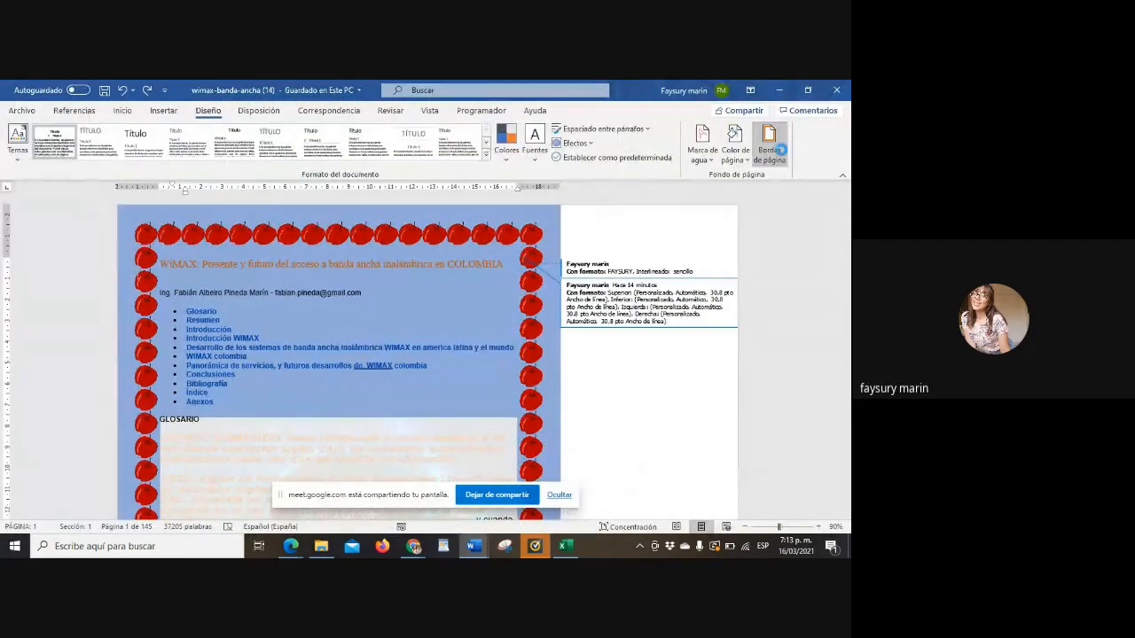
click(769, 143)
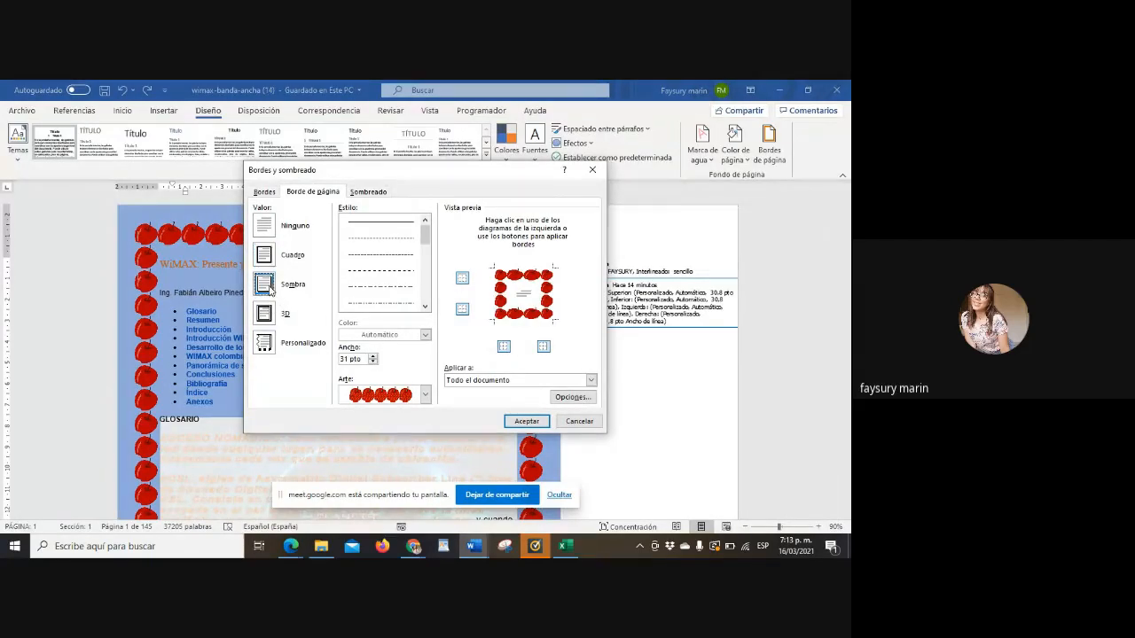
click(527, 422)
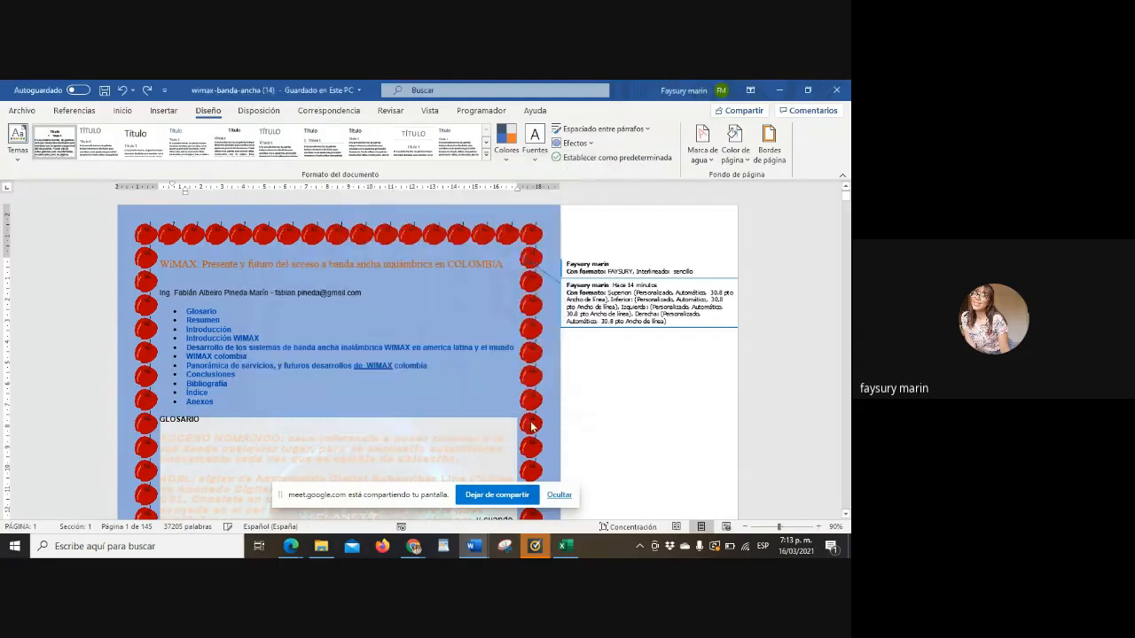
Inspect the custom picture watermark settings without changing them, and view the course table and DEDICATORIA section near the document's end
click(707, 156)
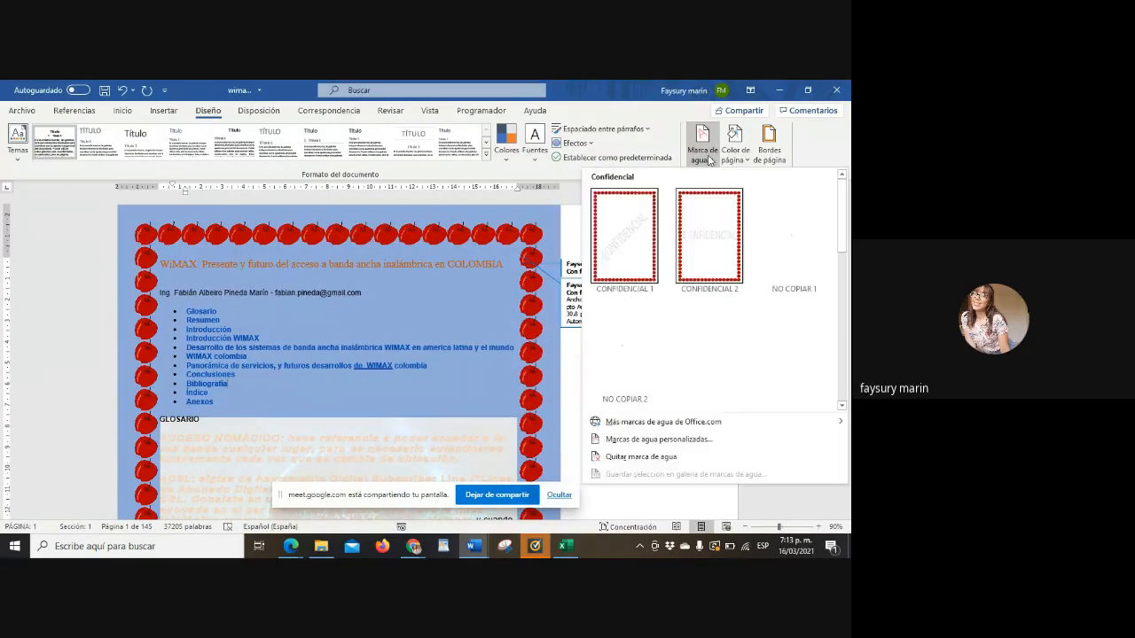
click(607, 446)
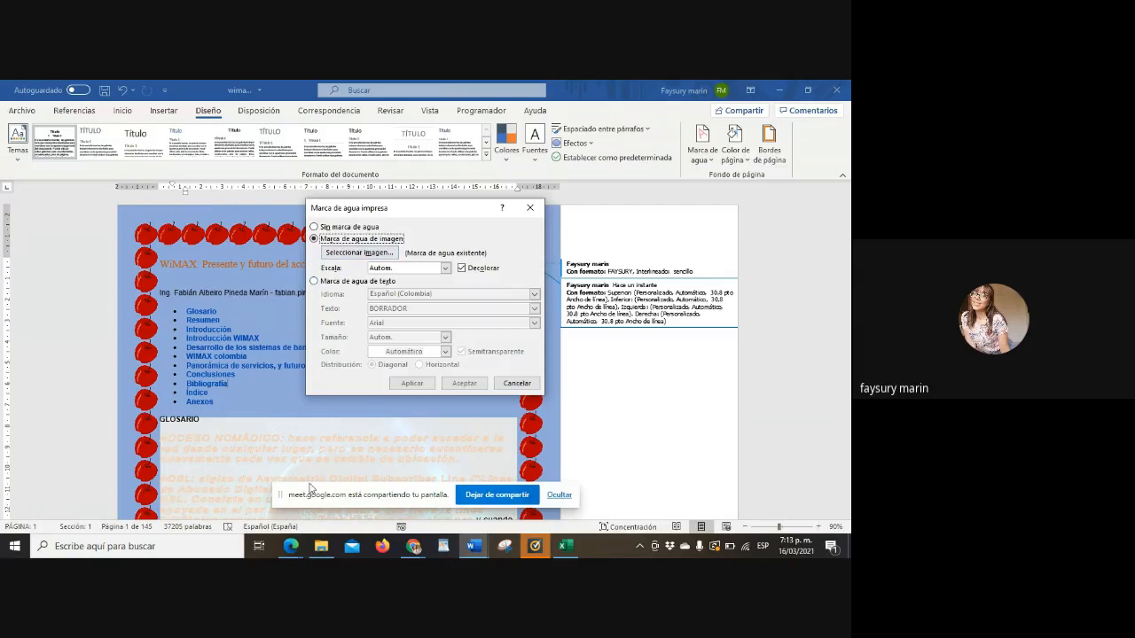
click(535, 386)
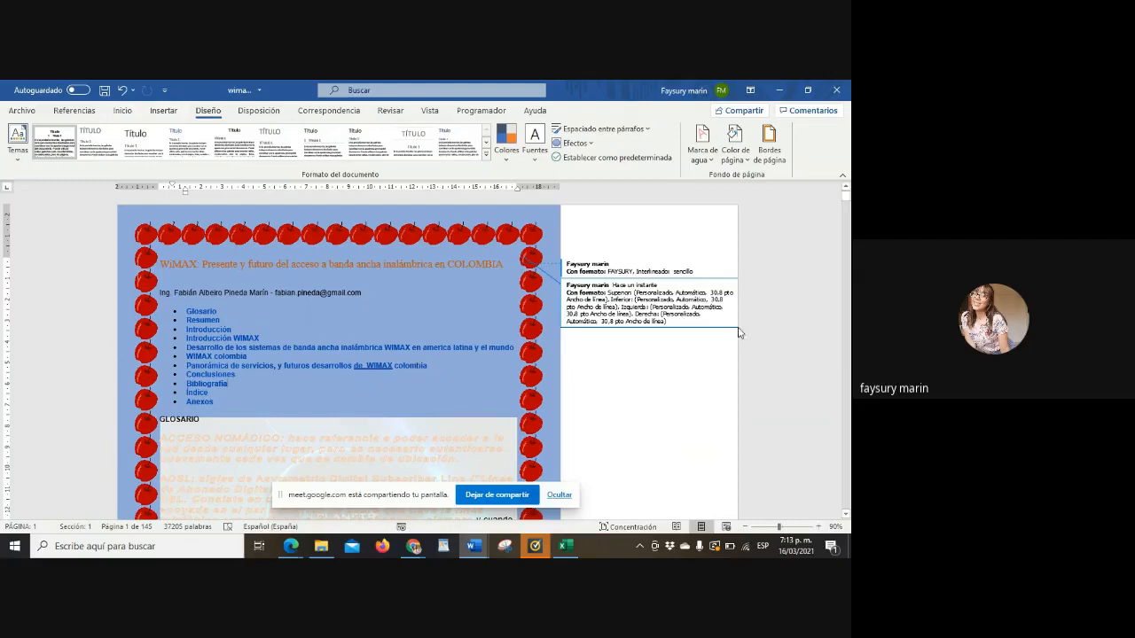
drag(846, 197, 847, 505)
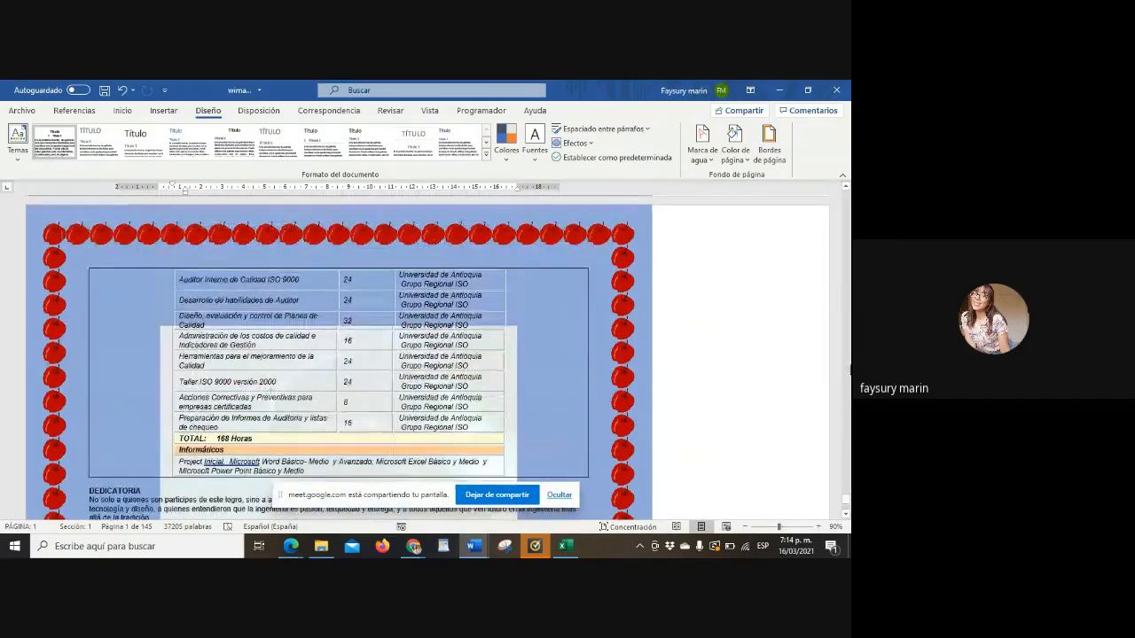
Look through the GLOSARIO page, the SmartArt page and the document's last pages down to the salary table
scroll(848, 509, up, 9)
scroll(847, 509, down, 8)
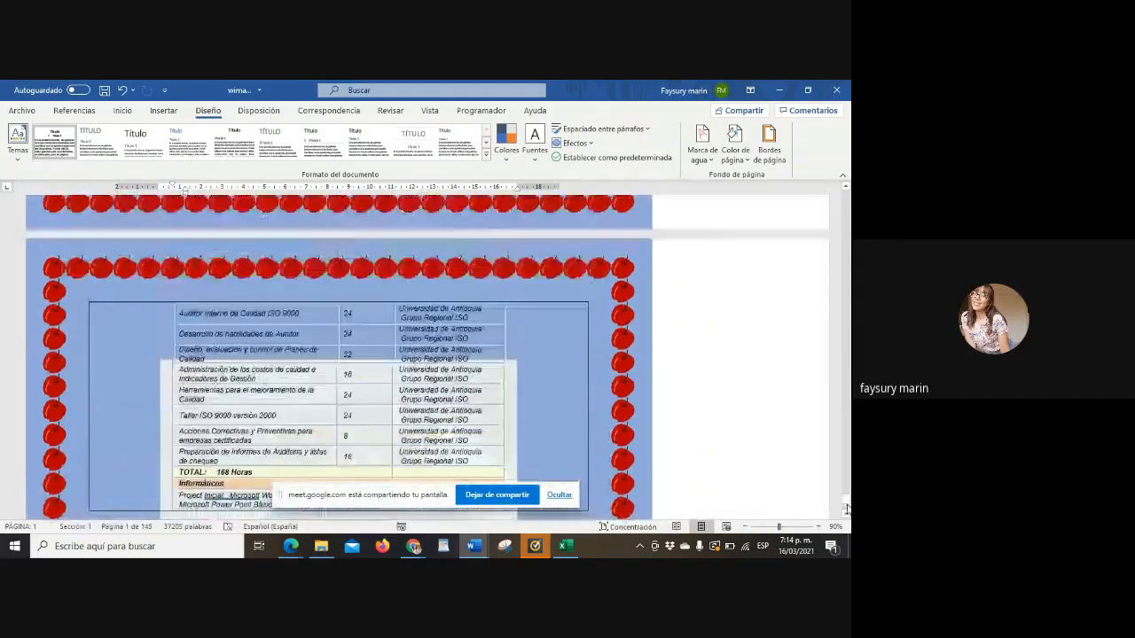
scroll(599, 334, up, 6)
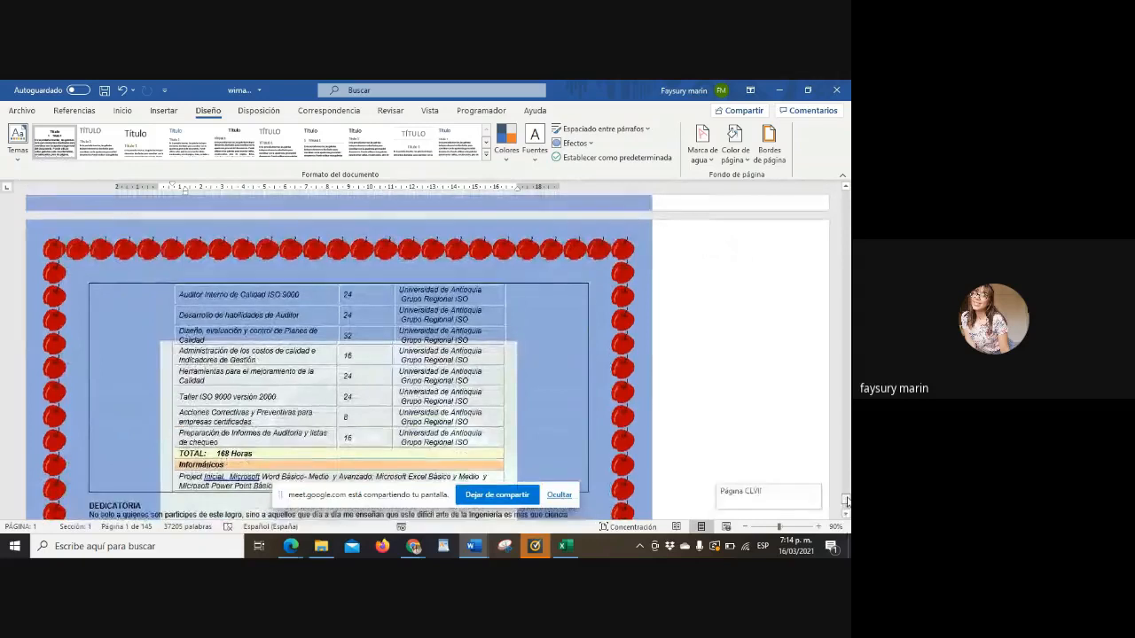
key(Up)
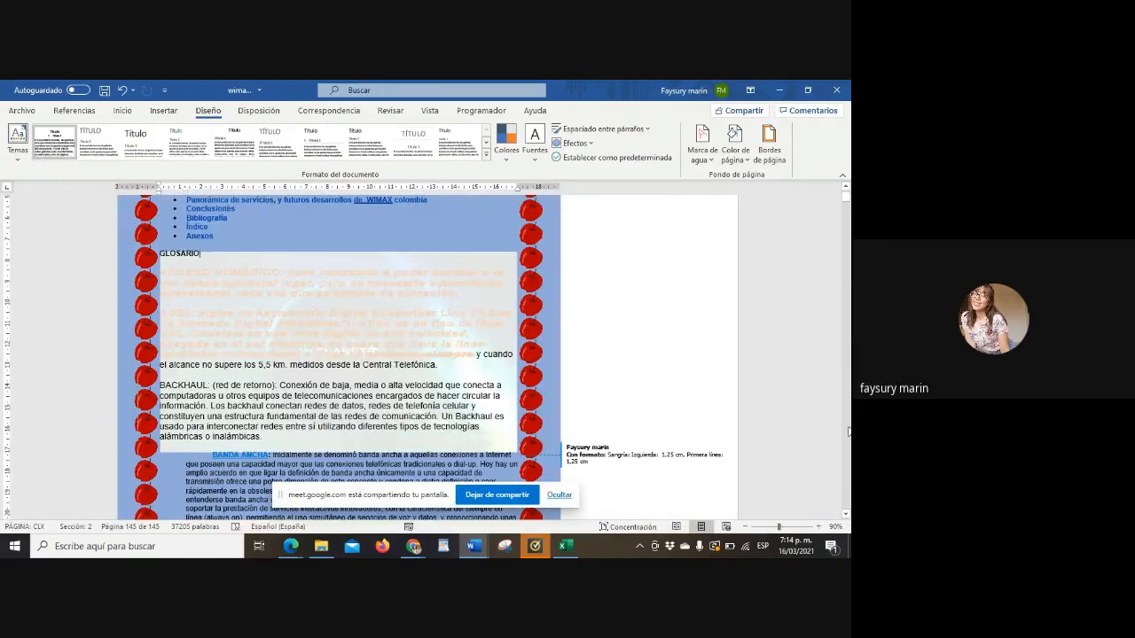
scroll(848, 457, down, 15)
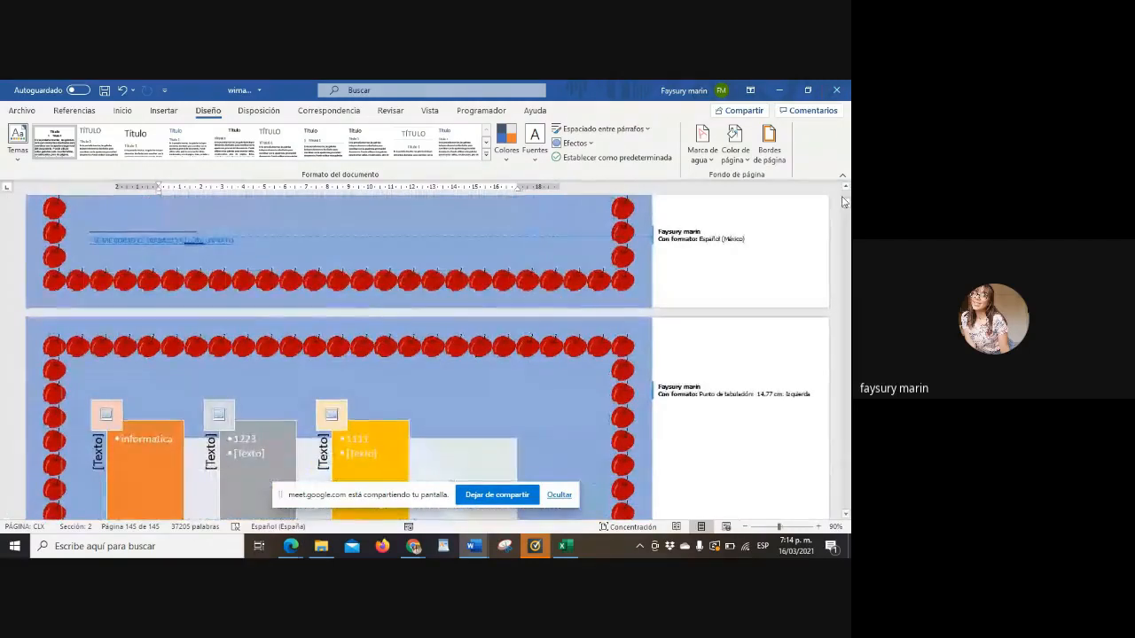
scroll(848, 288, down, 20)
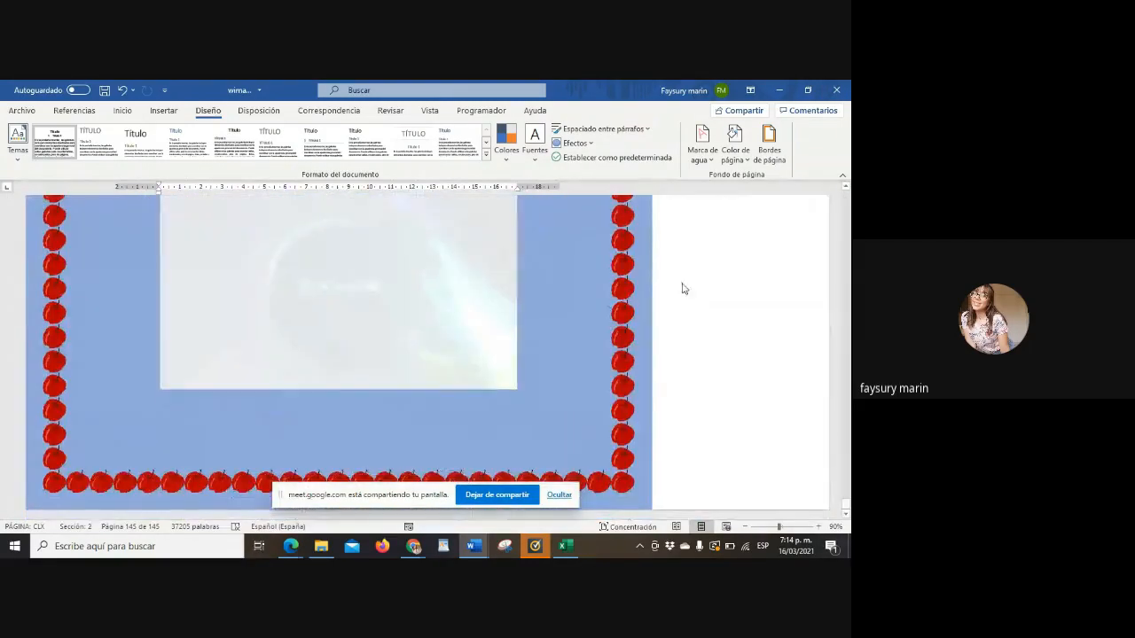
scroll(673, 282, up, 10)
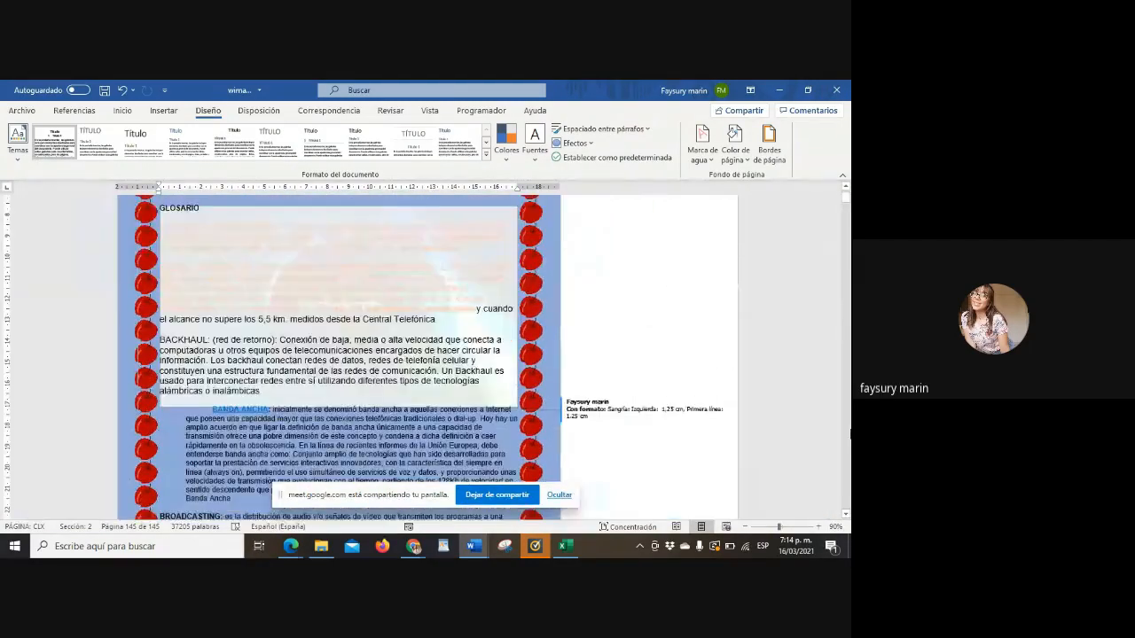
scroll(425, 355, down, 10)
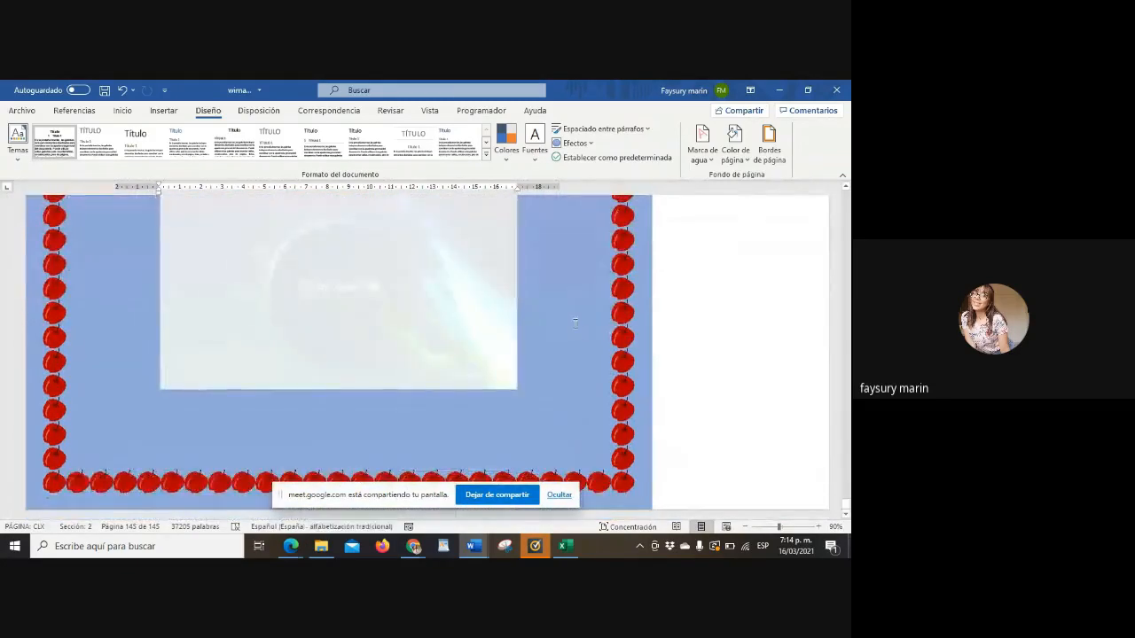
drag(846, 509, 846, 514)
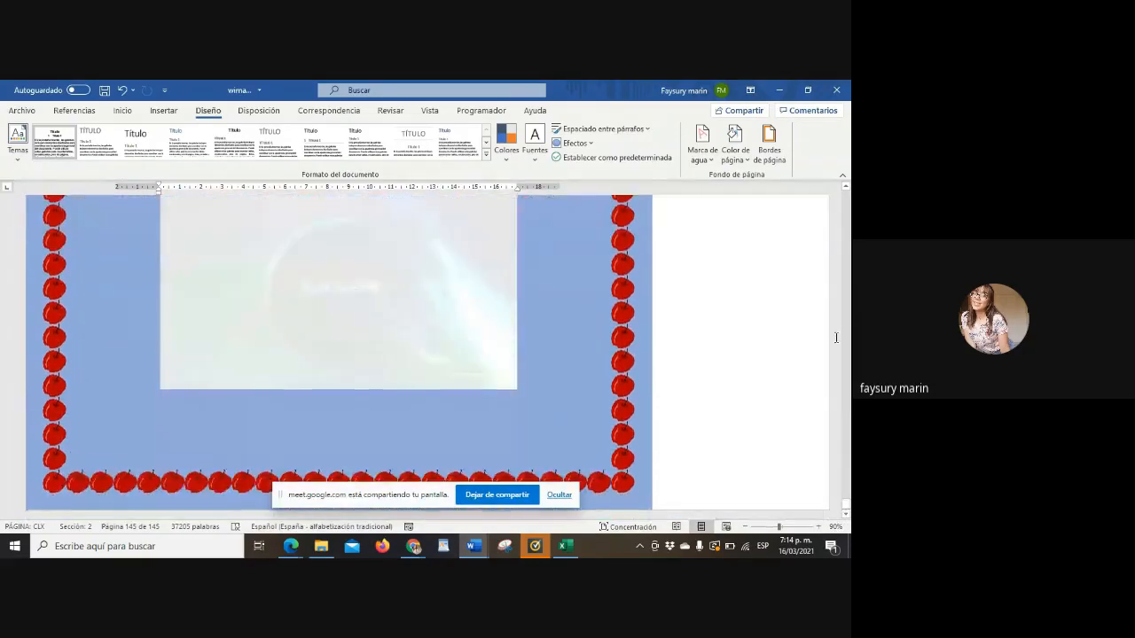
click(846, 188)
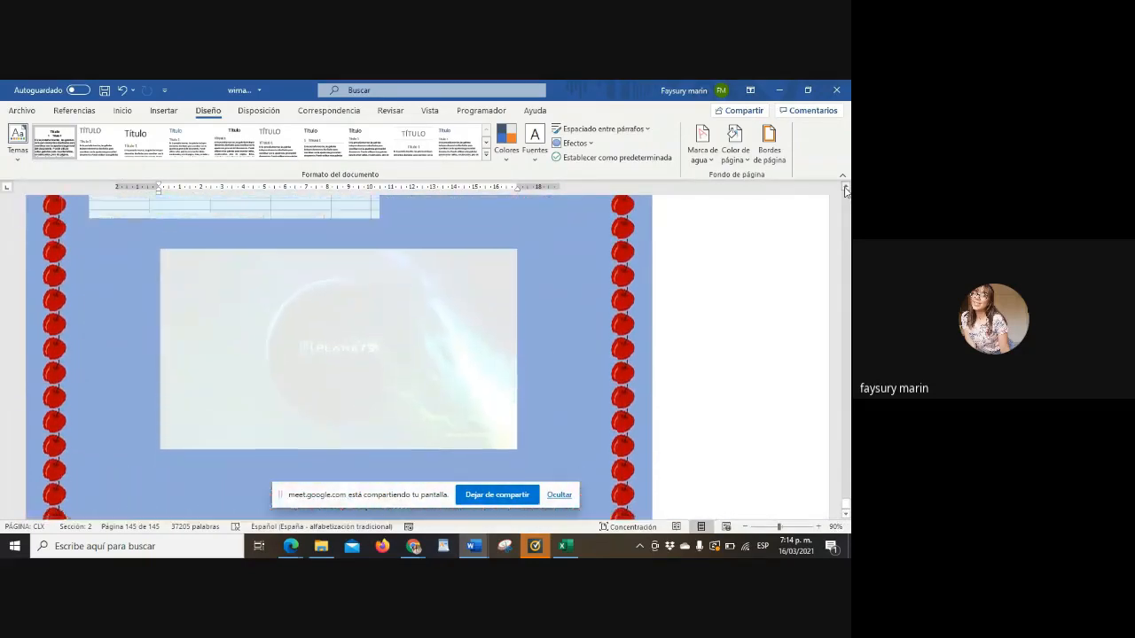
drag(846, 191, 846, 192)
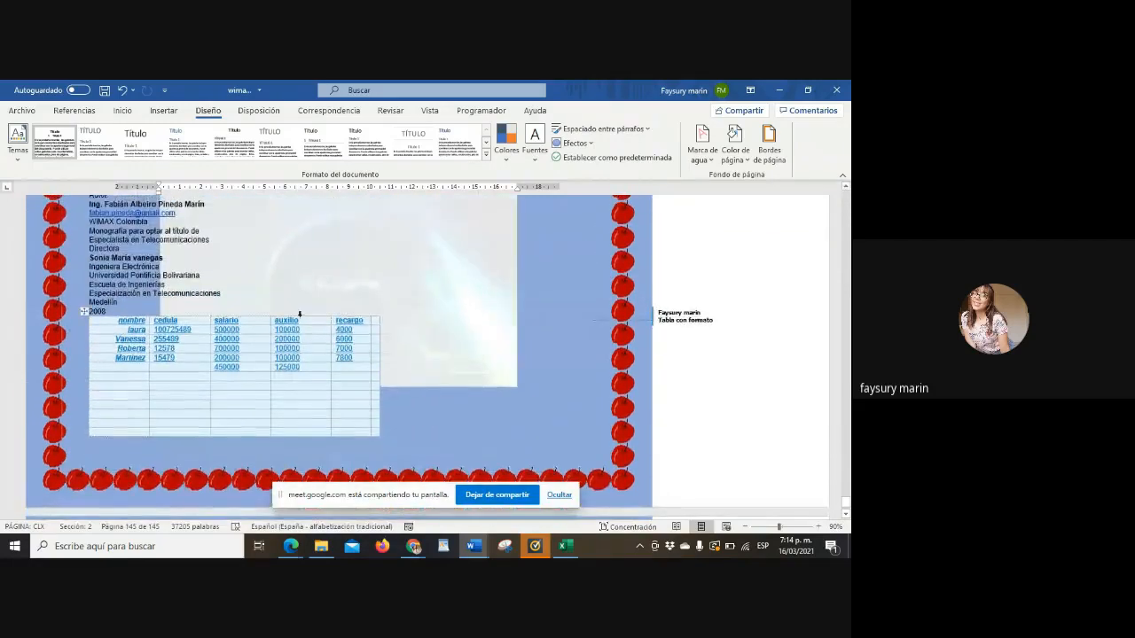
Apply the formula =AVERAGE(ABOVE) in the cell beneath the salario column's values
click(239, 367)
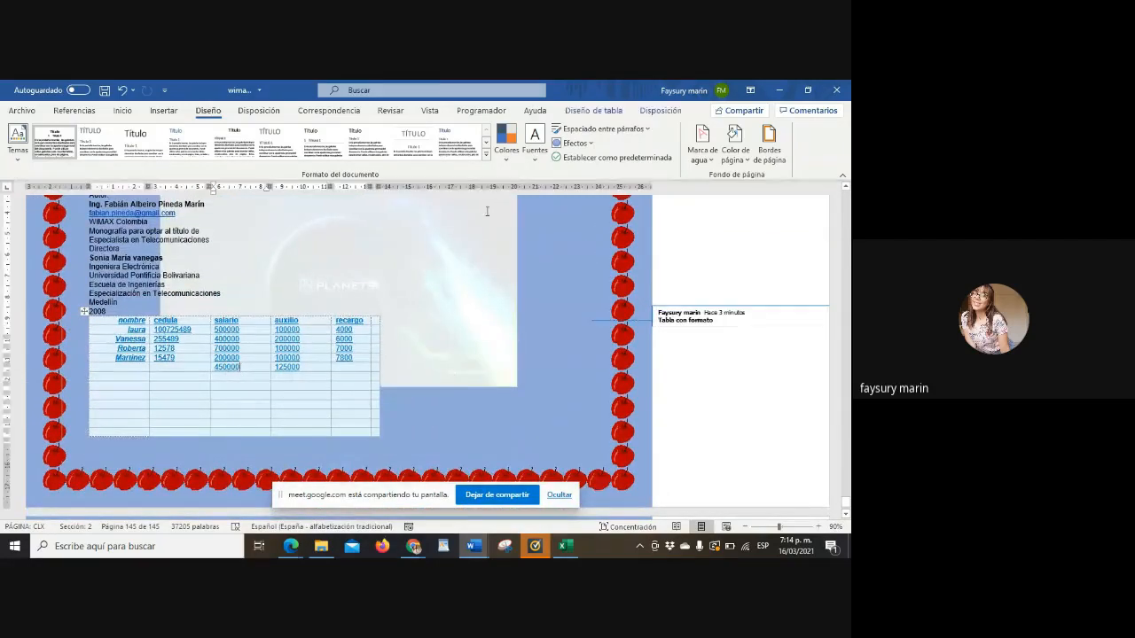
click(658, 112)
click(654, 159)
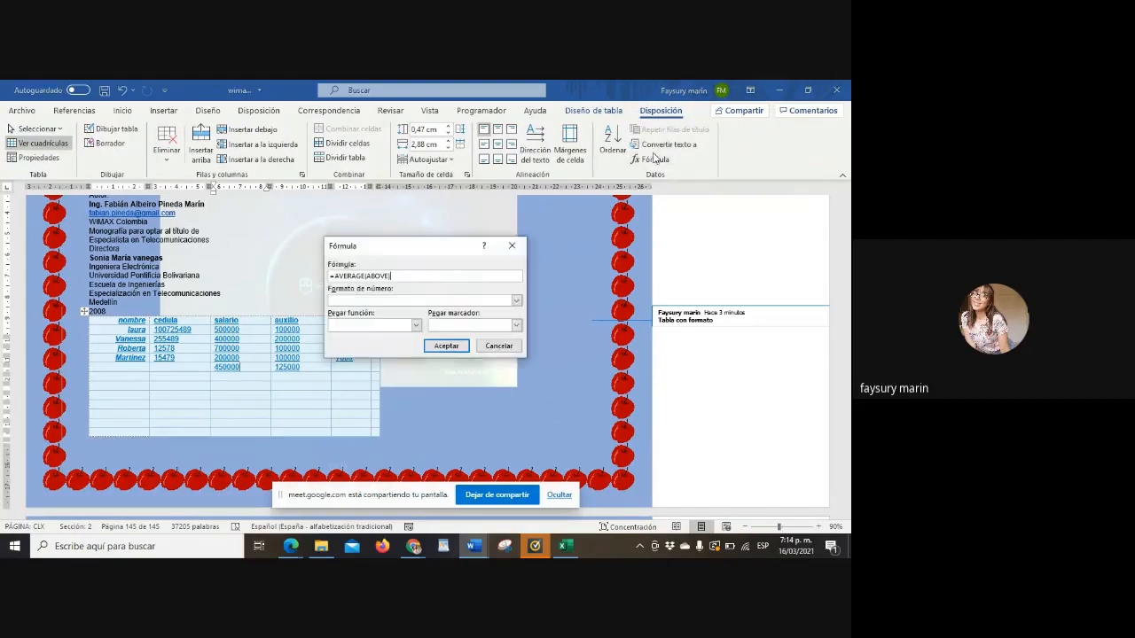
click(416, 327)
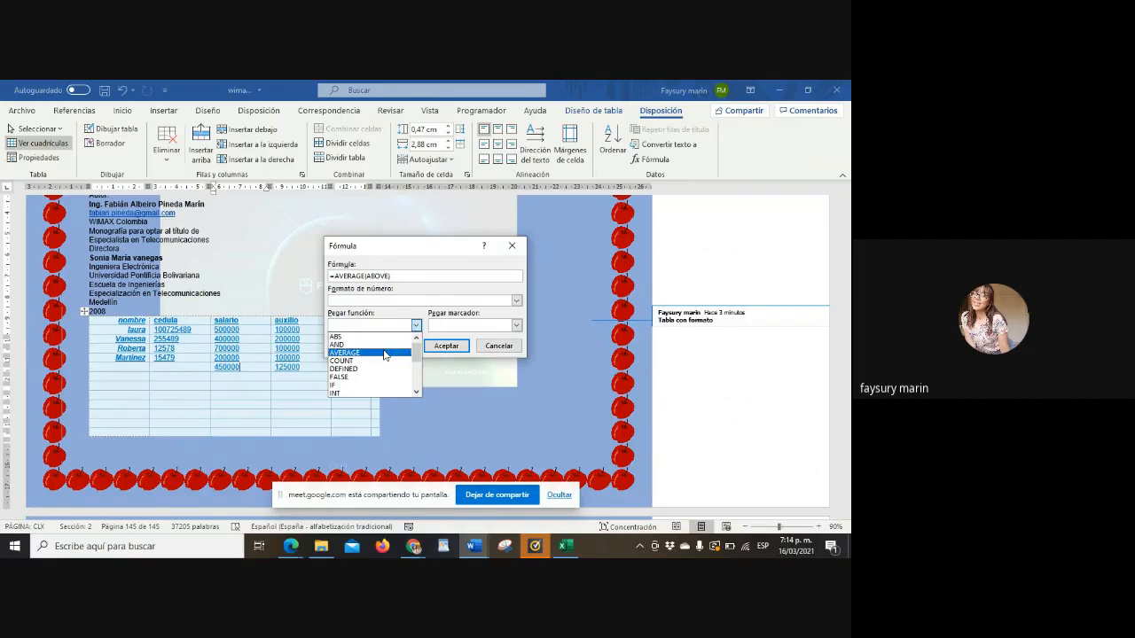
click(384, 353)
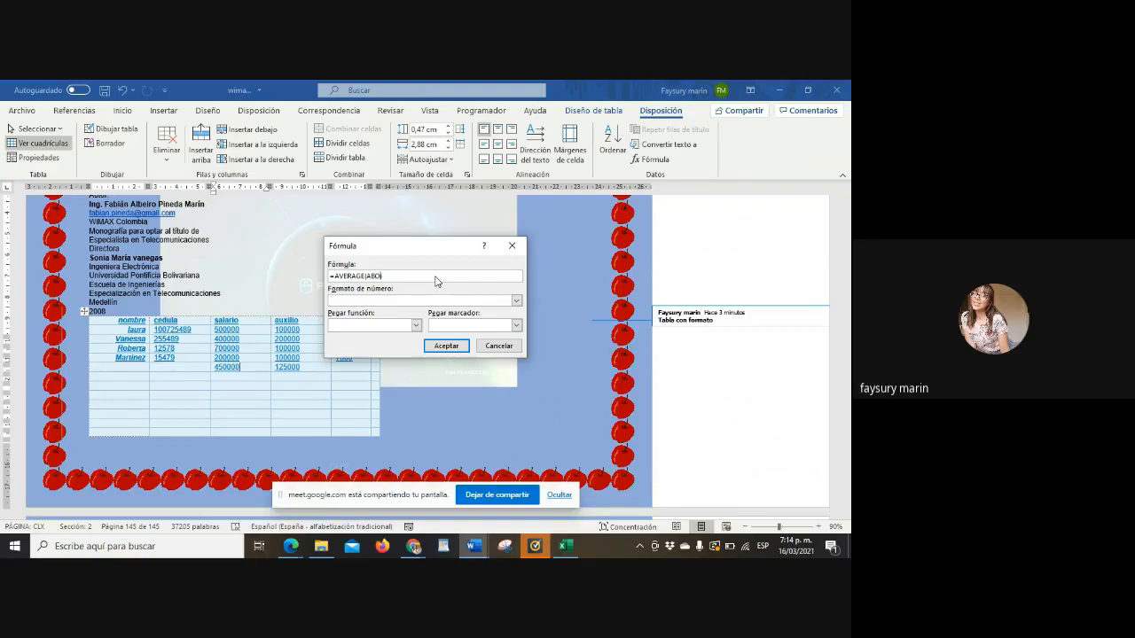
click(447, 347)
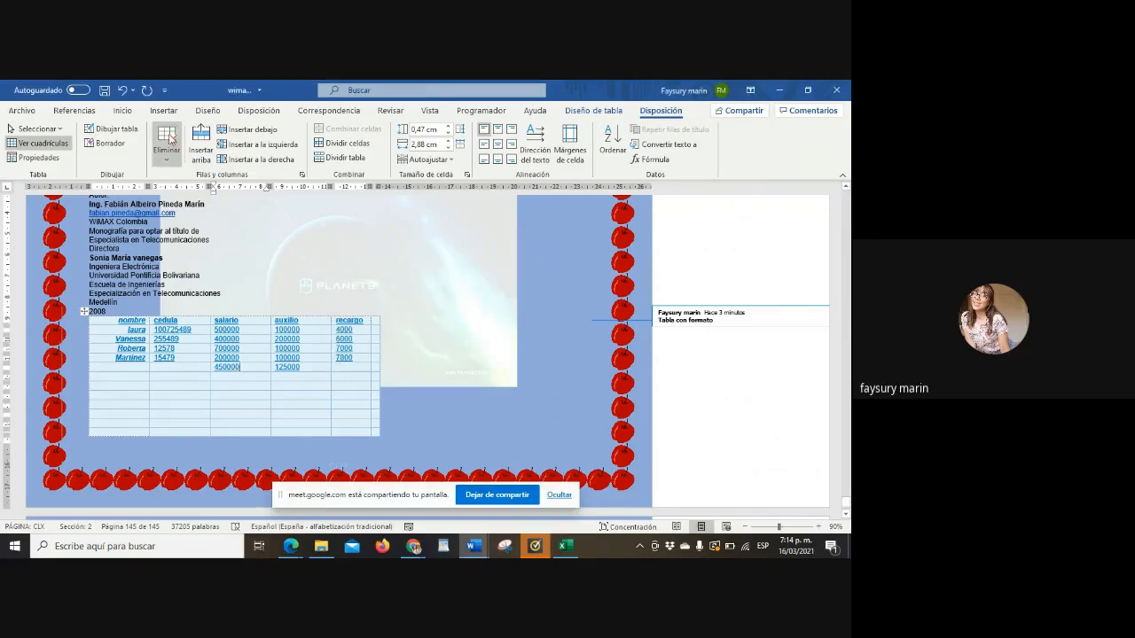
Examine the first page's GLOSARIO heading, the footnote text and the highlighted term opening the radiotransmisor paragraph on page 2
scroll(425, 355, up, 20)
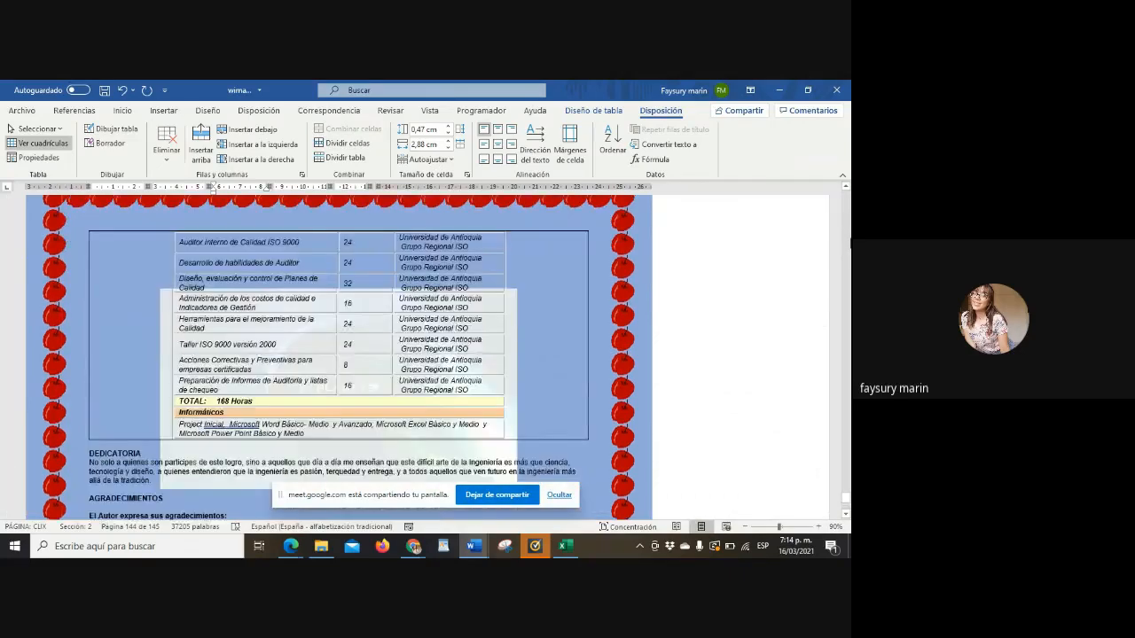
drag(848, 495, 848, 189)
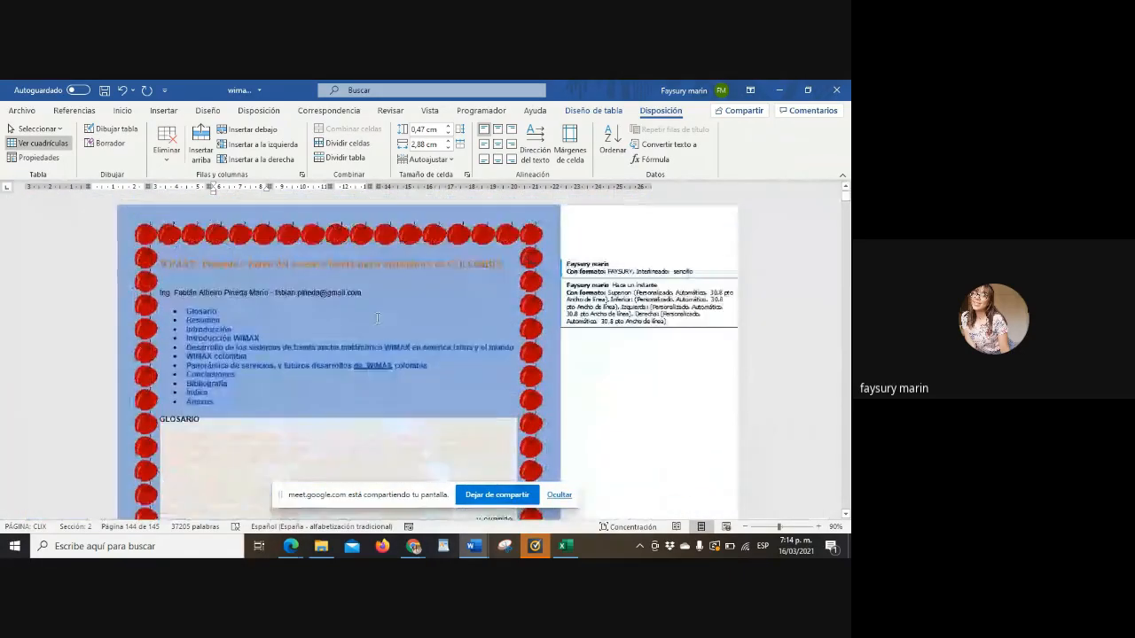
click(190, 440)
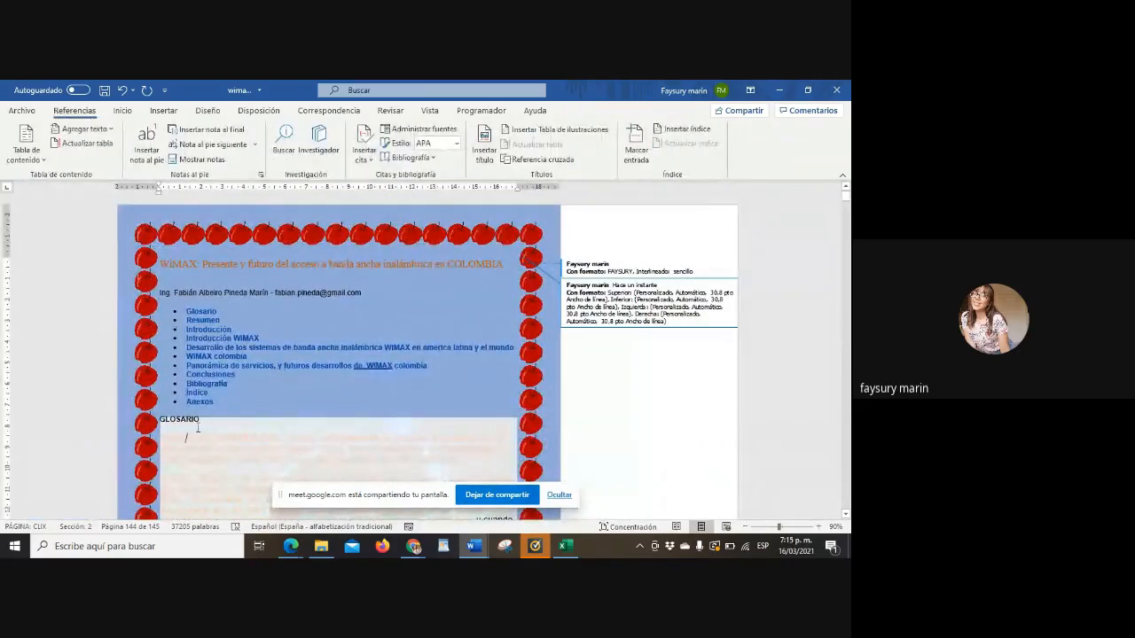
click(846, 515)
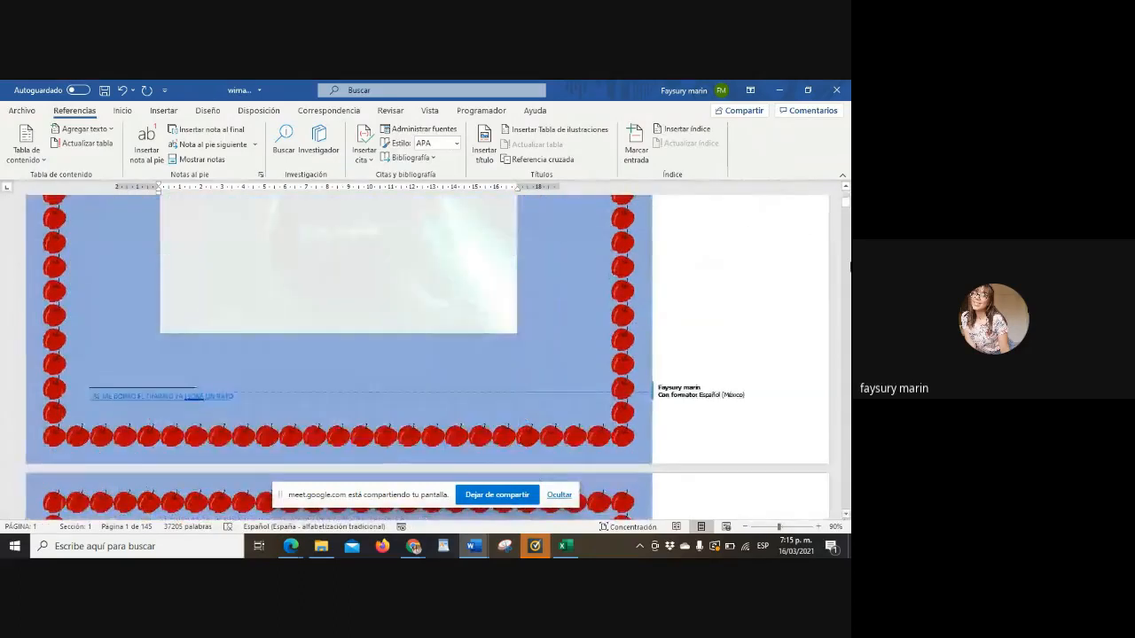
click(847, 190)
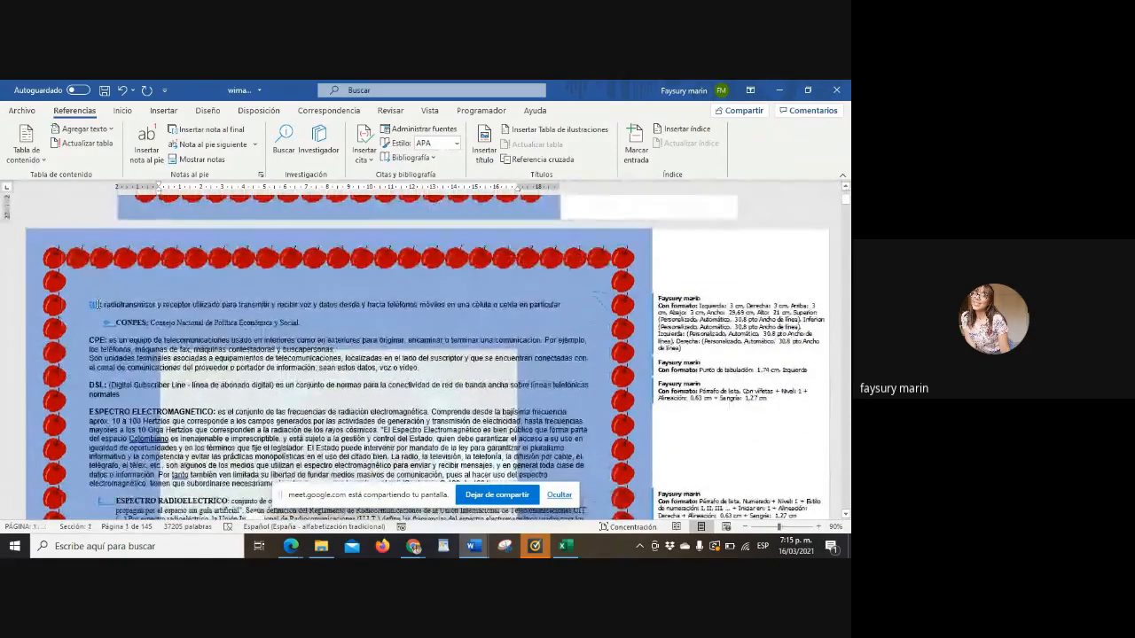
click(99, 304)
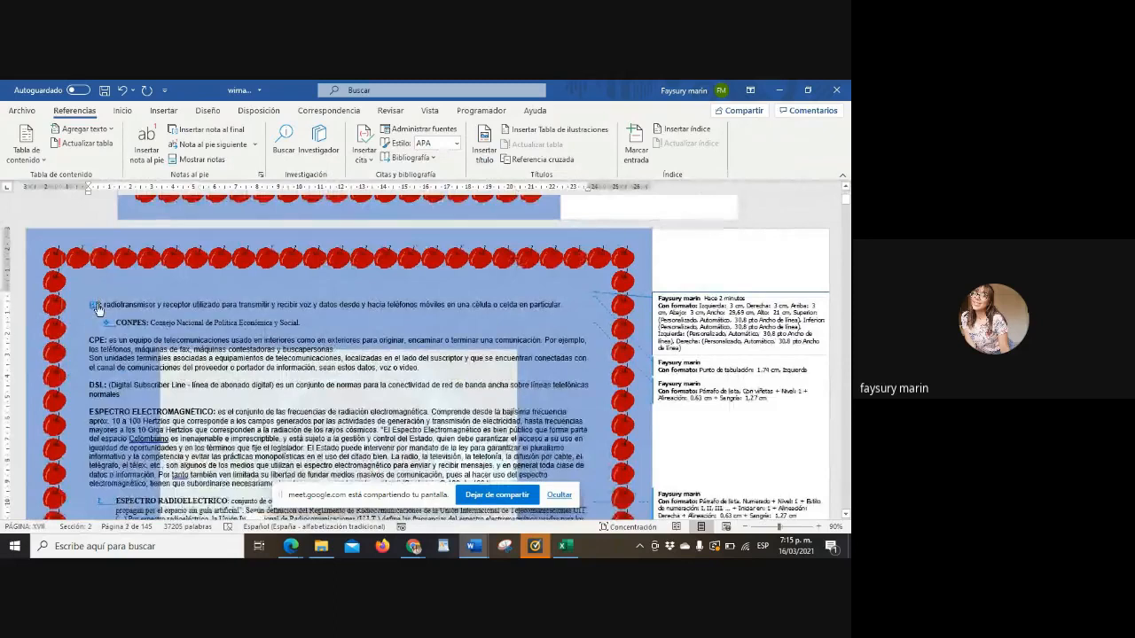
triple_click(98, 307)
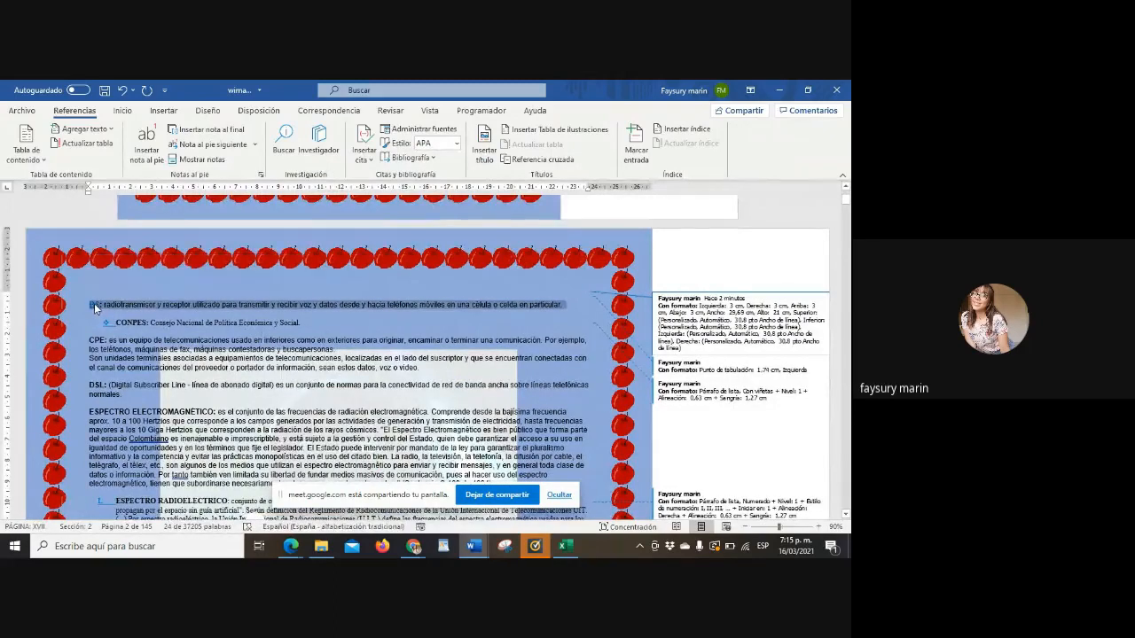
click(94, 303)
Review the three-block SmartArt graphic on page 4 and view the SmartArt layout choices without inserting one
scroll(93, 306, up, 3)
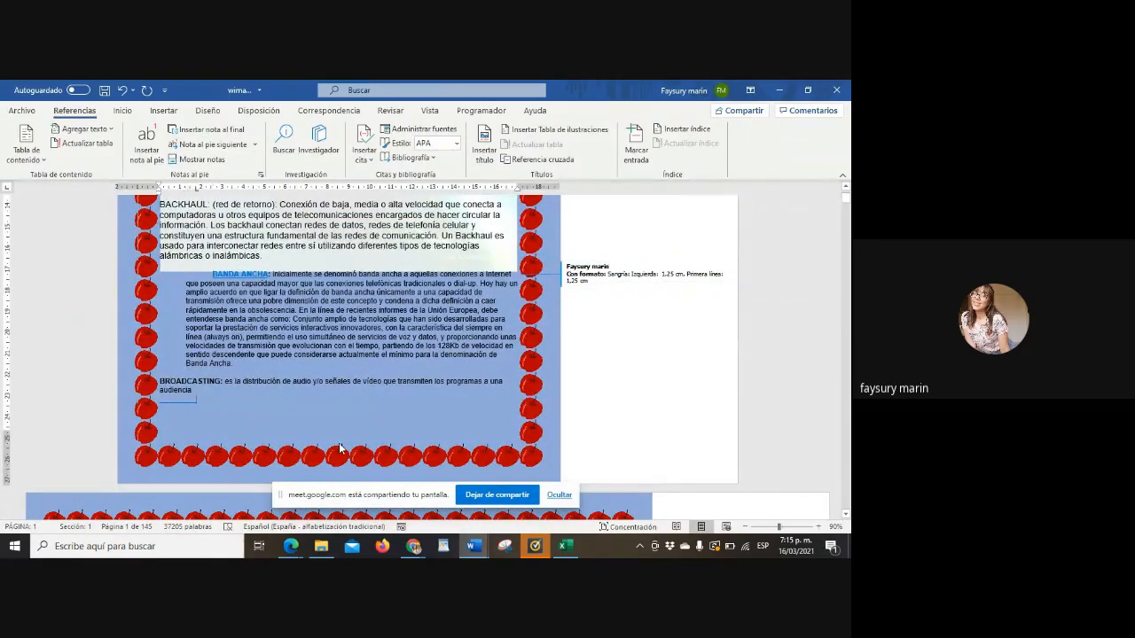
scroll(339, 443, down, 5)
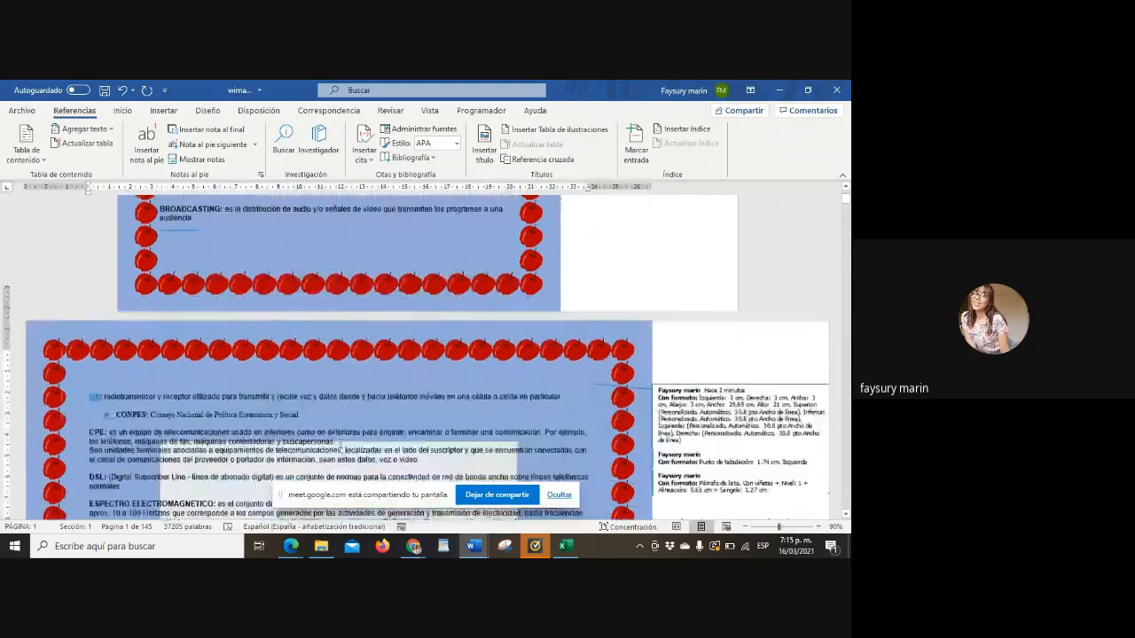
scroll(340, 448, down, 15)
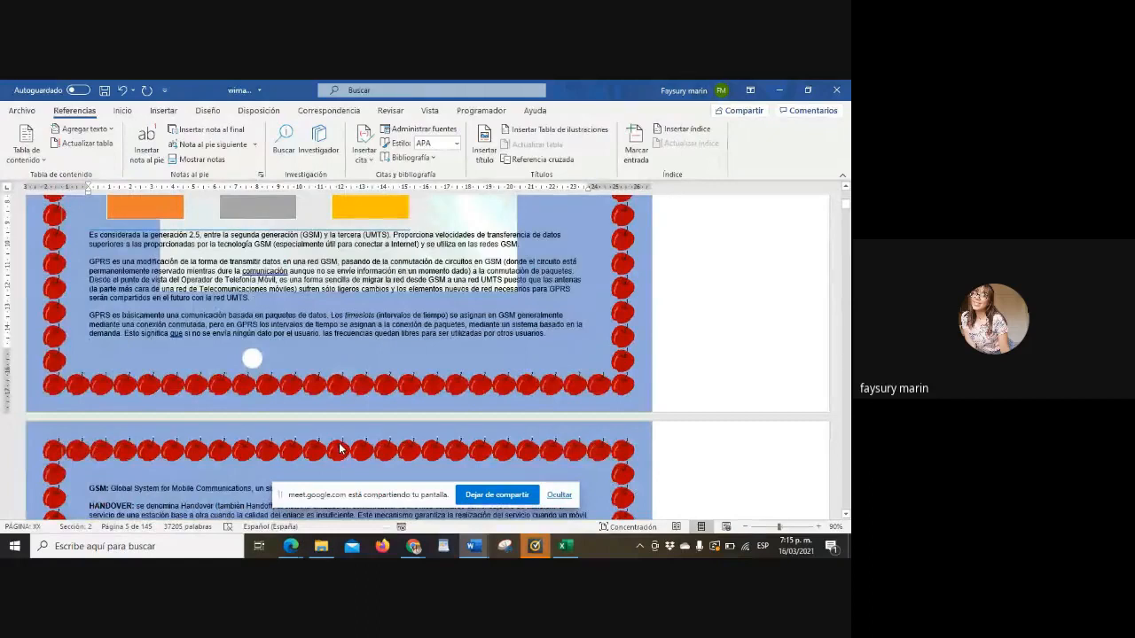
click(845, 190)
click(845, 190)
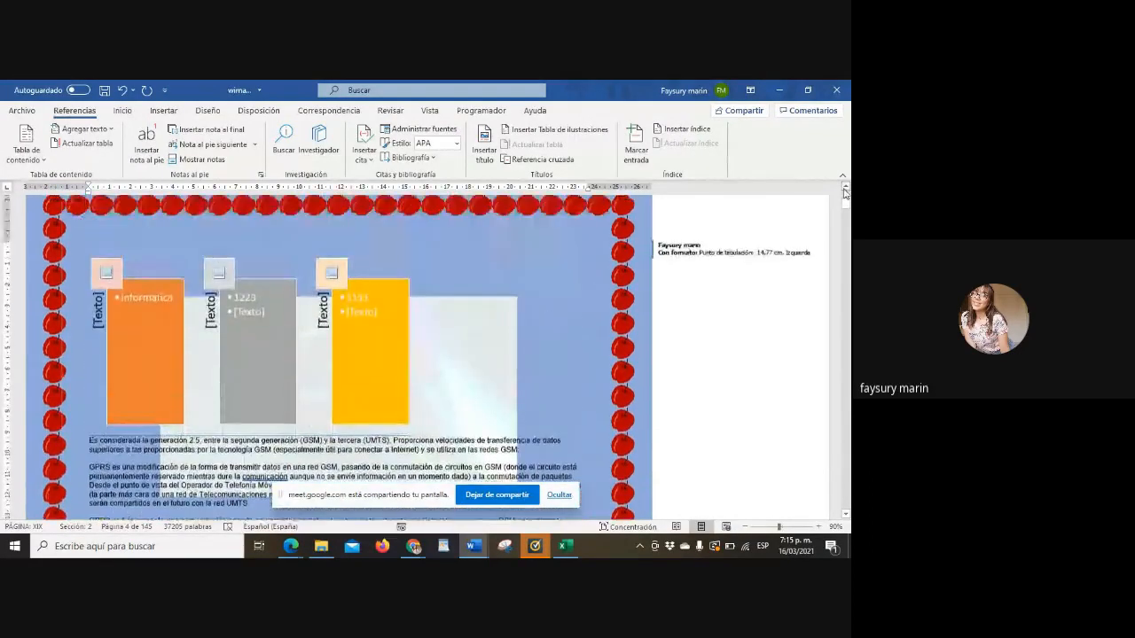
click(166, 111)
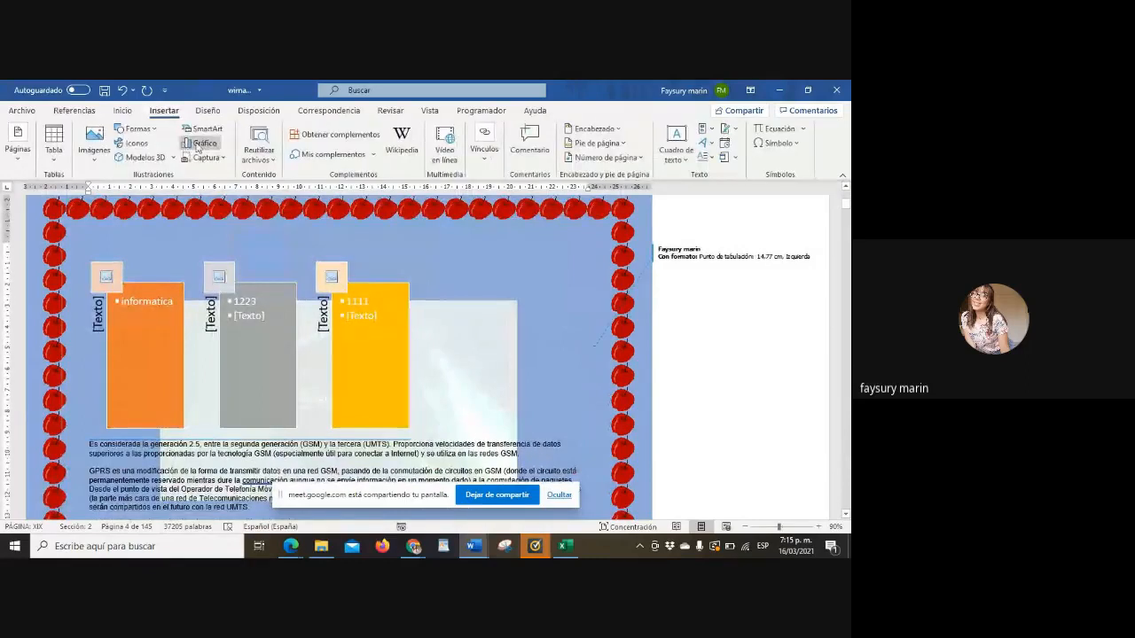
click(206, 131)
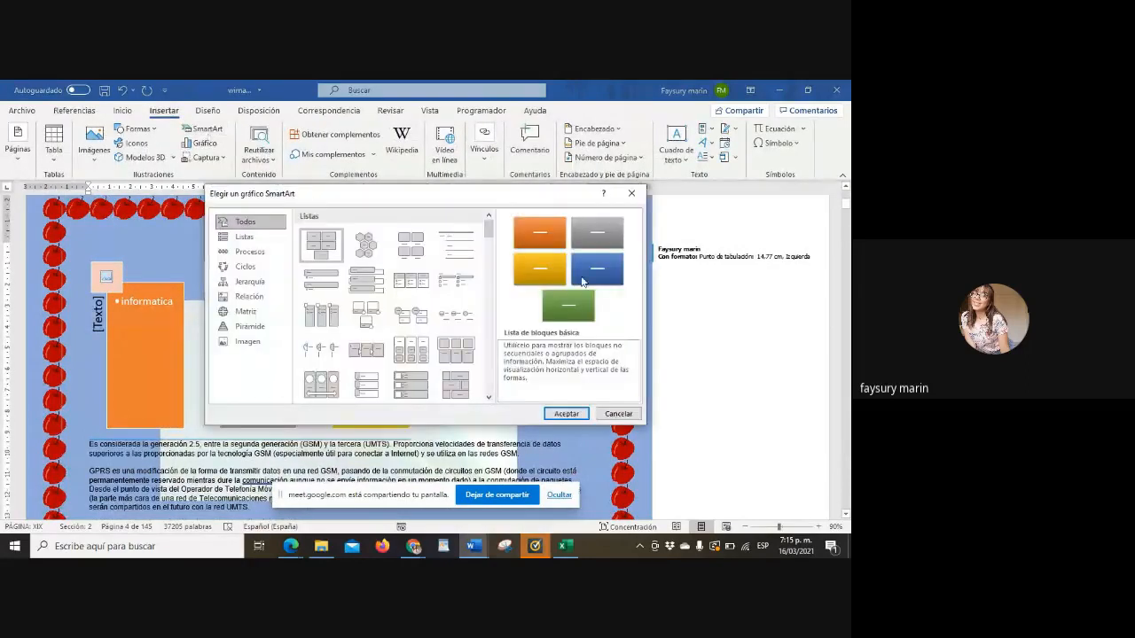
click(631, 193)
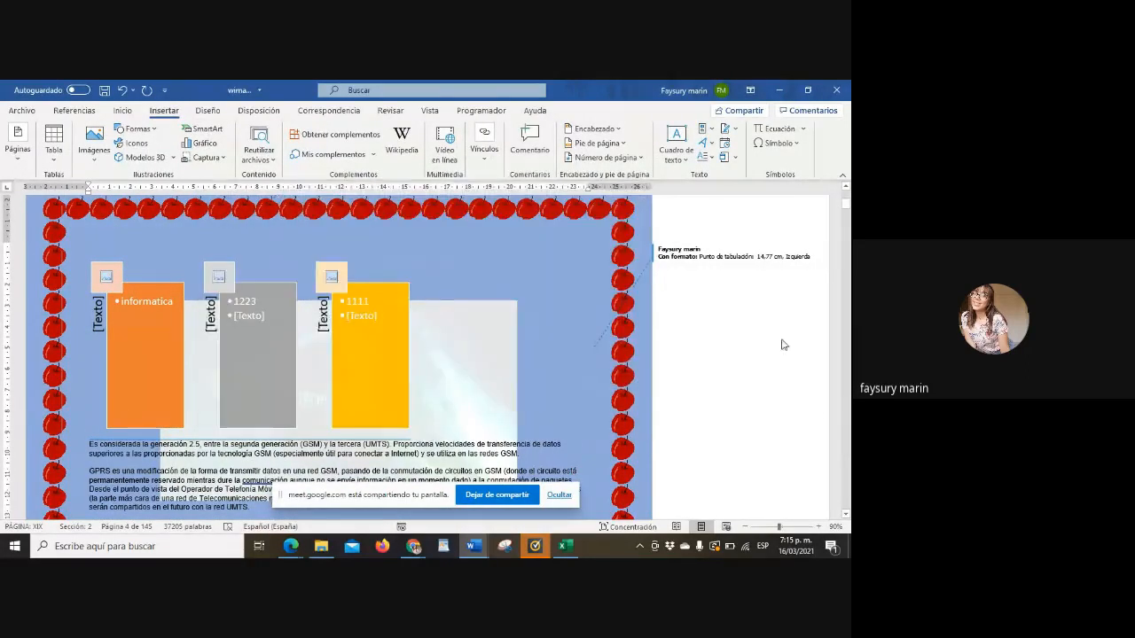
Open the section 2 footer on the page ending with the RSA paragraph to inspect its Roman page number
scroll(845, 513, down, 15)
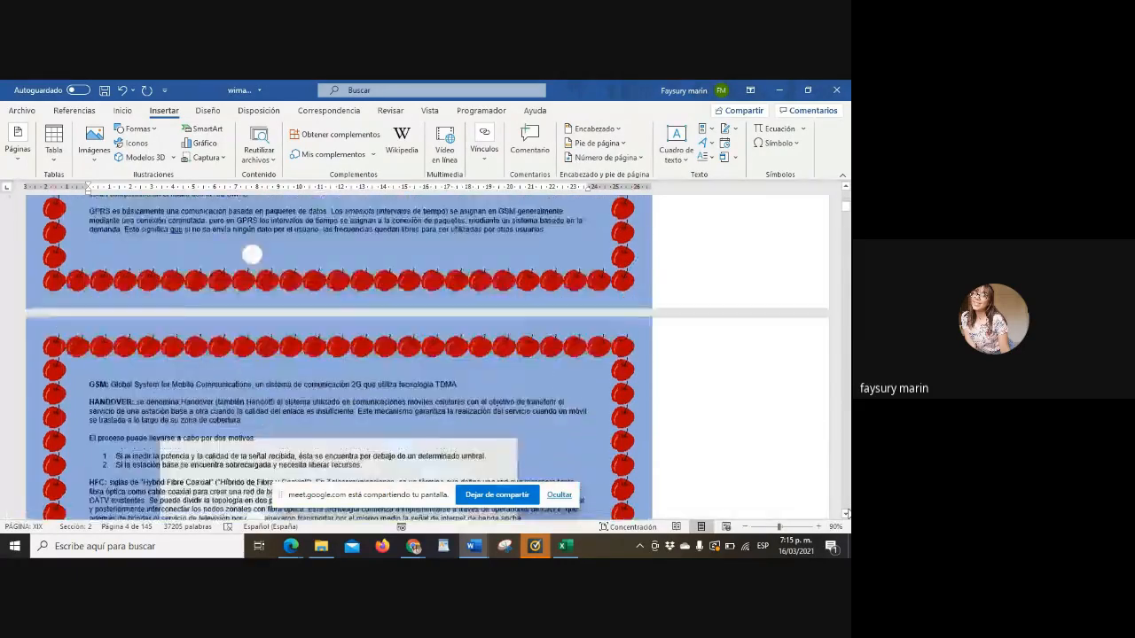
scroll(845, 513, down, 15)
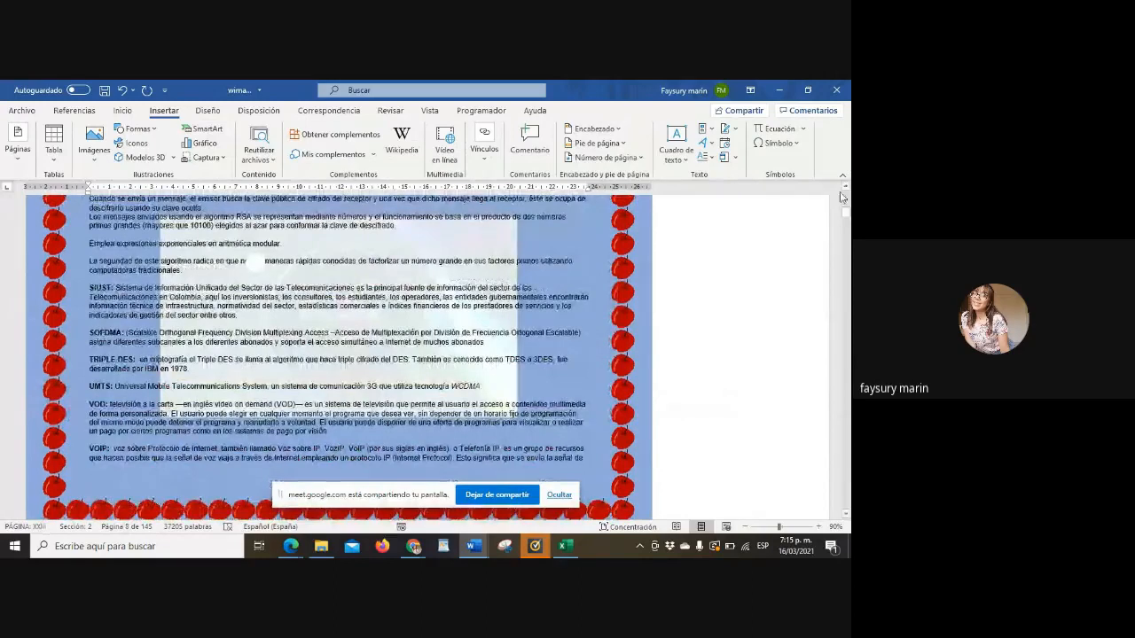
scroll(845, 193, up, 5)
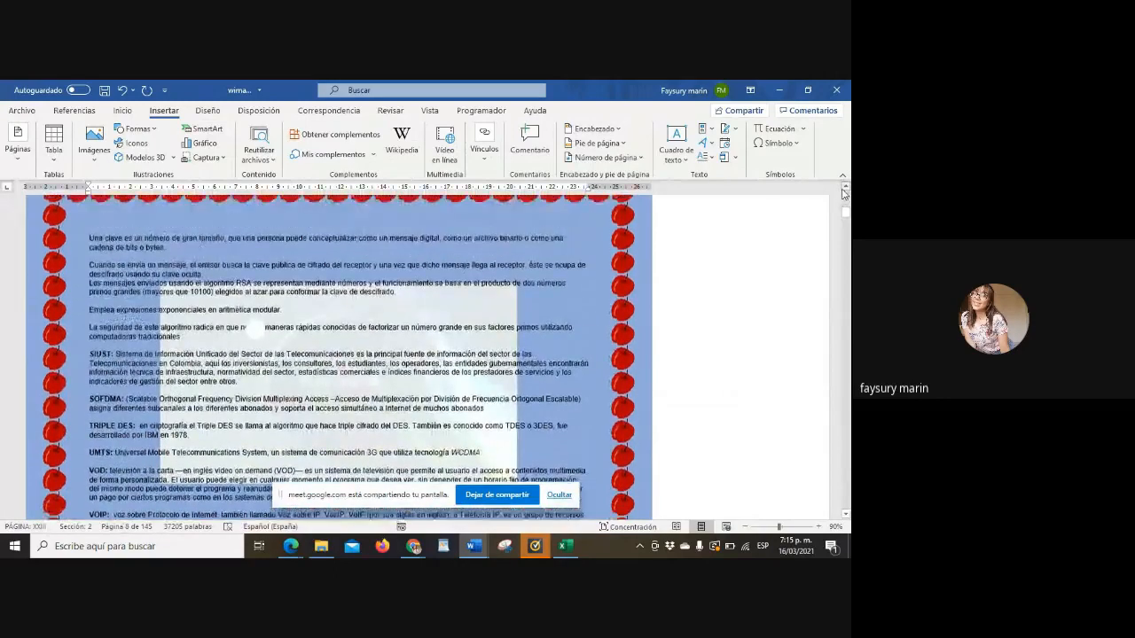
scroll(844, 193, up, 5)
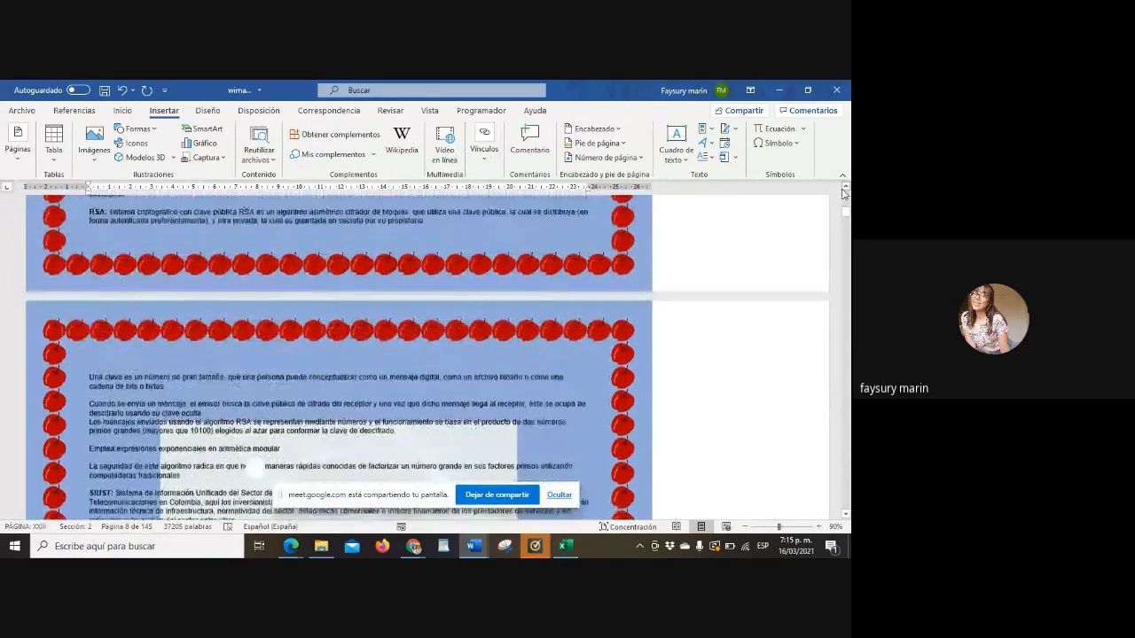
right_click(337, 260)
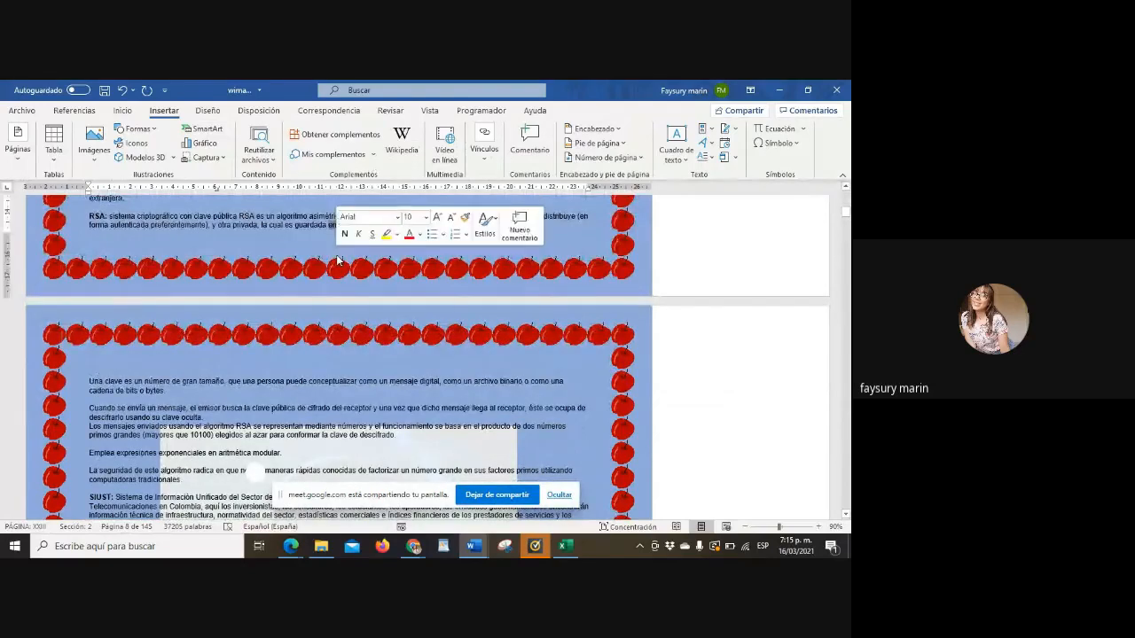
double_click(337, 260)
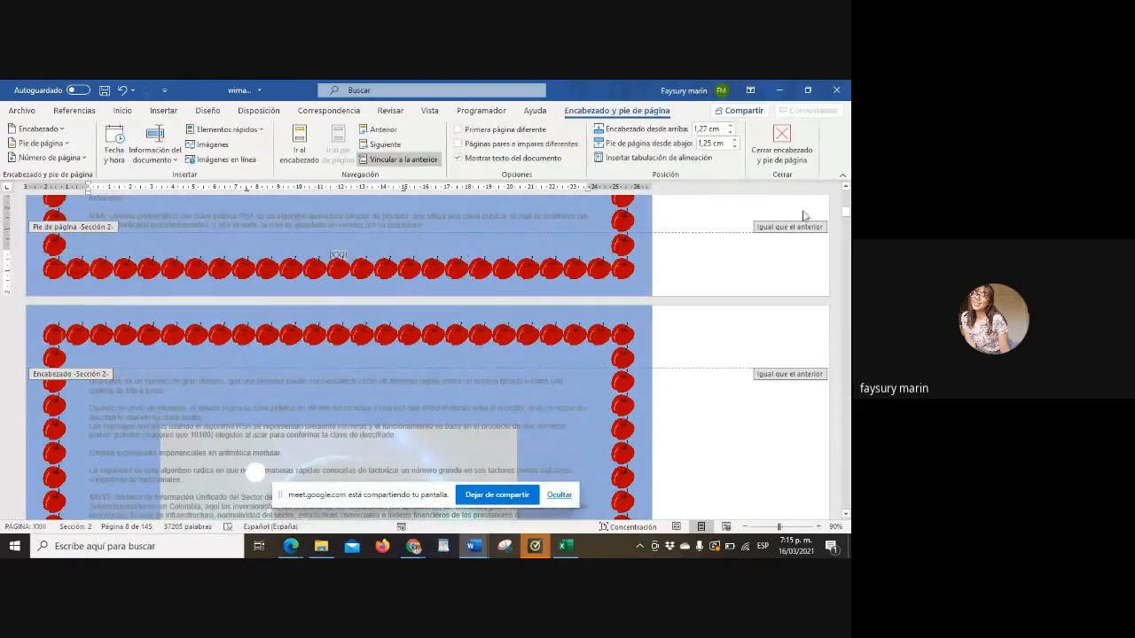
Review the headers and footers of sections 1 and 2, returning to the first page's section 1 header
scroll(337, 355, down, 3)
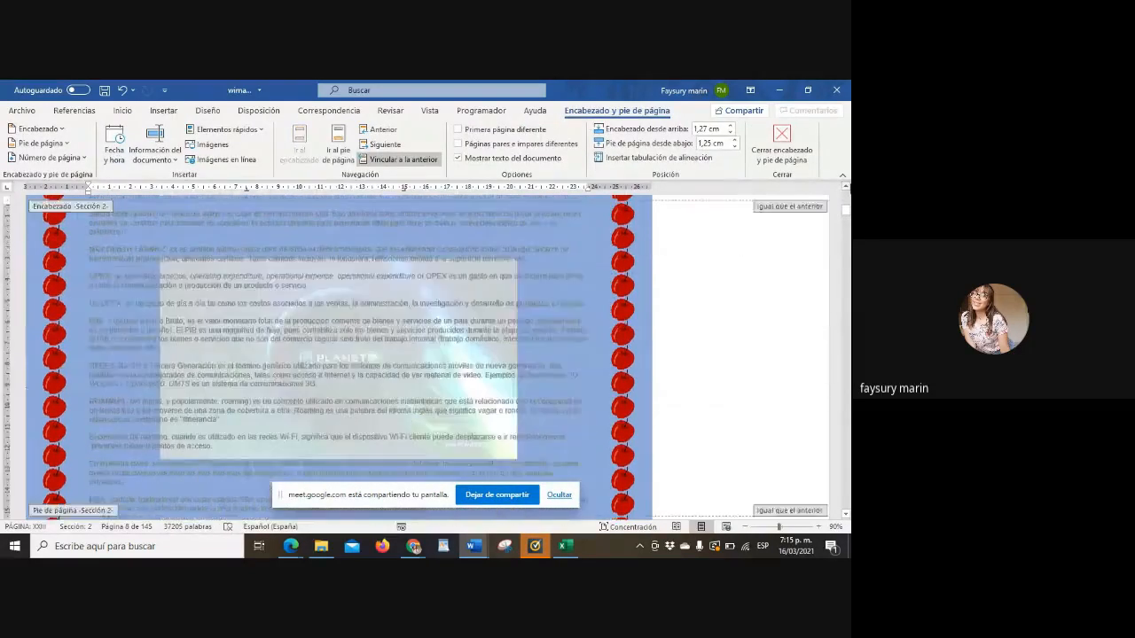
scroll(337, 355, up, 2)
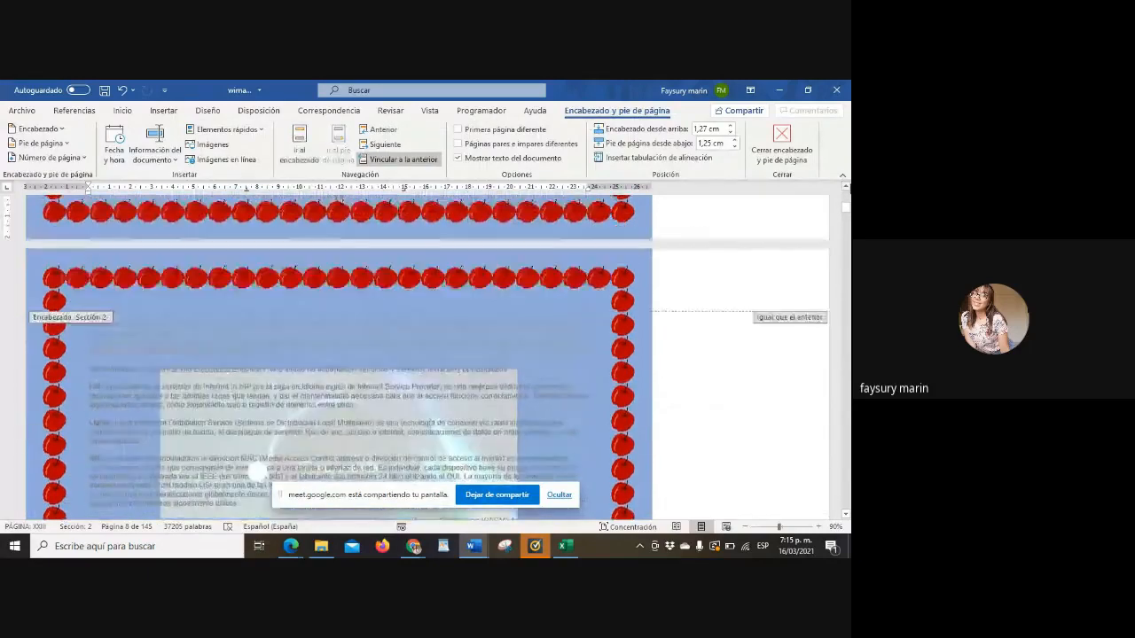
scroll(337, 354, up, 20)
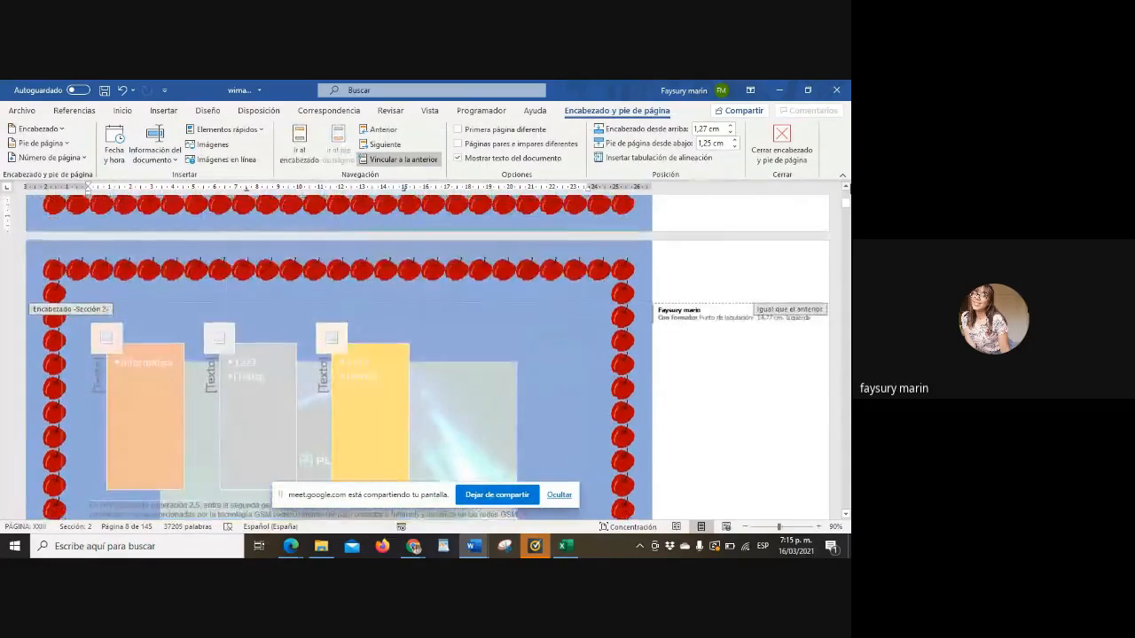
click(338, 144)
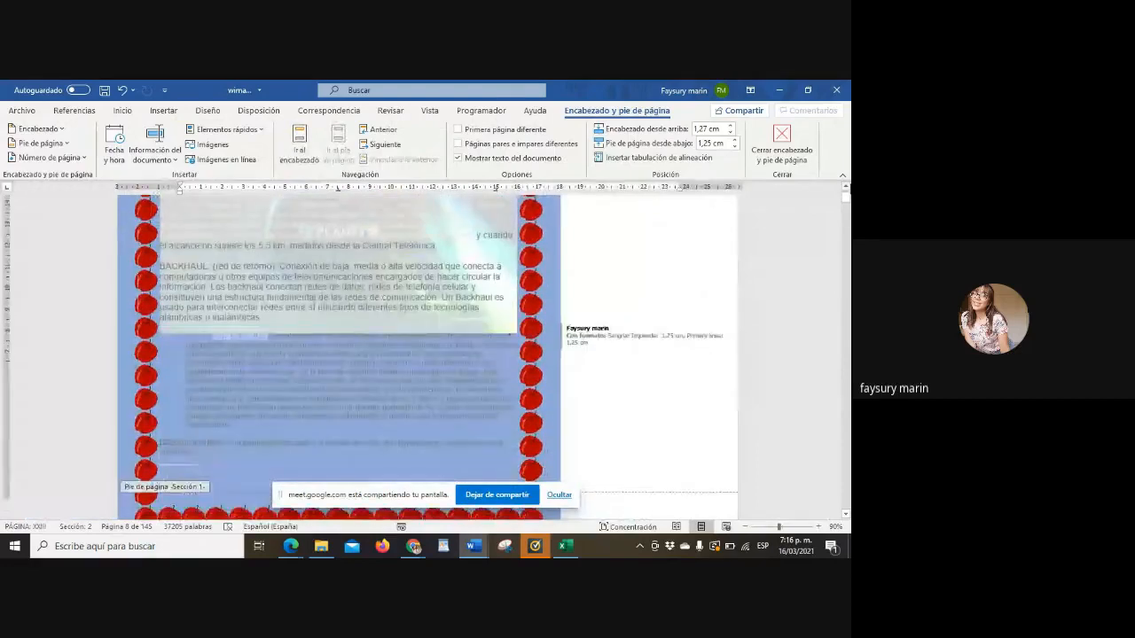
click(384, 145)
click(299, 144)
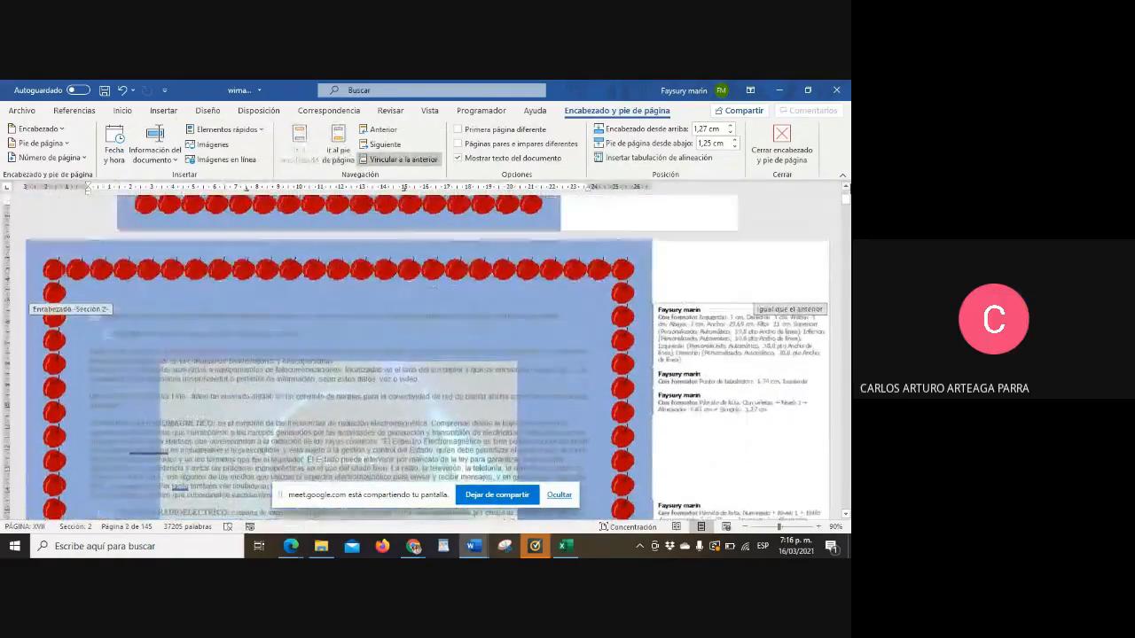
click(382, 129)
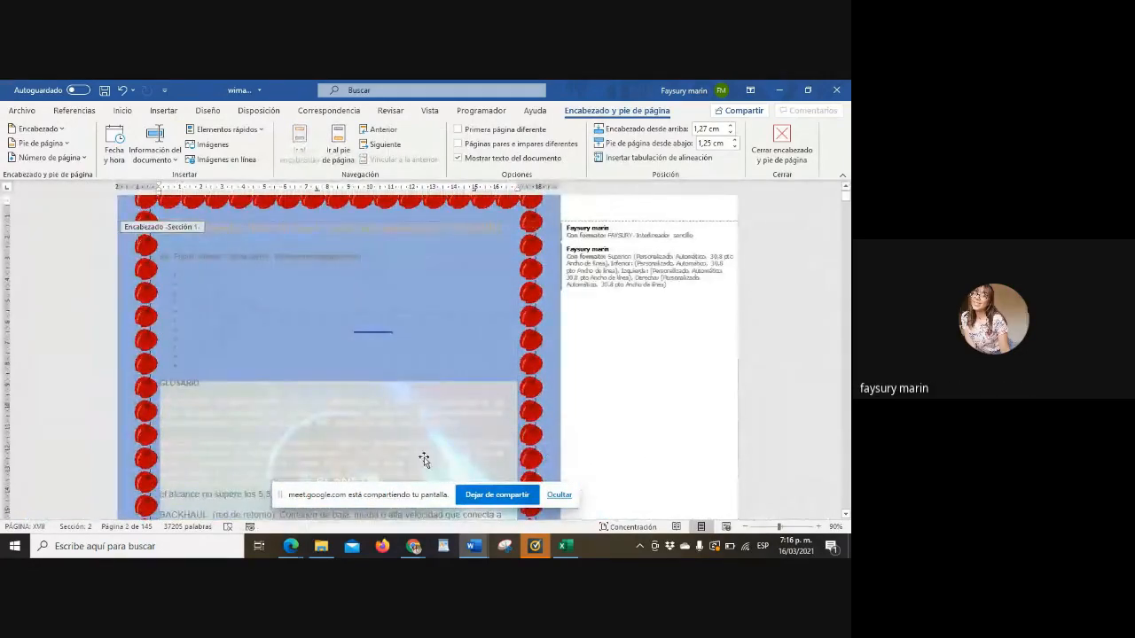
Switch to the Google Meet call, mute the microphone and stop sharing the screen
mouse_move(330, 541)
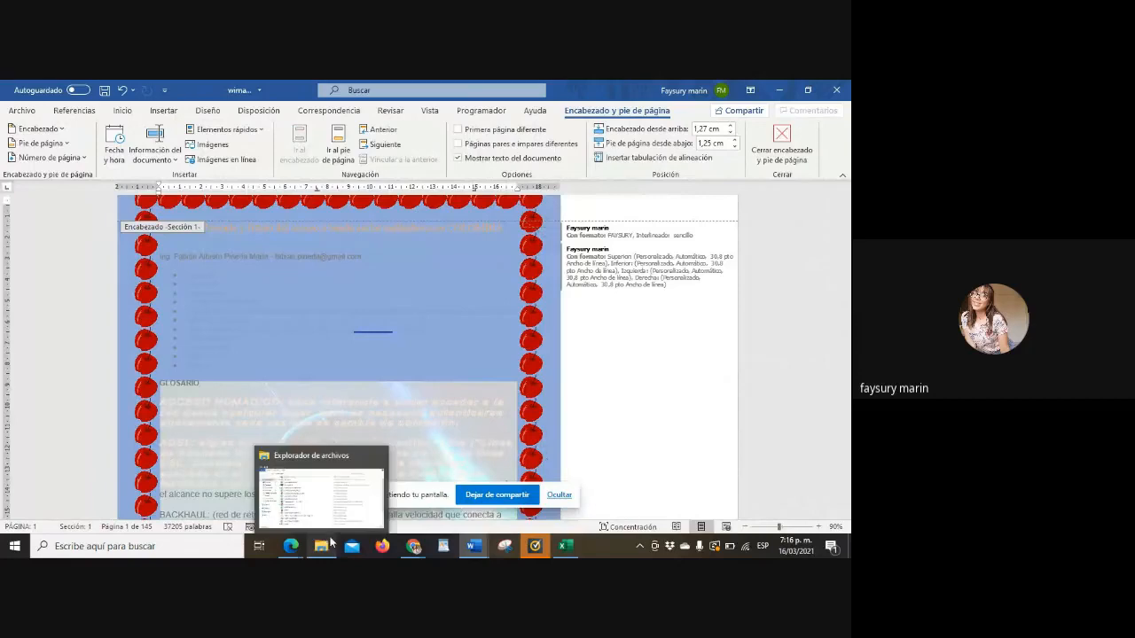
mouse_move(413, 544)
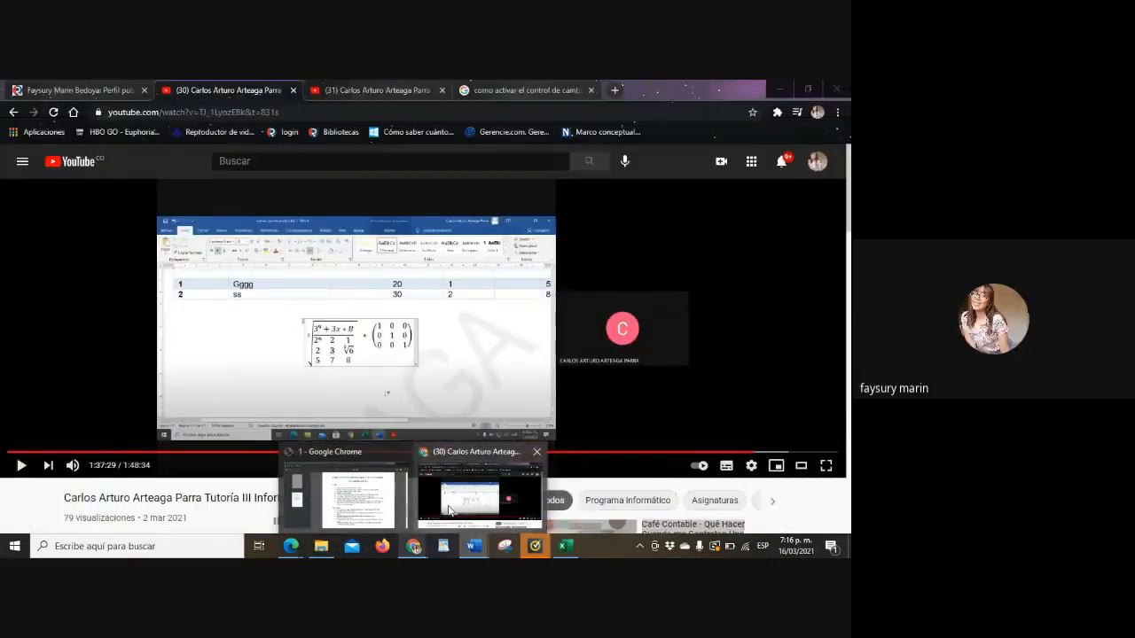
click(450, 512)
mouse_move(291, 545)
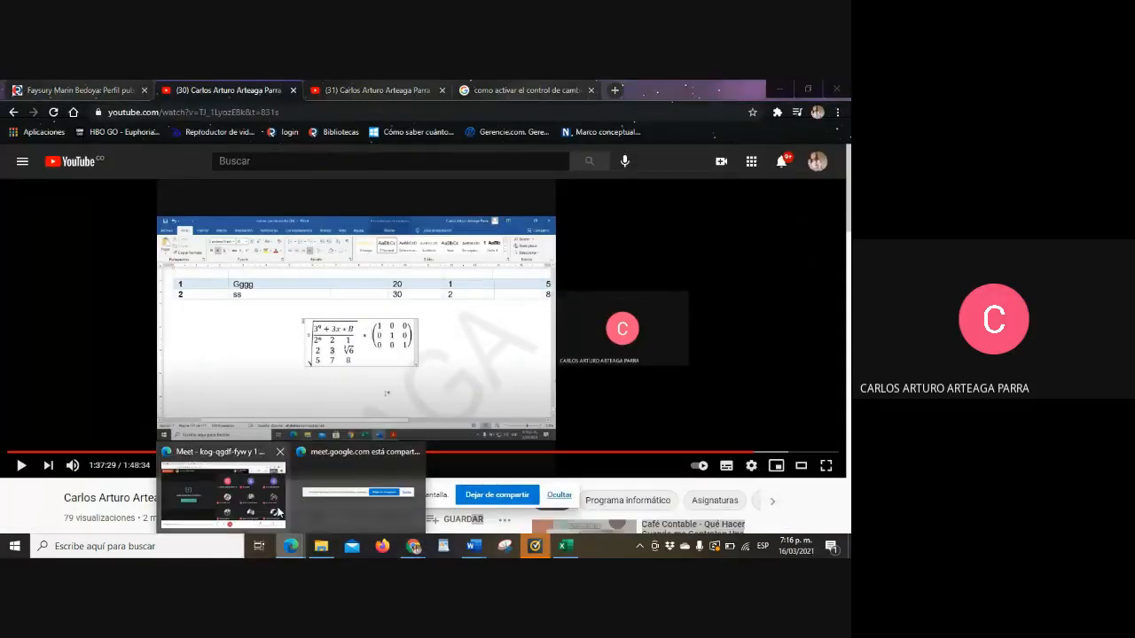
click(278, 512)
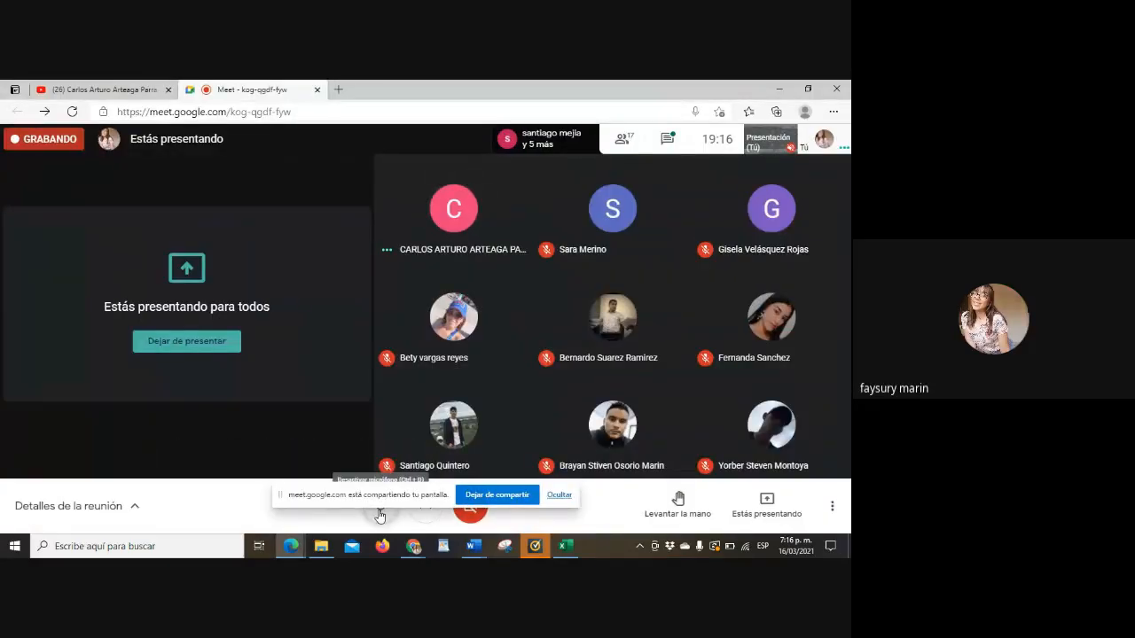
click(380, 512)
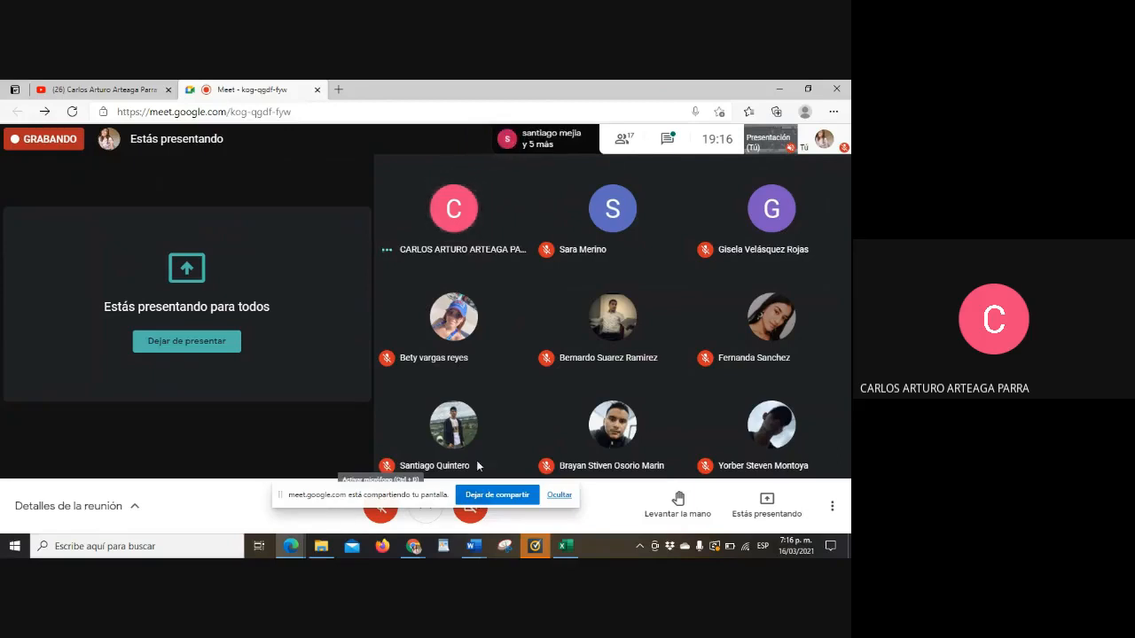
click(493, 495)
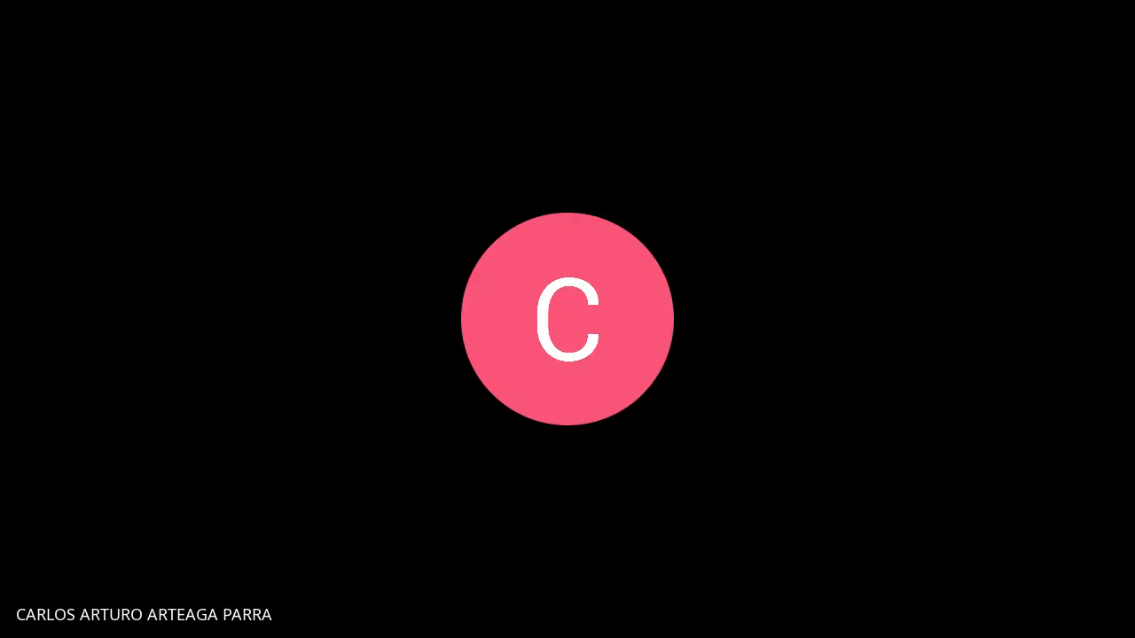
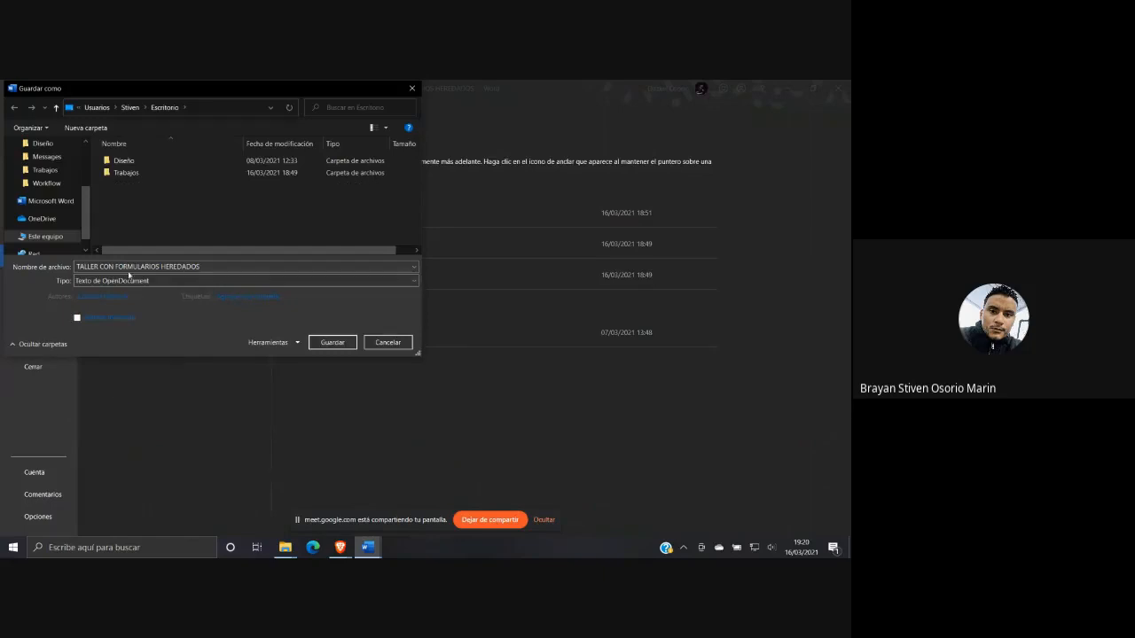
View the file types for saving TALLER CON FORMULARIOS HEREDADOS, pick Documento de Word and return to the document without saving
click(94, 281)
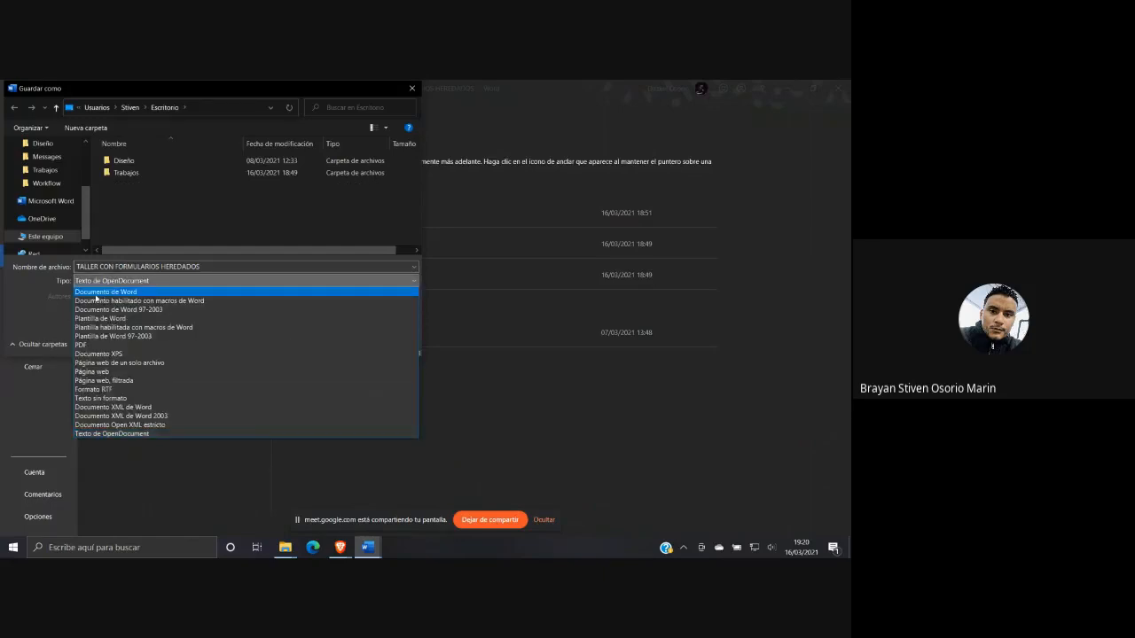
click(96, 293)
click(390, 342)
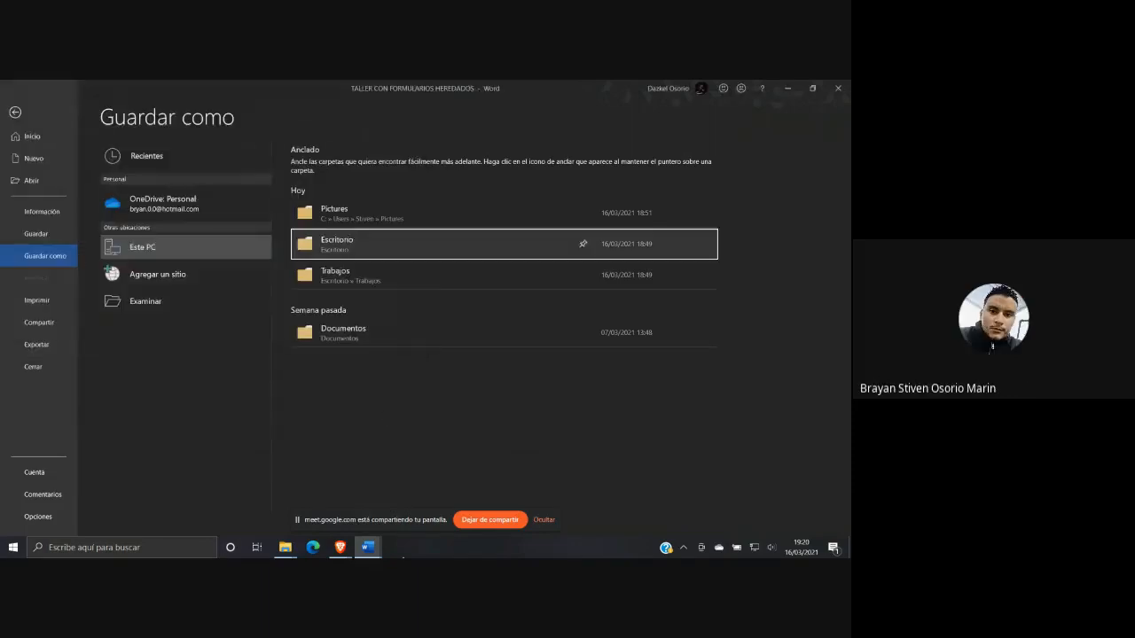
click(15, 110)
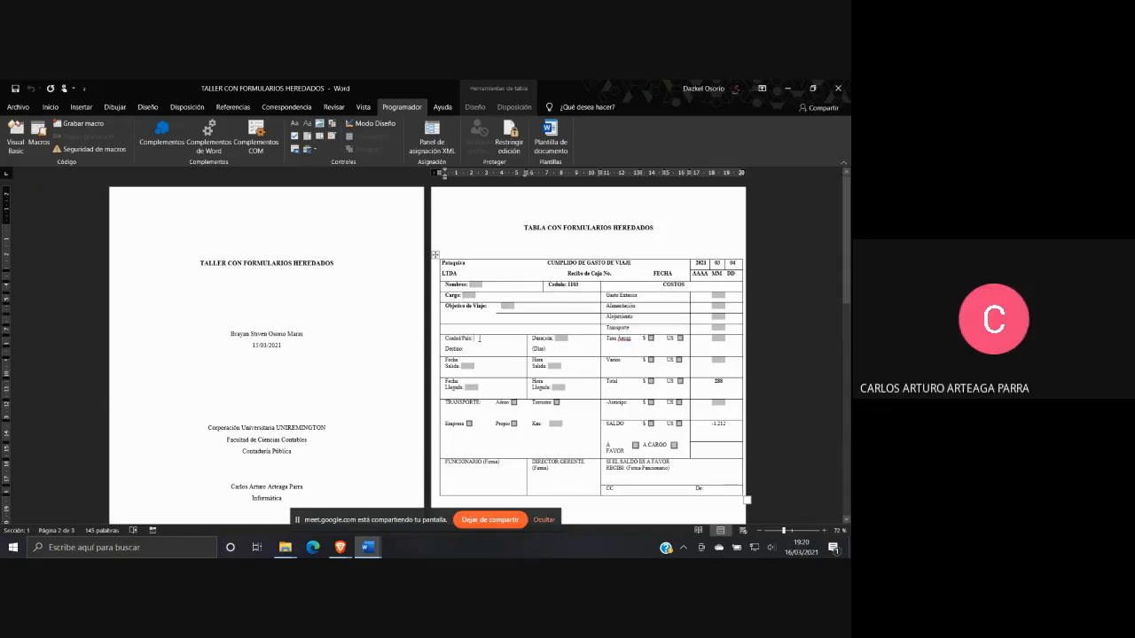
Insert a legacy drop-down form field beside Ciudad/País and view its field options without adding list items
click(307, 149)
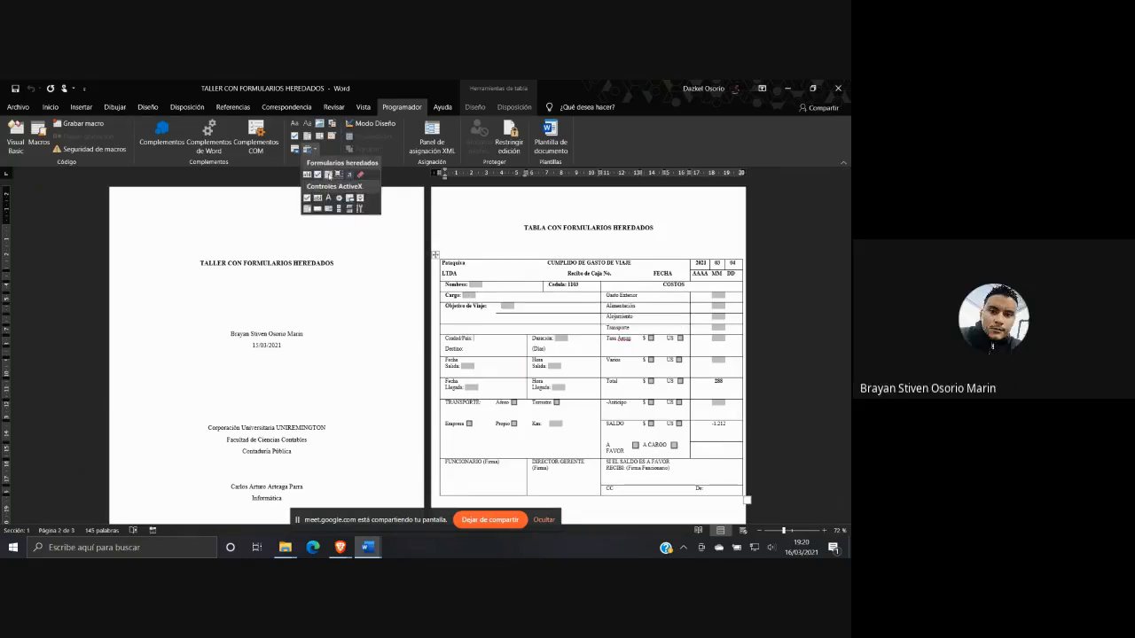
click(328, 175)
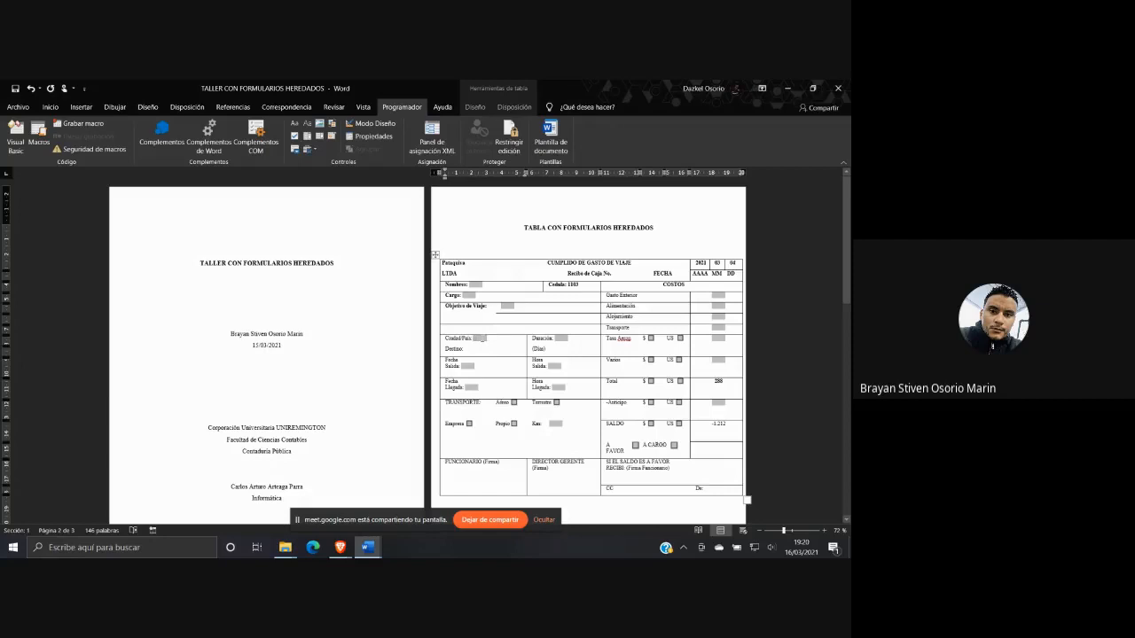
right_click(480, 338)
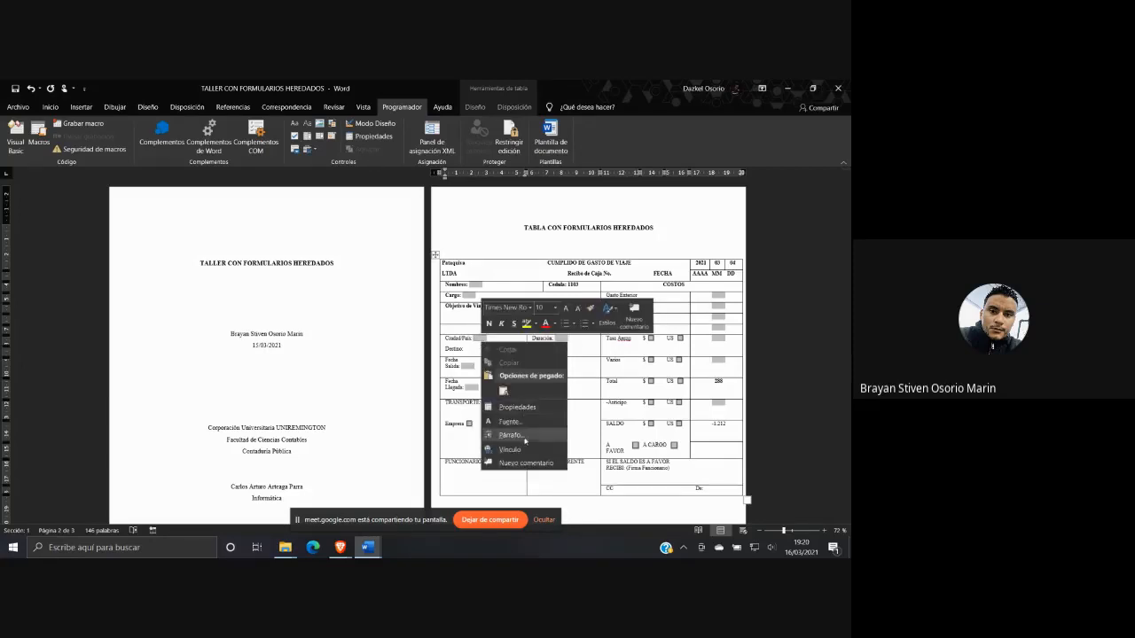
click(525, 408)
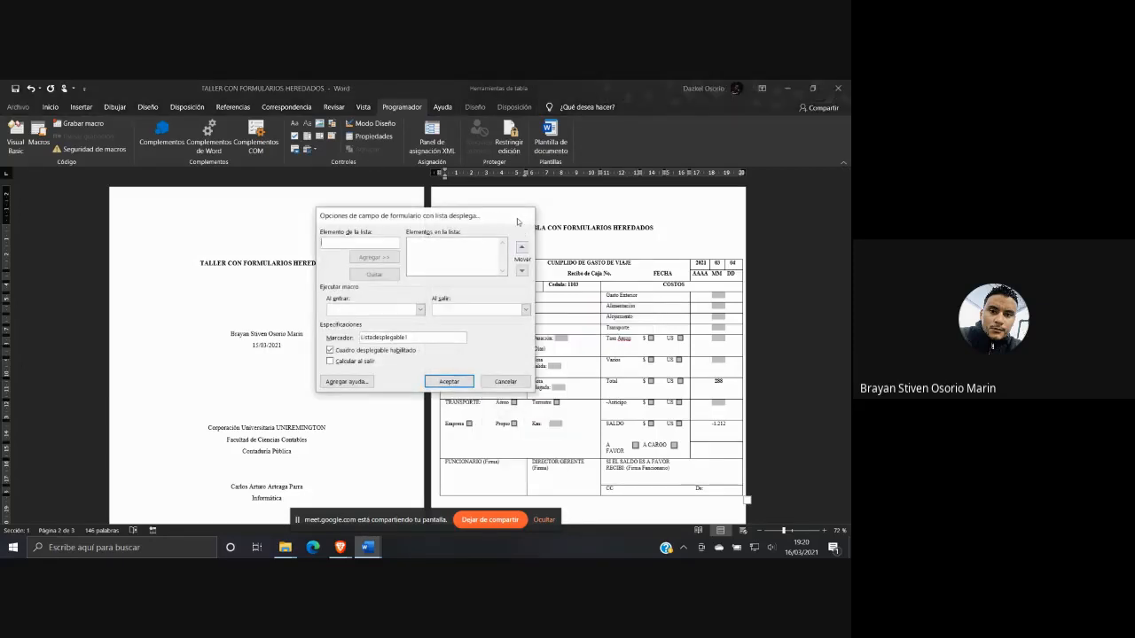
click(520, 219)
Switch to the Google Meet call and stop presenting the screen to the class
mouse_move(340, 548)
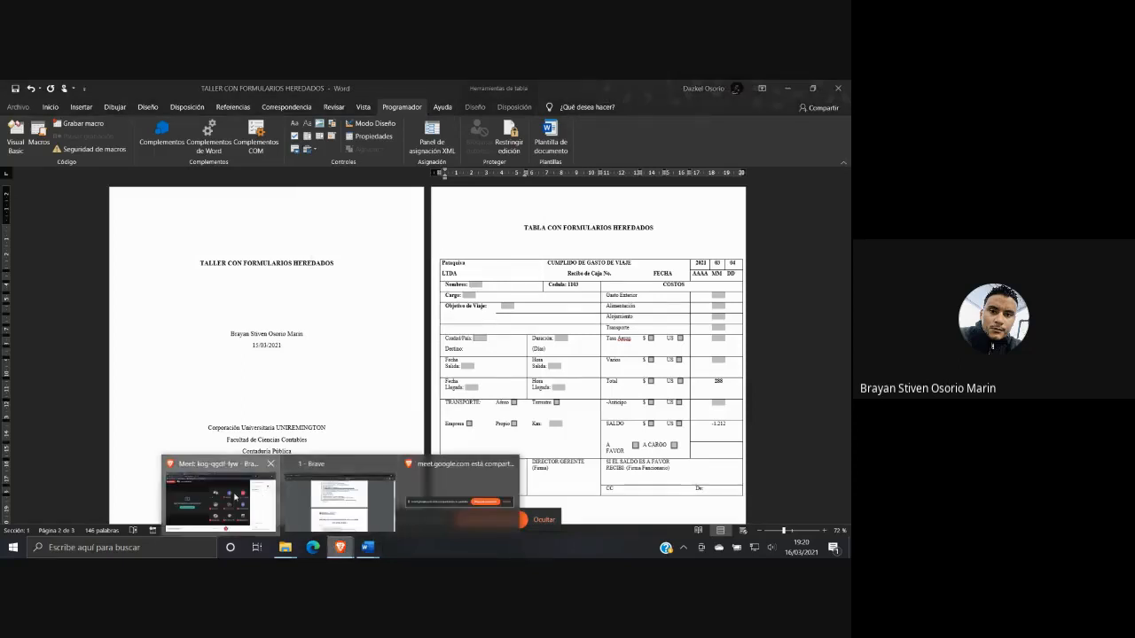
click(235, 496)
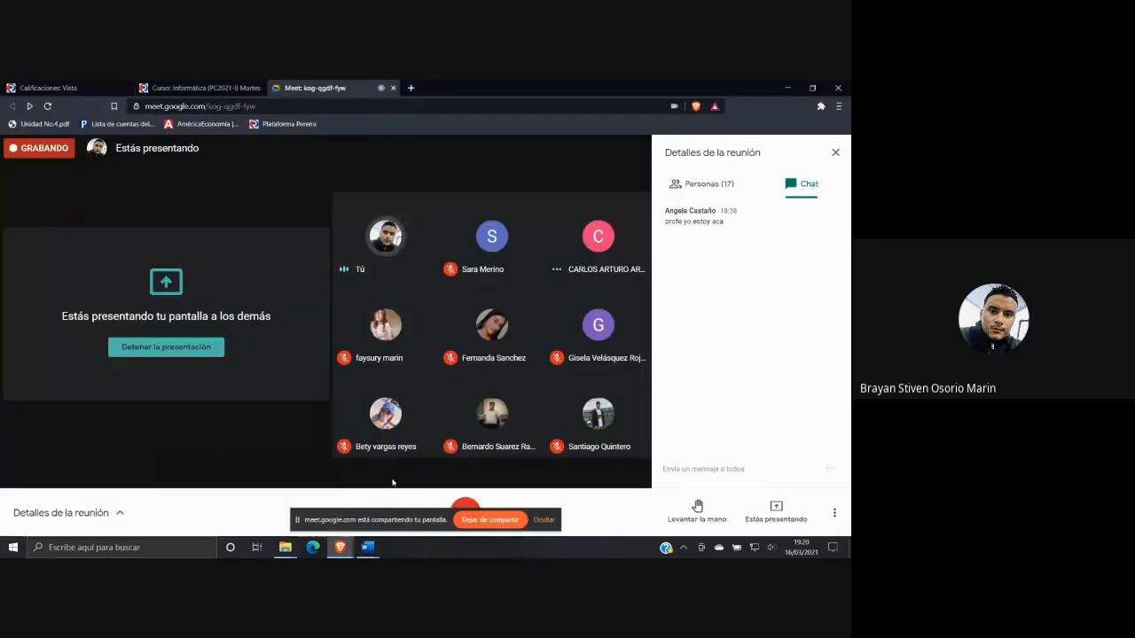
click(765, 513)
click(750, 461)
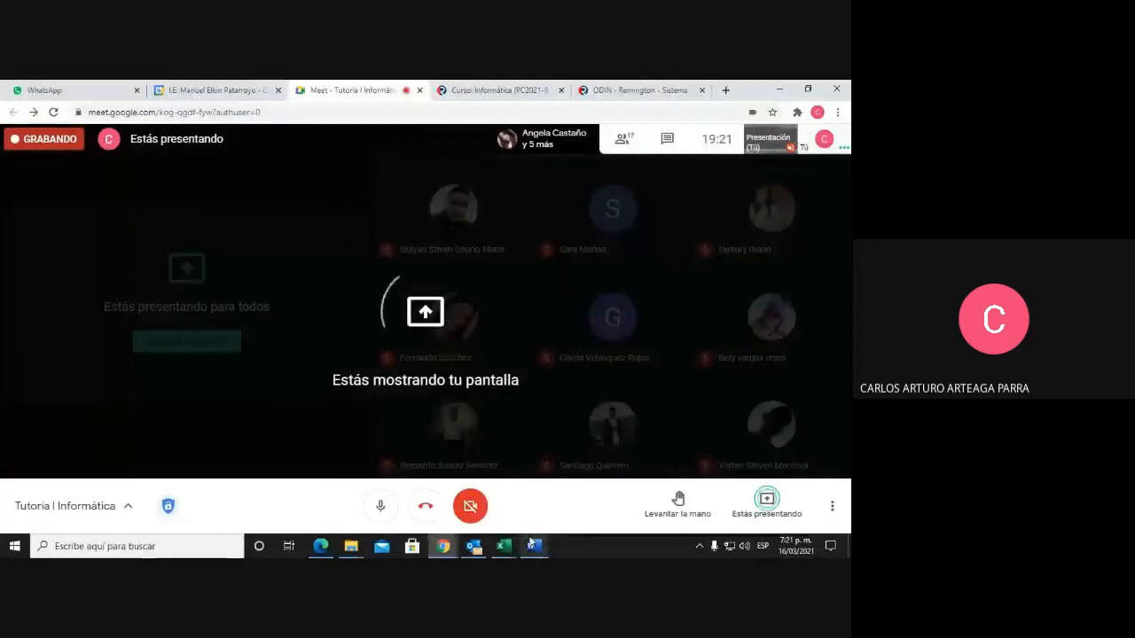
Switch to the Correos institucionales document in Word and review the file types available for Save As without saving
mouse_move(533, 546)
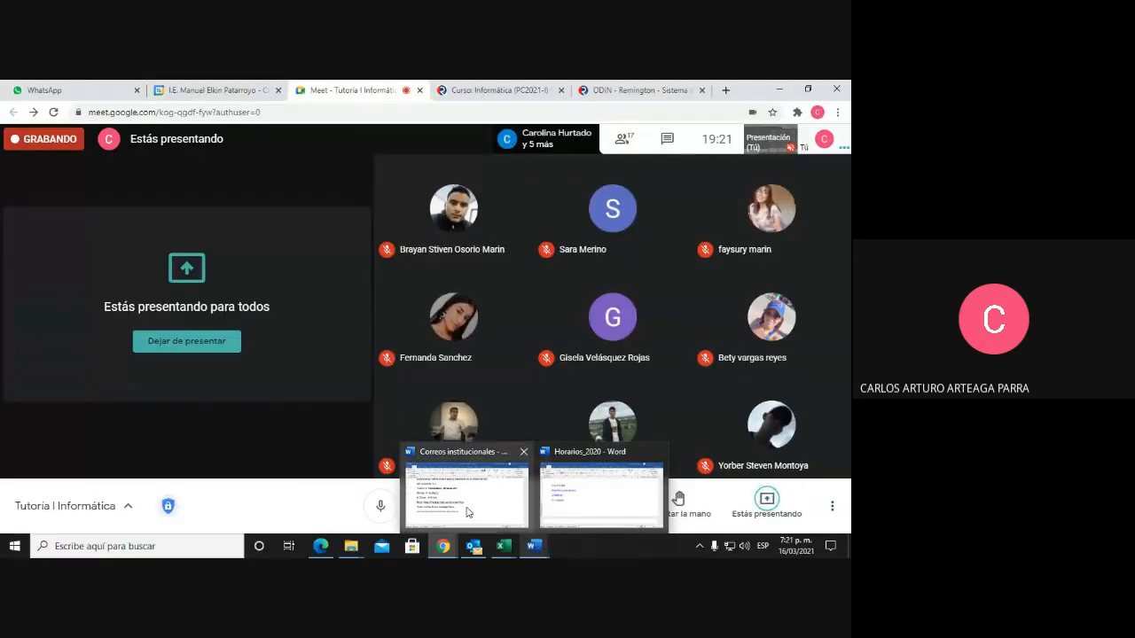
click(467, 513)
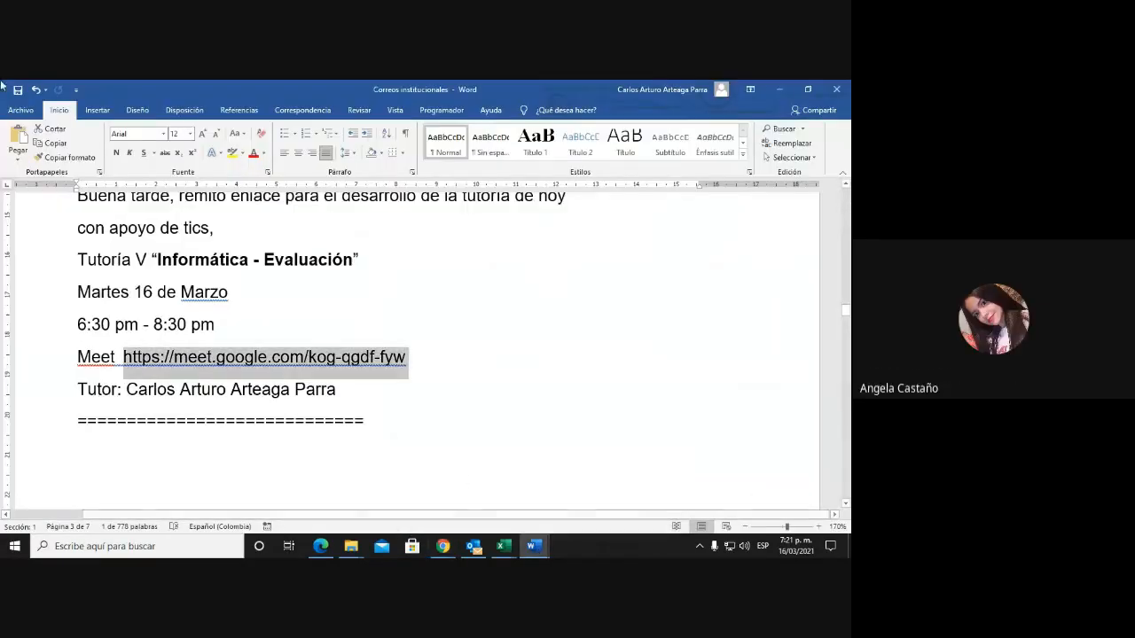
click(19, 113)
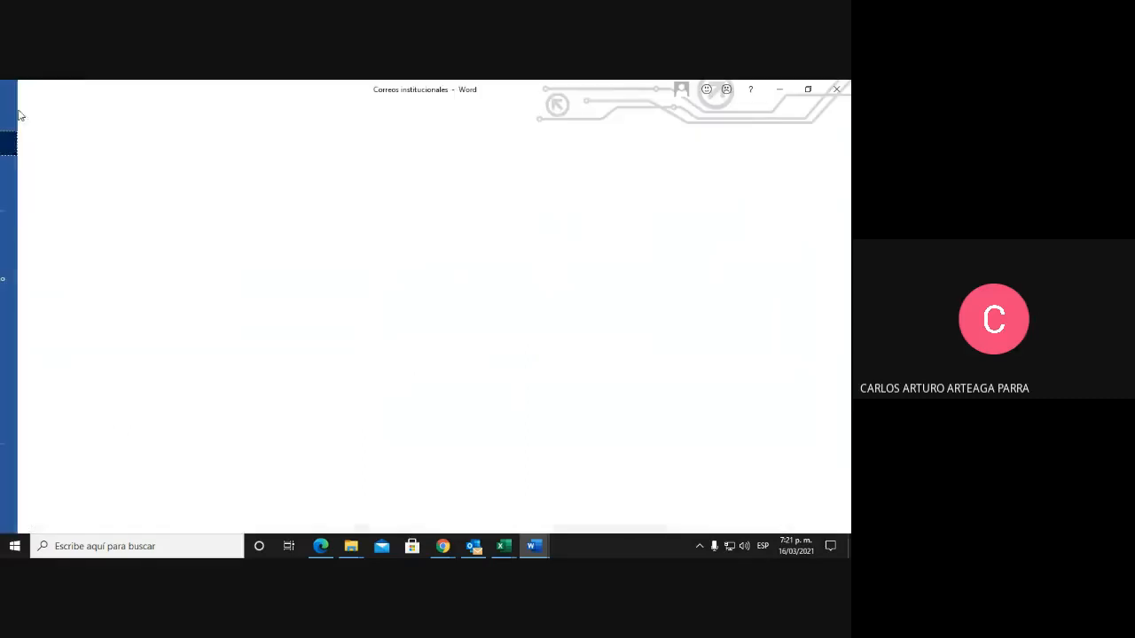
click(46, 280)
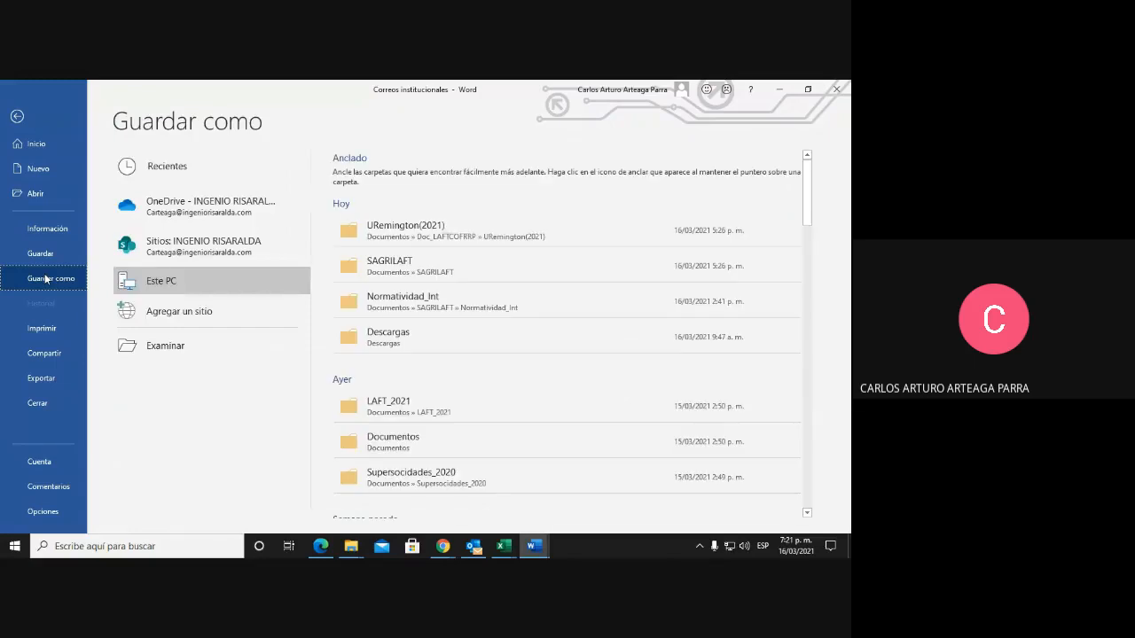
click(160, 353)
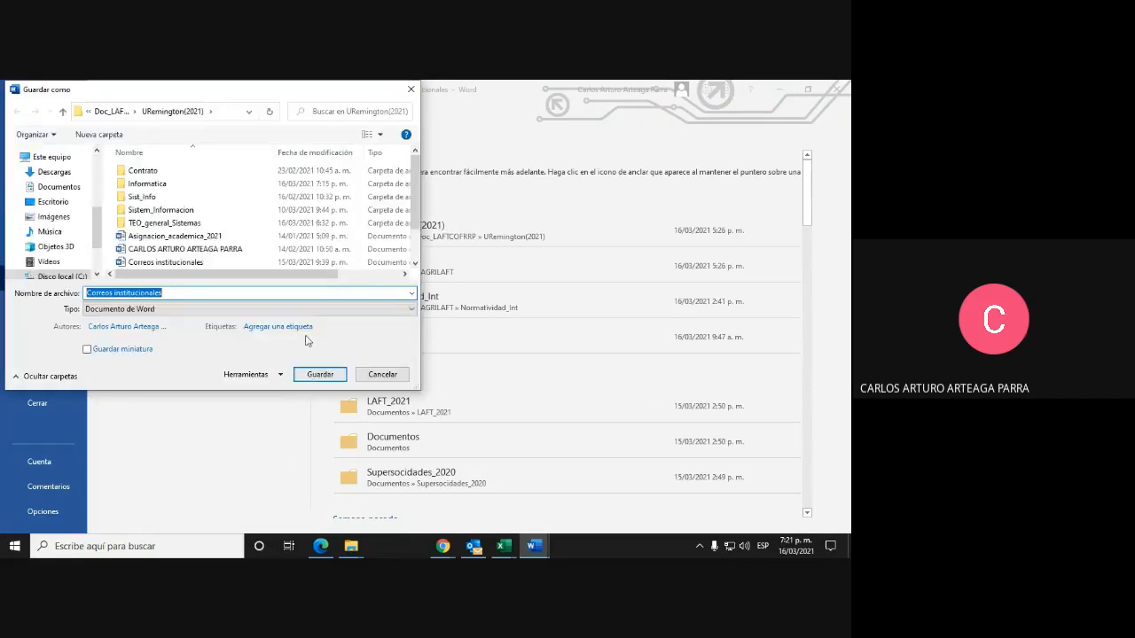
click(124, 310)
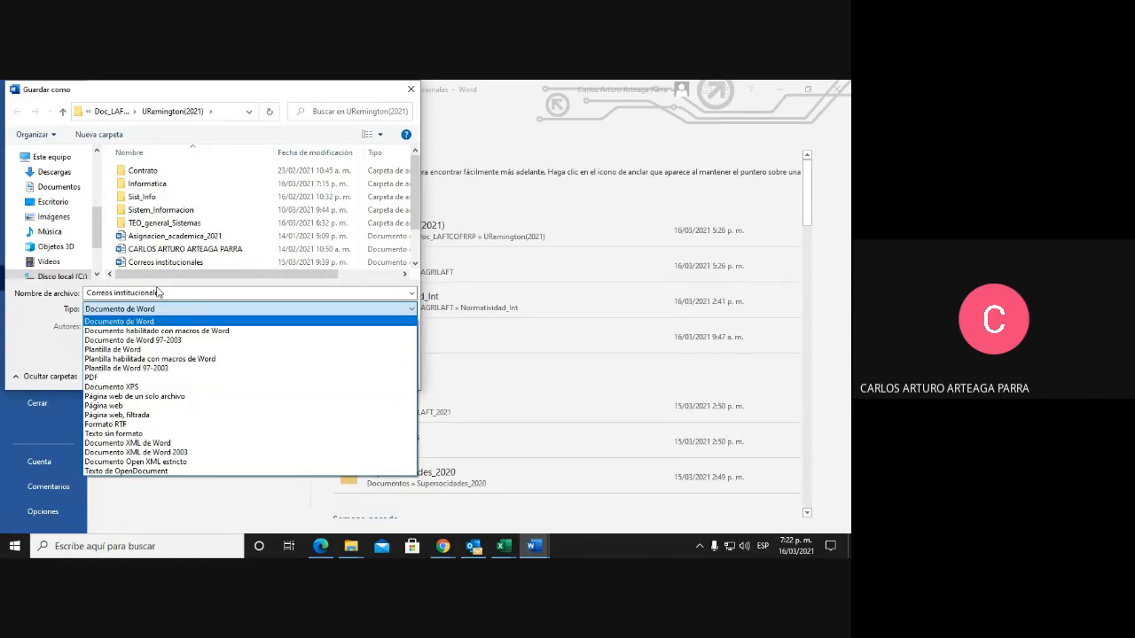
click(412, 91)
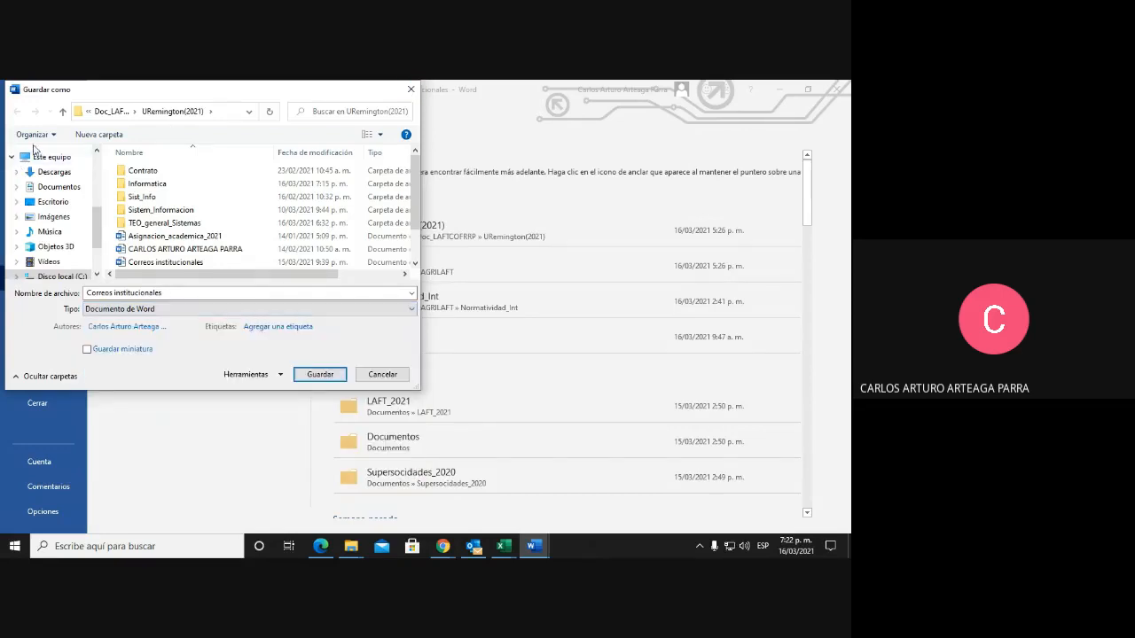
click(412, 91)
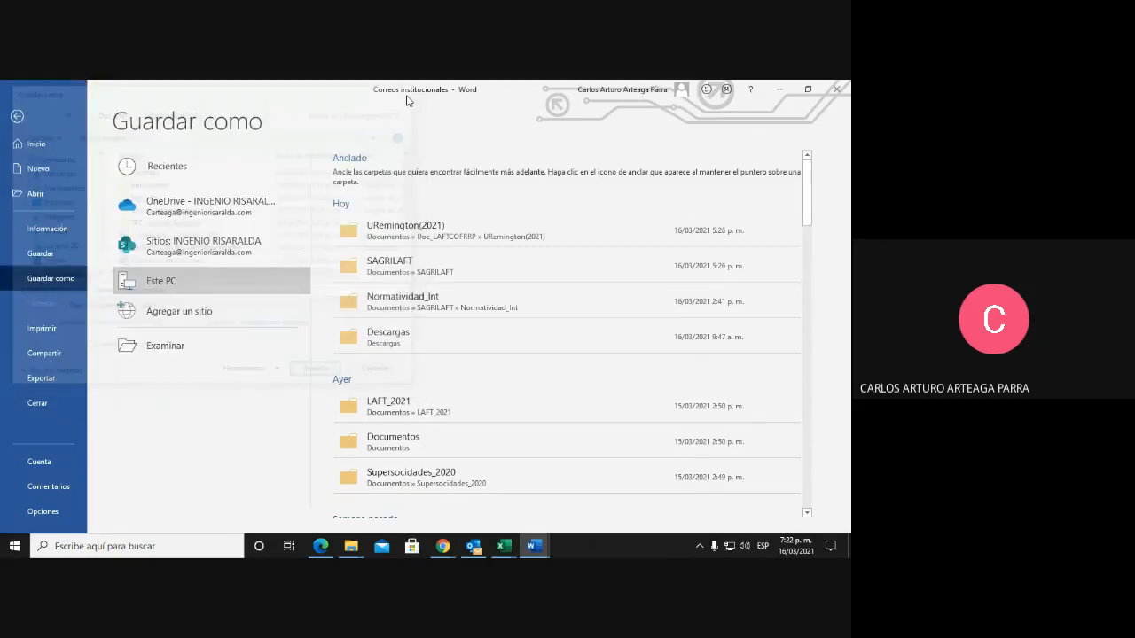
click(11, 122)
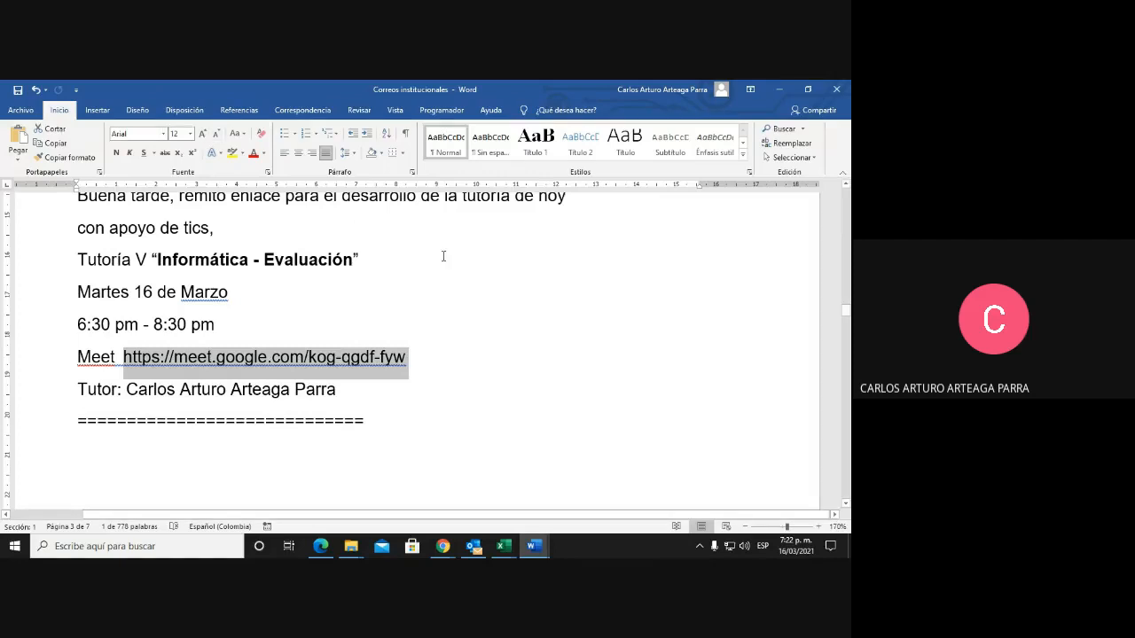
click(9, 113)
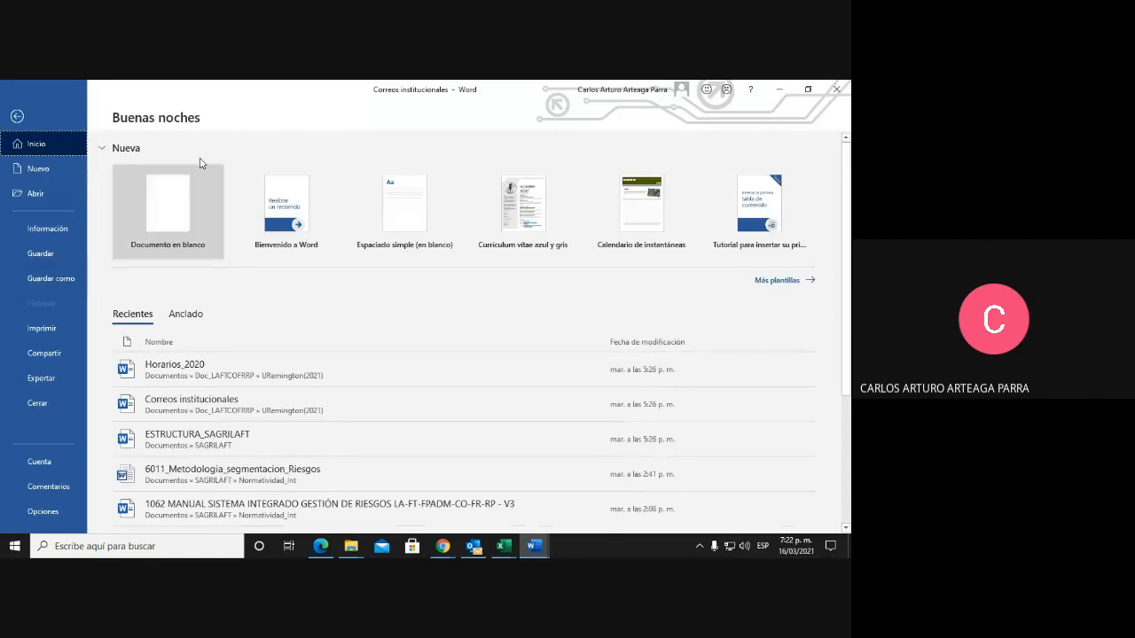
click(16, 116)
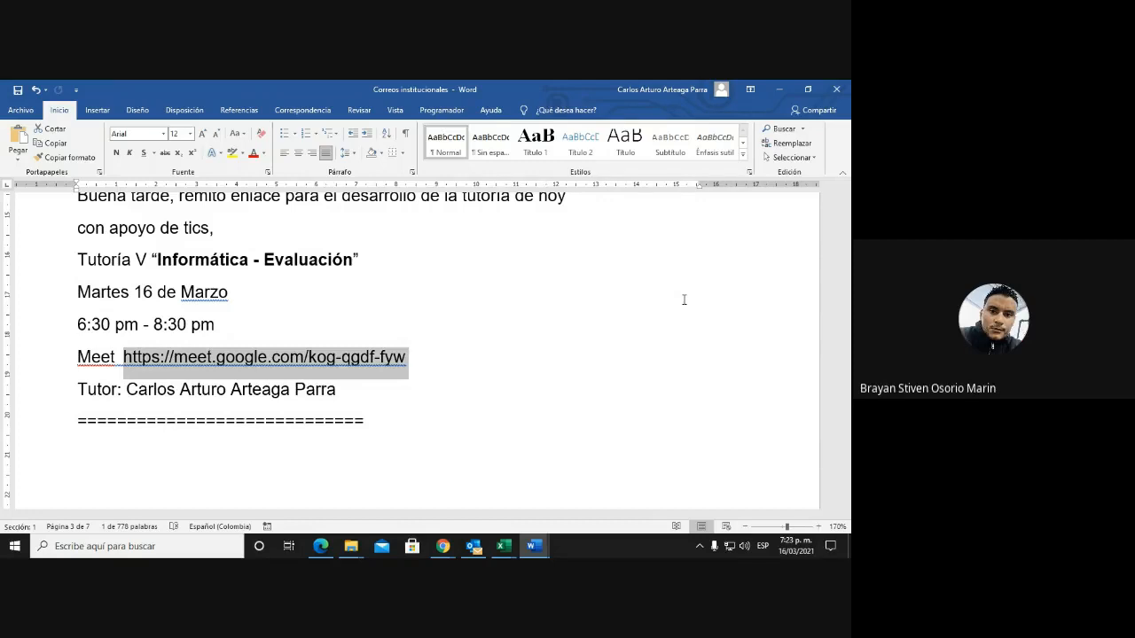
click(827, 95)
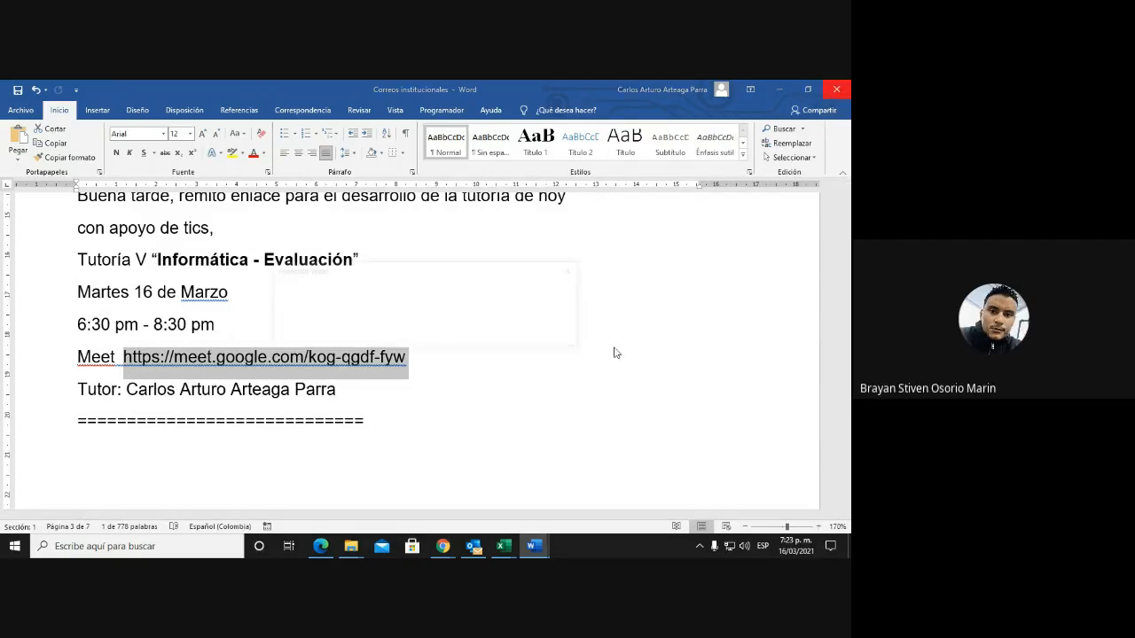
click(494, 338)
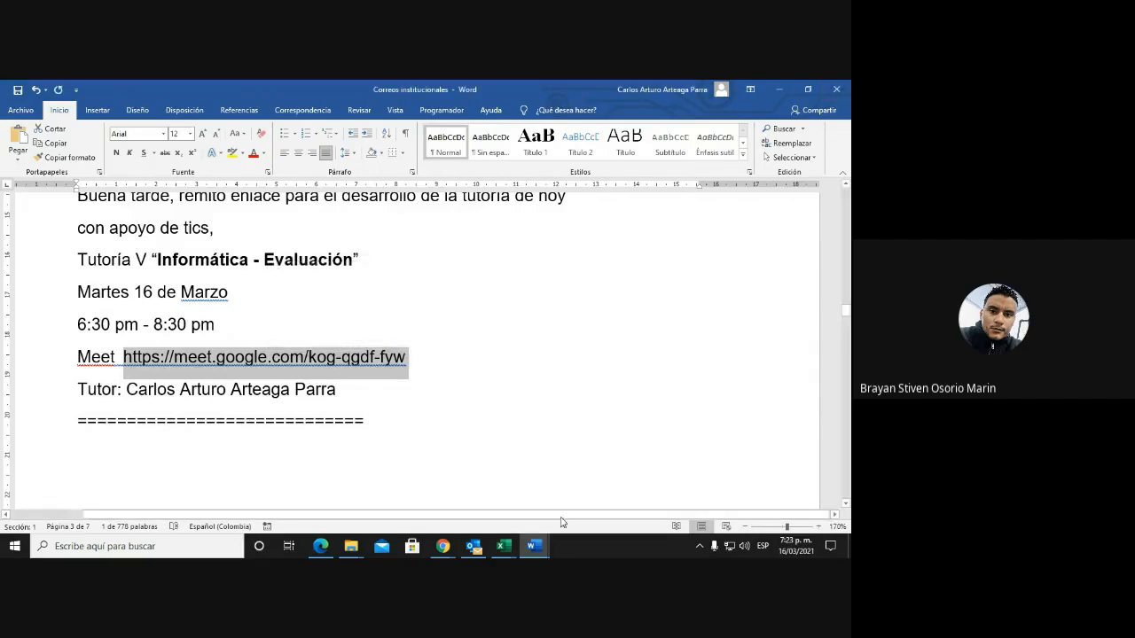
Switch to the Google Meet call in Chrome and check the class participants
mouse_move(443, 548)
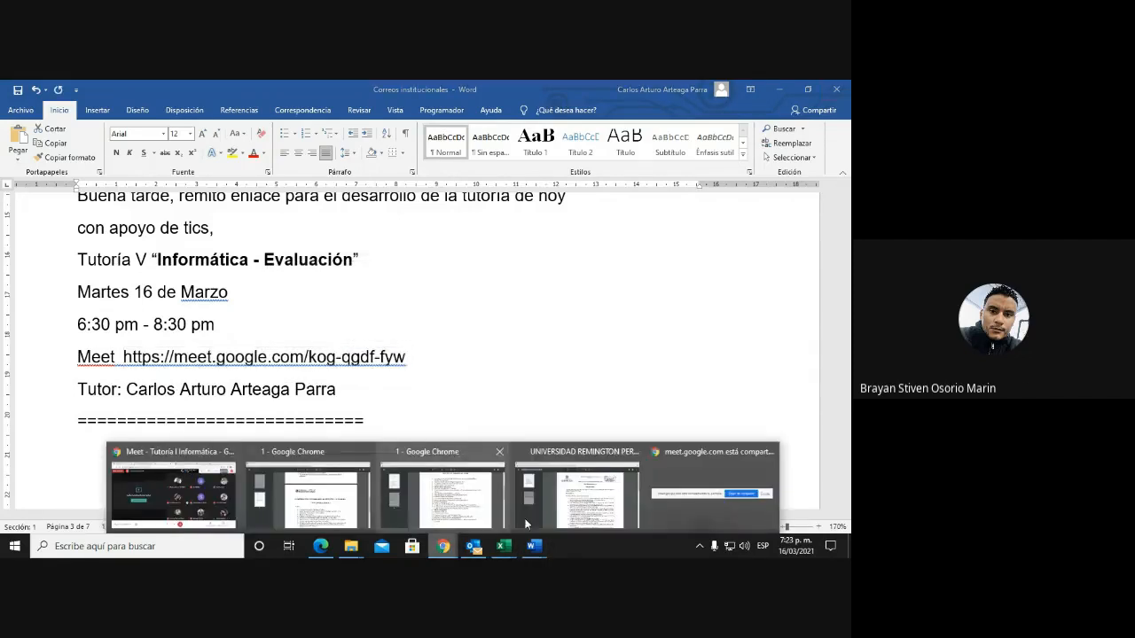
click(188, 486)
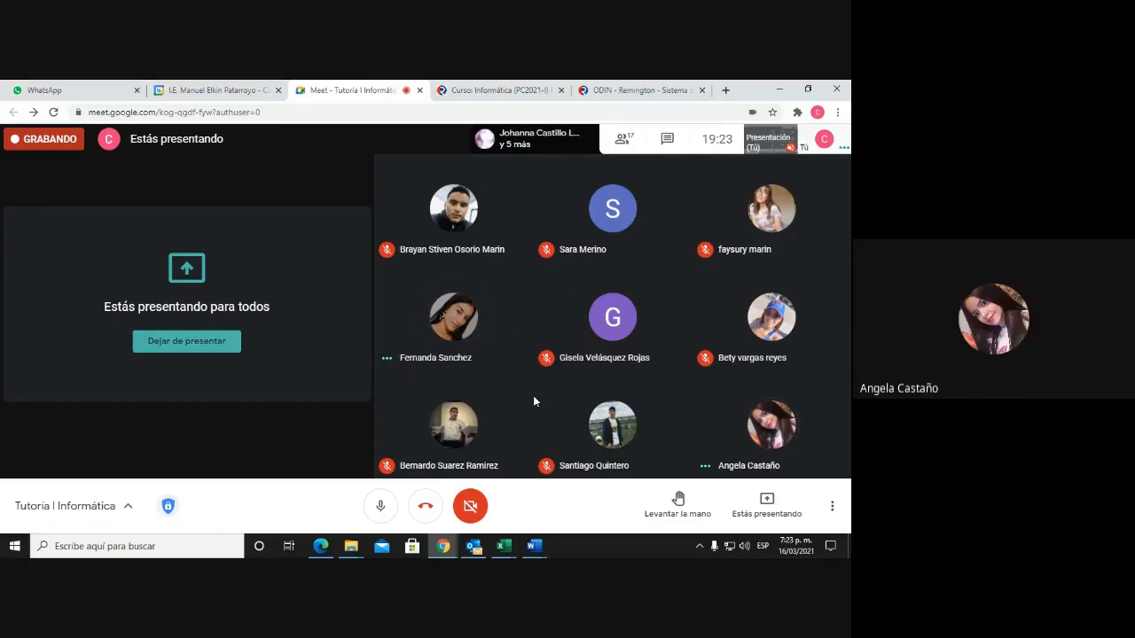
mouse_move(477, 326)
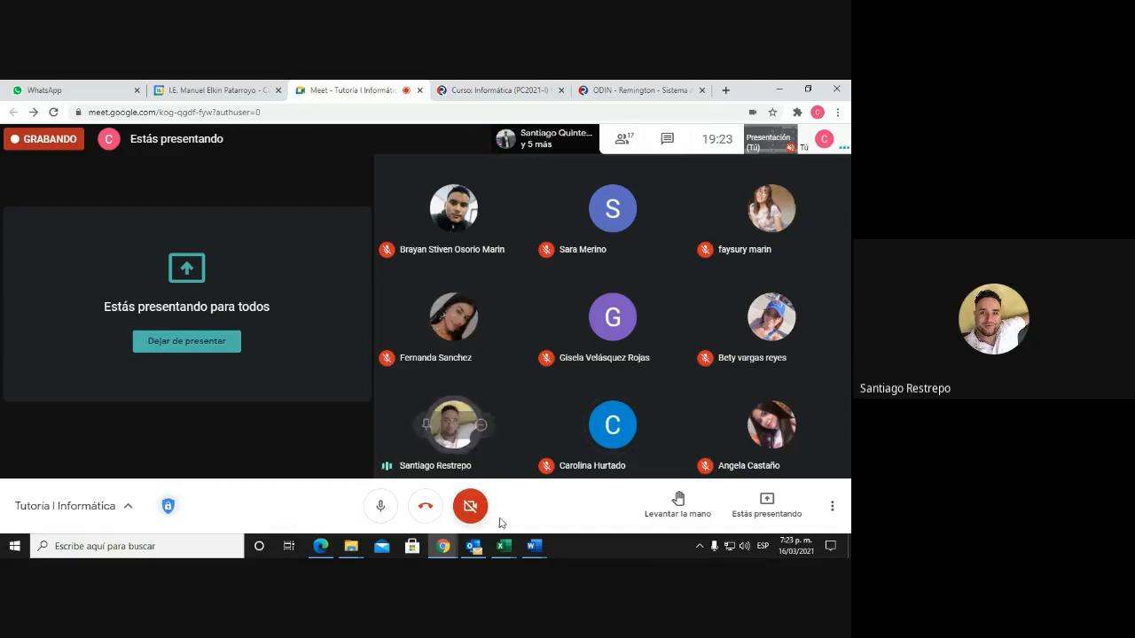
Switch to the Taller_Practico_Excel PDF window and enlarge it to 125% to read the TALLER EXCEL activities
mouse_move(503, 545)
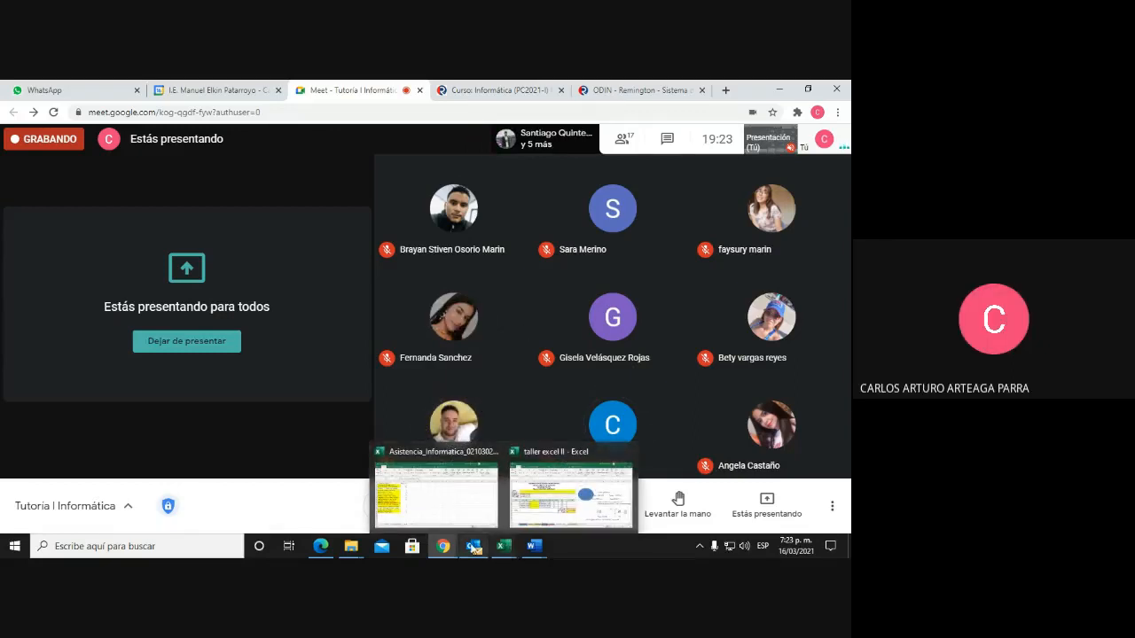
mouse_move(442, 545)
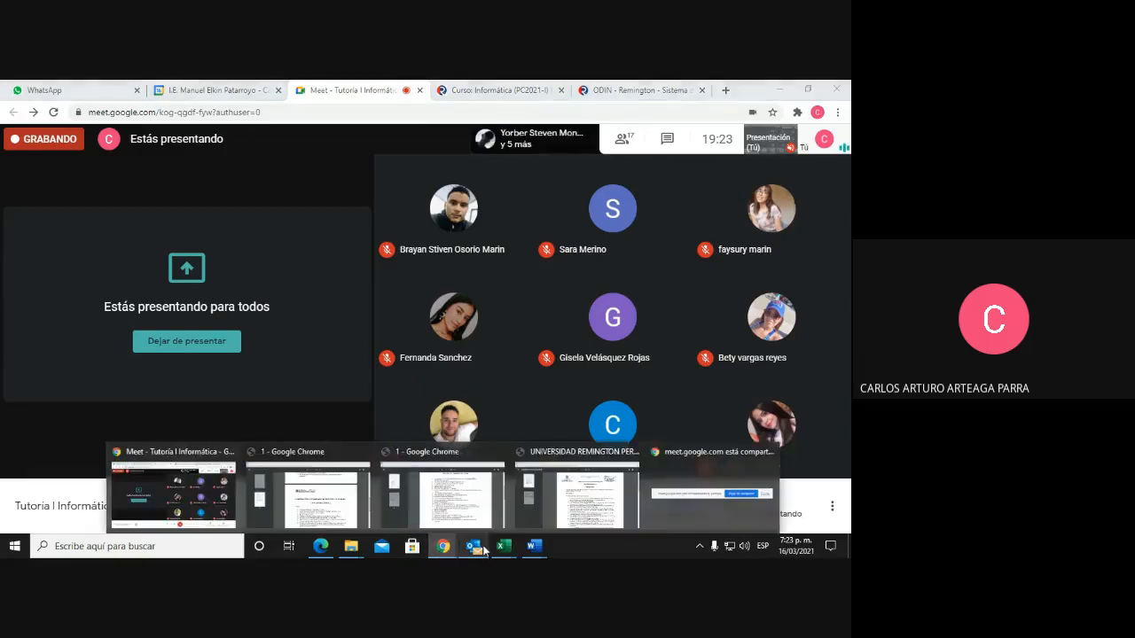
click(583, 529)
scroll(560, 346, down, 1)
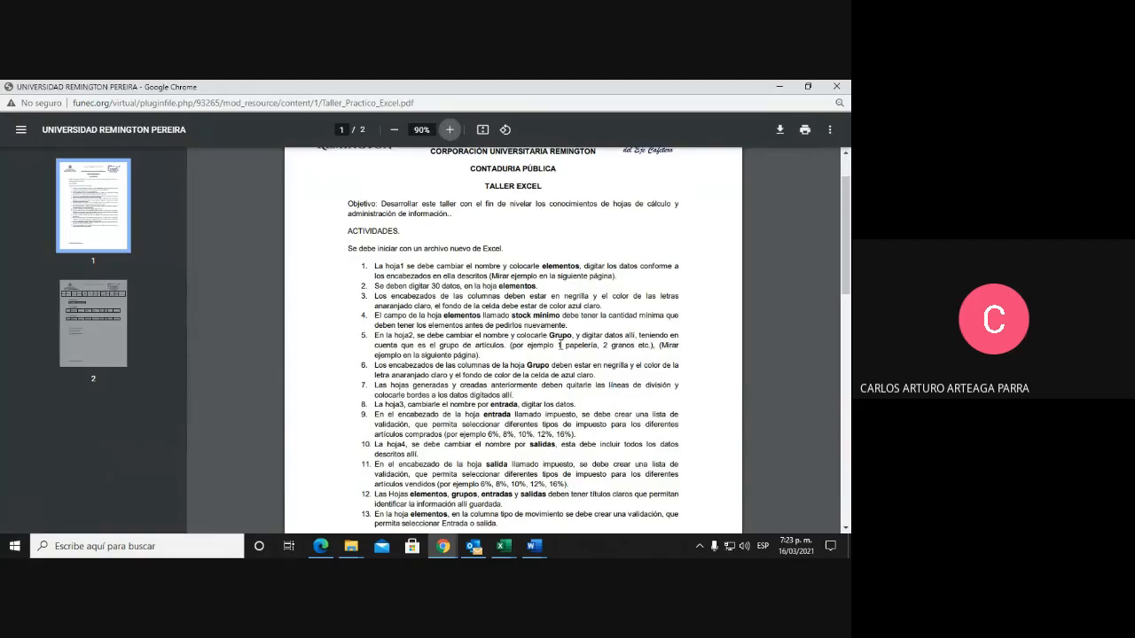
click(449, 131)
click(450, 132)
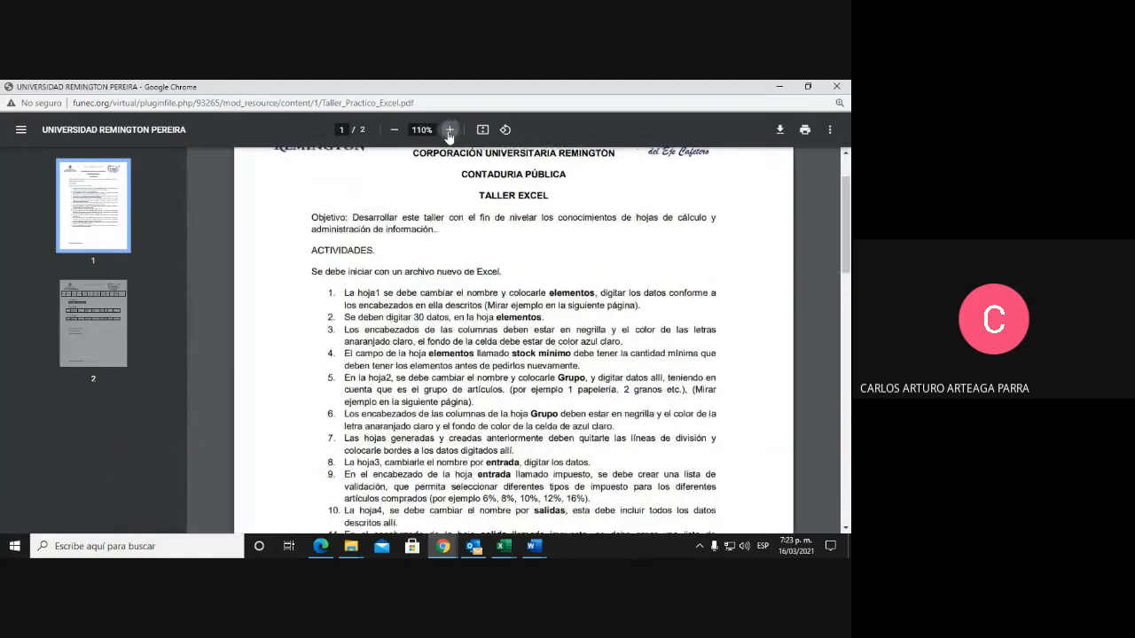
click(450, 130)
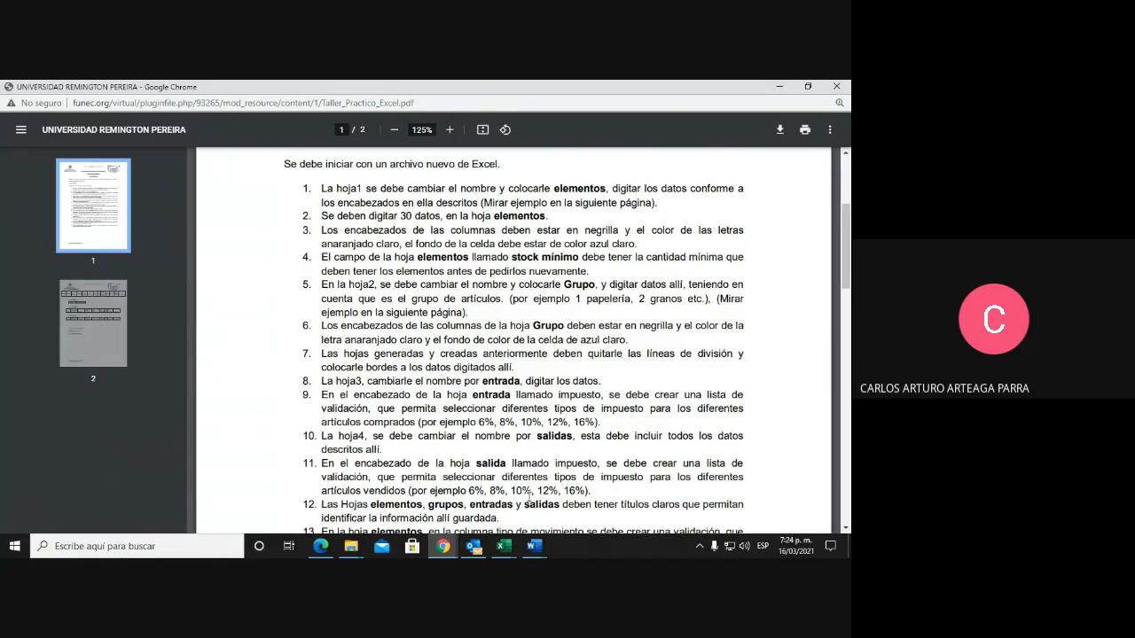
Switch to the taller excel II workbook in Excel, add a new sheet and enter IVENTARIO in cell B3
click(503, 547)
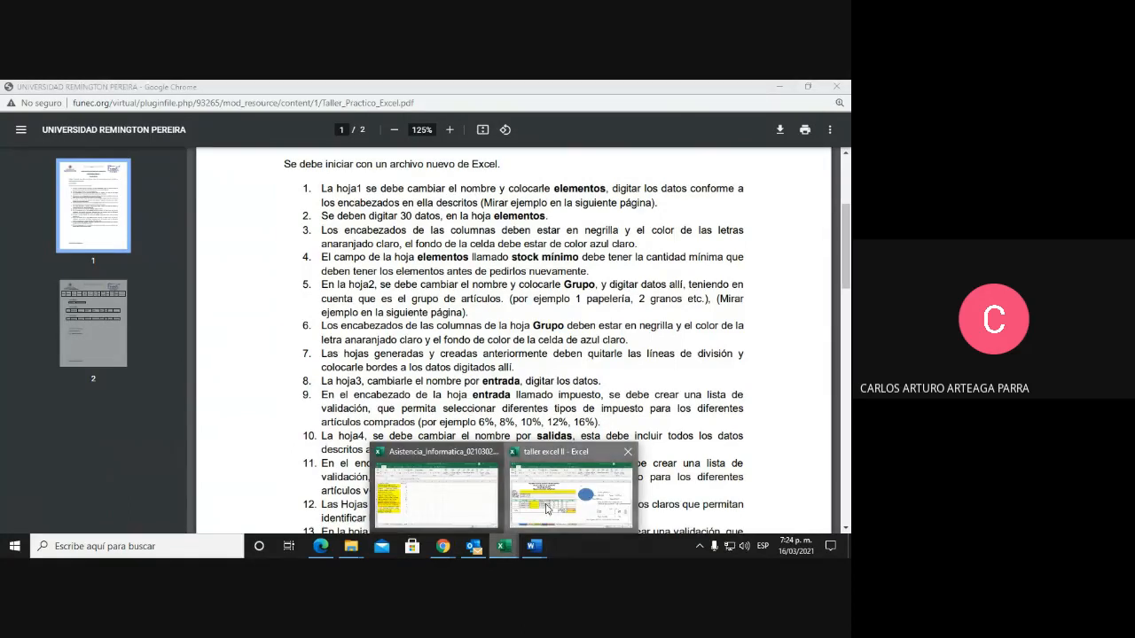
click(548, 509)
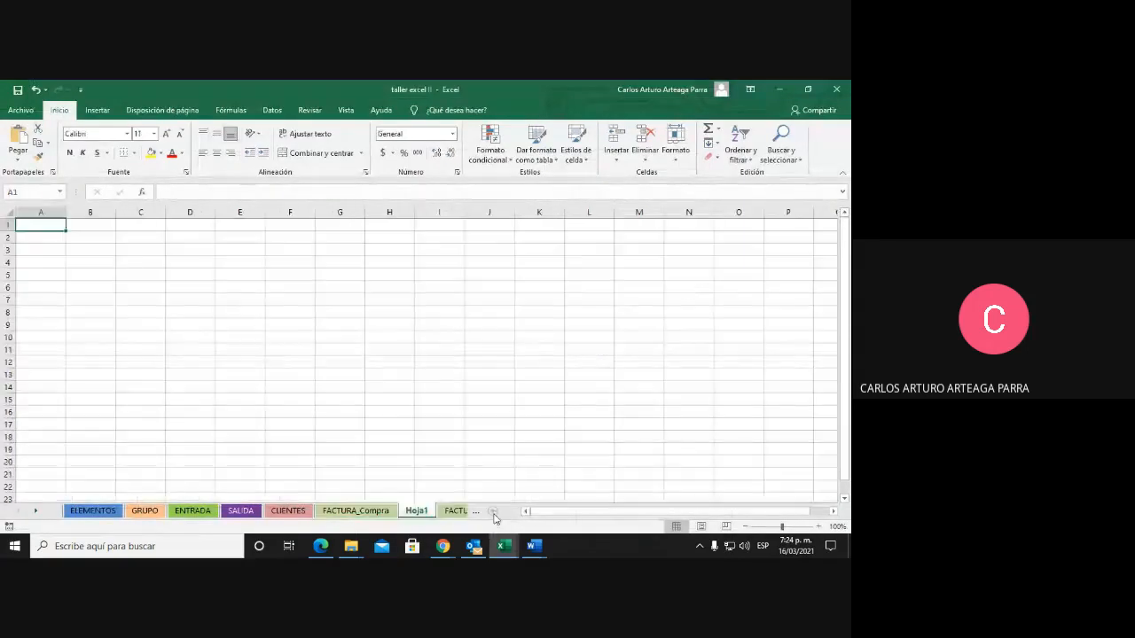
click(492, 512)
click(106, 252)
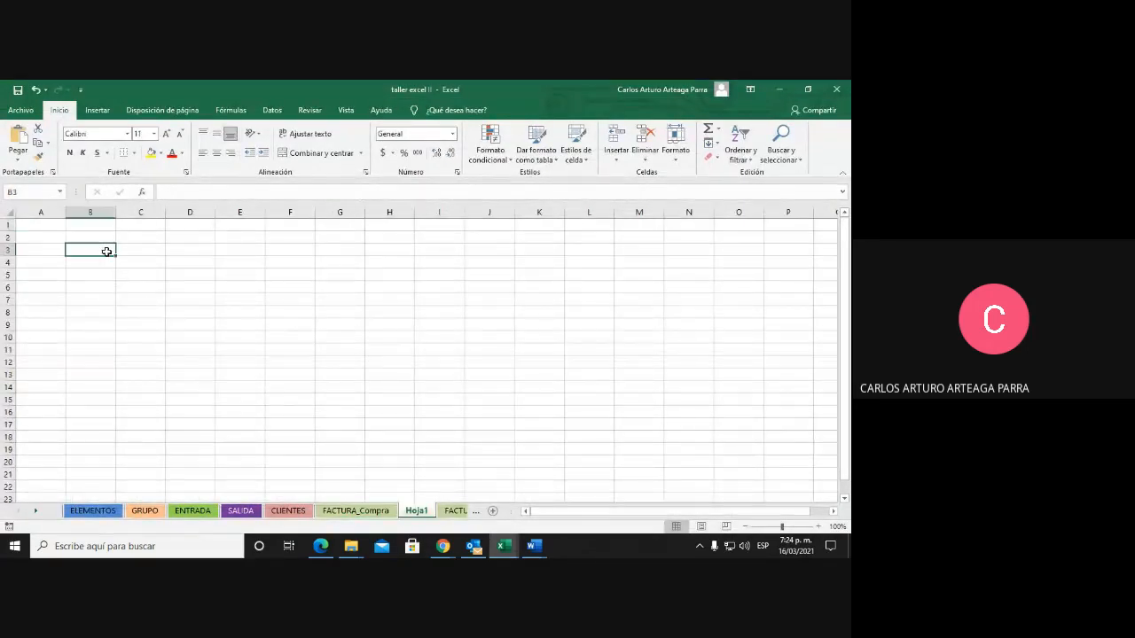
text(IVENTARIO)
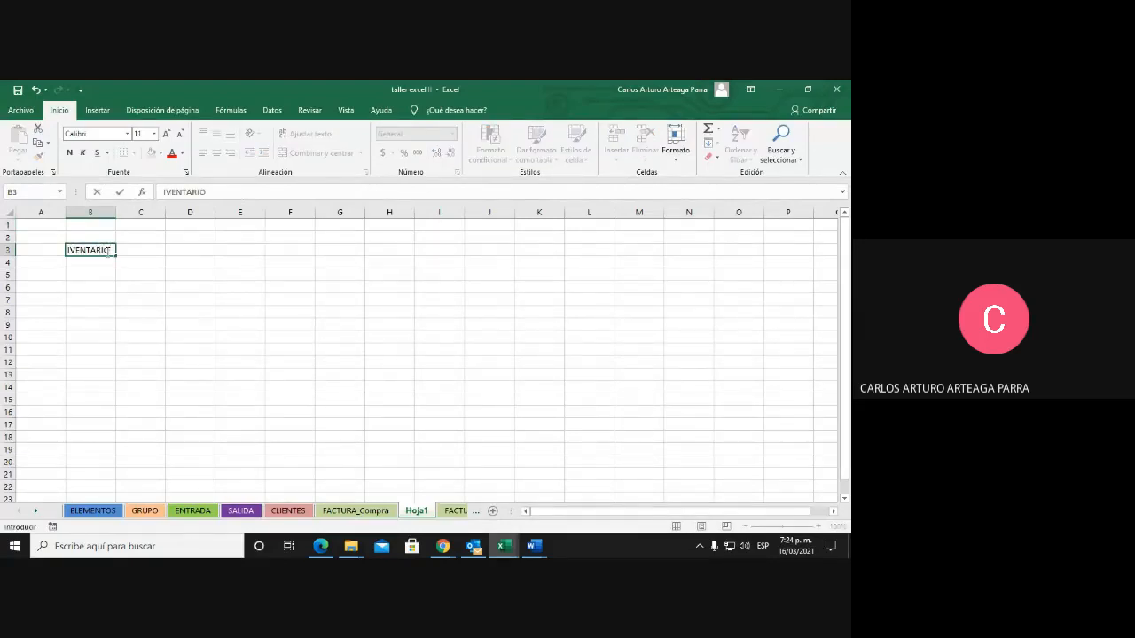
key(Return)
key(Left)
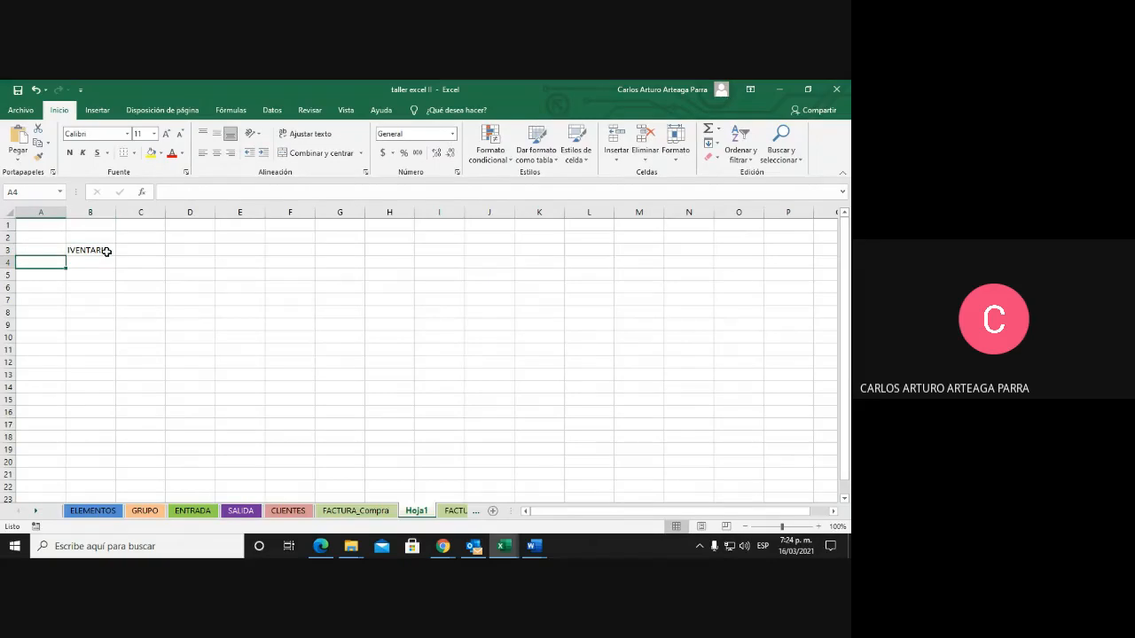
Enlarge the sheet to 150% and move the IVENTARIO title from B3 to cell D3
click(106, 252)
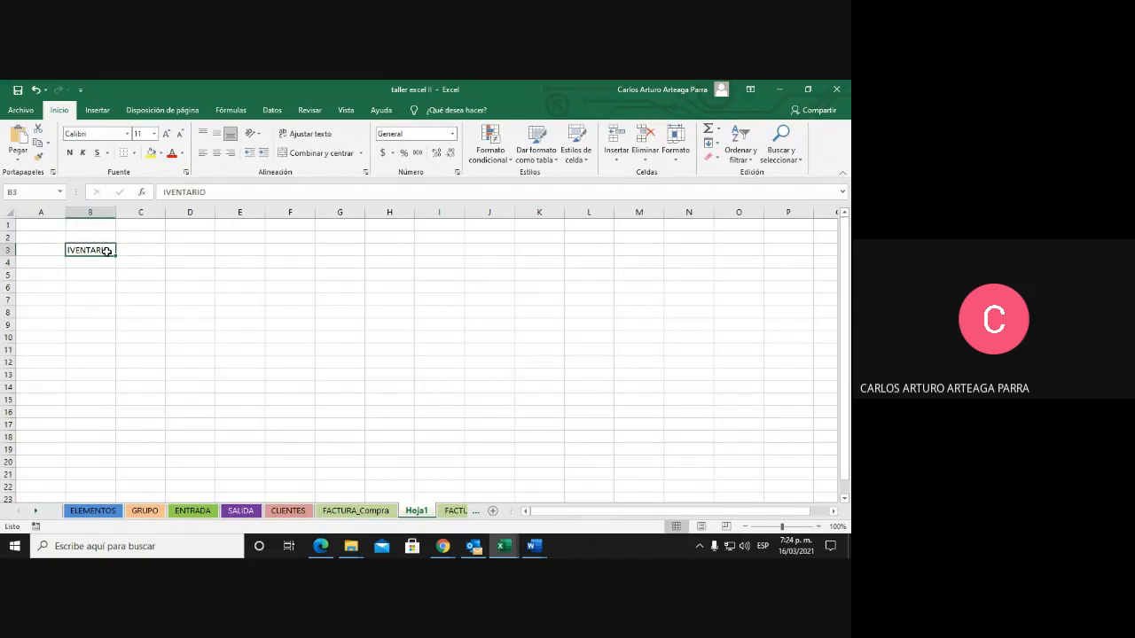
click(817, 526)
click(817, 527)
click(817, 526)
click(817, 527)
click(817, 527)
drag(141, 281, 280, 282)
Enter ENTRADAS in cell B4 and FACTURAS DE COMPRA in cell B6
click(237, 286)
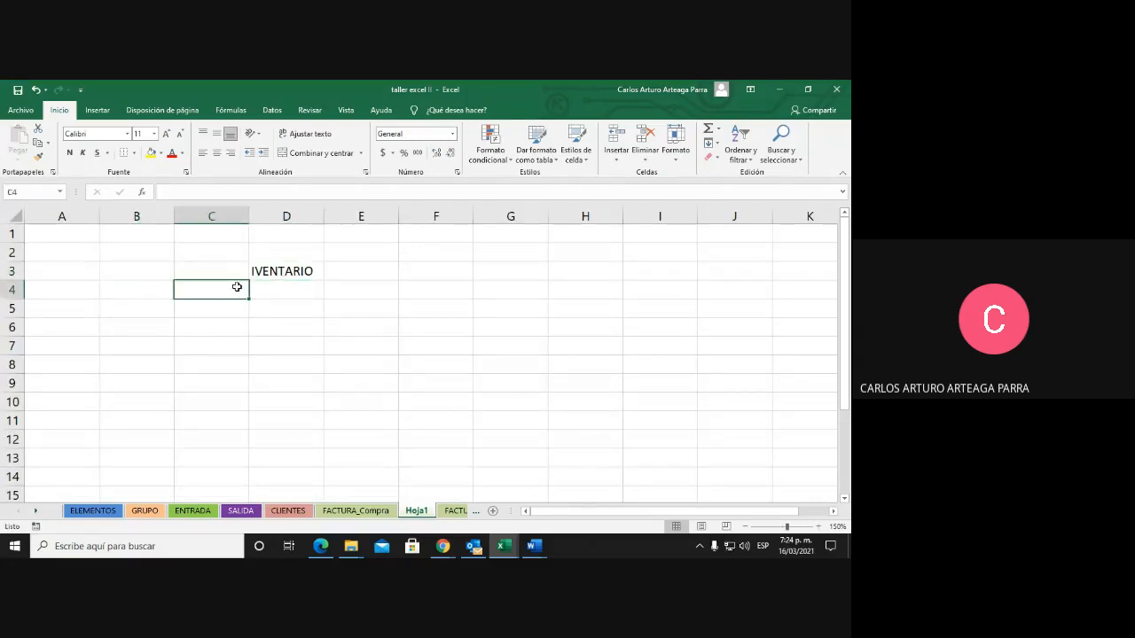
key(Left)
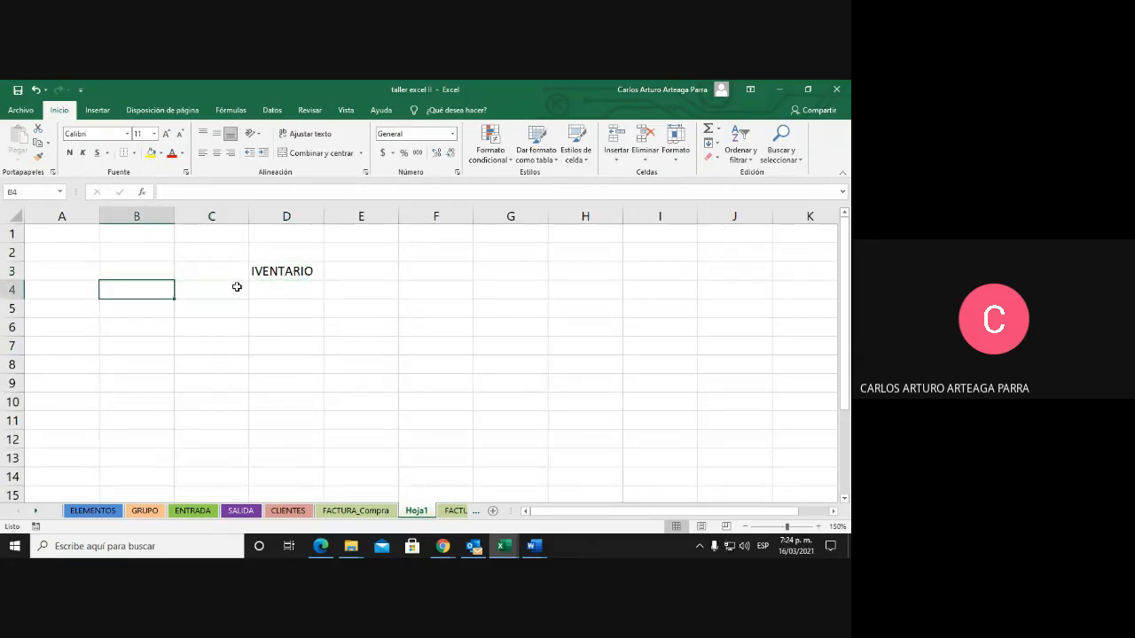
text(ENTRADAS)
key(Return)
key(Return)
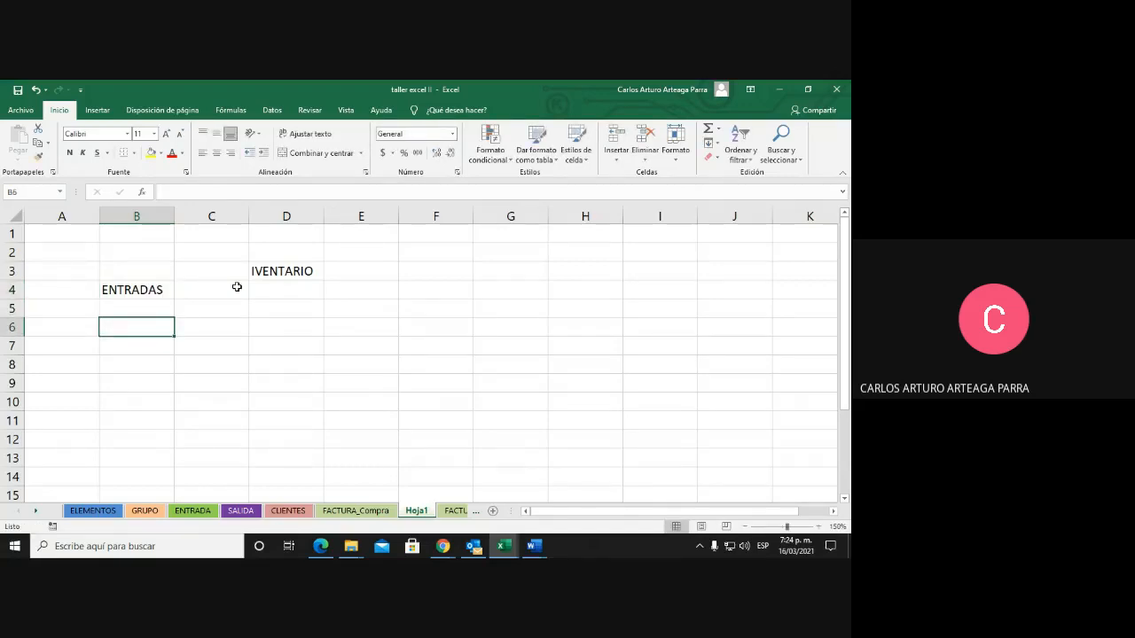
text(FACTU)
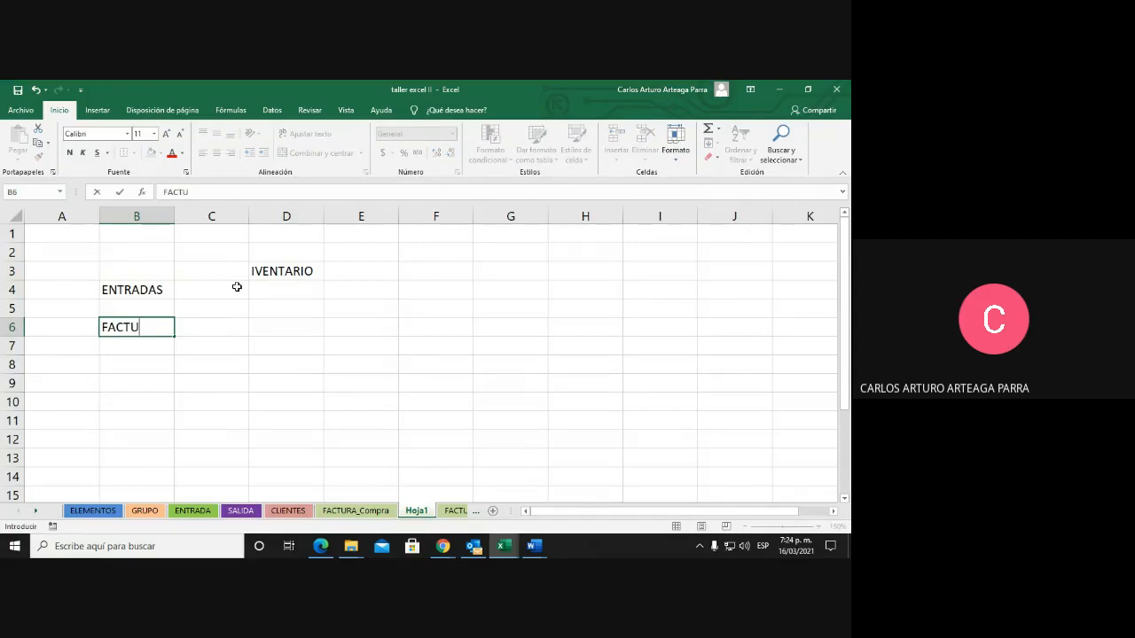
text(RAS DE COM)
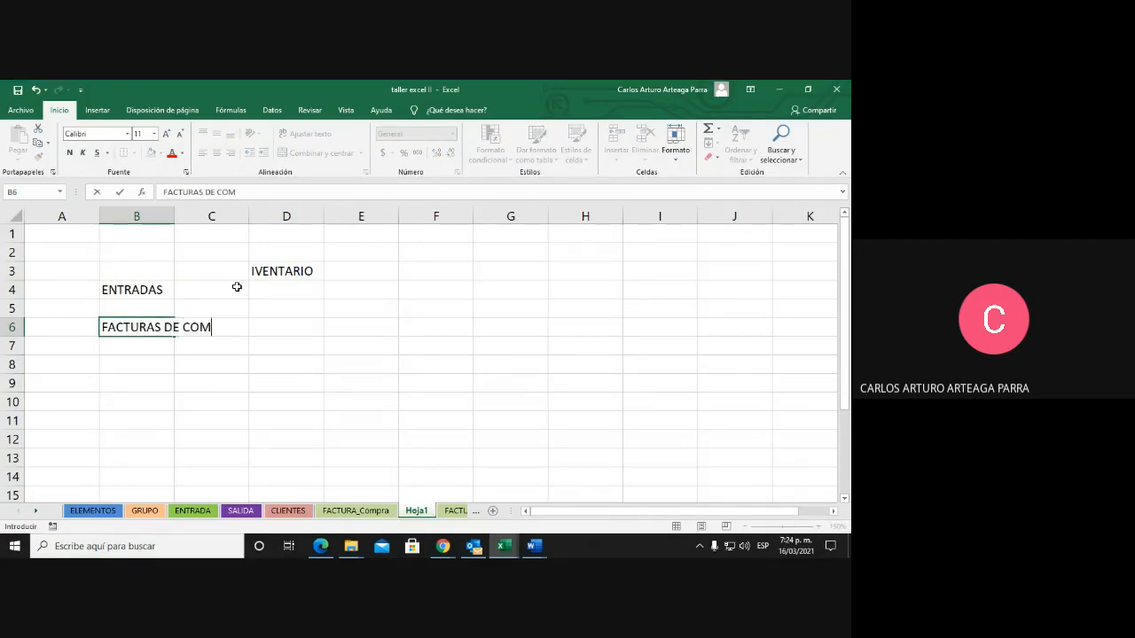
text(PRA)
key(Return)
Enter SALIDAS in cell F4 and FACTURAS DE VENTA in cell F6
key(Up)
key(Up)
key(Up)
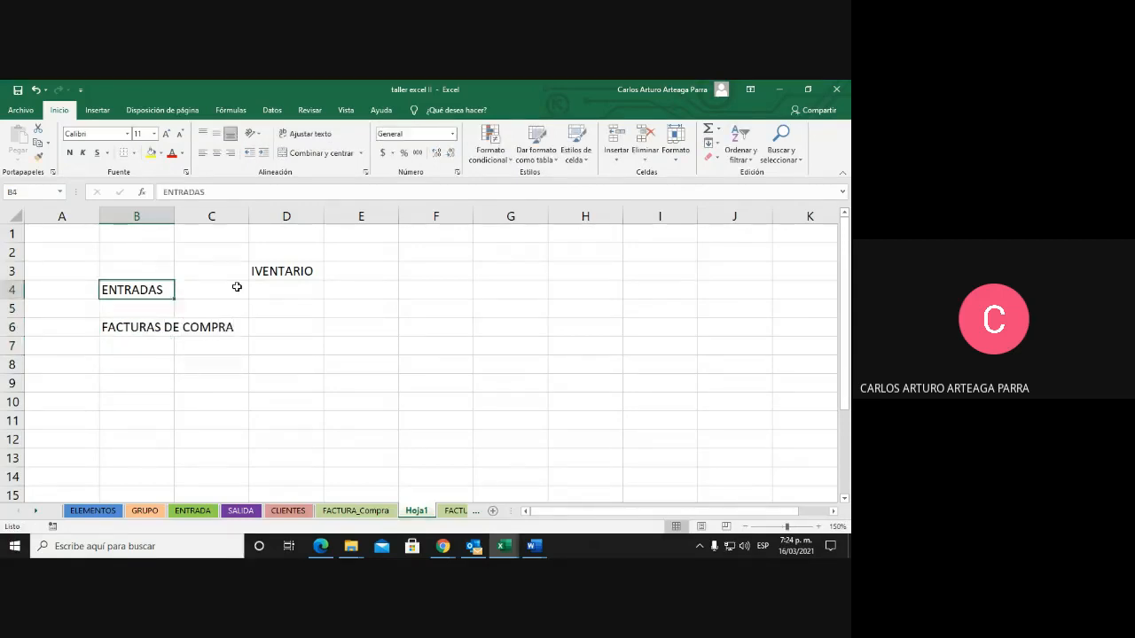
key(Right)
key(Right)
key(Right)
key(Right)
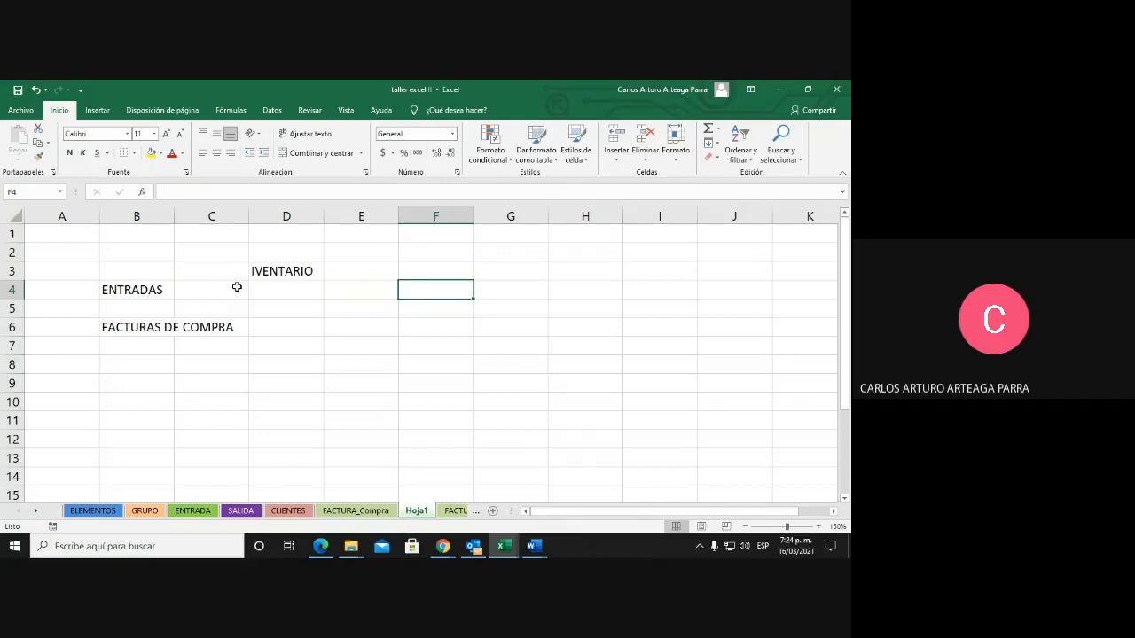
text(SALIDAS)
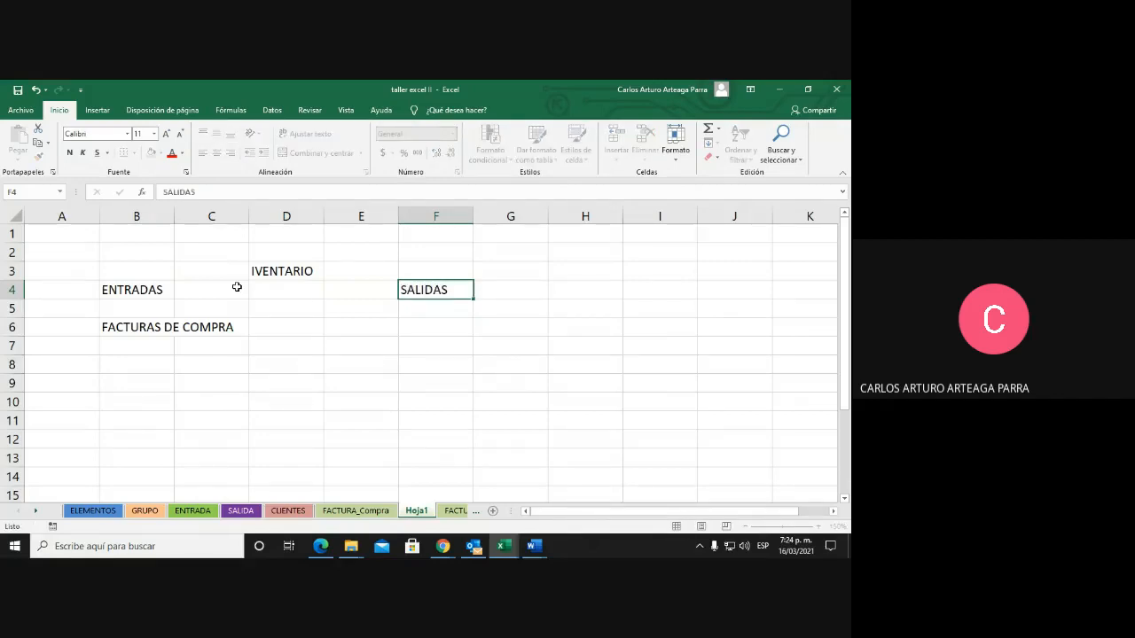
key(Return)
key(Down)
text(FACTU)
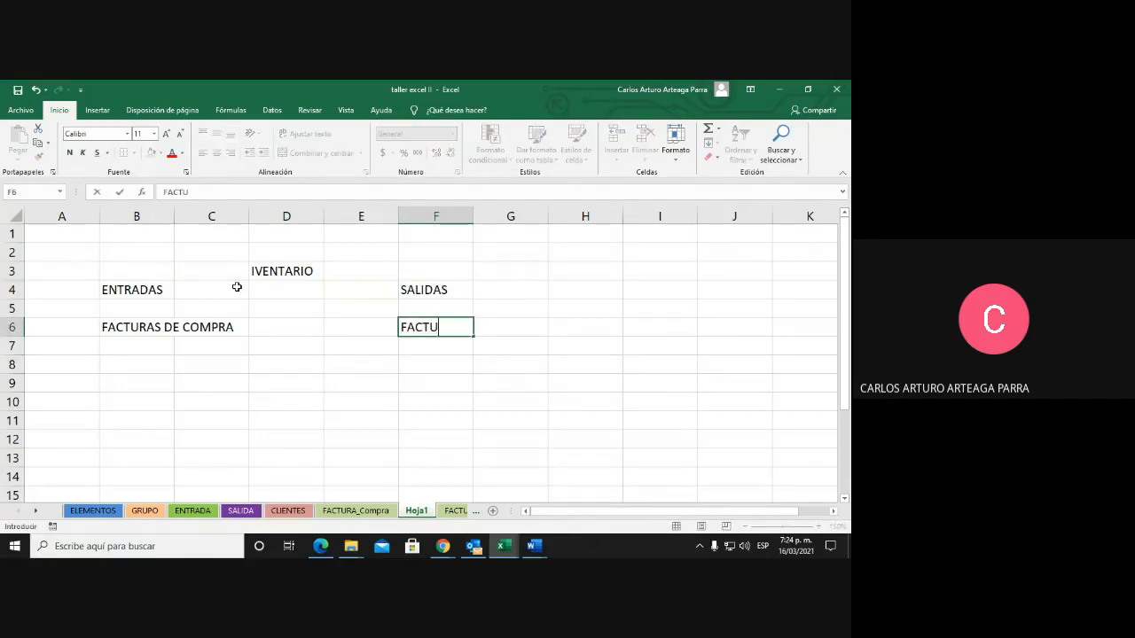
text(RAS DE VENTA)
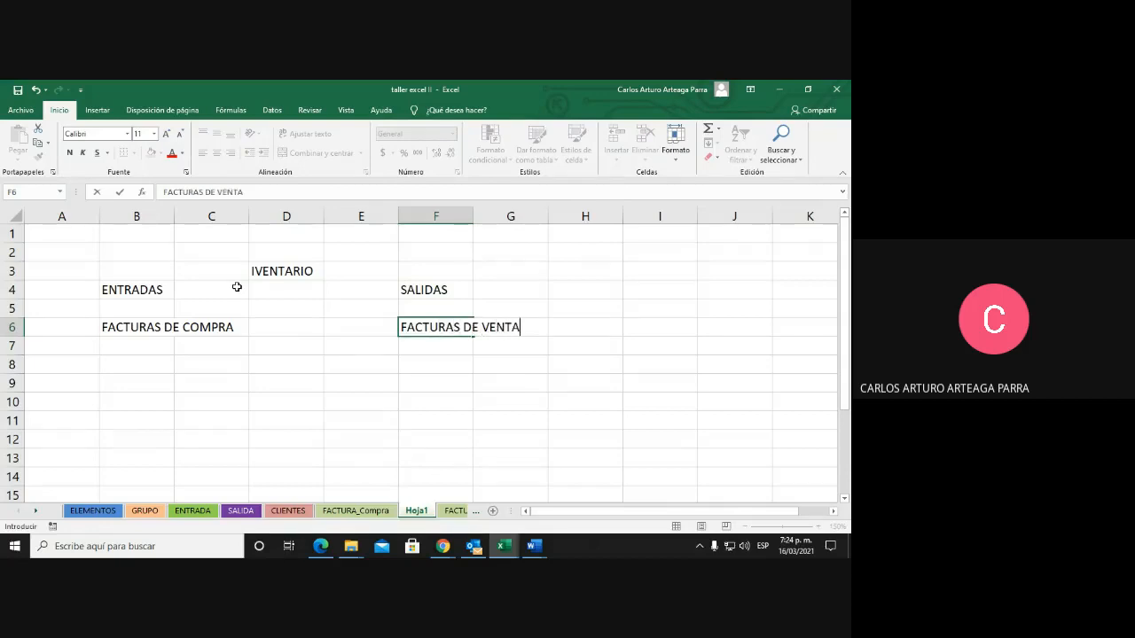
key(Return)
Enter ´+ in cell C4 beside ENTRADAS, and select cell E4 beside SALIDAS
key(Left)
key(Left)
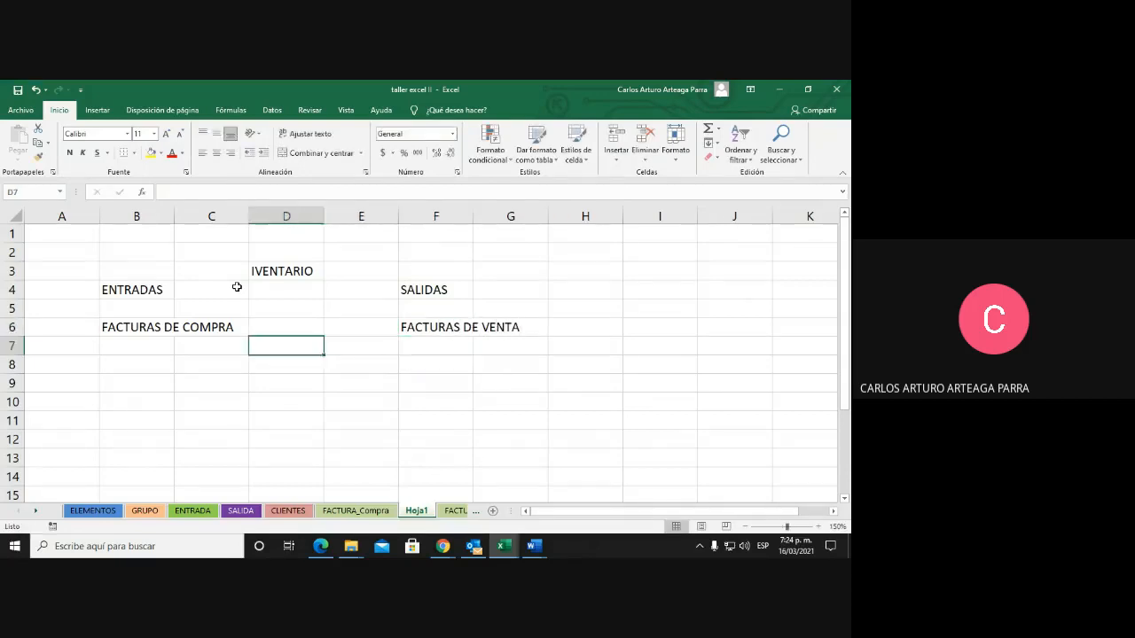
key(Left)
key(Up)
key(Up)
key(Up)
key(Right)
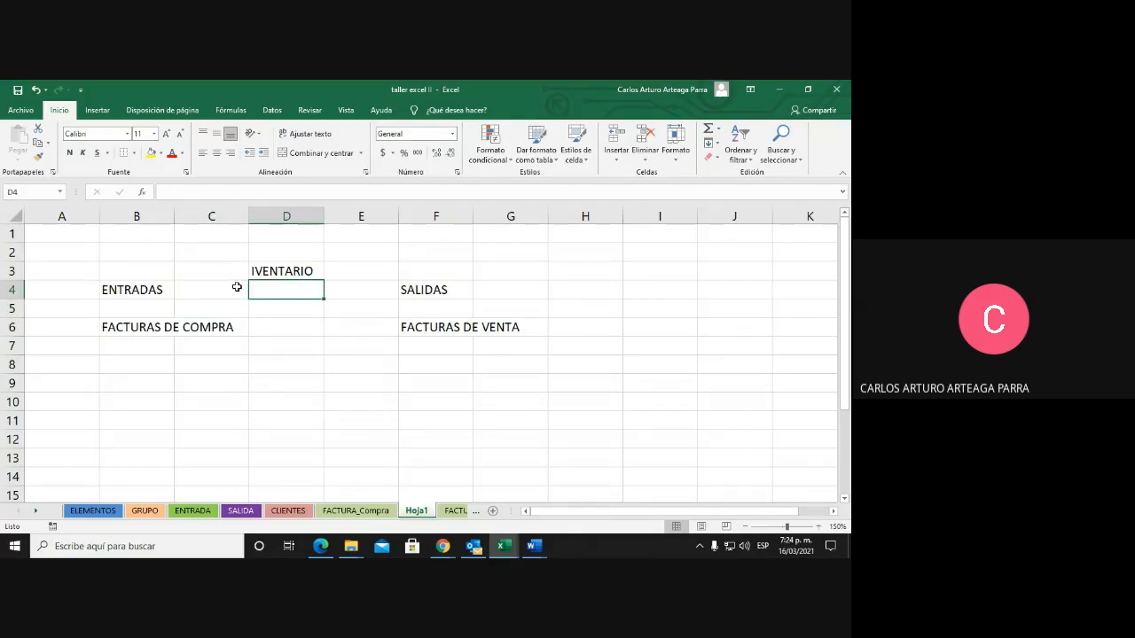
key(Left)
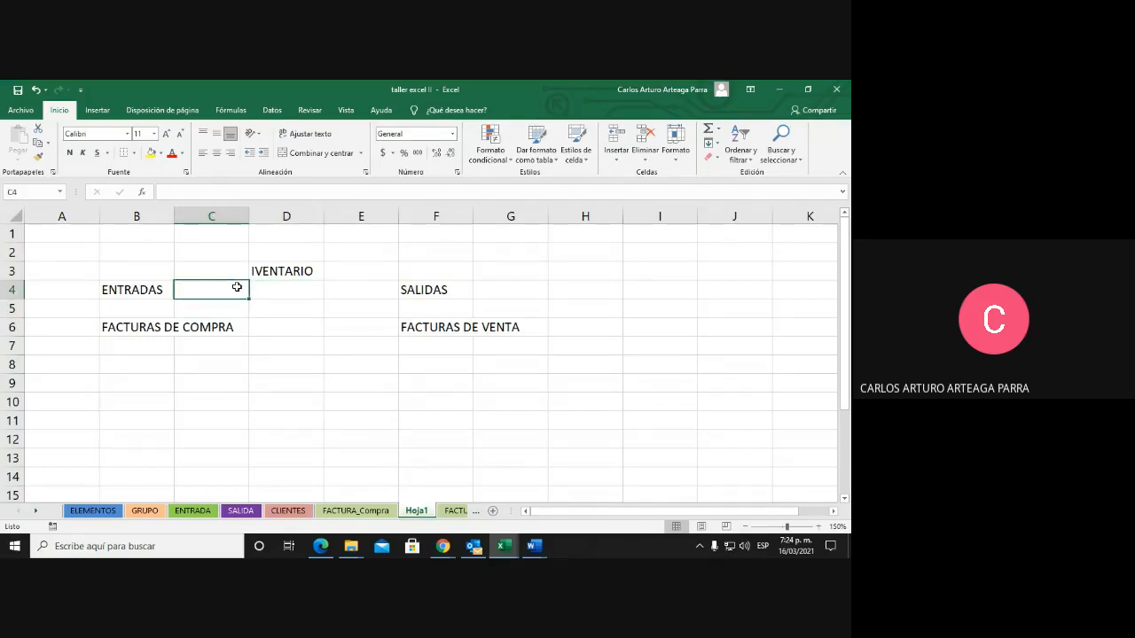
text(´+)
key(Return)
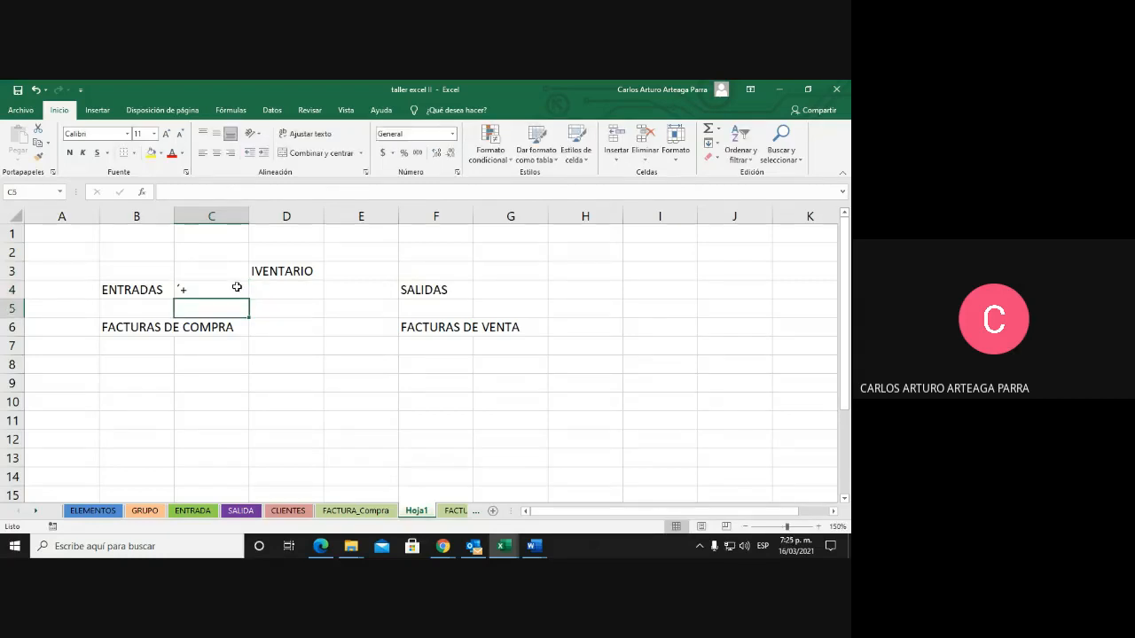
key(Down)
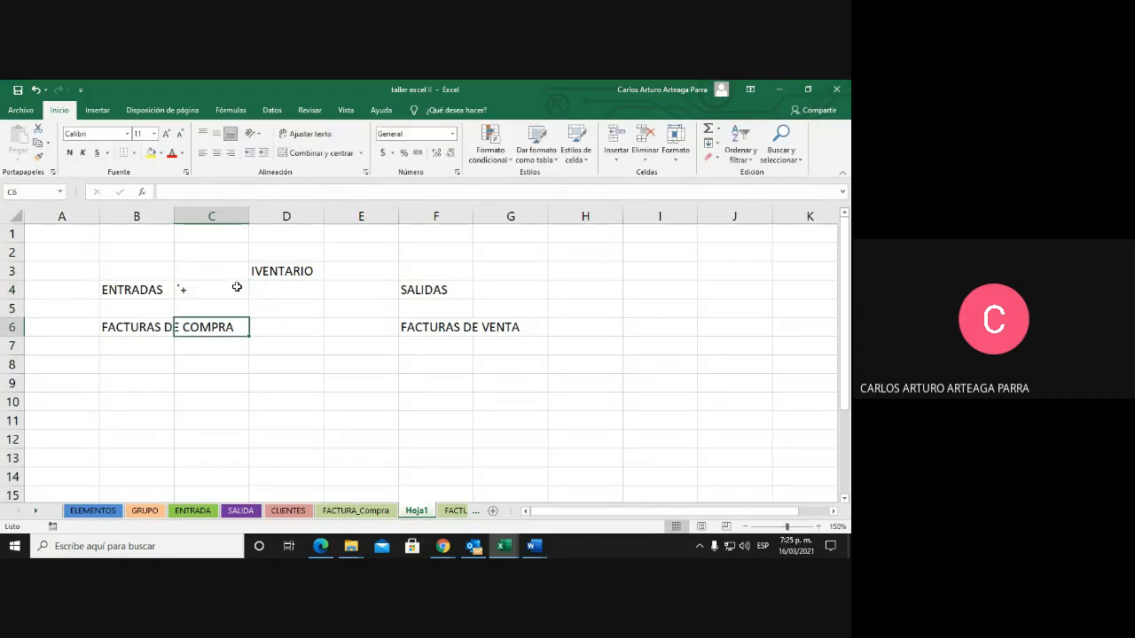
click(180, 290)
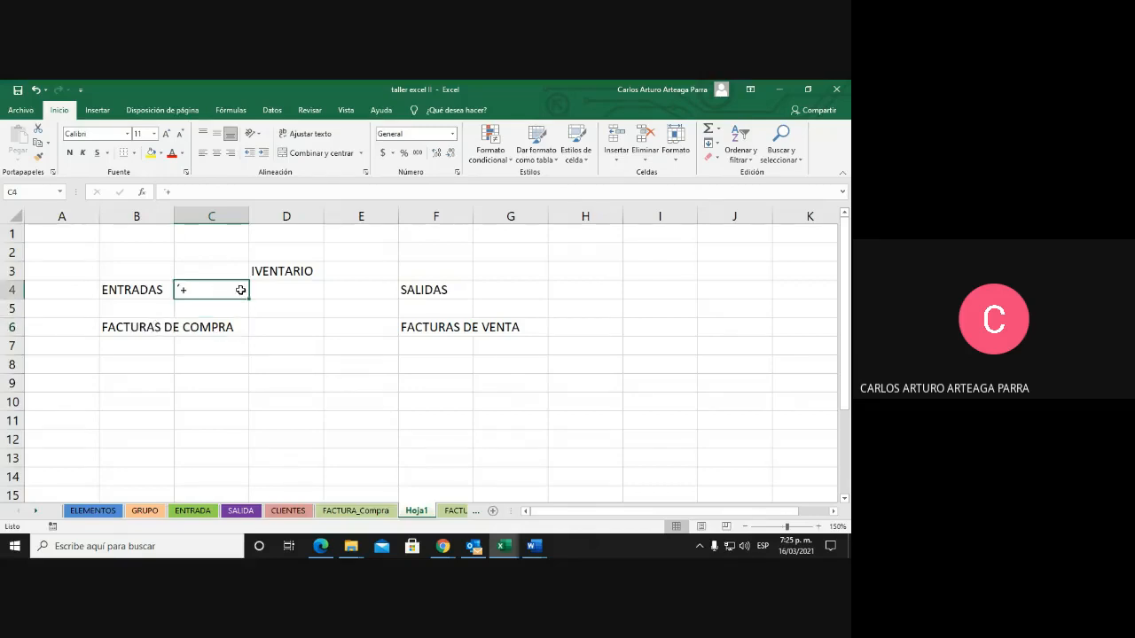
click(361, 288)
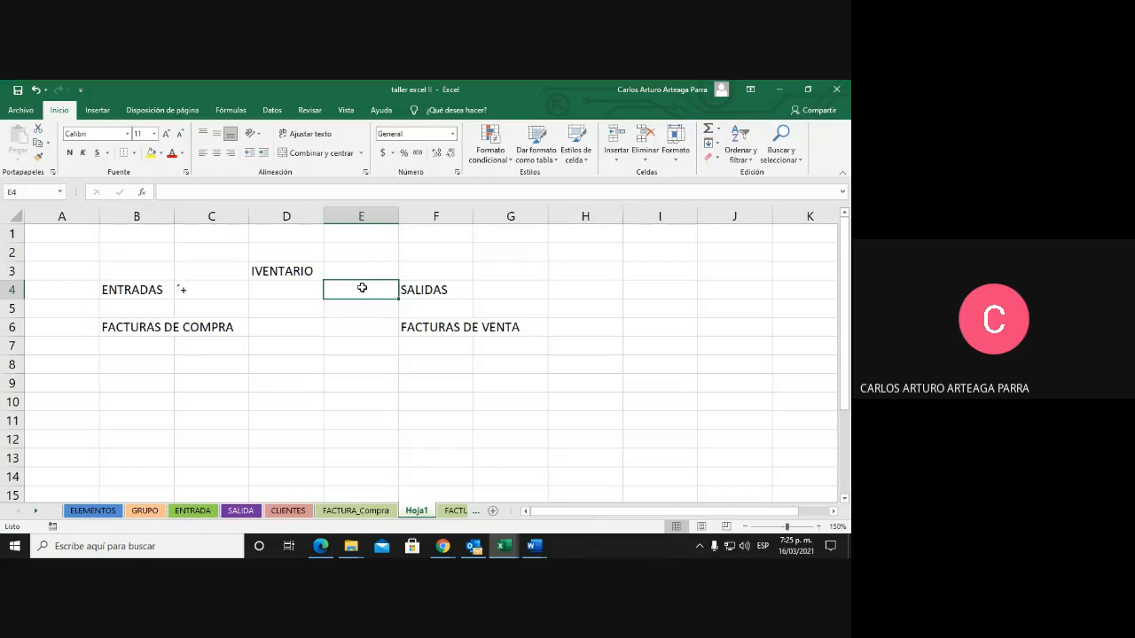
Enter ´- in cell E4 beside SALIDAS
text(´-)
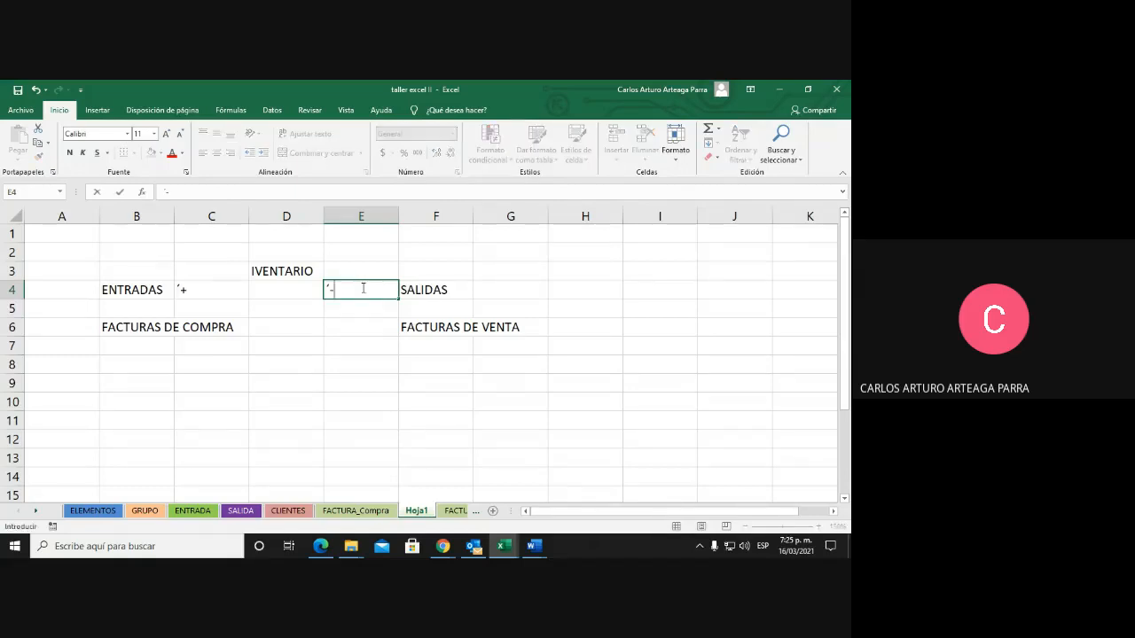
key(Return)
key(Left)
key(Up)
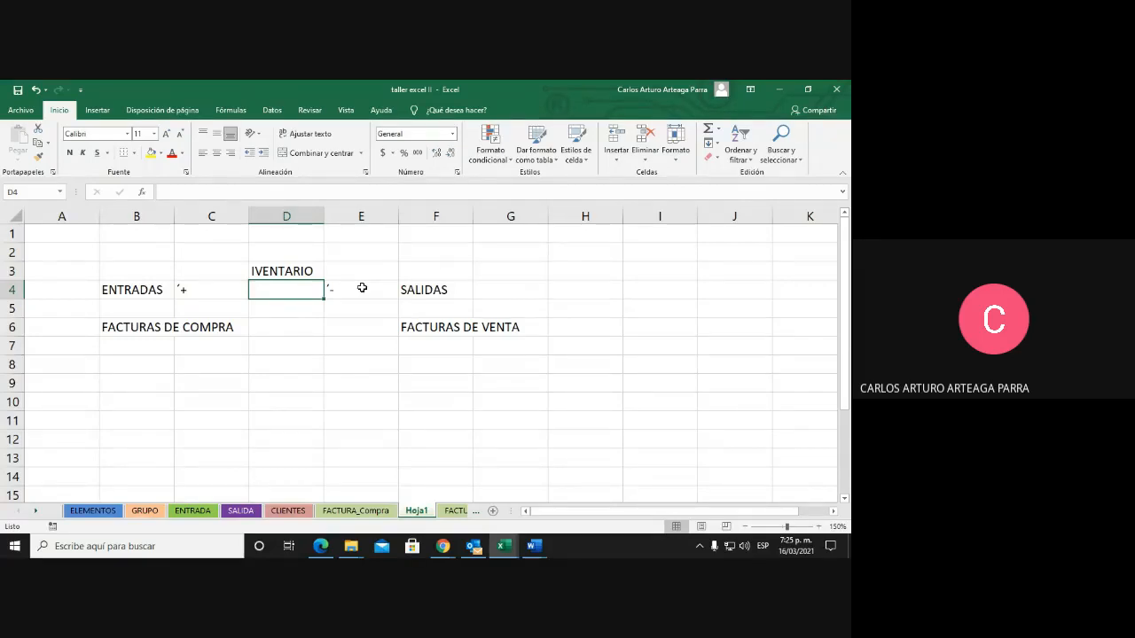
Review the ENTRADAS, SALIDAS and IVENTARIO labels of the inventory sketch
key(Down)
key(Down)
key(Down)
key(Down)
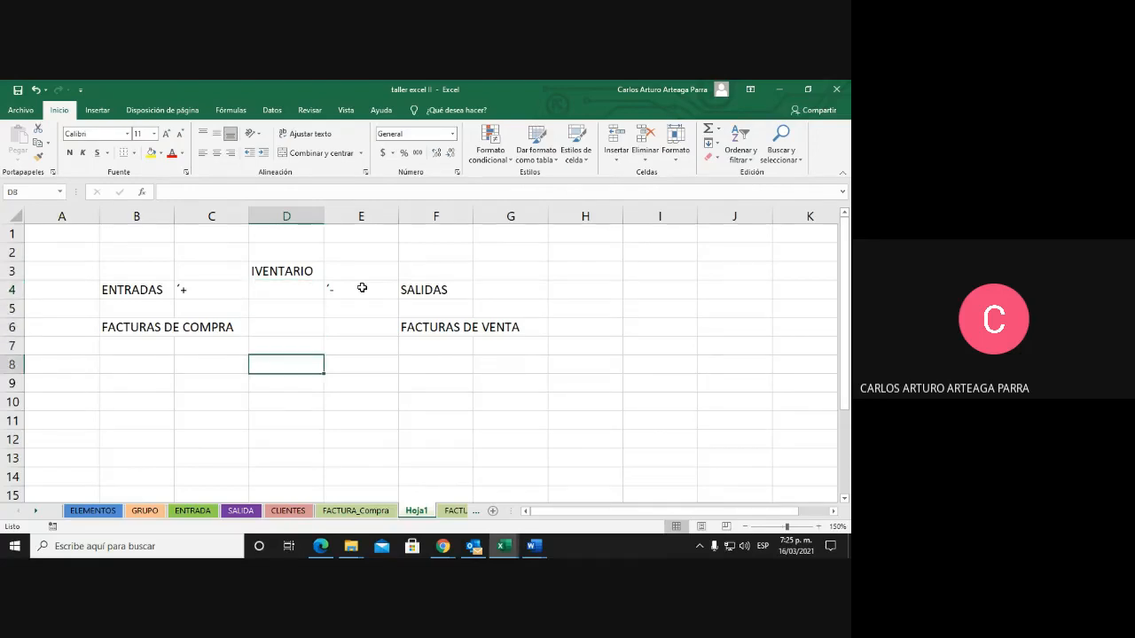
key(Left)
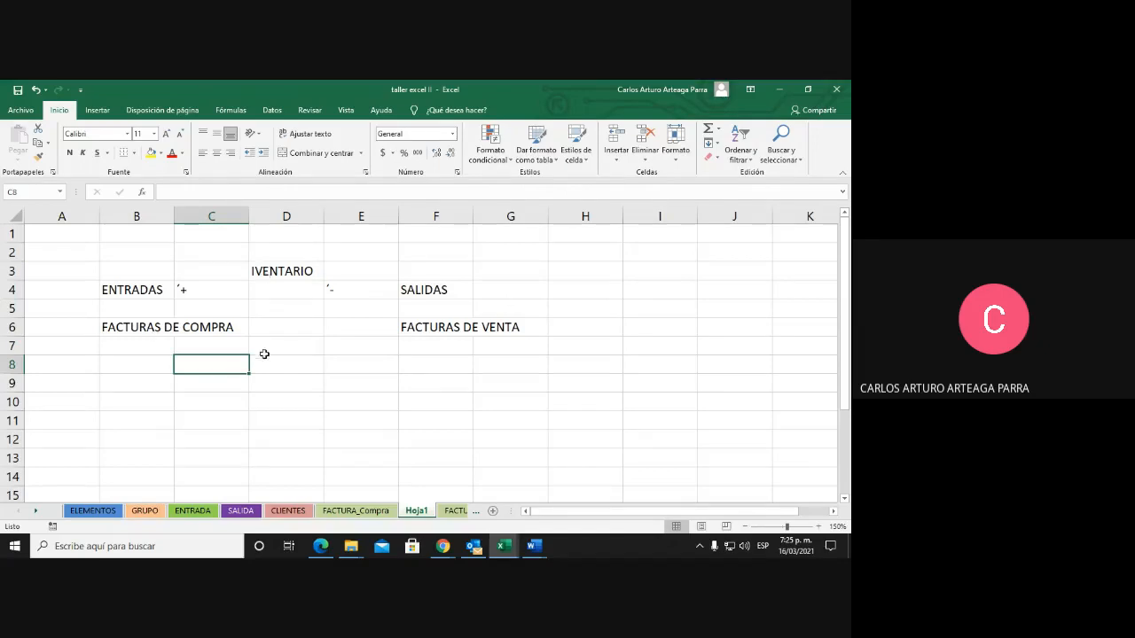
click(147, 288)
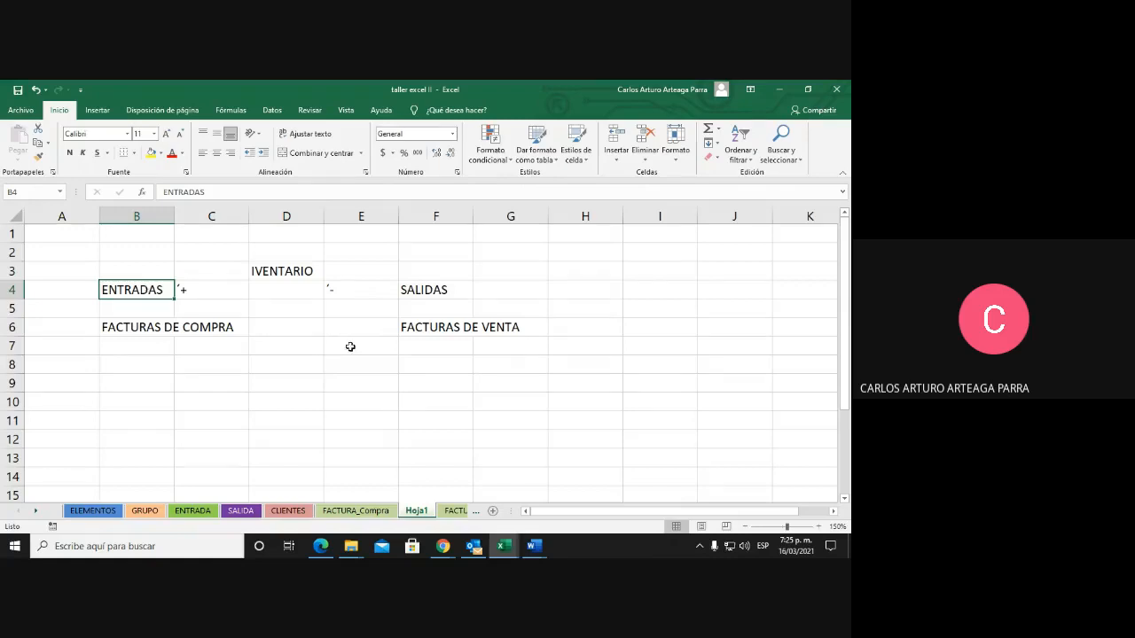
click(419, 290)
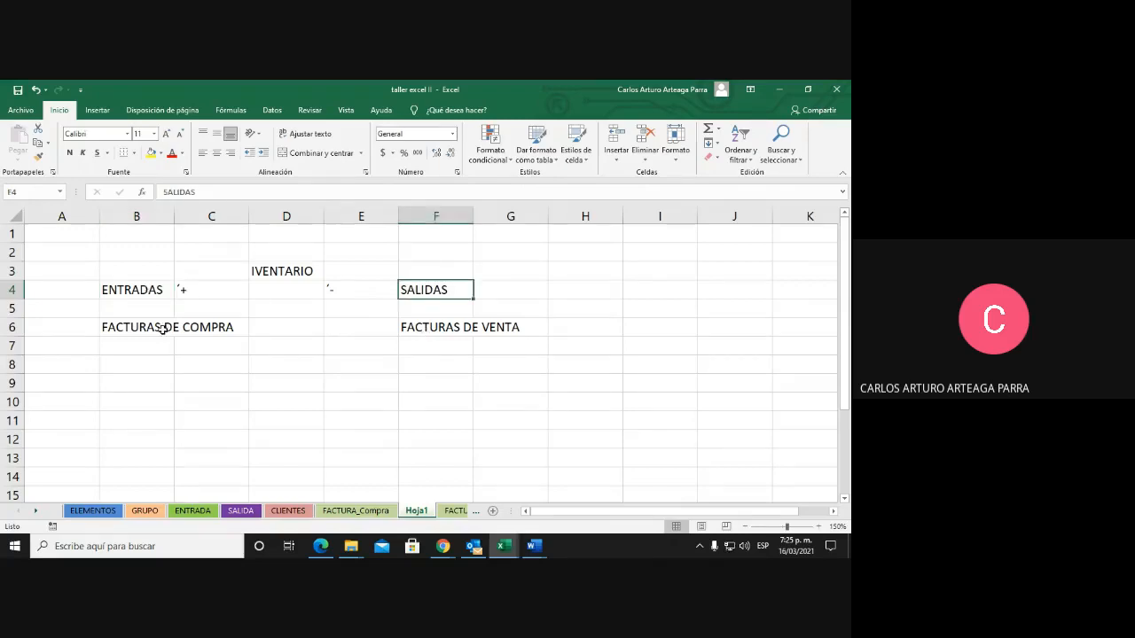
click(310, 273)
Start a sample item line with 1 in cell C9 and Lpaiz in D9
click(219, 379)
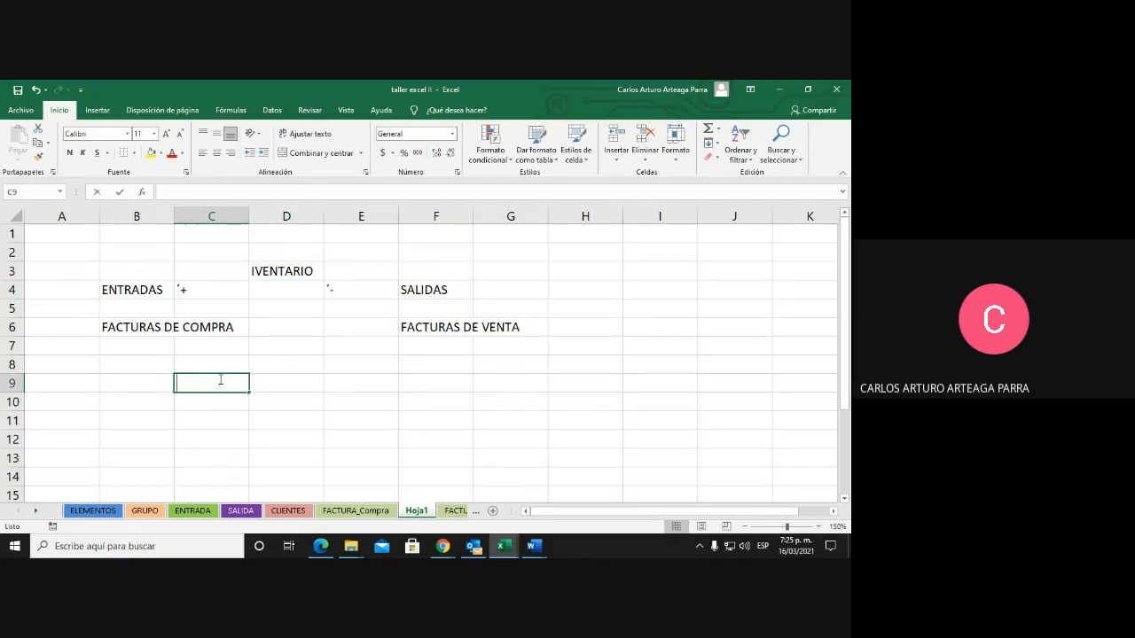
text(1)
key(Tab)
text(LAP)
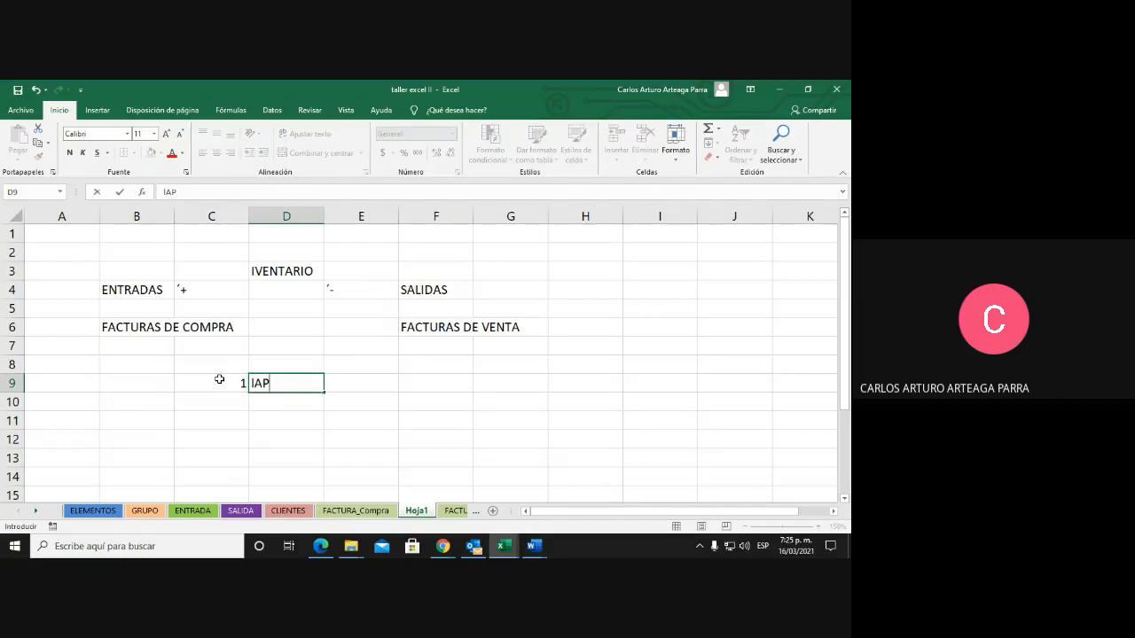
key(BackSpace)
key(BackSpace)
key(BackSpace)
text(Lpaiz)
key(Return)
key(Up)
Complete the item line in row 9 with quantity 4 in cell E9 and price 100 in F9
key(Right)
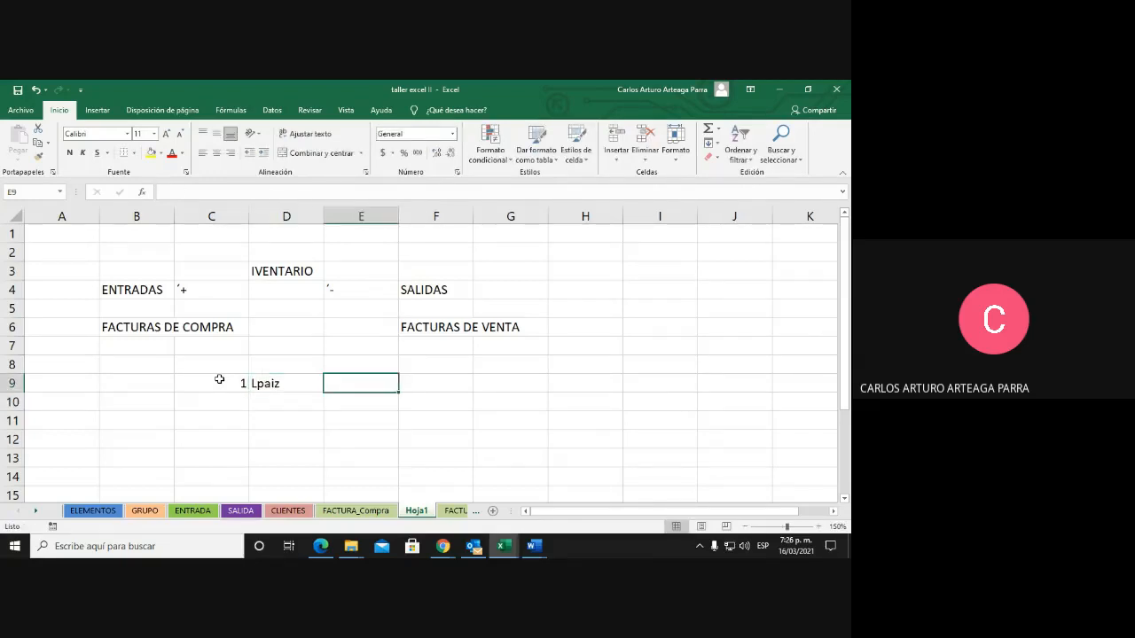
text(4)
key(Tab)
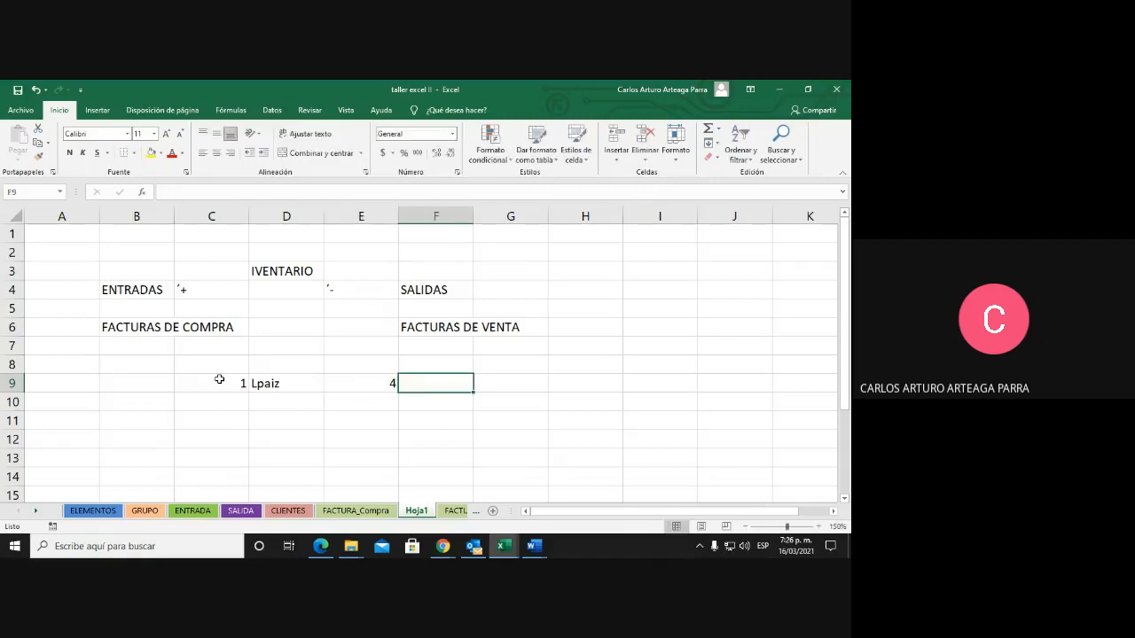
text(100)
key(Return)
Label the item line in row 9 as Compras in cell B9
key(Left)
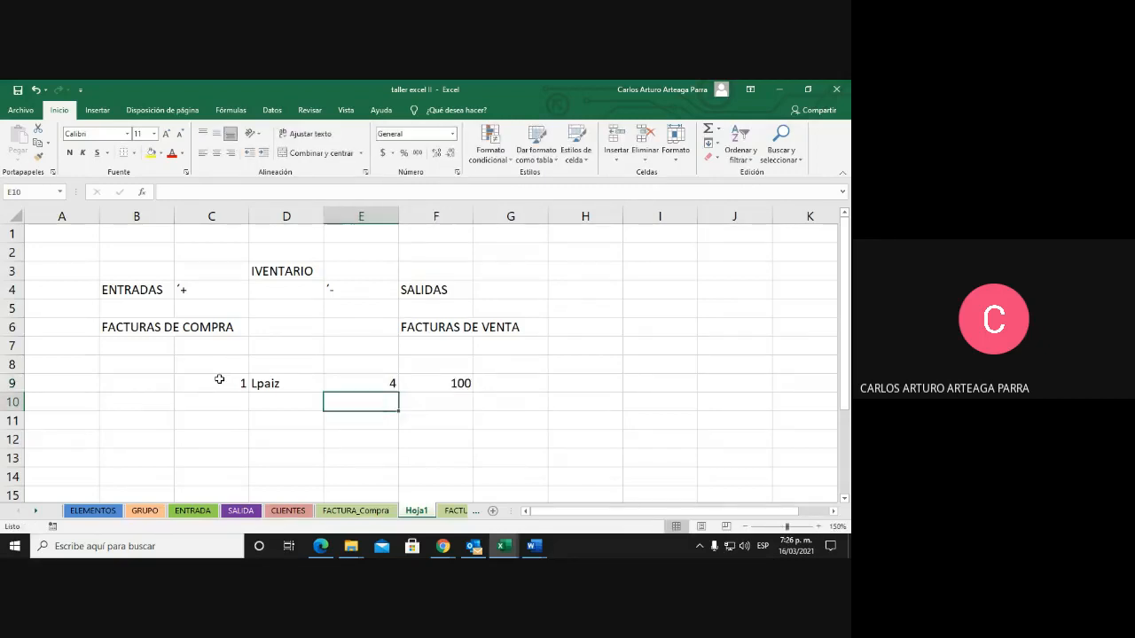
key(Left)
key(Up)
key(Left)
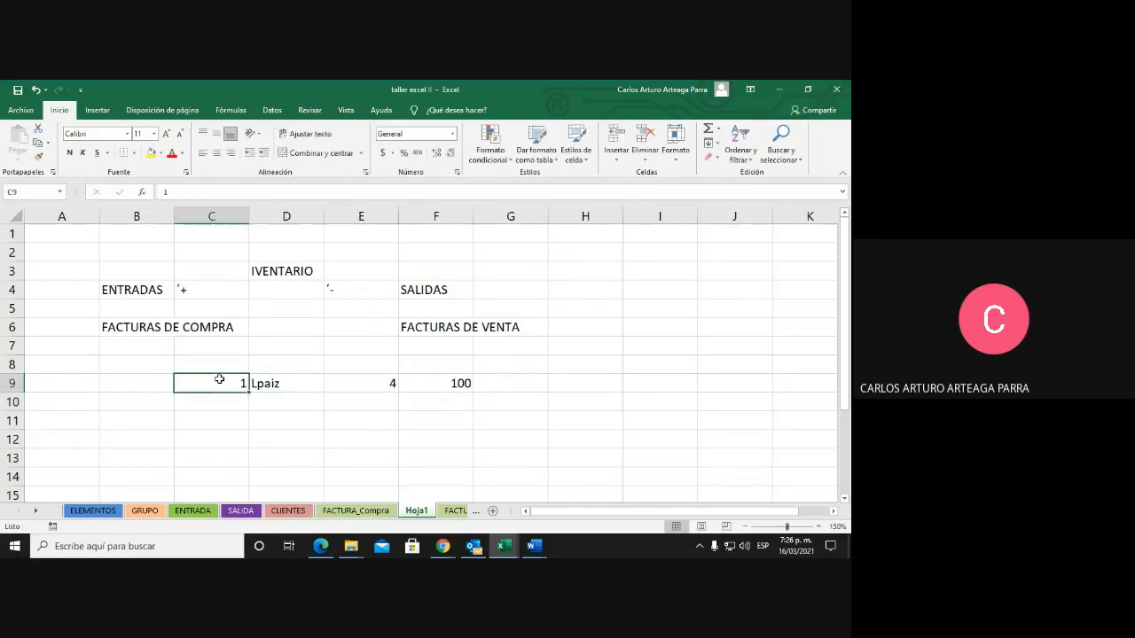
key(Left)
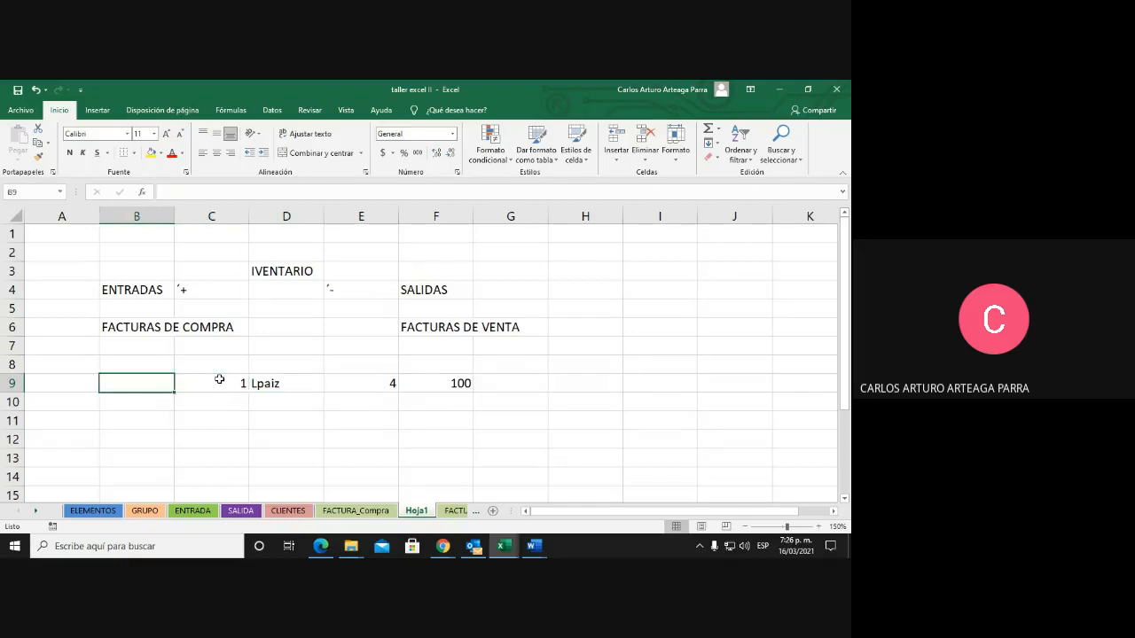
text(Compras)
key(Return)
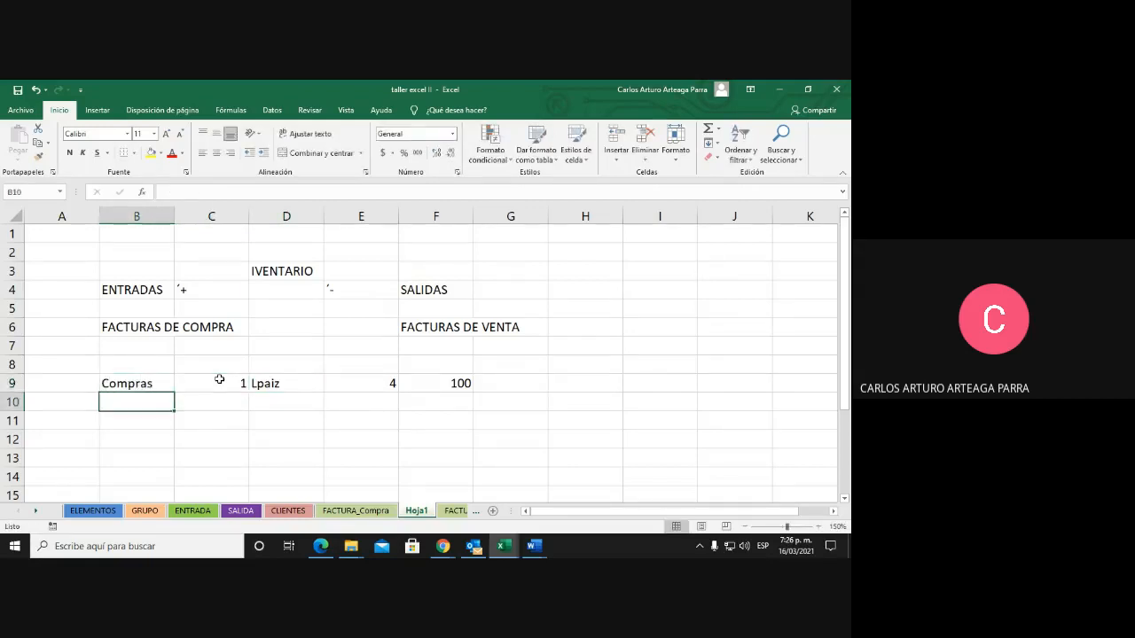
Enter a starting stock of 3 in cell D4 below IVENTARIO
key(Right)
key(Up)
key(Up)
key(Up)
key(Up)
key(Up)
key(Up)
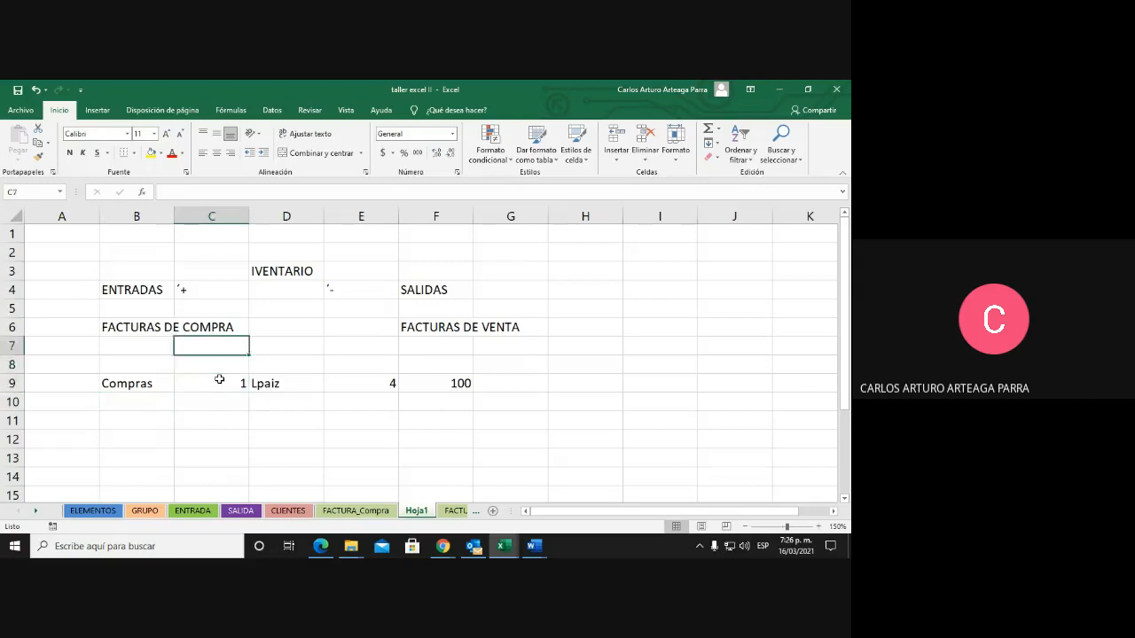
key(Right)
text(3)
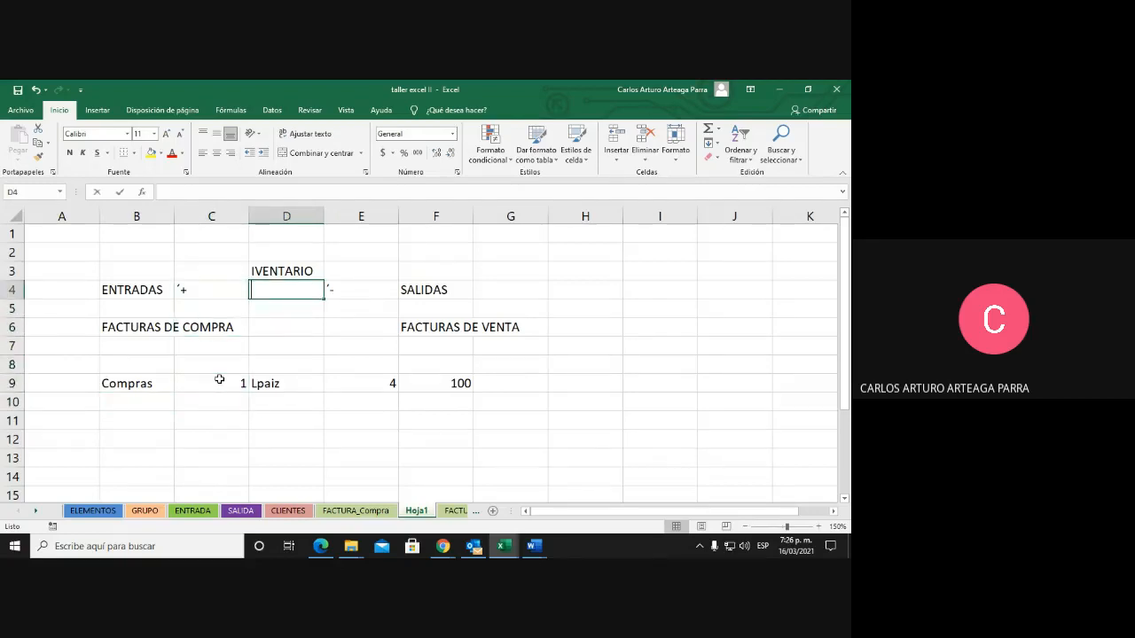
key(Return)
Replace the stock in cell D4 with the formula =3+E9 to add the purchased quantity
key(Down)
key(Down)
key(Down)
key(Down)
key(Down)
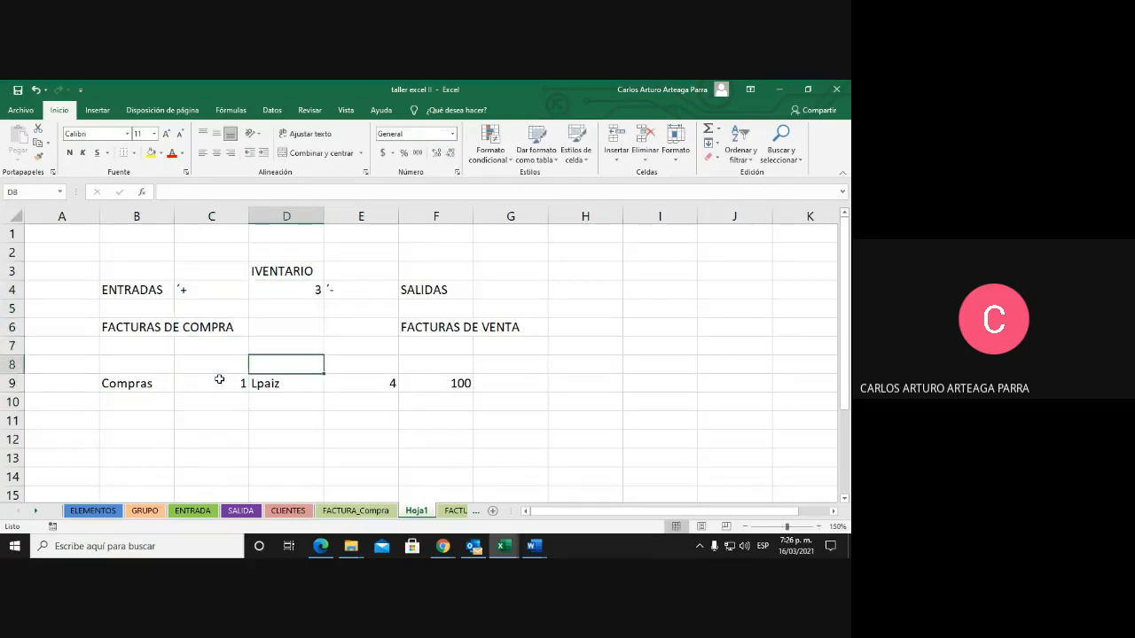
key(Up)
key(Right)
key(Up)
key(Up)
key(Up)
key(Up)
key(Up)
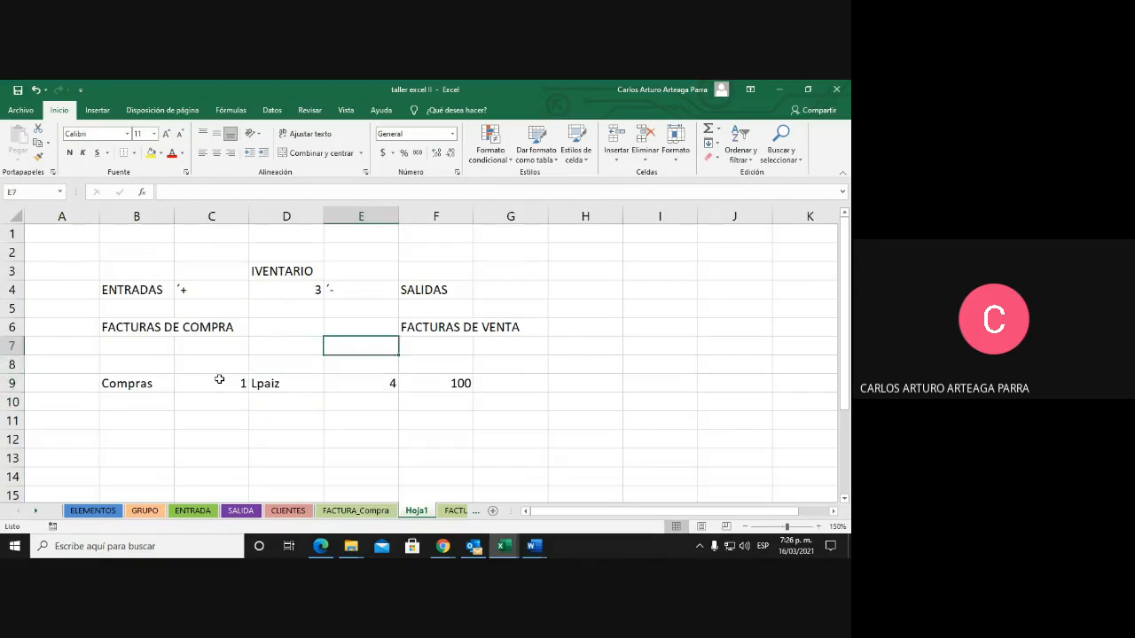
key(Left)
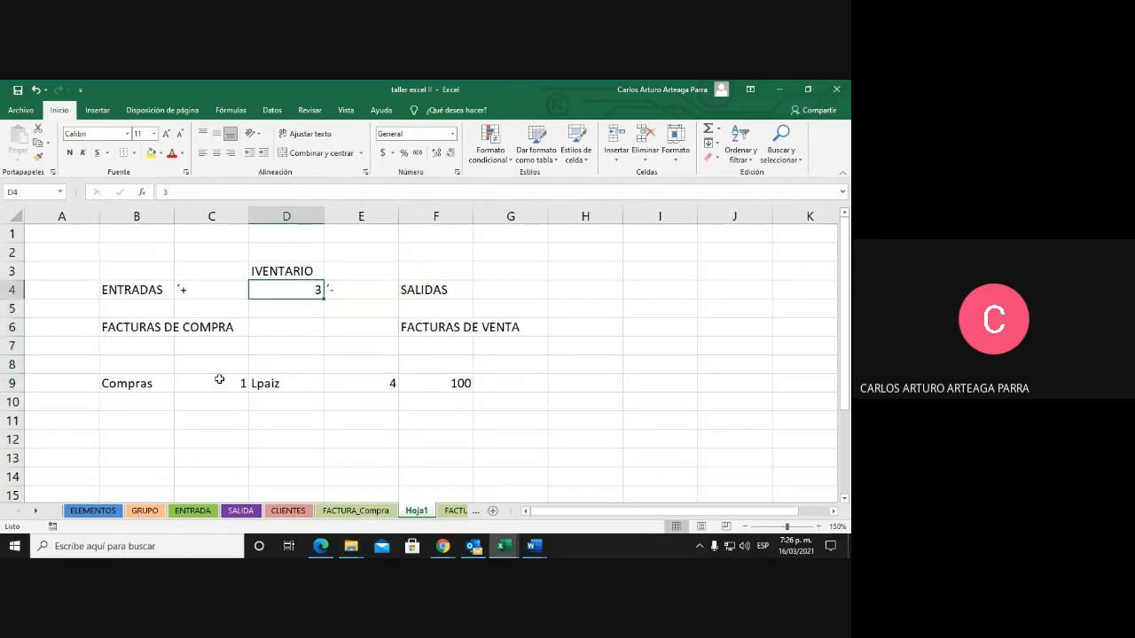
text(=3+)
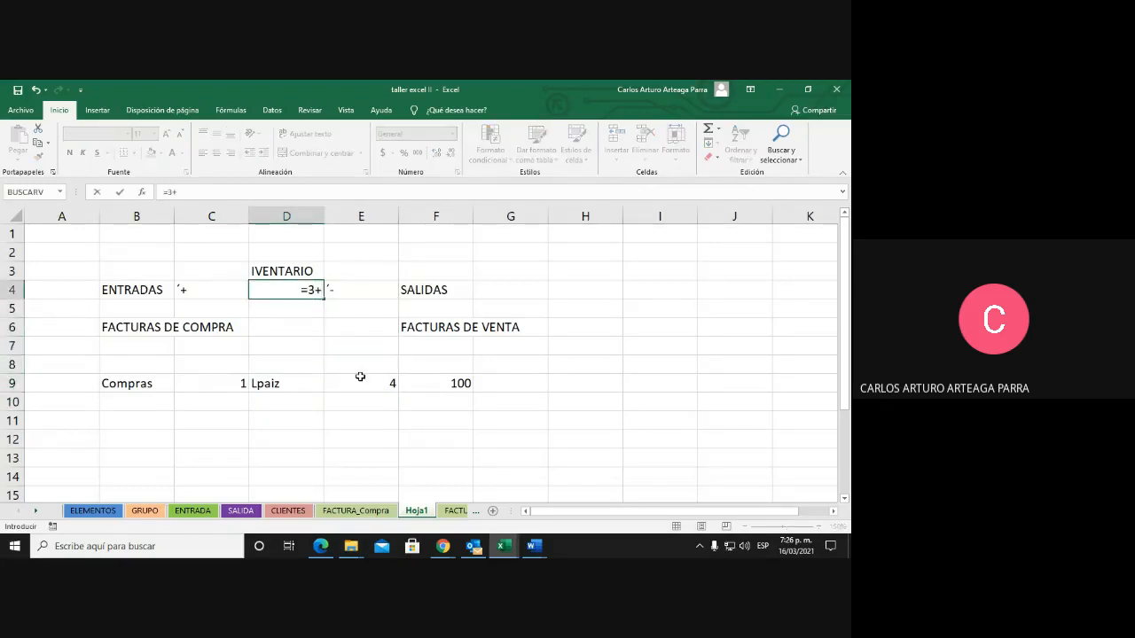
click(376, 383)
key(Return)
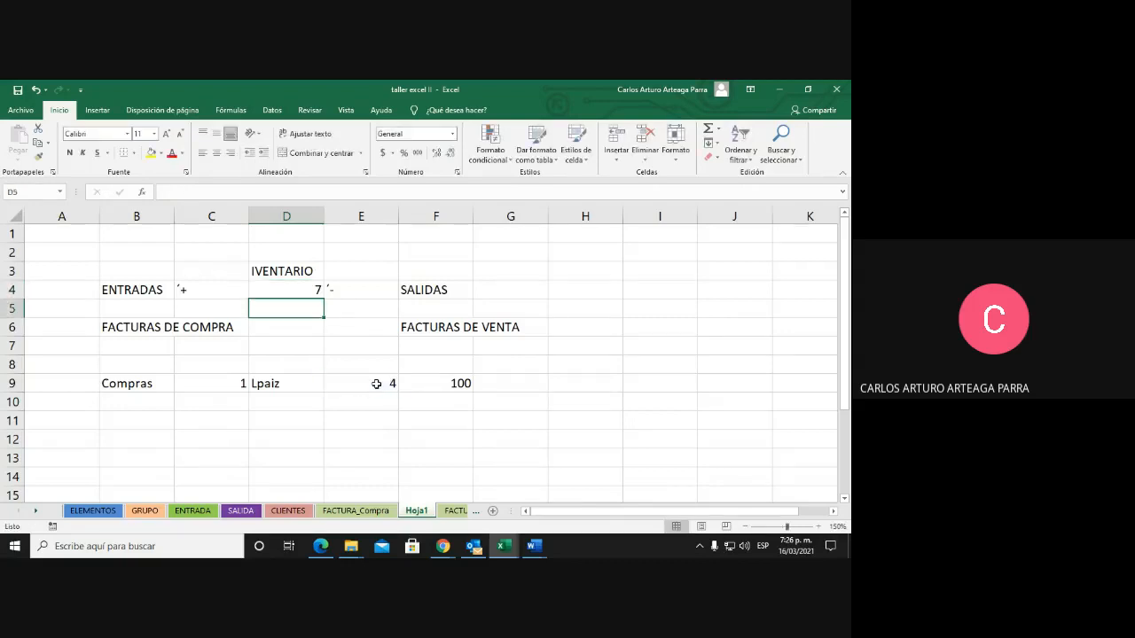
Start a second purchase line with 1 in cell C10 and Lpiz in D10
key(Left)
key(Down)
key(Down)
key(Down)
key(Down)
key(Down)
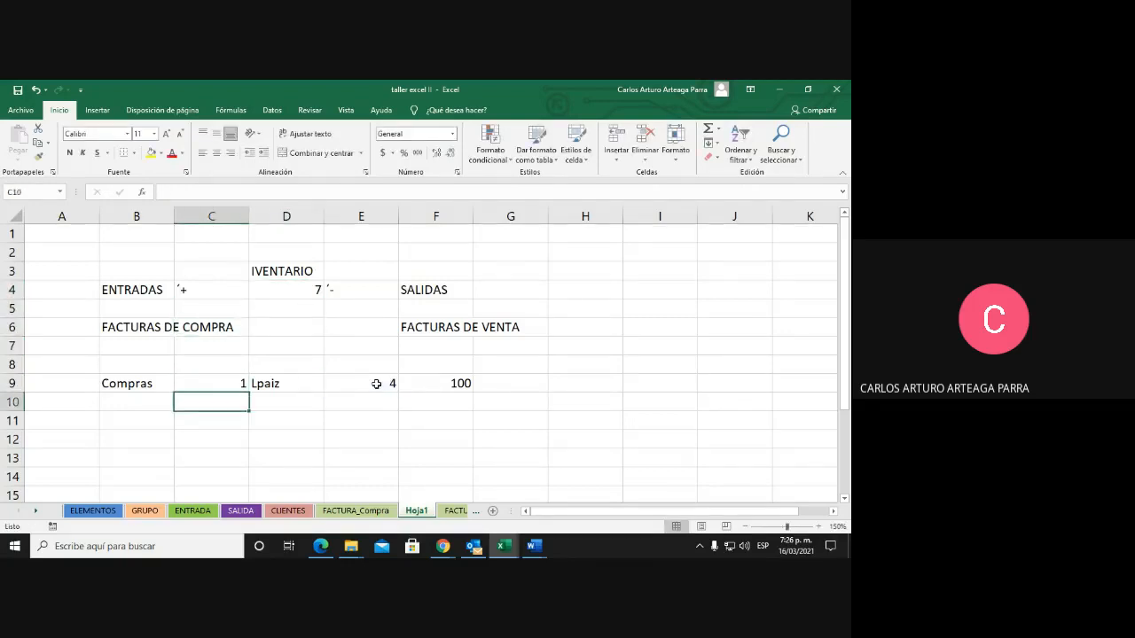
text(1)
key(Tab)
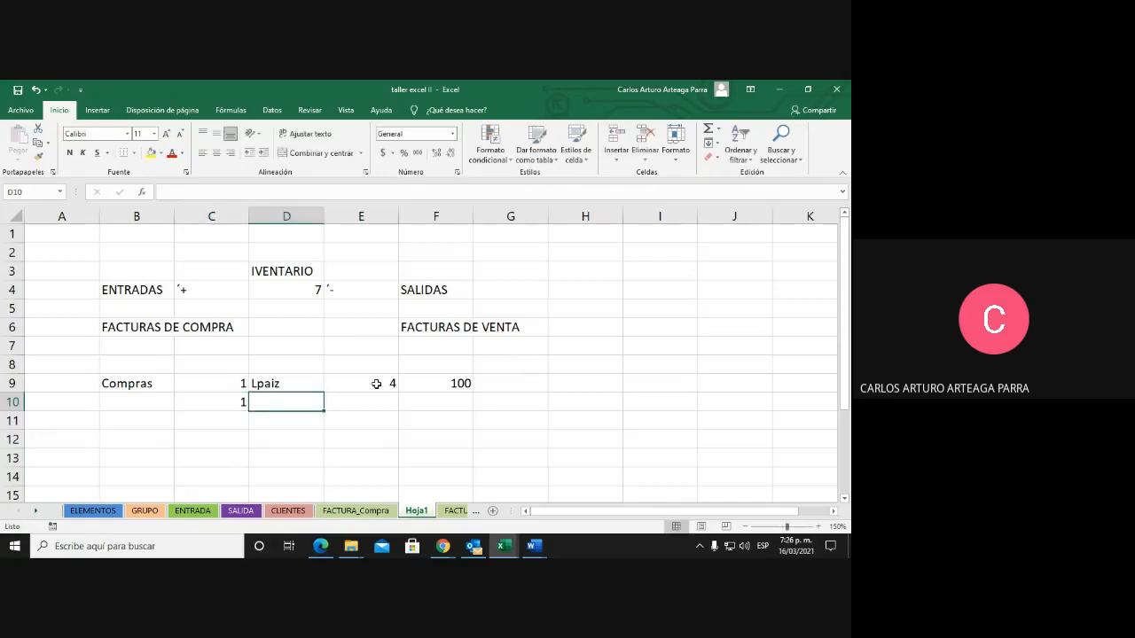
text(Lpiz)
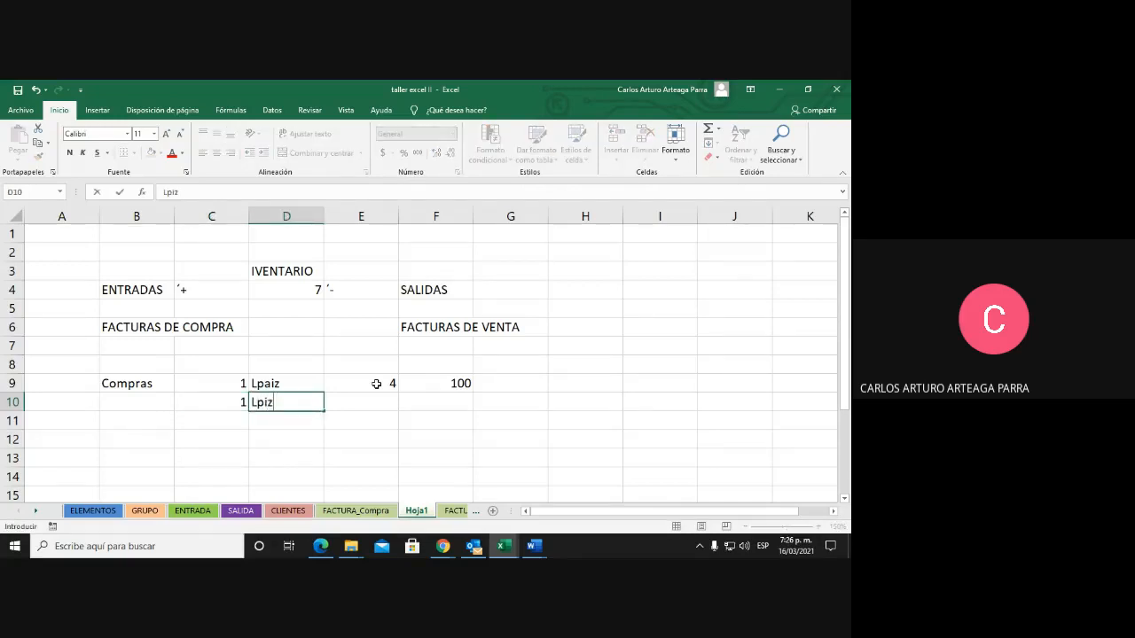
key(Tab)
Change the item name in cell D9 to Lpiz to match the line below
key(Left)
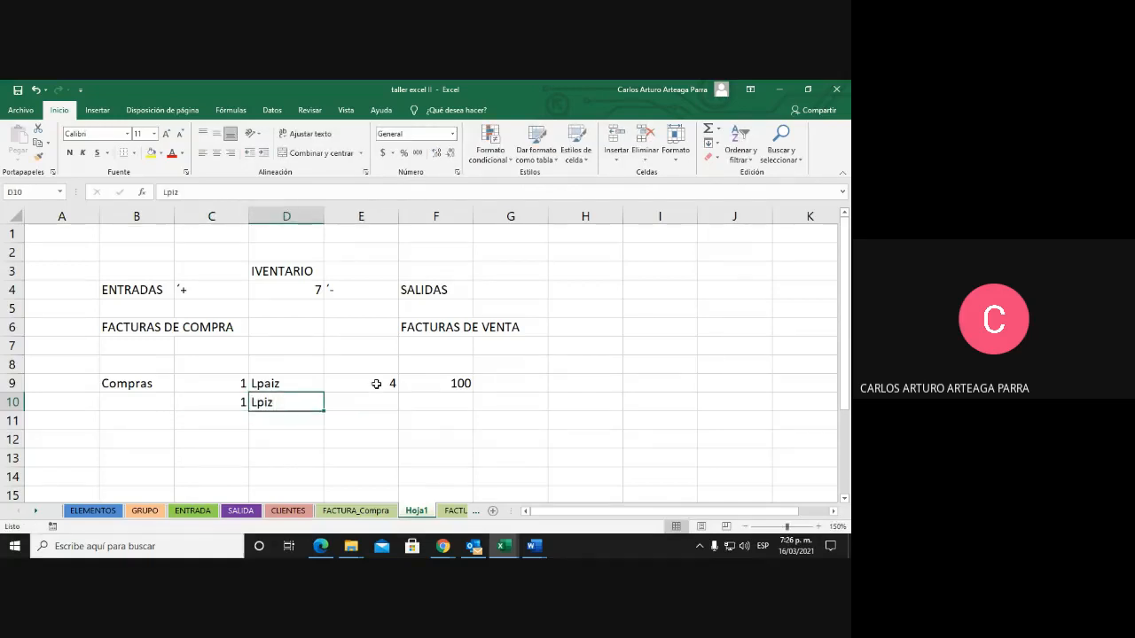
key(Up)
key(F2)
key(Left)
key(Left)
key(BackSpace)
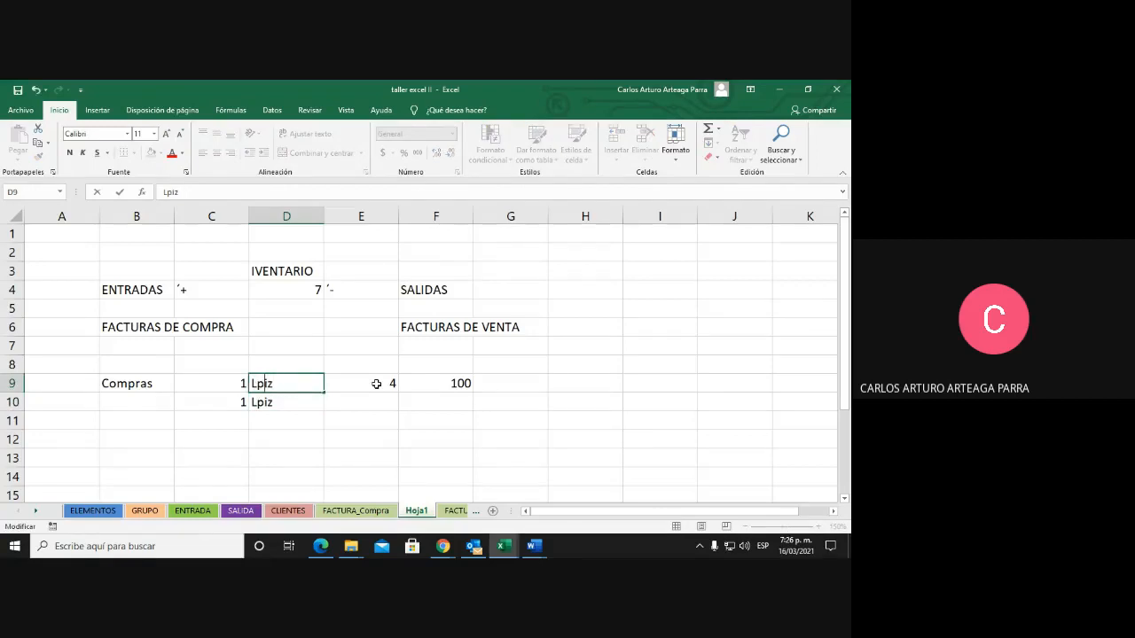
key(Return)
Complete the second purchase line with quantity 2 in cell E10 and price 500 in F10
key(Right)
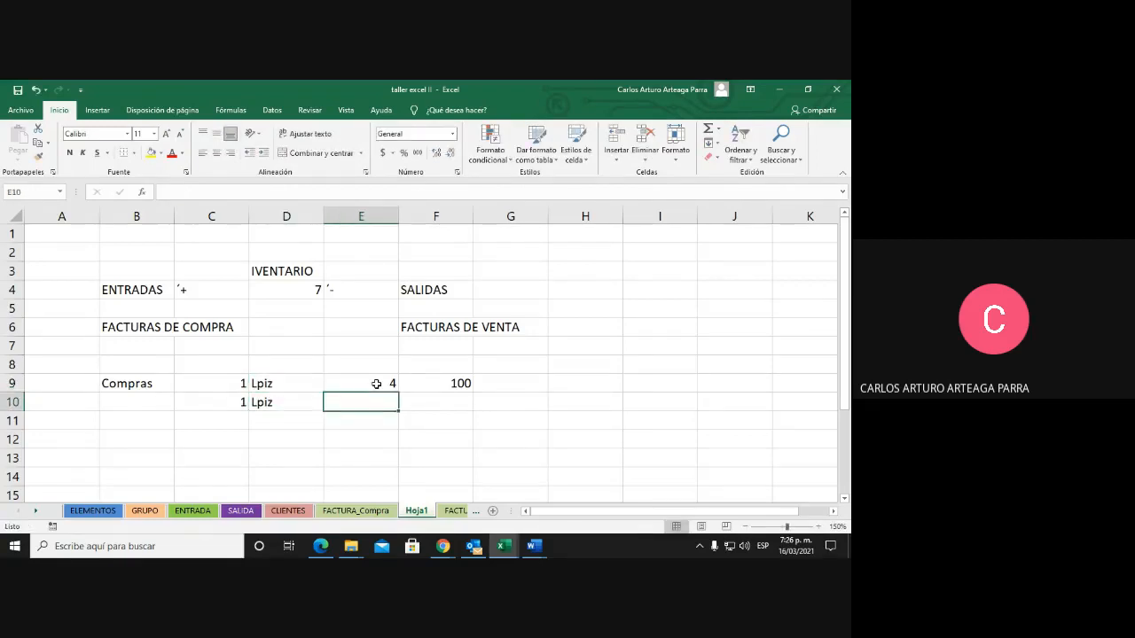
text(2)
key(Tab)
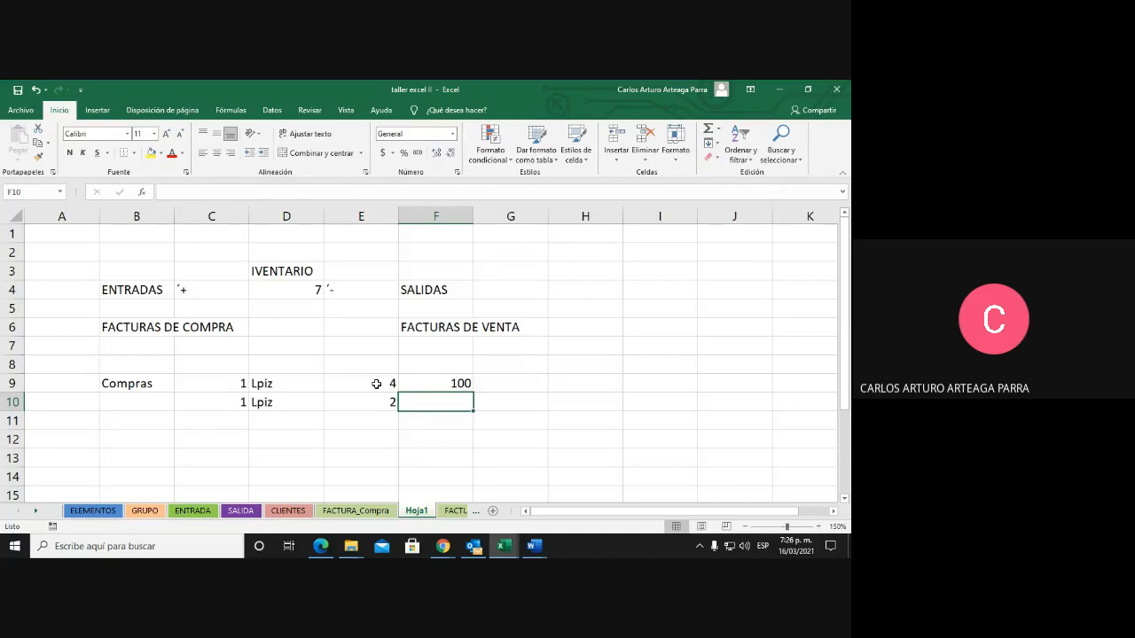
text(500+)
key(Return)
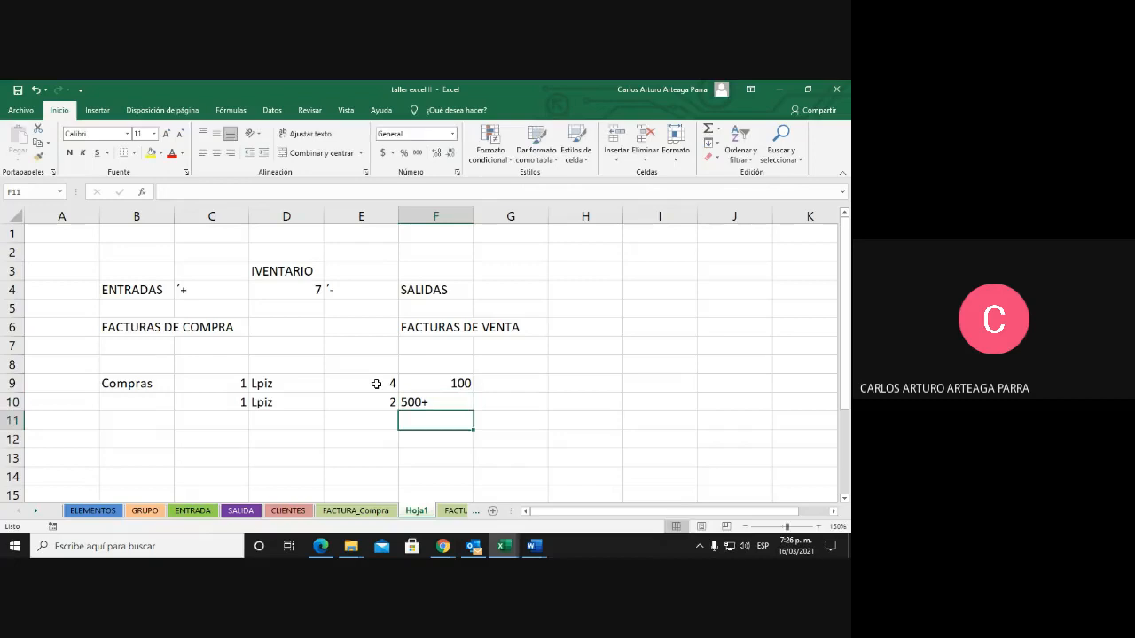
key(Up)
key(F2)
key(BackSpace)
key(Return)
Enter Valorar in cell C12 below the purchase lines
click(309, 291)
click(454, 383)
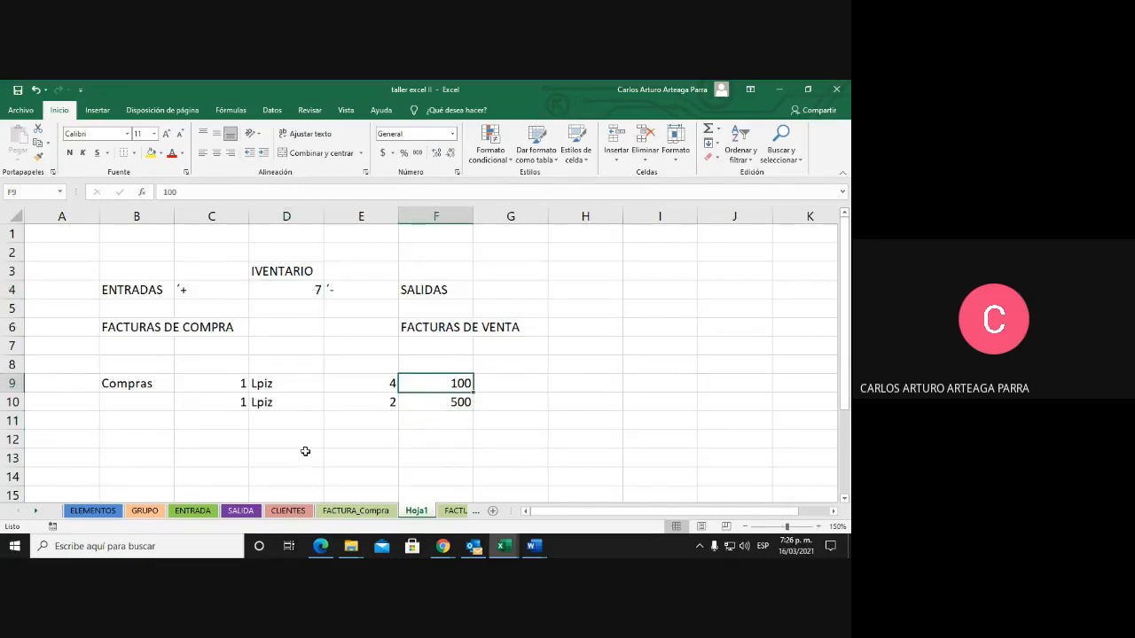
click(239, 440)
text(lorar)
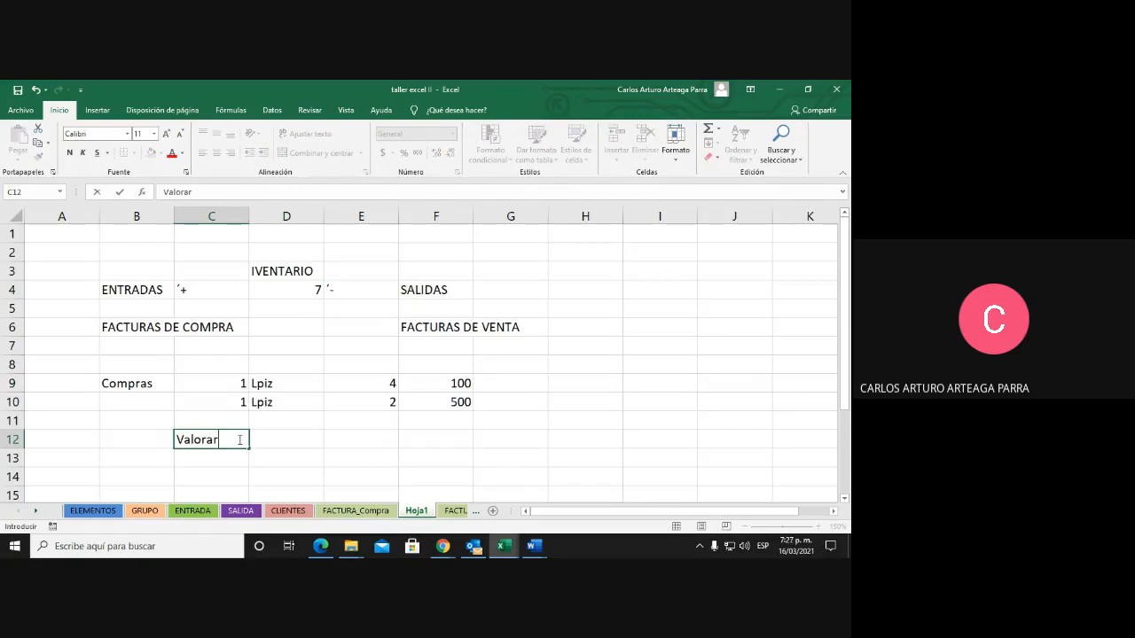
key(Return)
key(Up)
key(Right)
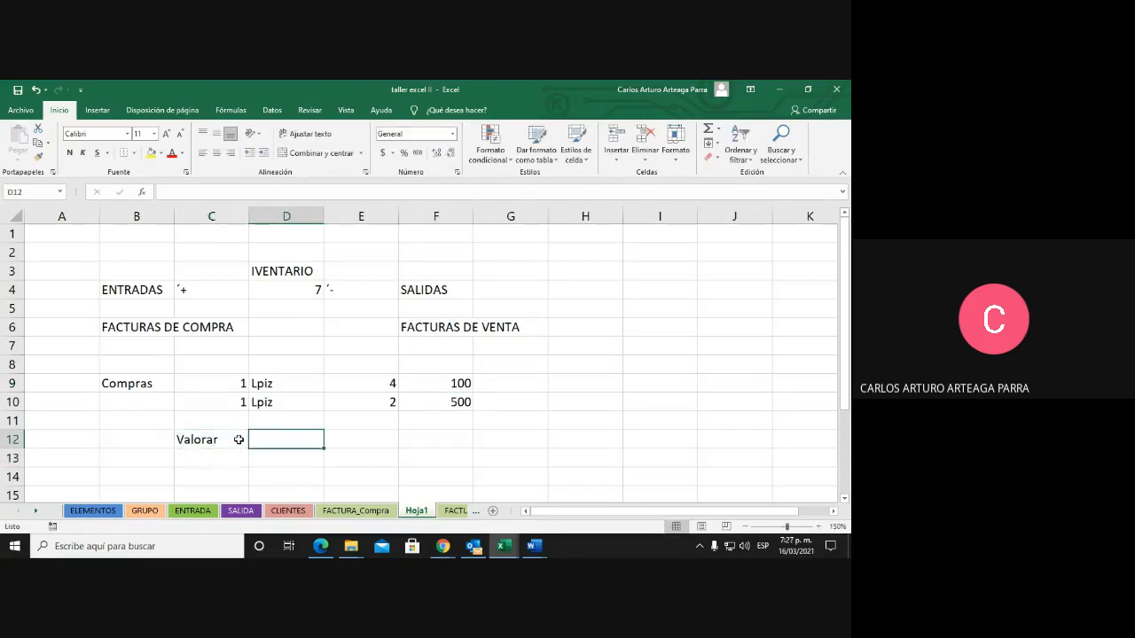
Examine the inventory formula in cell D4 and the purchase lines below it
key(Up)
key(Up)
key(Up)
key(Up)
key(Up)
key(Up)
key(Up)
key(Up)
key(Right)
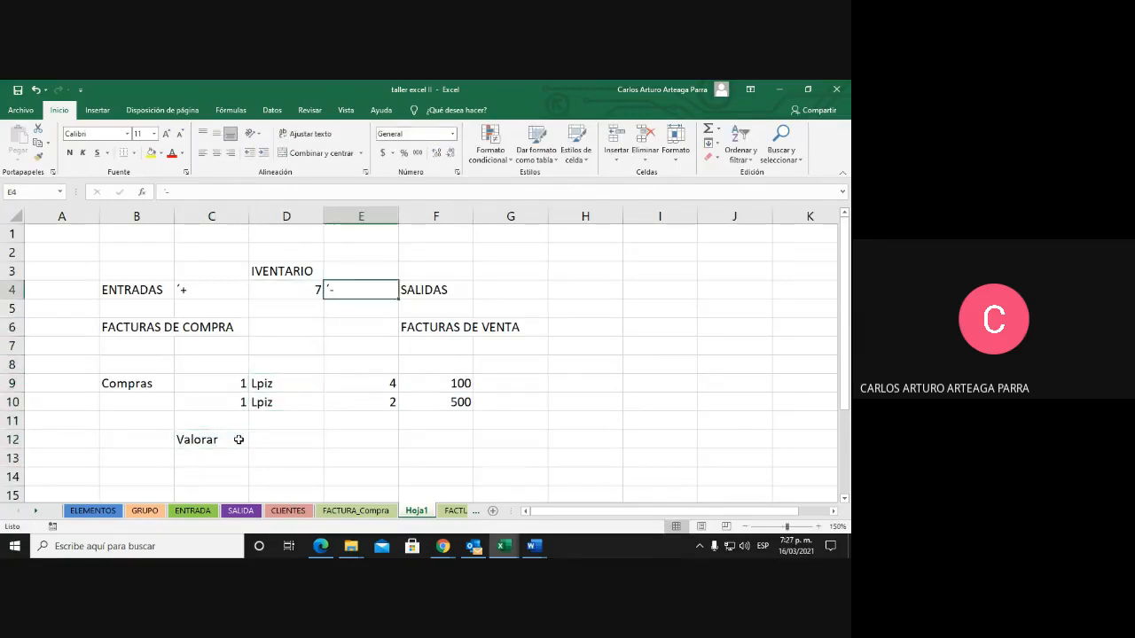
key(Left)
key(Right)
key(Left)
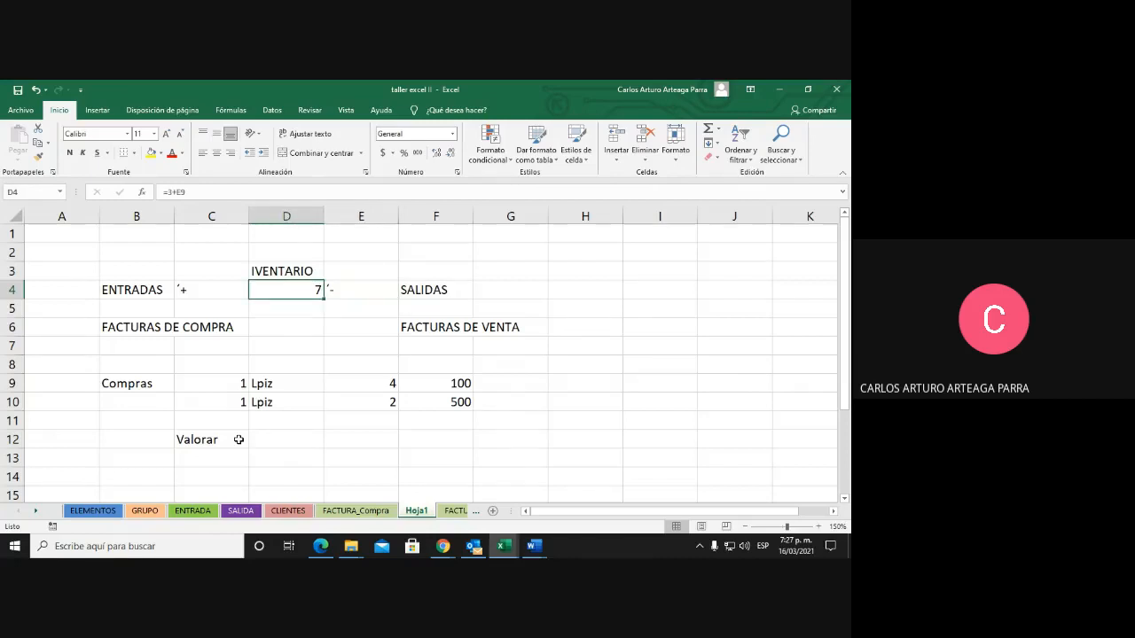
key(Down)
key(Down)
key(Down)
key(Down)
key(Down)
key(Down)
key(Down)
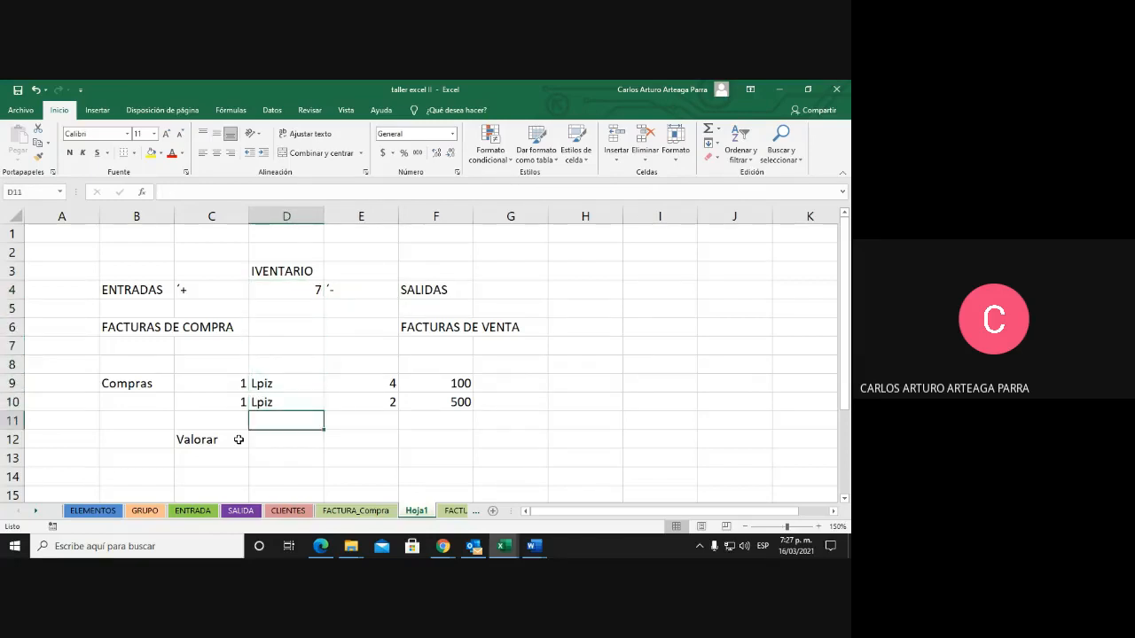
Enter the existing stock in the Valorar row, with quantity 7 in cell E12 and price 100 in F12
key(Down)
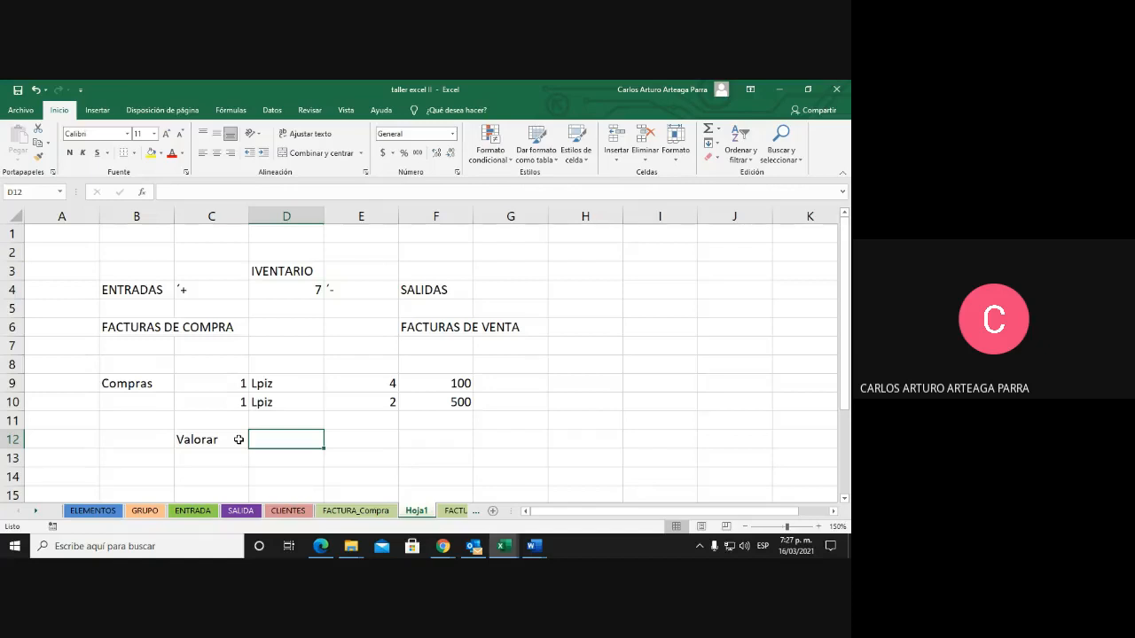
key(Right)
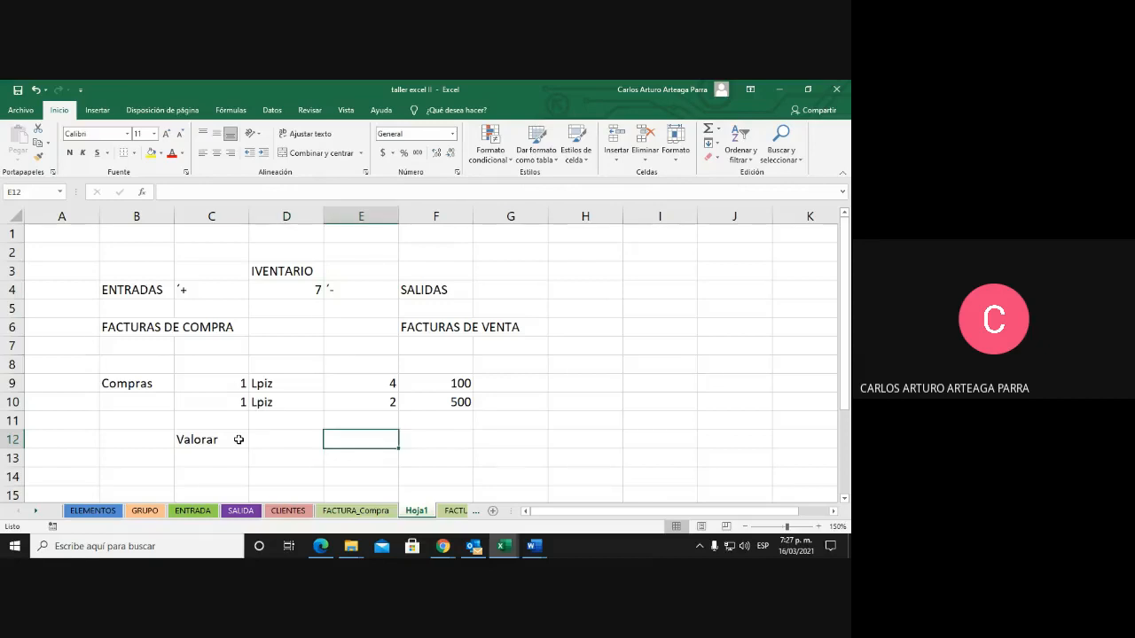
key(Left)
key(Right)
text(7)
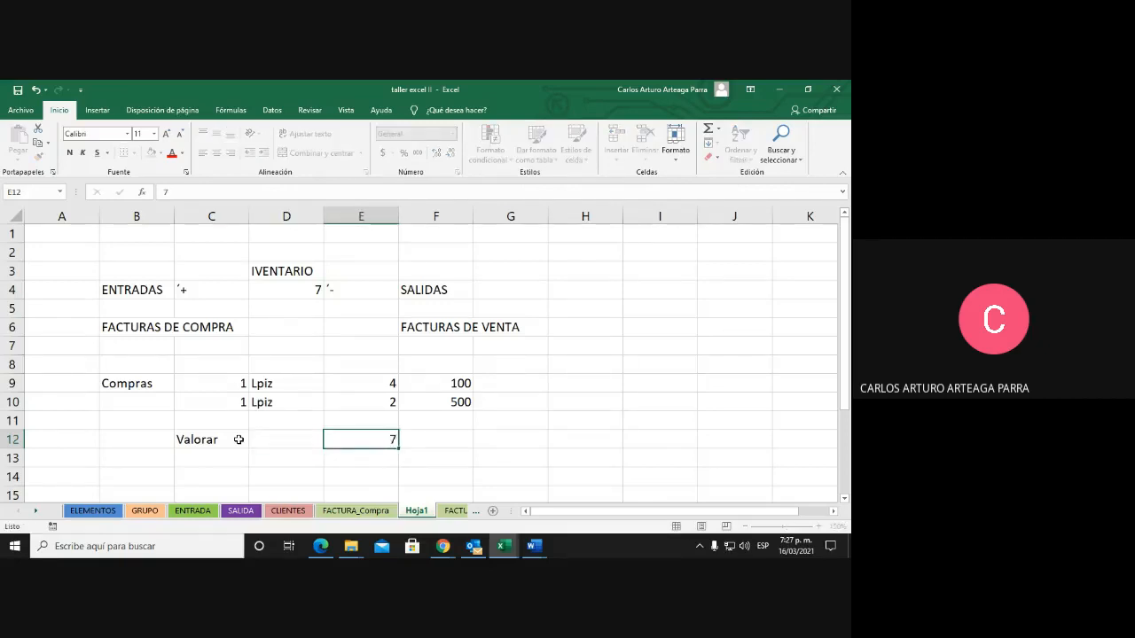
key(Tab)
text(100)
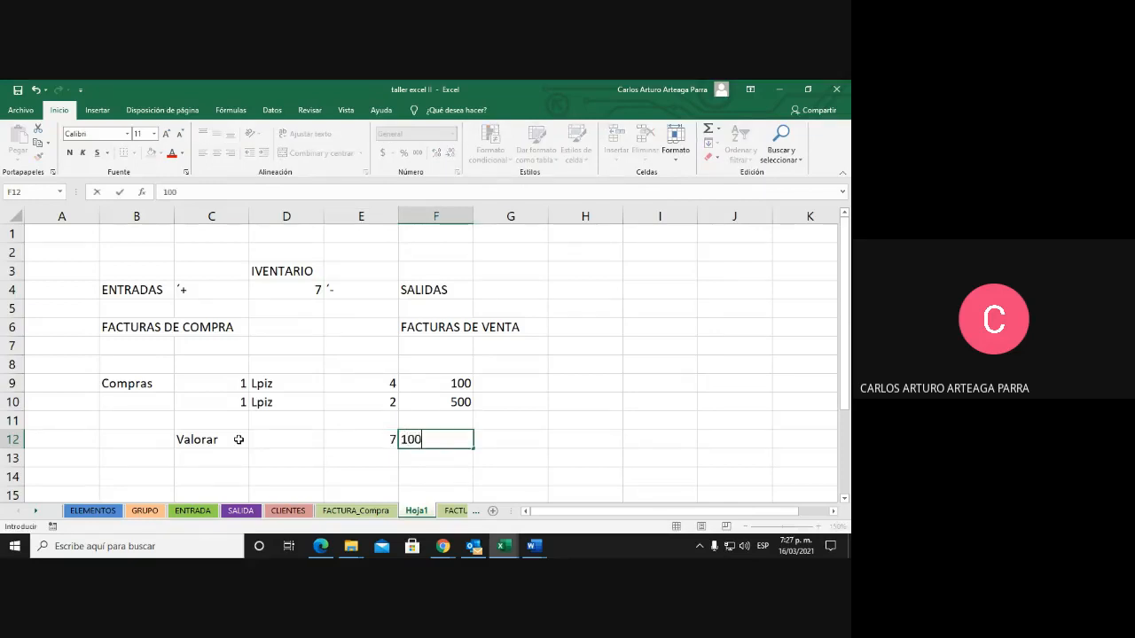
key(Return)
Enter the new purchase below it, with quantity 2 in cell E13 and price 500 in F13
key(Left)
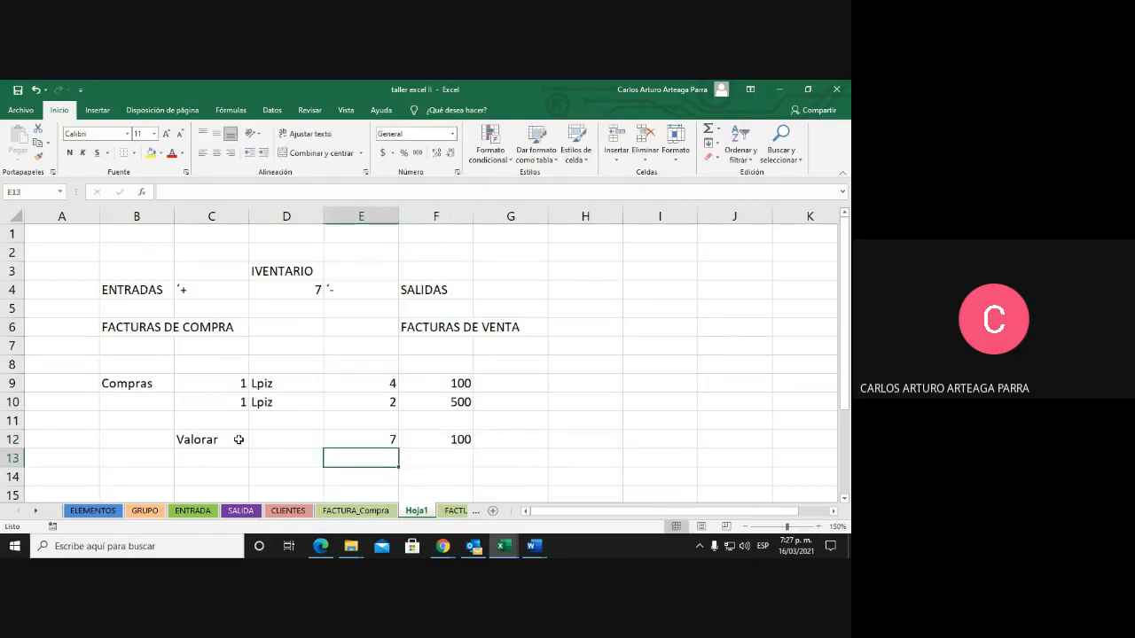
text(2)
key(Tab)
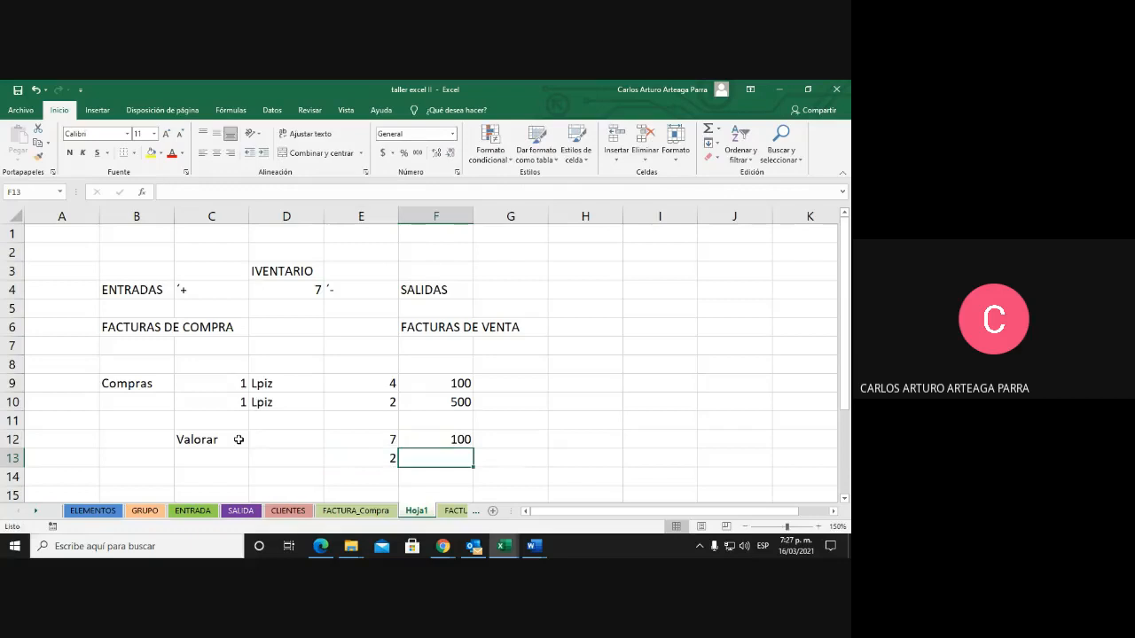
text(500)
key(Return)
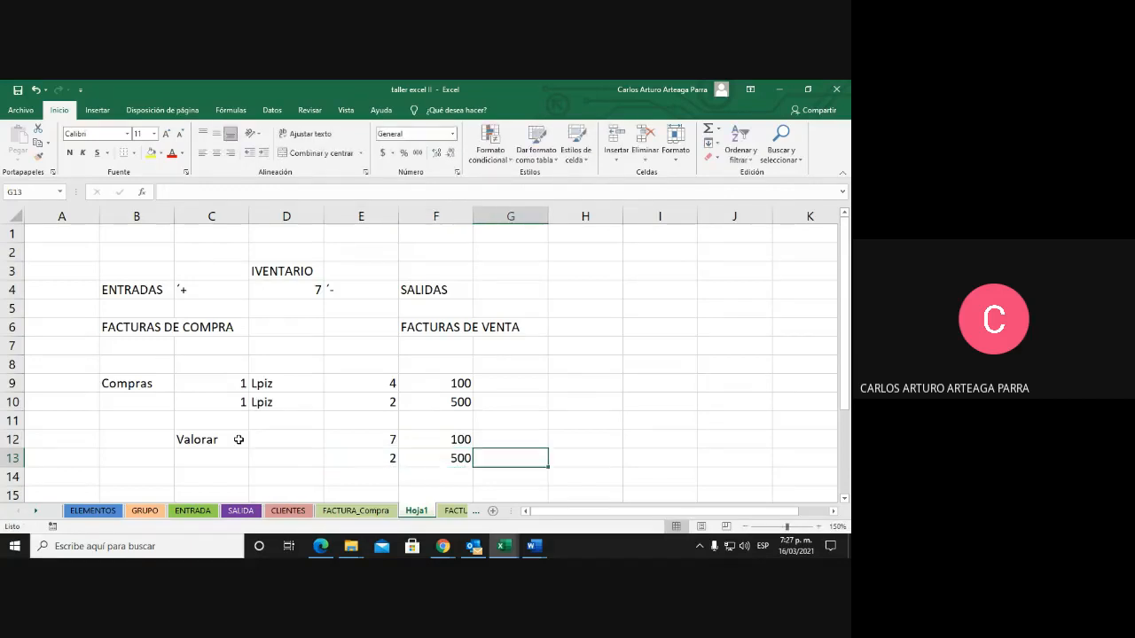
Total the quantities E12:E13 in cell E14 with the SUMA function
key(Left)
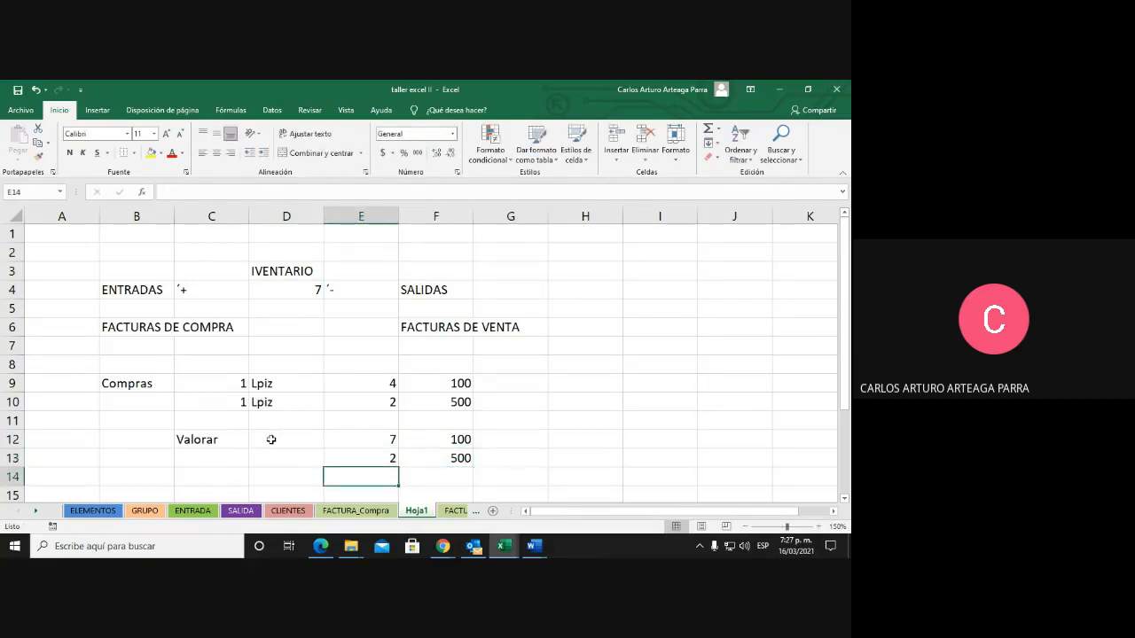
click(708, 129)
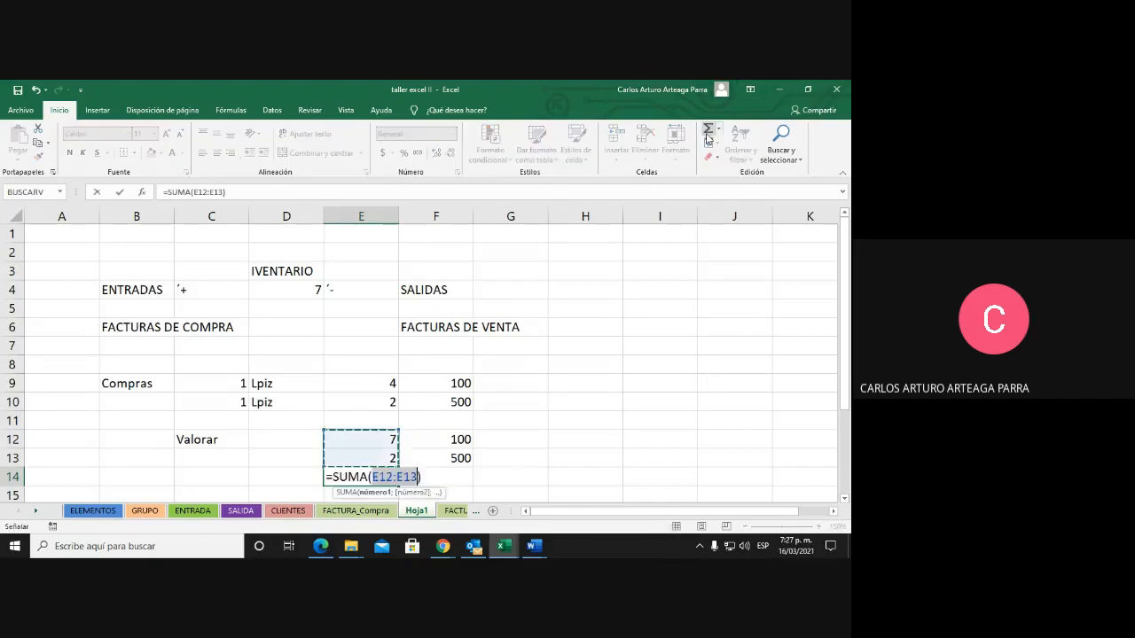
click(708, 129)
Calculate the value of the existing stock in cell G12 by multiplying E12 by F12
key(Right)
key(Right)
key(Up)
key(Up)
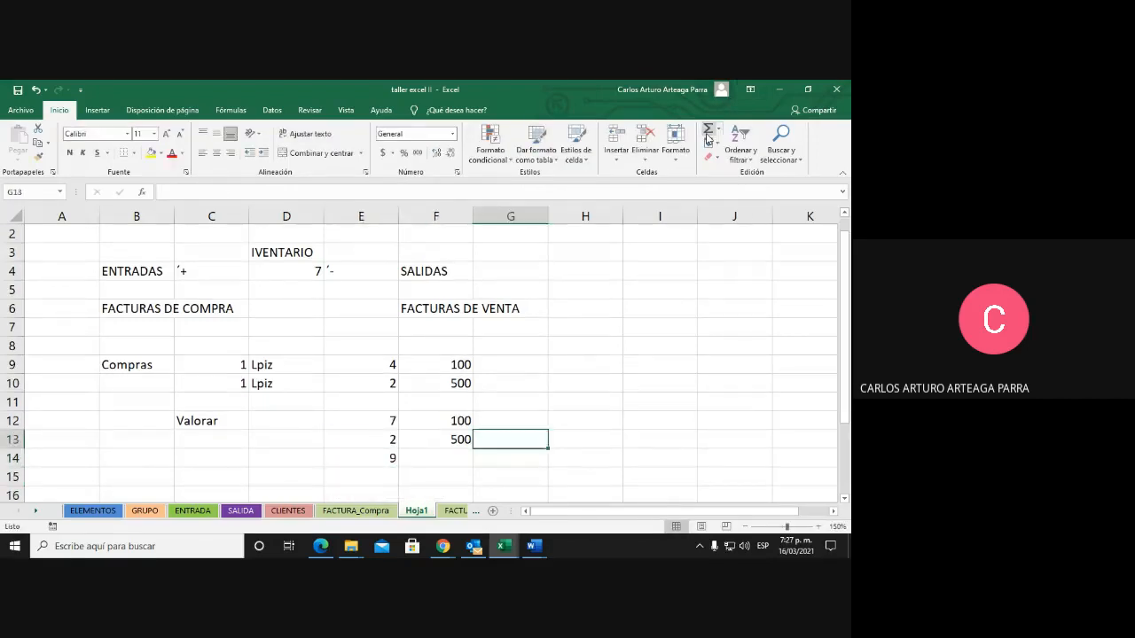
text(=)
key(Left)
key(Left)
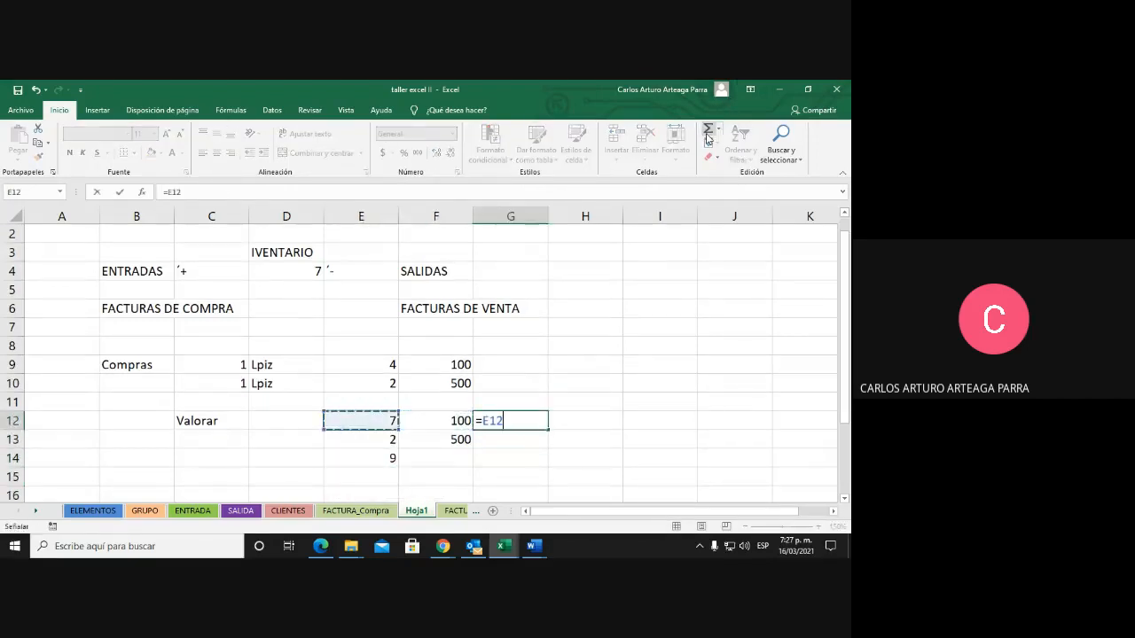
text(*)
key(Left)
key(Return)
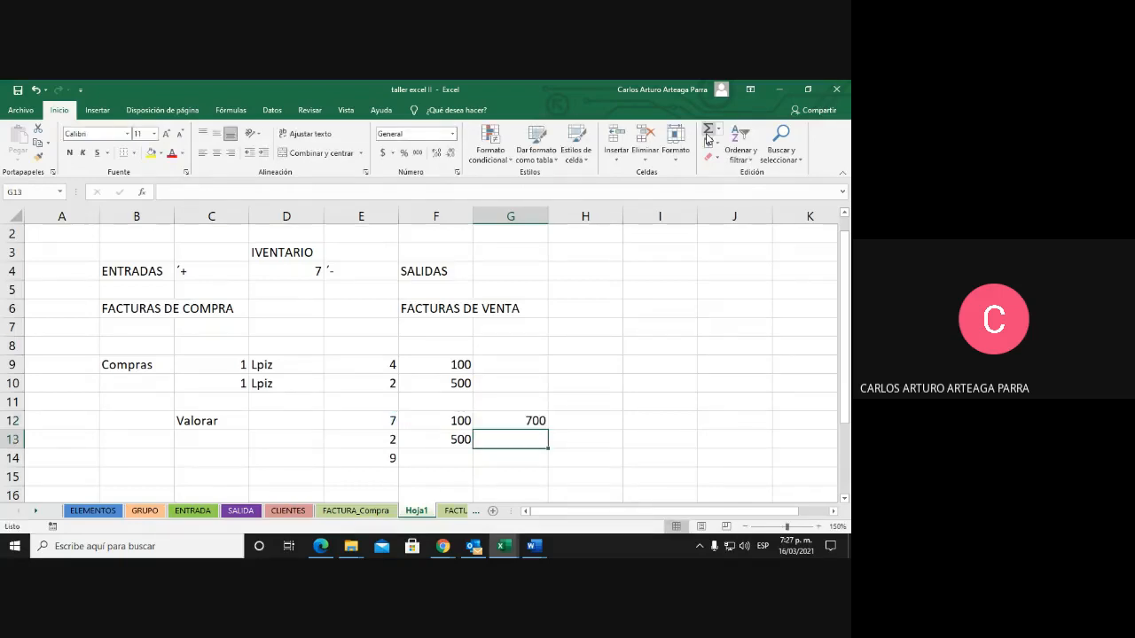
Calculate the purchase value in cell G13 as E13 times F13, and sum both values in G14
text(=)
key(Left)
key(Left)
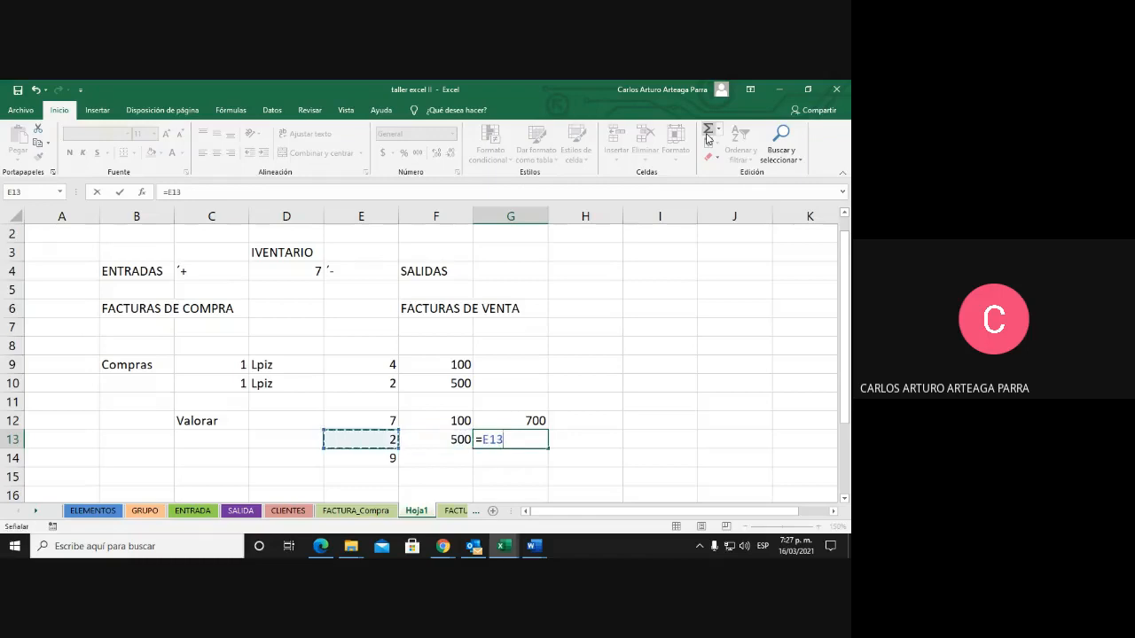
text(*)
key(Left)
key(Return)
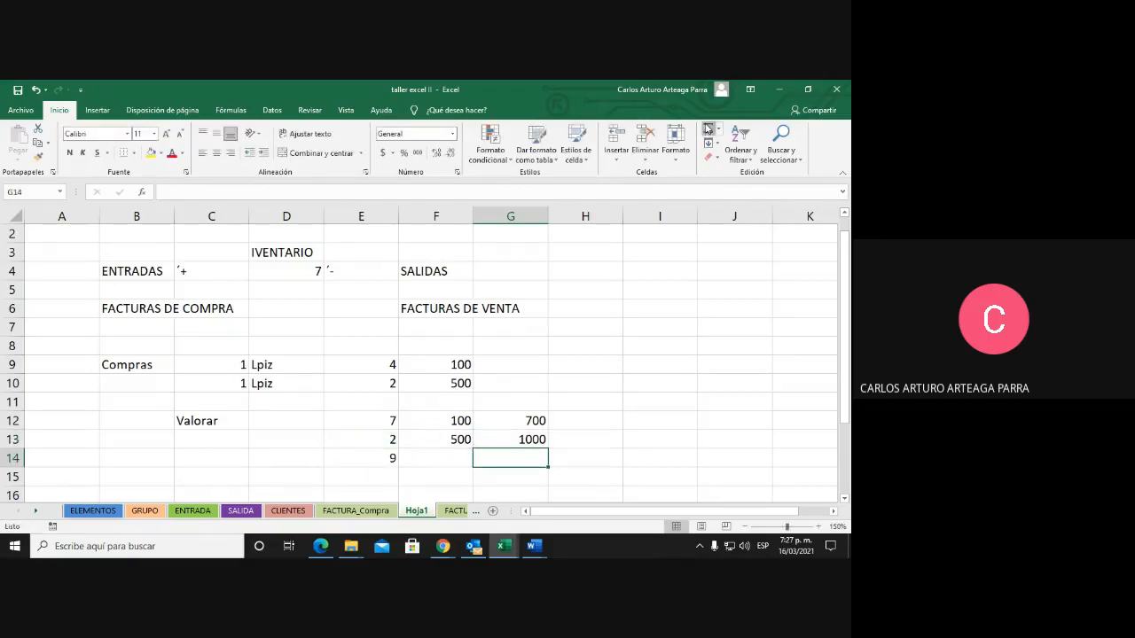
click(708, 130)
key(Return)
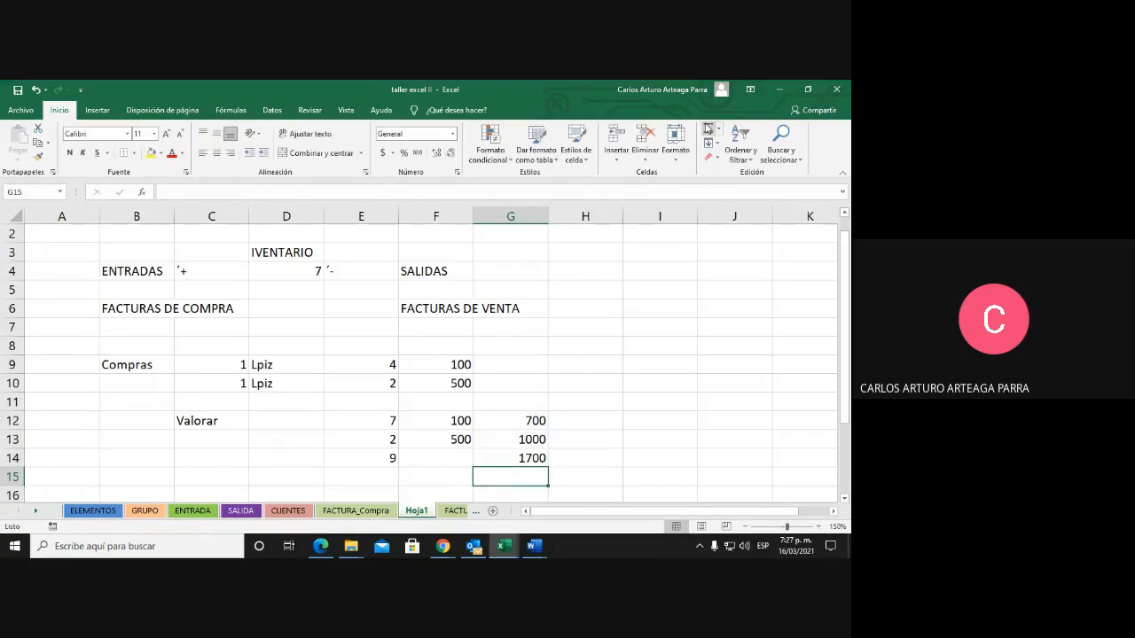
Calculate the average unit value in cell F15 with the formula =G14/E14
key(Left)
text(=)
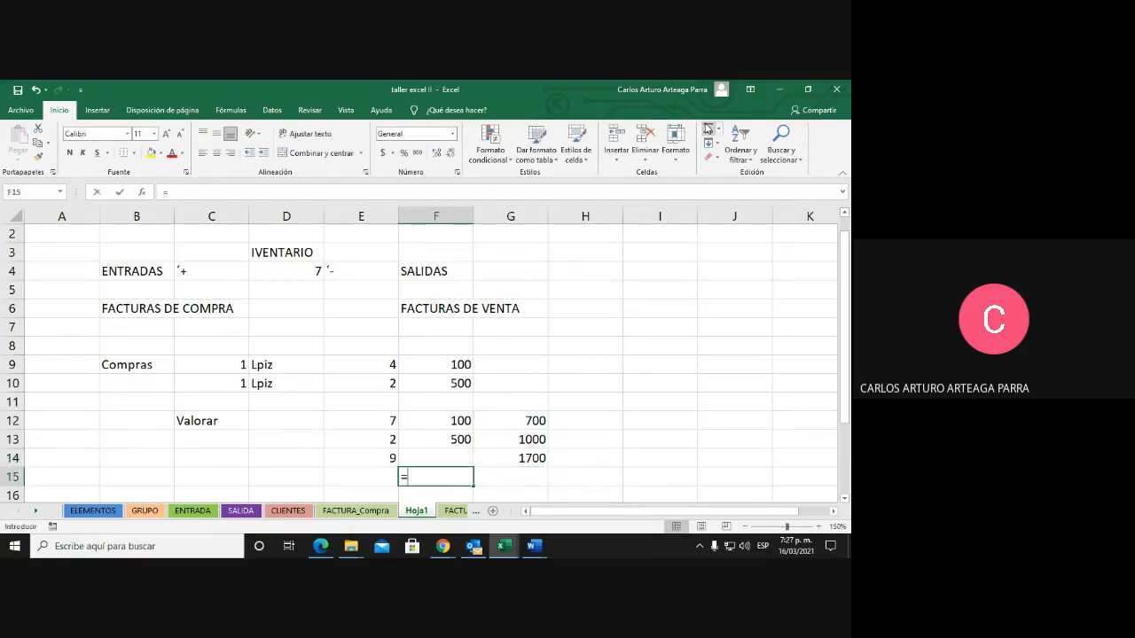
click(512, 460)
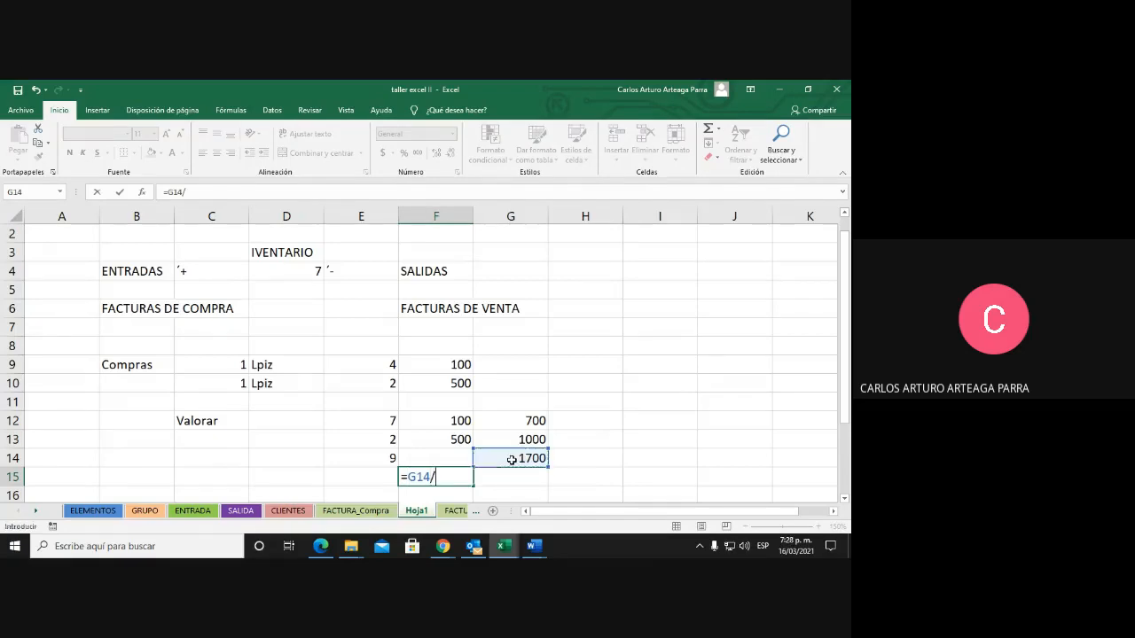
text(/)
click(390, 460)
key(Return)
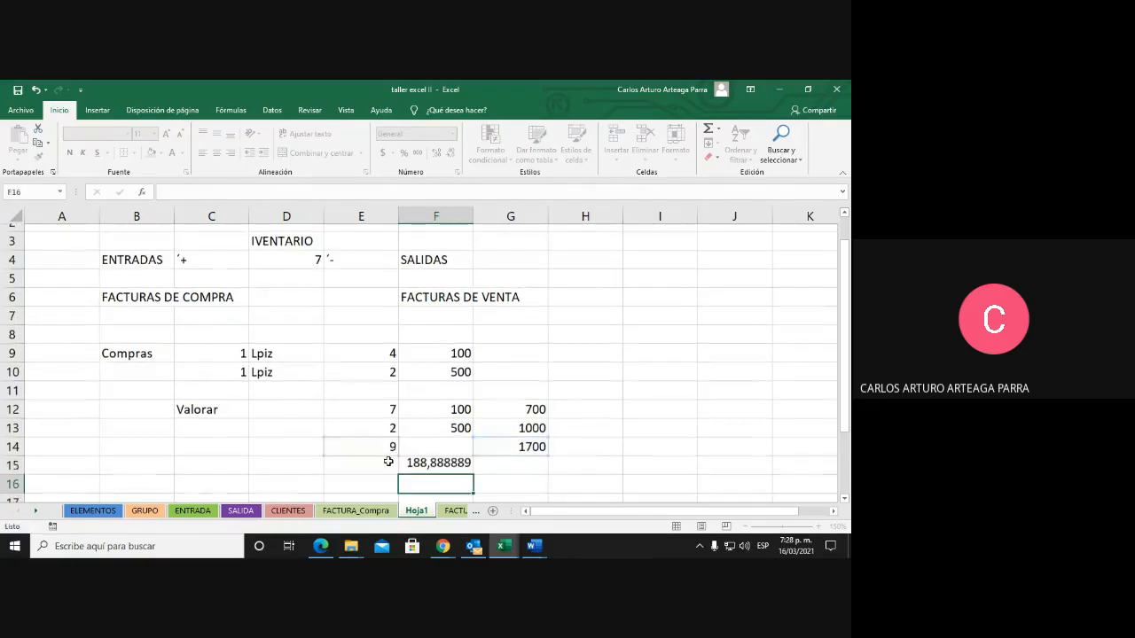
Label the average unit value by entering V unitario in cell E15
click(379, 455)
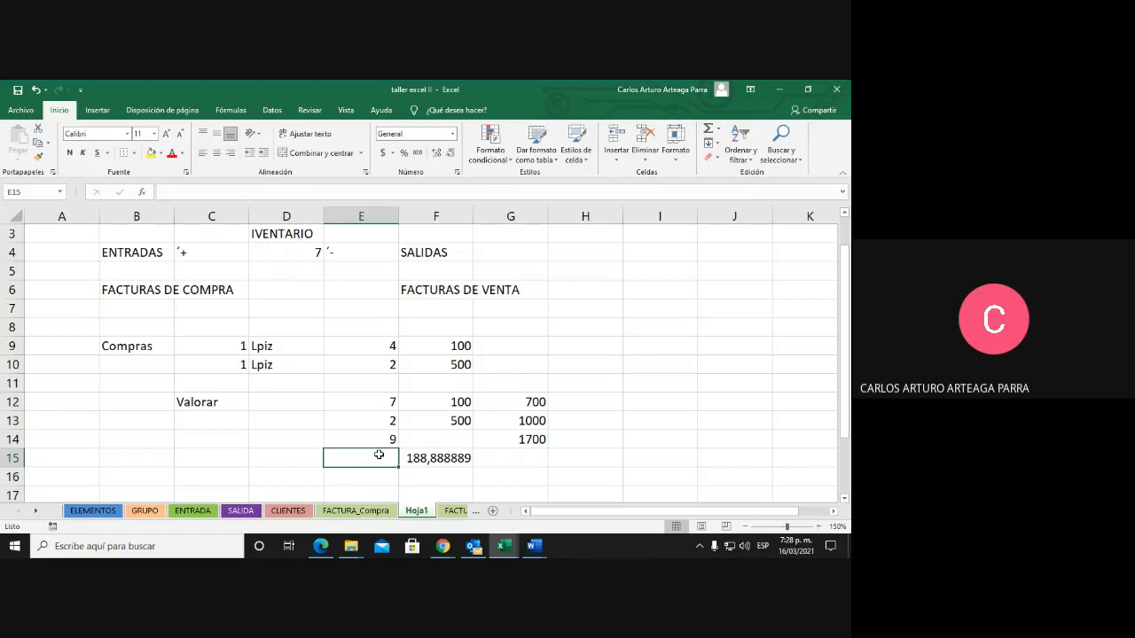
text(V unitar)
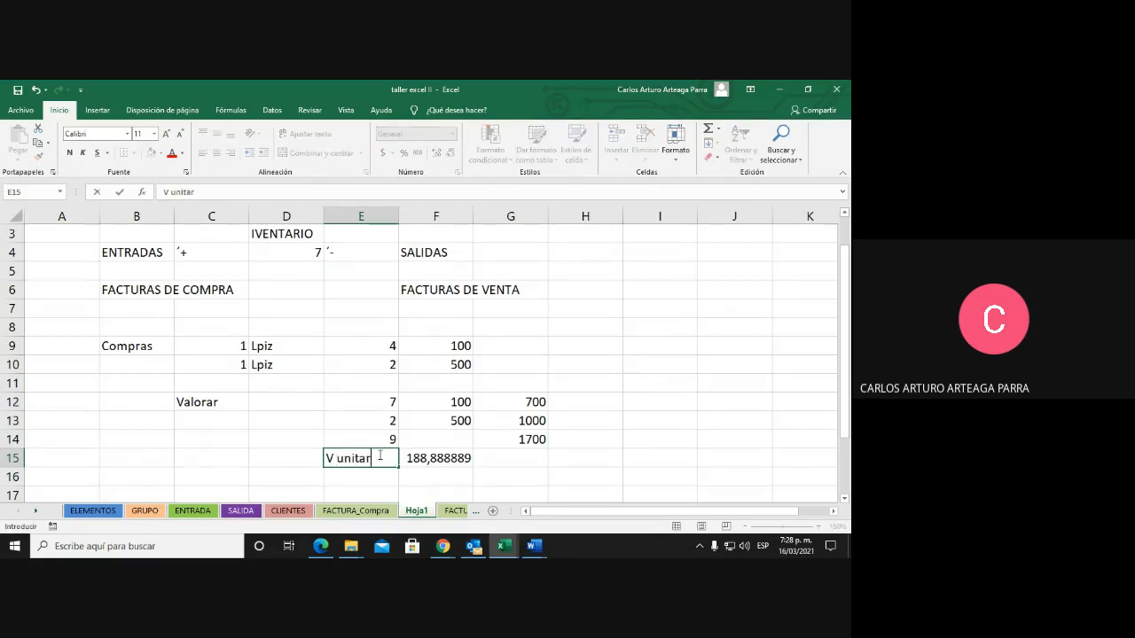
text(io)
key(Return)
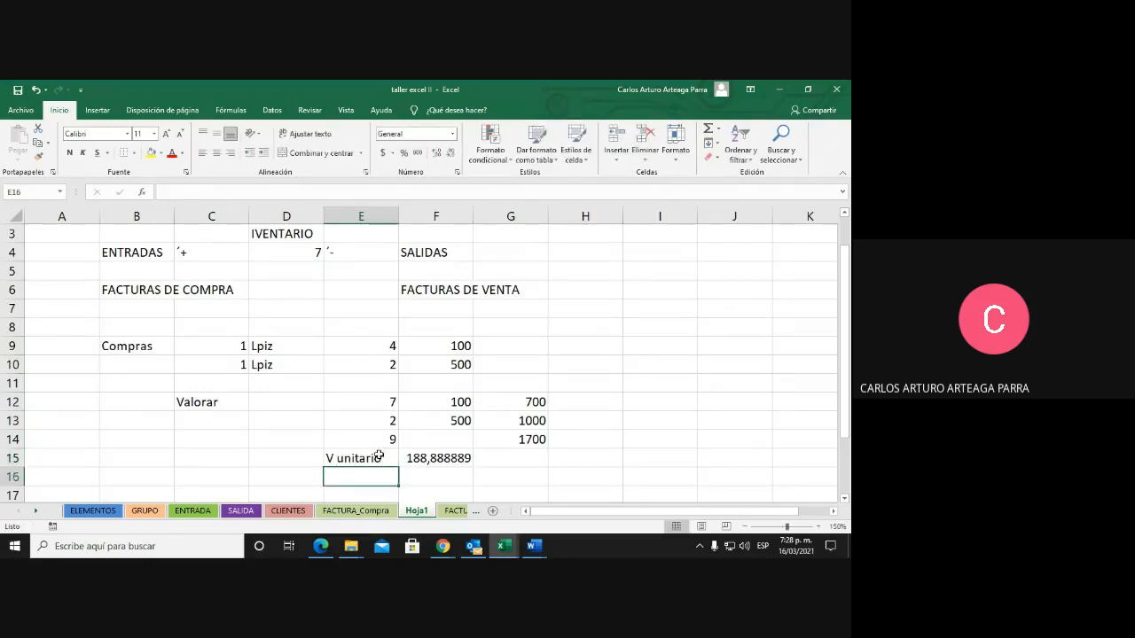
Compare the prices in the purchase and Valorar rows with the inventory in D4 and the unit value in F15
click(449, 402)
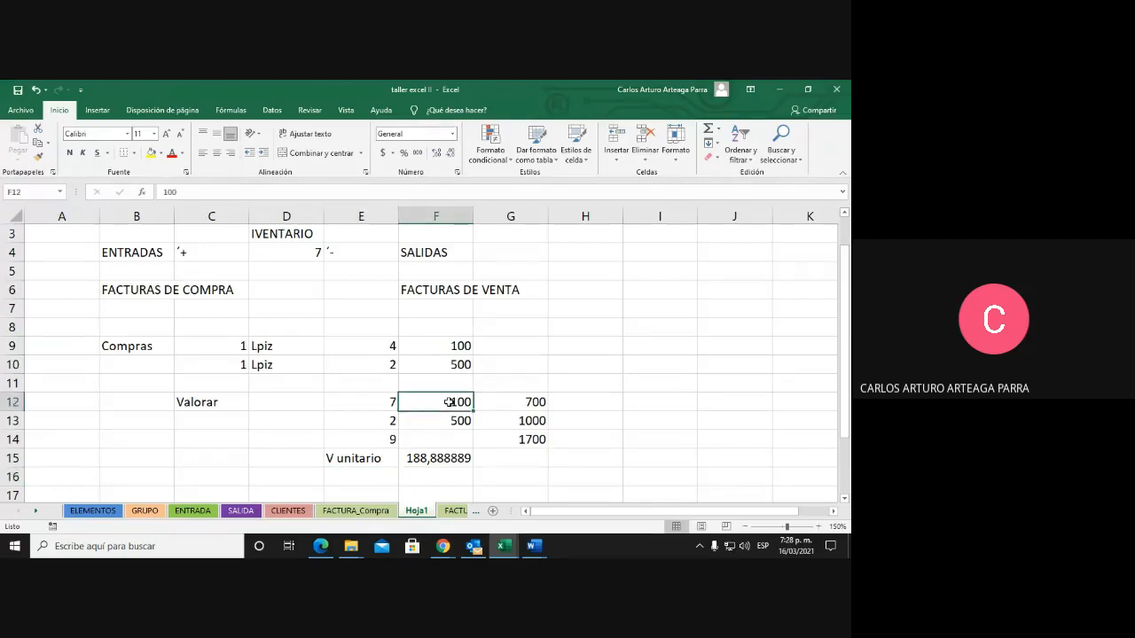
click(443, 418)
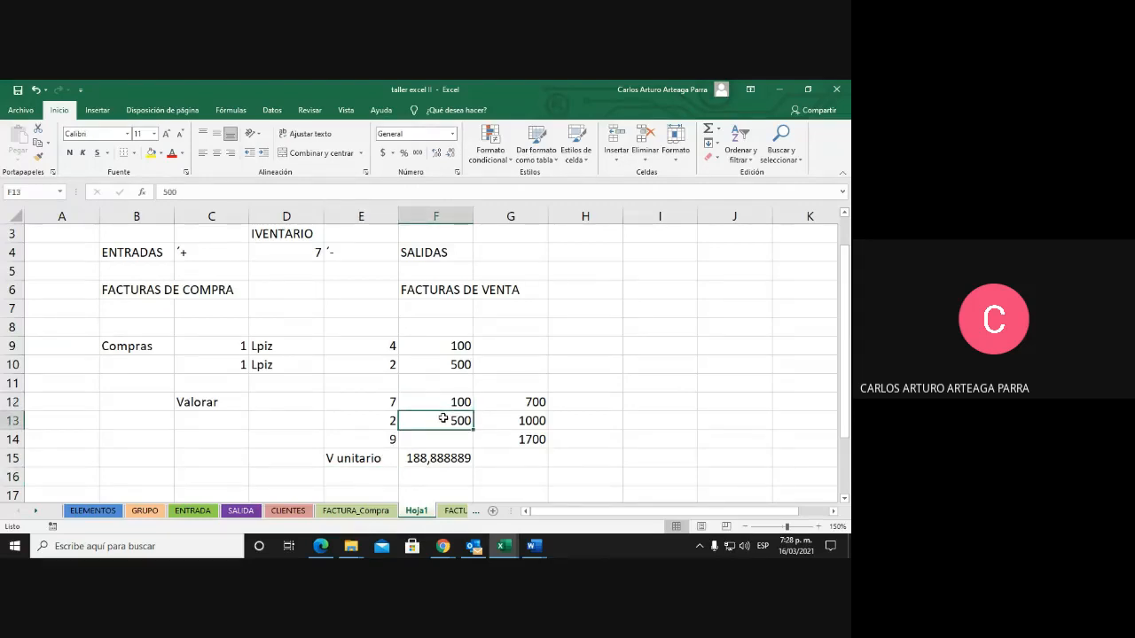
click(465, 347)
click(305, 252)
click(429, 342)
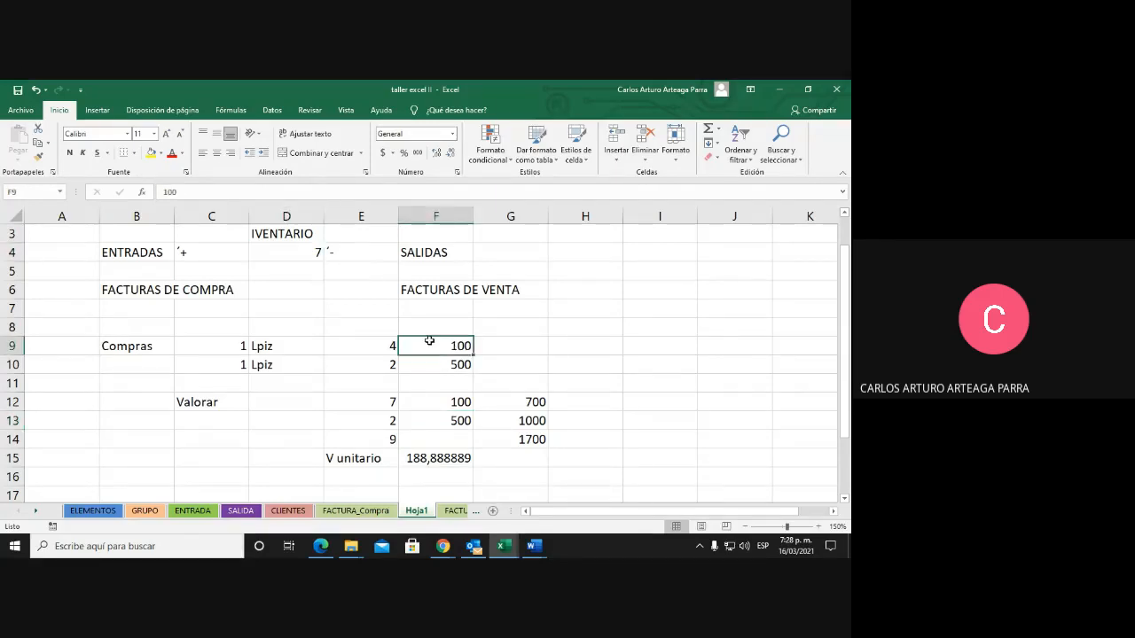
click(427, 461)
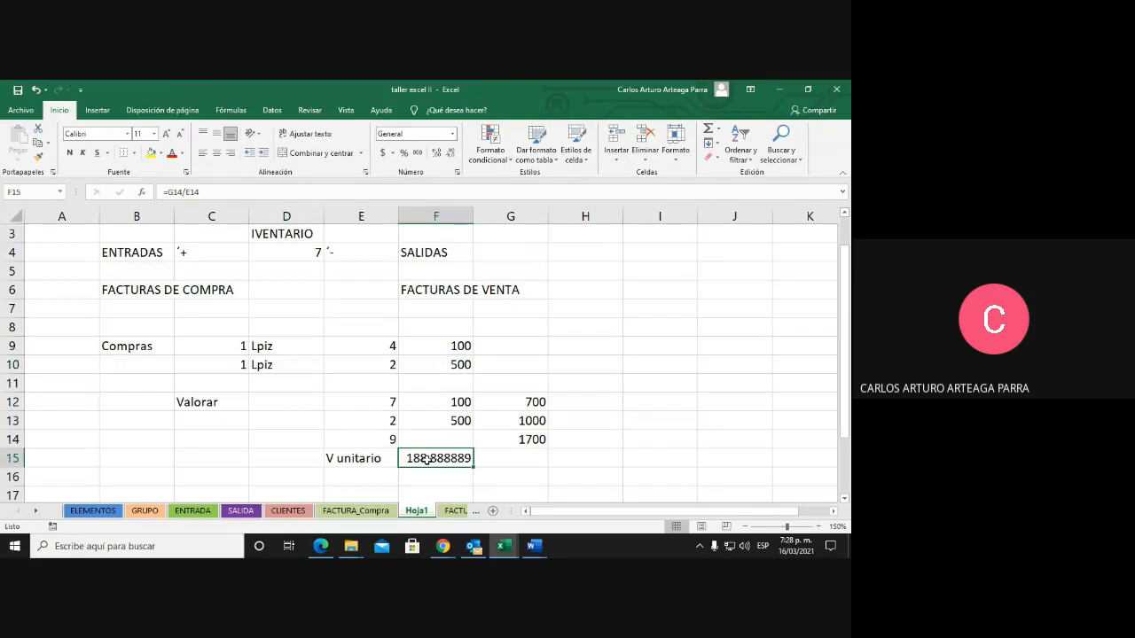
click(457, 420)
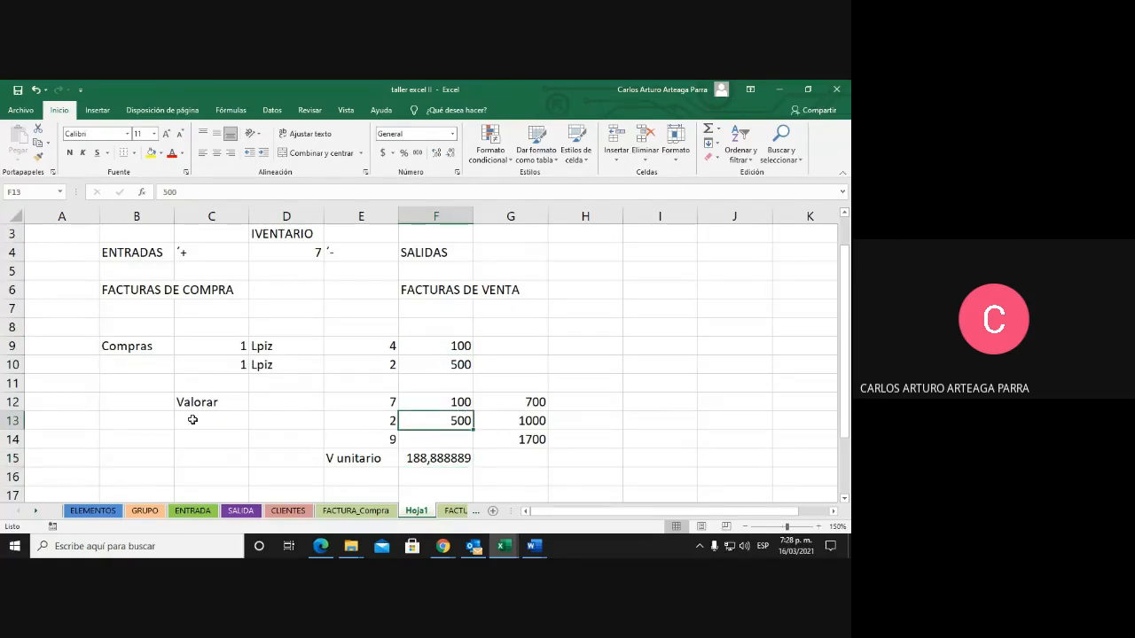
Highlight the valuation block C12:G15 with a yellow fill
drag(190, 403, 518, 462)
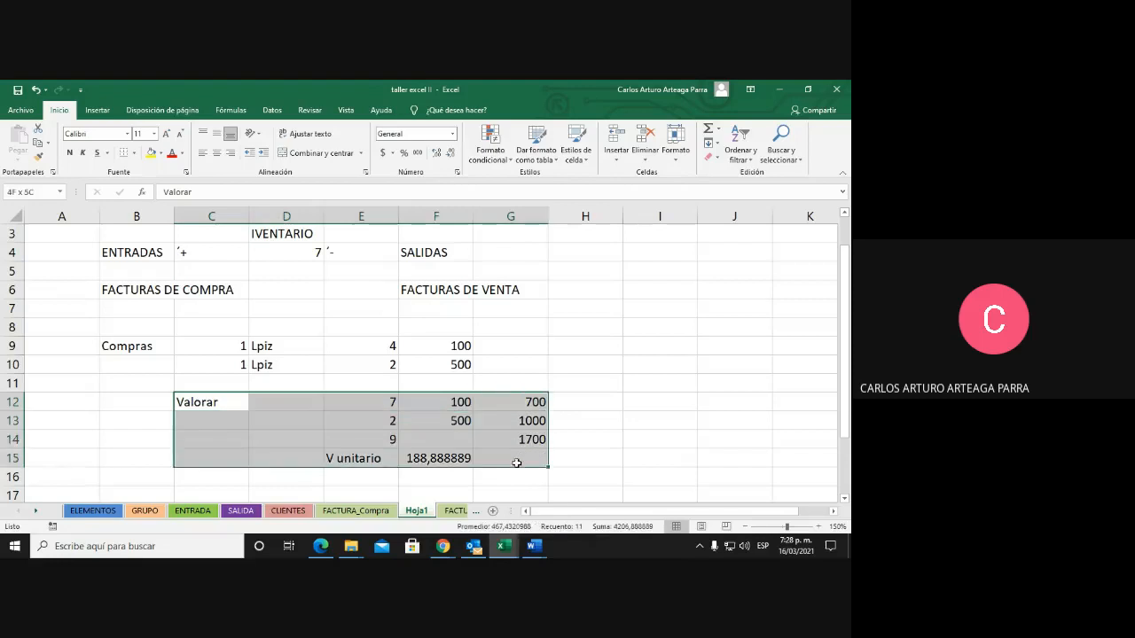
click(151, 153)
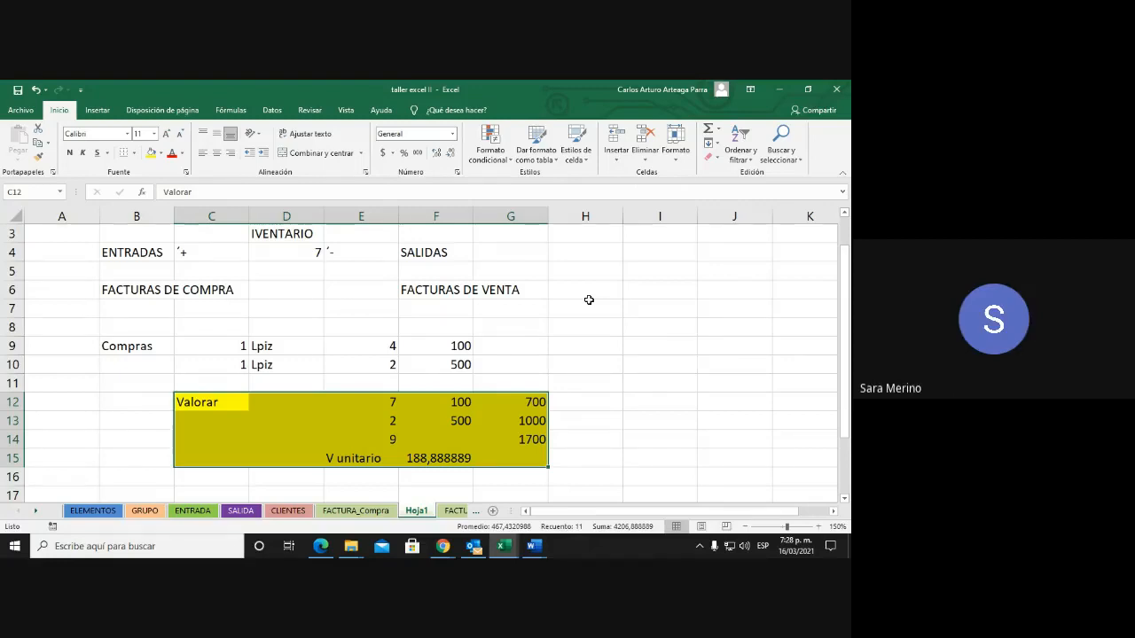
Review how the inventory formula in D4 and the purchase lines relate to the quantities and prices in the highlighted valuation block
click(441, 459)
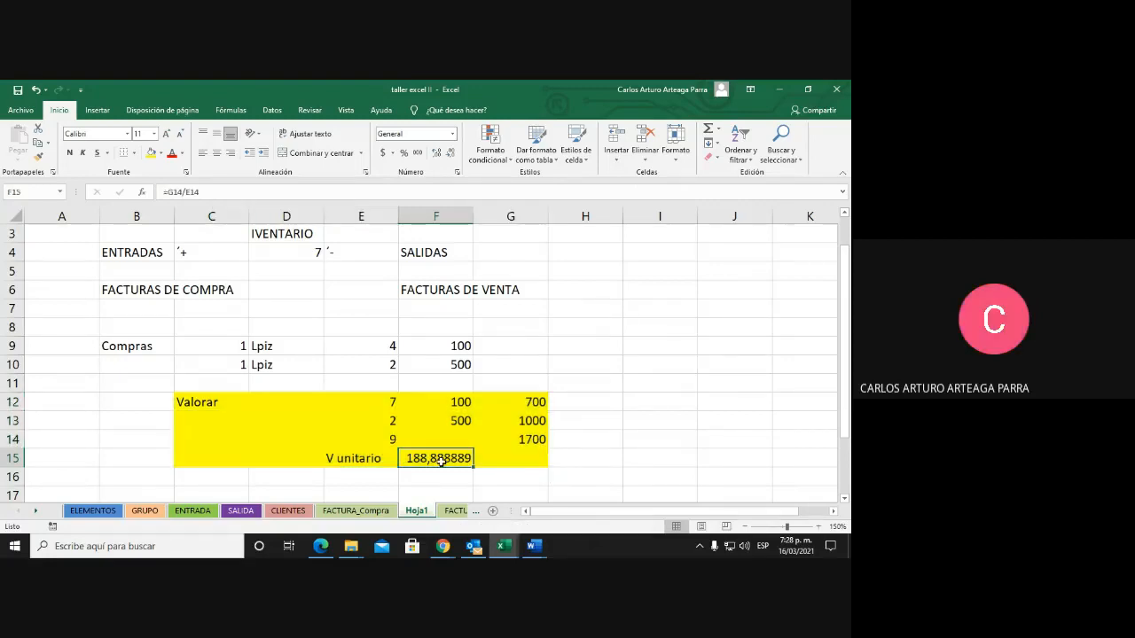
click(380, 405)
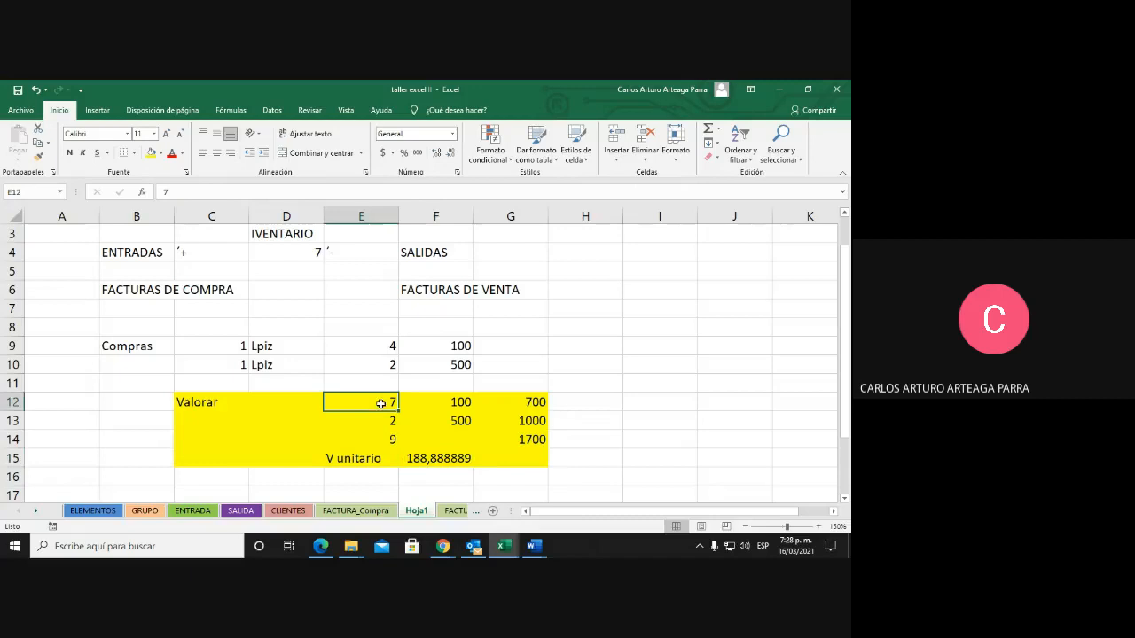
click(292, 239)
click(298, 250)
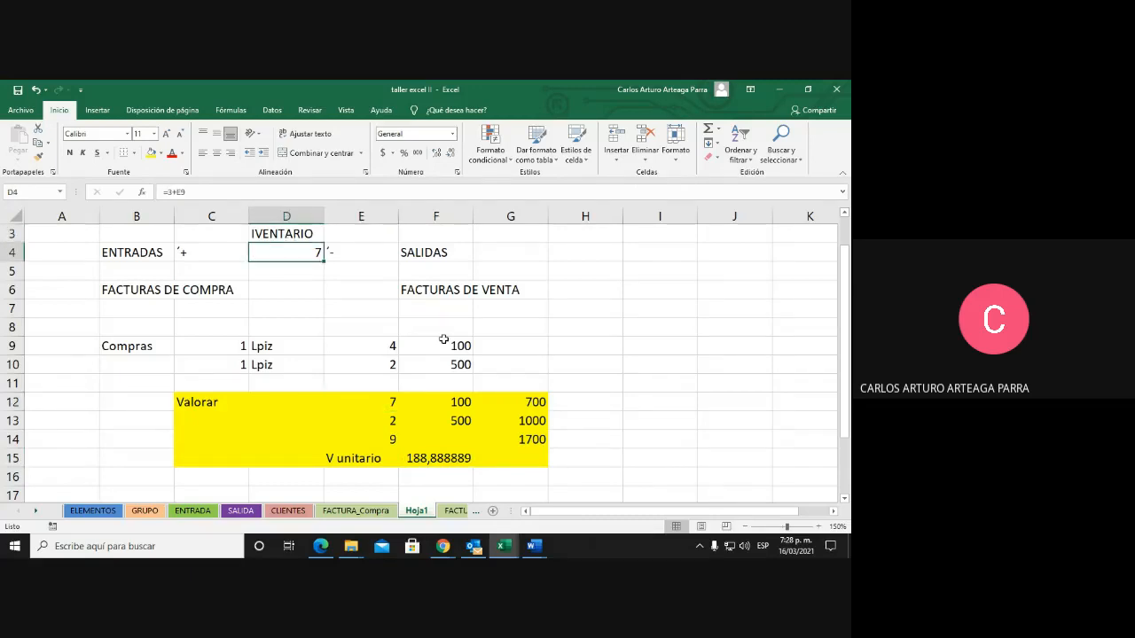
click(460, 347)
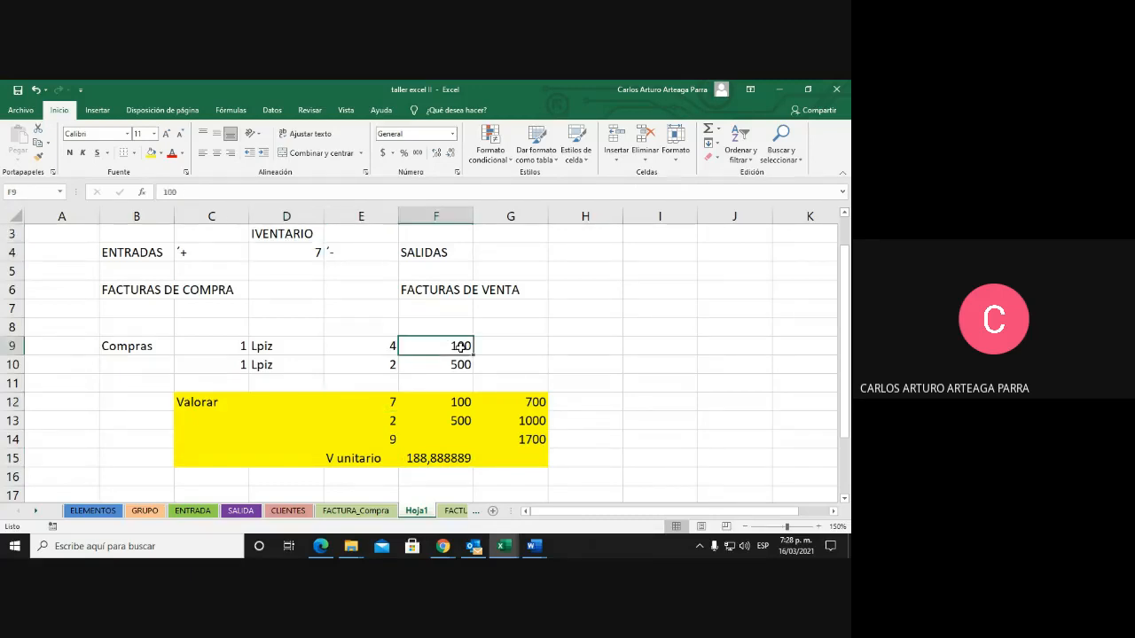
click(393, 364)
click(467, 363)
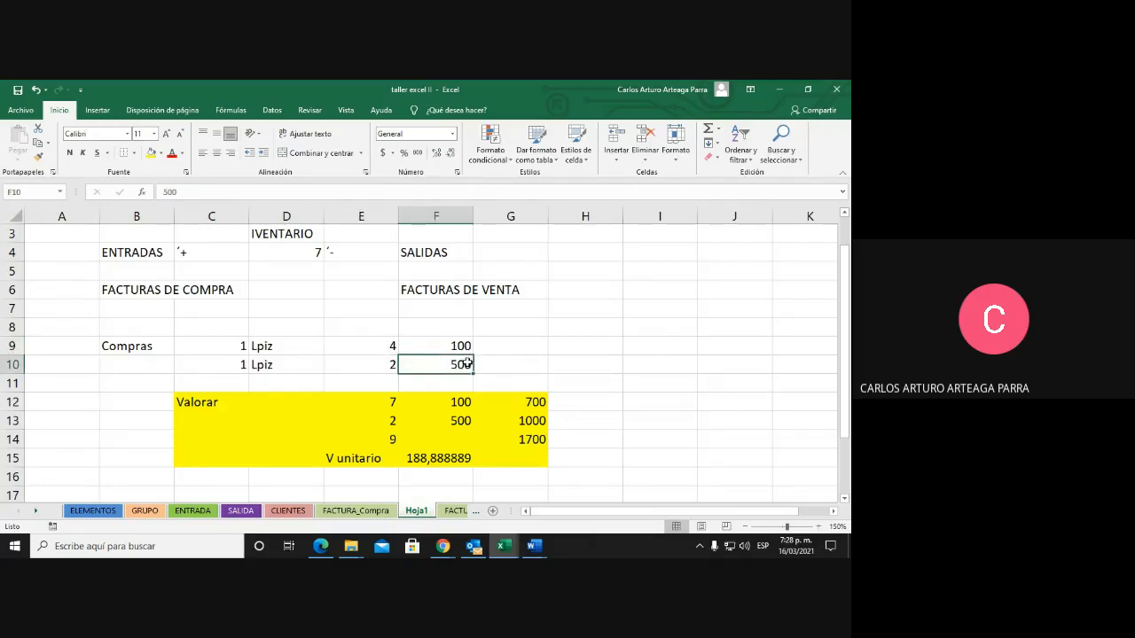
click(392, 401)
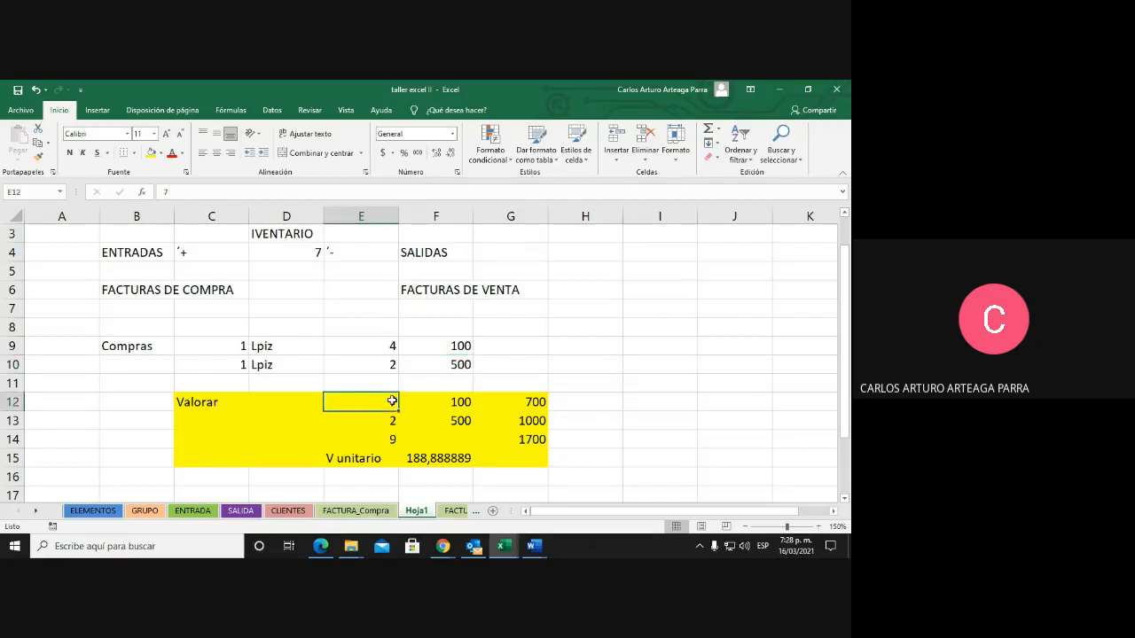
click(457, 402)
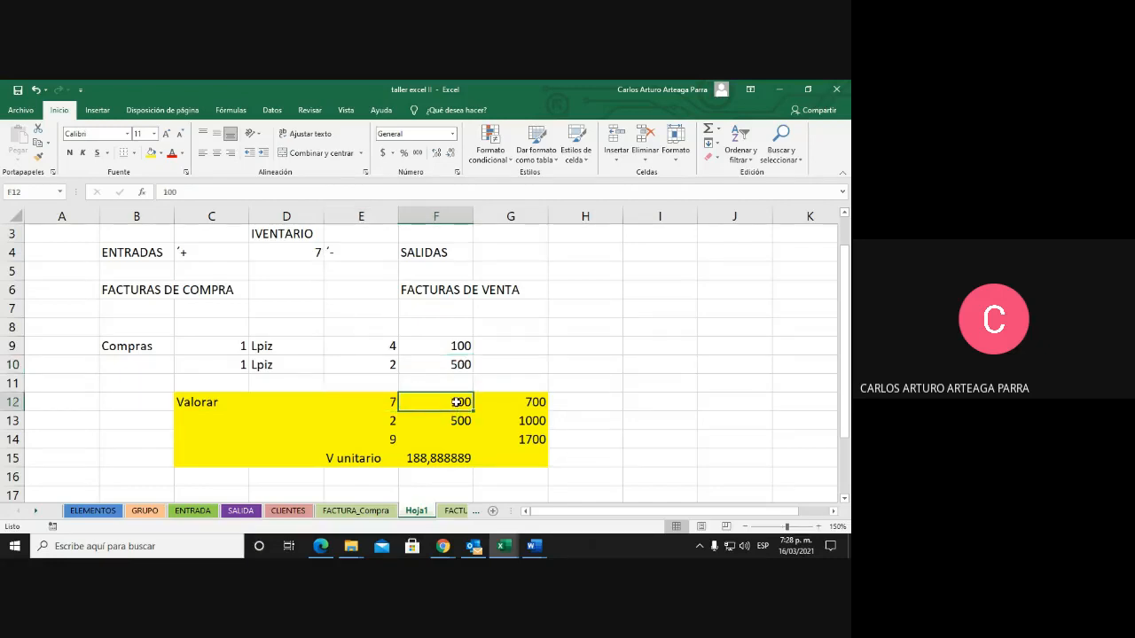
Examine the row totals in G12 and G13 of the Valorar block and the unit value formula in F15
click(520, 402)
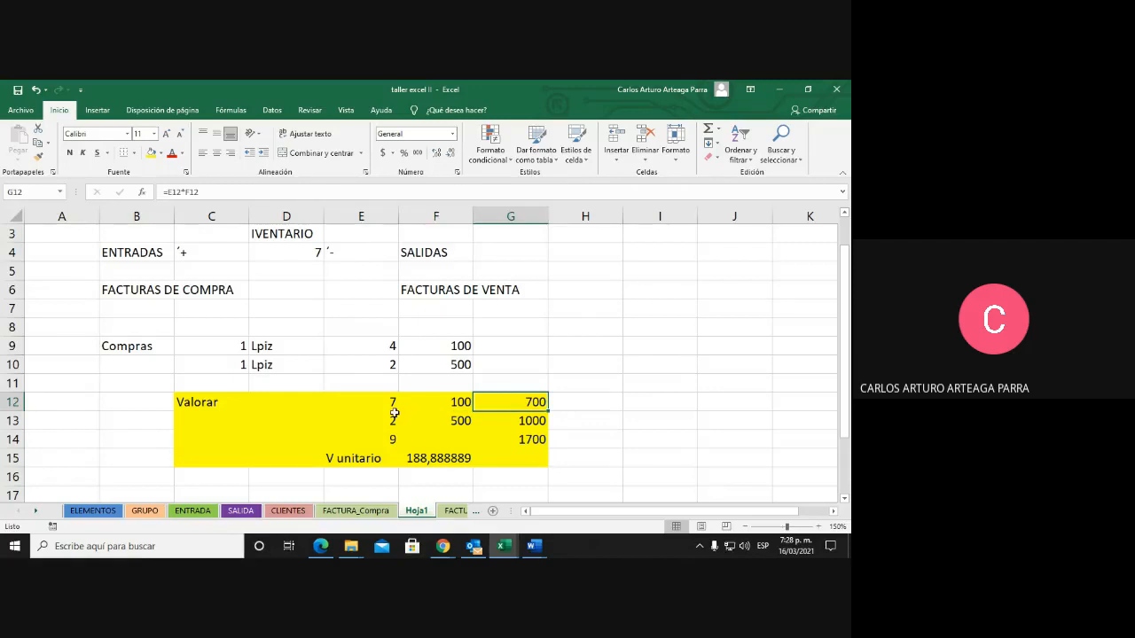
click(394, 414)
click(456, 422)
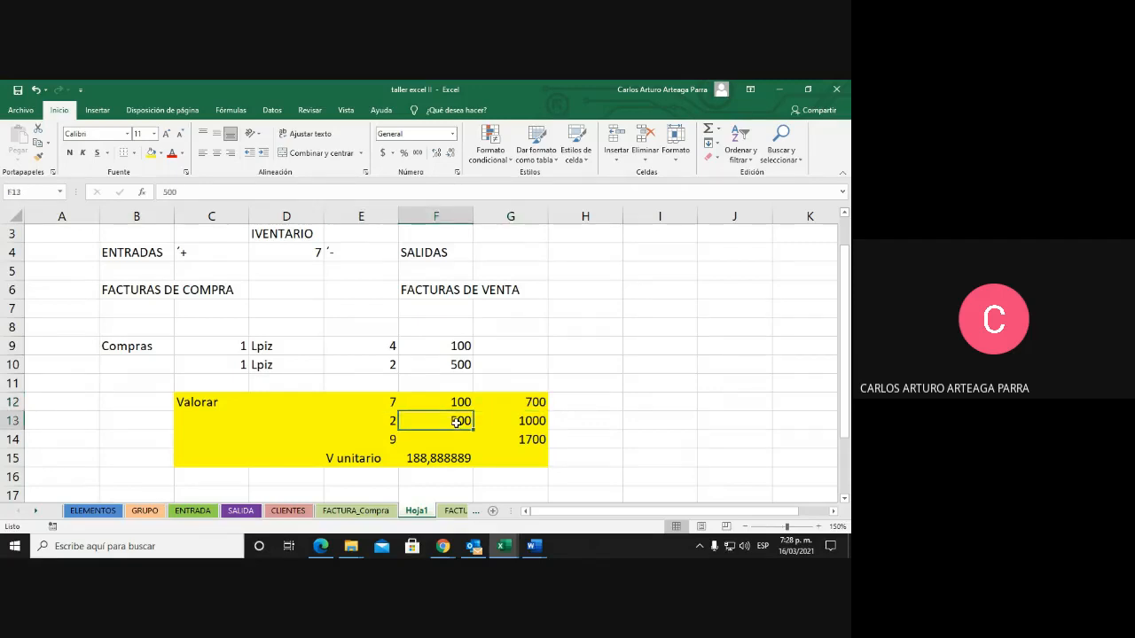
click(521, 416)
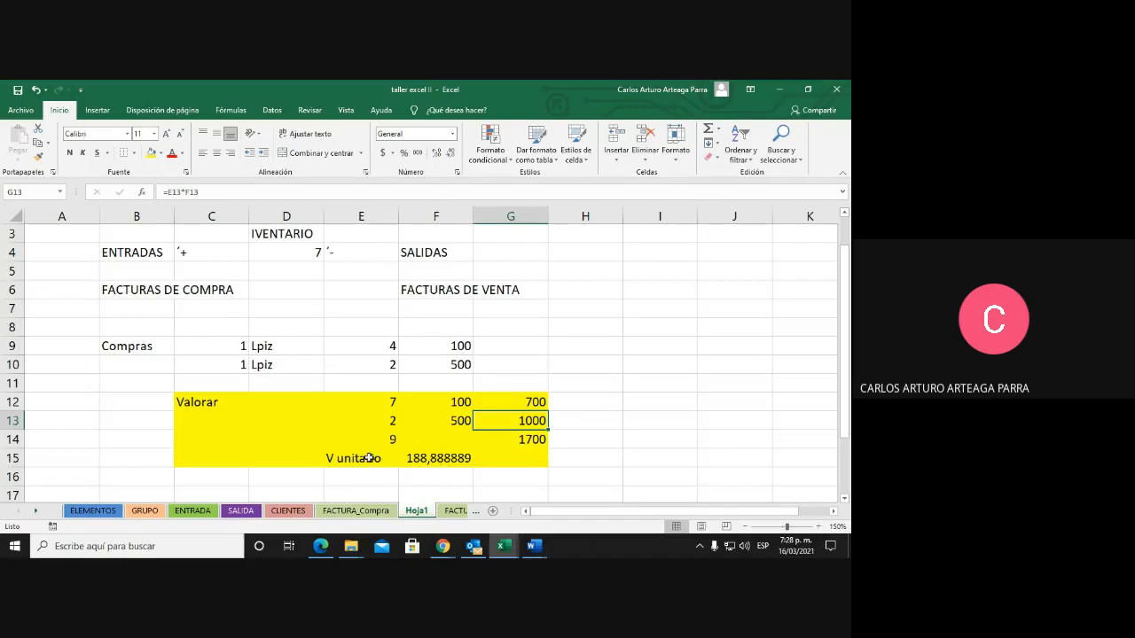
click(367, 251)
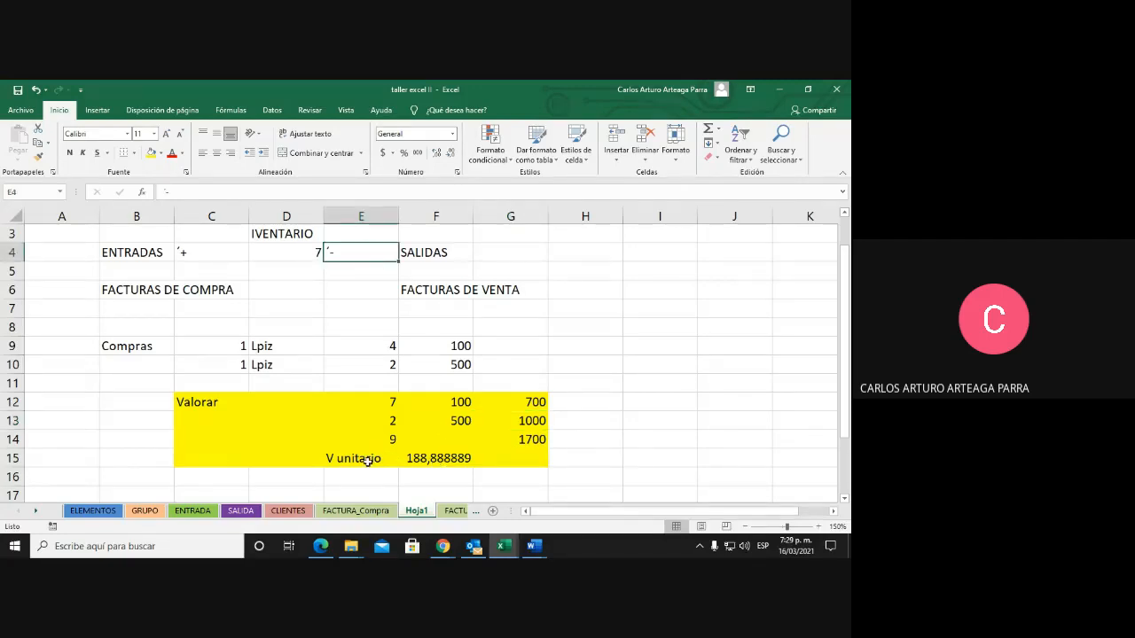
click(430, 460)
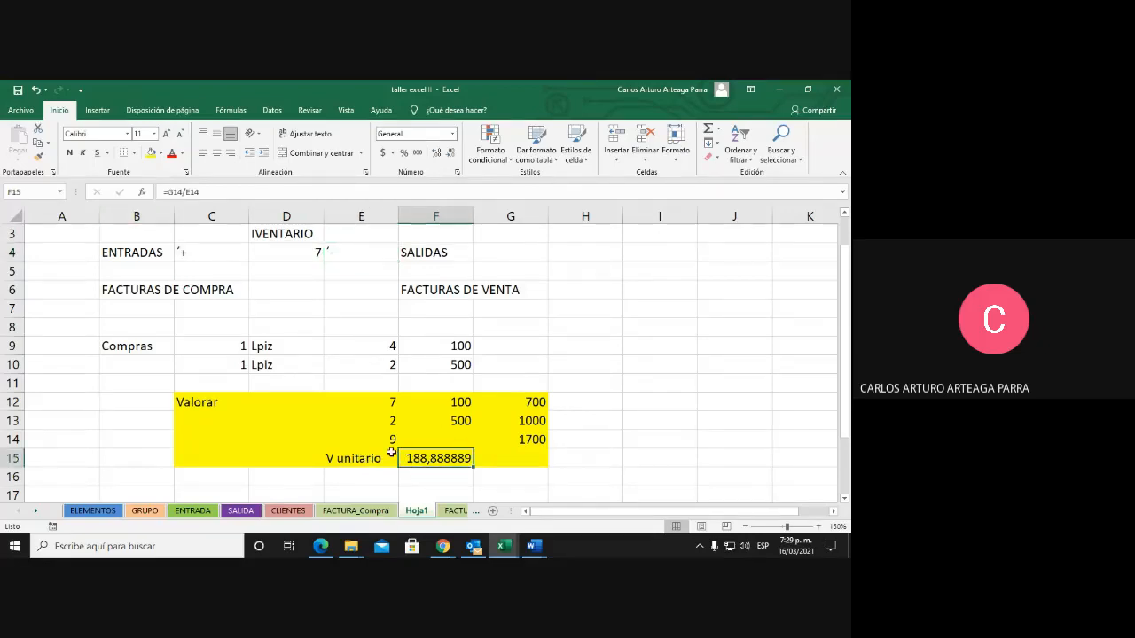
Trace the unit value in F15 through the quantities, prices and totals, and relate block C12:G15 to the ENTRADAS and FACTURAS DE COMPRA labels
click(387, 437)
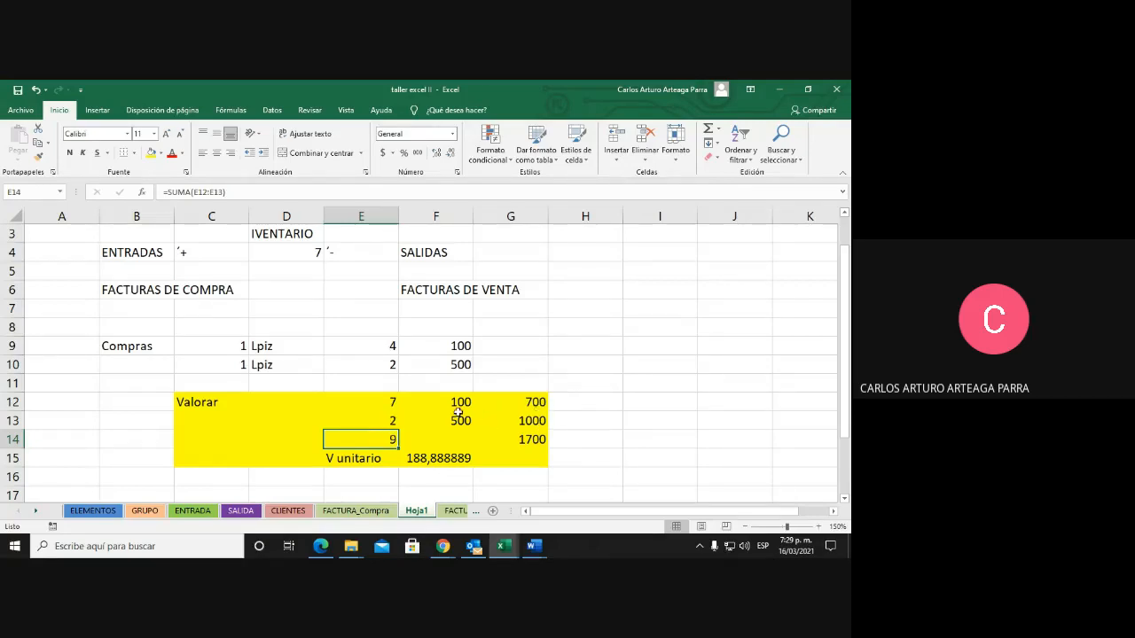
click(532, 403)
click(395, 402)
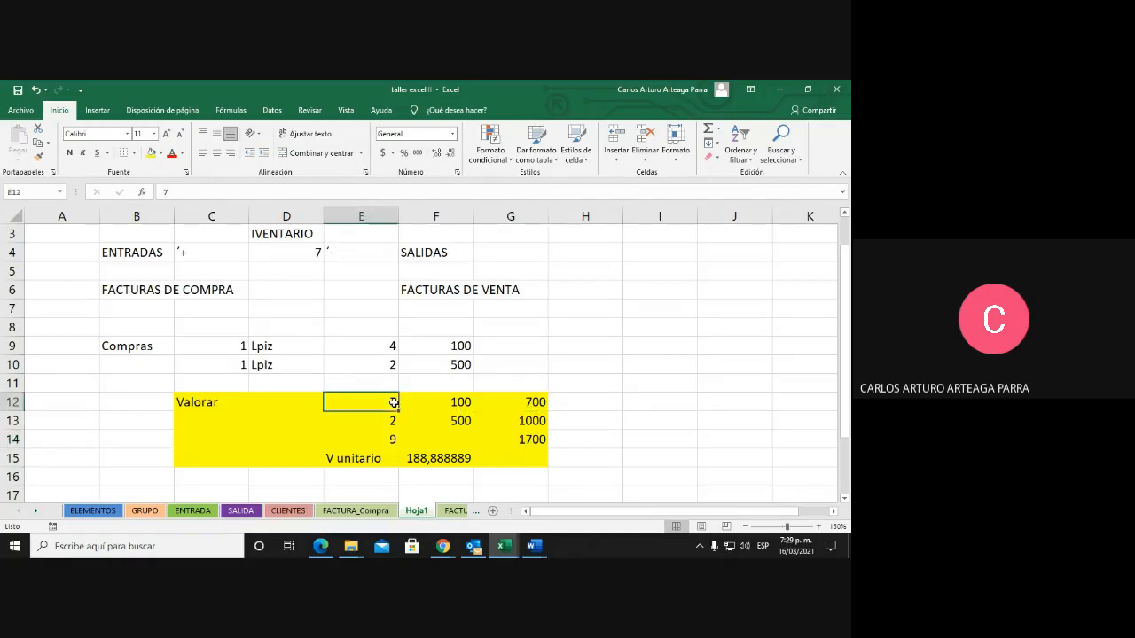
click(463, 402)
click(391, 423)
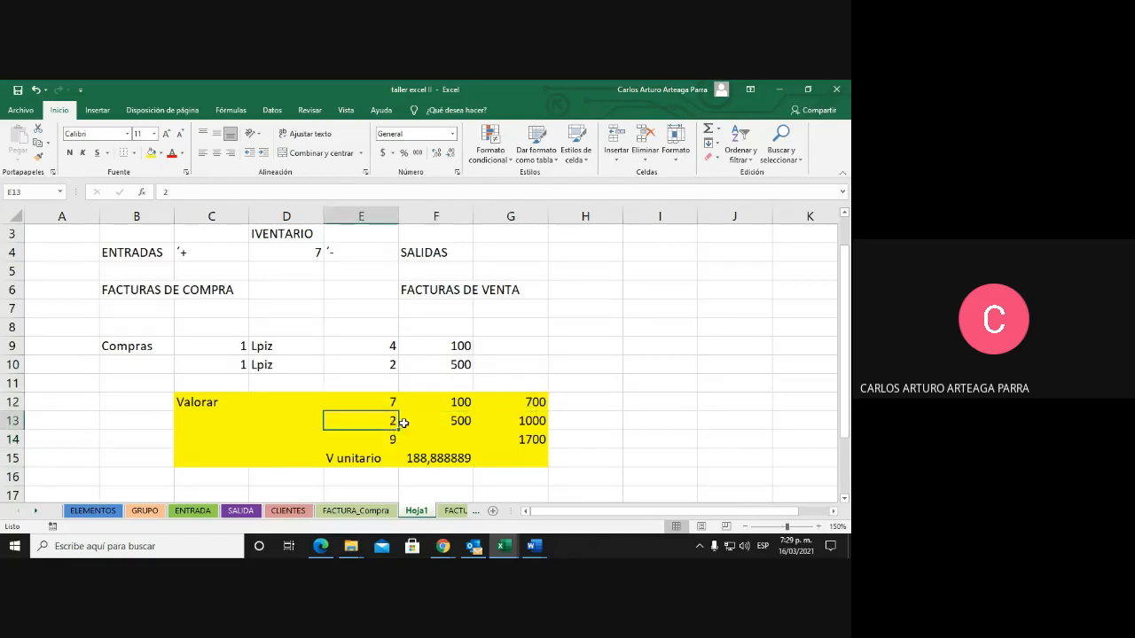
click(468, 421)
click(518, 423)
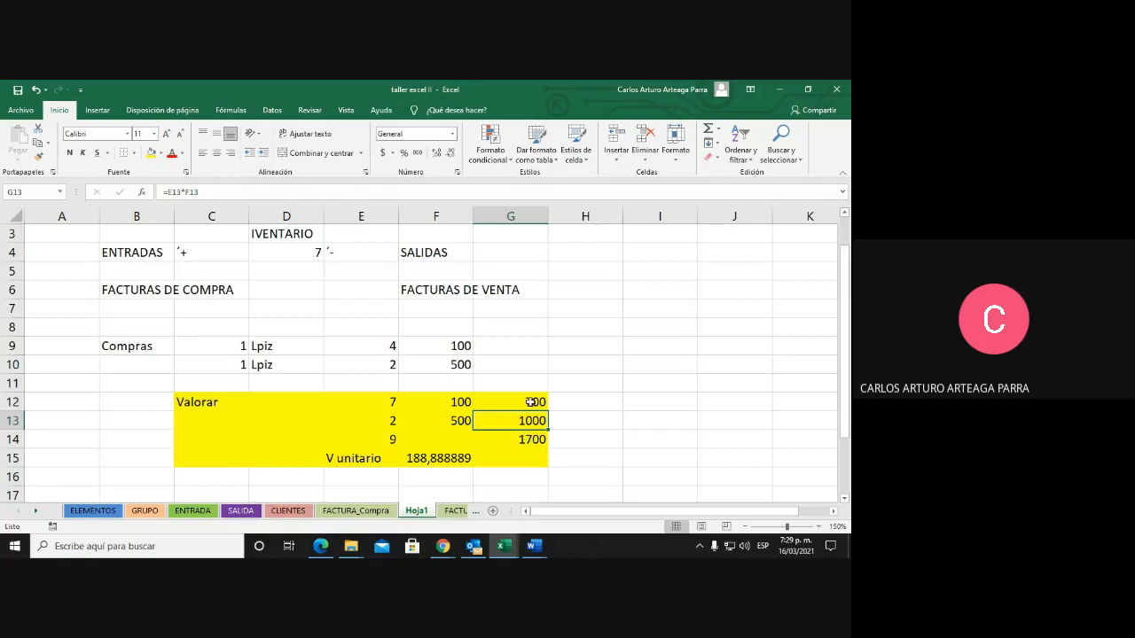
click(526, 438)
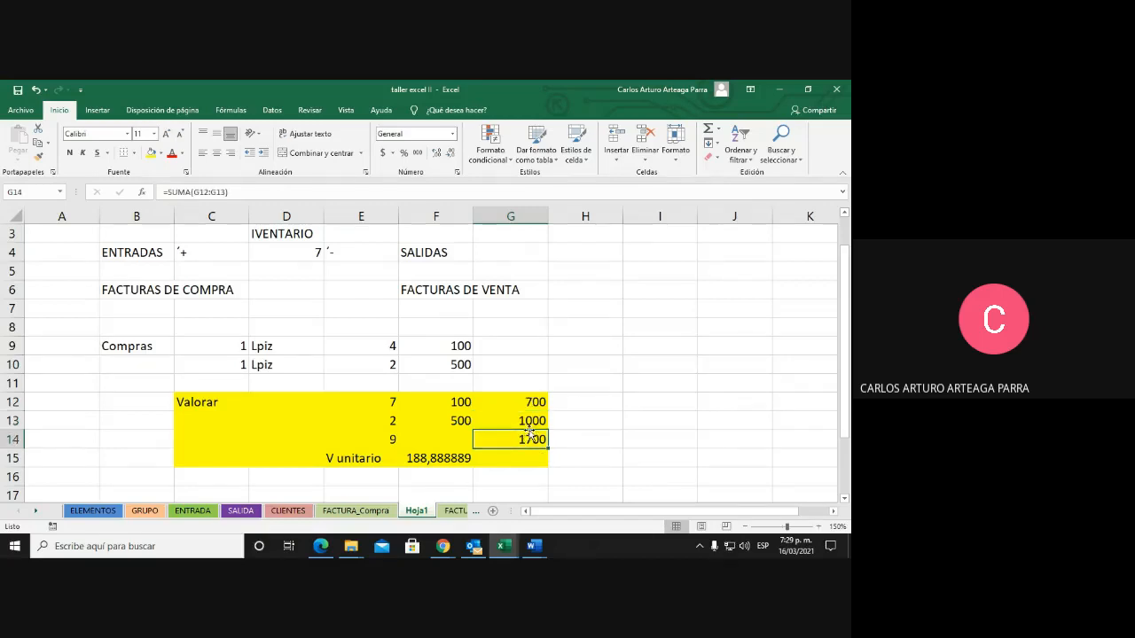
click(443, 458)
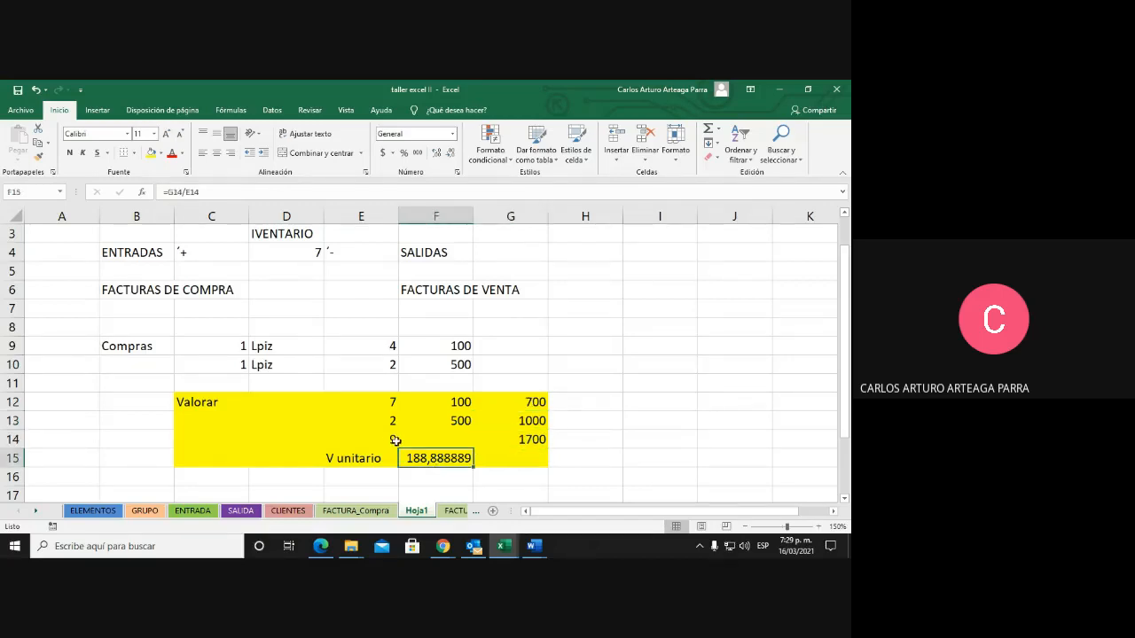
click(530, 437)
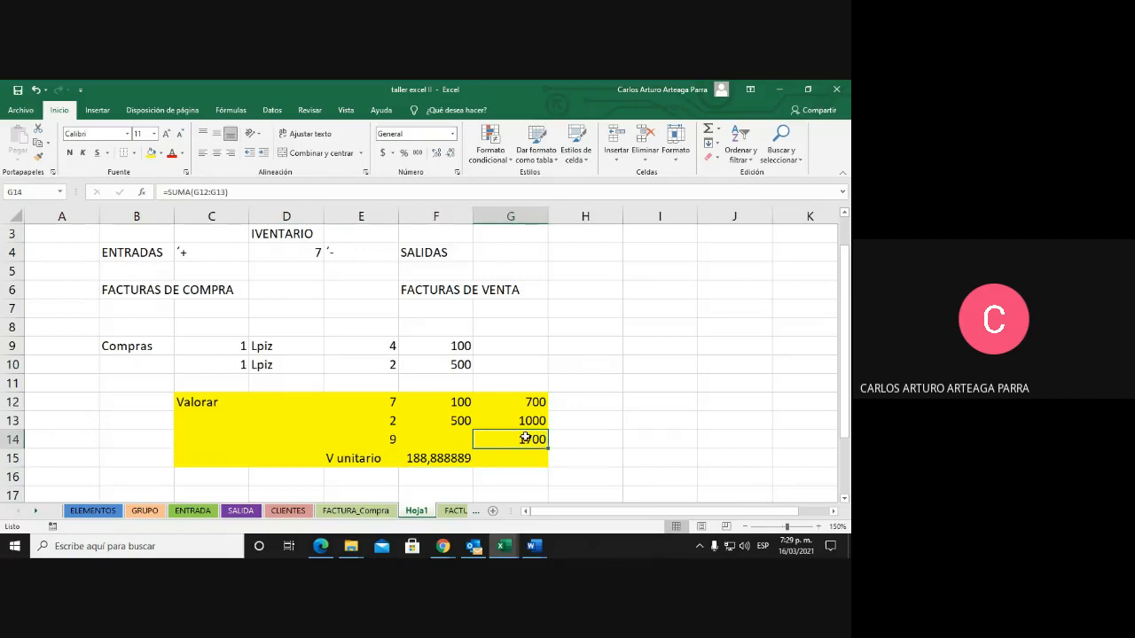
click(380, 436)
click(423, 456)
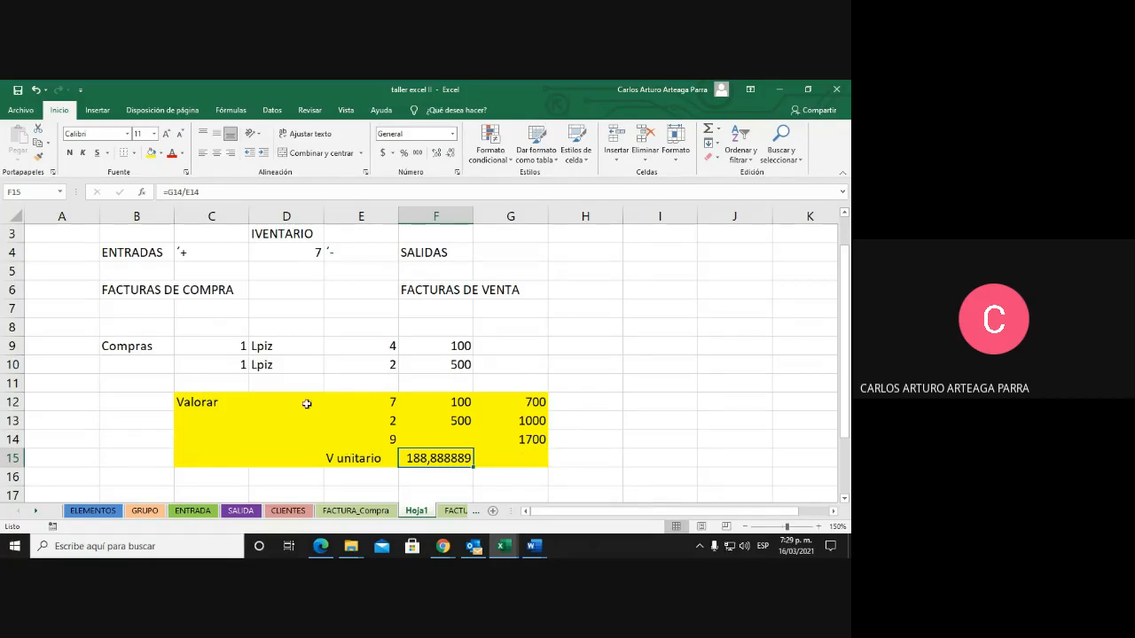
click(135, 252)
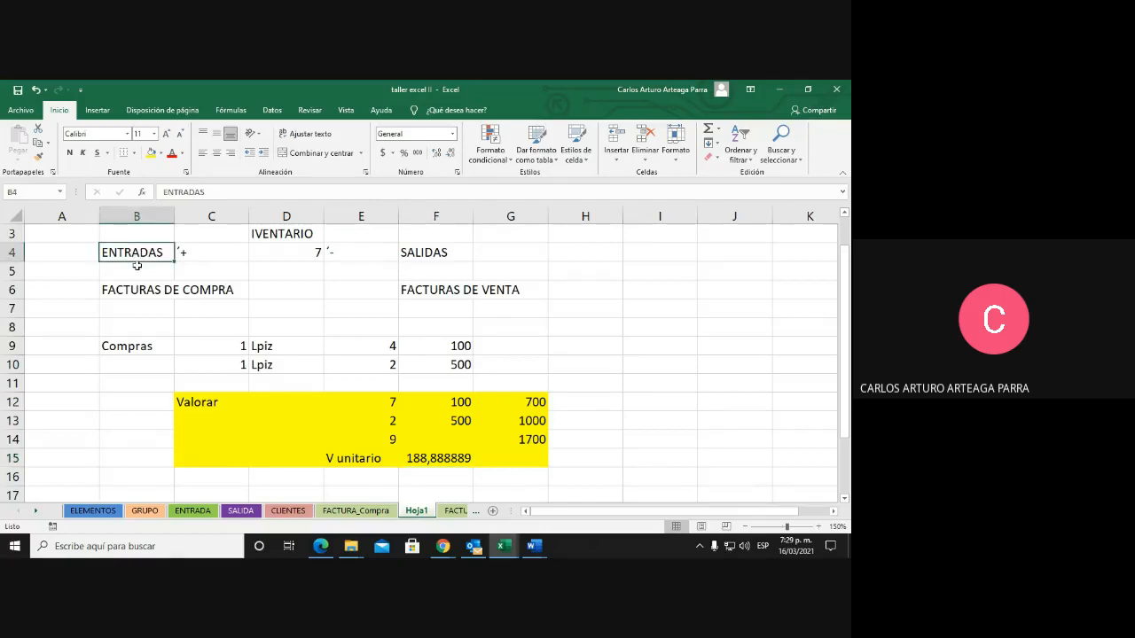
click(135, 292)
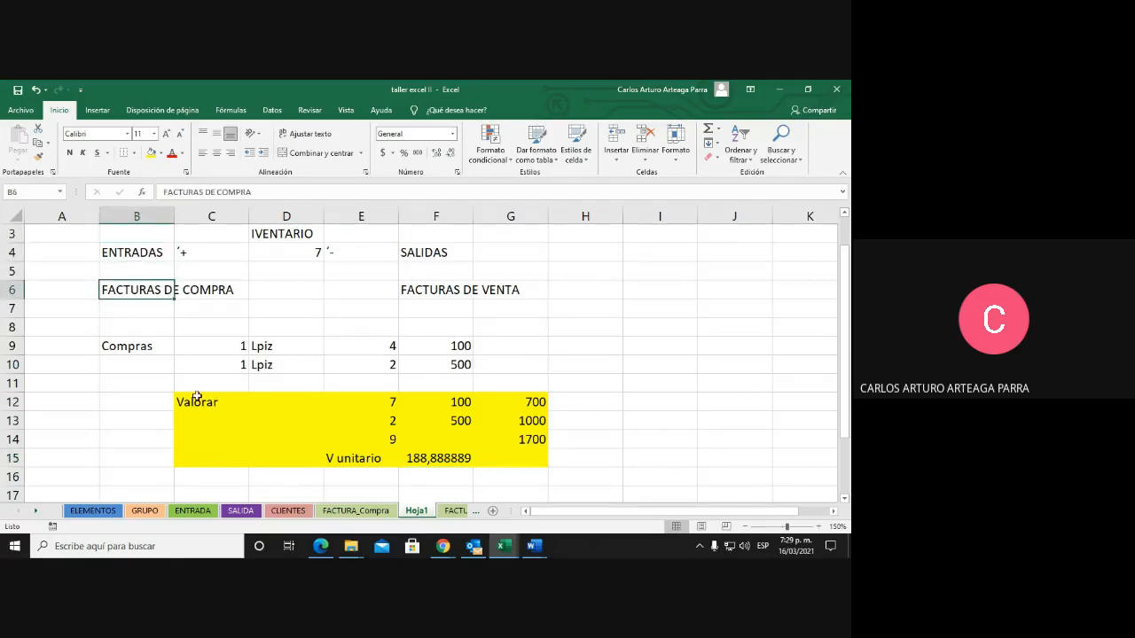
drag(195, 401, 510, 462)
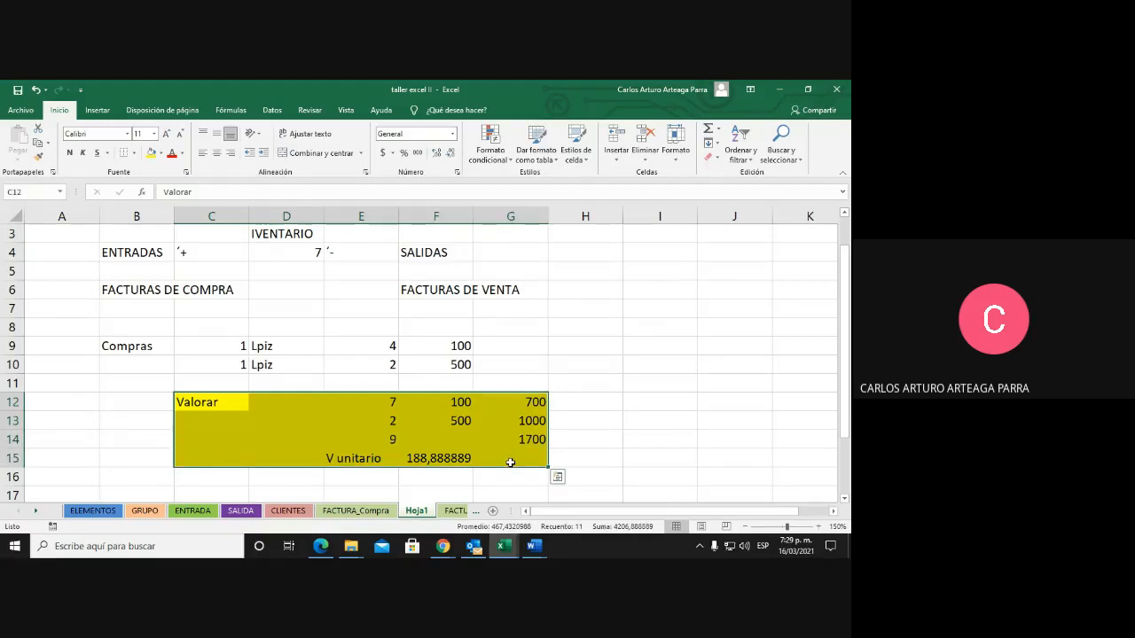
Enter the inventory column headers codigo, nombre, Q and Vu in cells H4 to K4
click(589, 250)
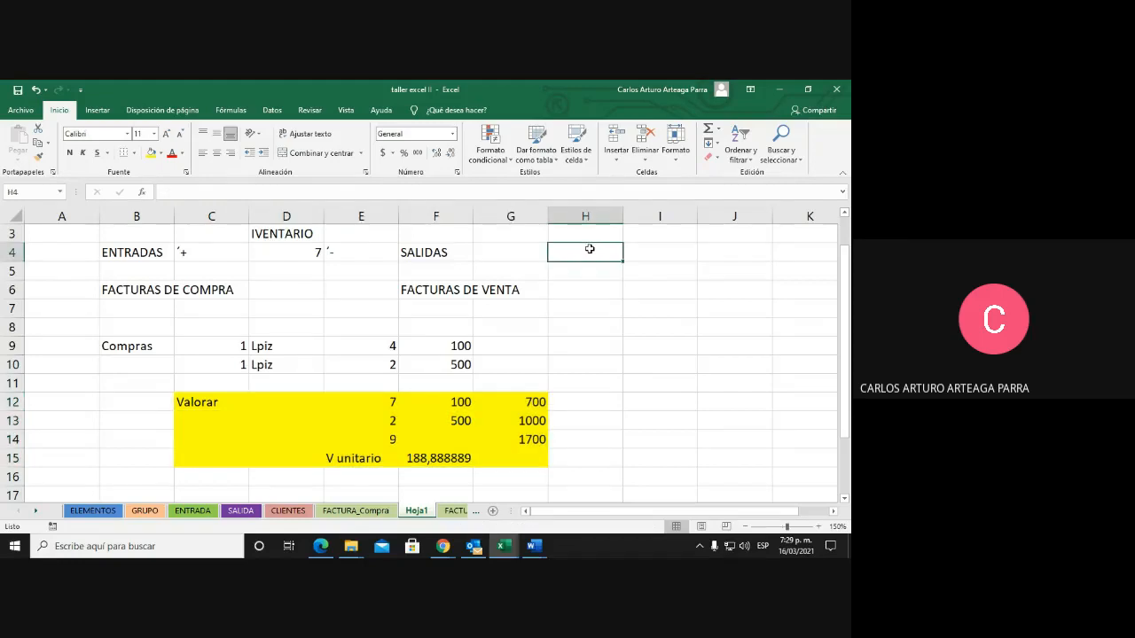
text(codigo)
key(Tab)
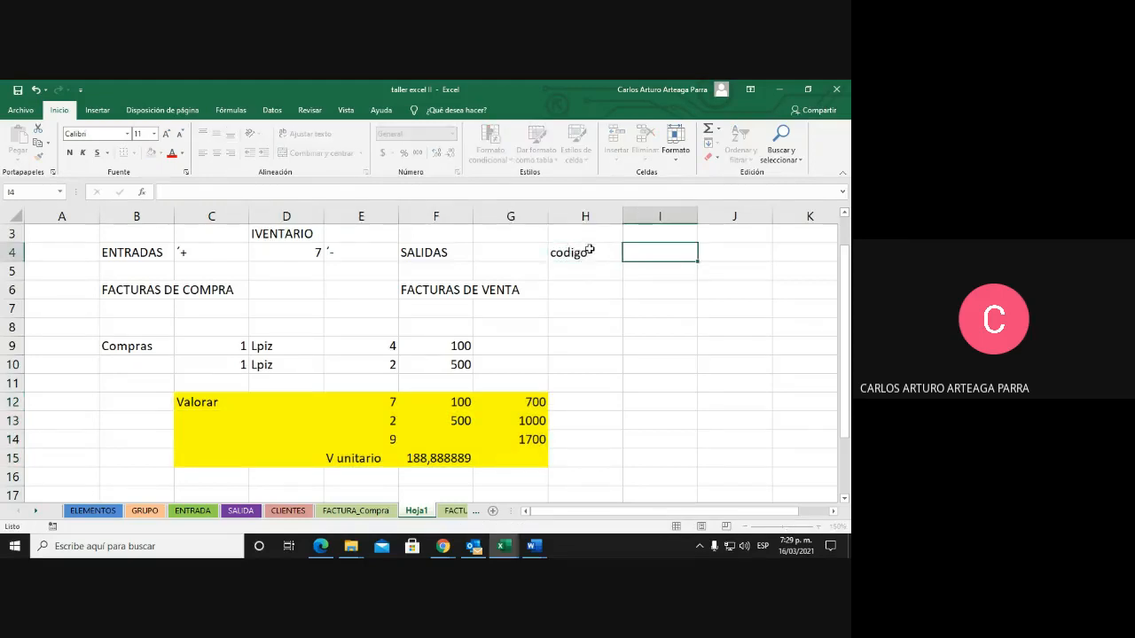
text(nombre)
key(Tab)
text(Q)
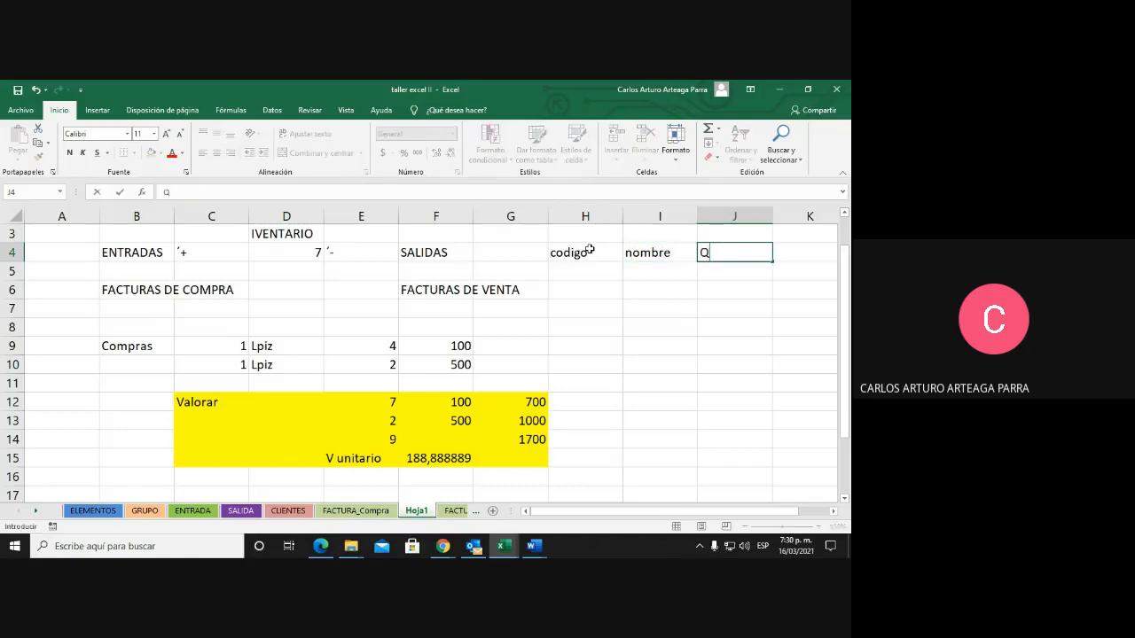
key(Tab)
text(Vu)
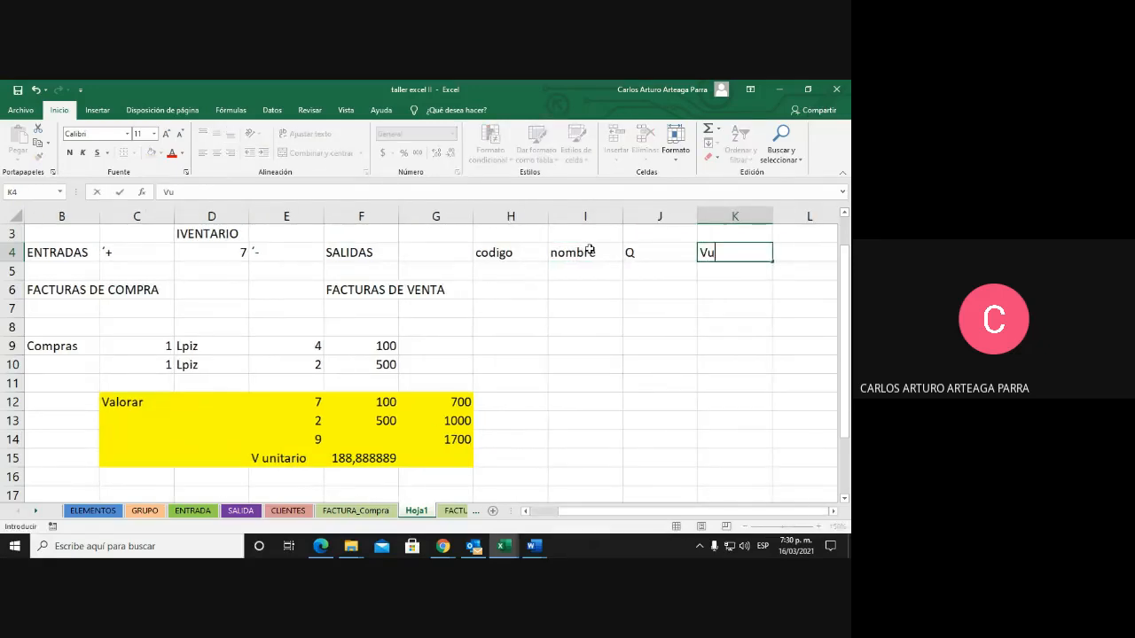
key(Return)
Fill the first inventory record in row 5 with code 1, name Lpiz and quantity 9
click(589, 251)
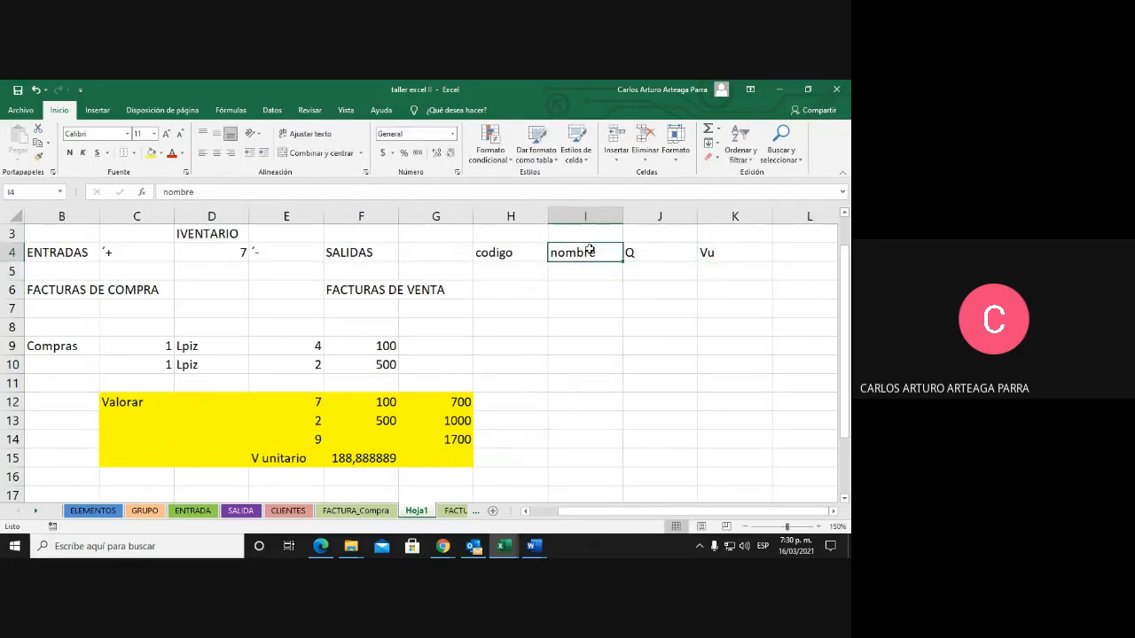
key(Return)
key(Left)
text(1)
key(Tab)
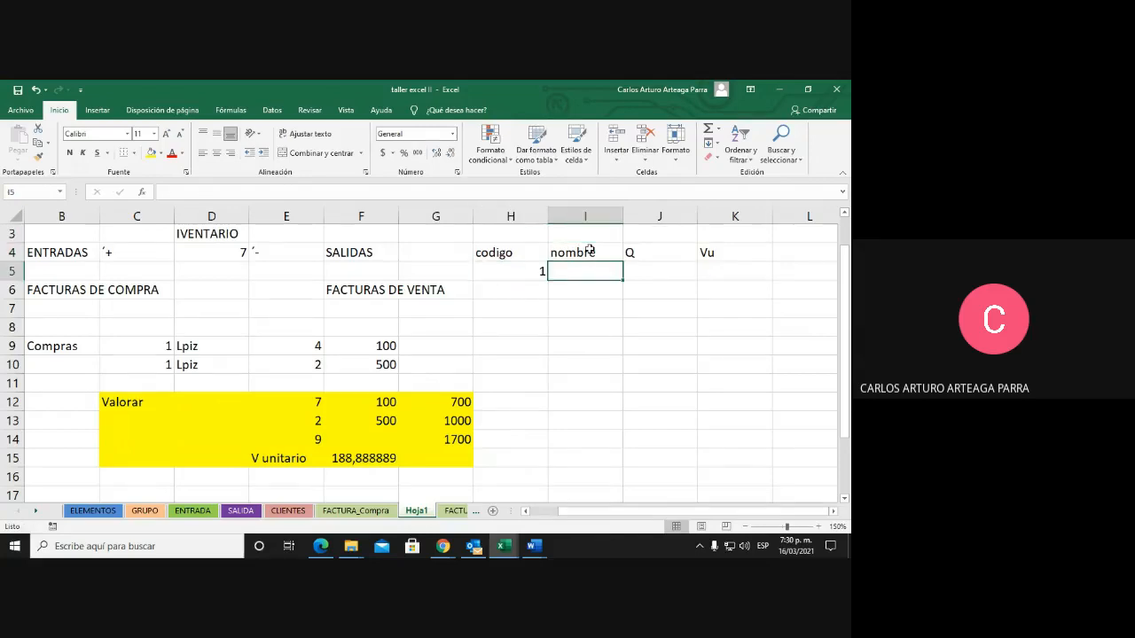
text(Lpiz)
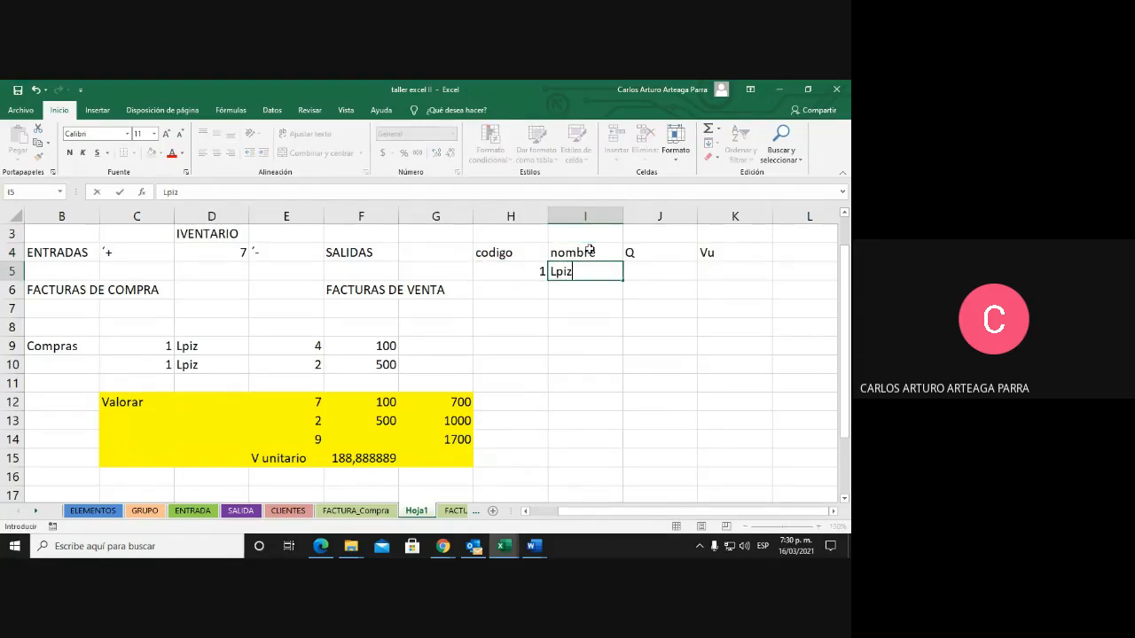
key(Tab)
text(9)
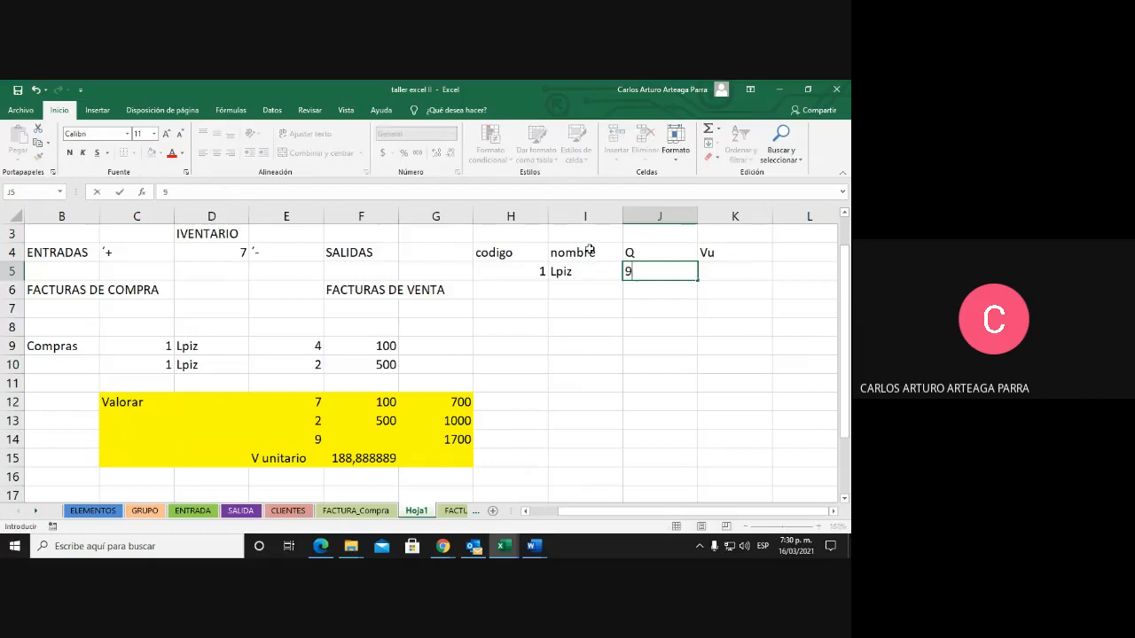
key(Tab)
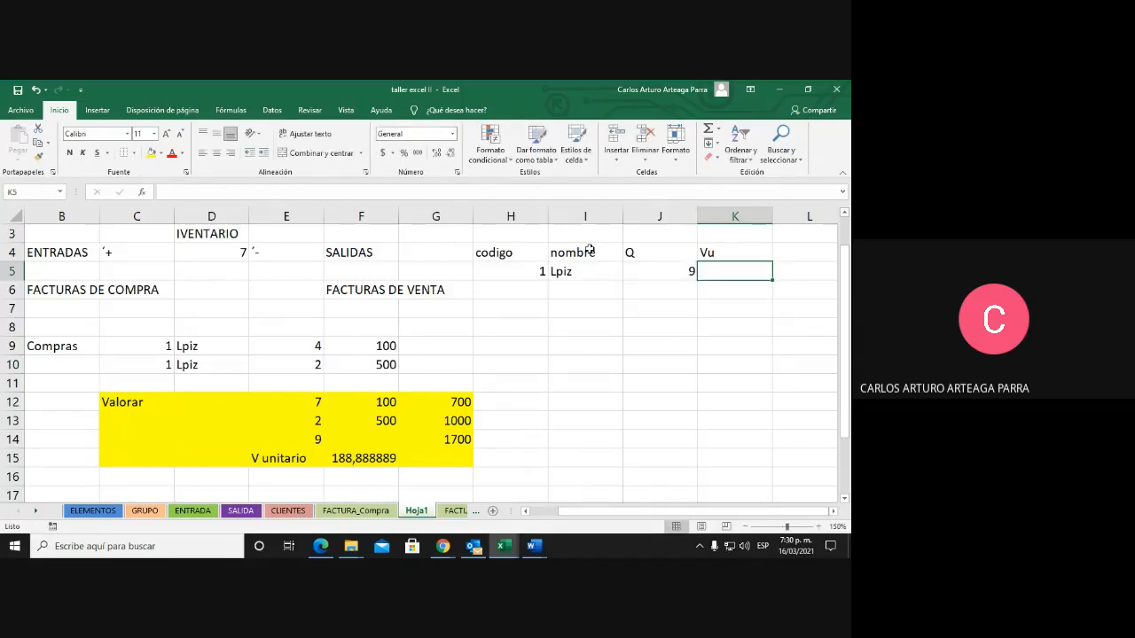
Link the Vu cell K5 to the average unit value with the formula =F15
text(=)
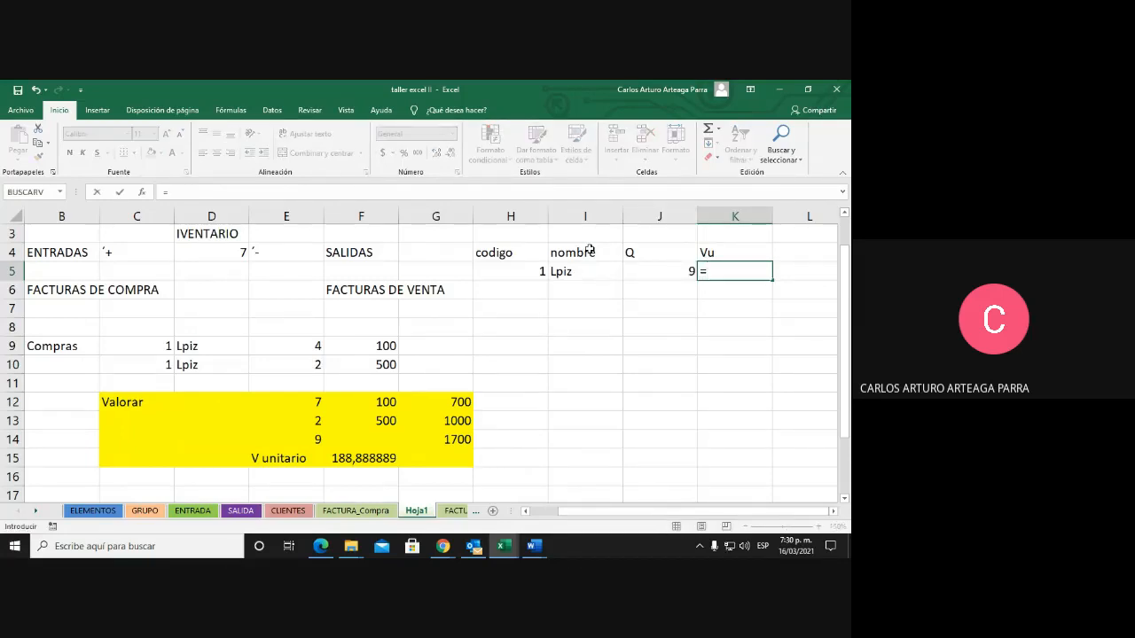
click(346, 460)
key(Return)
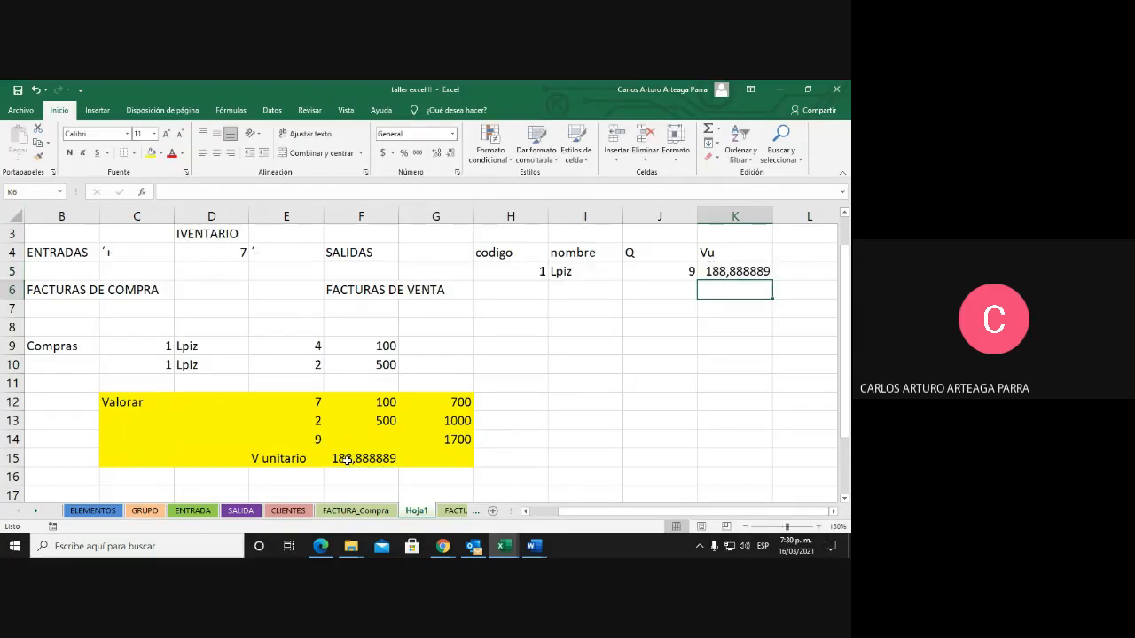
key(Up)
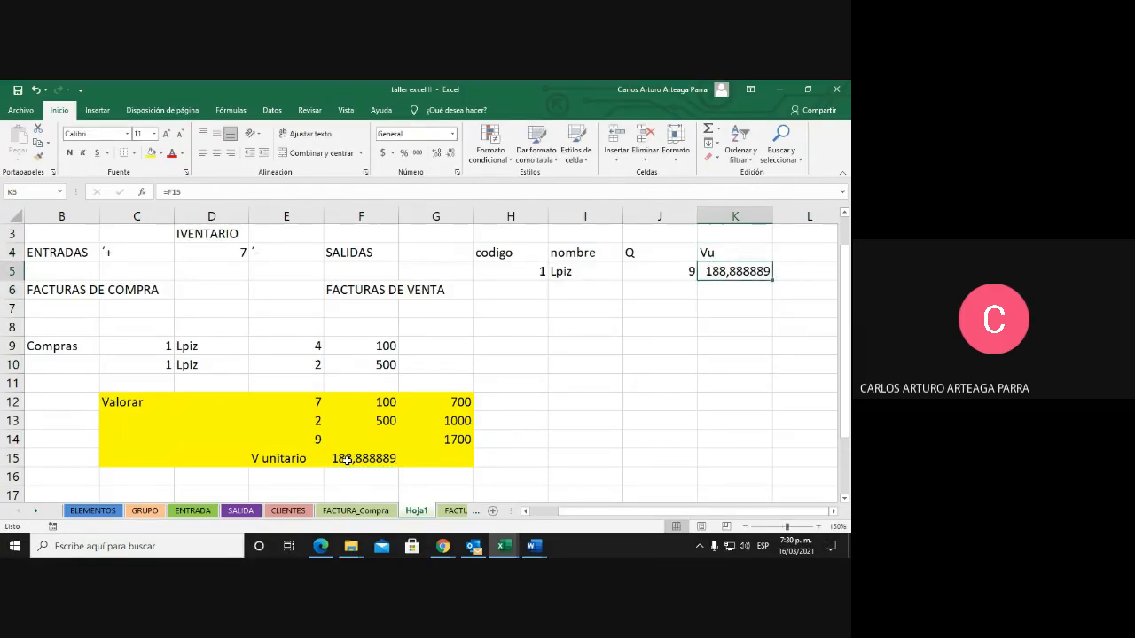
Compare the inventory record in row 5 with the highlighted valuation block C12:G15
key(Left)
key(Left)
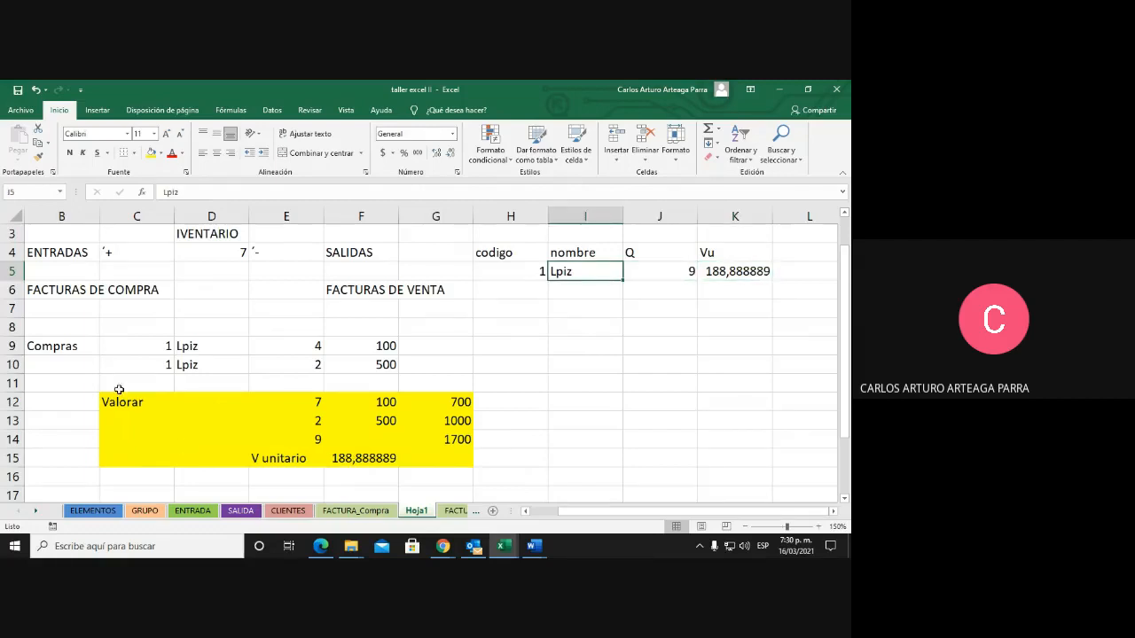
drag(108, 401, 453, 449)
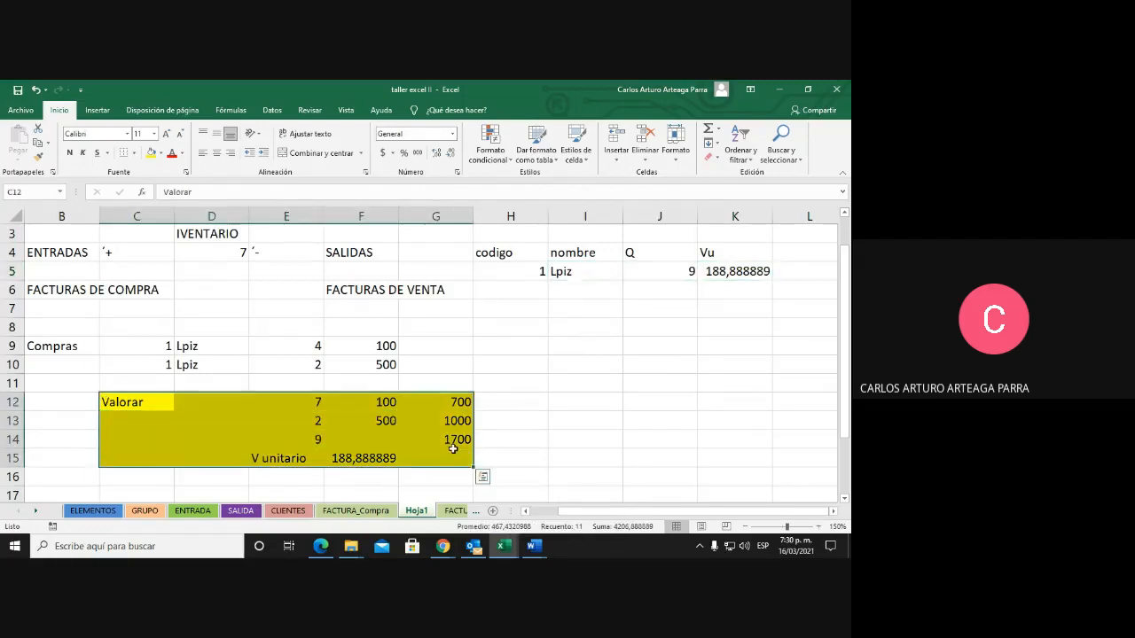
Switch to the Taller_Practico_Excel PDF in Chrome and review the sheet headers on page 2 and the activity instructions on page 1
click(443, 546)
click(565, 502)
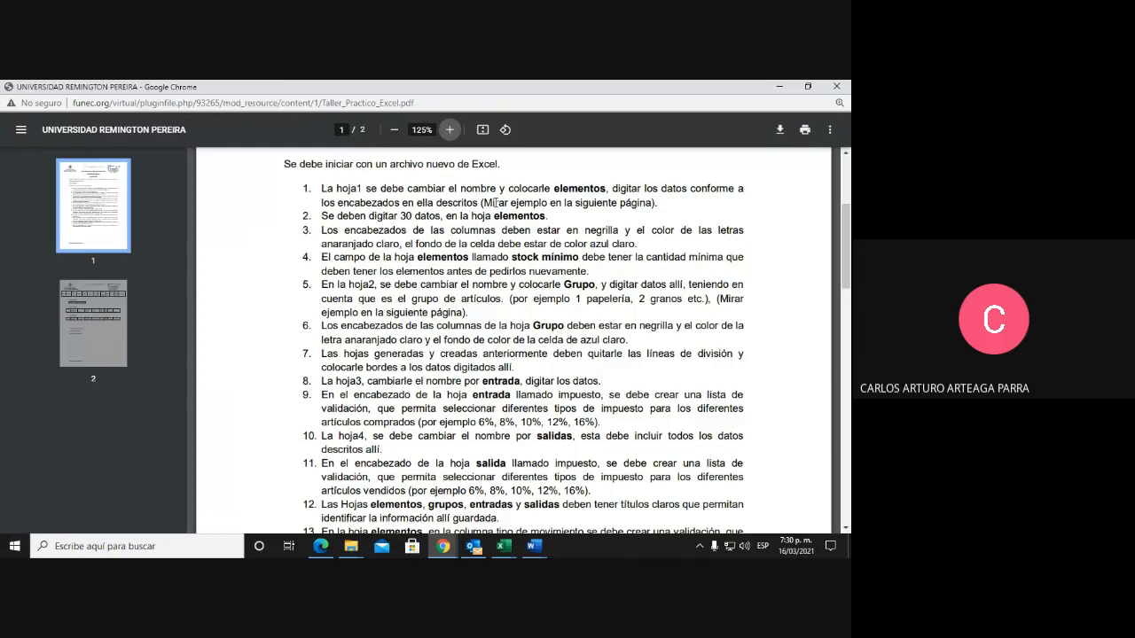
click(107, 296)
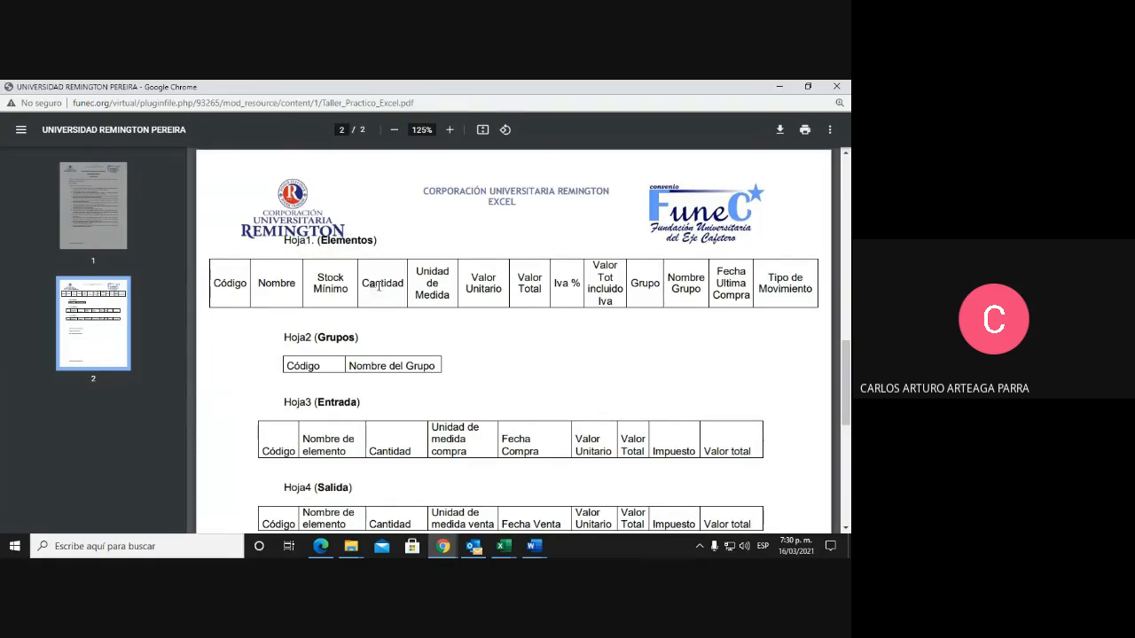
drag(469, 271, 503, 270)
click(571, 283)
scroll(359, 280, up, 3)
scroll(360, 279, up, 10)
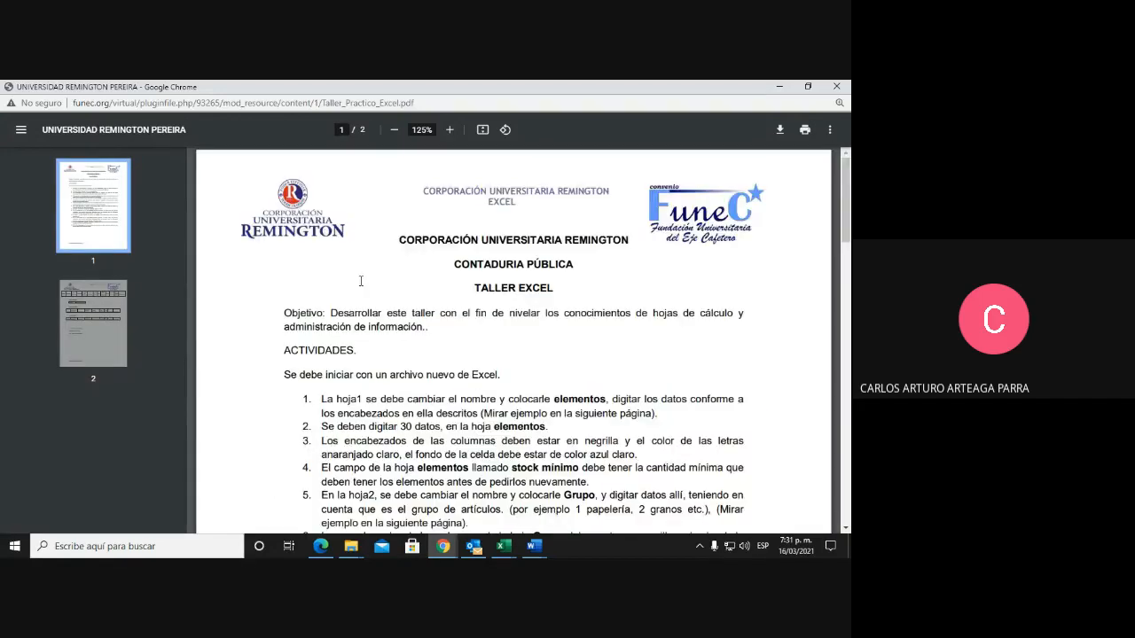
scroll(319, 248, down, 3)
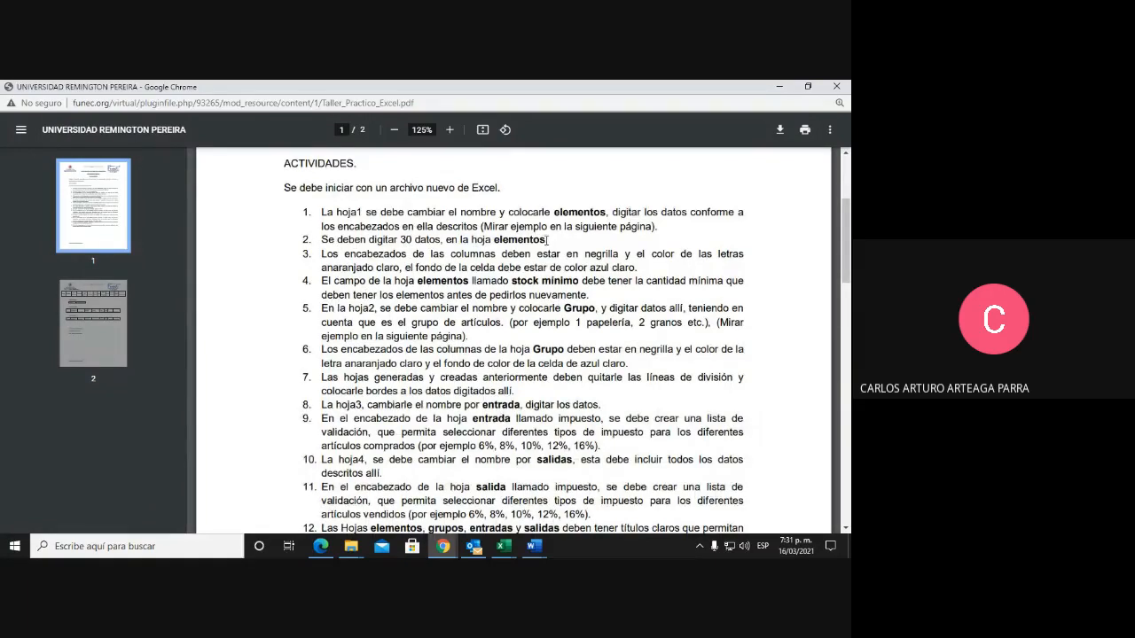
Switch to the taller excel II workbook in Excel and examine the Stock Minimo column on the ELEMENTOS sheet
click(503, 547)
click(529, 522)
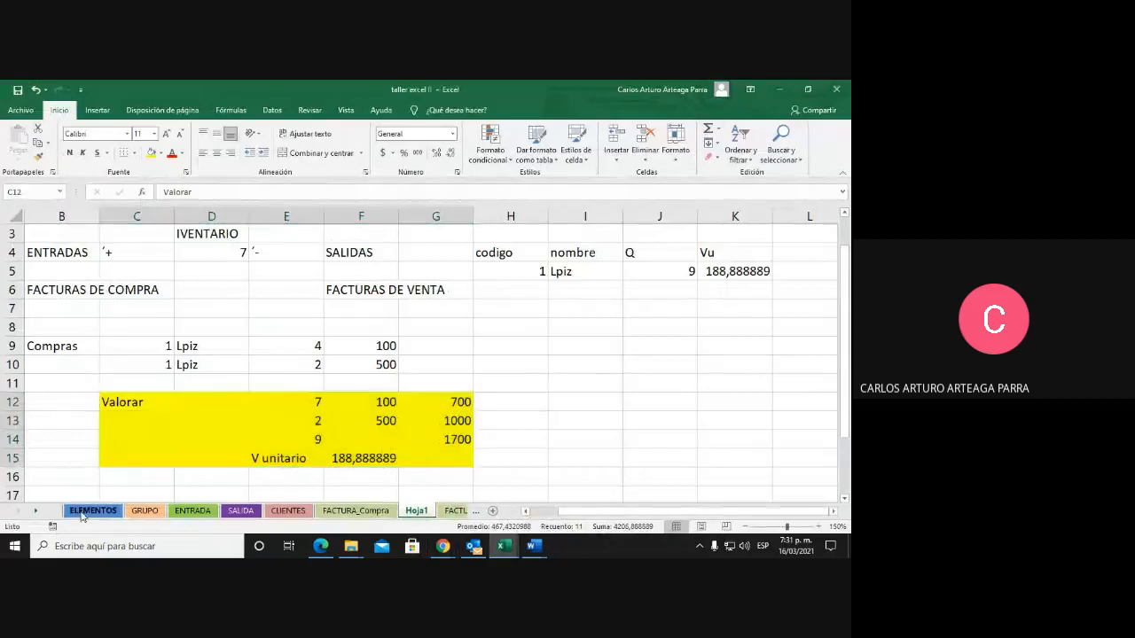
click(94, 512)
key(ctrl+Home)
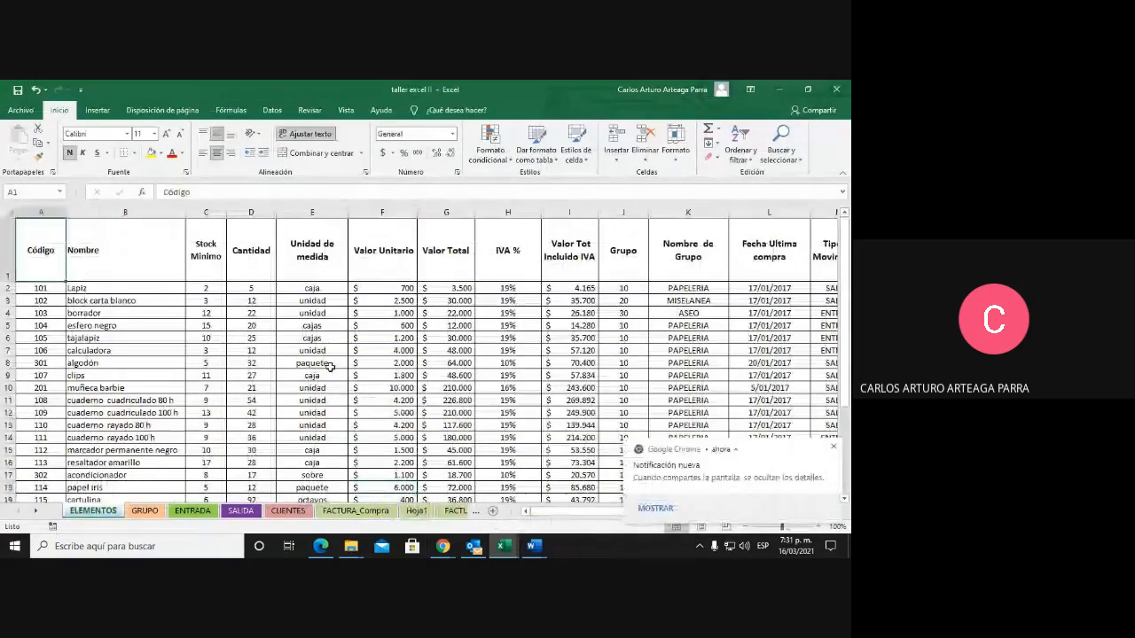
click(834, 445)
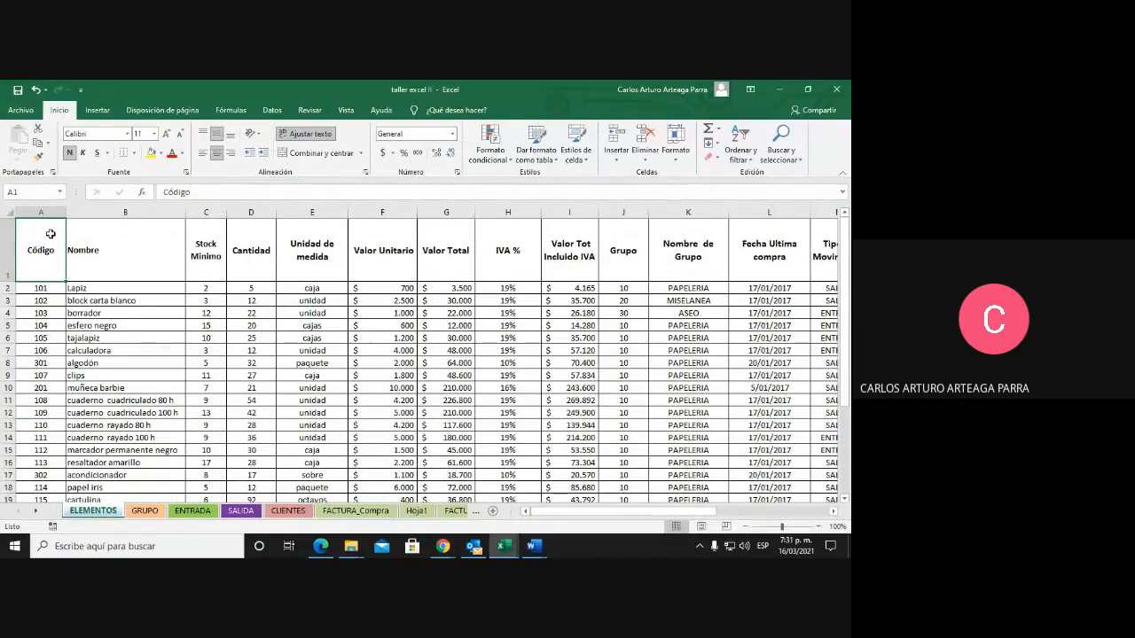
key(Right)
key(Right)
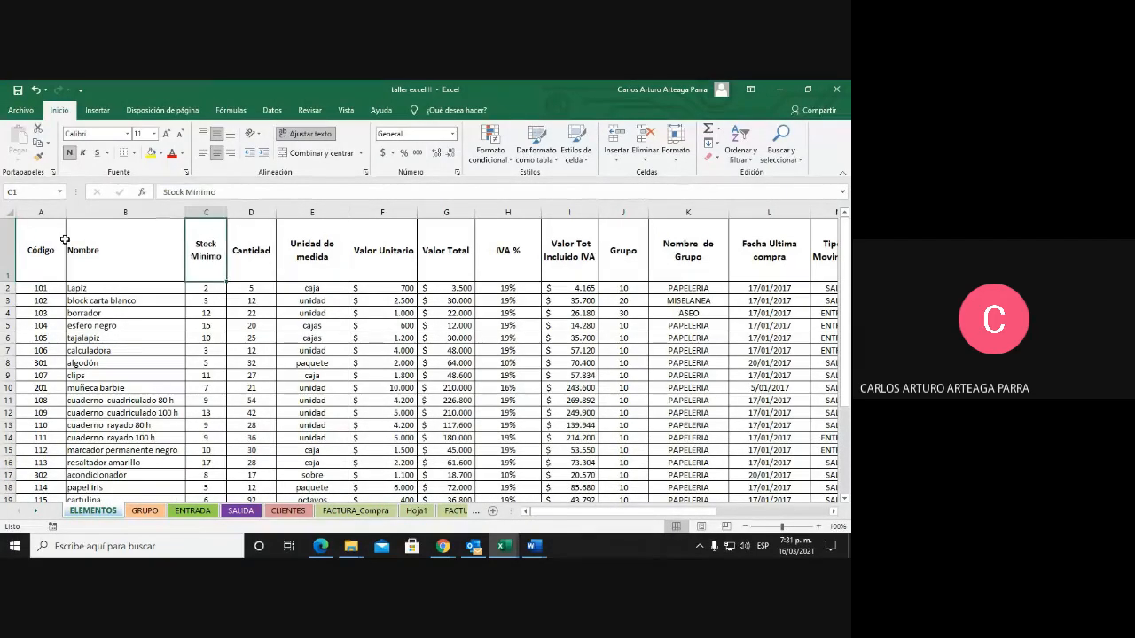
key(Down)
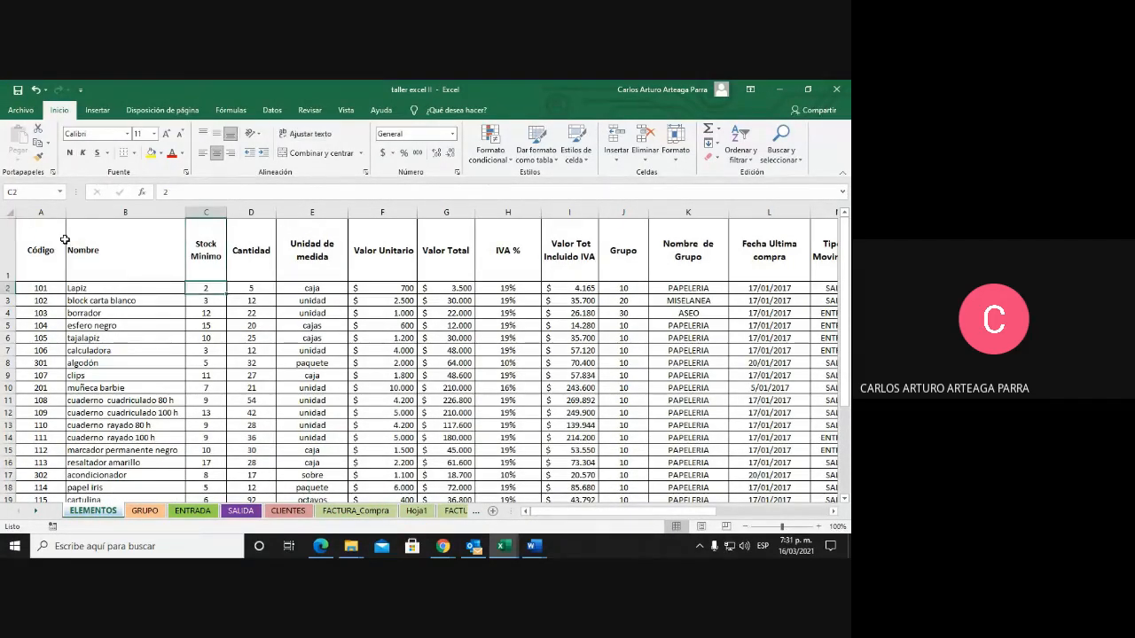
Switch to the Google Meet call in Chrome and admit the person waiting to join
click(448, 543)
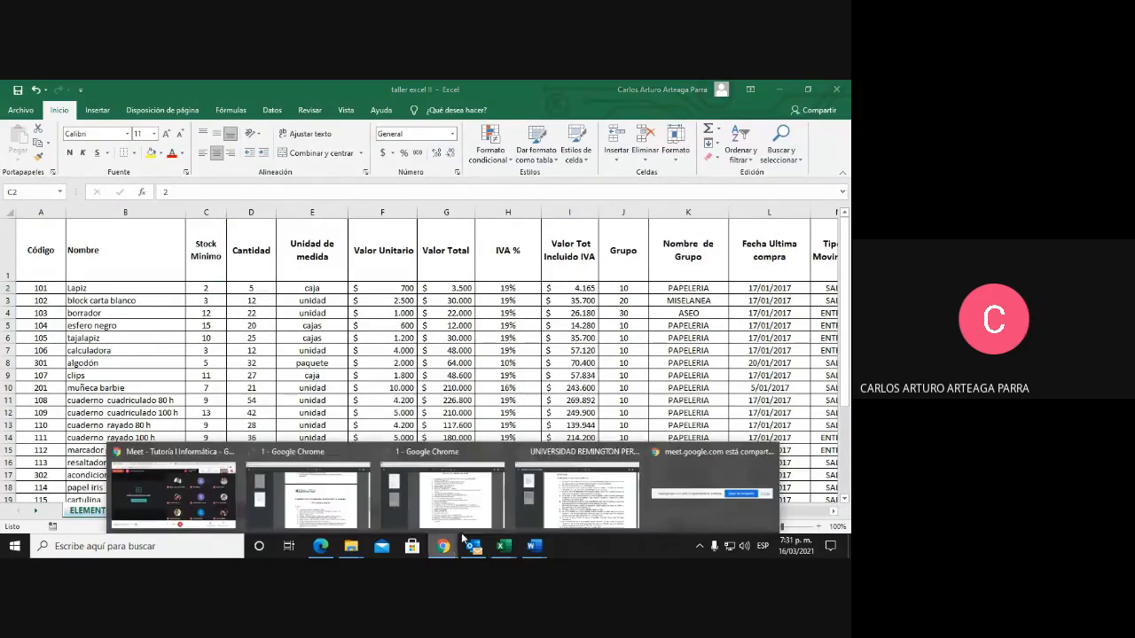
click(597, 492)
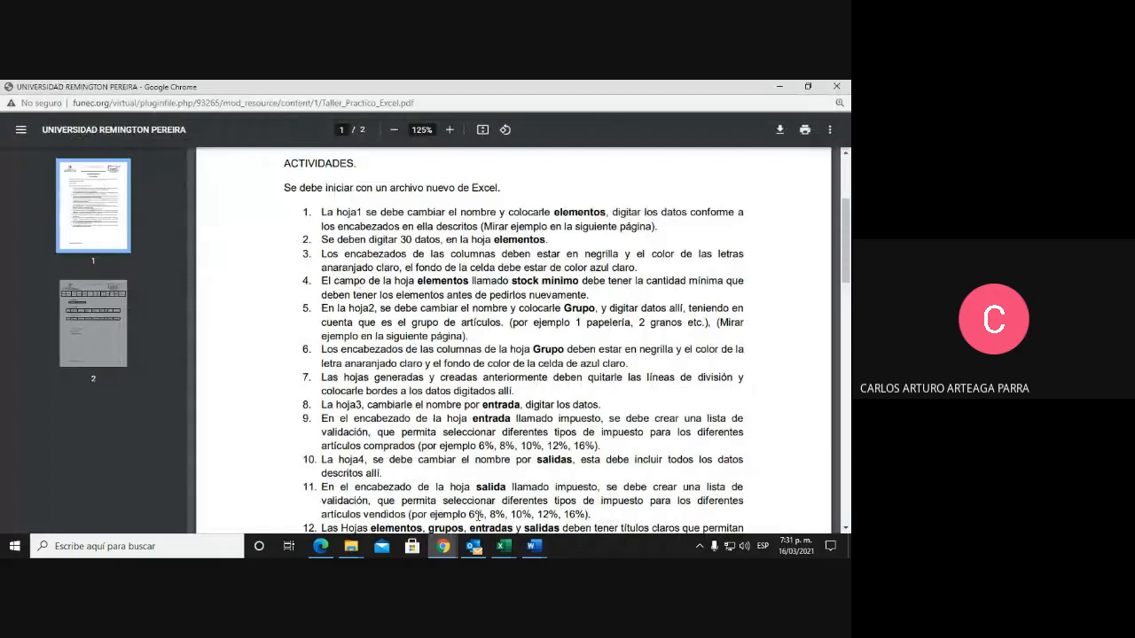
click(443, 546)
click(195, 493)
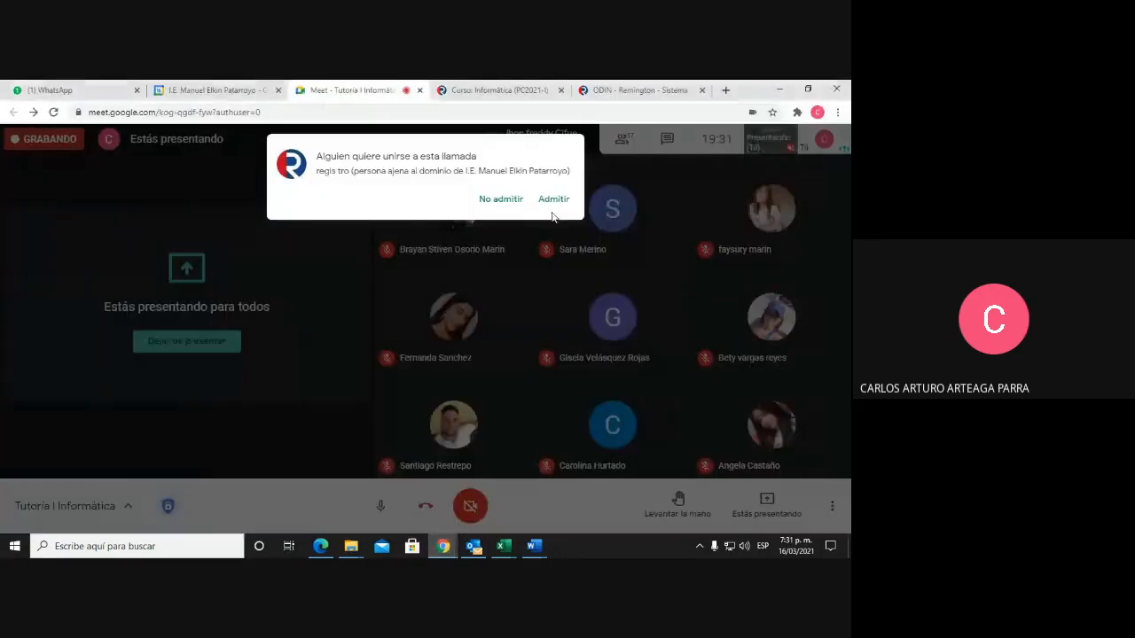
click(547, 202)
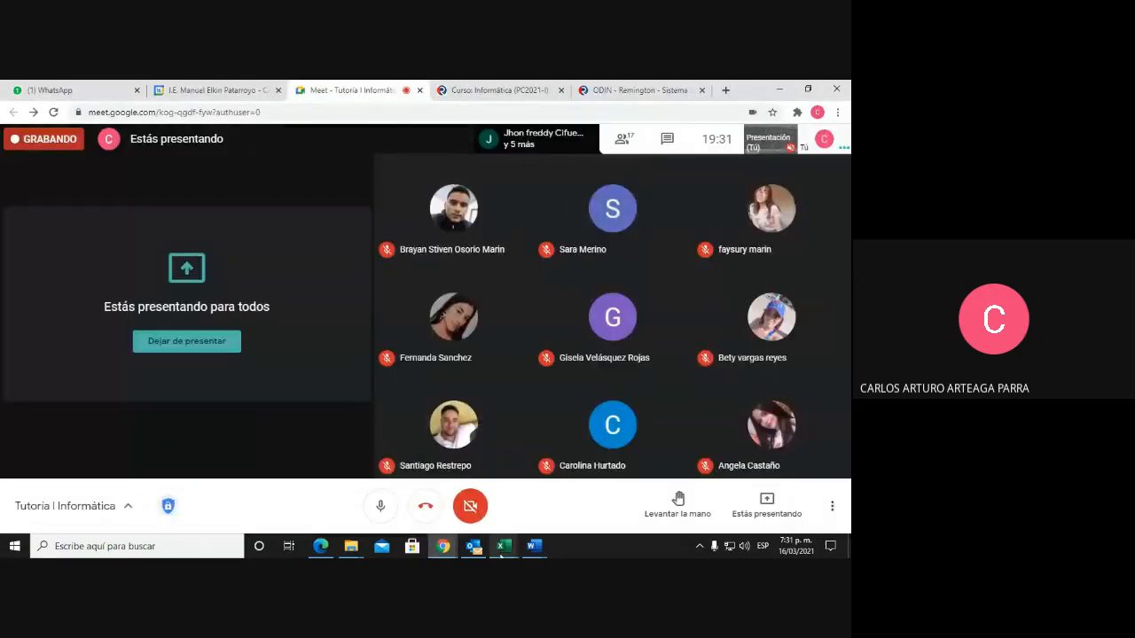
Reread the stock mínimo instruction in the workshop PDF and compare it with the Stock Minimo values on Excel's ELEMENTOS sheet
mouse_move(452, 552)
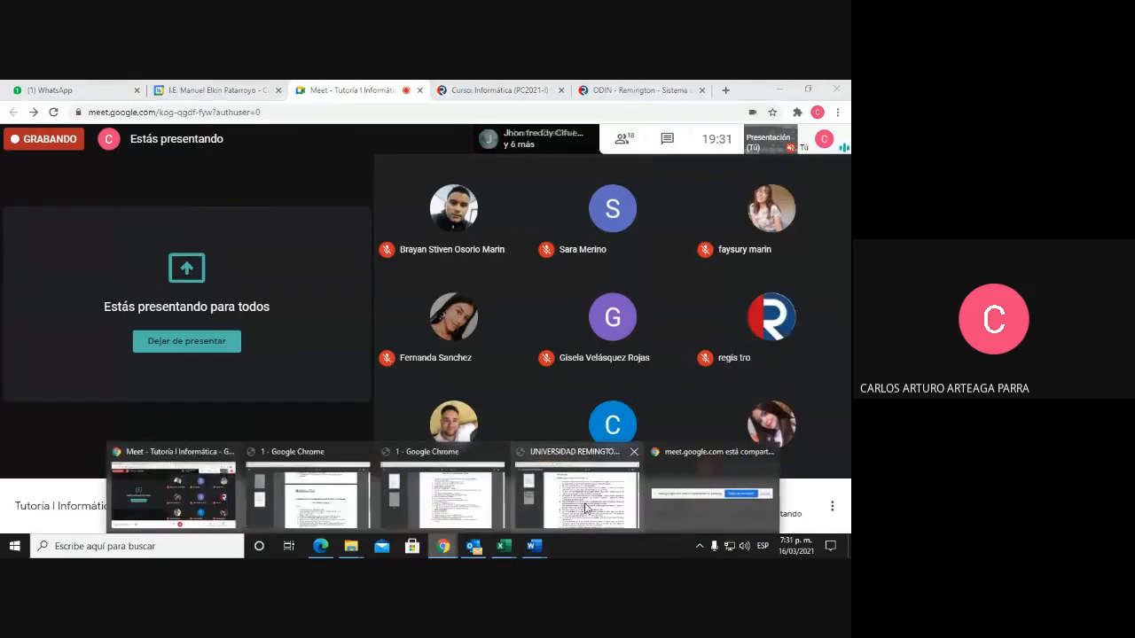
click(585, 508)
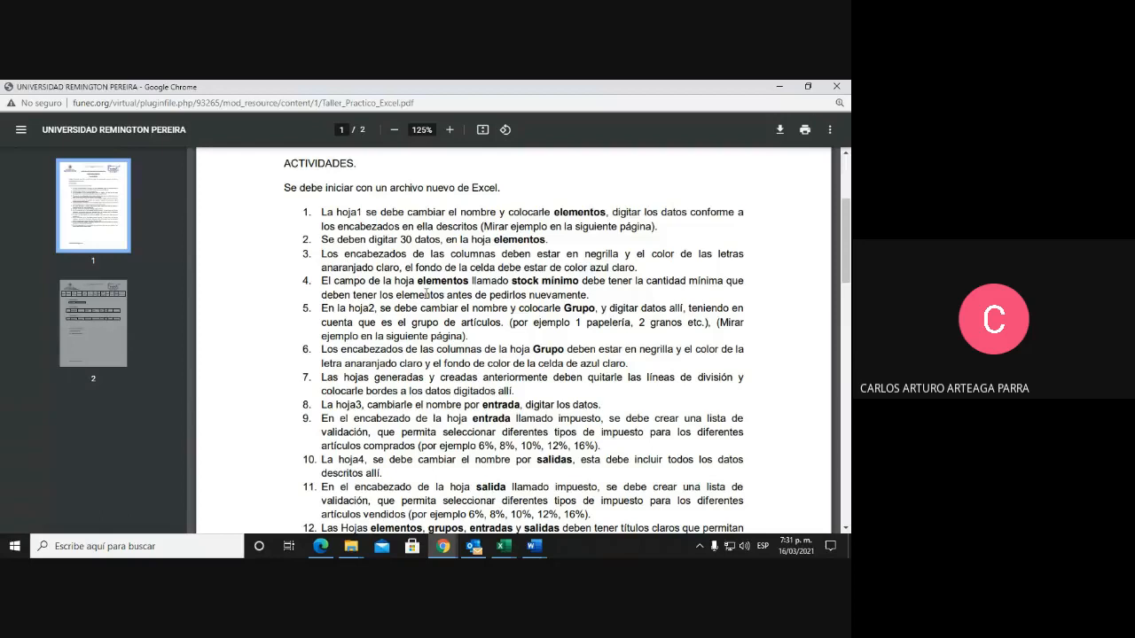
click(502, 548)
click(568, 483)
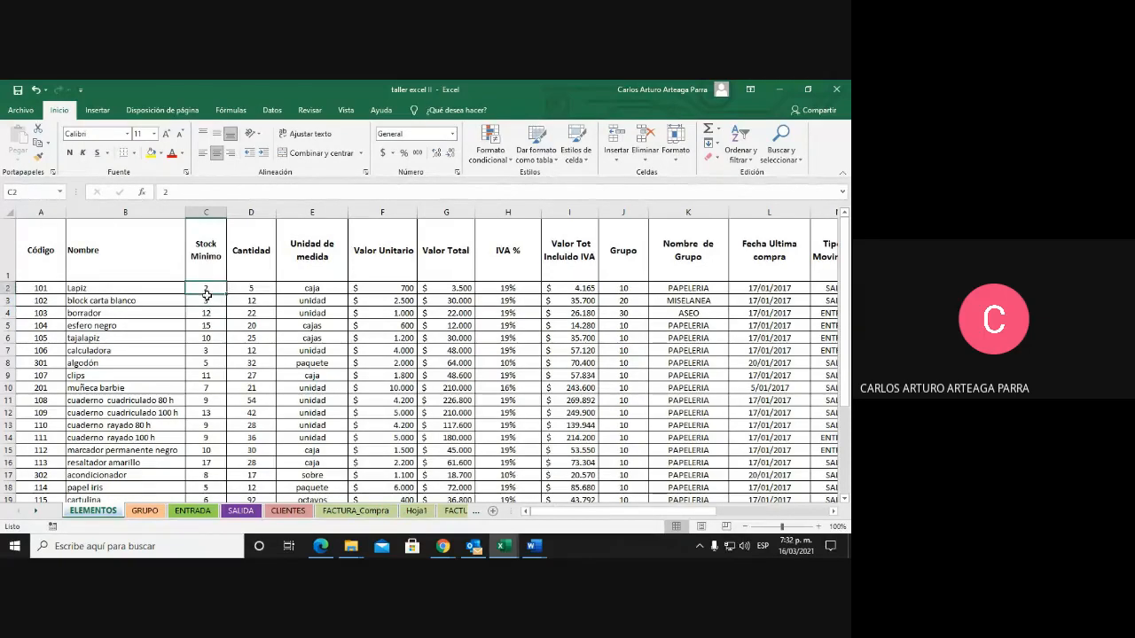
drag(206, 292, 206, 489)
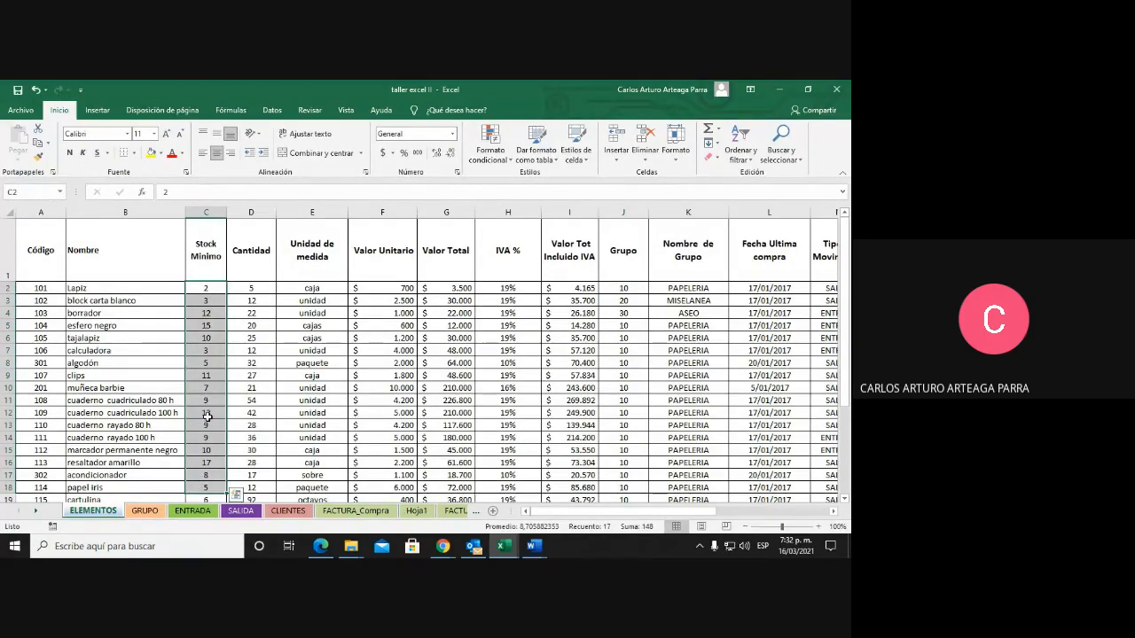
click(205, 376)
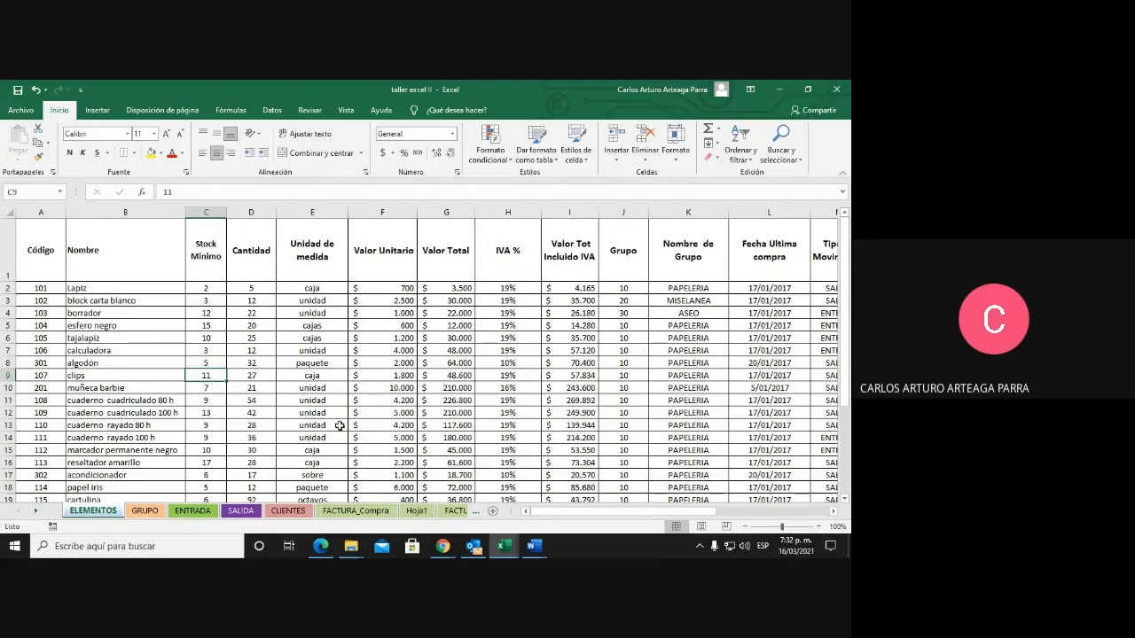
click(208, 287)
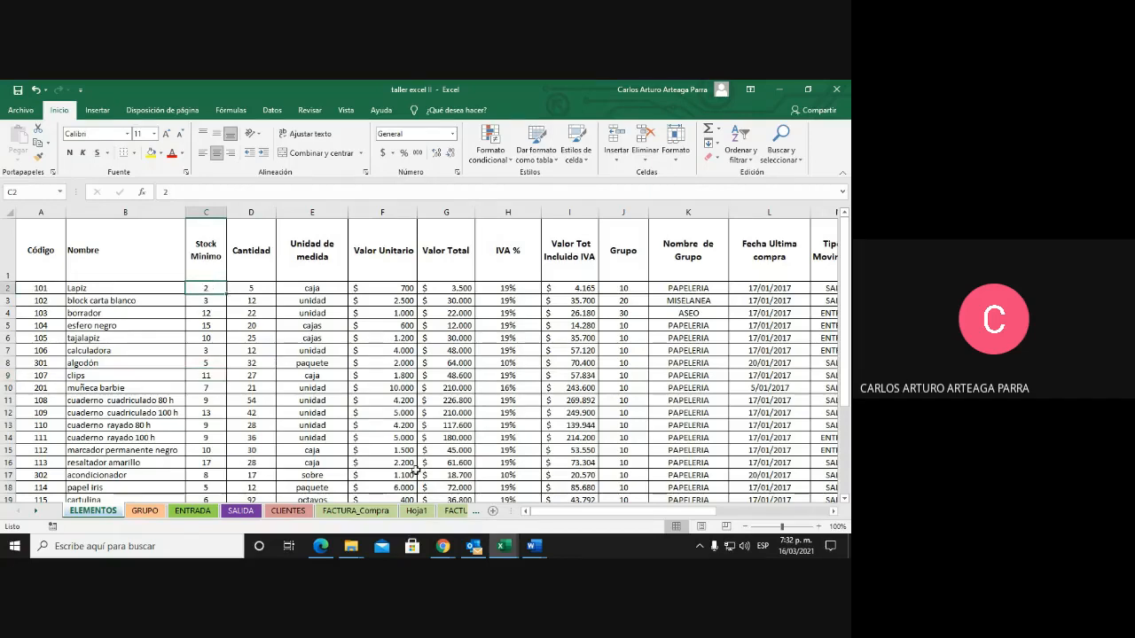
Switch back to the Google Meet call and check the chat for messages, closing it when done
mouse_move(443, 547)
click(139, 505)
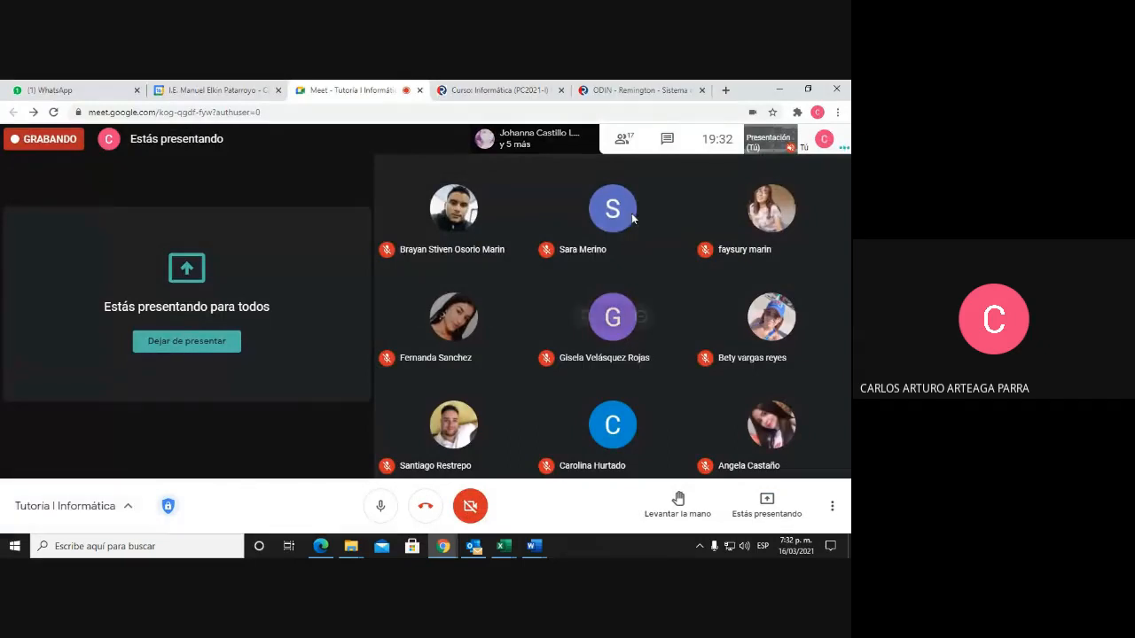
click(669, 145)
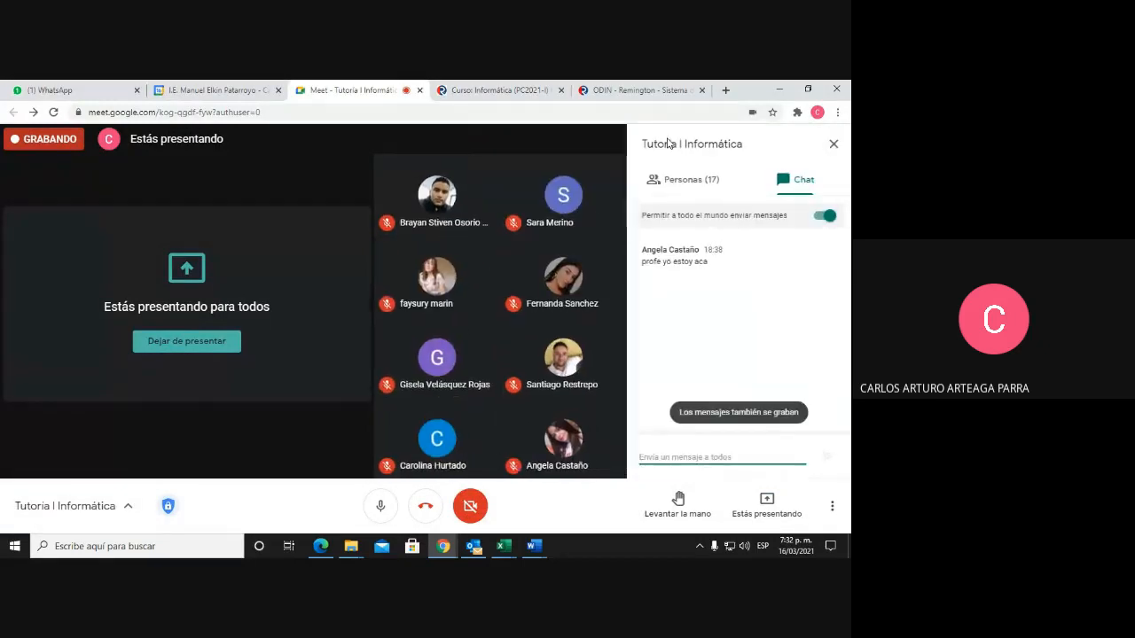
click(834, 144)
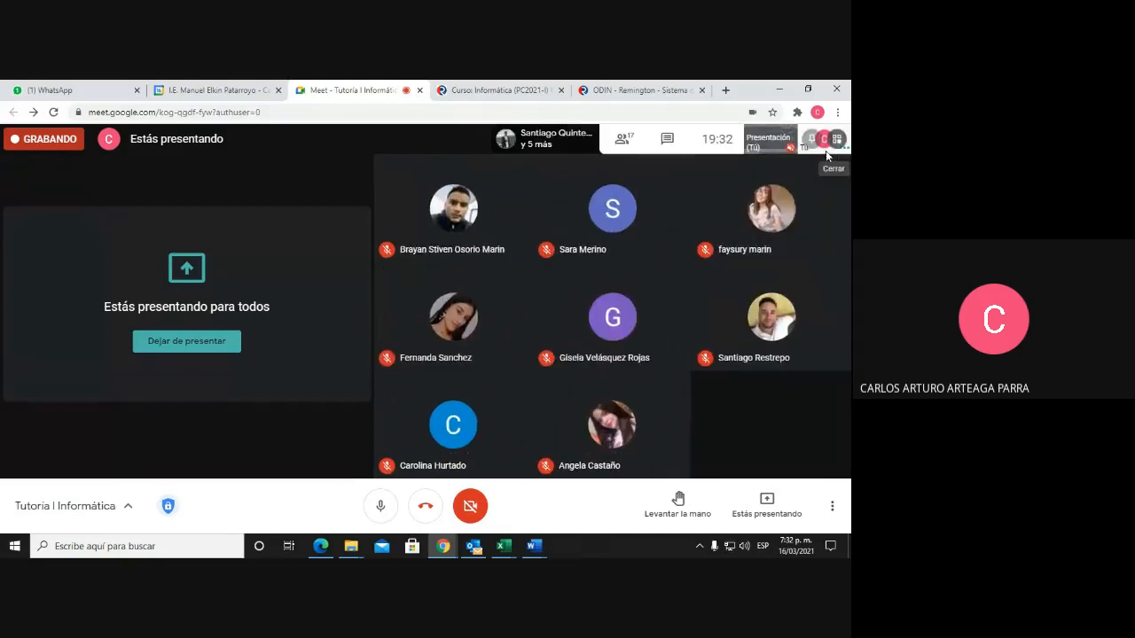
click(667, 142)
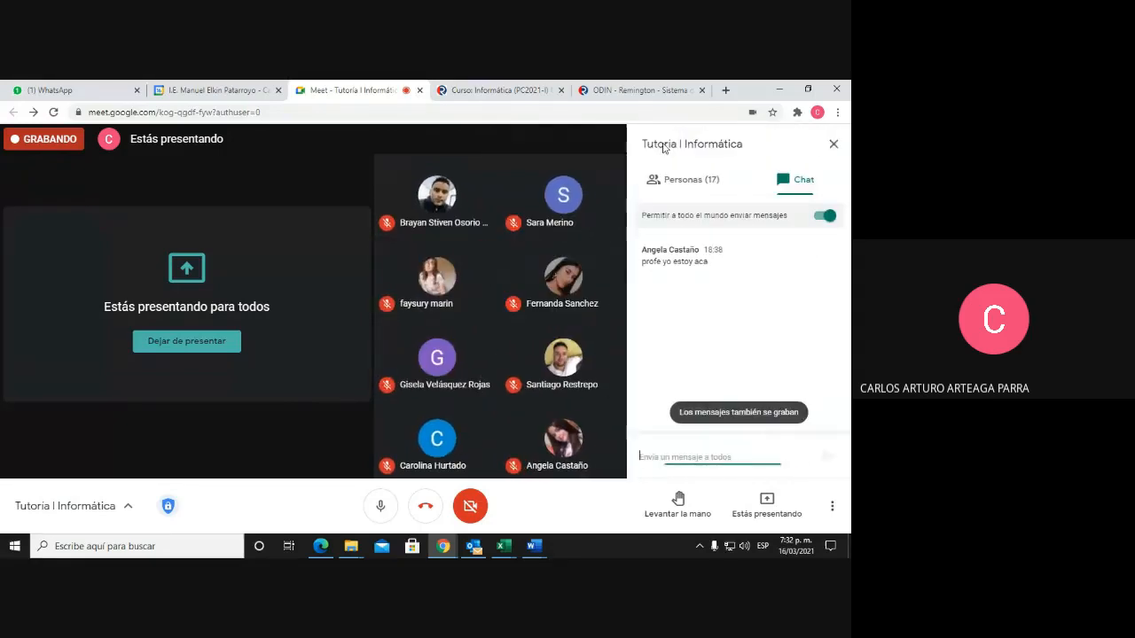
click(833, 145)
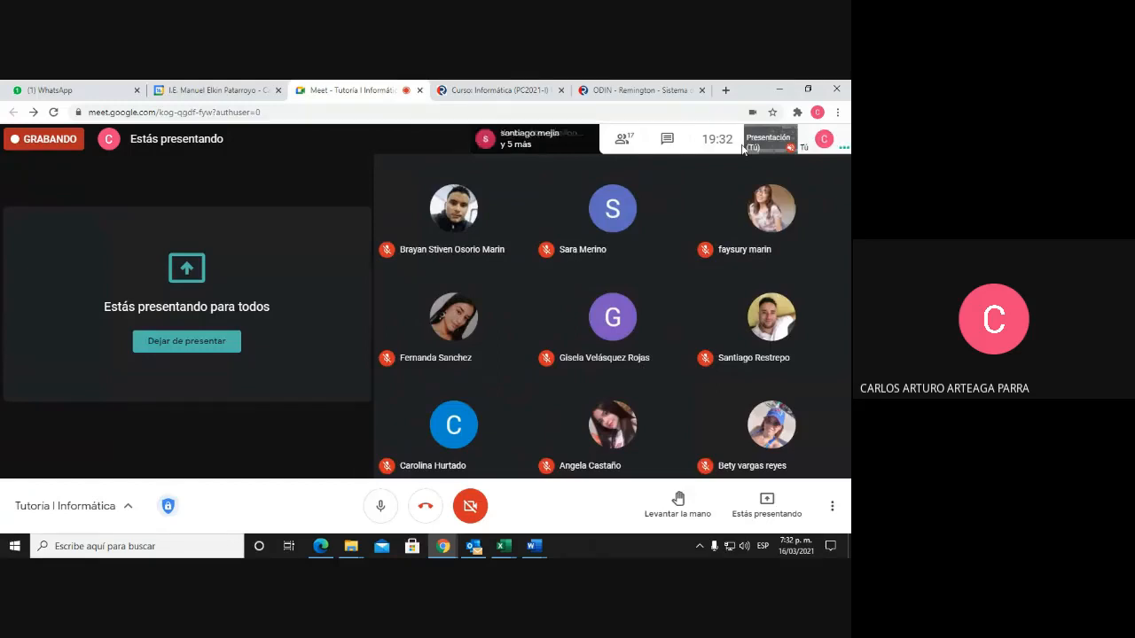
Review the full list of participants in the call and close it when done
click(623, 142)
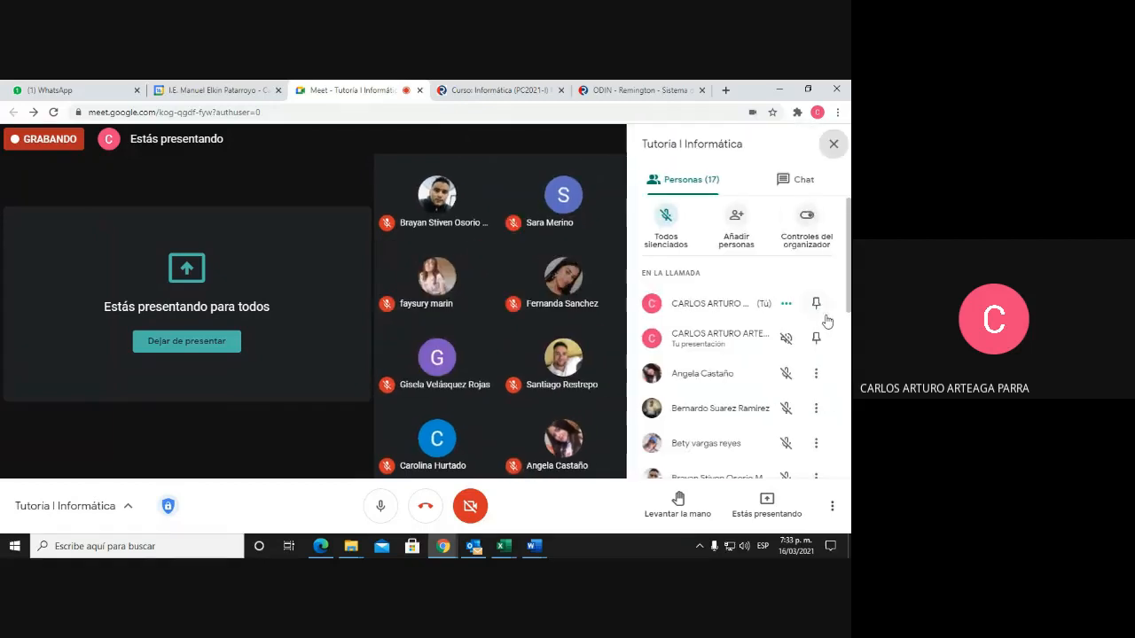
scroll(827, 321, down, 5)
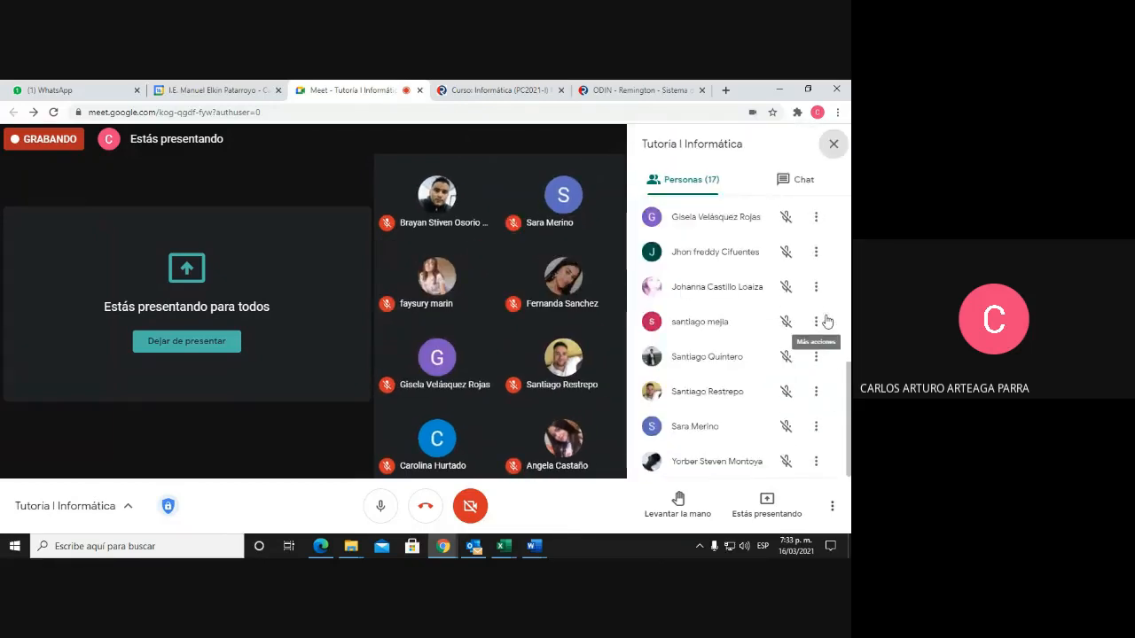
click(833, 144)
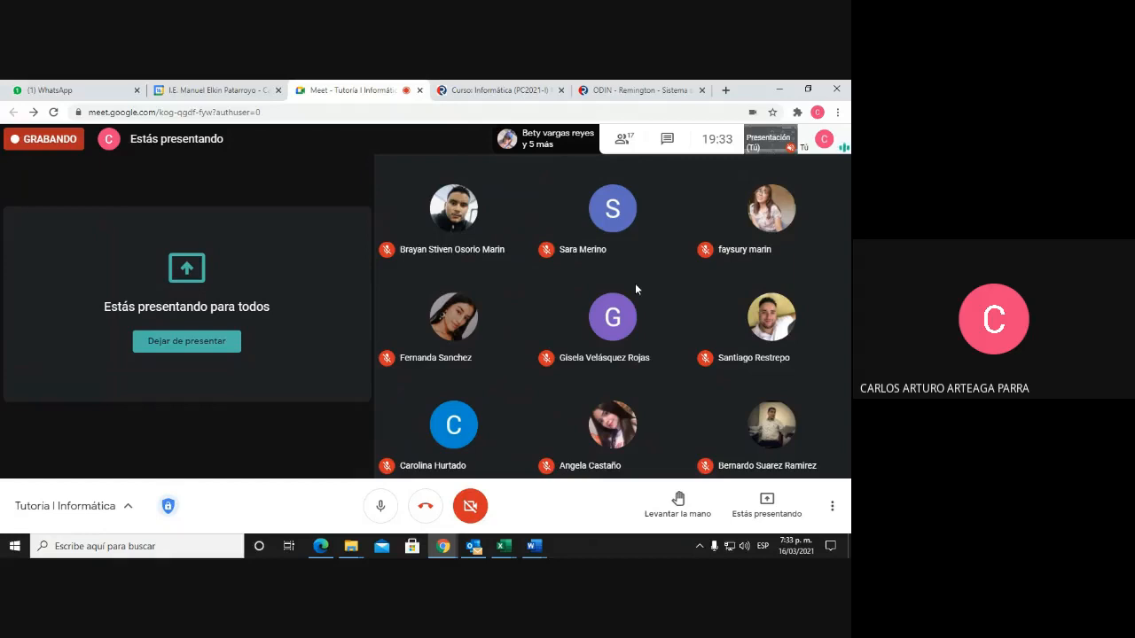
click(622, 139)
scroll(807, 282, down, 3)
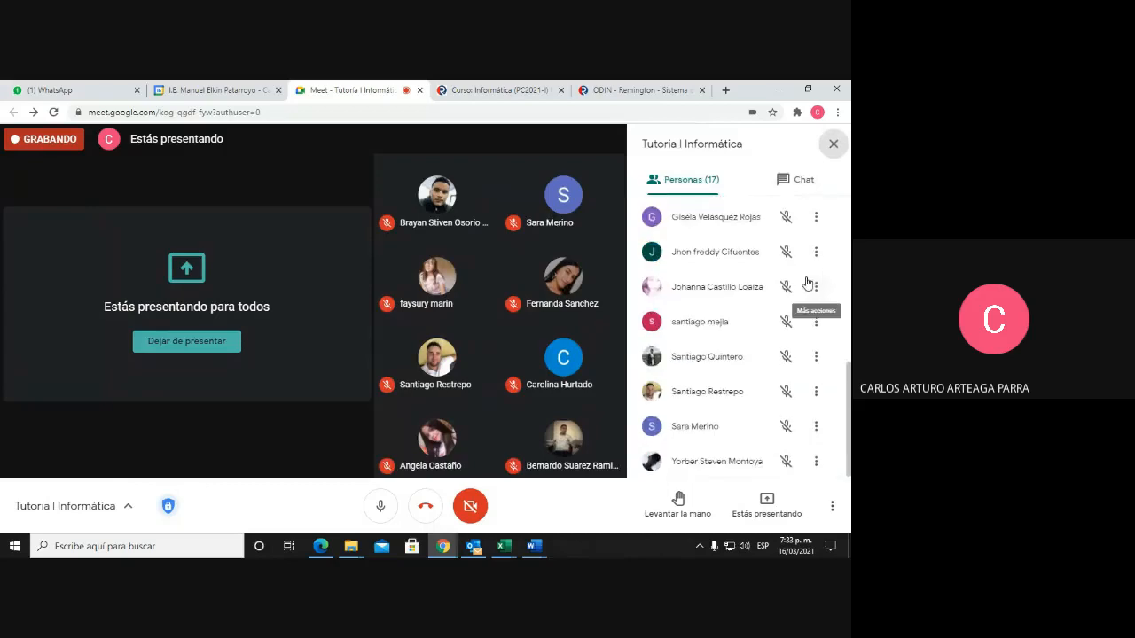
scroll(807, 282, up, 5)
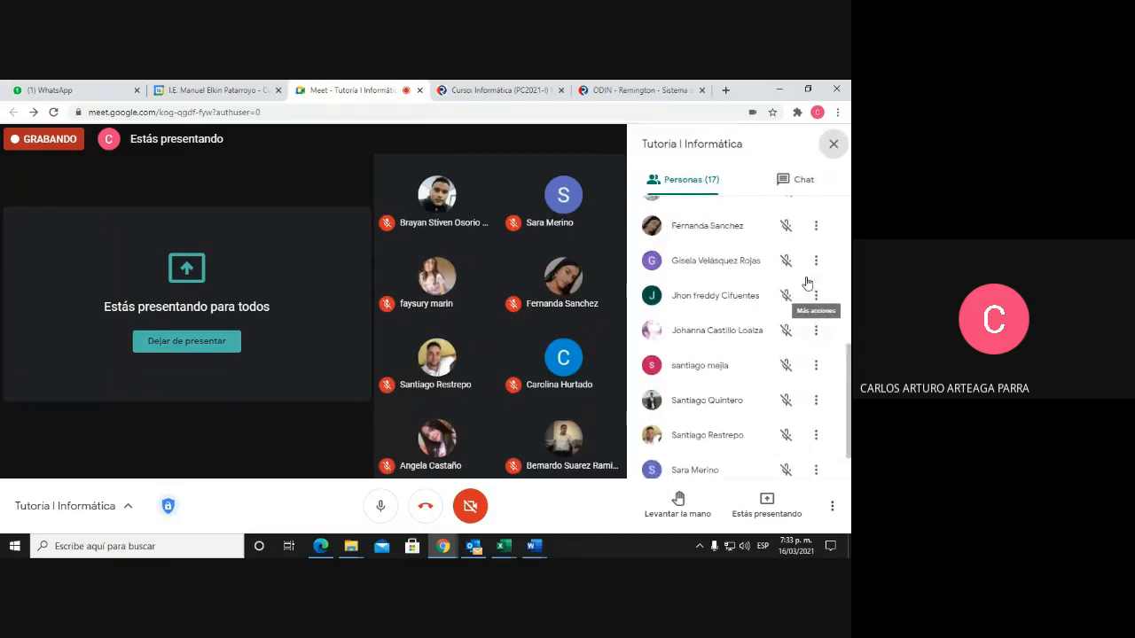
scroll(807, 283, up, 2)
scroll(807, 266, down, 4)
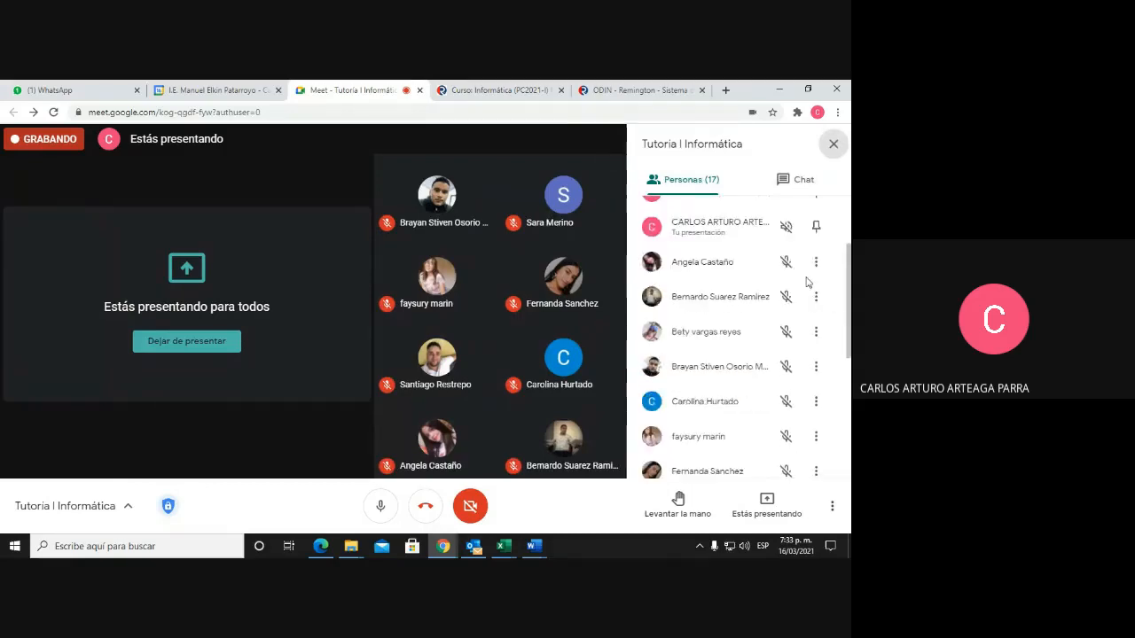
click(833, 145)
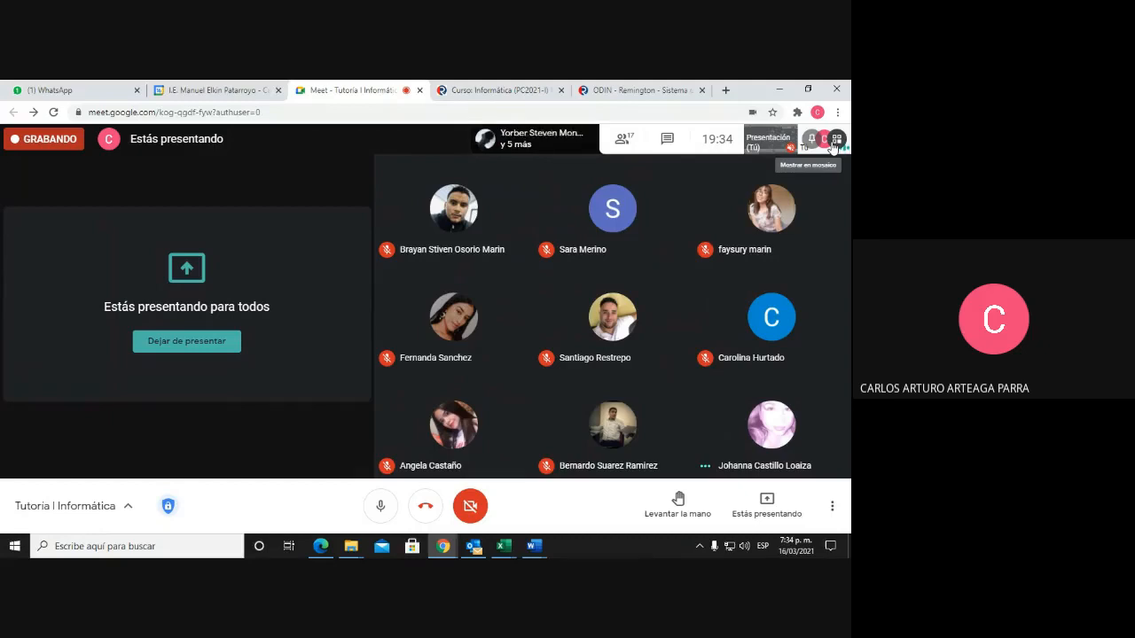
Mute the microphone in the call and turn it back on
click(389, 509)
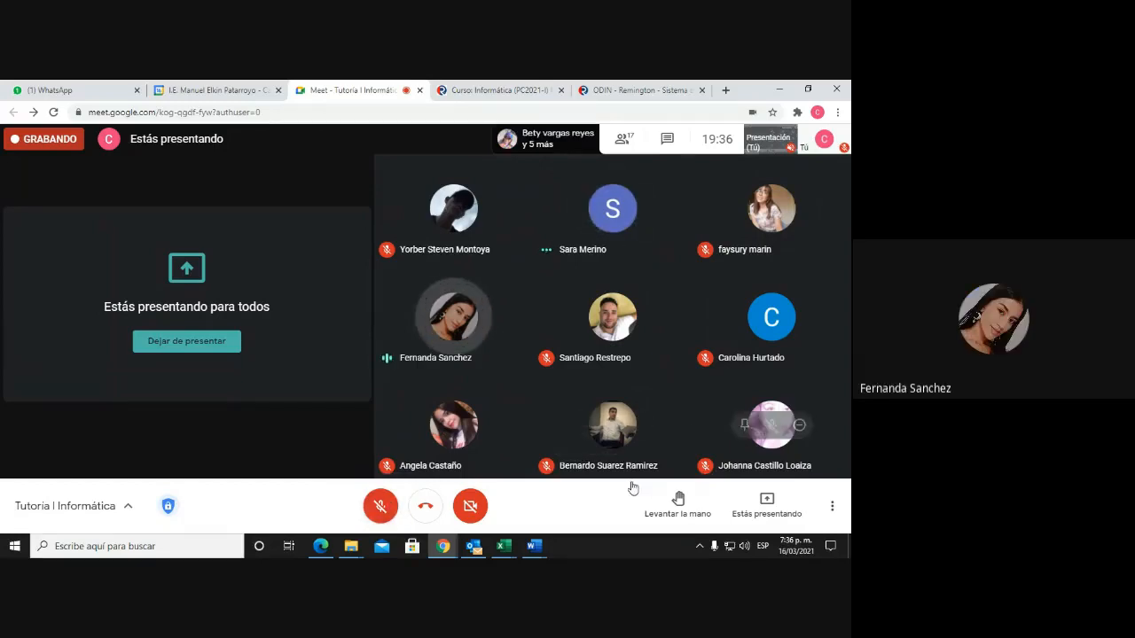
click(379, 508)
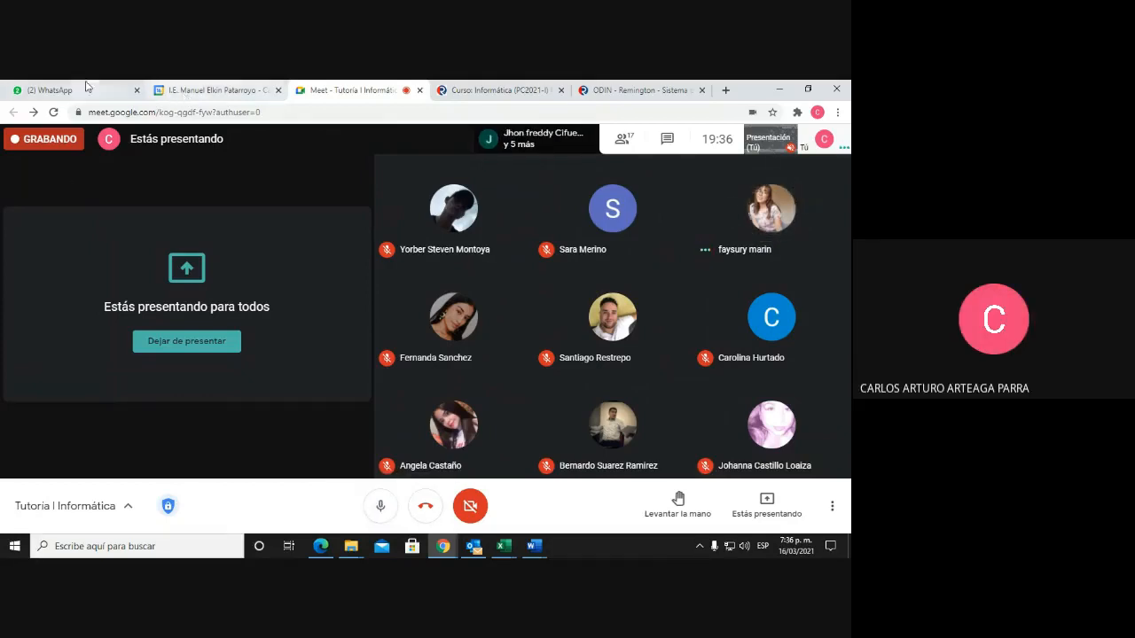
Go to the Informática course page and open the Subir Taller Practico de excel assignment
click(477, 91)
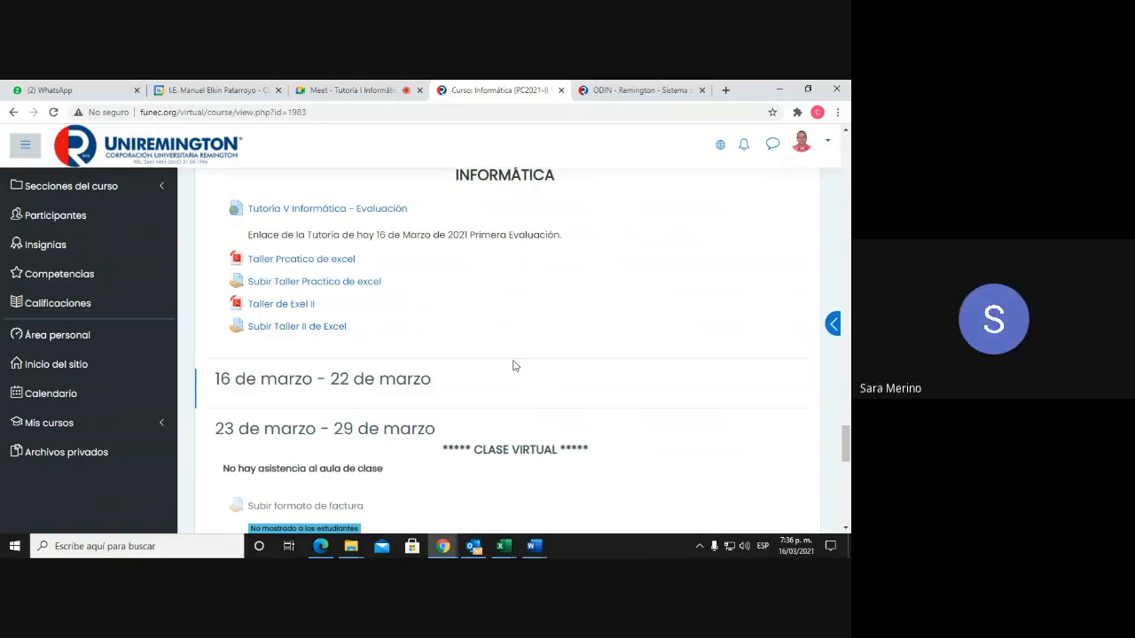
click(363, 289)
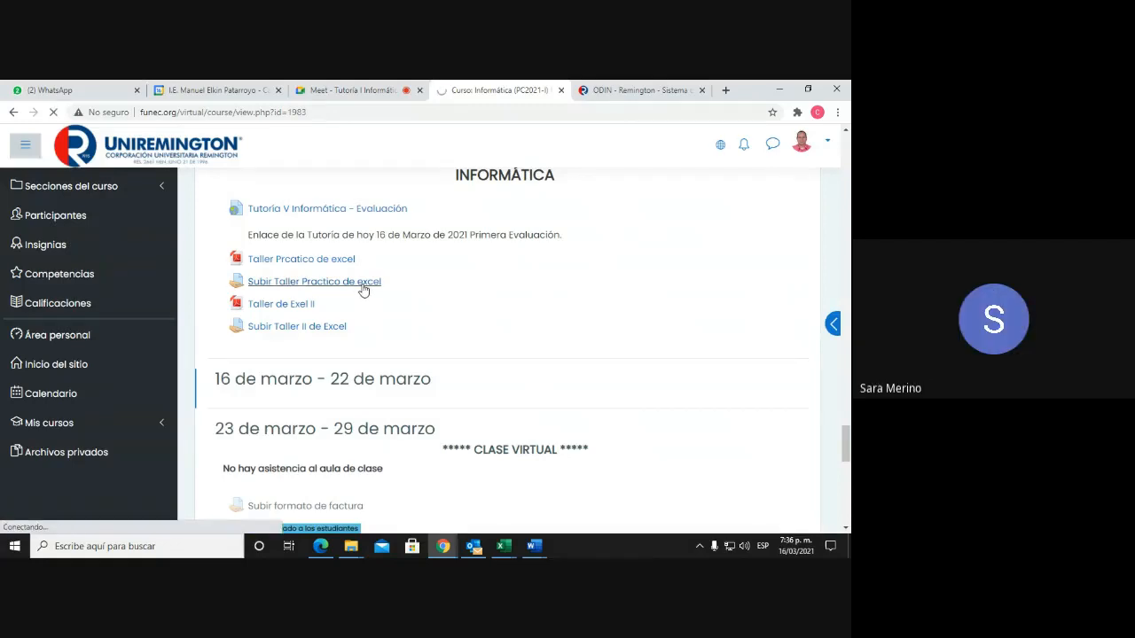
Review the assignment's grading summary, including its due date, and go back to the Informática course page
scroll(363, 289, down, 3)
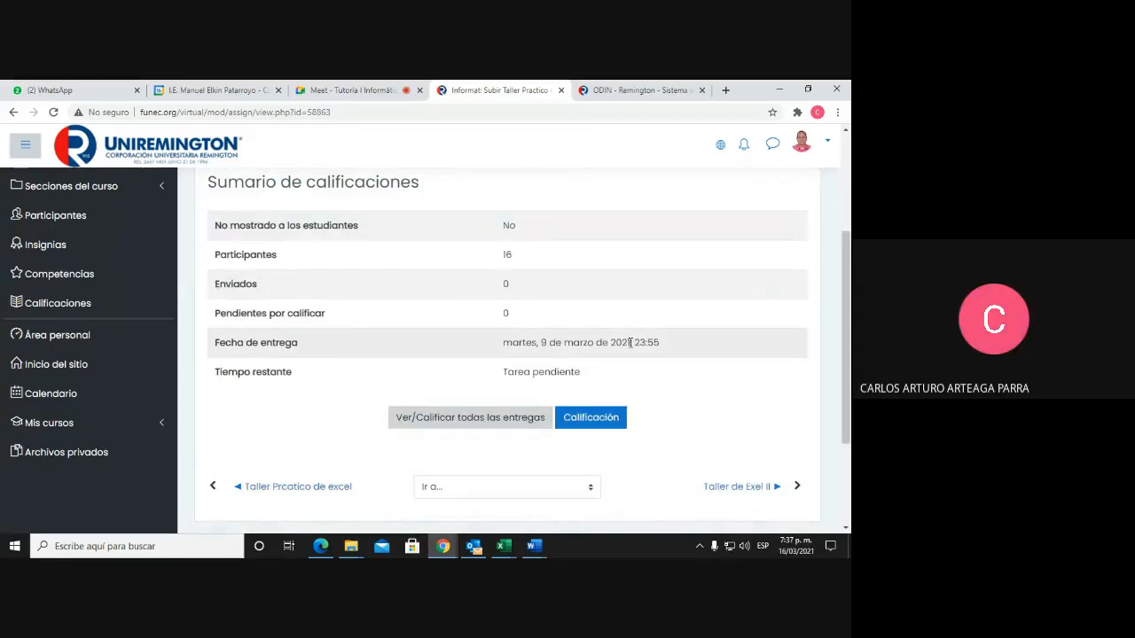
click(14, 113)
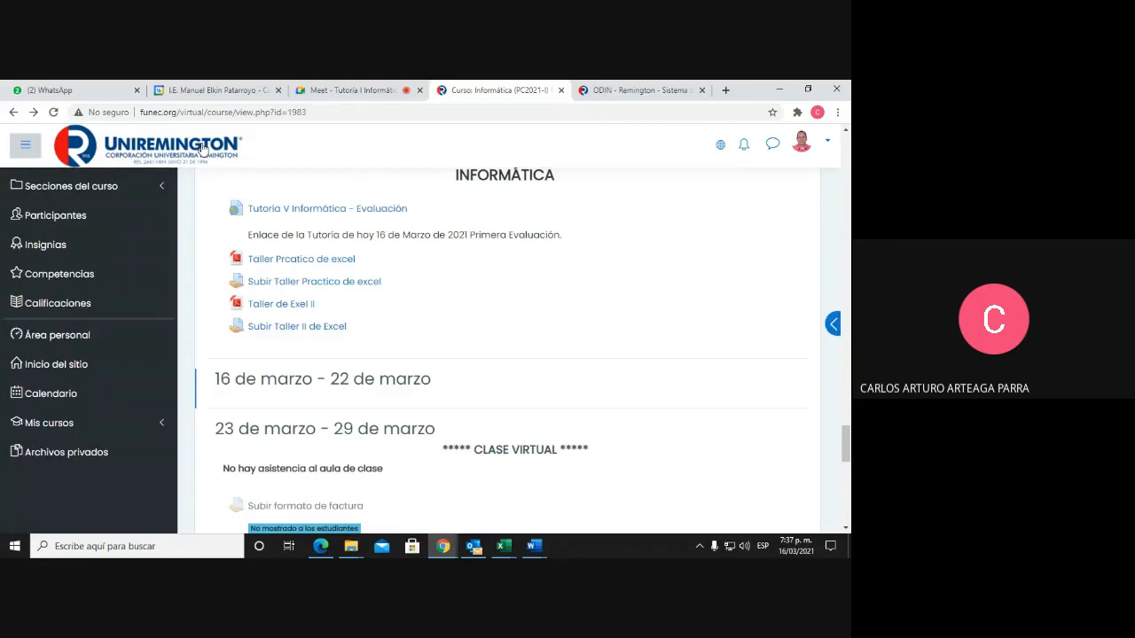
Return to the Google Meet call briefly, and bring up the Taller_Practico_Excel.pdf instructions window
click(382, 92)
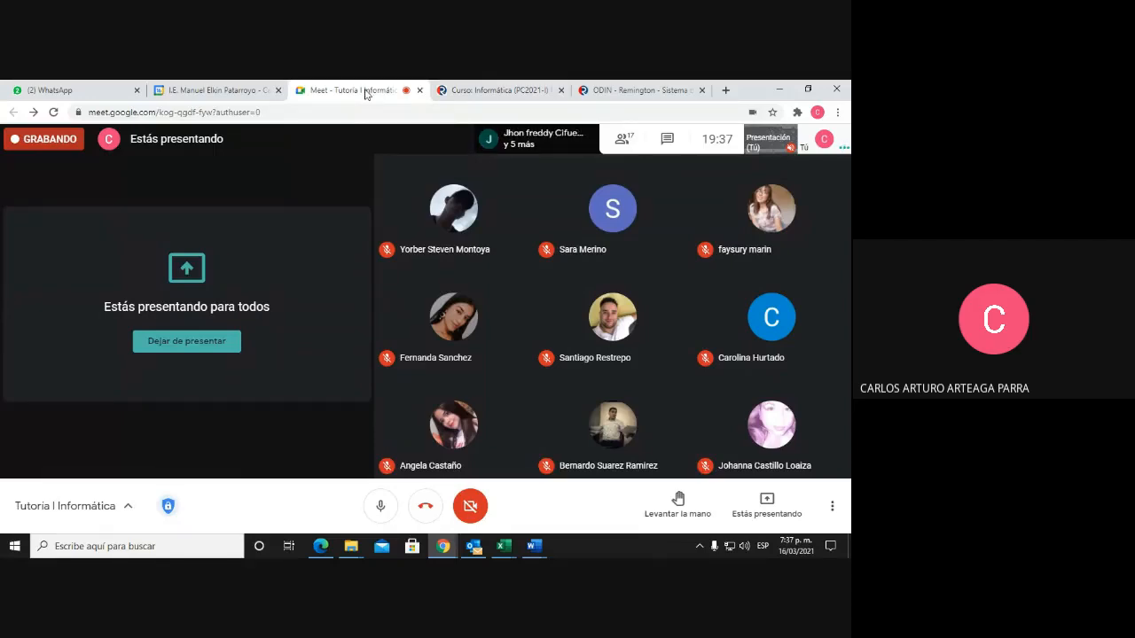
click(452, 544)
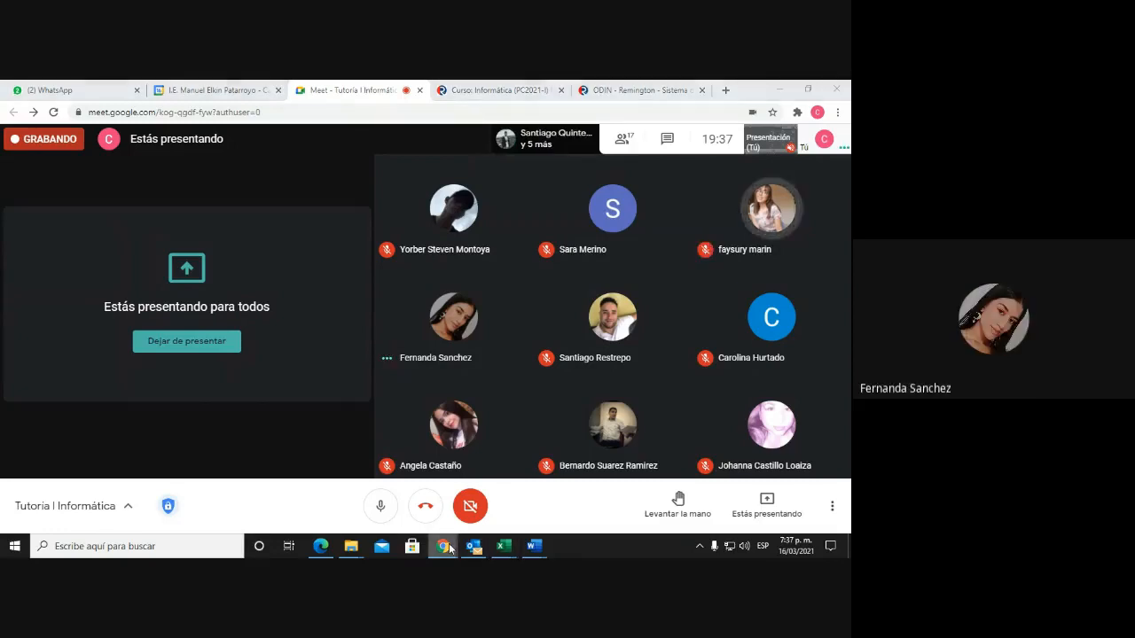
click(570, 519)
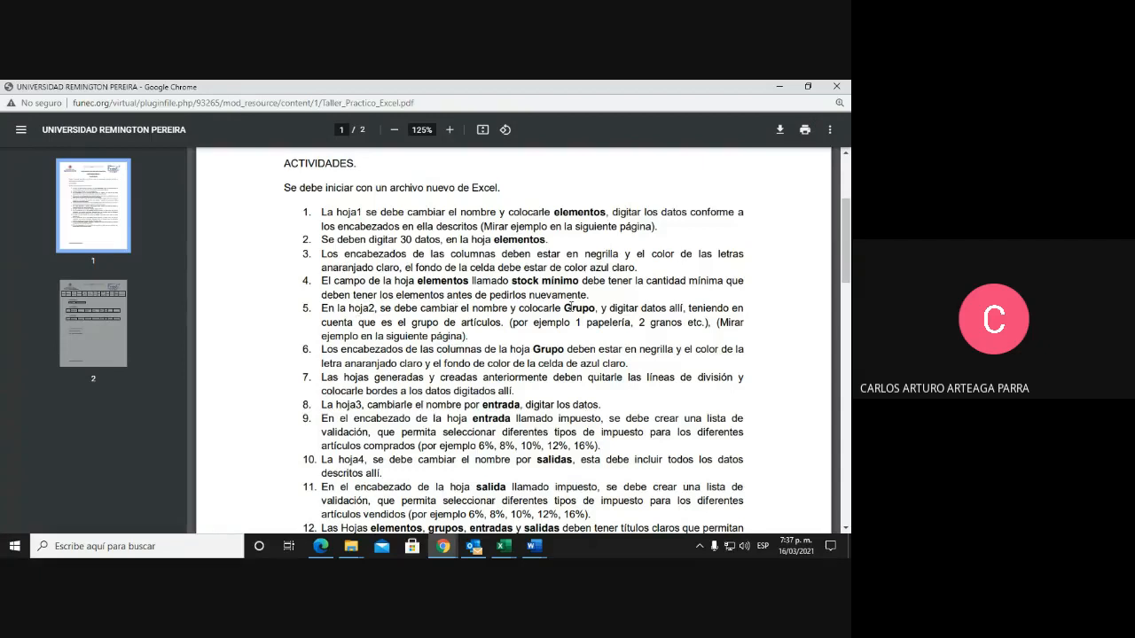
Switch to the taller excel II workbook in Excel and display its ELEMENTOS sheet
click(503, 546)
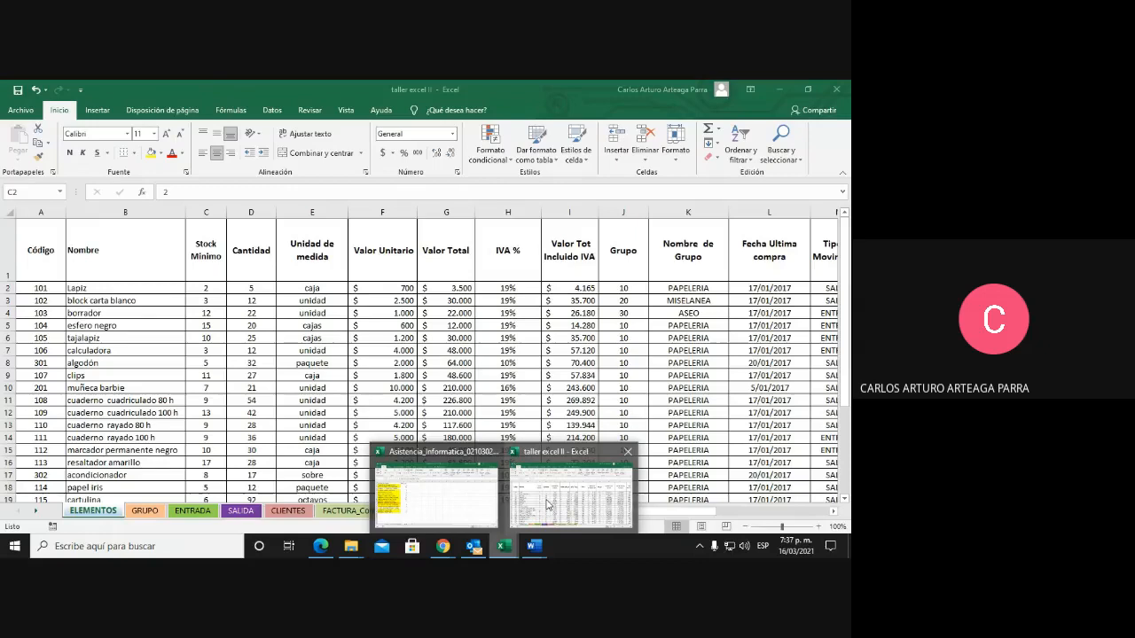
click(547, 506)
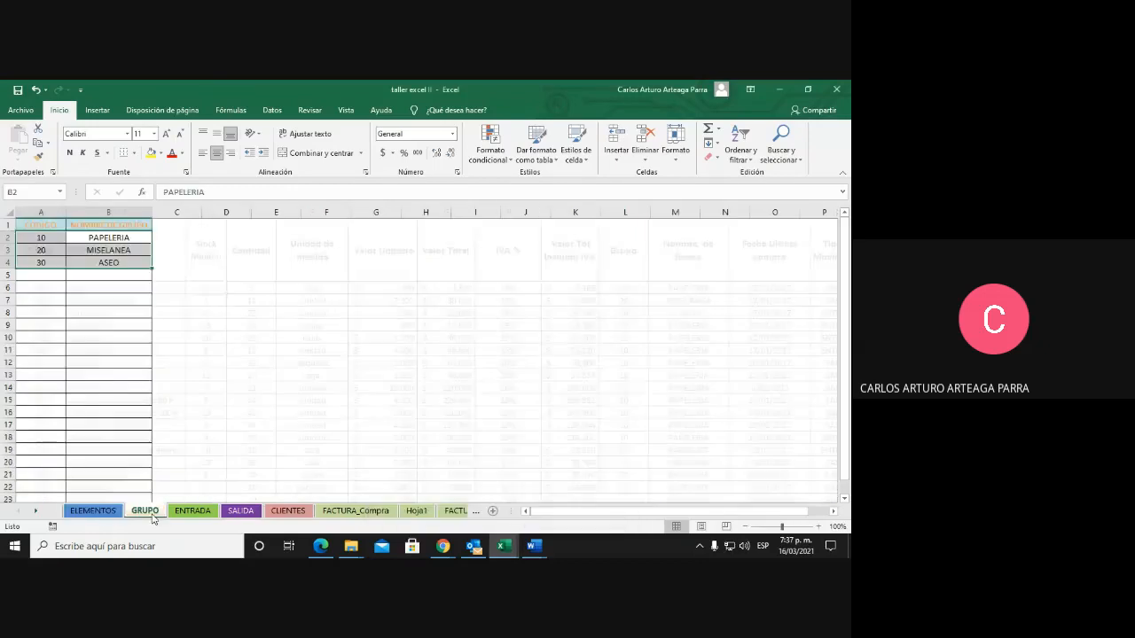
click(81, 511)
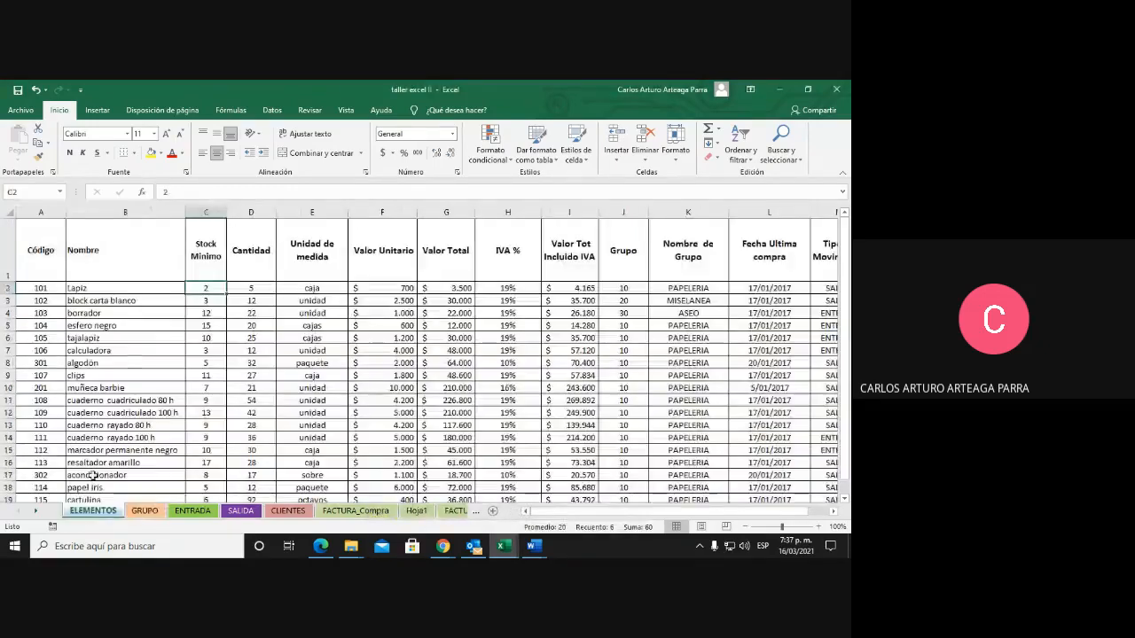
Highlight all the product codes in A2:A31 of the ELEMENTOS sheet, and return to the first code
click(45, 299)
drag(51, 291, 49, 497)
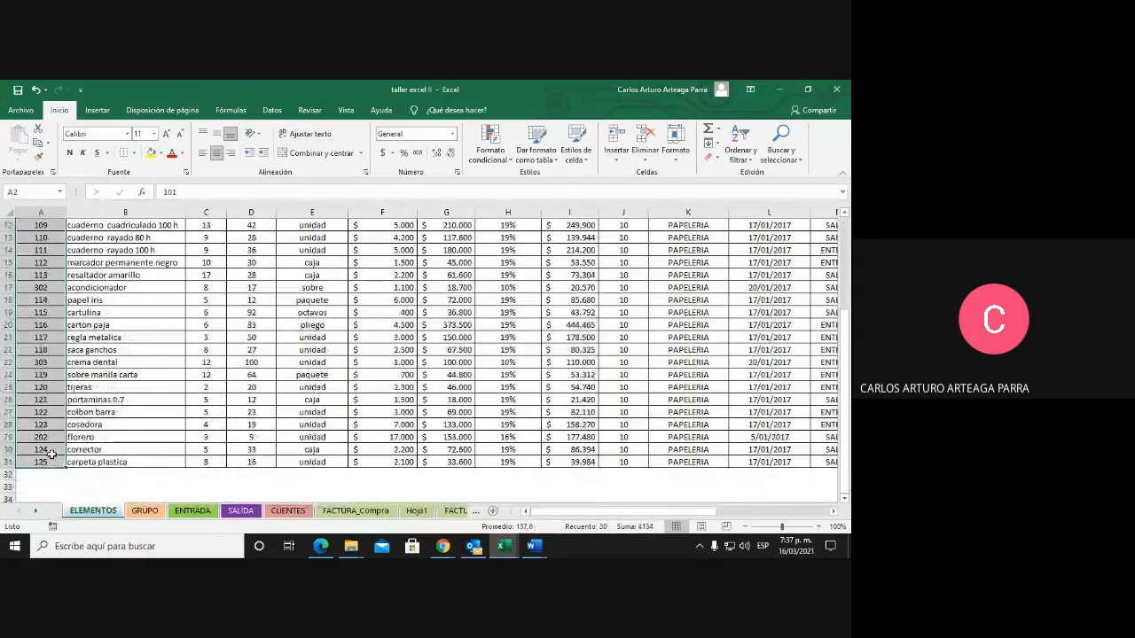
scroll(52, 454, up, 4)
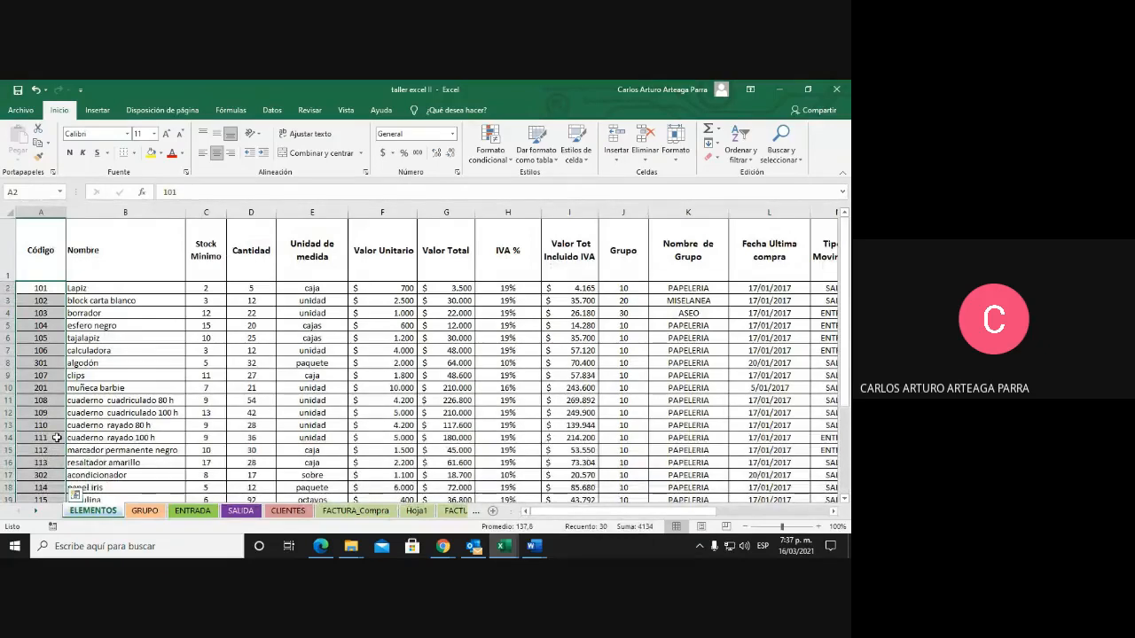
click(29, 293)
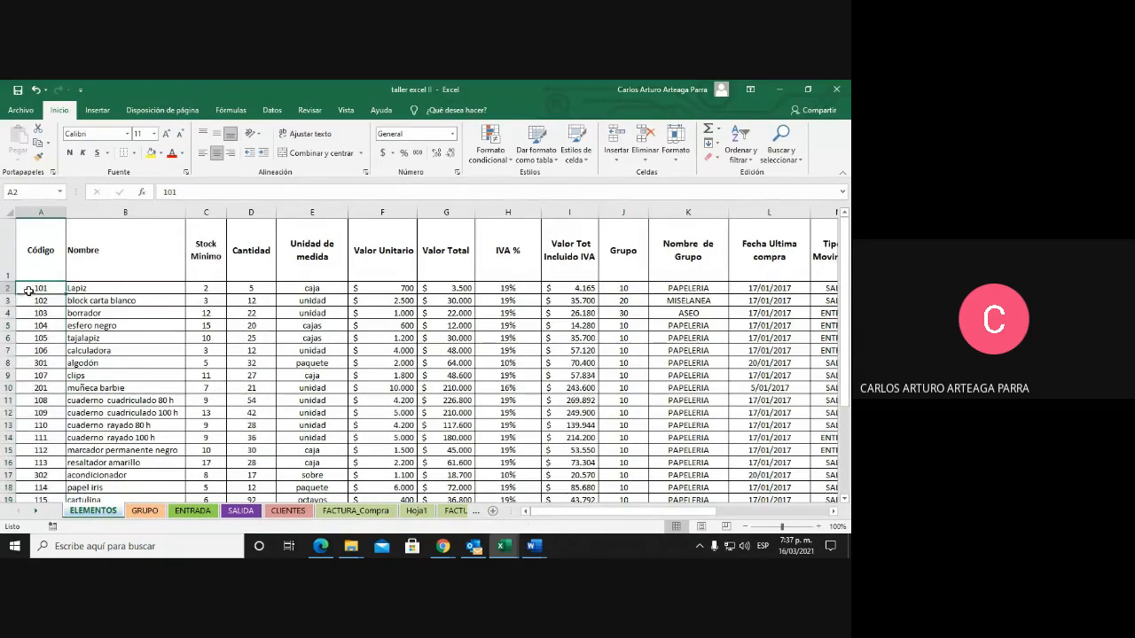
Walk through the Lapiz row from Nombre across Stock Minimo and Cantidad to Unidad de medida, and return to Nombre
click(93, 288)
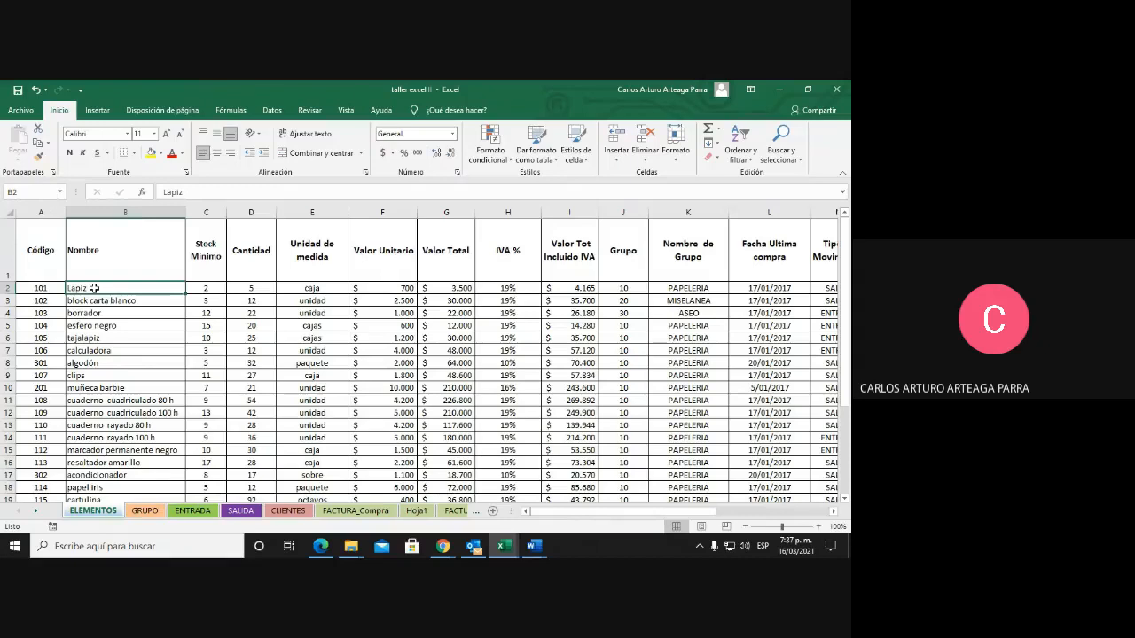
key(Right)
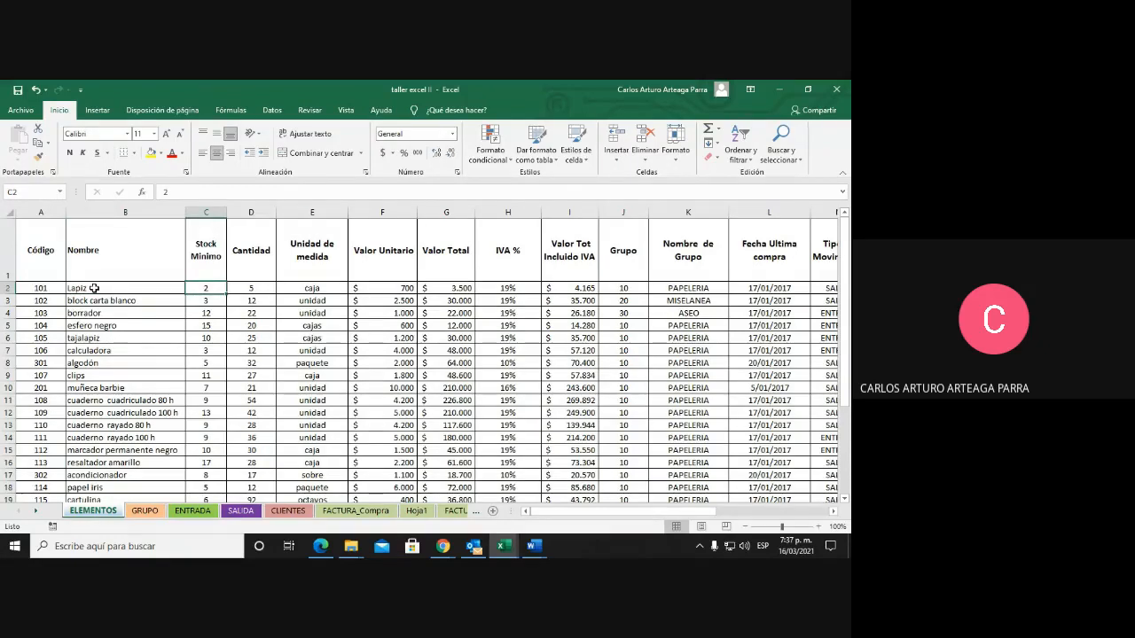
key(Right)
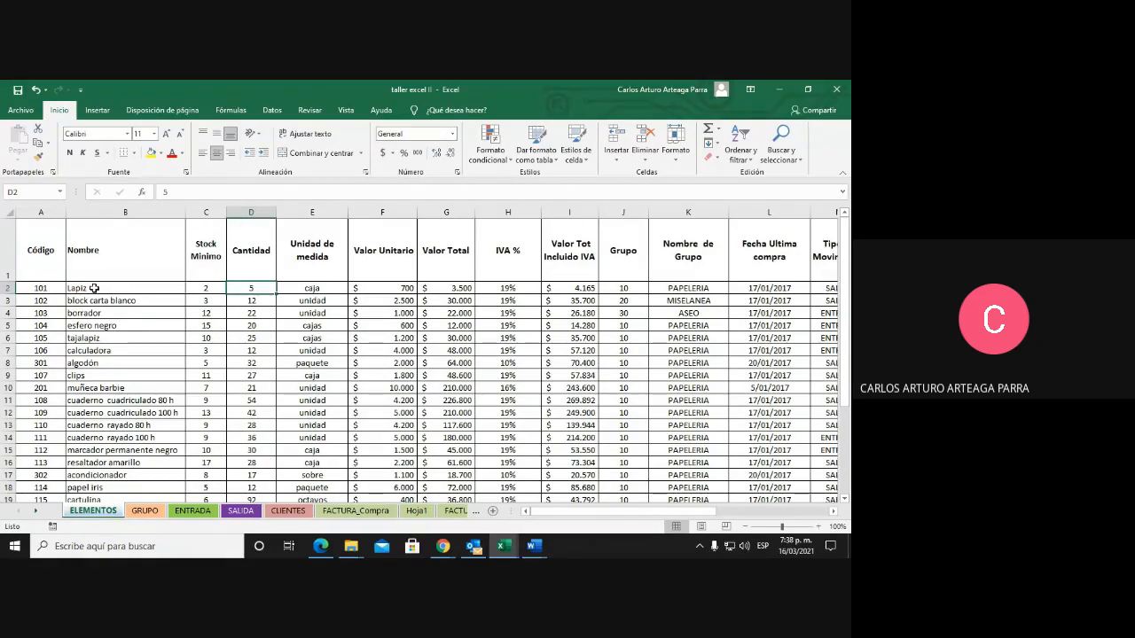
key(Right)
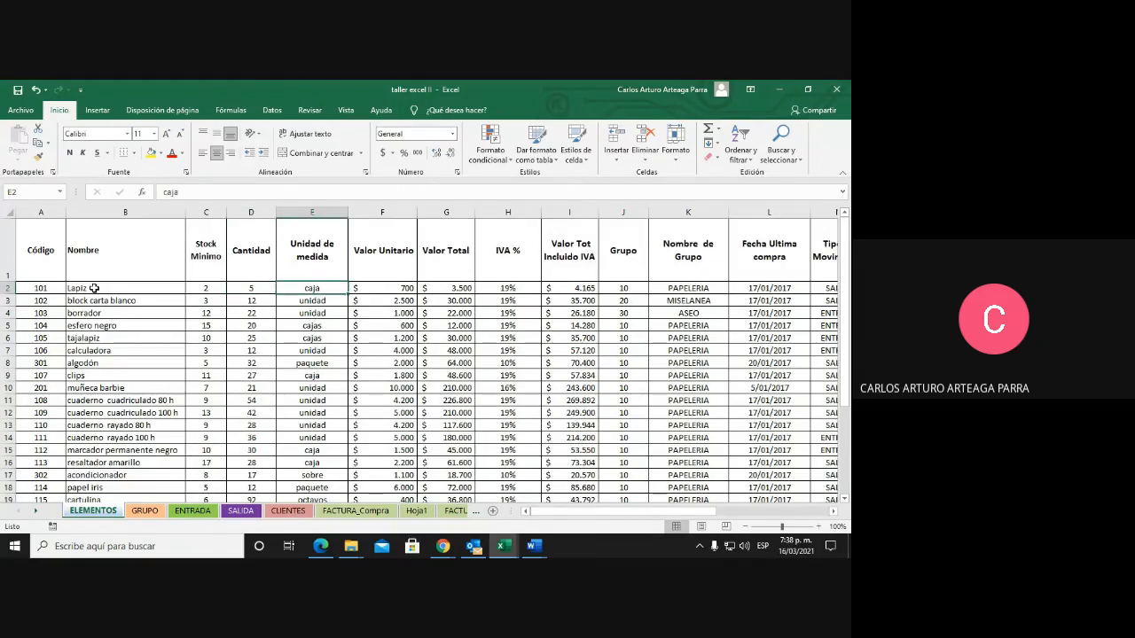
key(Left)
key(Left)
key(Left)
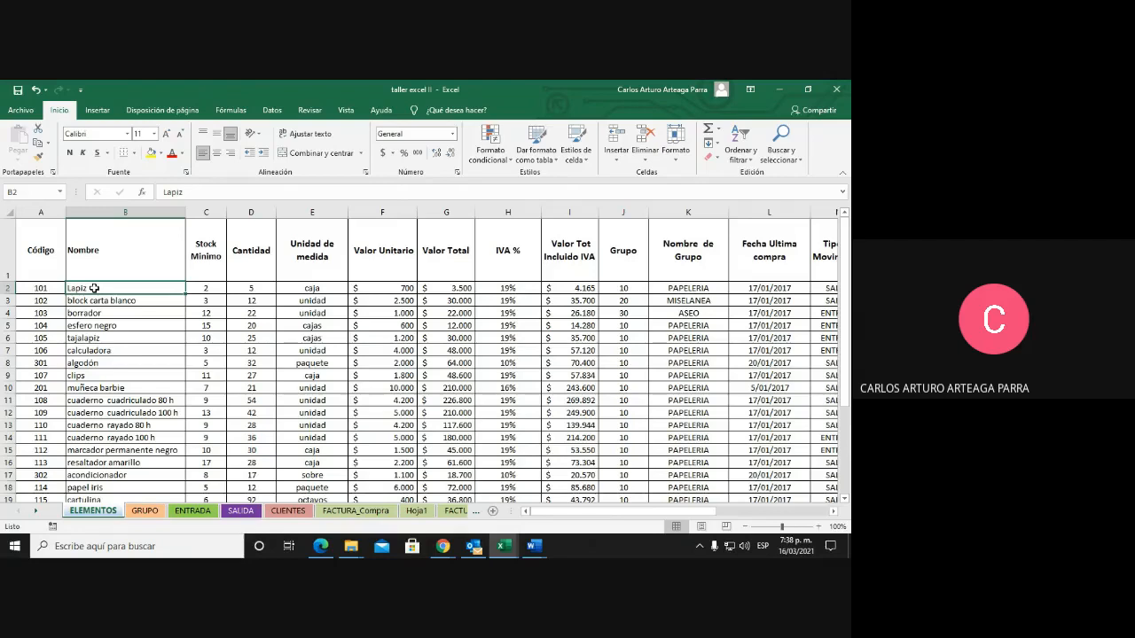
Examine the Unidad de medida entries for the first five products, ending back on the Lapiz row
key(Right)
key(Right)
key(Right)
key(Down)
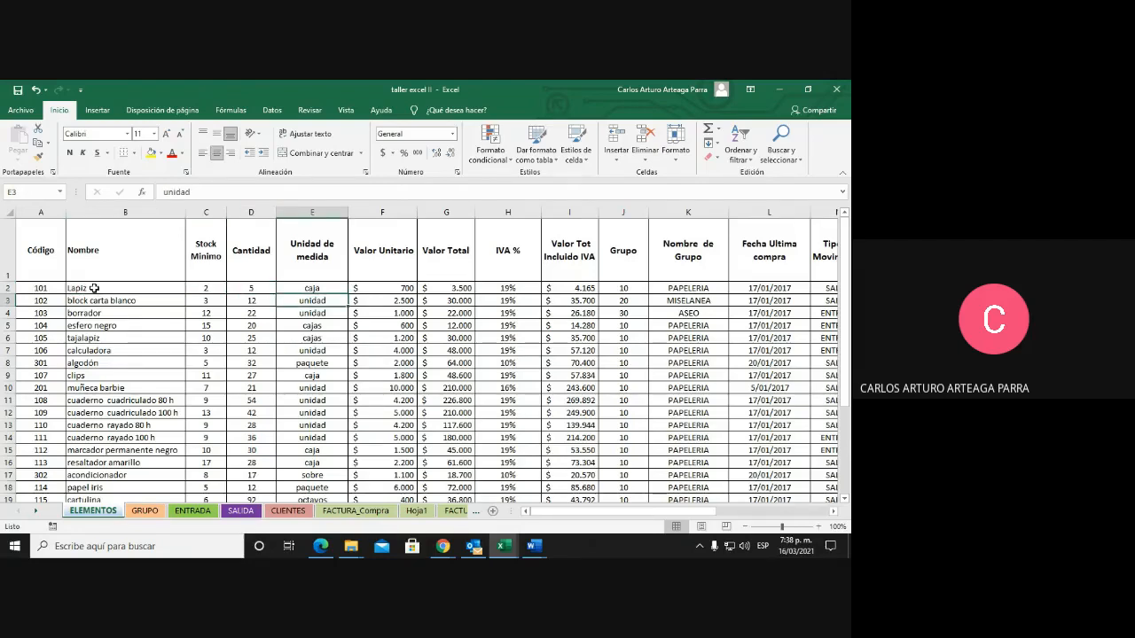
key(Down)
key(Down)
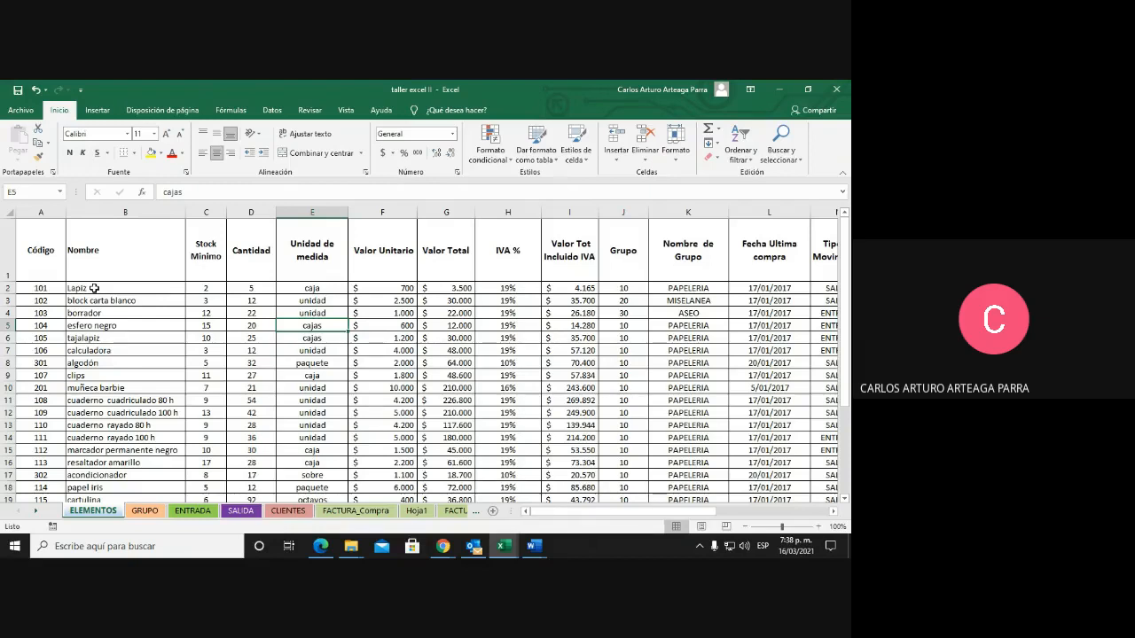
key(Down)
key(Up)
key(Up)
key(Up)
key(Up)
Show the Valor Unitario and Valor Total cells of the Lapiz row, and return to its Unidad de medida
key(Right)
key(Right)
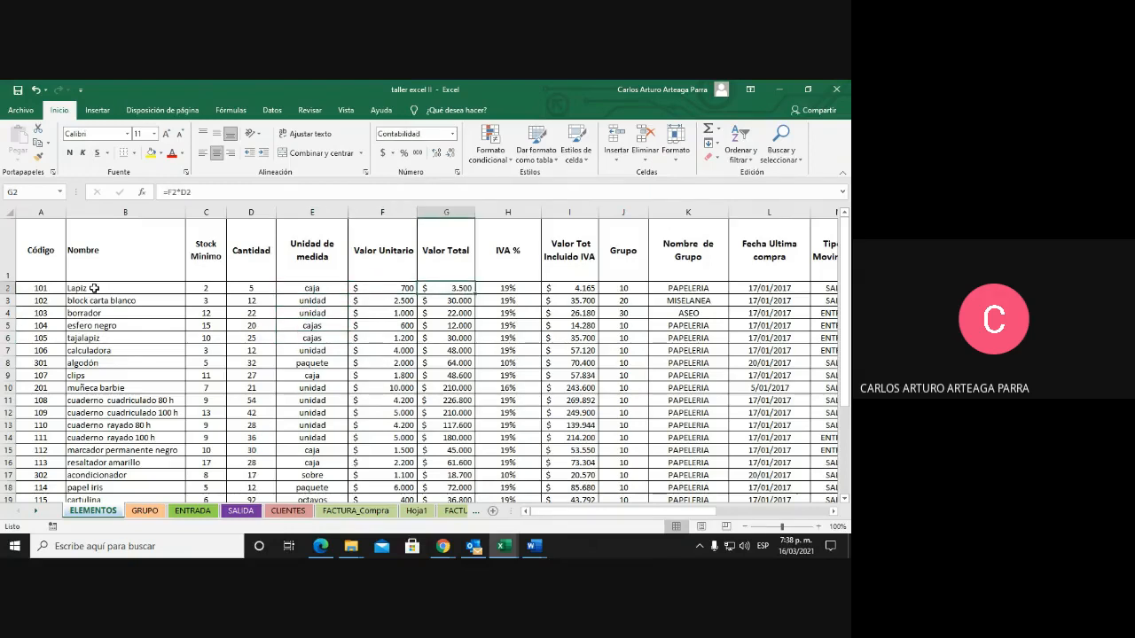
key(Left)
key(Left)
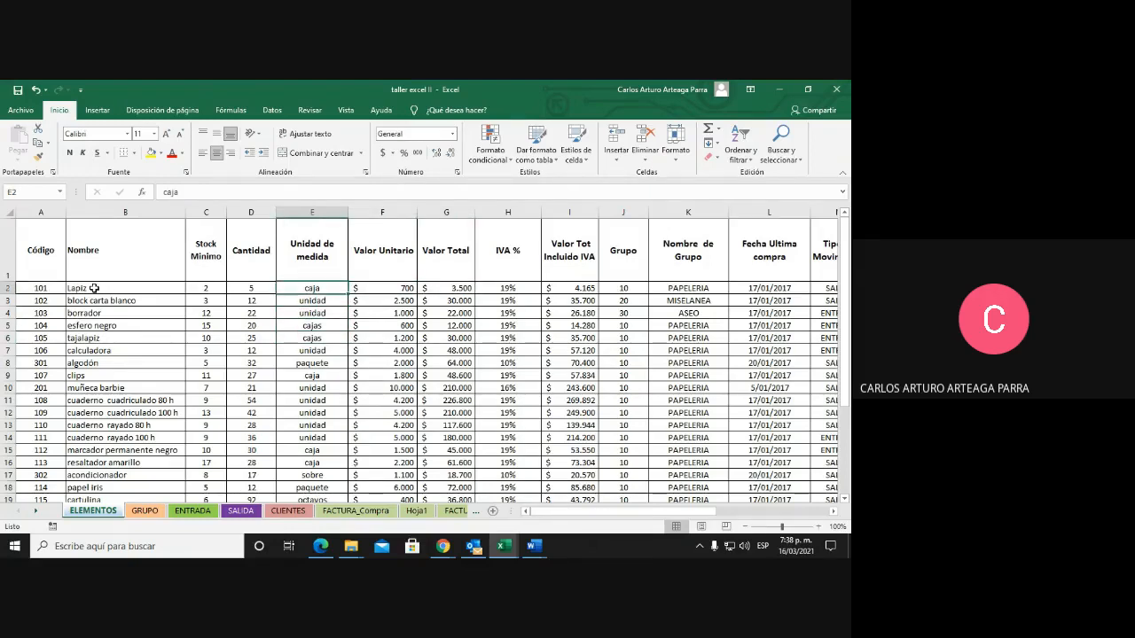
Go through the Unidad de medida column down to the clips row and back up towards the first products
key(Down)
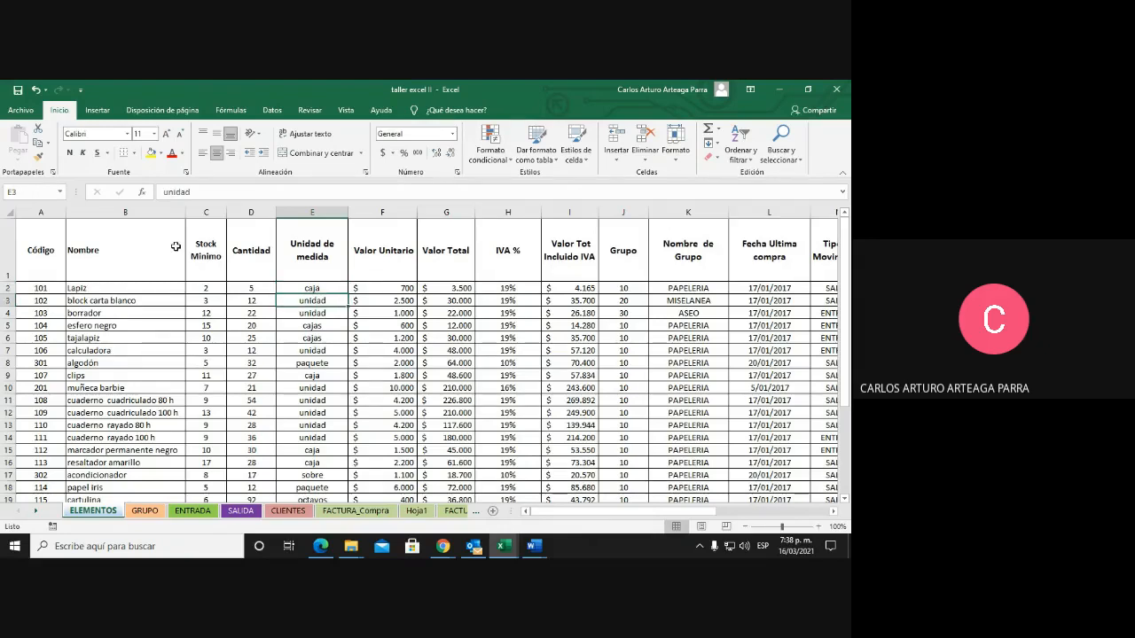
key(Down)
key(Down)
key(Down)
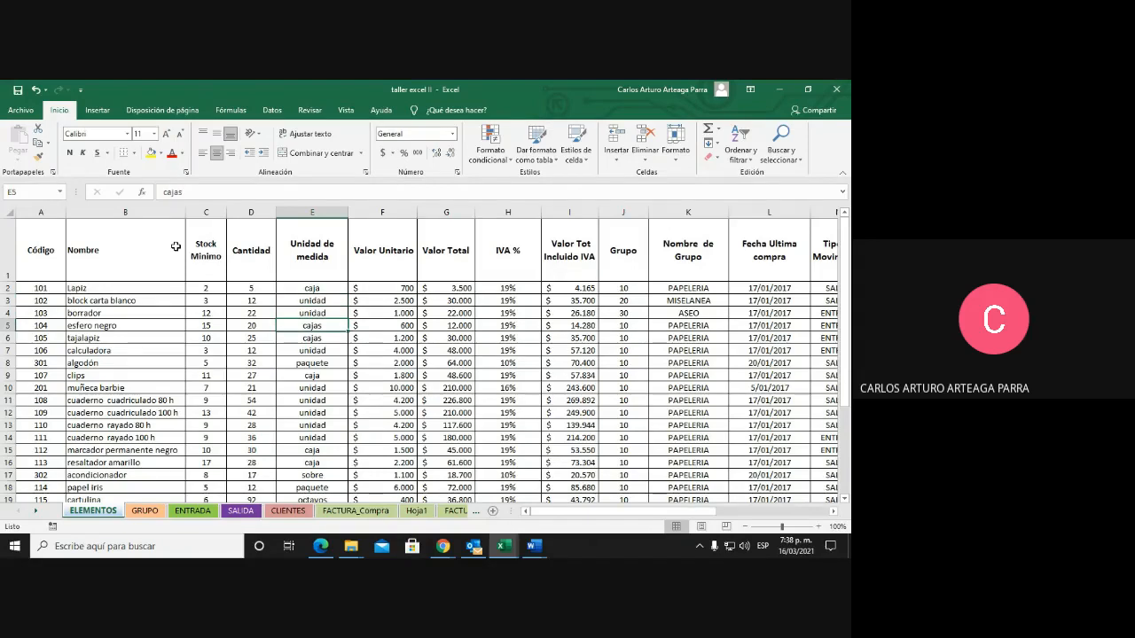
key(Down)
key(Down)
key(Down)
key(Down)
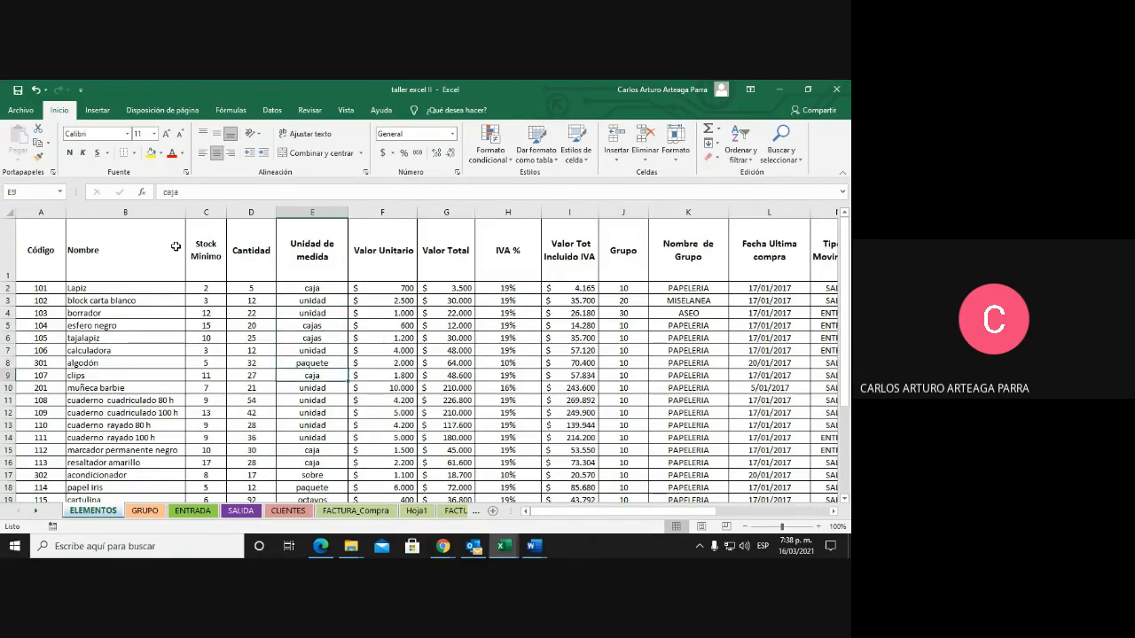
key(Up)
key(Up)
key(Up)
key(Up)
key(Up)
Look over the Valor Unitario entries from esfero negro up to the Lapiz row
key(Right)
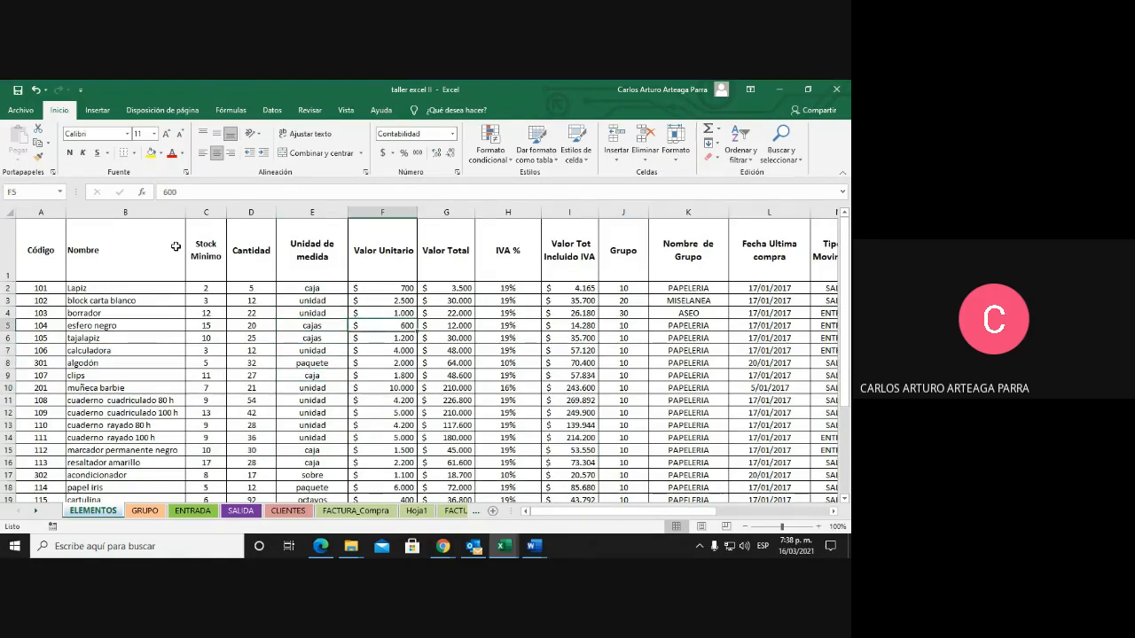
key(Up)
key(Up)
key(Up)
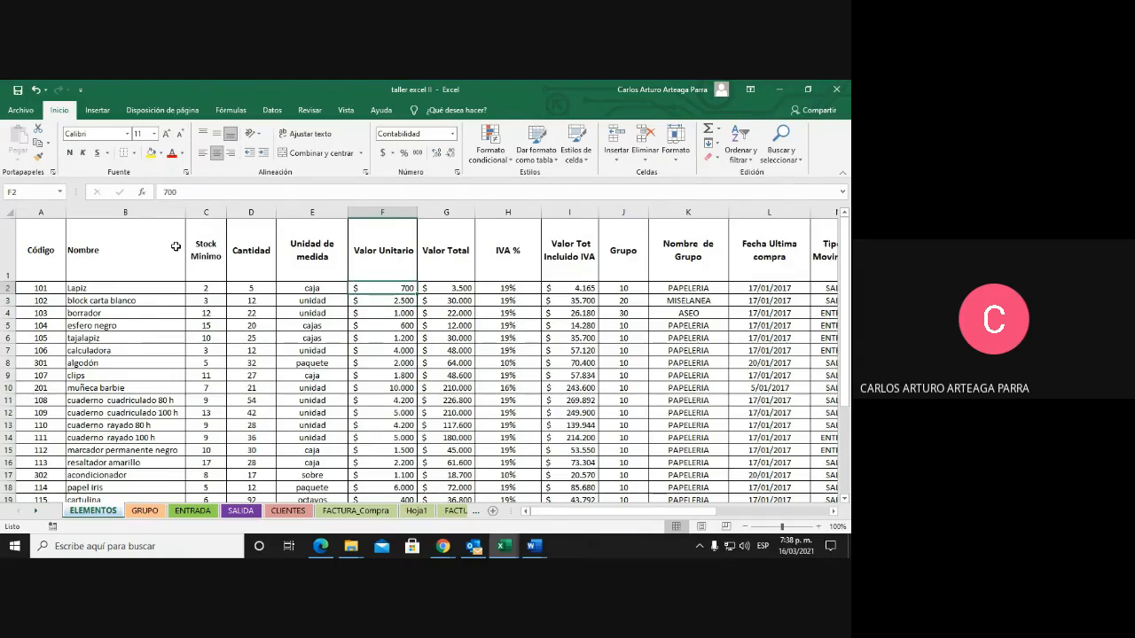
Inspect the Valor Total formula in G2 and the Cantidad and Valor Unitario cells it uses
key(Right)
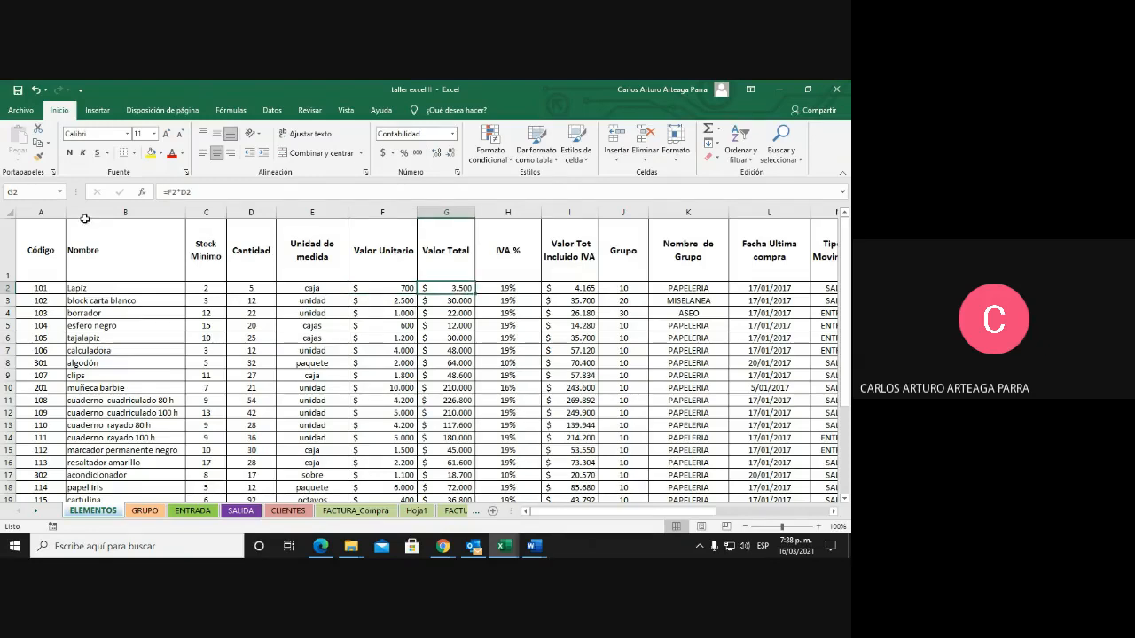
click(251, 289)
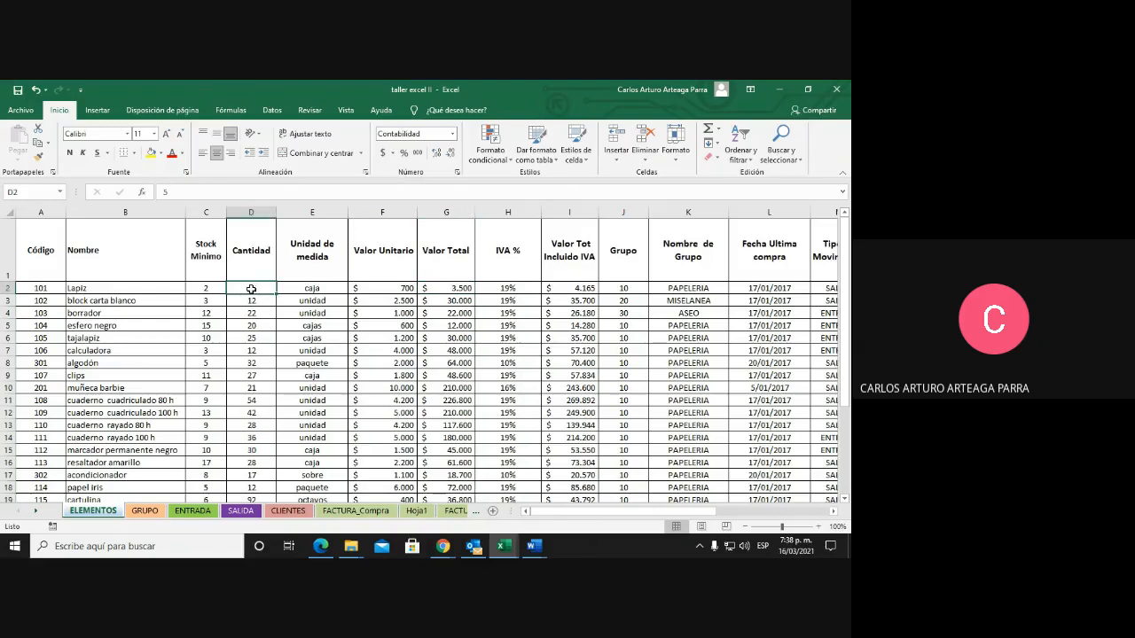
click(395, 287)
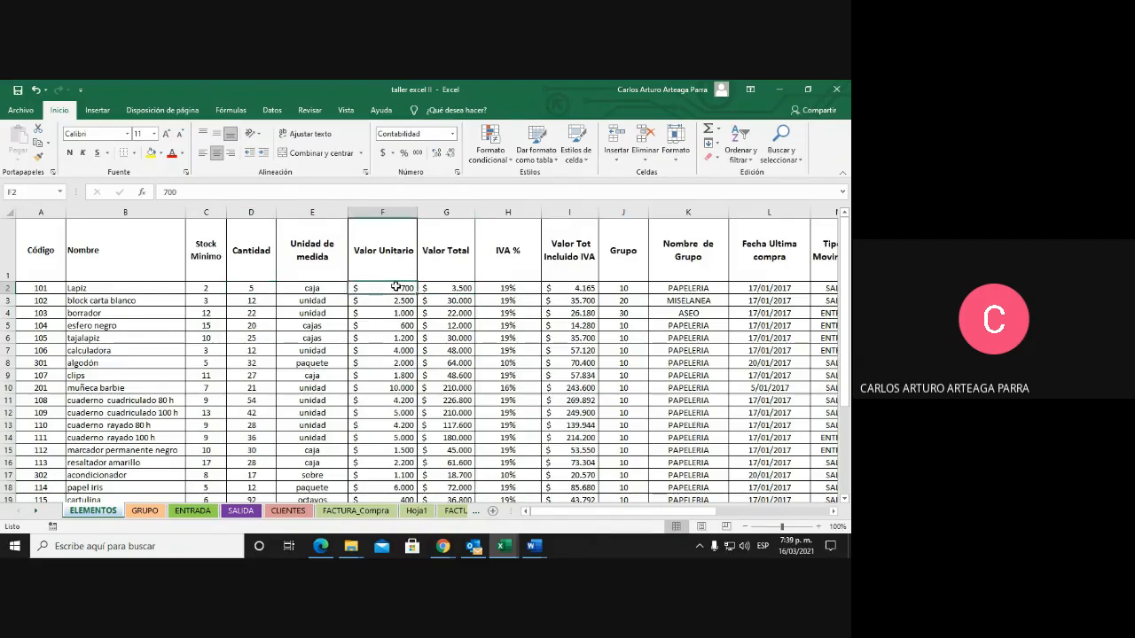
click(445, 289)
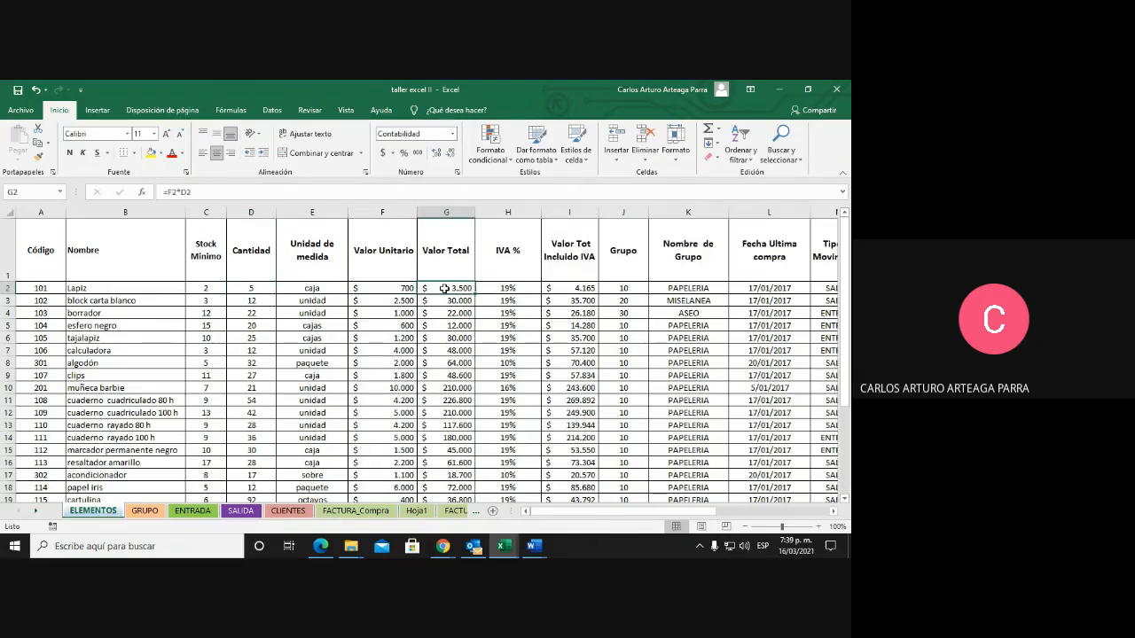
Show the IVA % cell of the Lapiz row and look through the rates down the column
click(527, 292)
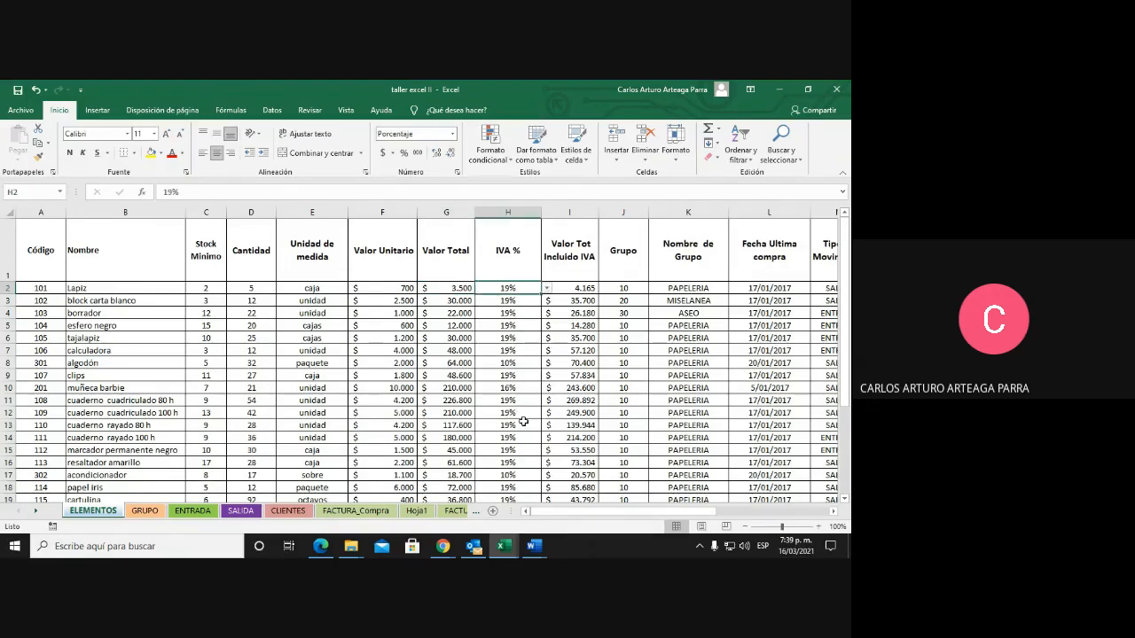
scroll(525, 422, down, 3)
scroll(519, 355, up, 4)
Try the Valor Tot Incluido IVA formula in I2 as =(G2*H2), without the added total value, and undo the change
click(572, 288)
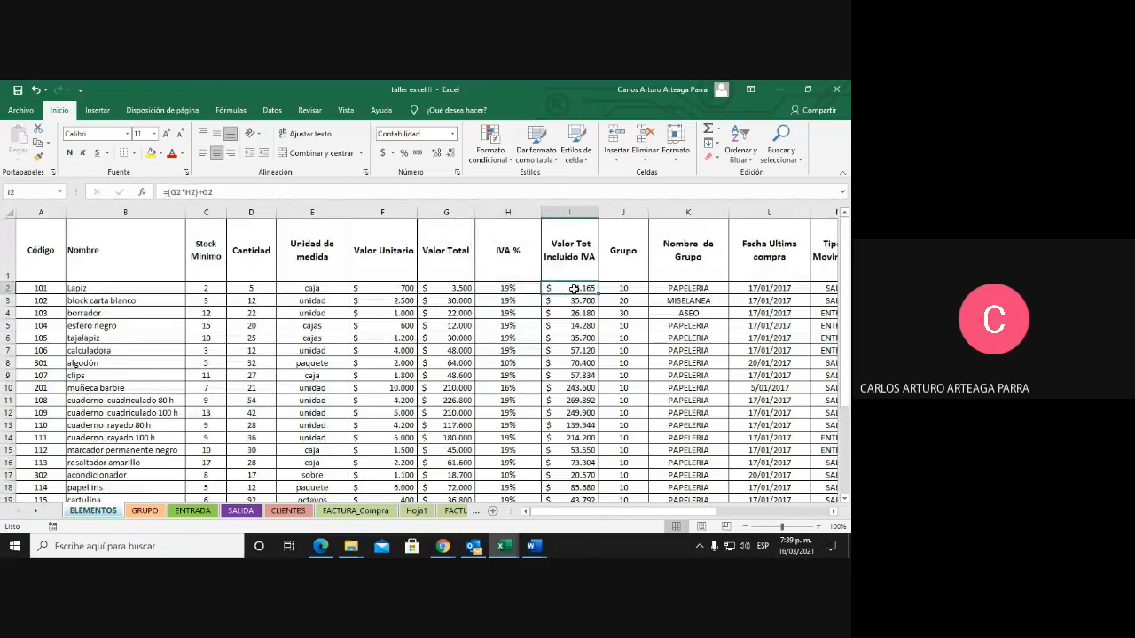
double_click(573, 288)
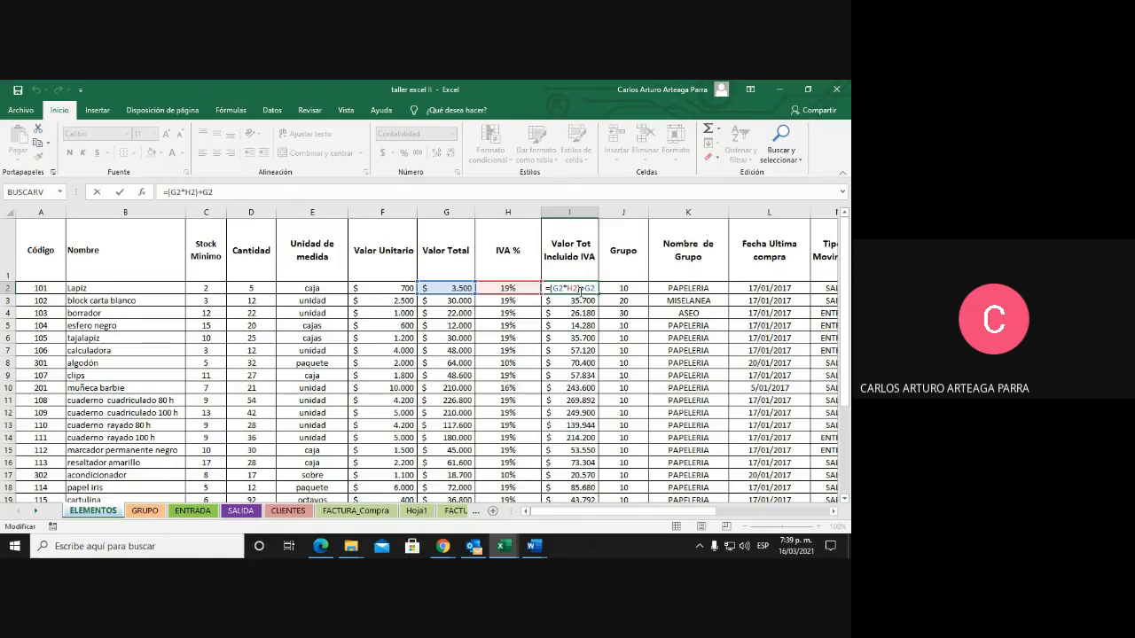
key(BackSpace)
key(BackSpace)
key(BackSpace)
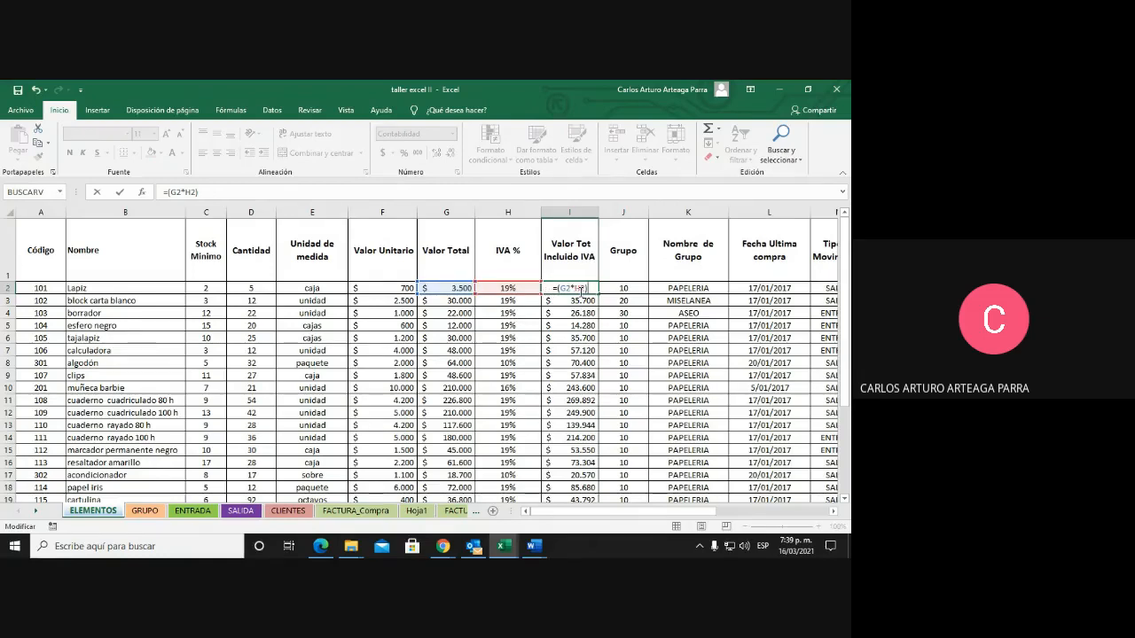
key(Return)
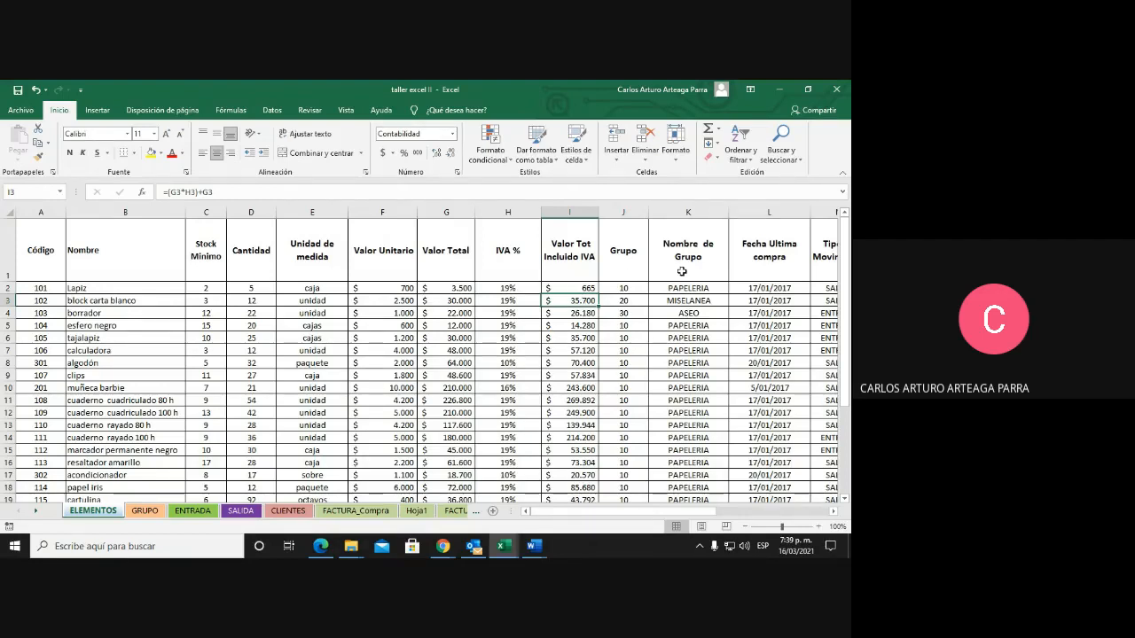
key(ctrl+z)
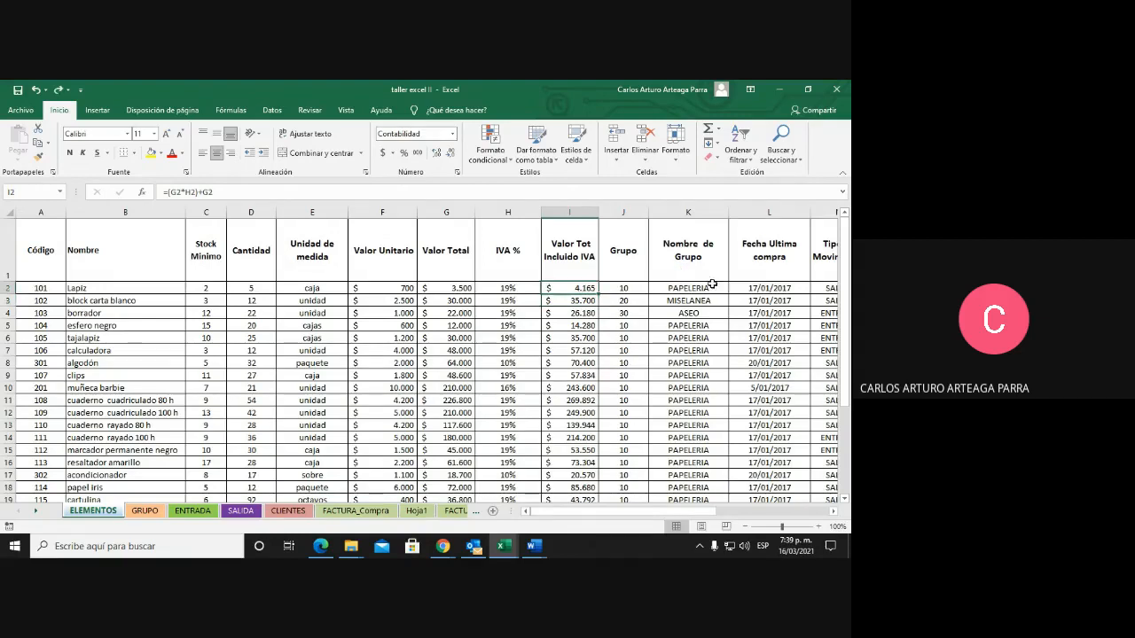
Show the Grupo code of the Lapiz row and the matching group list on the GRUPO sheet
click(627, 288)
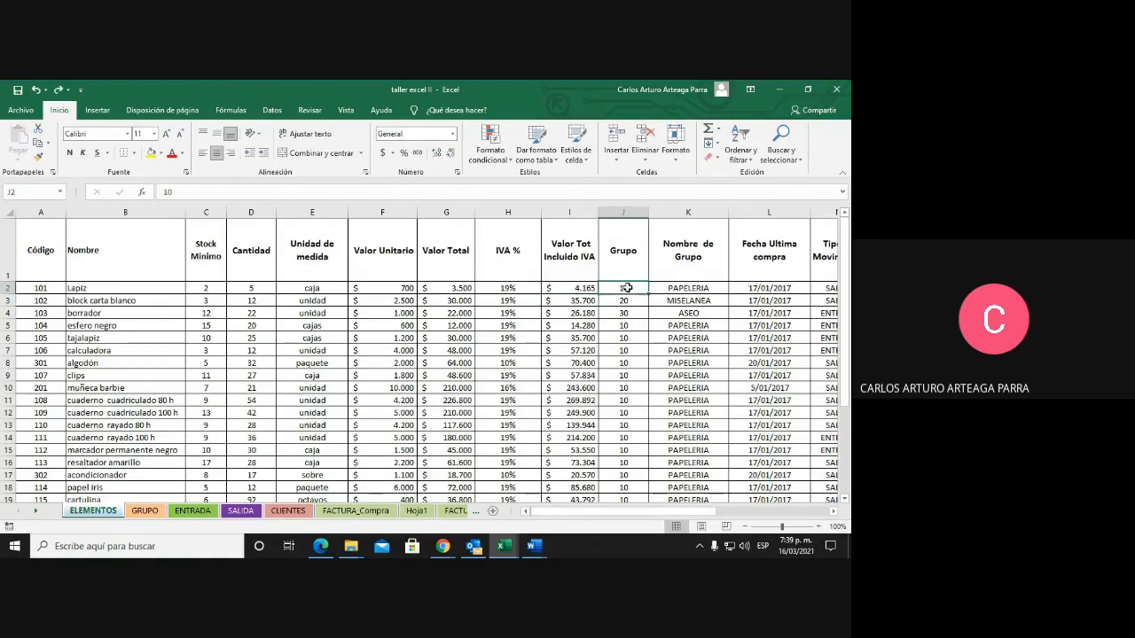
click(144, 511)
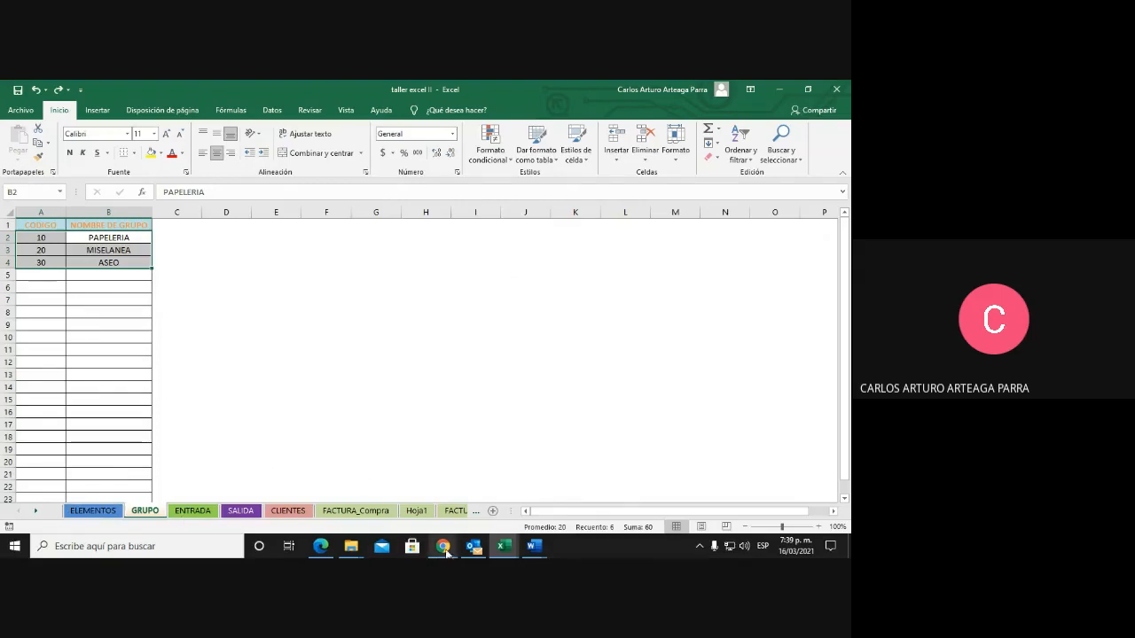
Switch to the workshop PDF in Chrome and review activity 6 on formatting the Grupo column headings
click(443, 547)
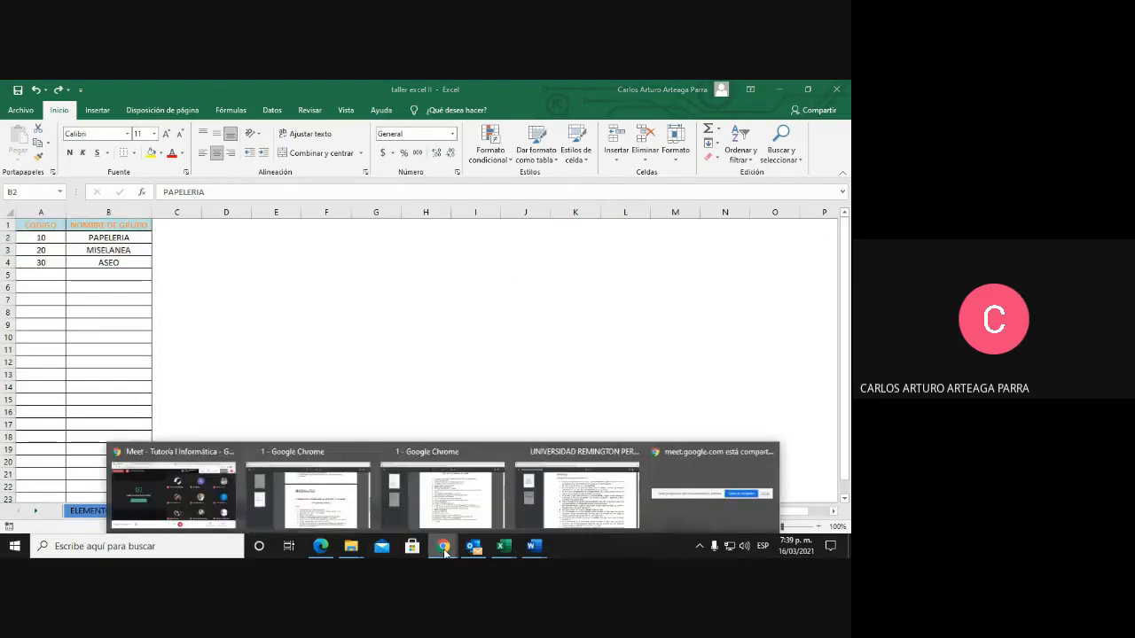
click(569, 503)
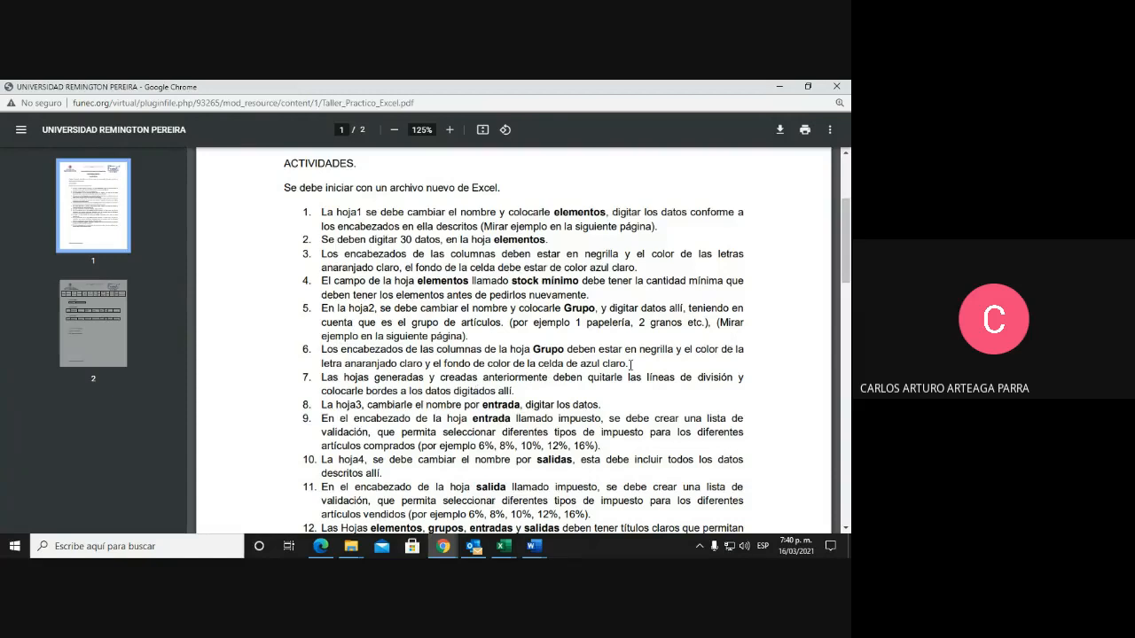
drag(630, 364, 322, 349)
click(322, 349)
Switch to the taller excel II workbook in Excel and show the GRUPO sheet's gridline-free area and the border options for A2:B16
click(503, 546)
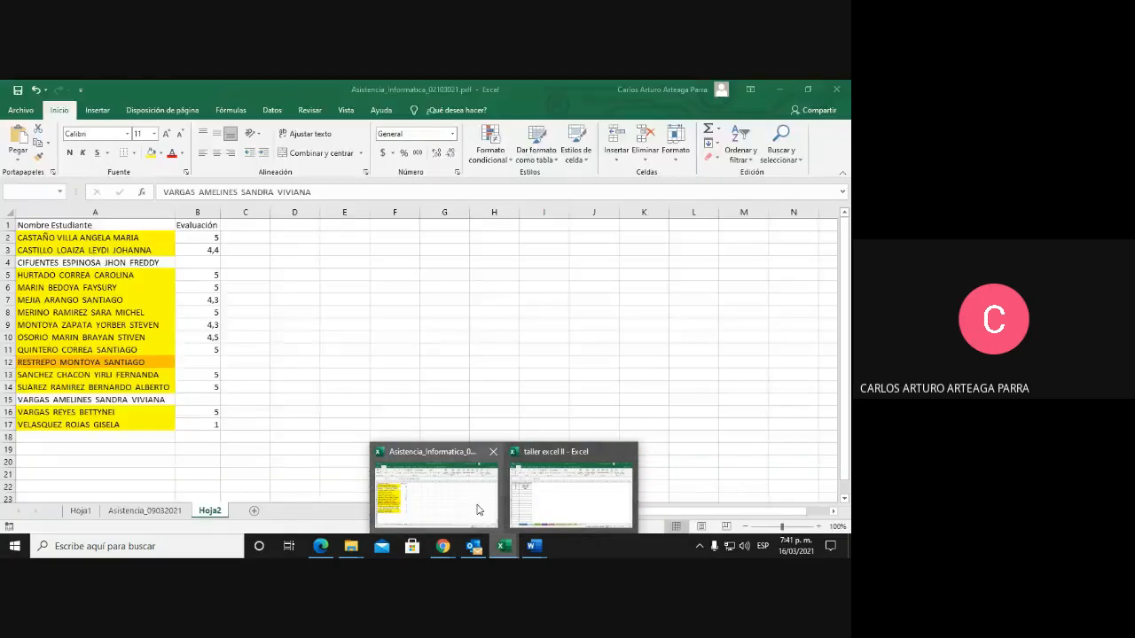
click(570, 492)
drag(219, 263, 642, 434)
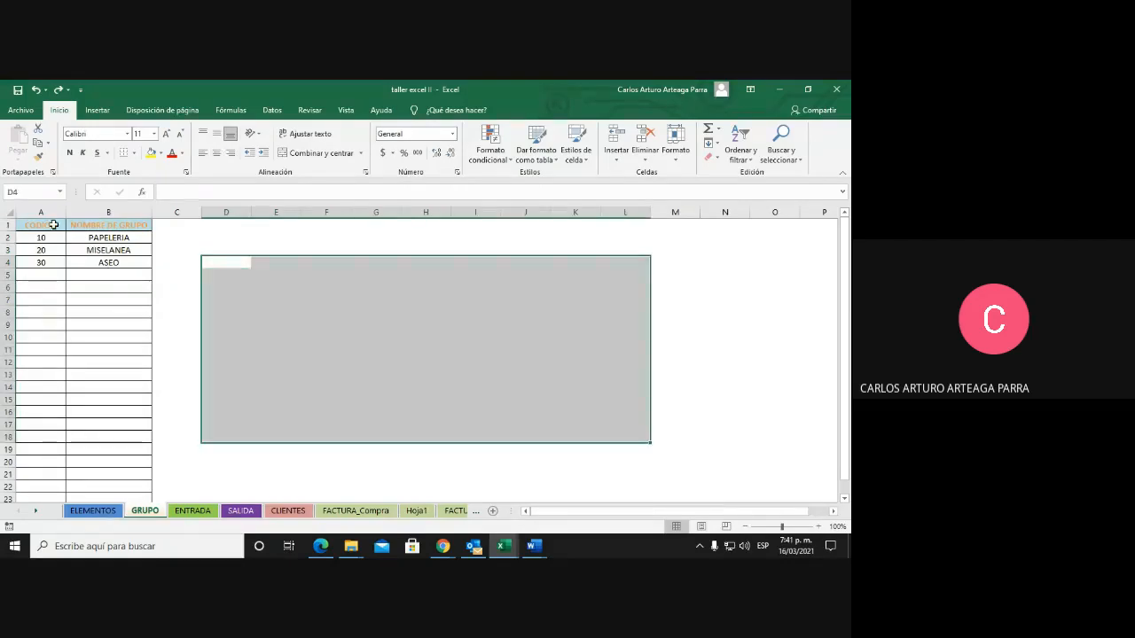
drag(32, 236, 112, 408)
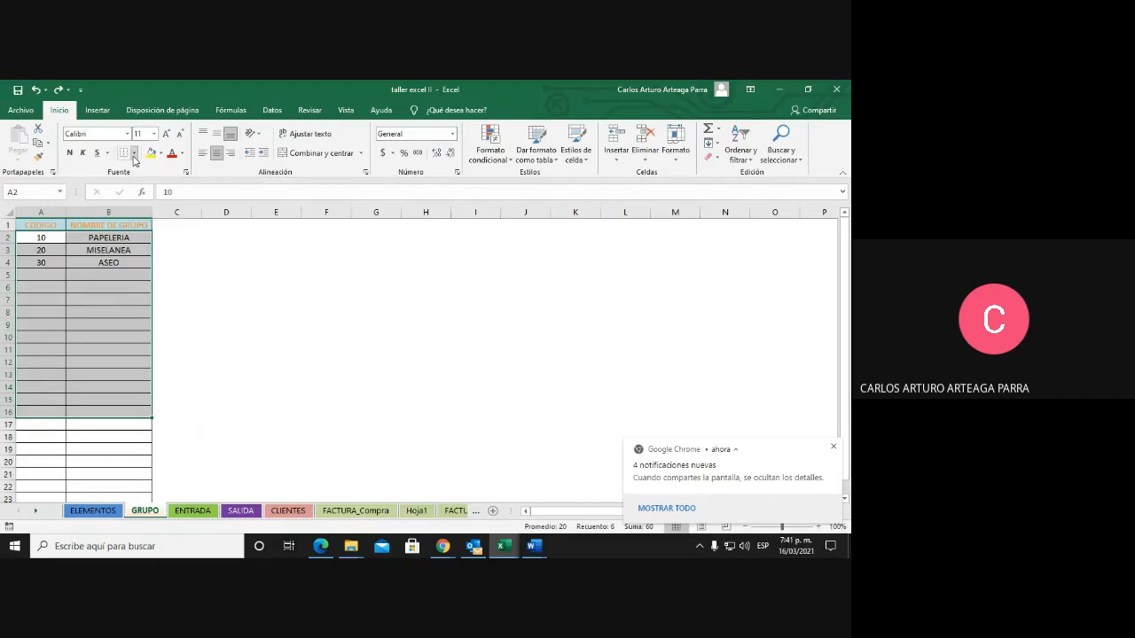
click(133, 154)
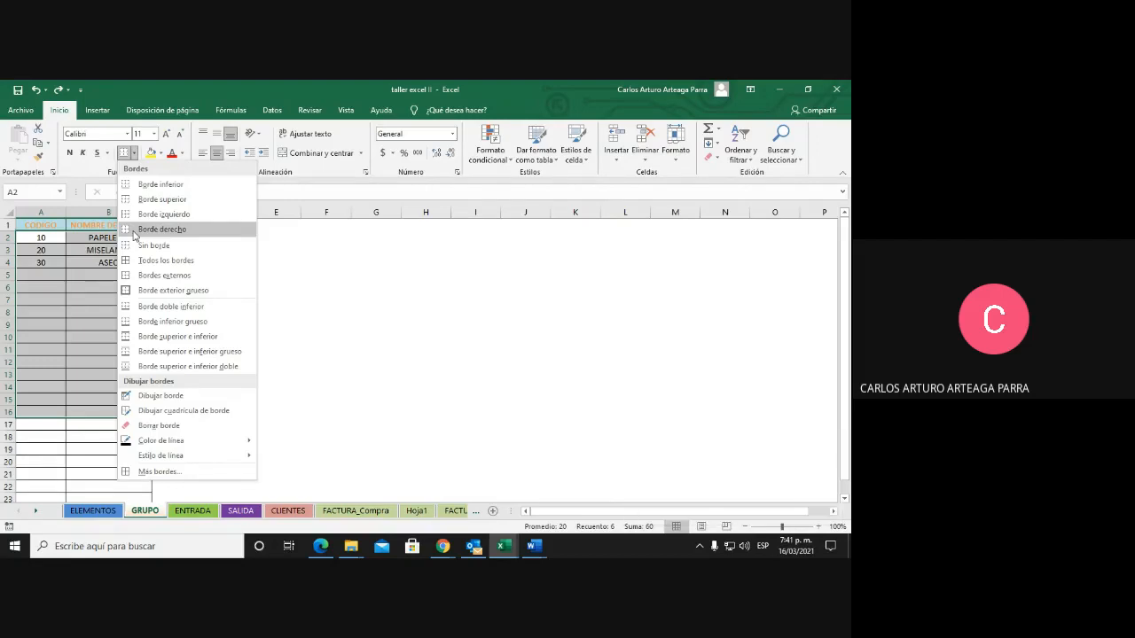
click(294, 327)
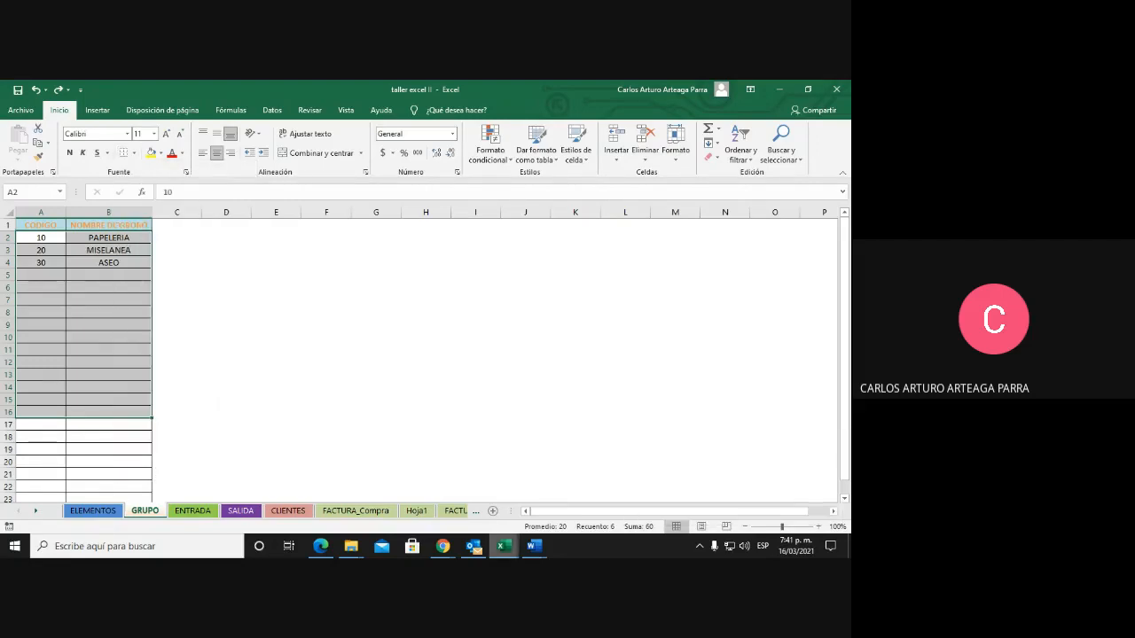
Switch to the workshop PDF in Chrome and highlight the word datos in activity 8
click(444, 548)
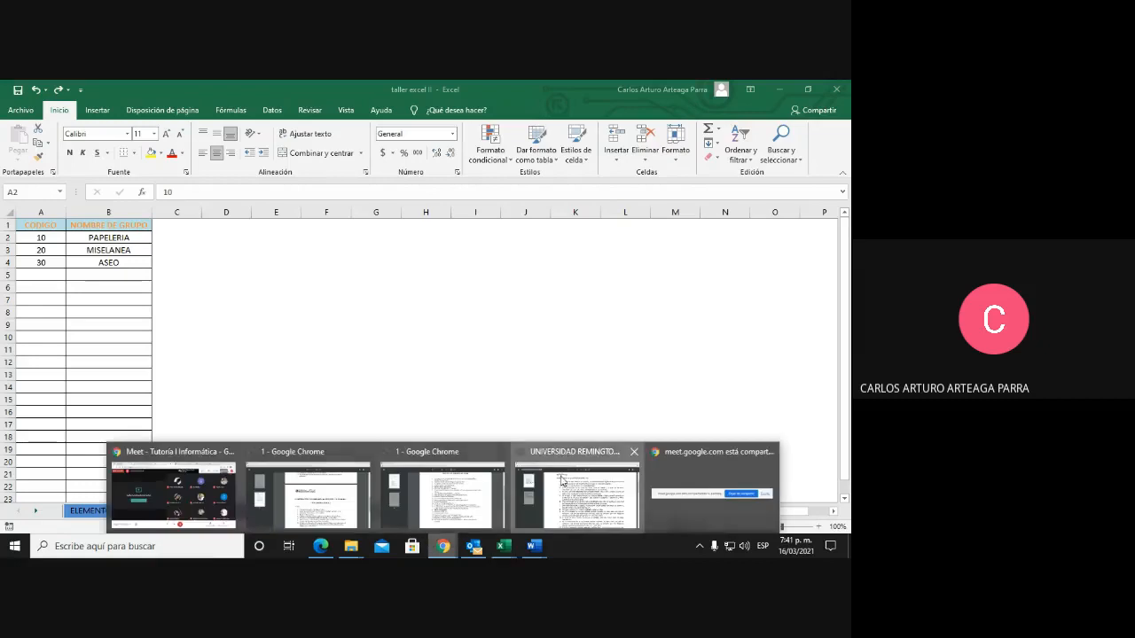
click(562, 480)
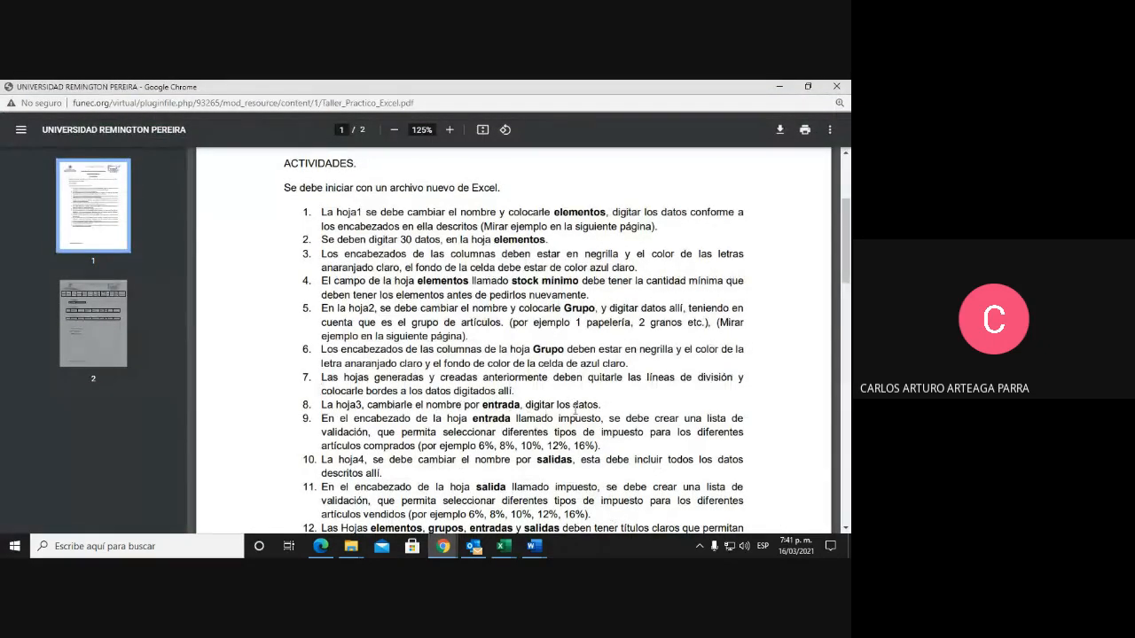
double_click(585, 405)
Switch to the taller excel II workbook in Excel and go through the ENTRADA sheet's column headings from Código to valor total
mouse_move(510, 545)
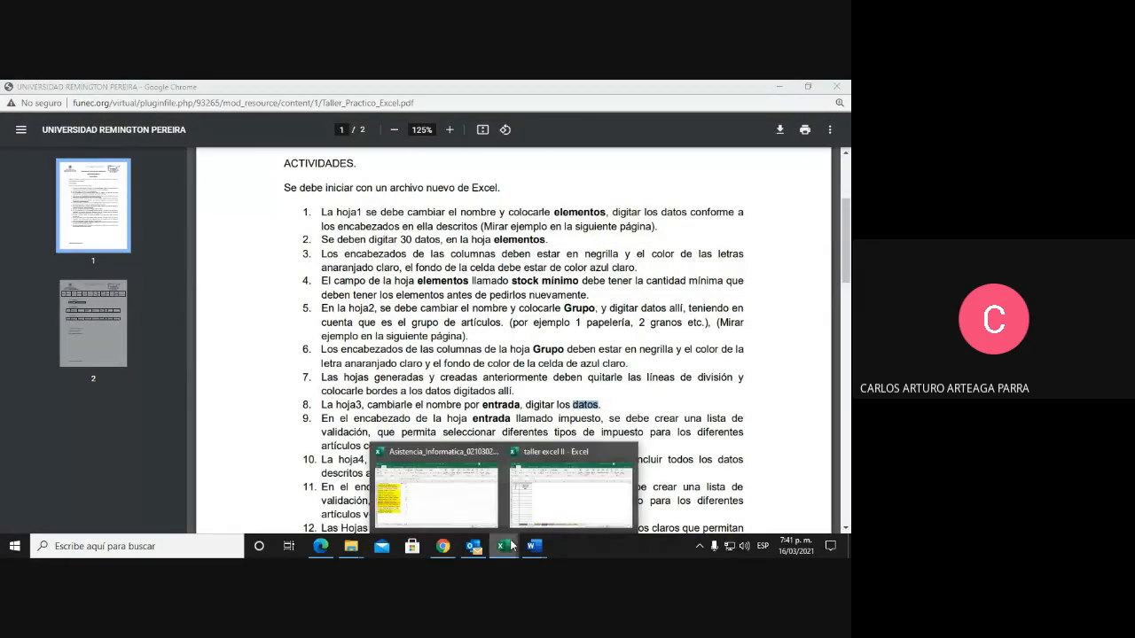
click(430, 502)
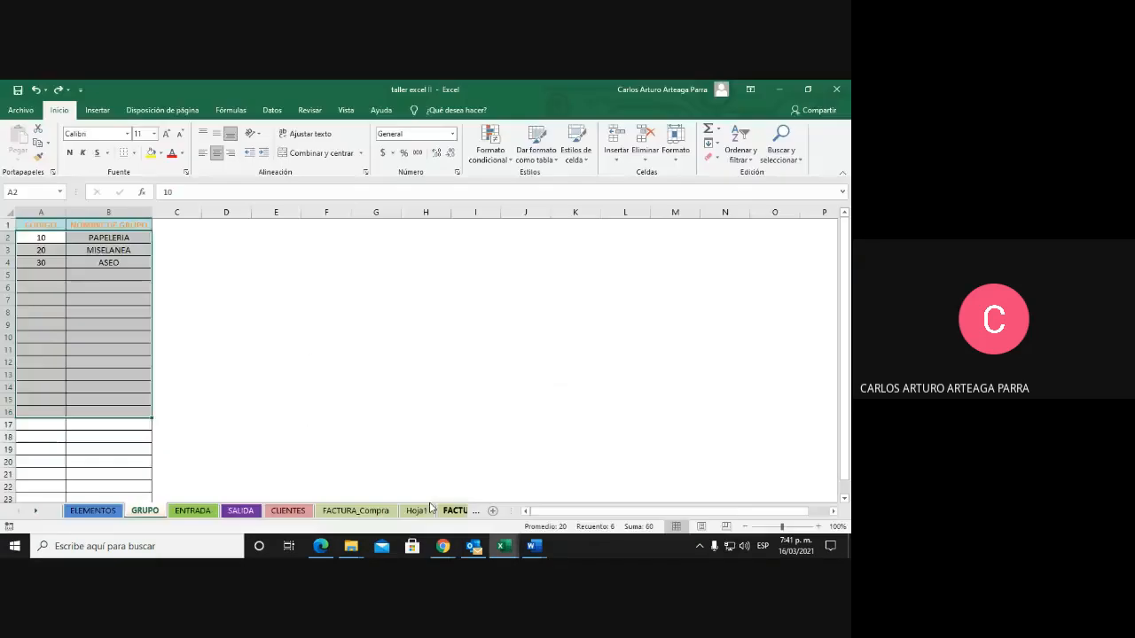
click(200, 511)
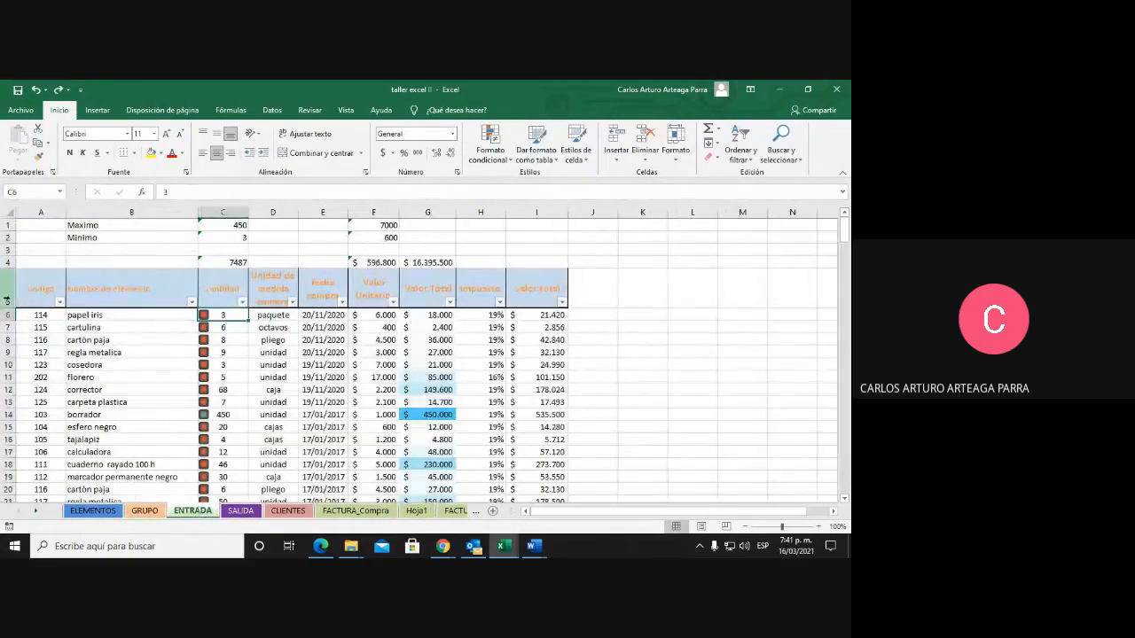
click(42, 290)
click(121, 287)
click(221, 285)
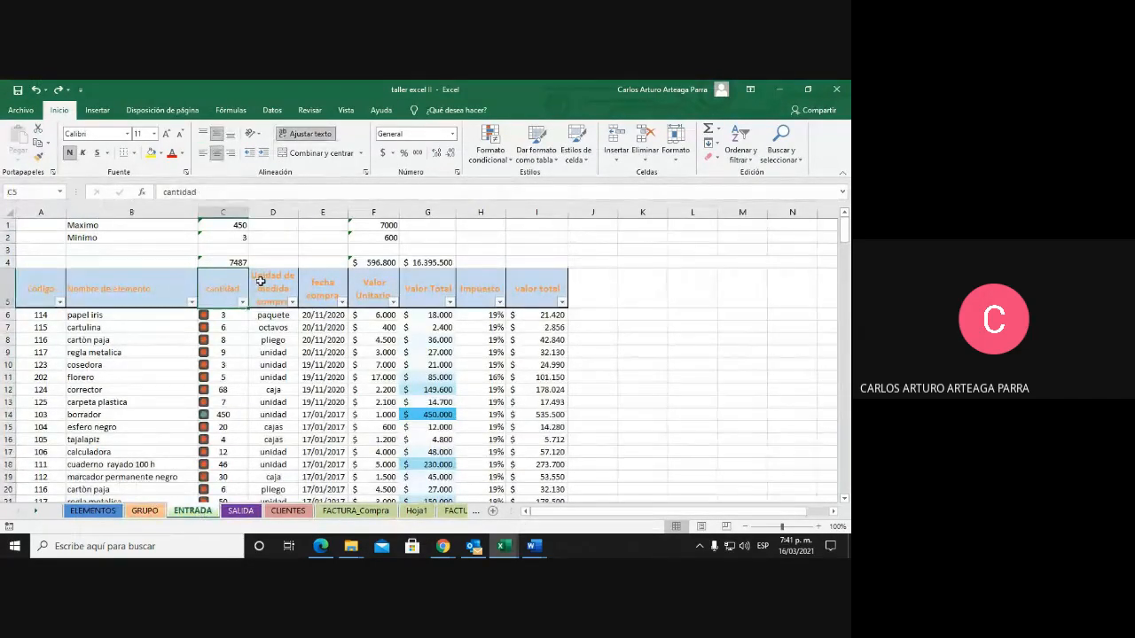
click(266, 284)
click(314, 285)
click(365, 285)
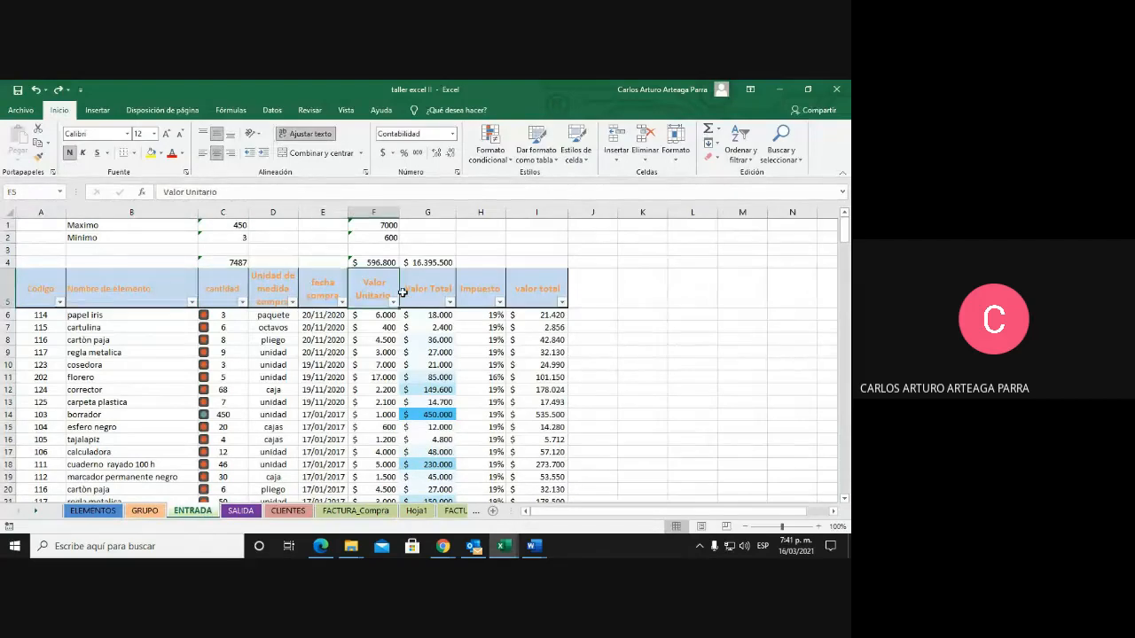
click(427, 291)
click(472, 287)
click(527, 286)
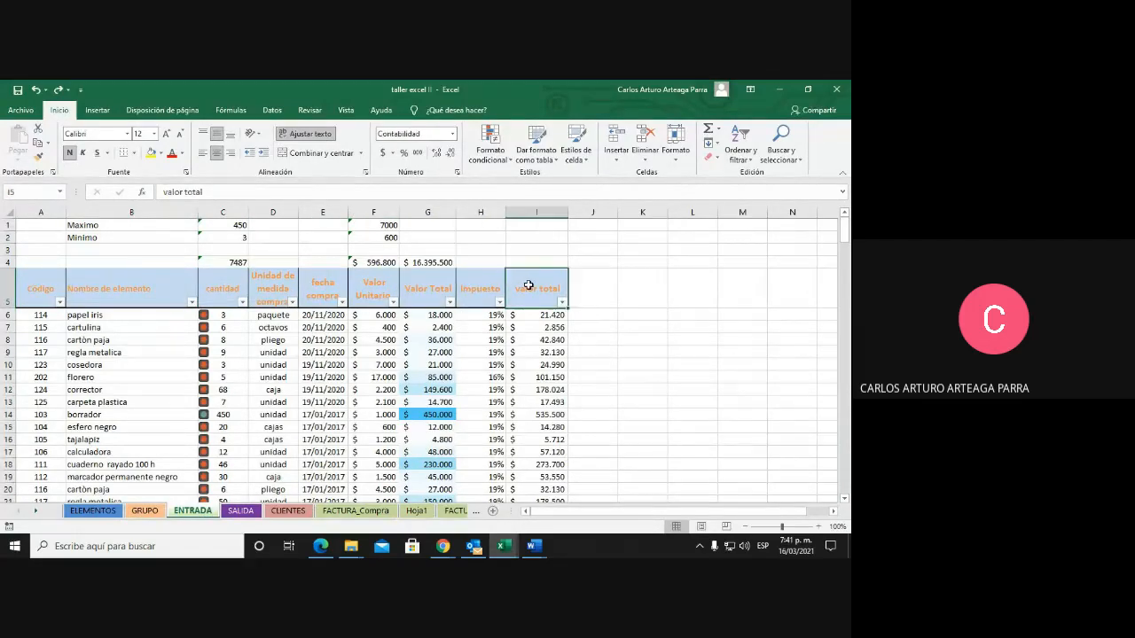
Look through the rows of the ENTRADA sheet and show the SALIDA sheet
scroll(487, 402, down, 3)
scroll(488, 401, down, 7)
scroll(487, 402, up, 10)
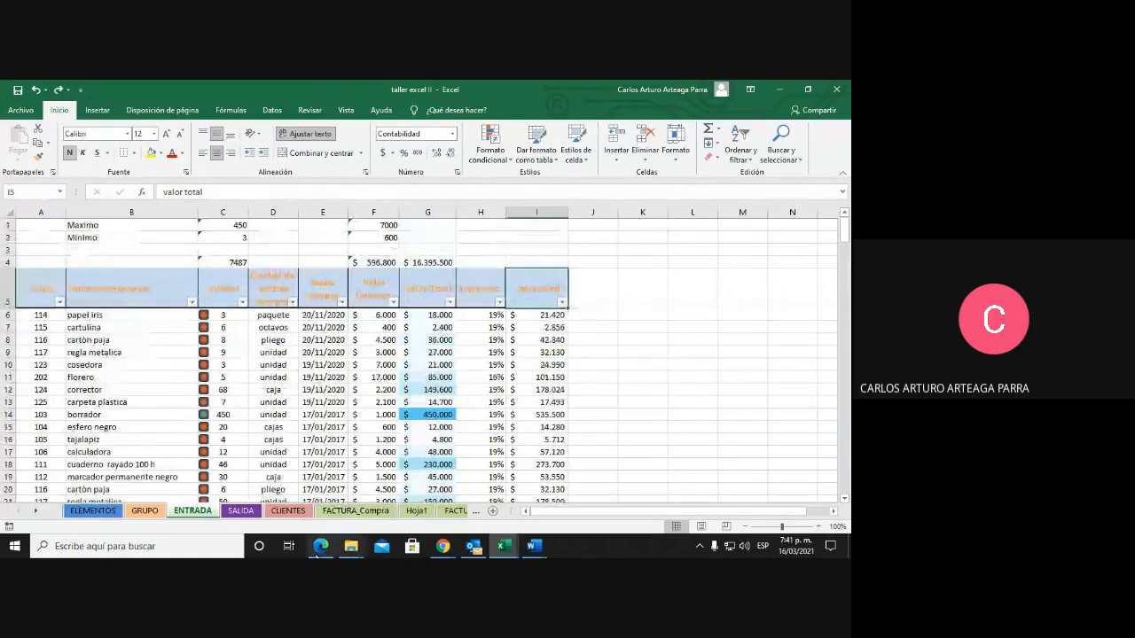
click(237, 512)
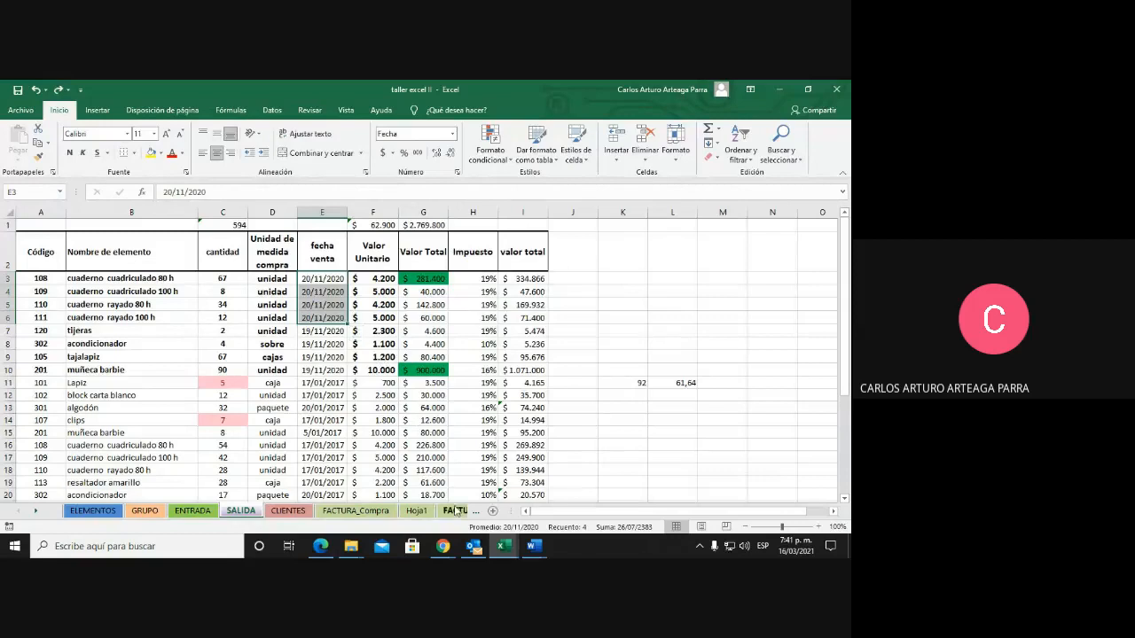
Switch to the workshop PDF in Chrome, highlight "lista de validación" in activity 9, and look over the activities through number 13
click(438, 546)
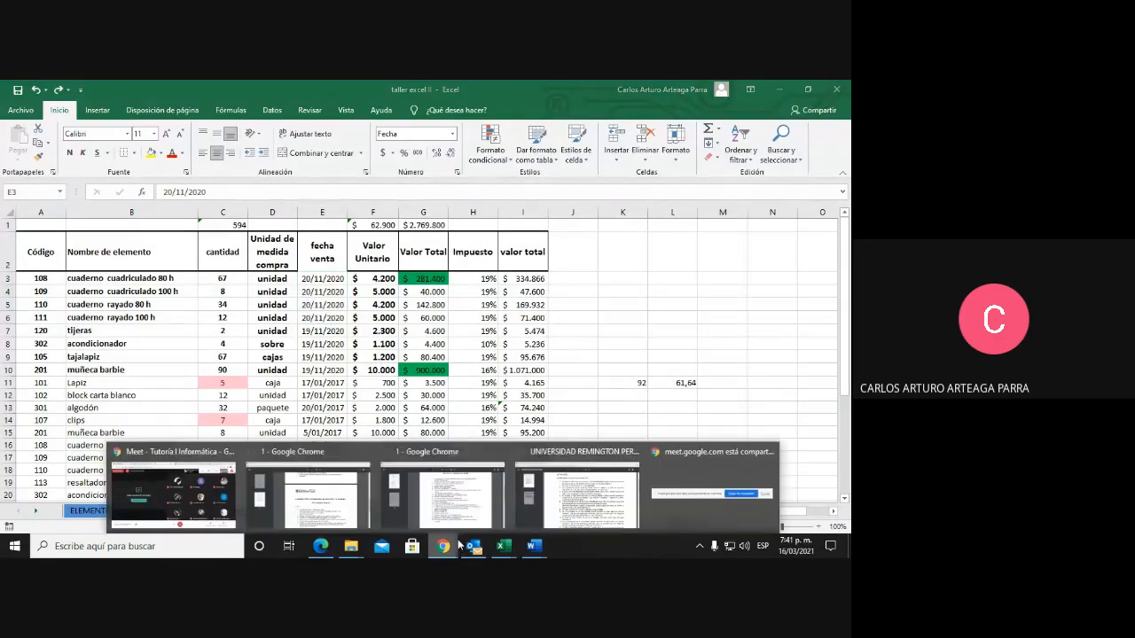
click(603, 508)
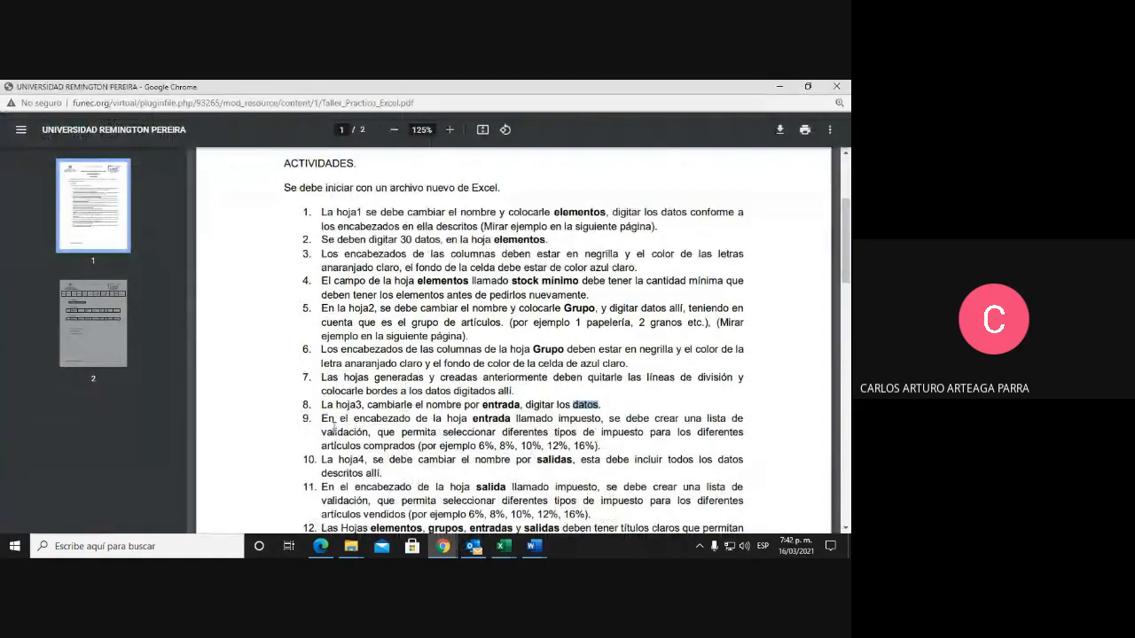
click(322, 425)
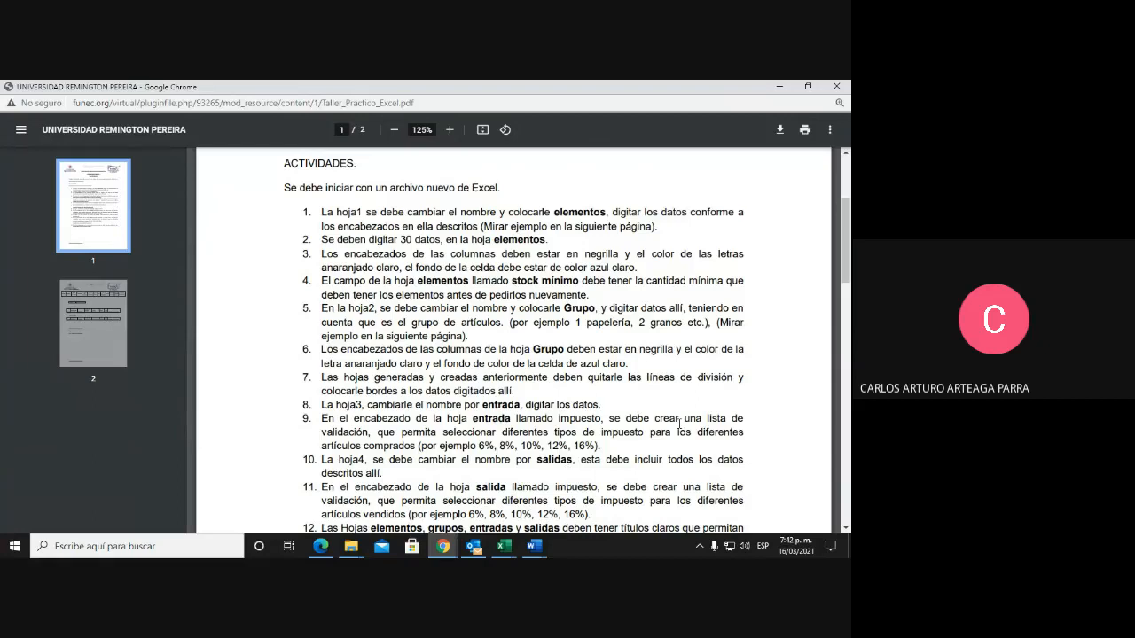
drag(703, 419, 370, 431)
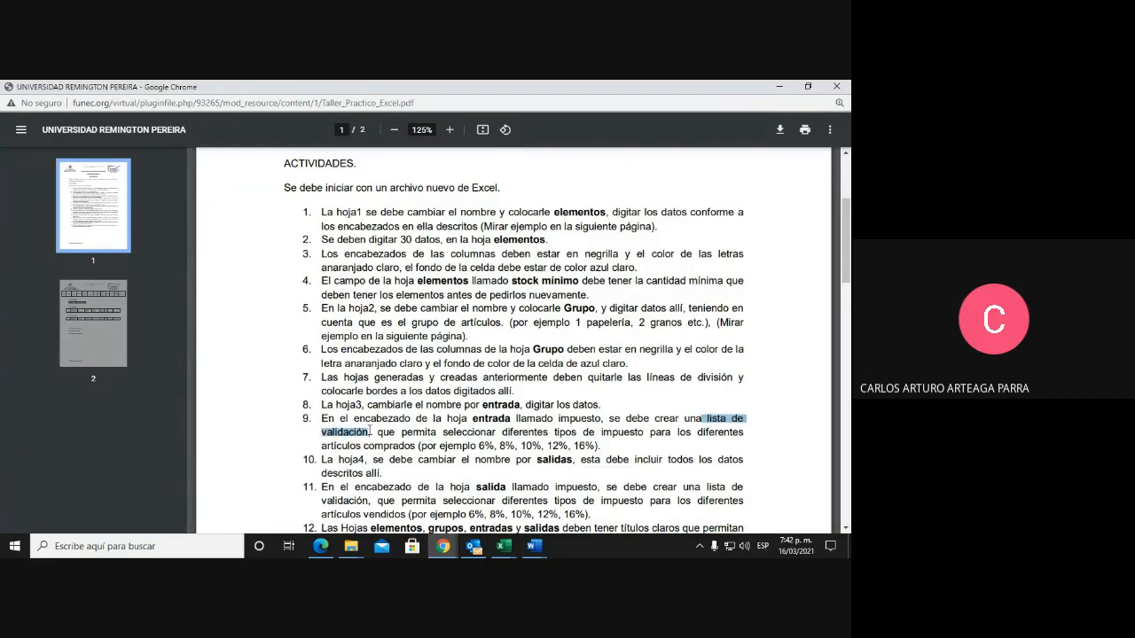
scroll(369, 431, down, 1)
scroll(370, 431, down, 3)
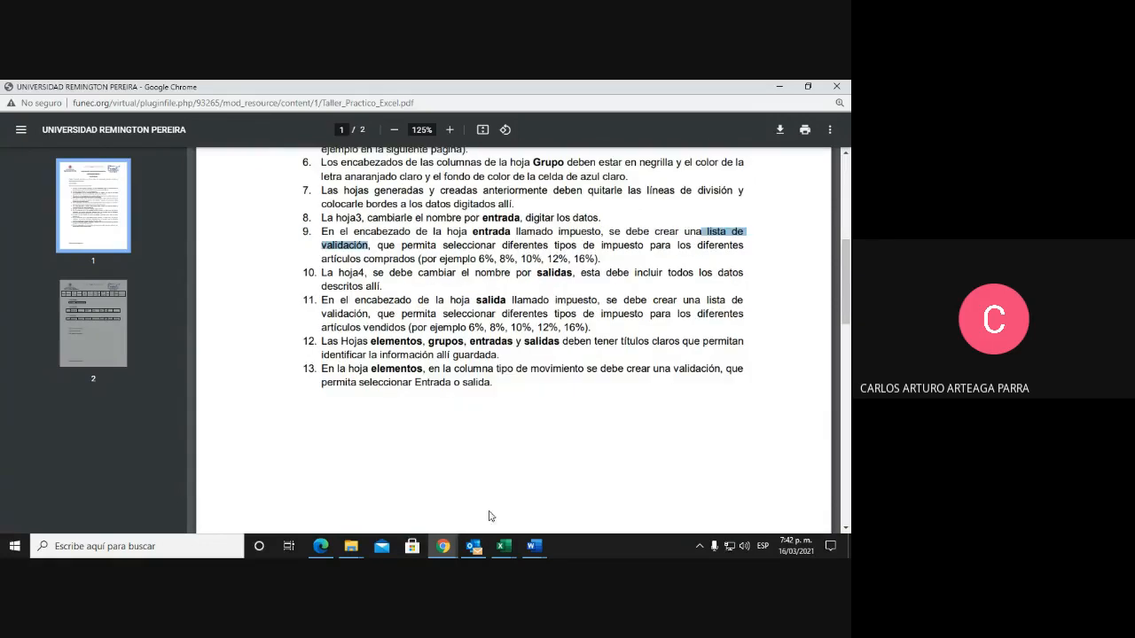
click(499, 548)
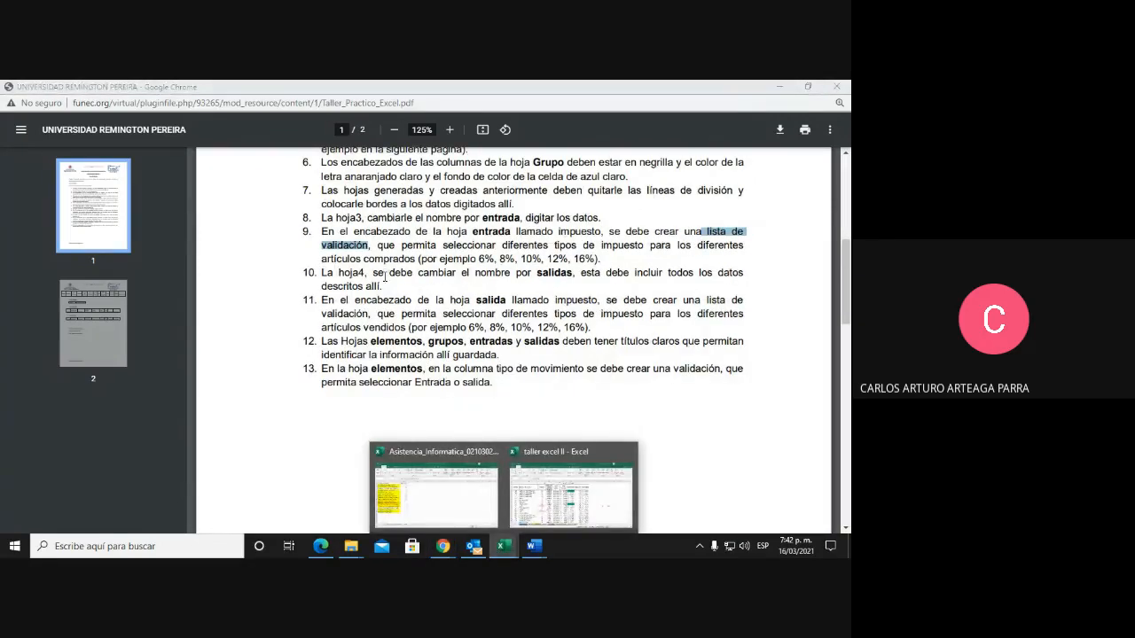
click(351, 232)
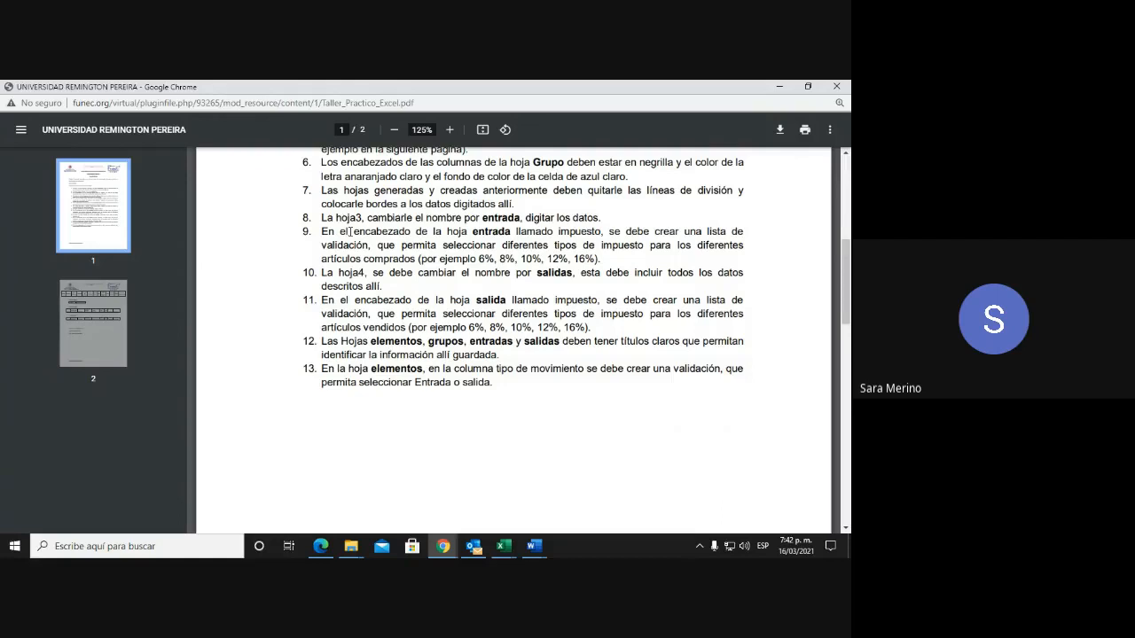
Switch to the taller excel II workbook in Excel and enter the heading VALIDACION in cell D19 of the Hoja1 sheet
click(505, 546)
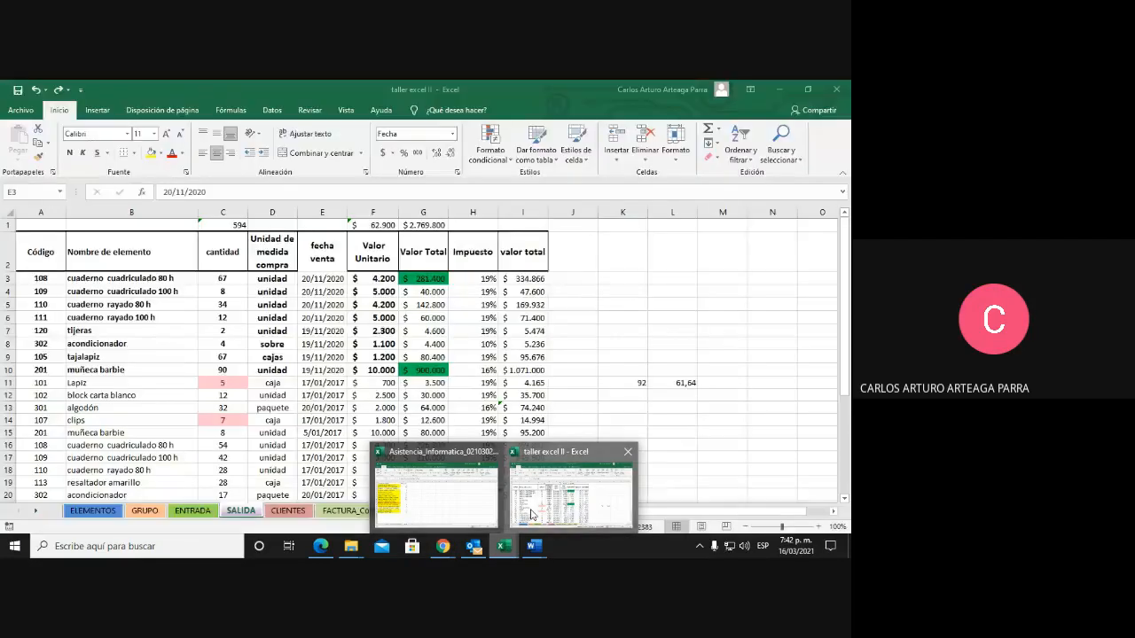
click(570, 487)
click(424, 516)
scroll(388, 435, up, 1)
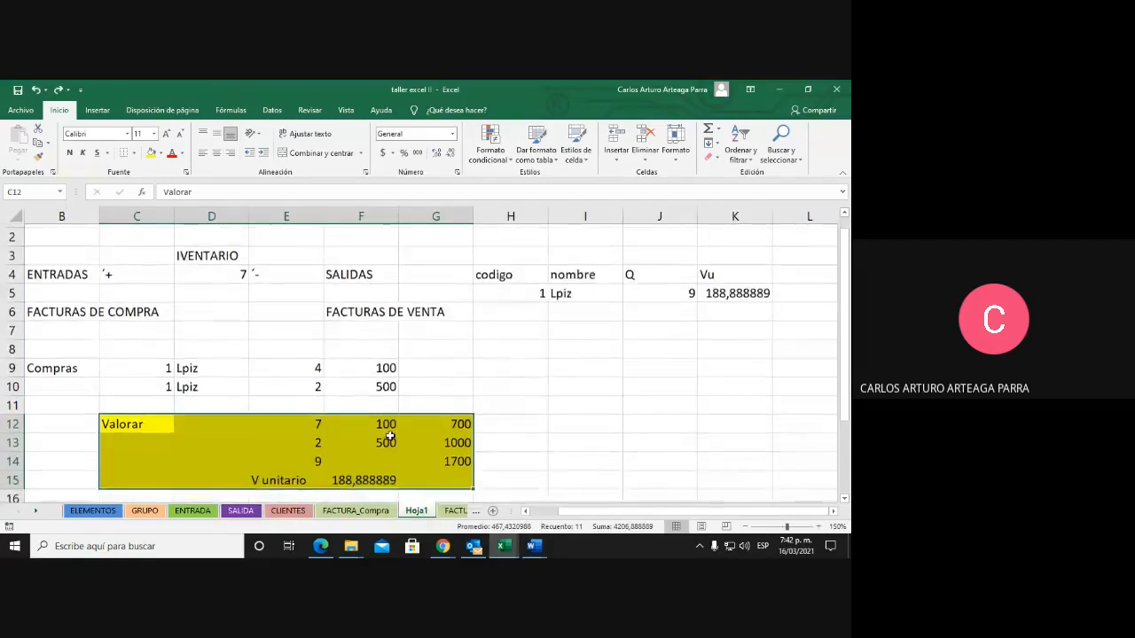
scroll(388, 433, down, 9)
scroll(388, 434, up, 5)
click(201, 287)
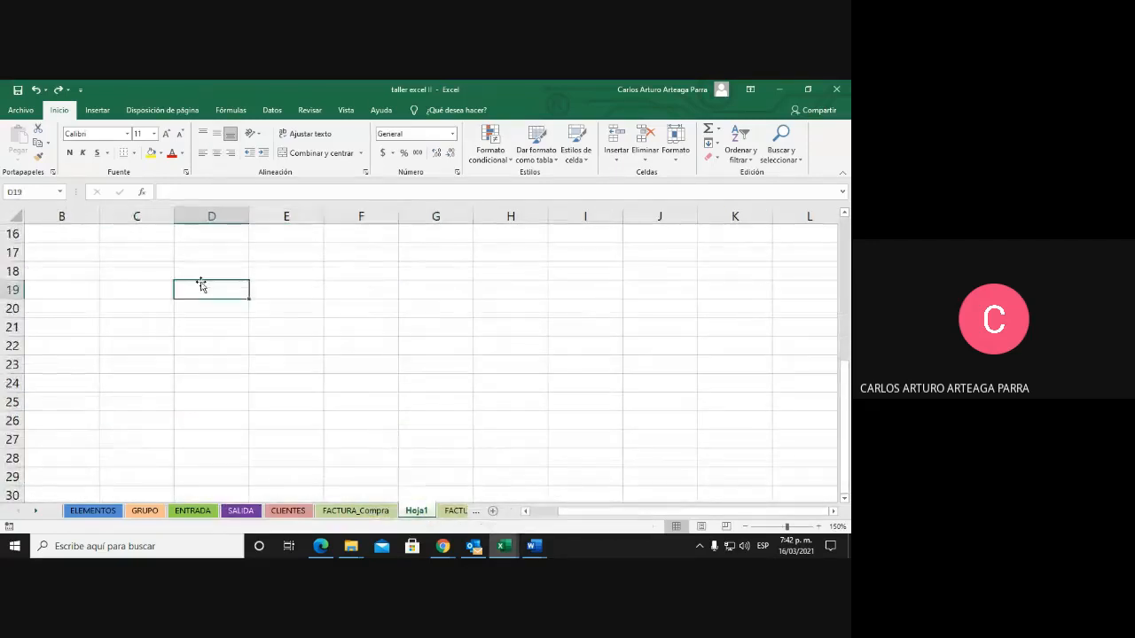
text(VA)
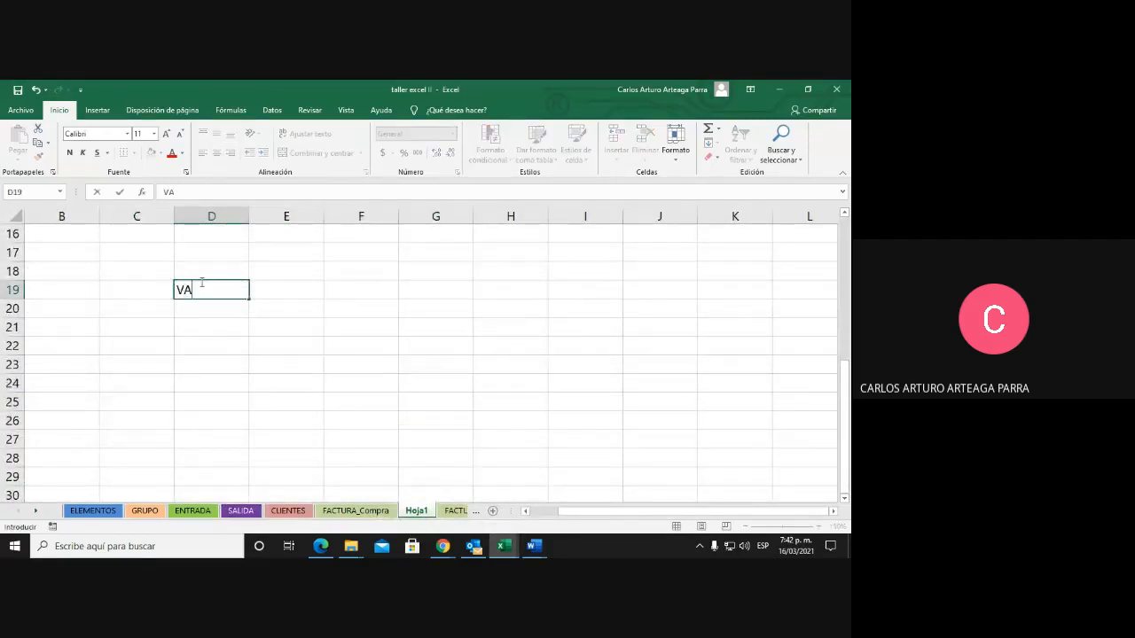
text(LIDACION)
key(Return)
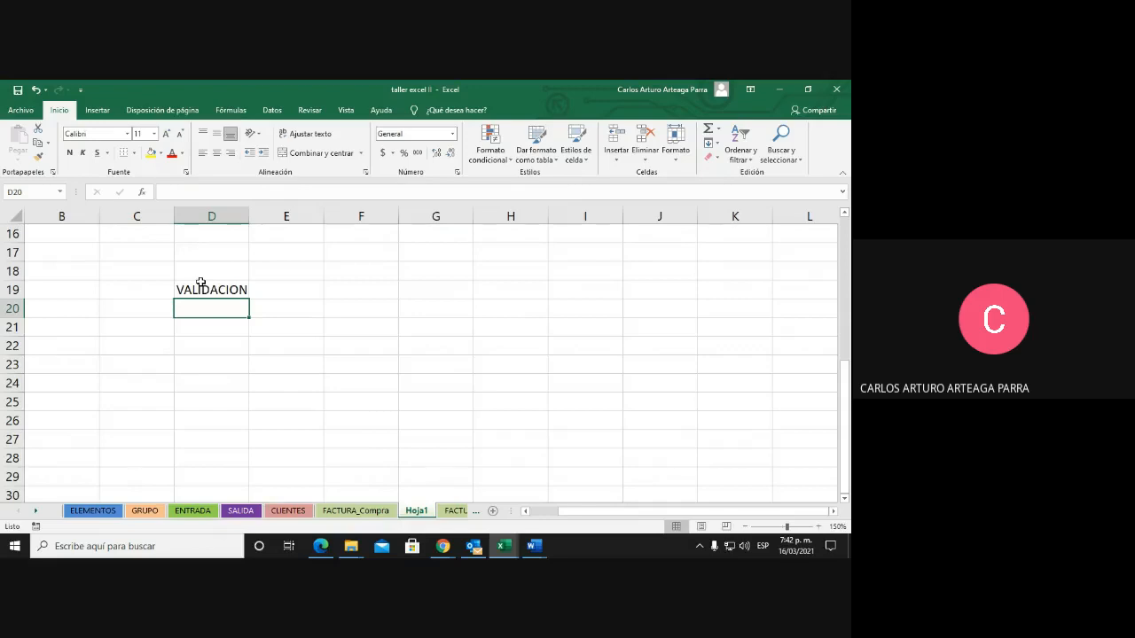
Enter 23 in D20 and the date 12-03-2021 in D21 under the VALIDACION heading
text(23)
key(Return)
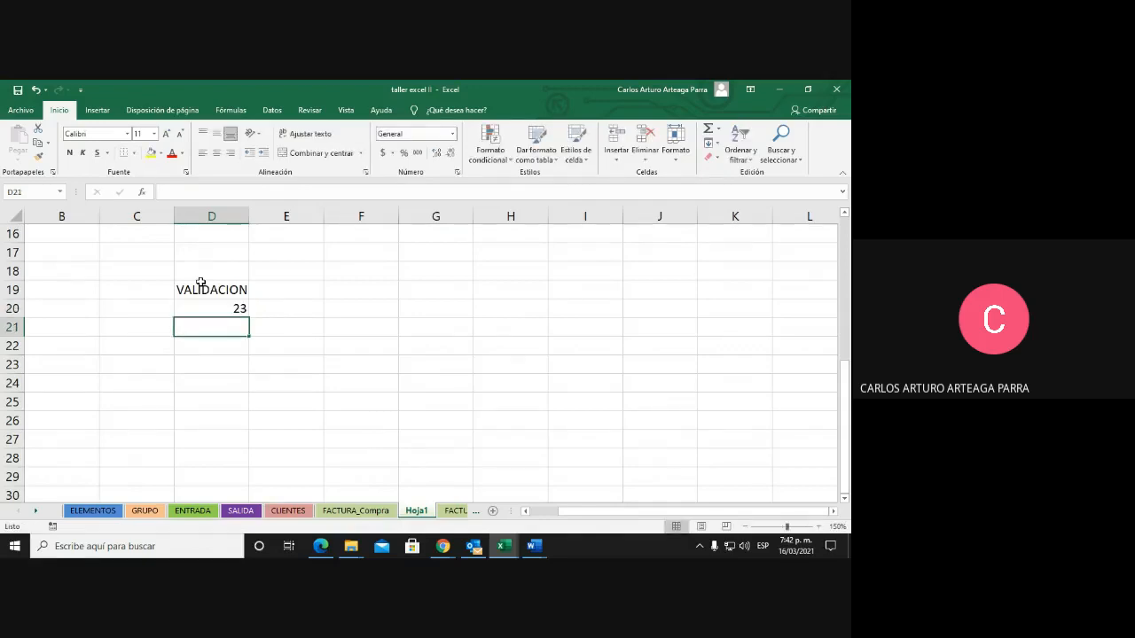
text(12-0)
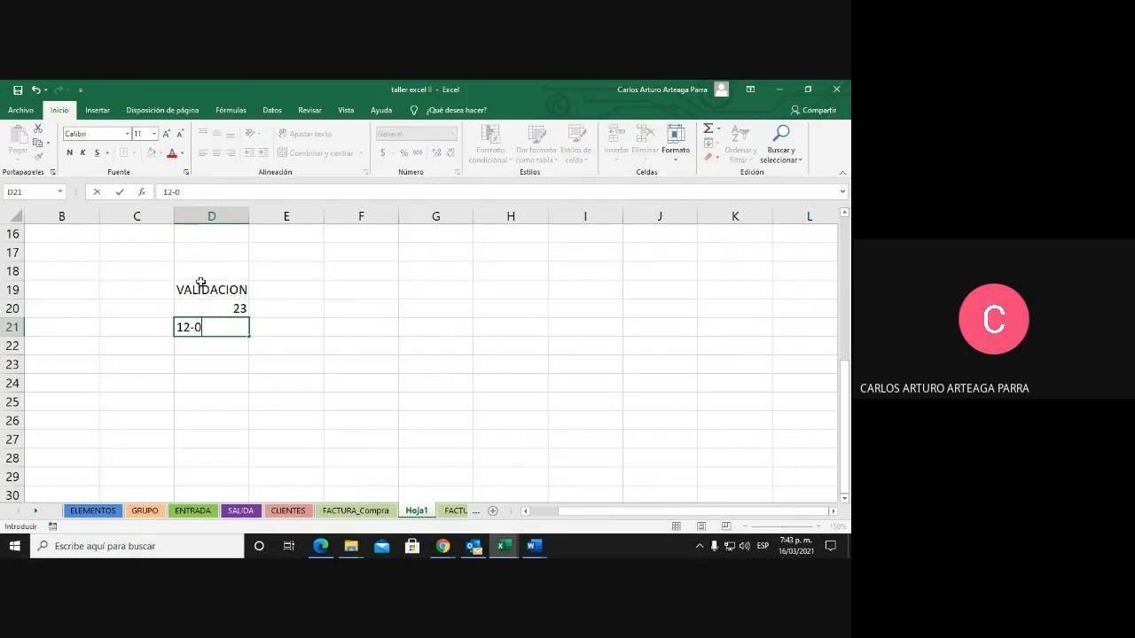
text(3-2021)
key(Return)
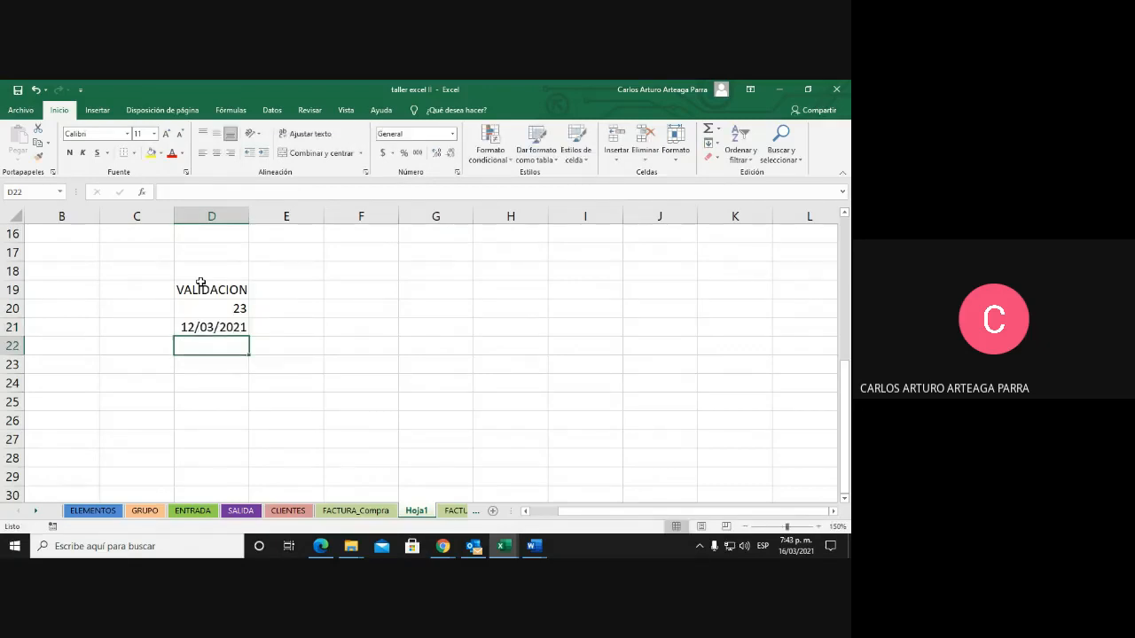
Clear the sample entries in cells D20 to D22 below the VALIDACION heading
key(Down)
key(Up)
key(Up)
key(Up)
key(shift+Down)
key(shift+Down)
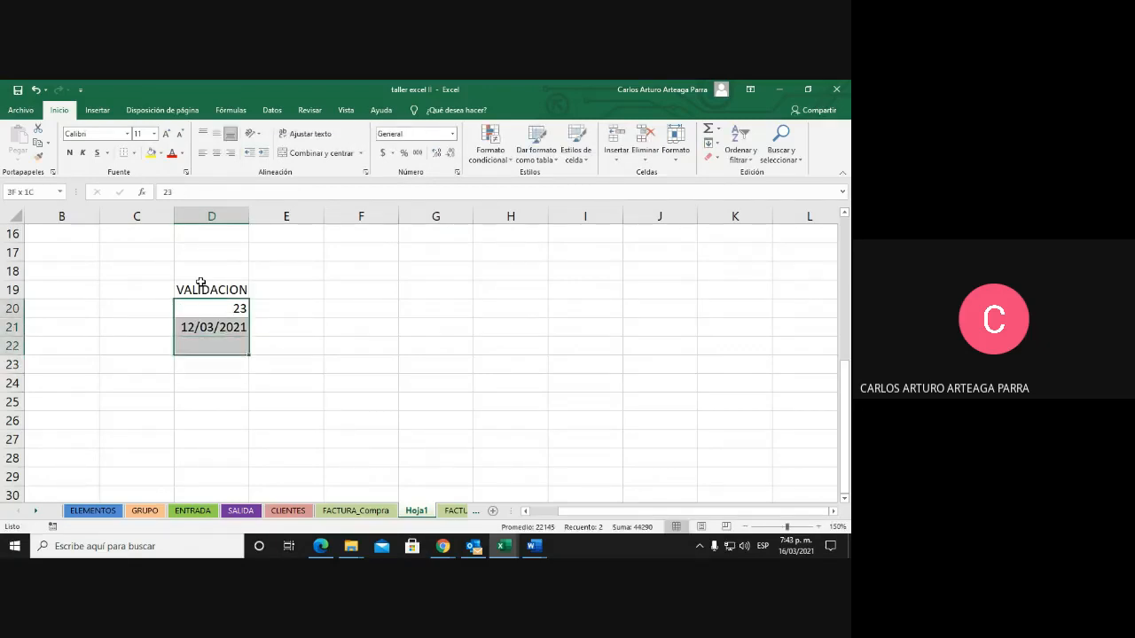
key(Delete)
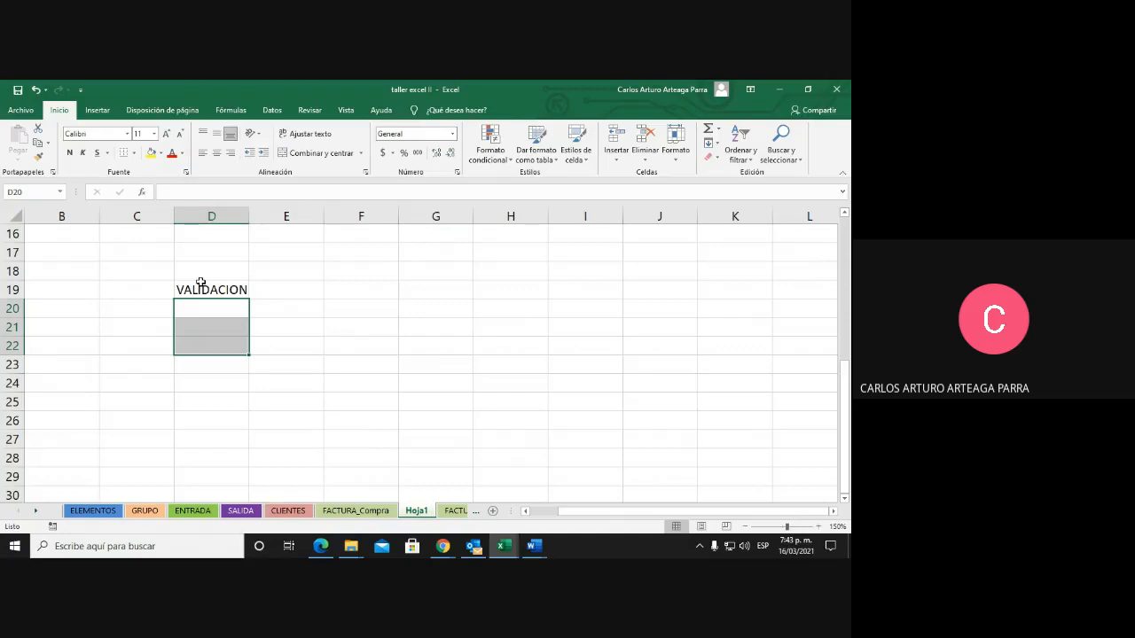
Enter the label IVA in cell C20 and fill the adjacent cell D20 with yellow
key(shift+Up)
key(shift+Up)
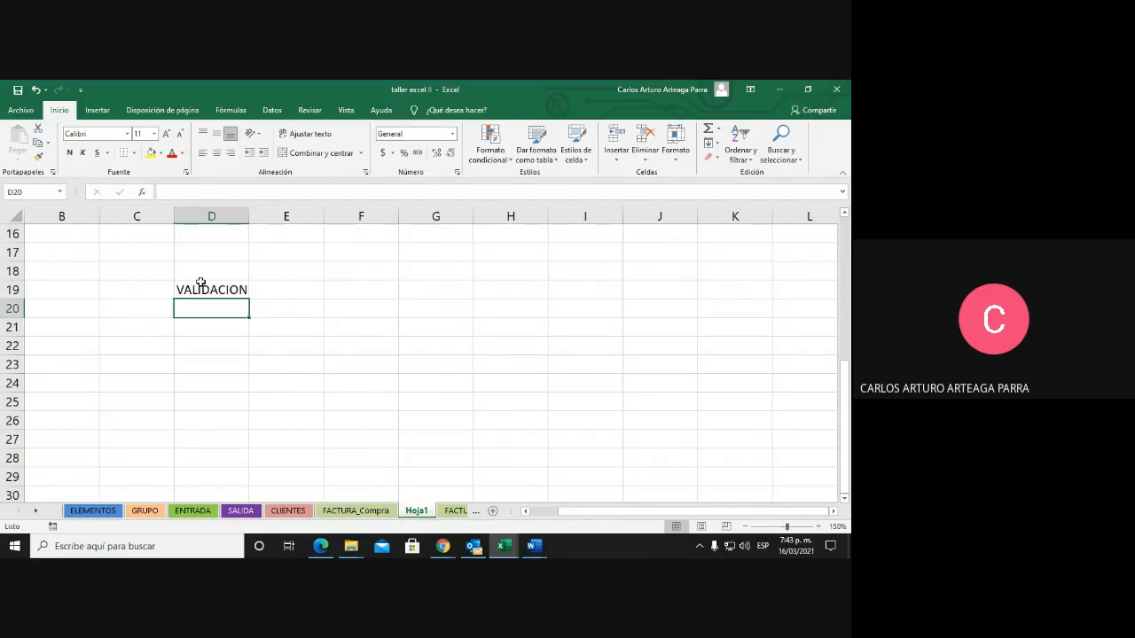
key(Left)
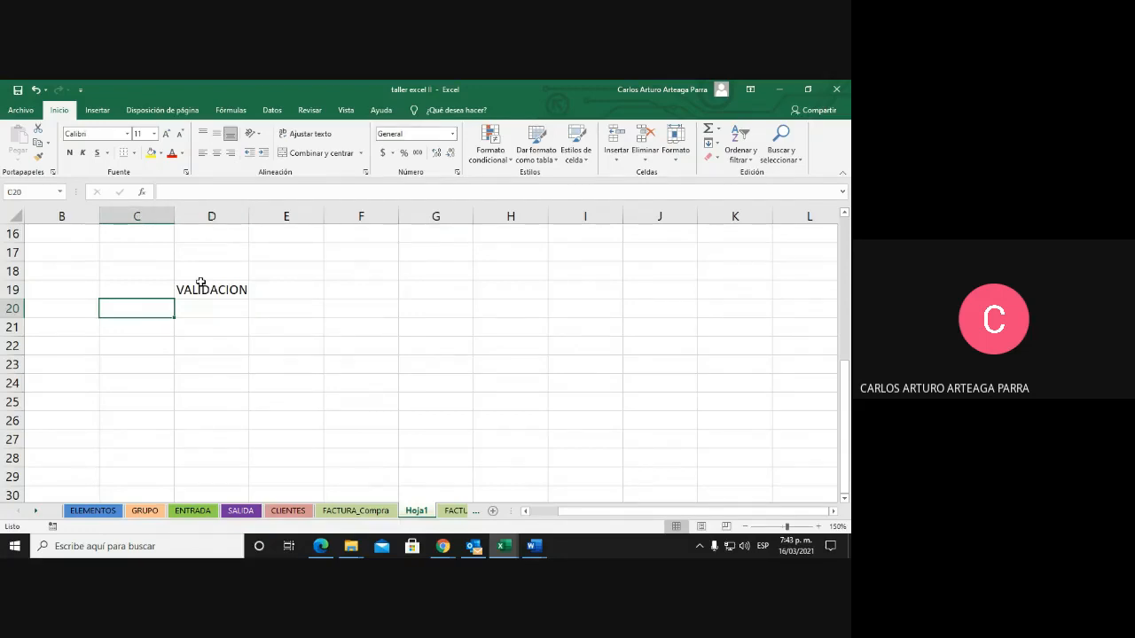
key(Down)
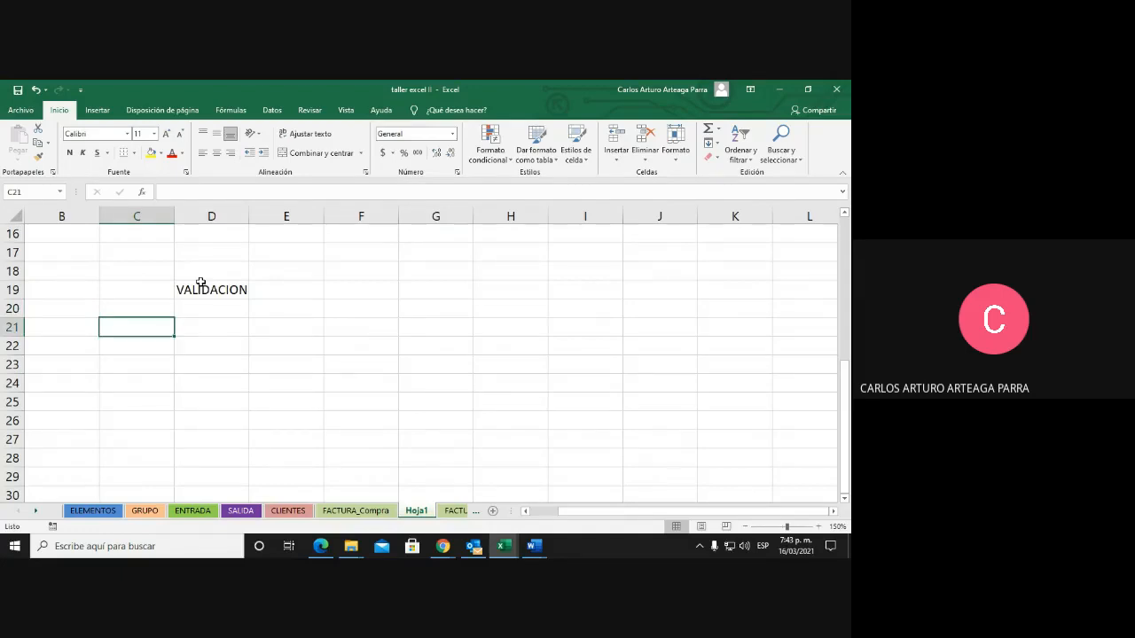
key(Up)
text(IVA)
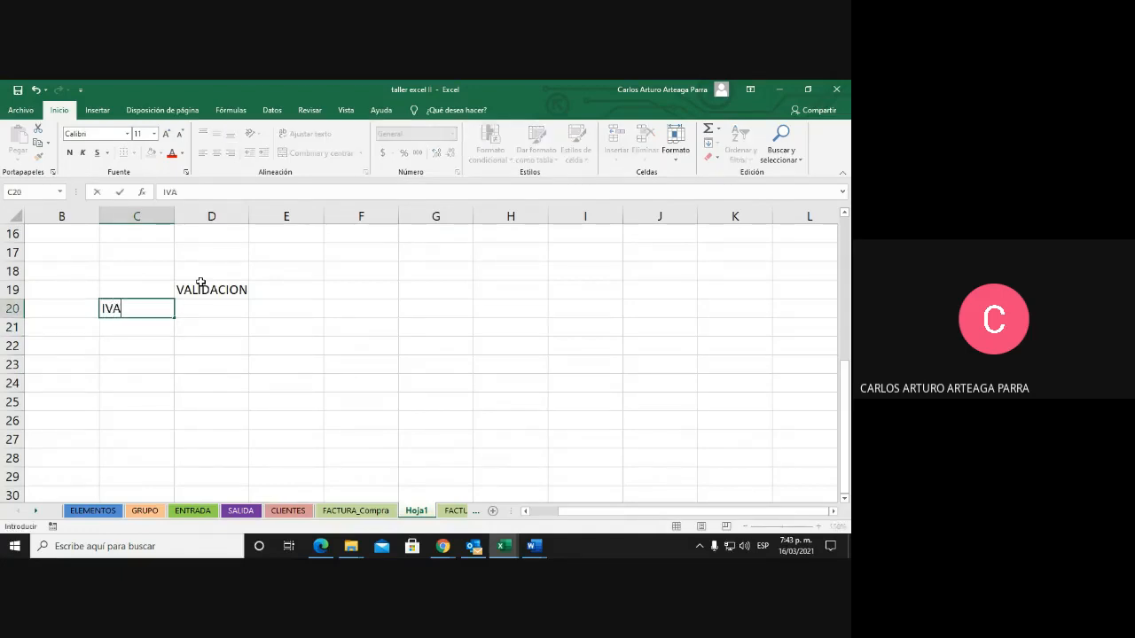
key(Tab)
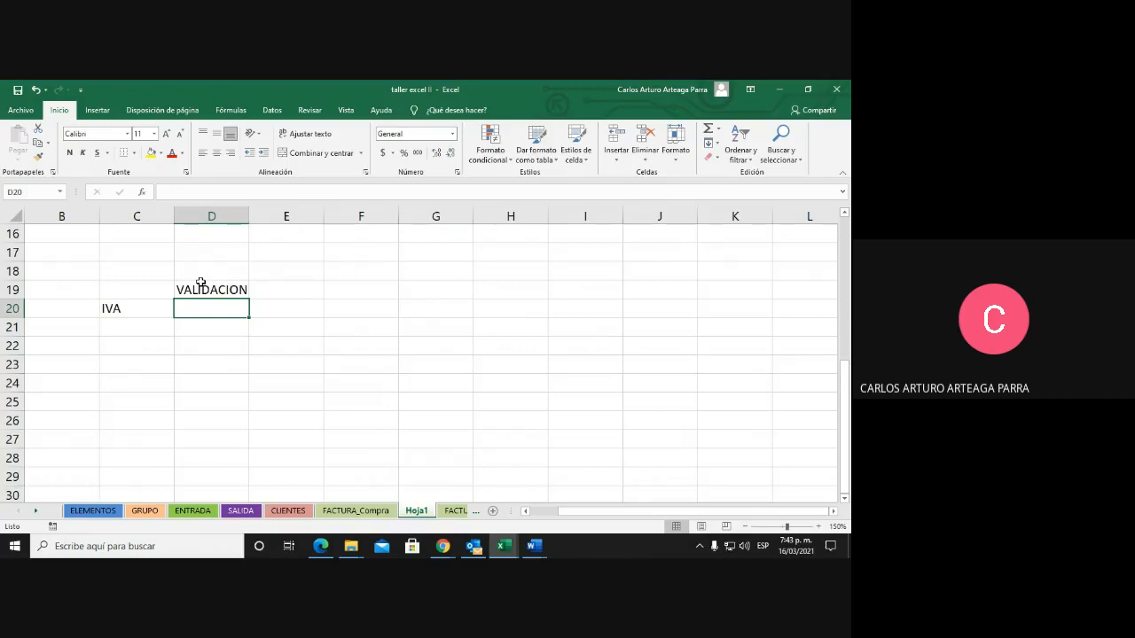
click(151, 152)
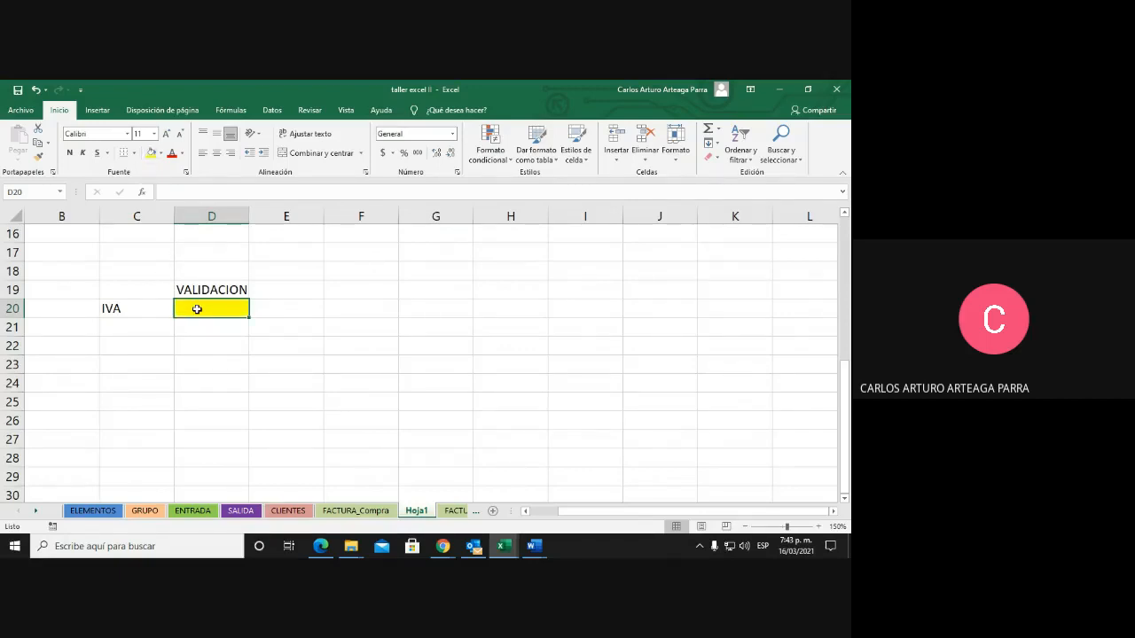
Set up data validation for D20 that allows a Lista, with 10%,9%,12% as its origin
click(273, 113)
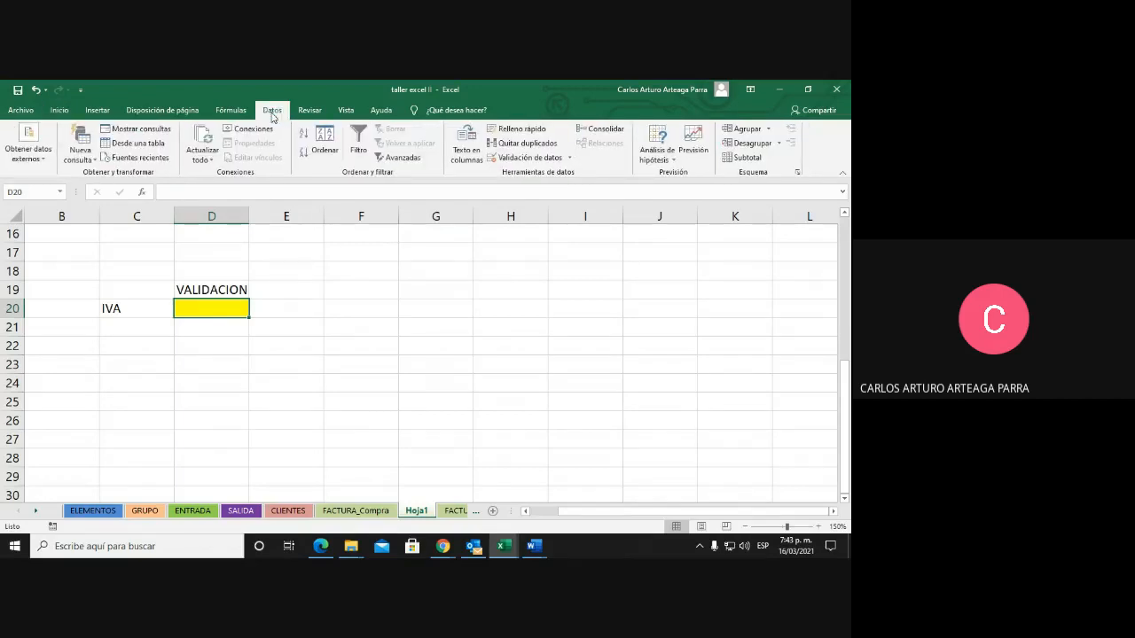
click(570, 157)
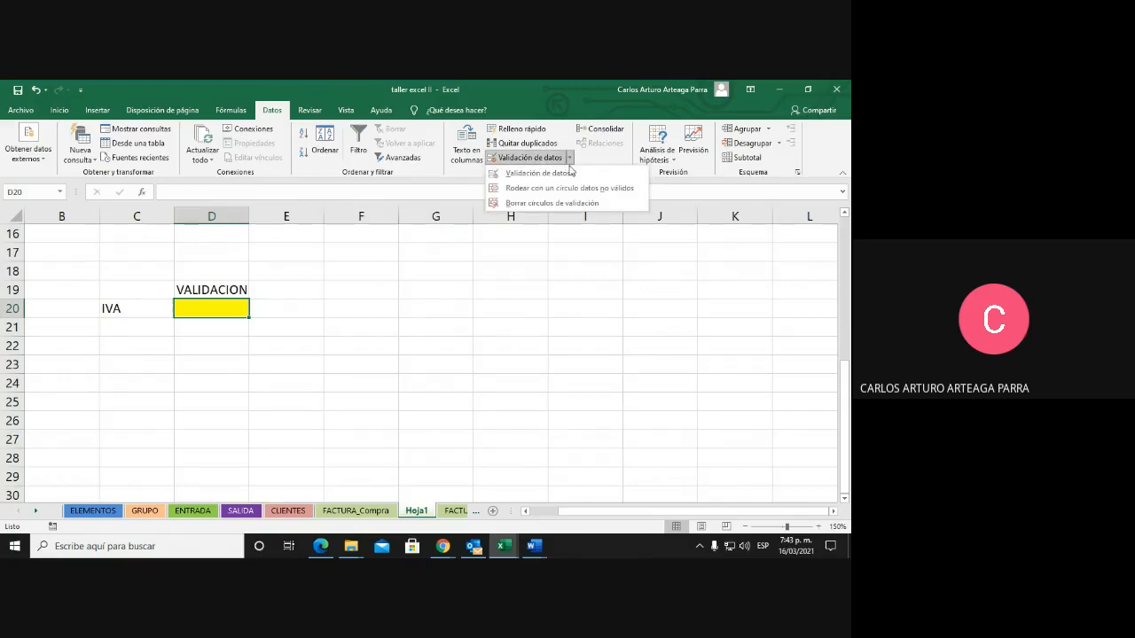
click(570, 174)
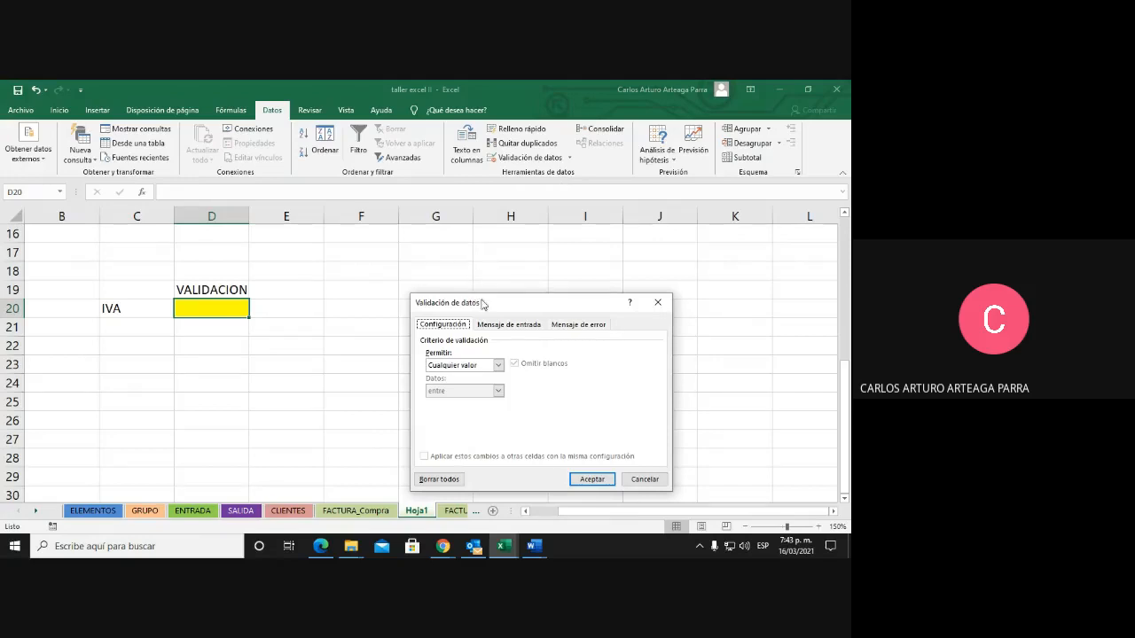
drag(494, 304, 369, 239)
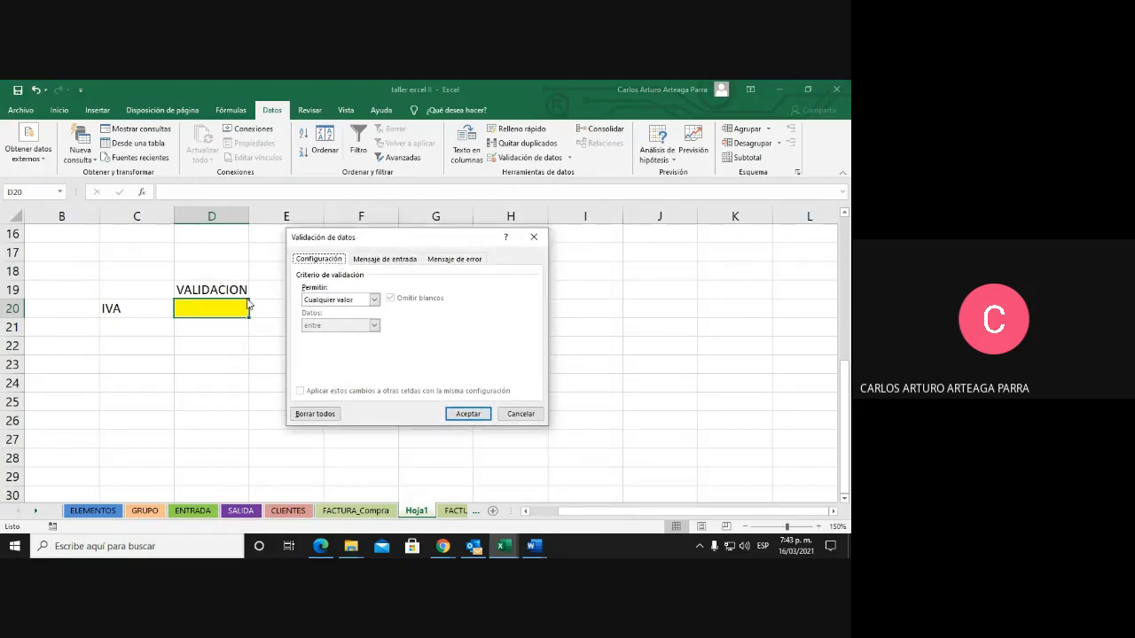
click(375, 301)
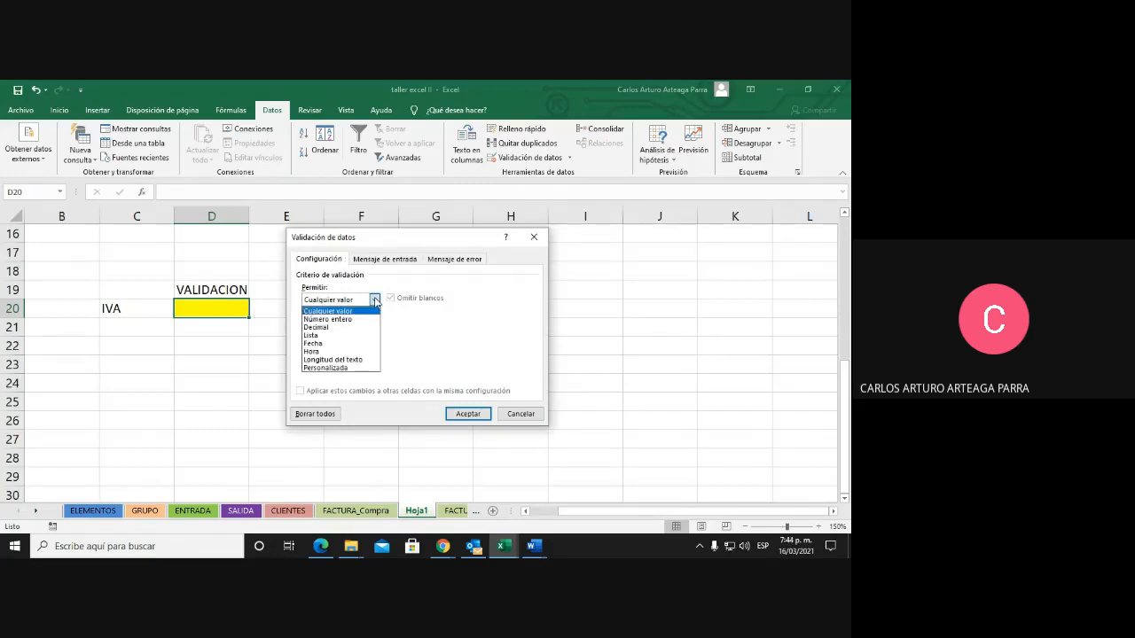
click(330, 335)
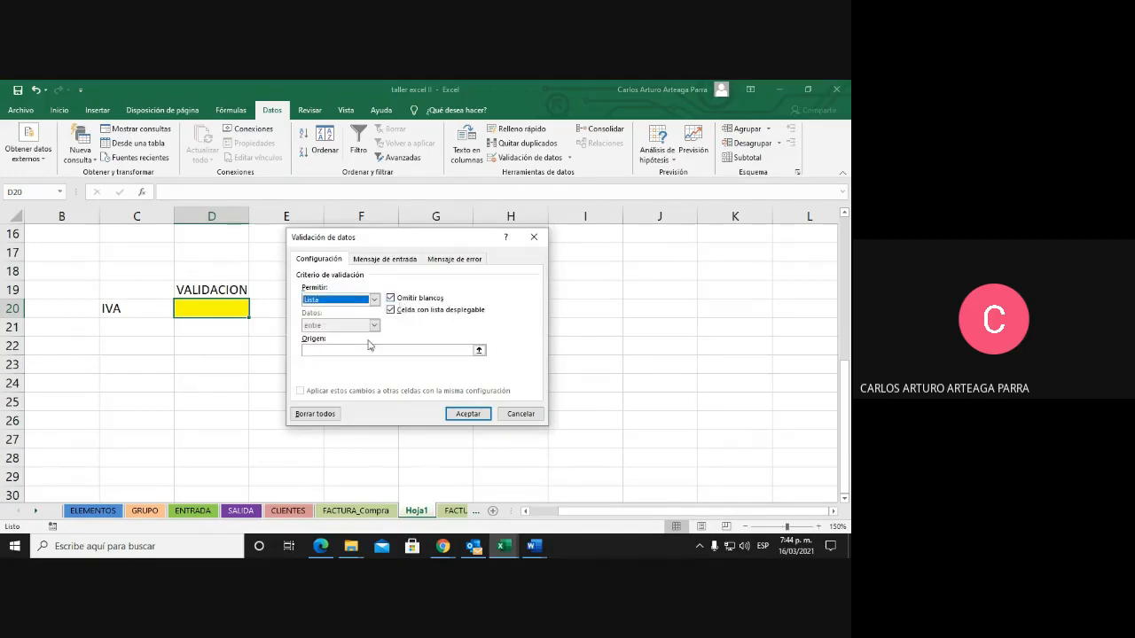
click(328, 351)
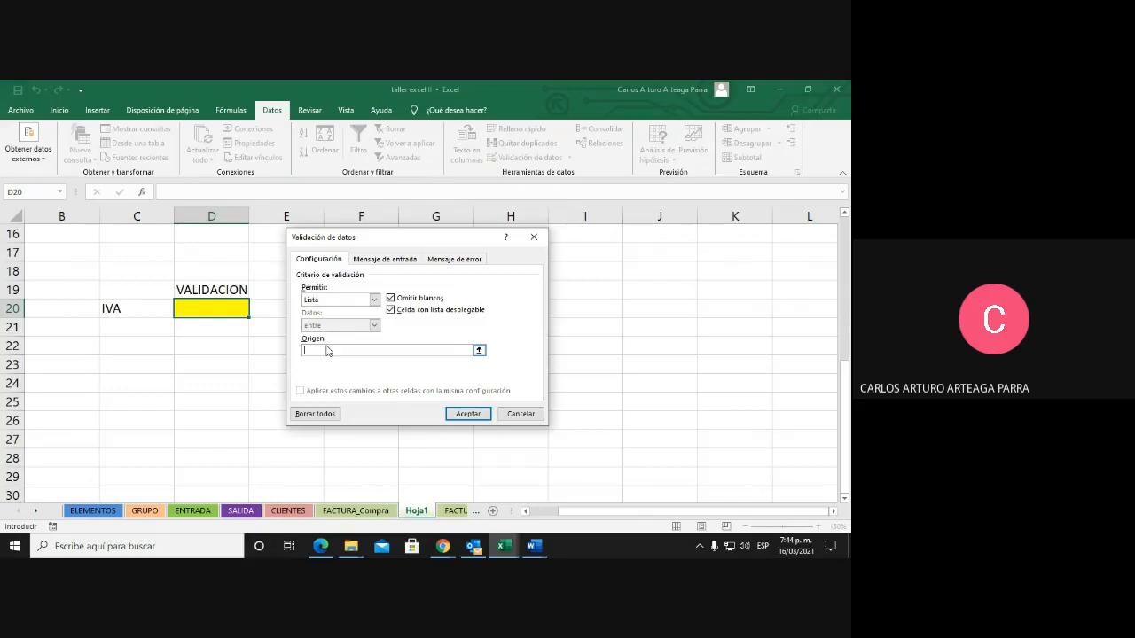
text(10%;)
text(9%;12%)
Open Región in the Windows Panel de control, check the list separator in the additional number format settings, and cancel without changes
click(110, 546)
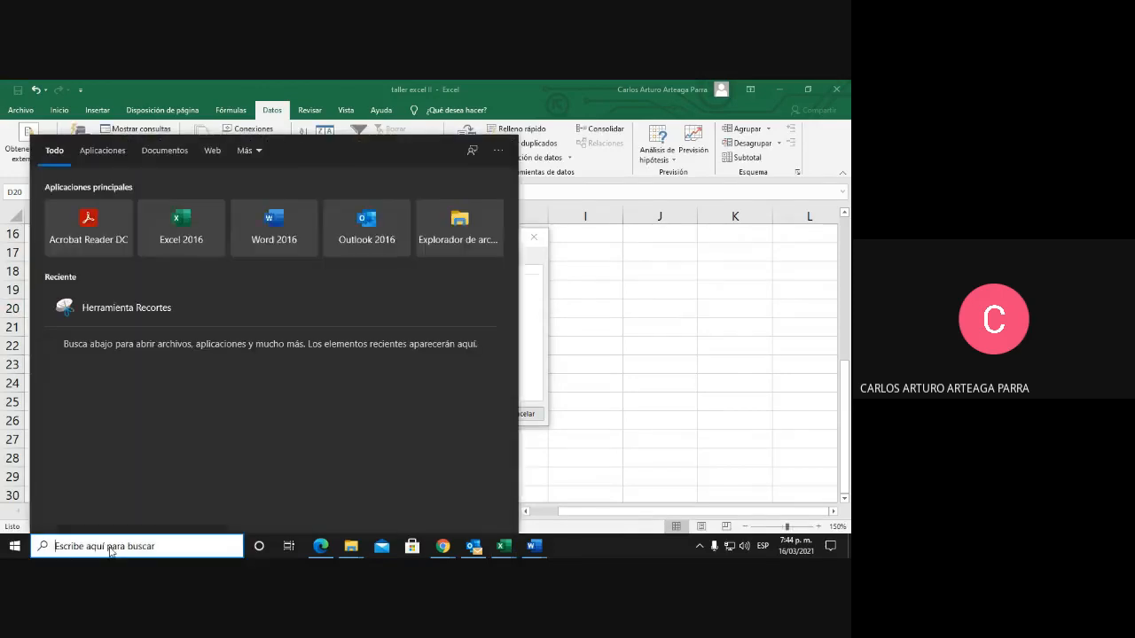
text(PANEL)
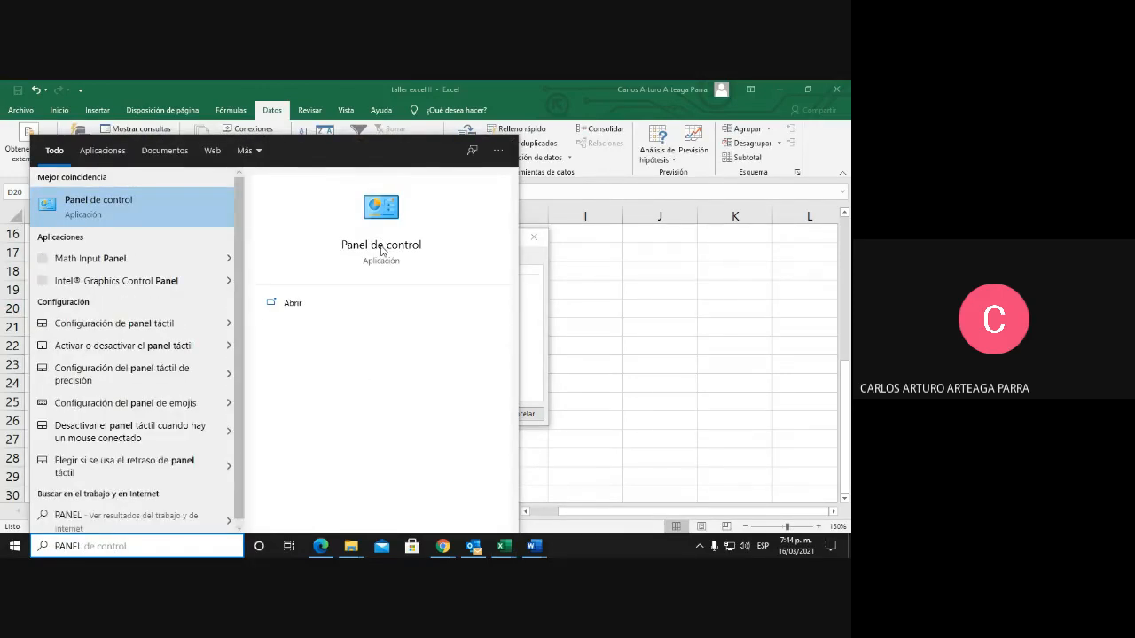
key(Escape)
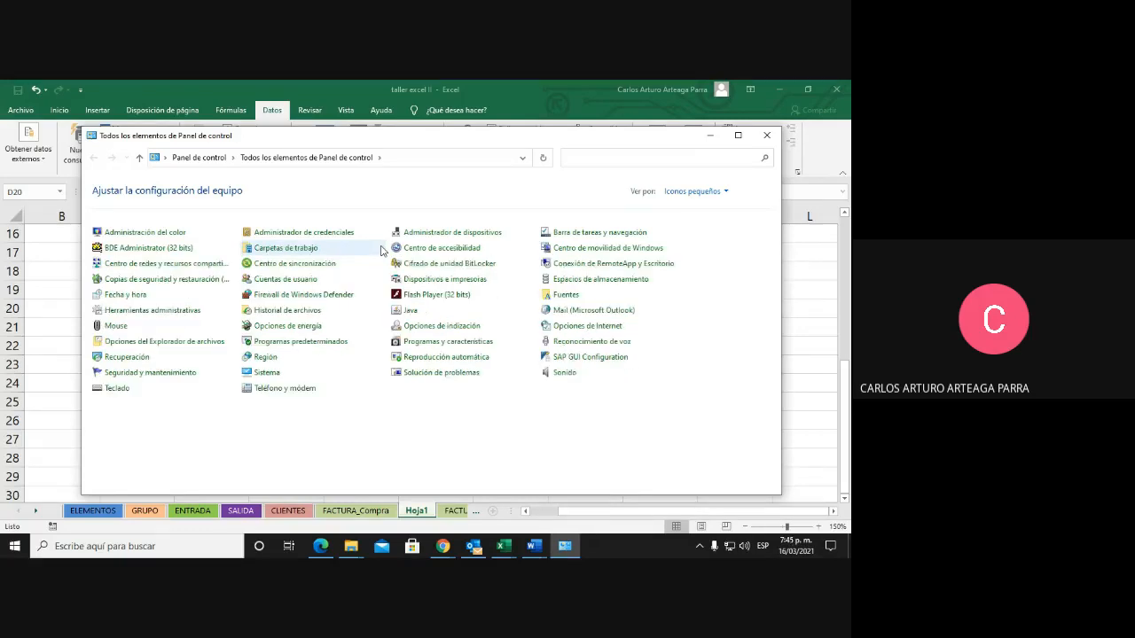
click(266, 359)
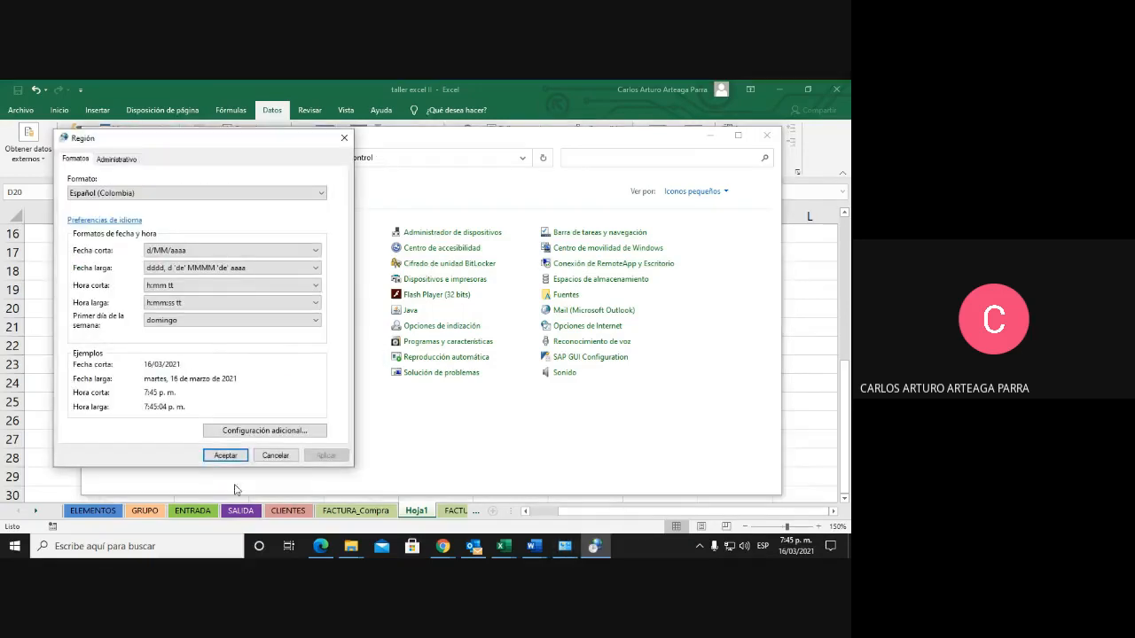
click(259, 432)
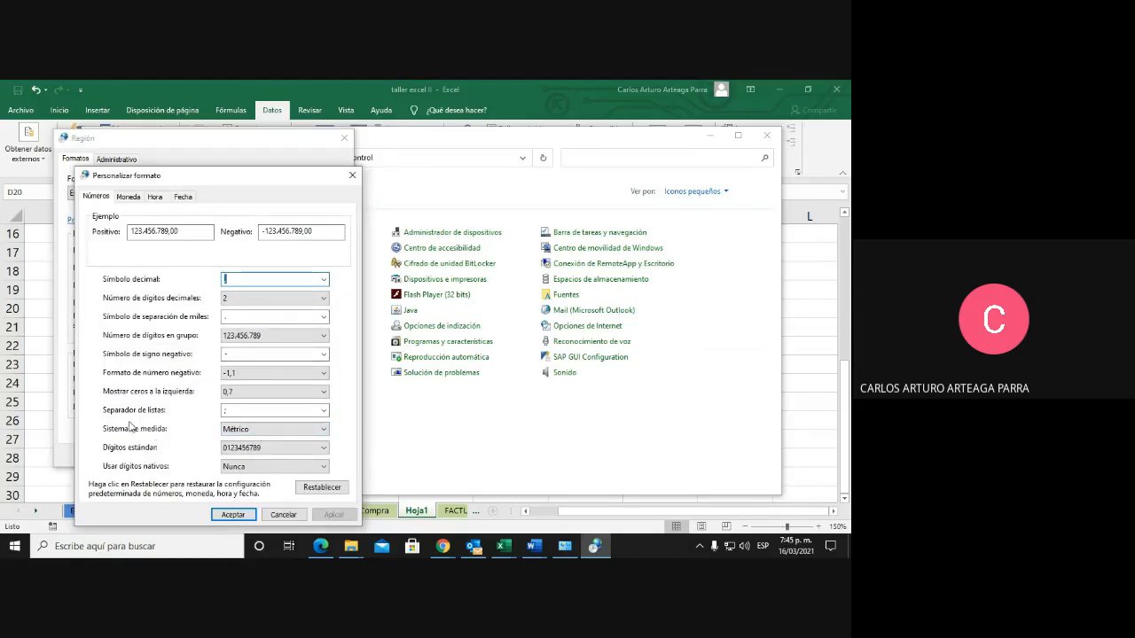
click(231, 410)
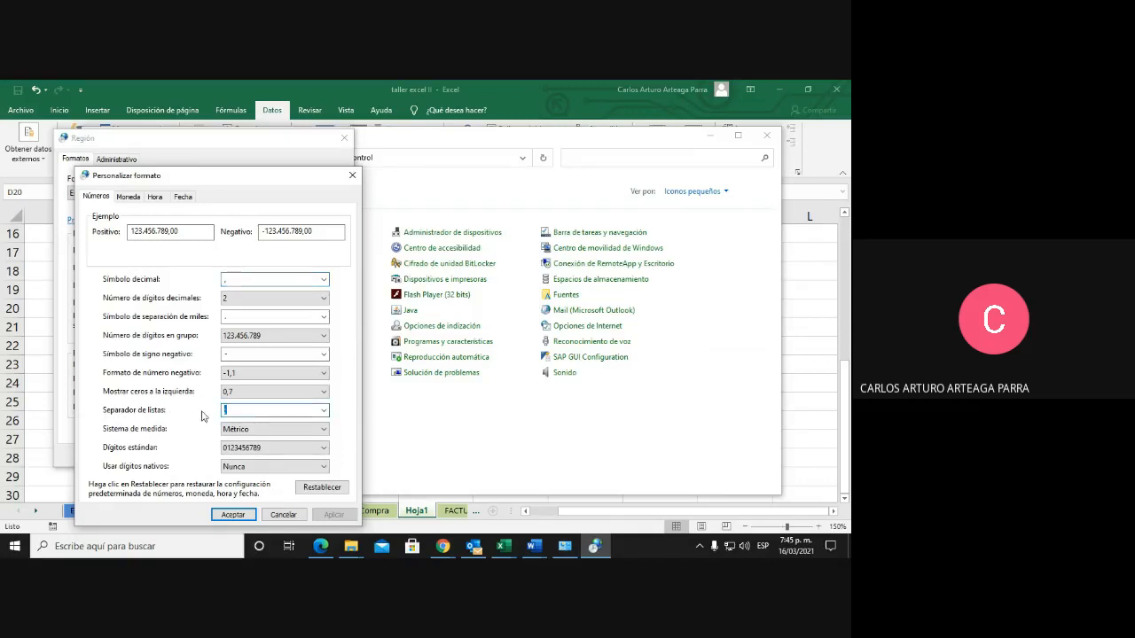
click(293, 516)
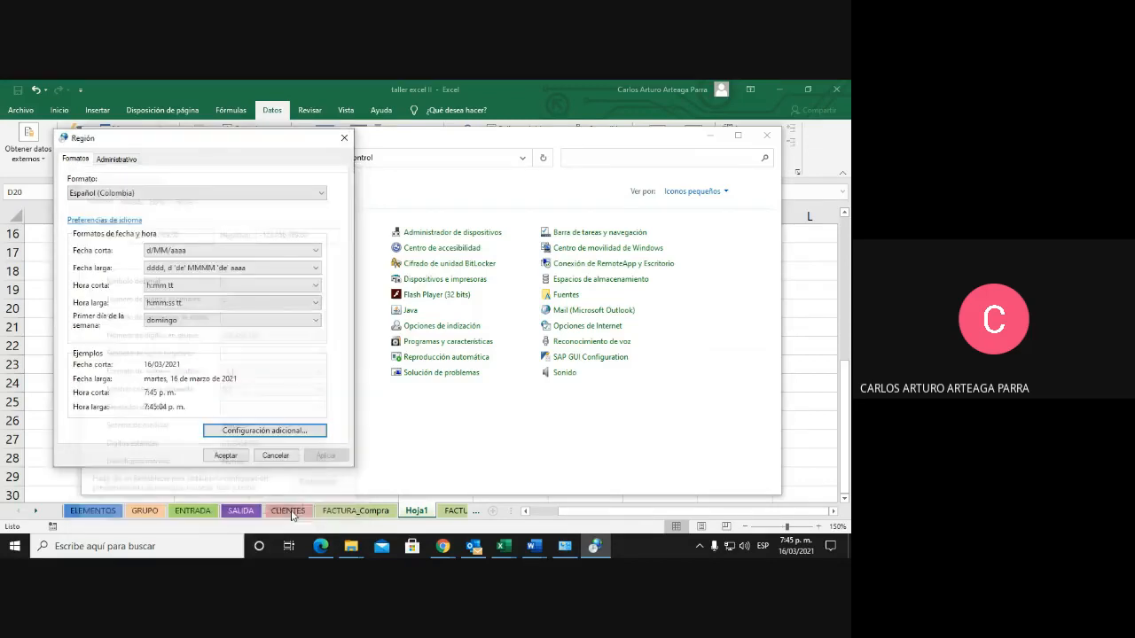
click(276, 456)
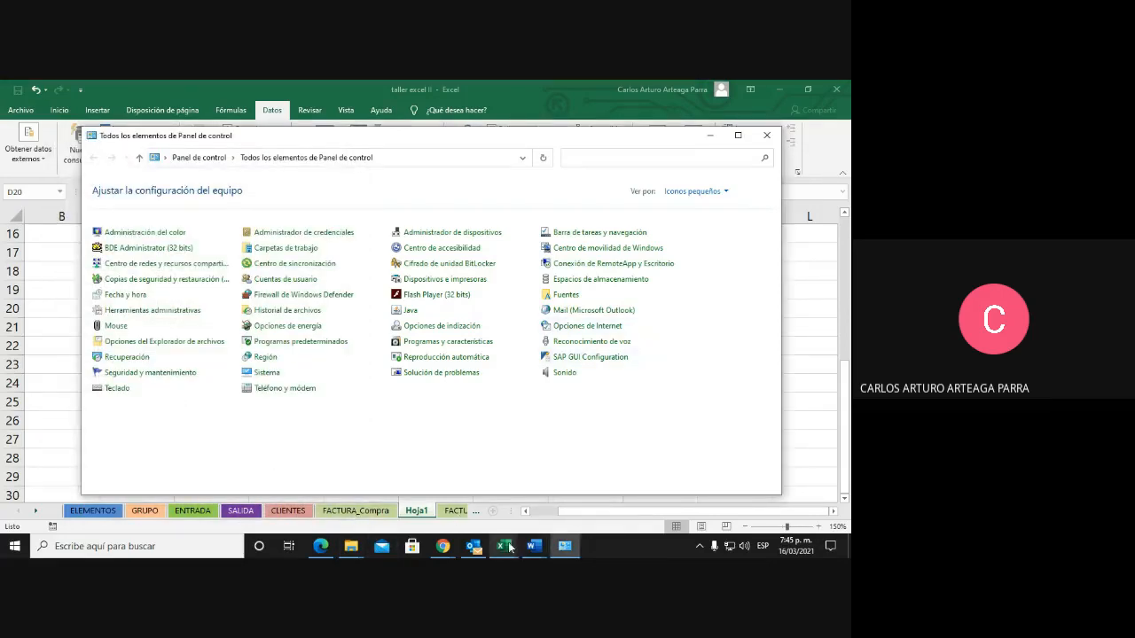
Switch back to the workbook, apply the list validation to D20, and choose the entry 10%,9%,12% from its dropdown
mouse_move(504, 546)
click(572, 495)
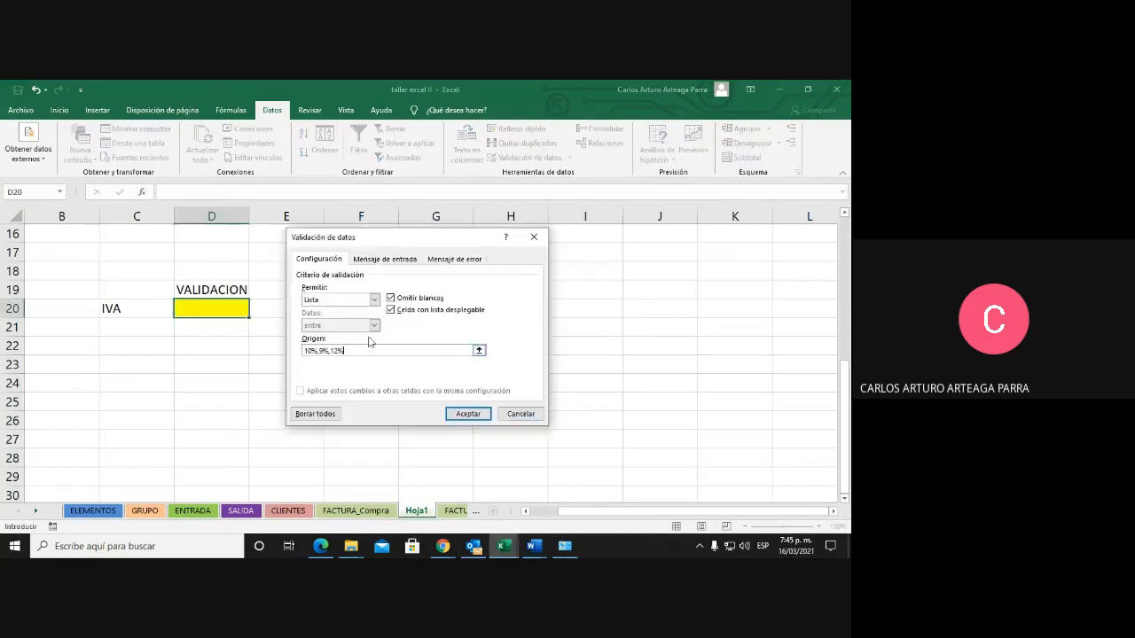
click(479, 416)
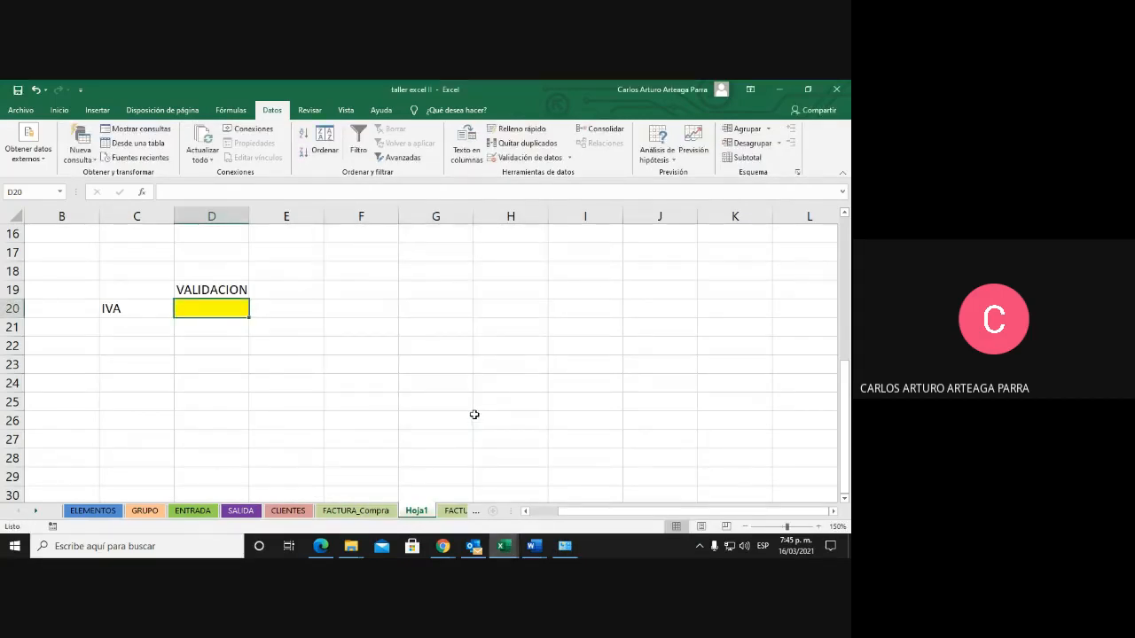
click(221, 303)
click(254, 312)
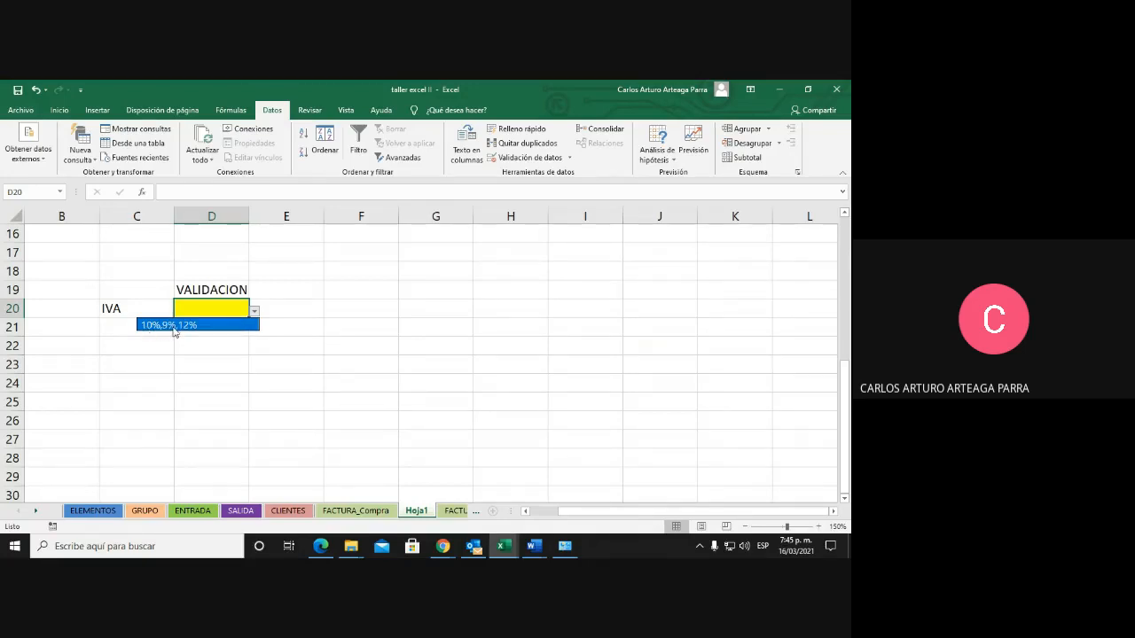
click(174, 325)
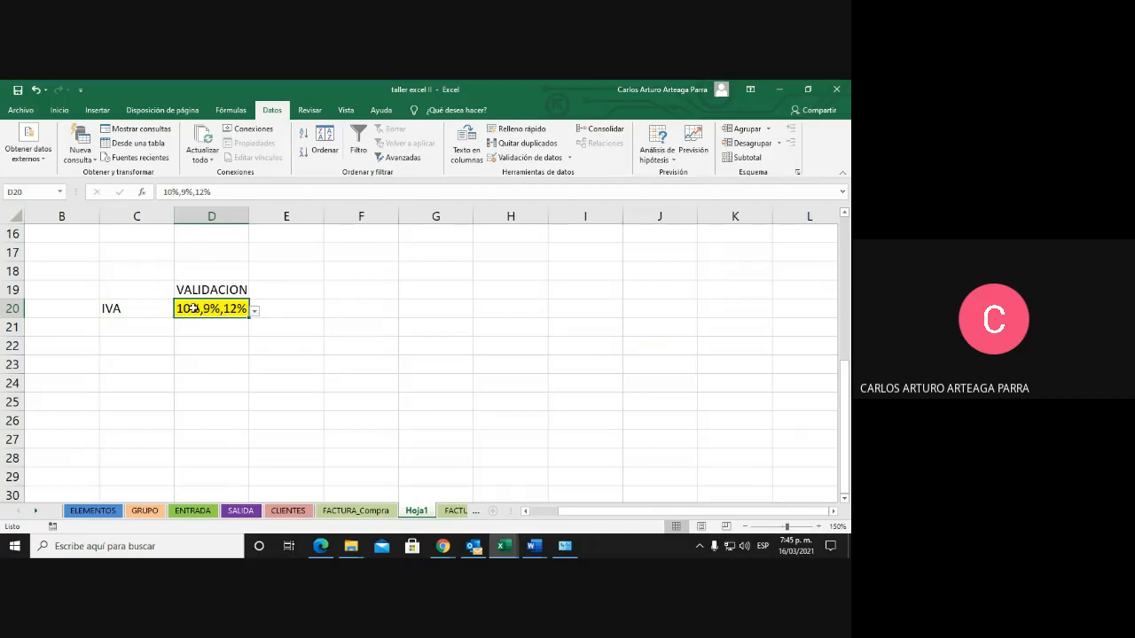
Enter the test amount 100 in cell F20
click(337, 309)
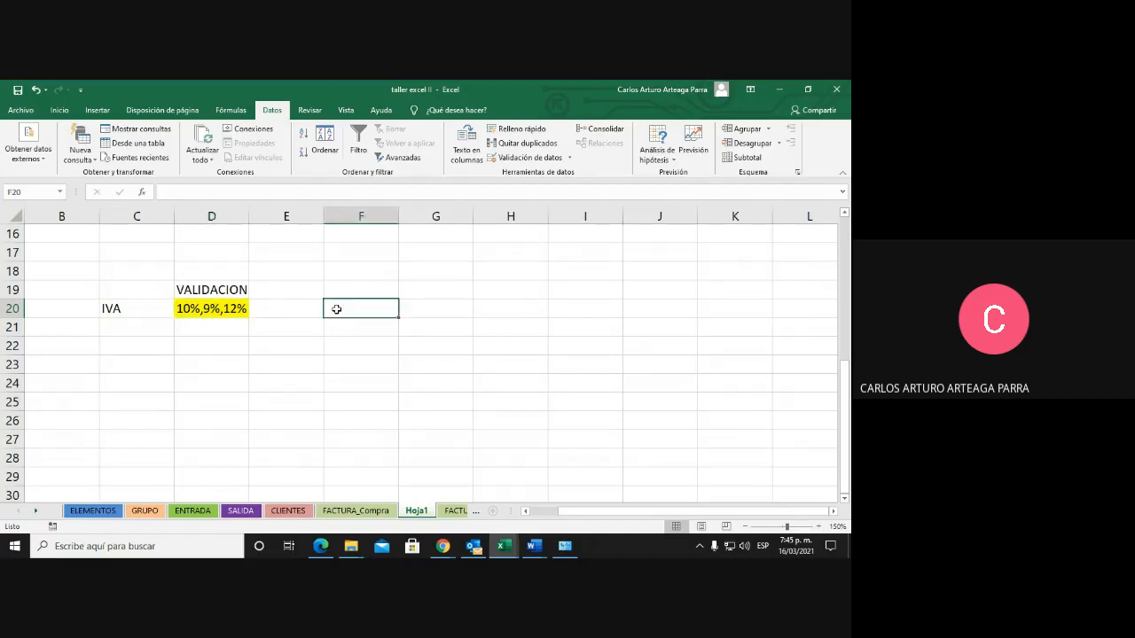
text(100)
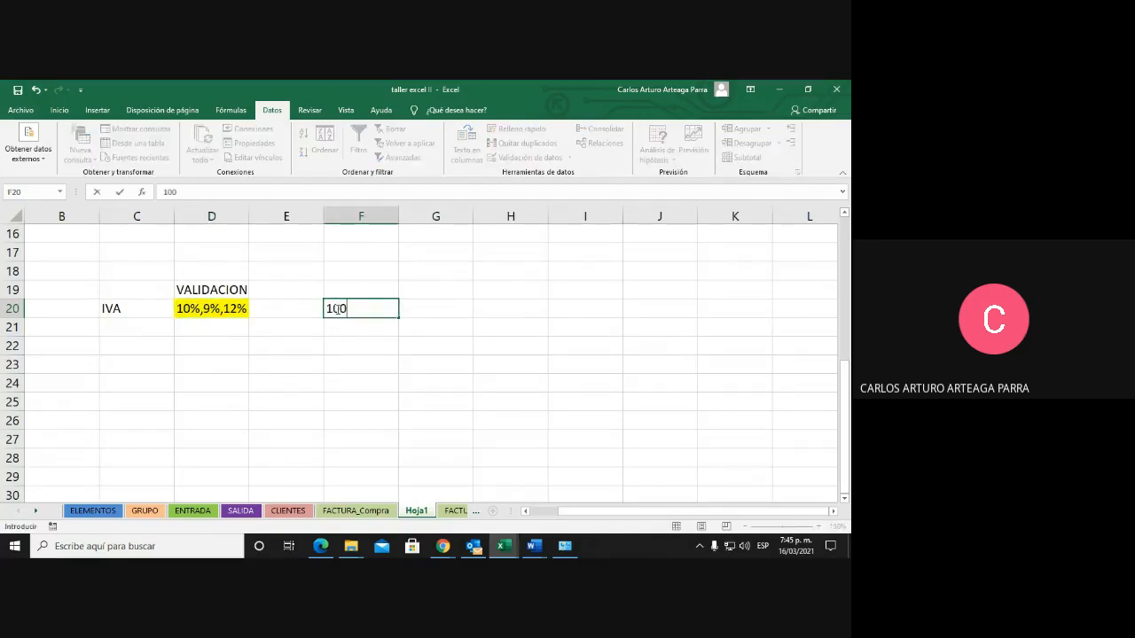
key(Return)
click(337, 310)
key(Right)
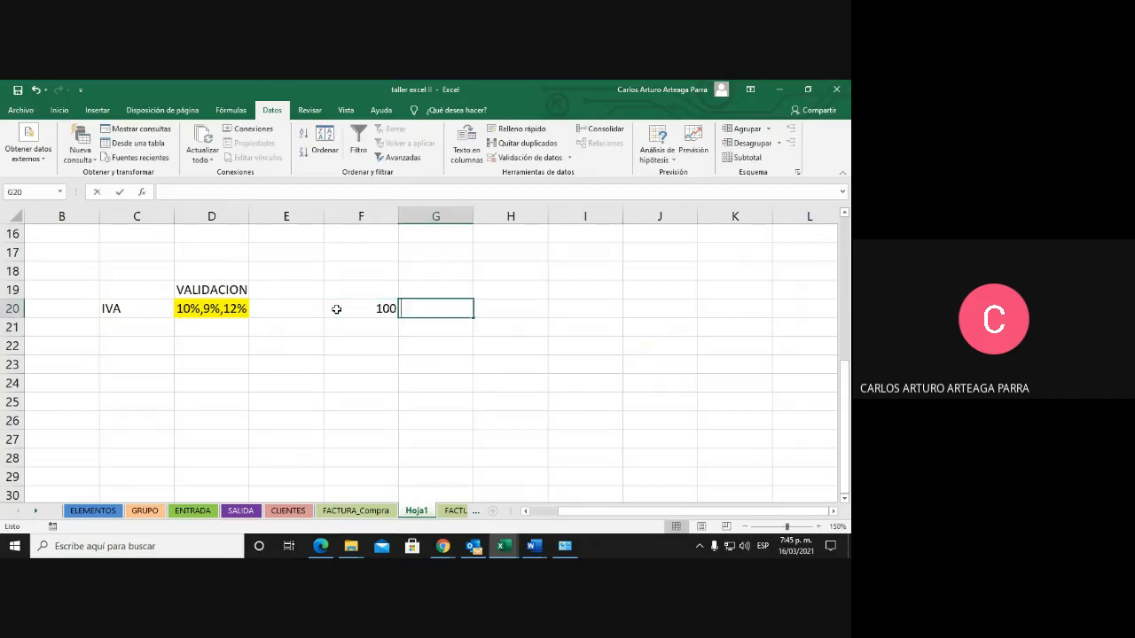
text(?)
key(BackSpace)
text(*)
click(337, 310)
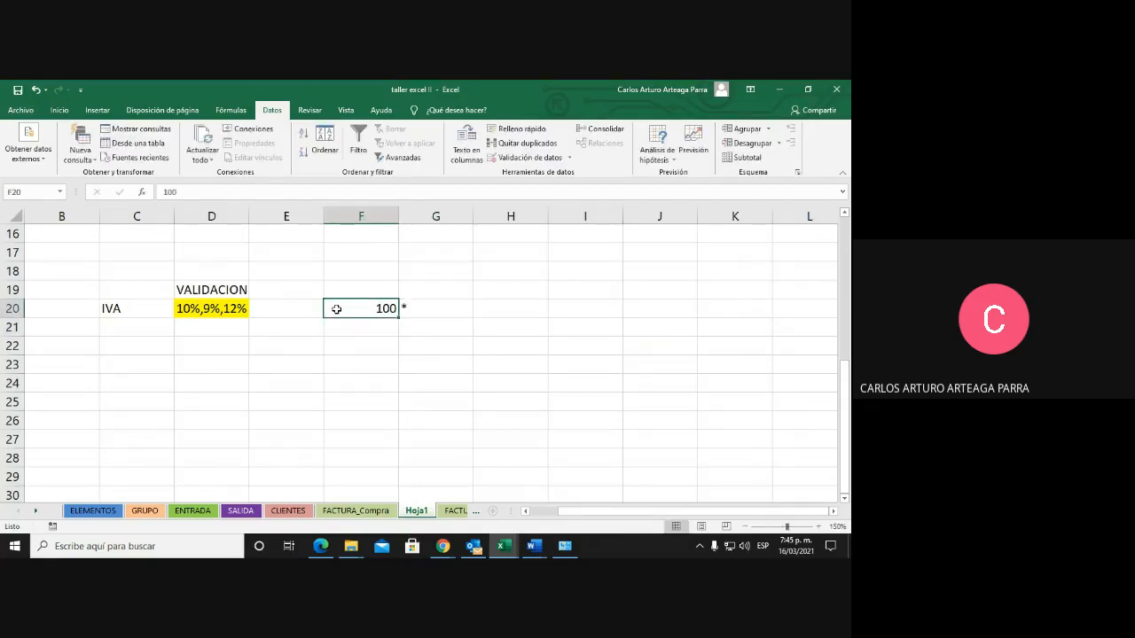
Enter a formula in G20 that multiplies the amount in F20 by the IVA in D20, accepting the correction to =F20*D20
key(Right)
text(=*)
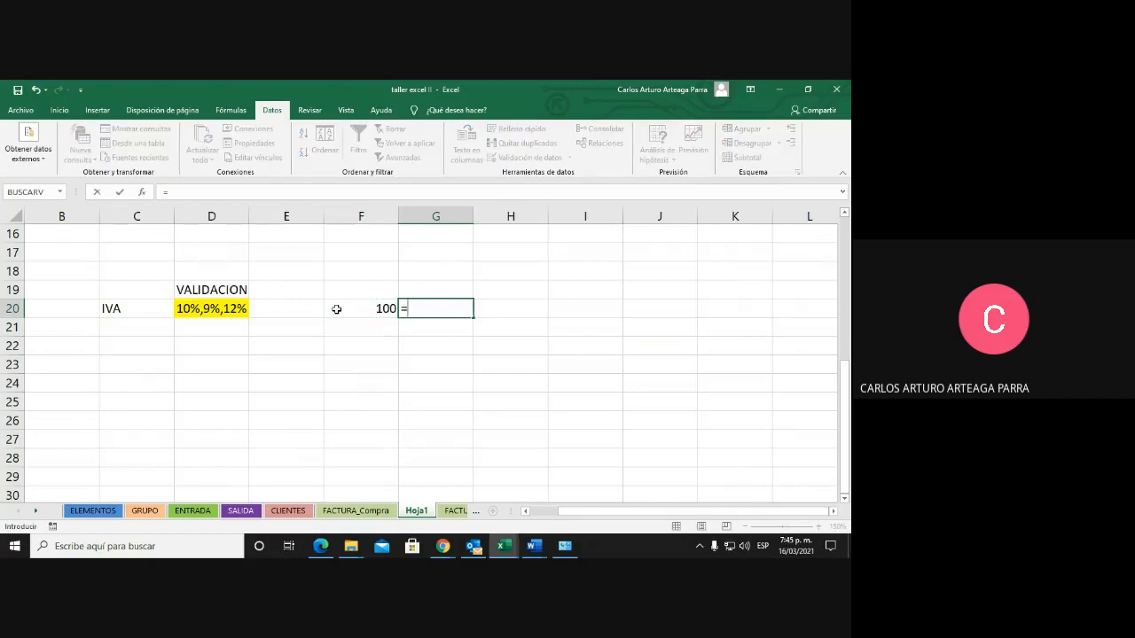
click(390, 310)
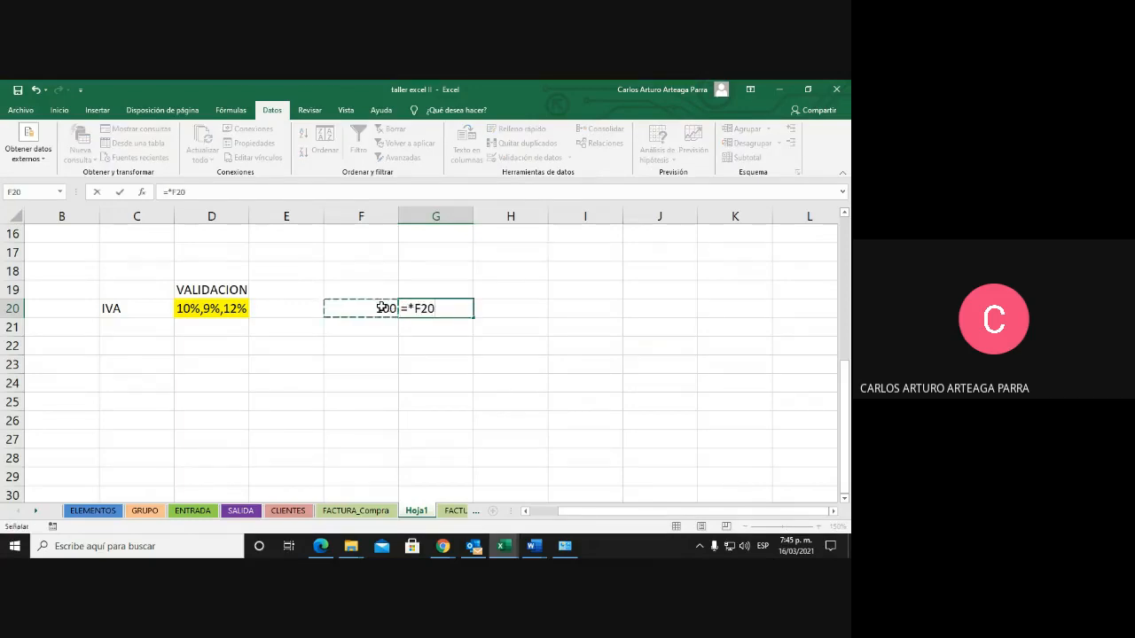
text(*)
click(214, 317)
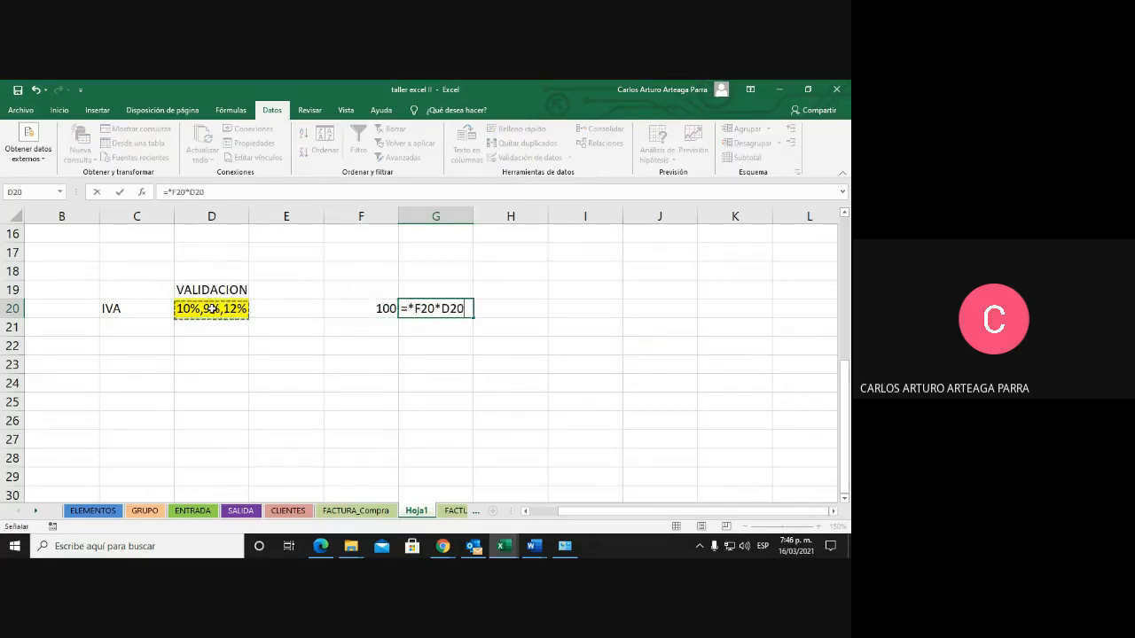
key(Return)
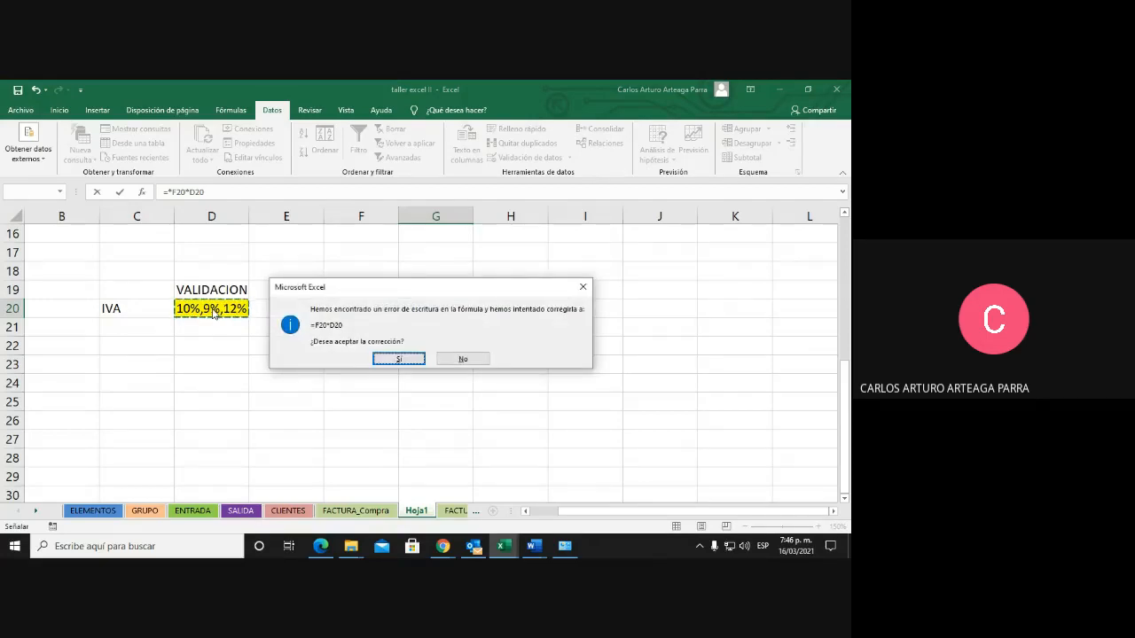
key(Return)
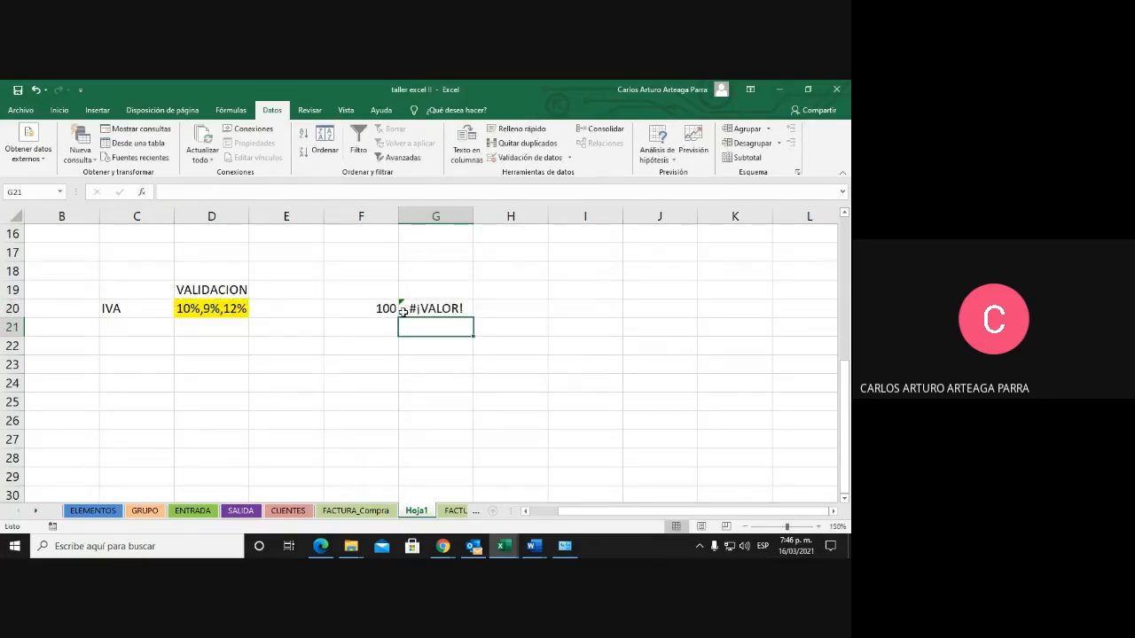
click(460, 302)
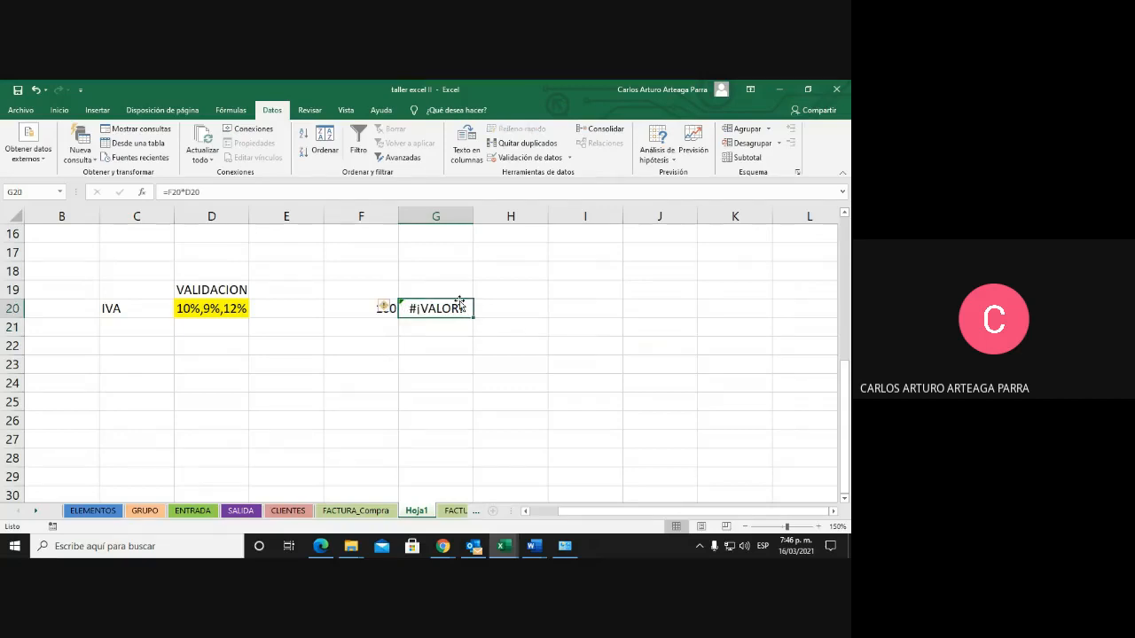
Correct the separators in the origin of D20's list validation so that 10%, 9% and 12% are separate entries
click(230, 309)
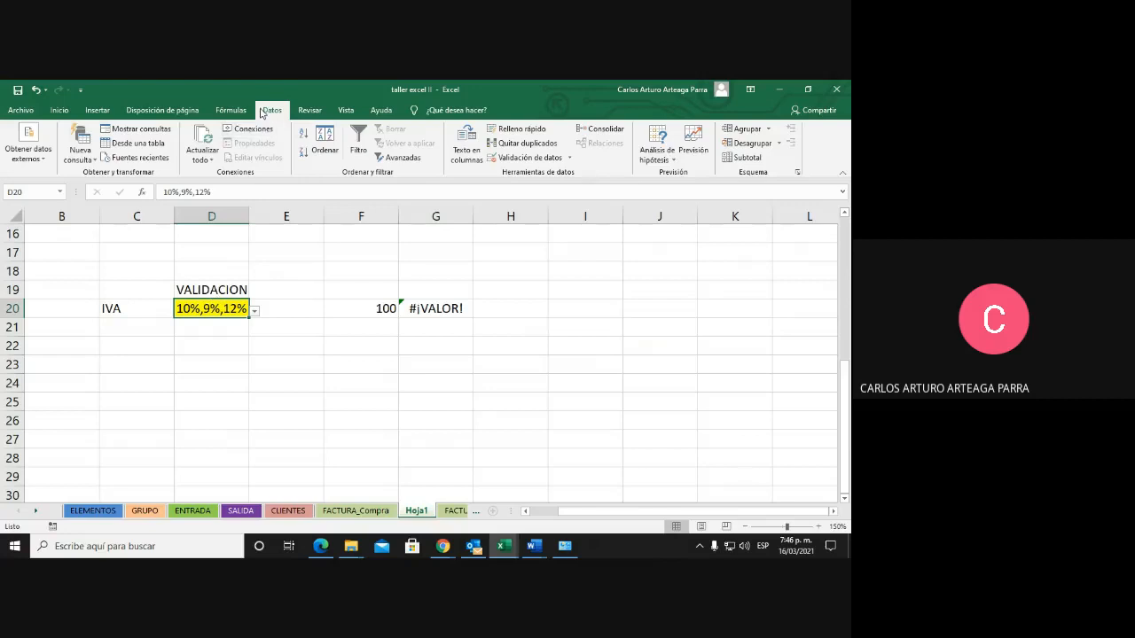
click(565, 158)
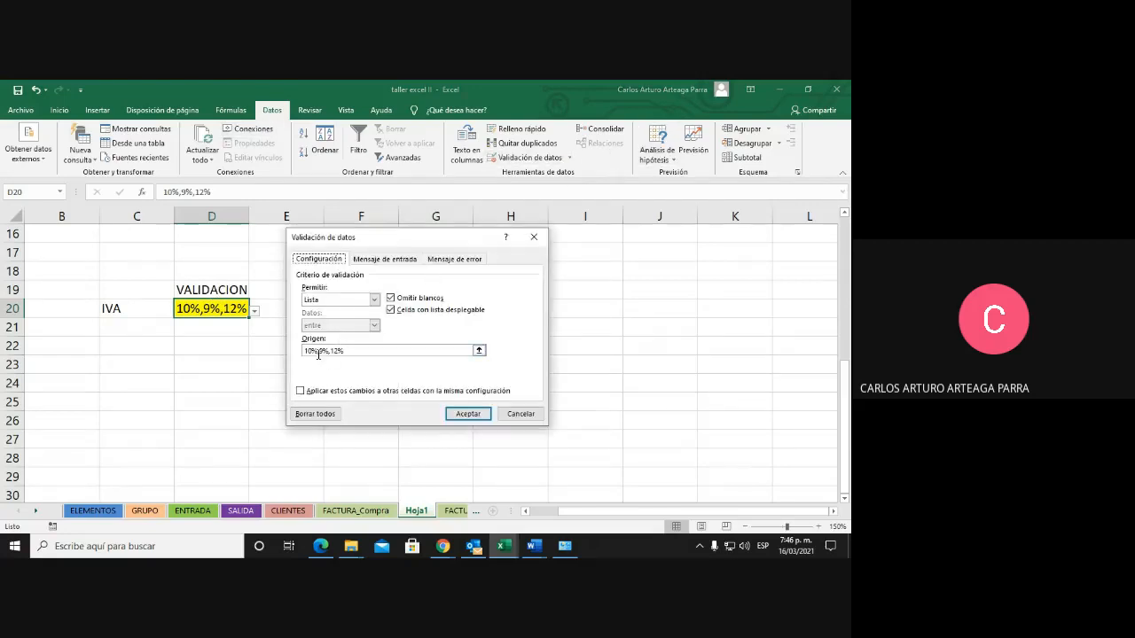
click(319, 352)
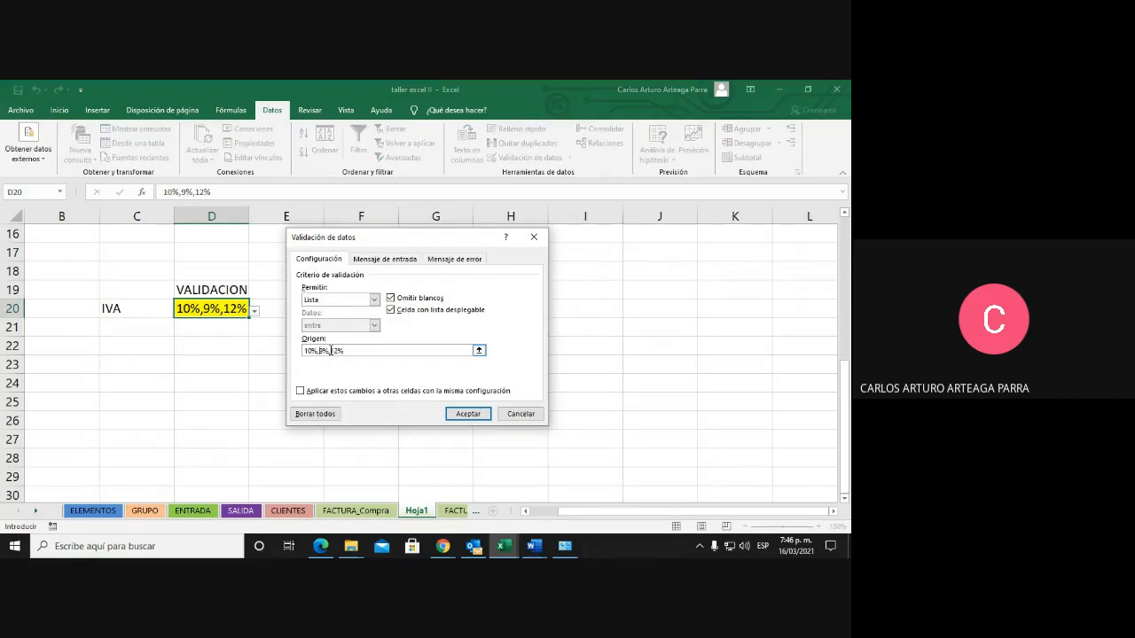
key(BackSpace)
text(,)
click(465, 413)
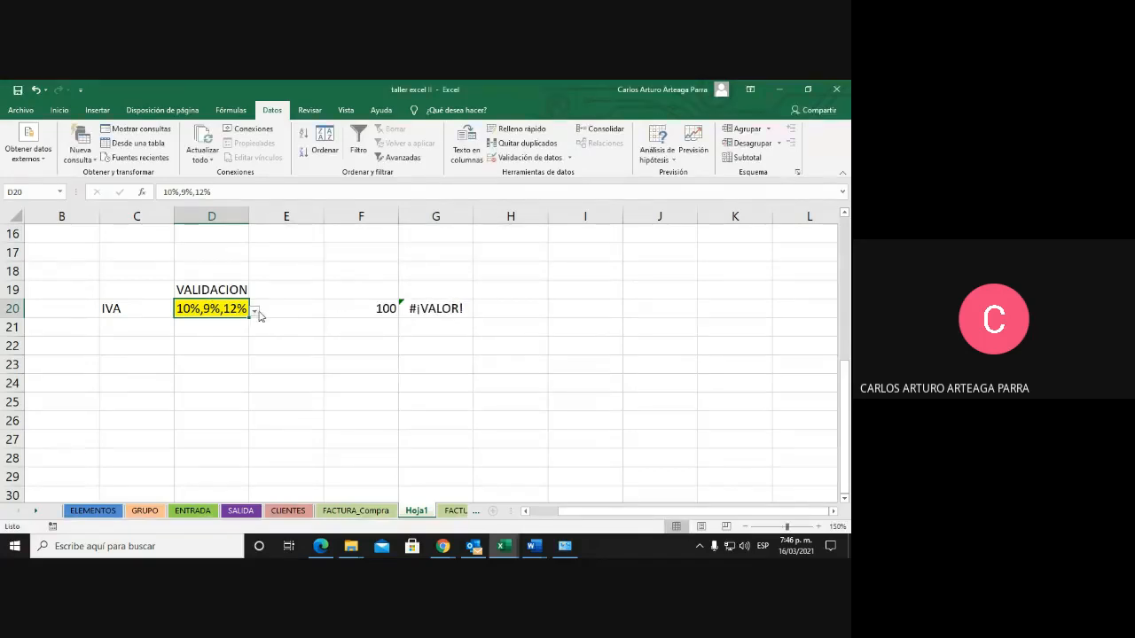
Test the dropdown in D20 by choosing 10%, 12% and finally 9%
click(254, 312)
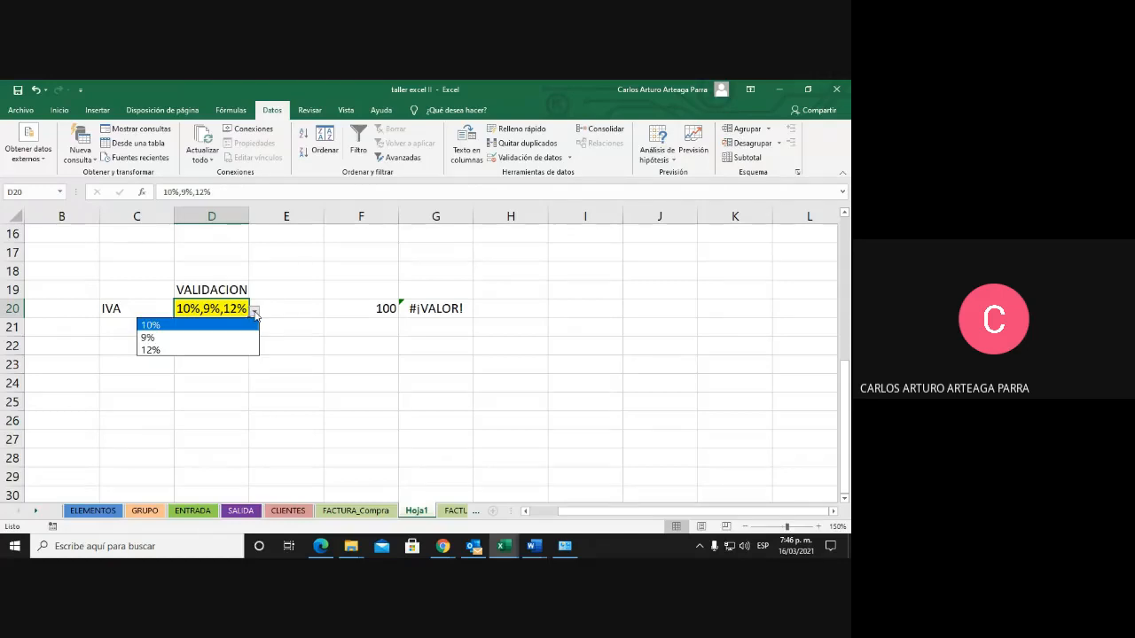
click(147, 327)
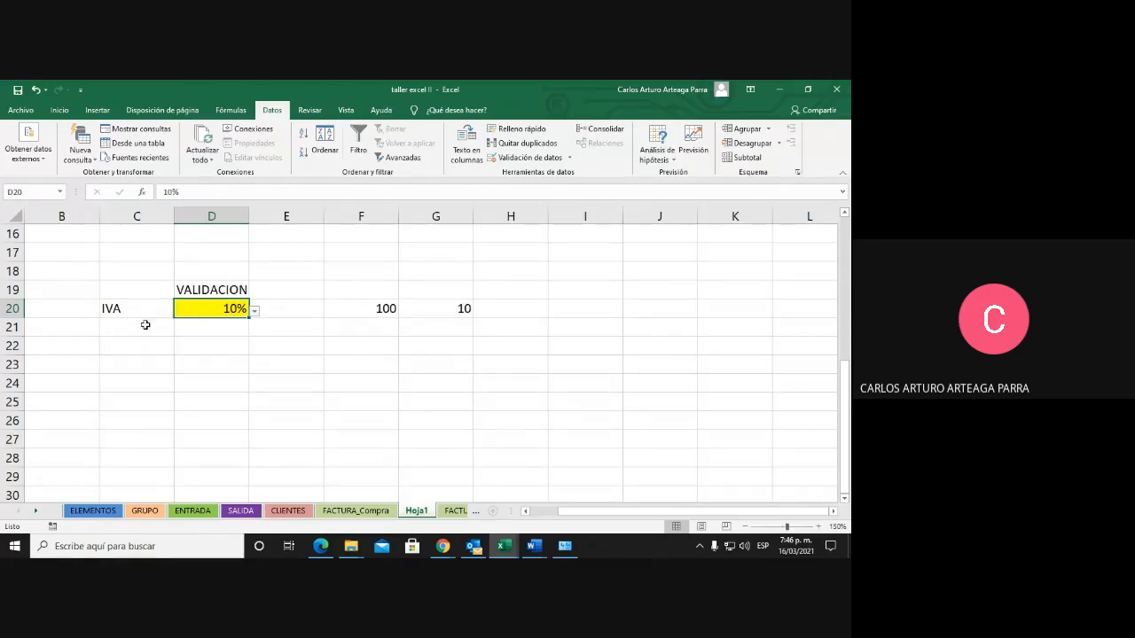
click(450, 309)
click(239, 311)
click(255, 311)
click(184, 350)
click(255, 312)
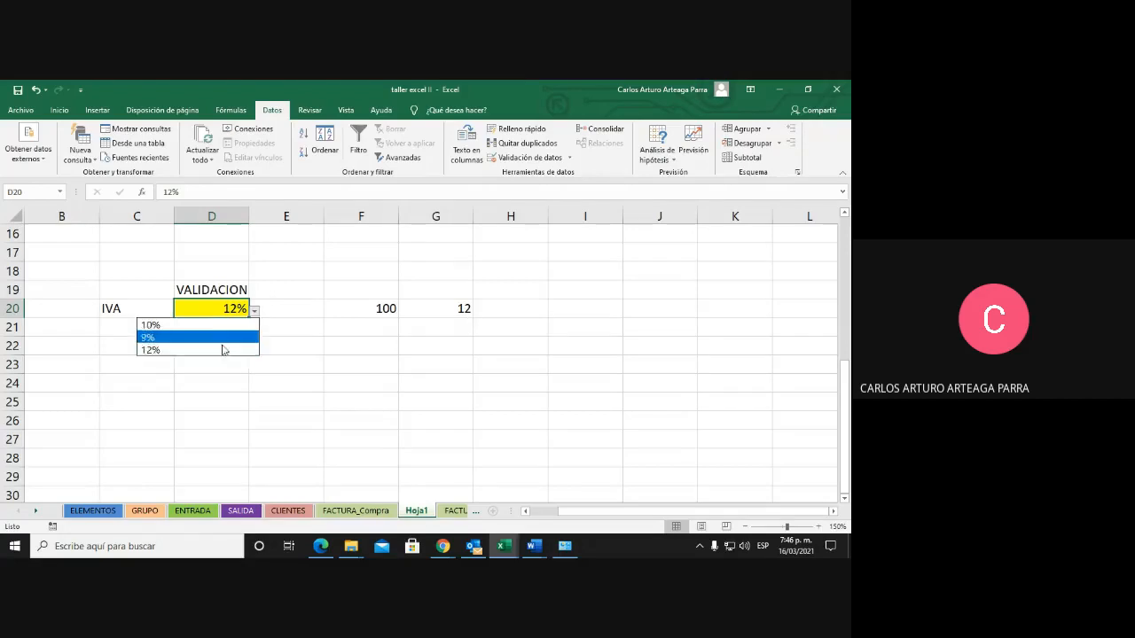
click(200, 337)
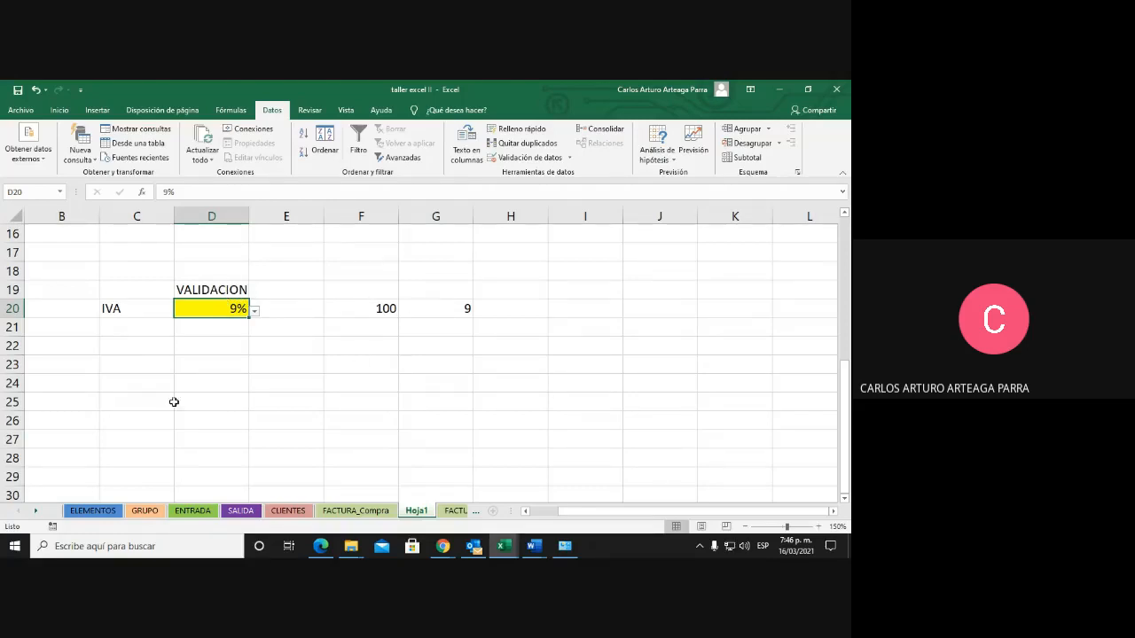
Enter the percentages 12%, 10%, 19% and 15% in cells B24 to B27
click(75, 383)
text(12%)
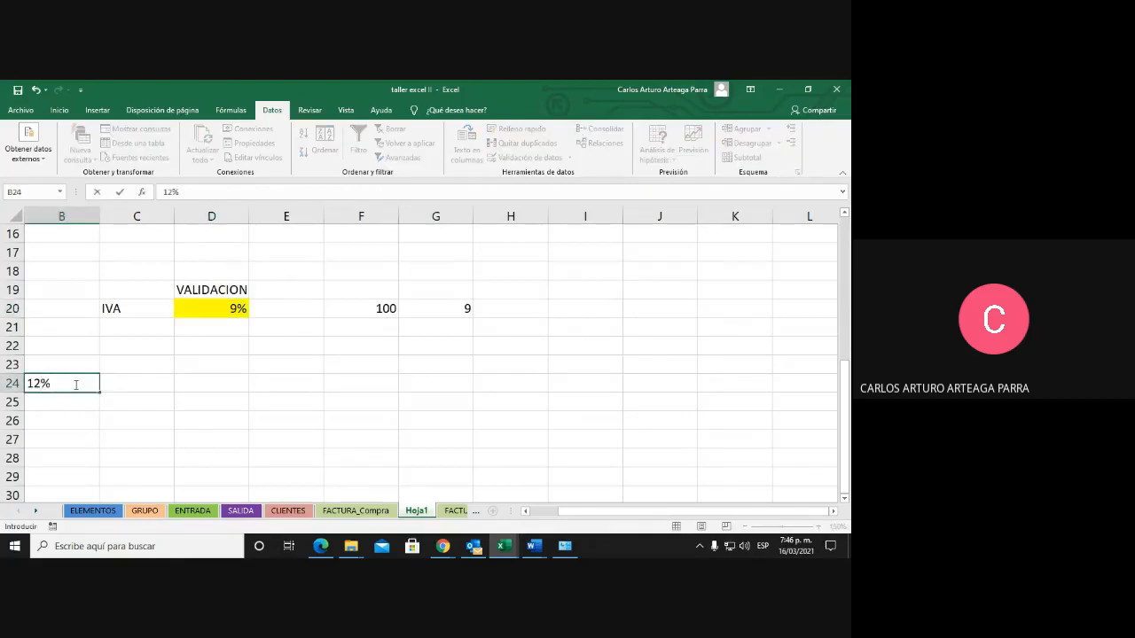
key(Return)
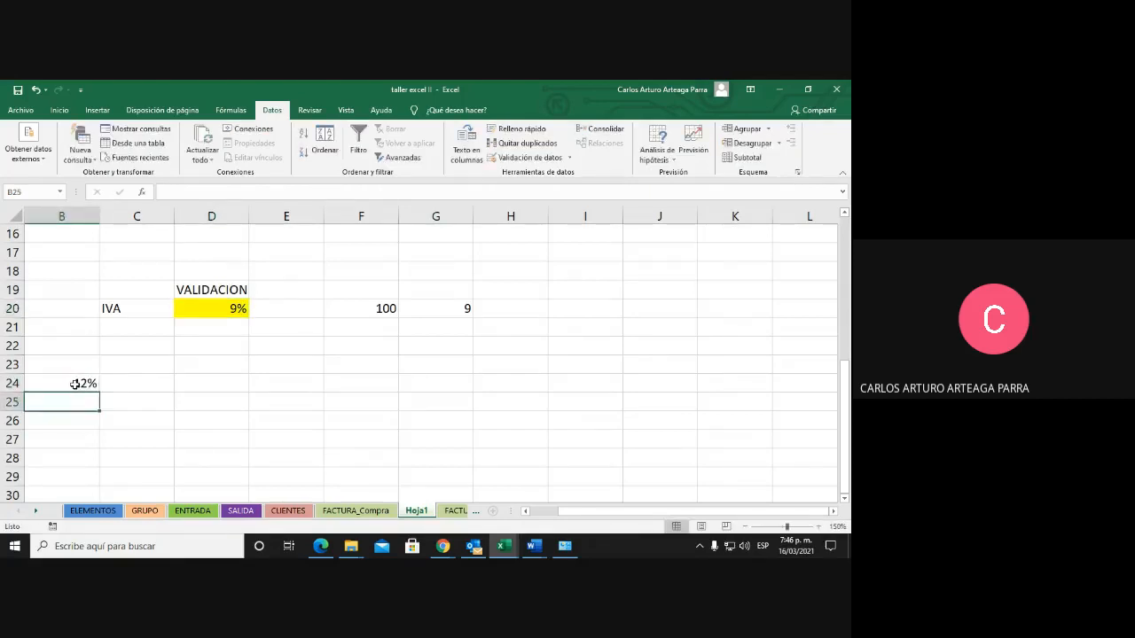
text(10)
key(Return)
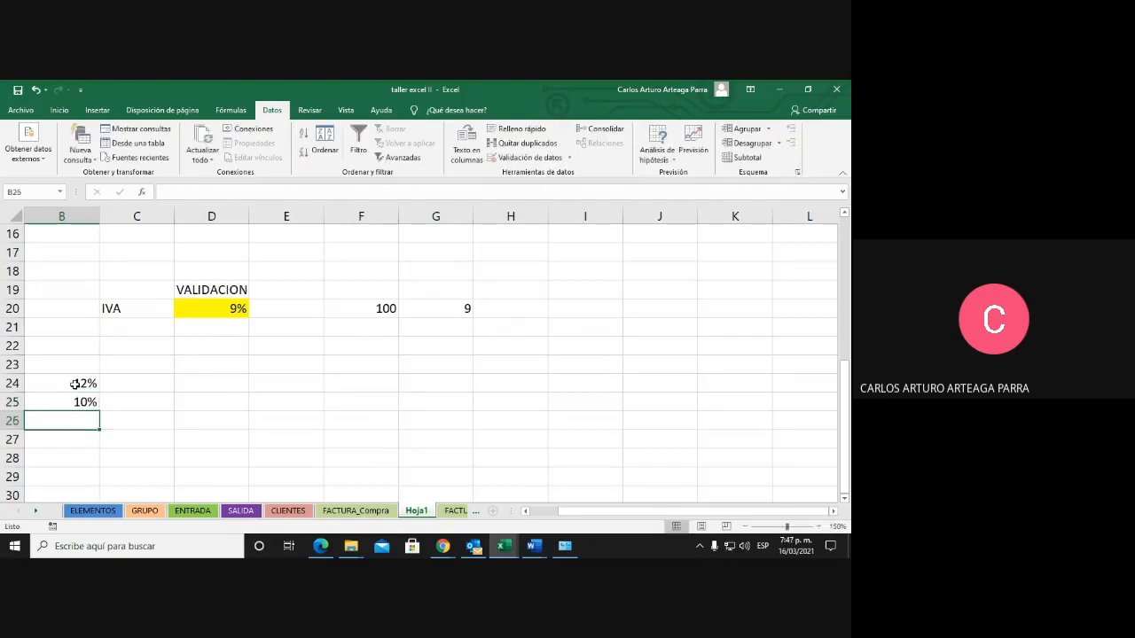
text(19%)
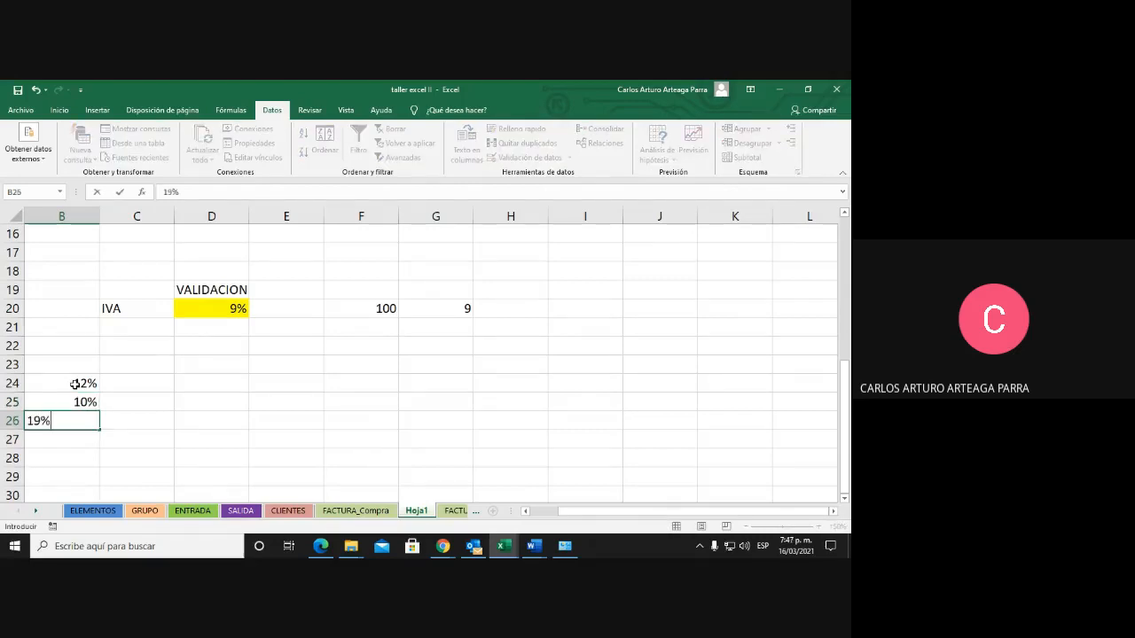
key(Return)
text(15%)
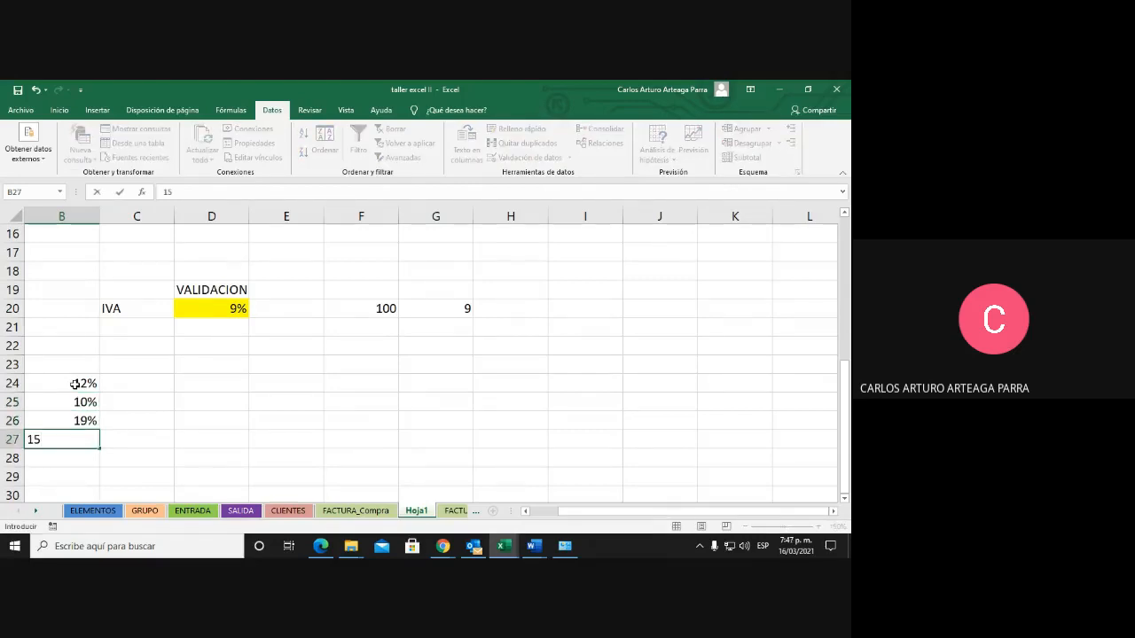
key(Return)
Enter the heading Ivas in B23 above the list of percentages
key(Up)
key(Up)
key(Up)
key(Up)
key(Up)
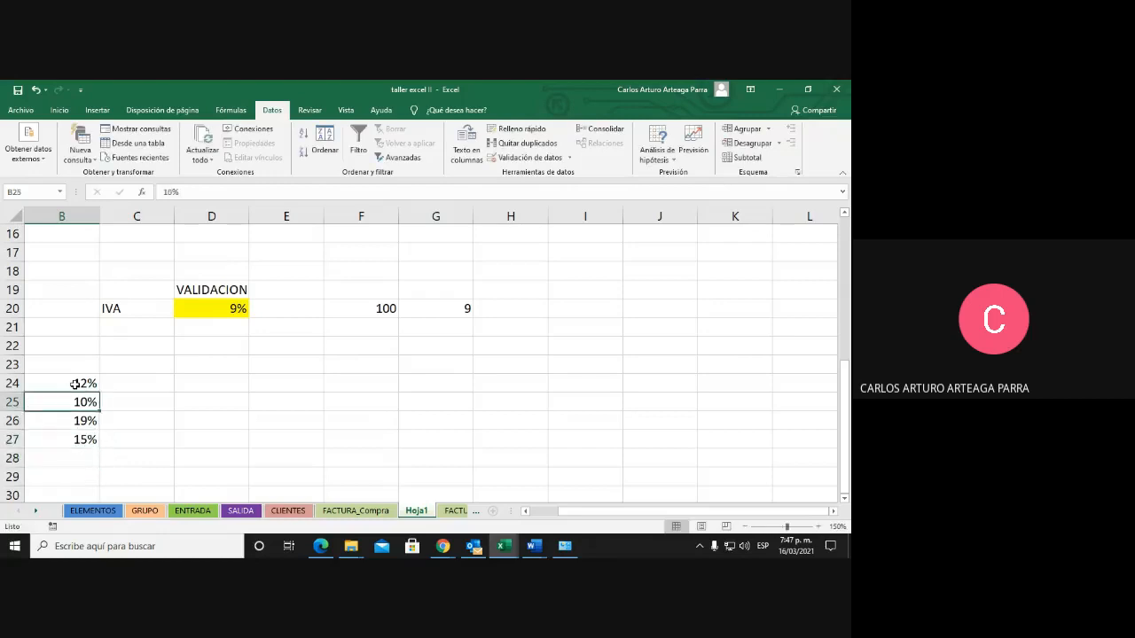
text(iVAS)
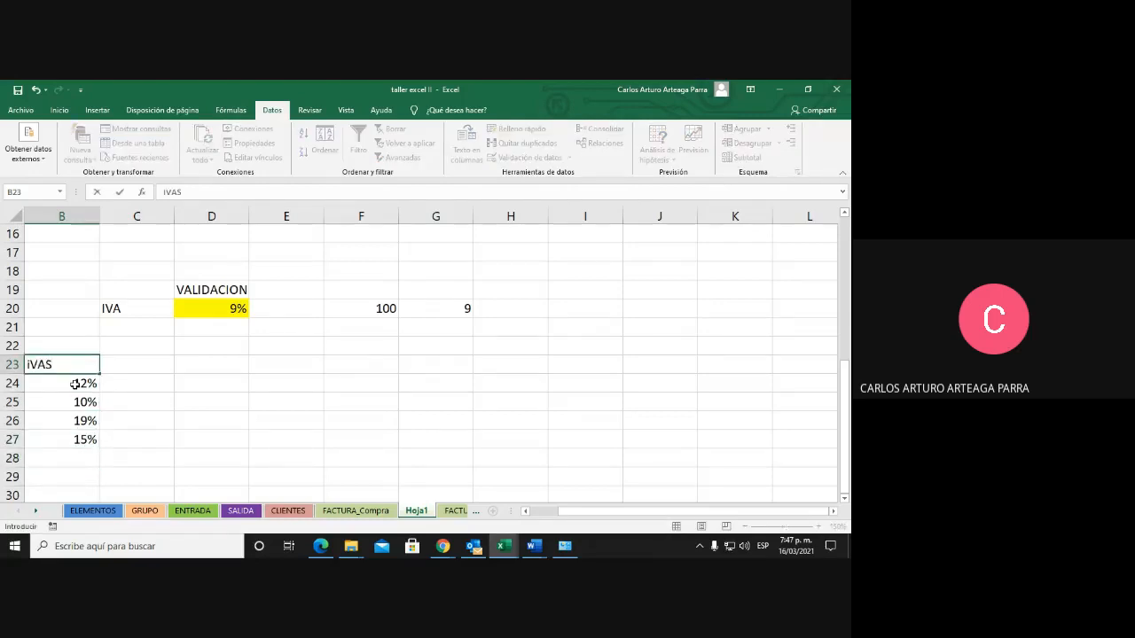
key(Return)
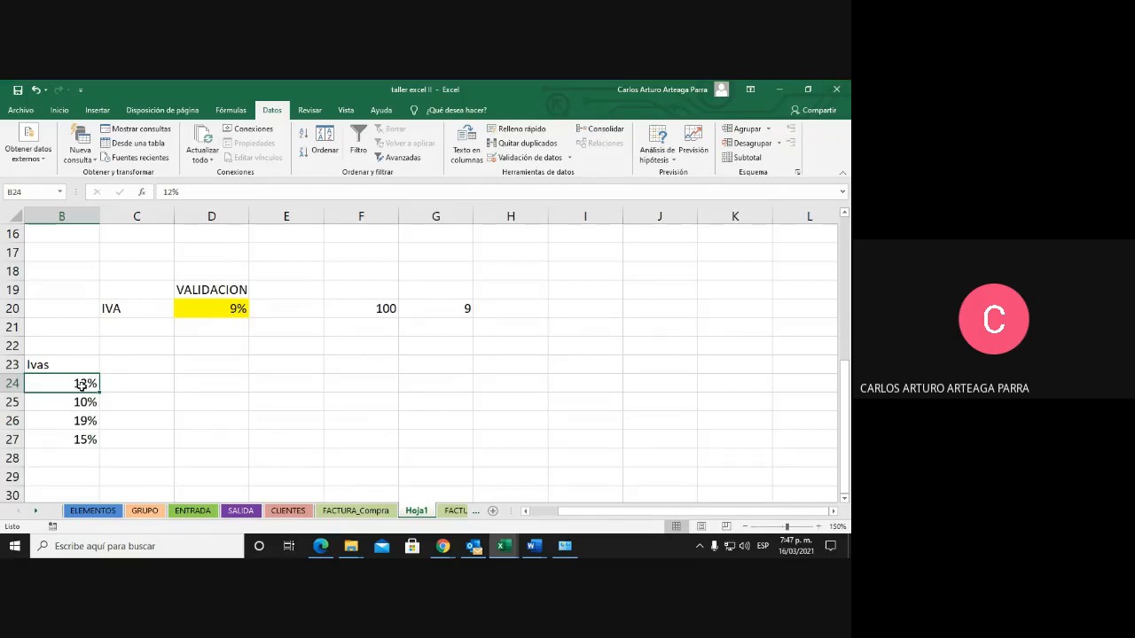
Assign the range name ivasss to the percentages in B24:B27
drag(67, 383, 91, 435)
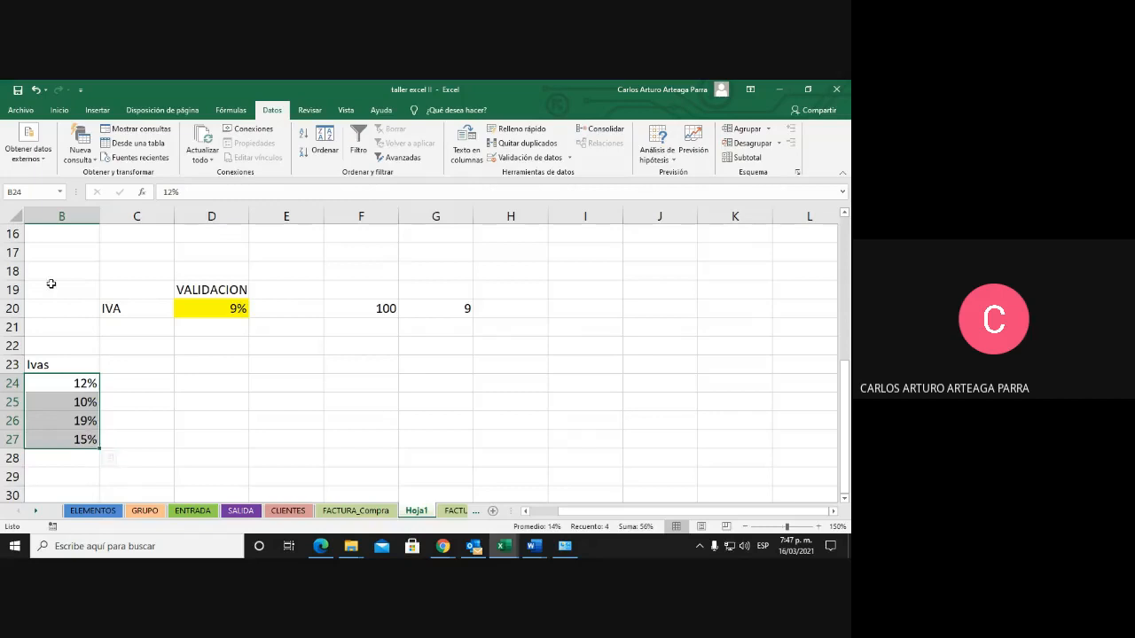
click(37, 190)
text(ivasss)
key(Return)
click(127, 381)
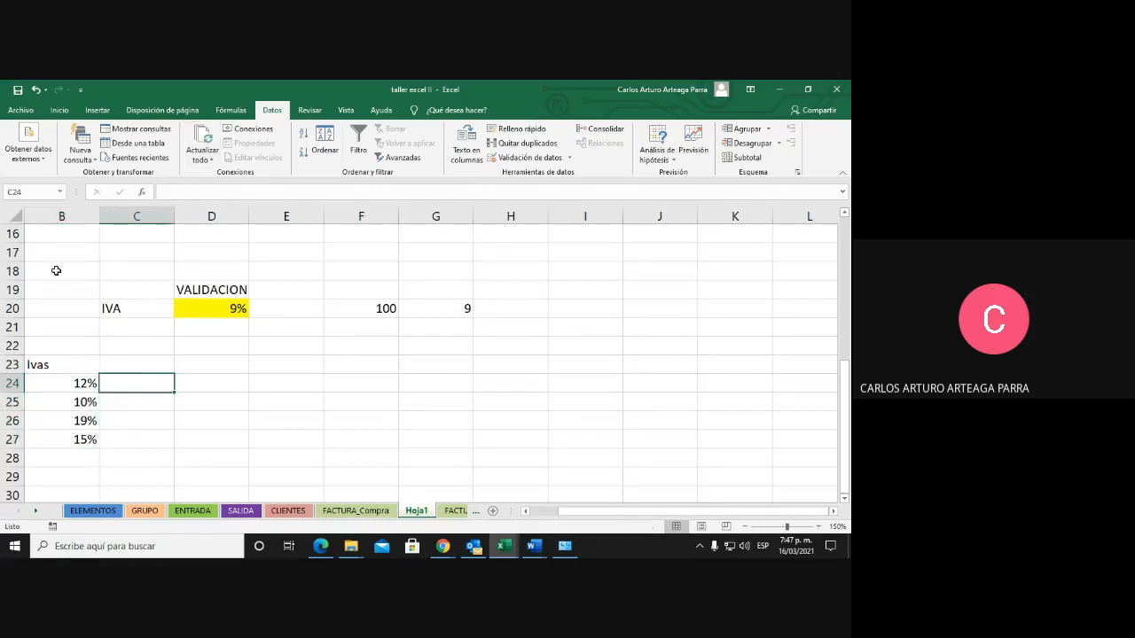
Check the new range name by going to ivasss from the list of defined names
click(53, 190)
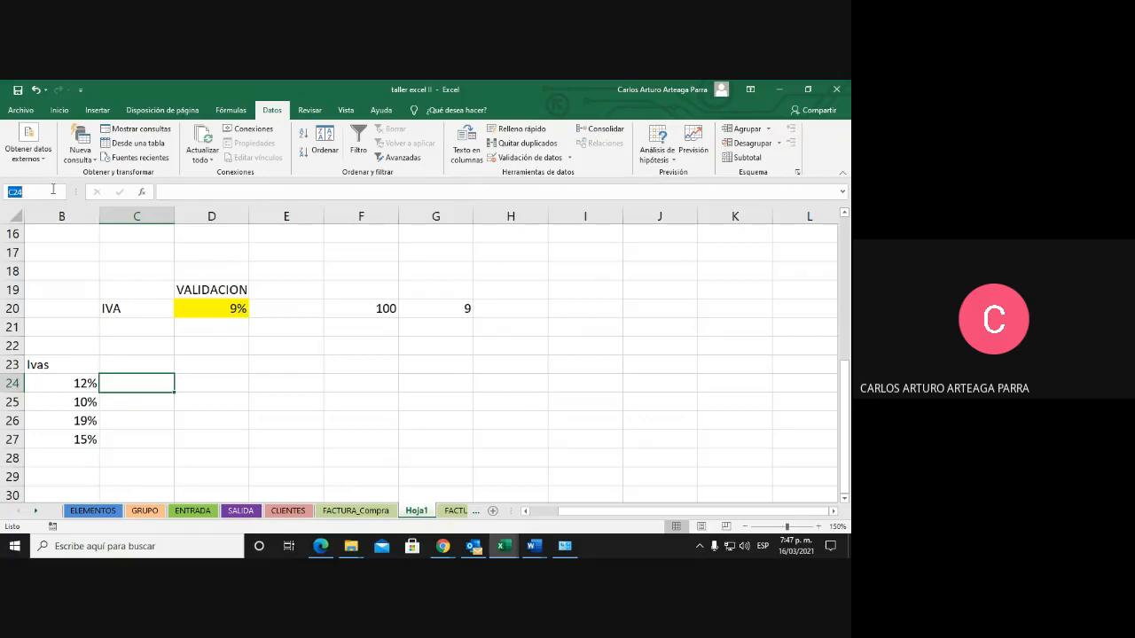
click(38, 284)
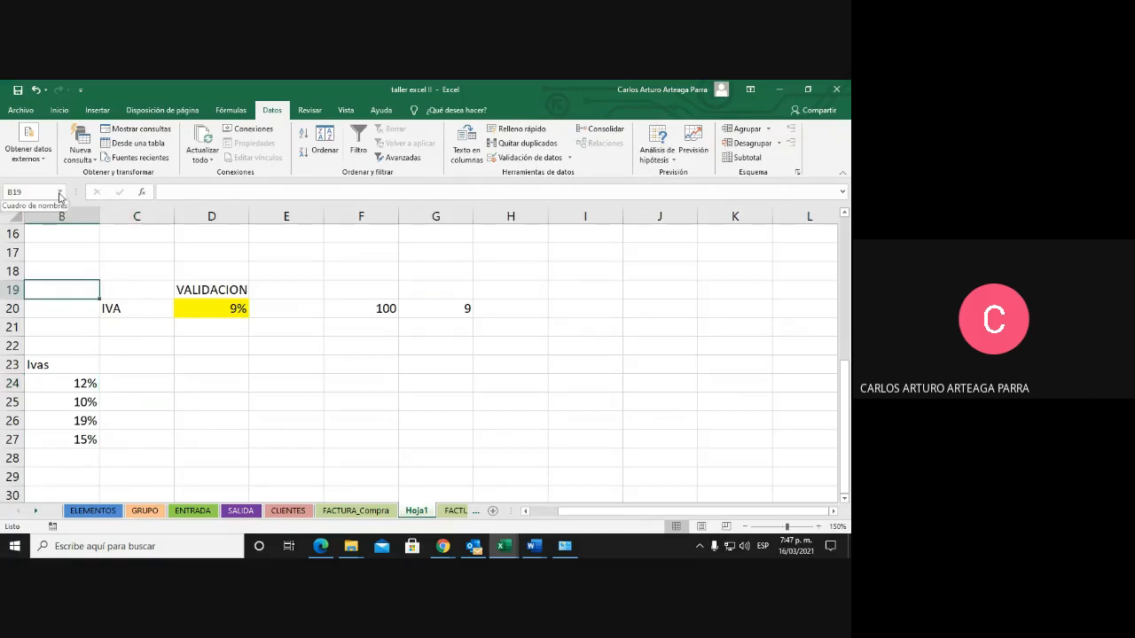
click(61, 193)
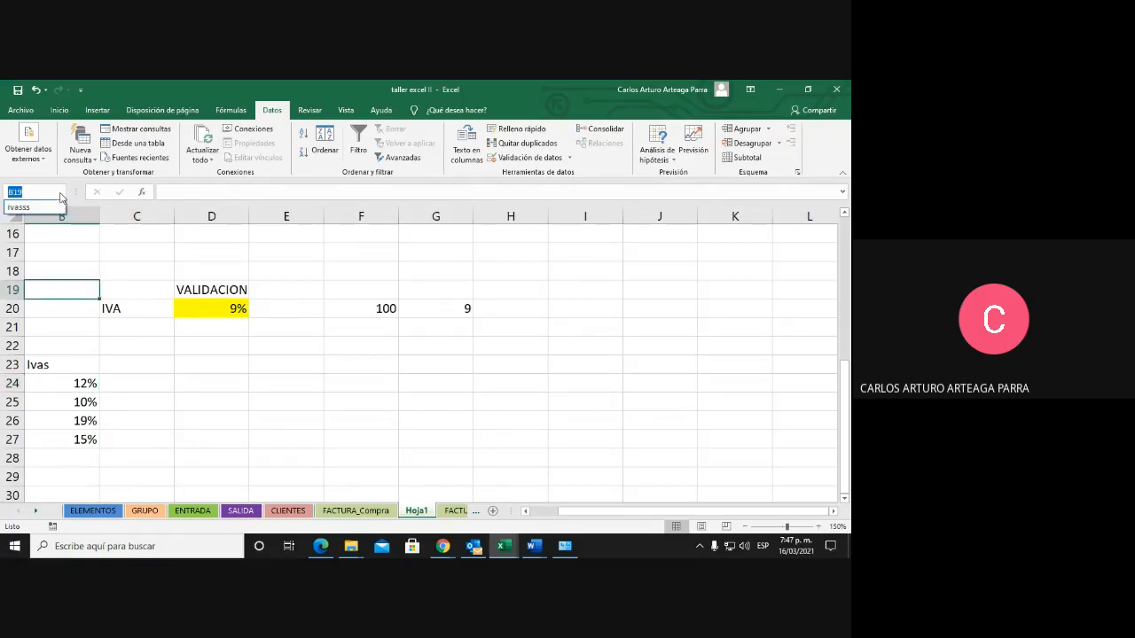
click(18, 208)
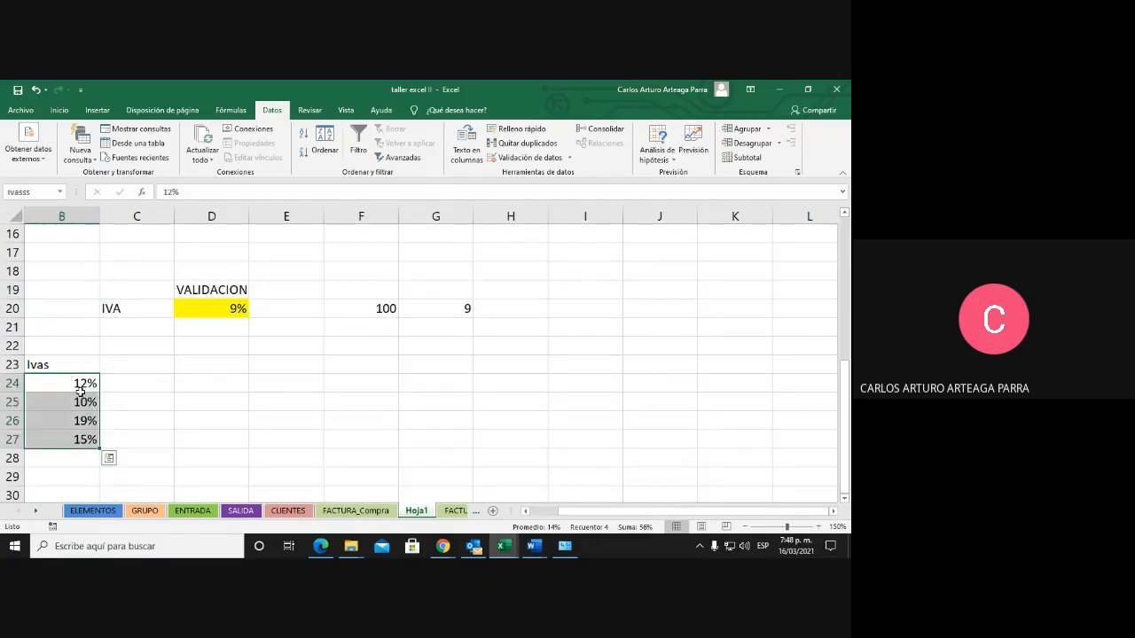
Add list data validation to cell D21 using the named range ivasss as its source
click(206, 328)
click(146, 329)
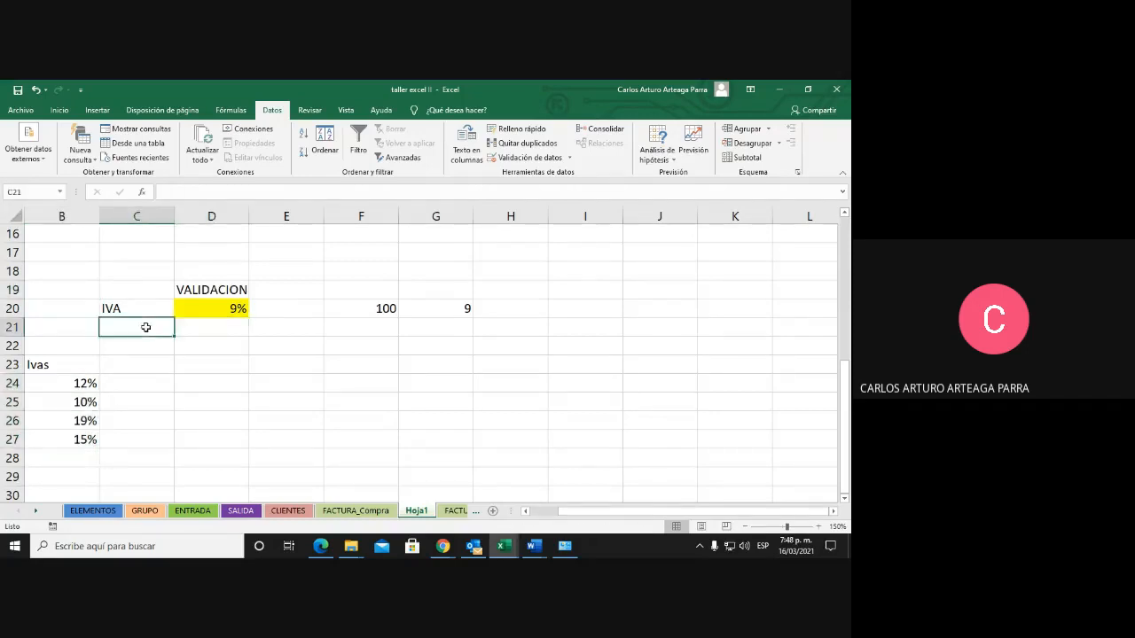
click(202, 327)
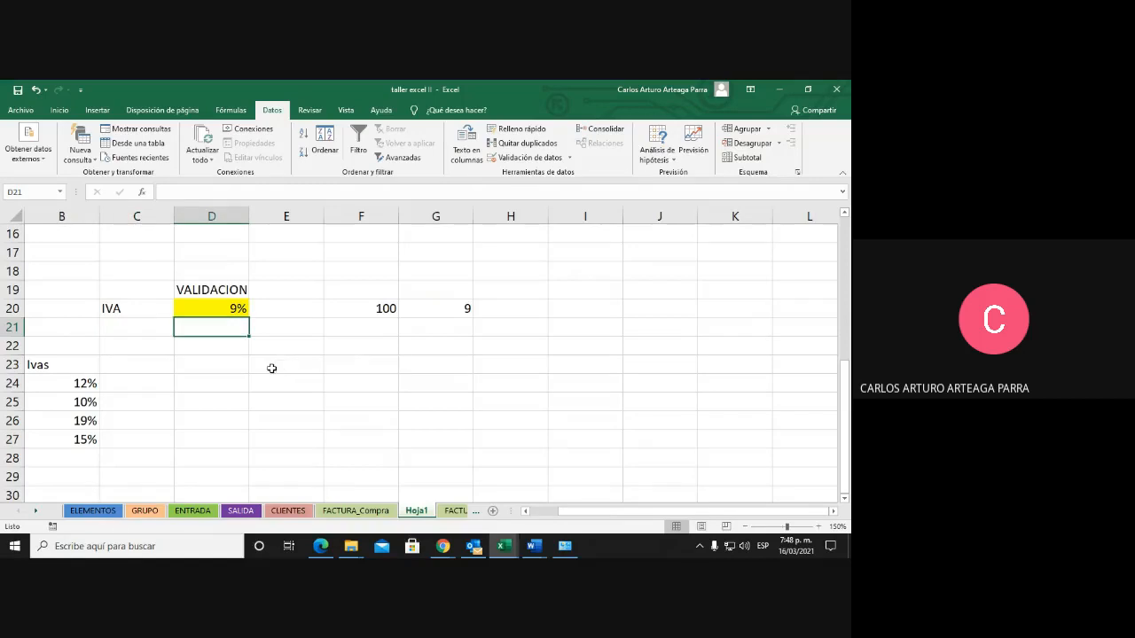
click(569, 157)
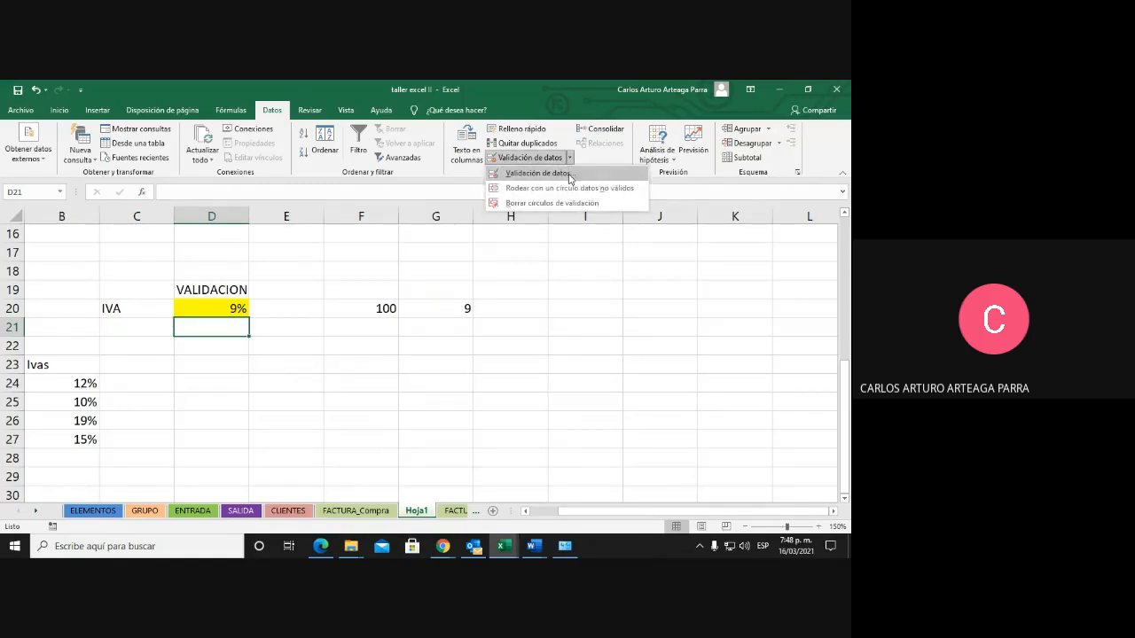
click(570, 174)
click(326, 301)
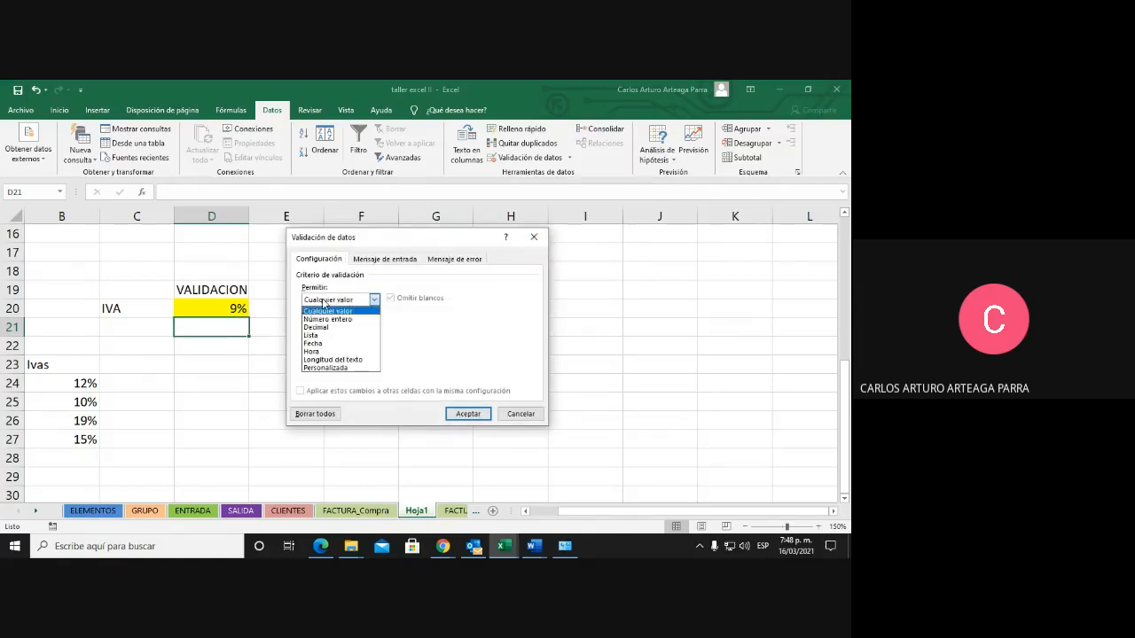
click(322, 336)
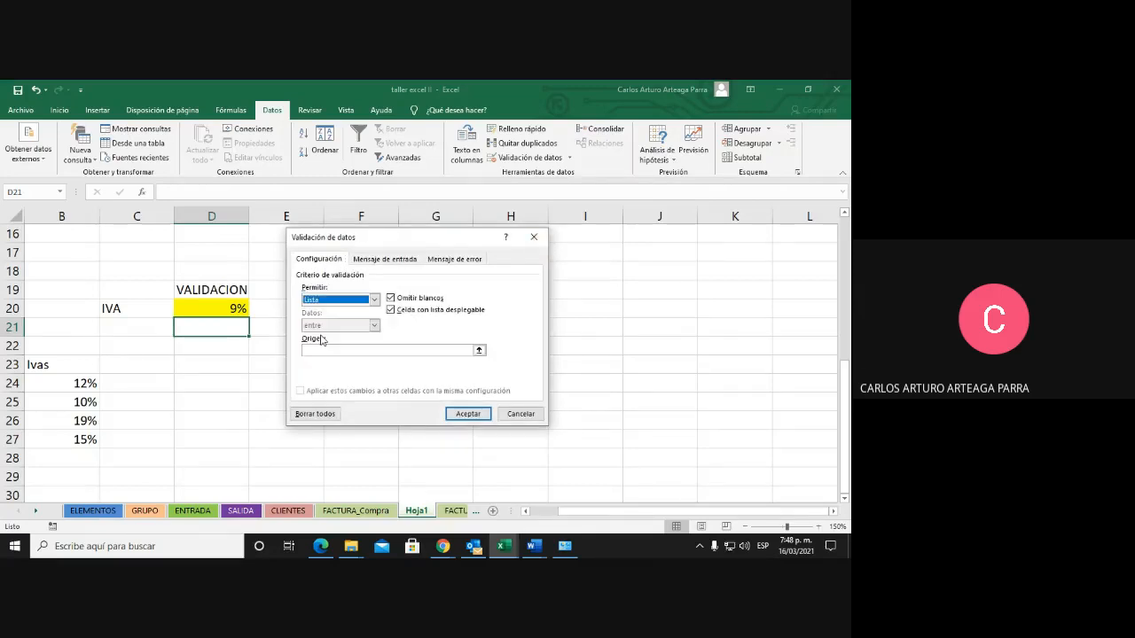
click(313, 350)
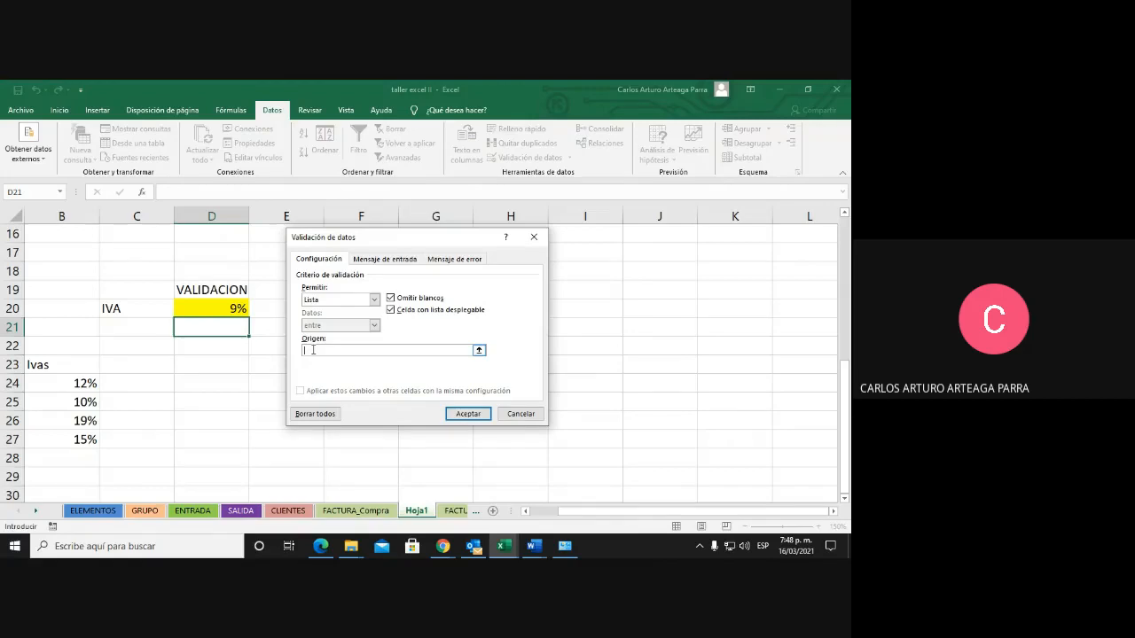
key(F3)
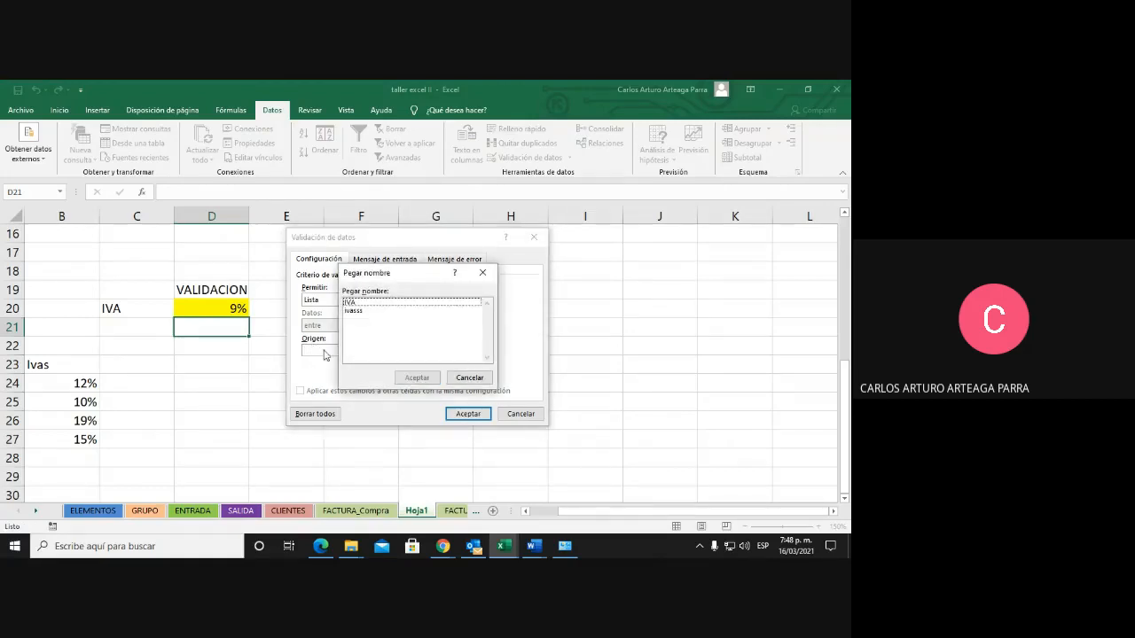
click(355, 312)
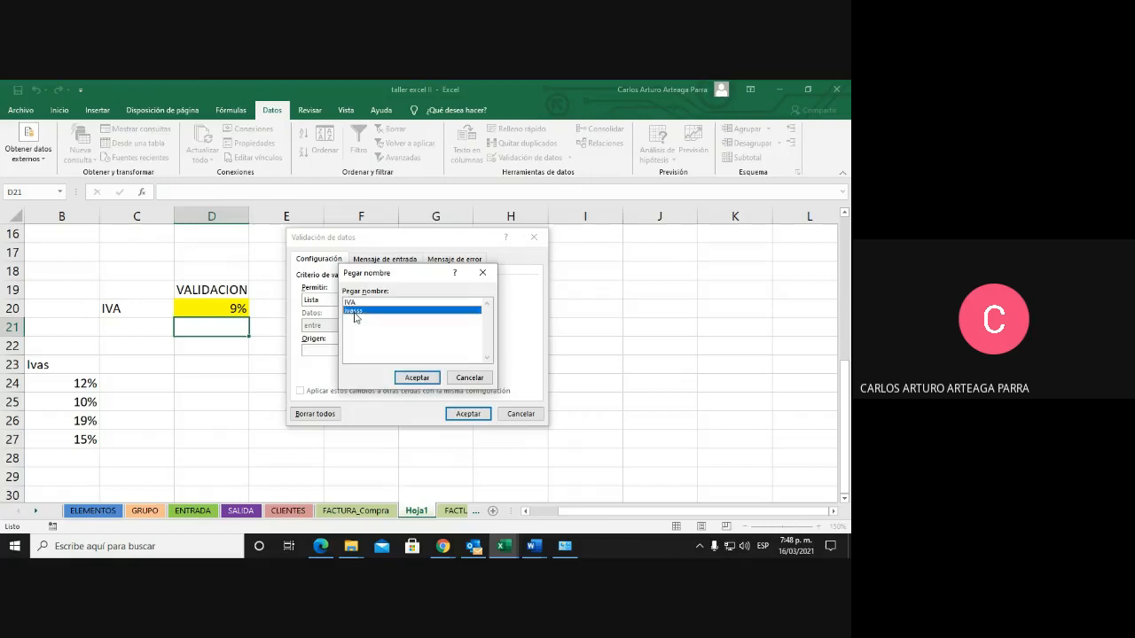
click(424, 380)
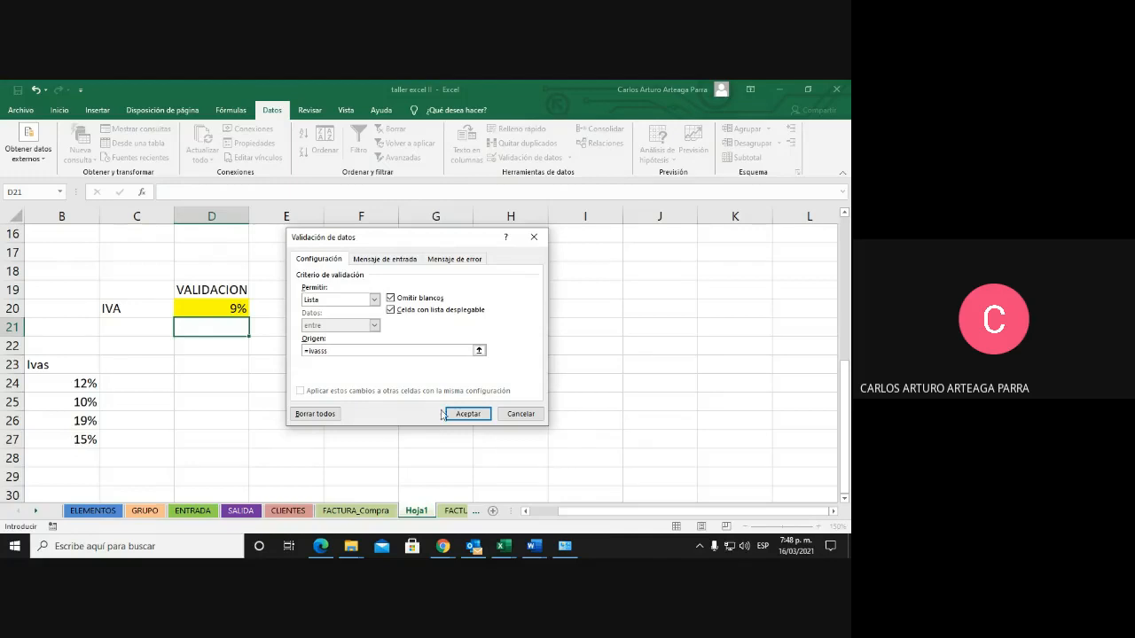
click(468, 414)
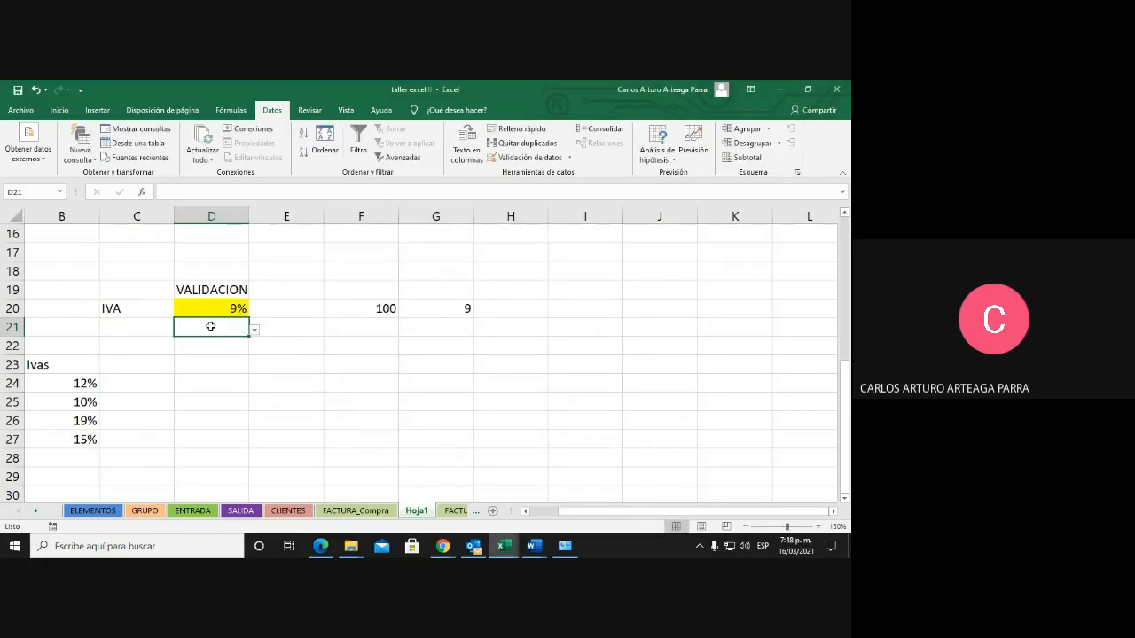
Choose 19% from the drop-down list in D21 and format the cell as a percentage
click(255, 330)
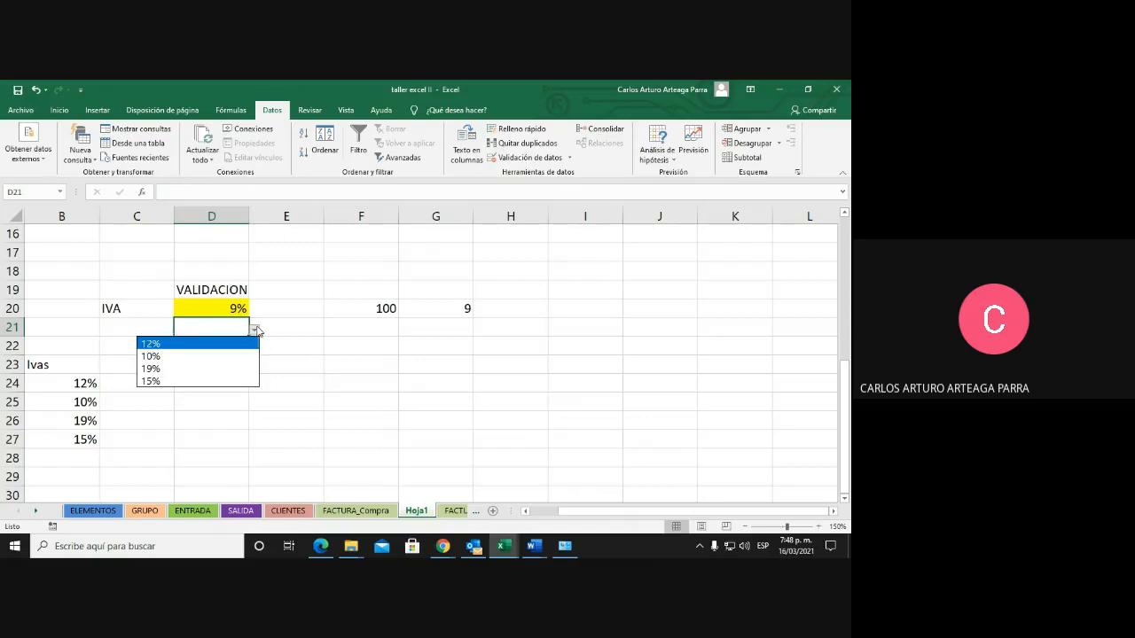
click(157, 369)
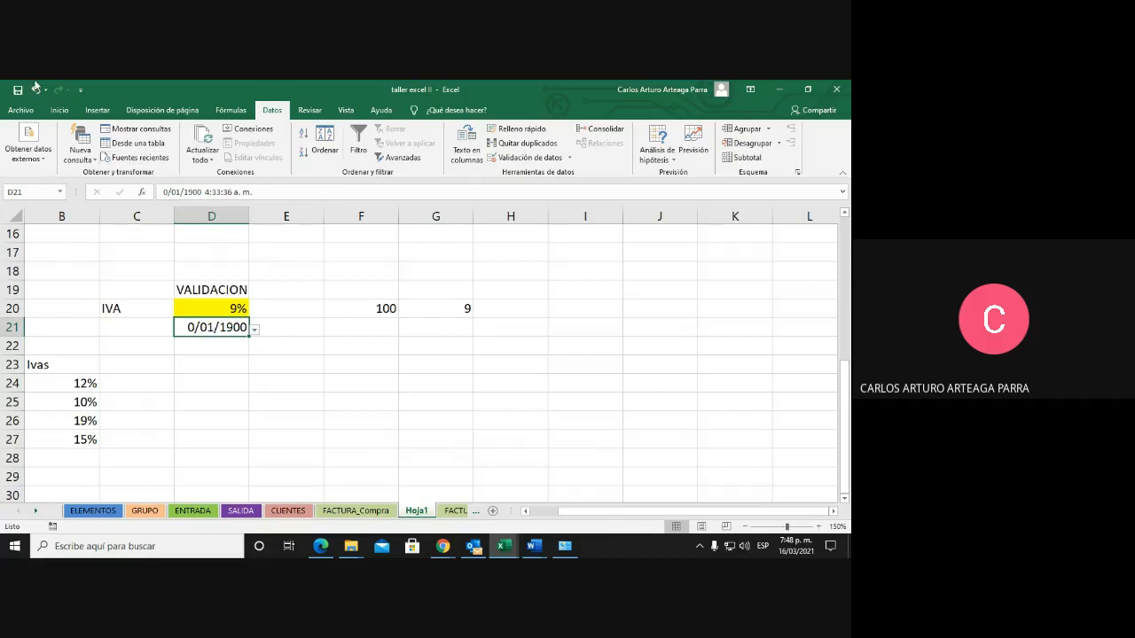
click(55, 111)
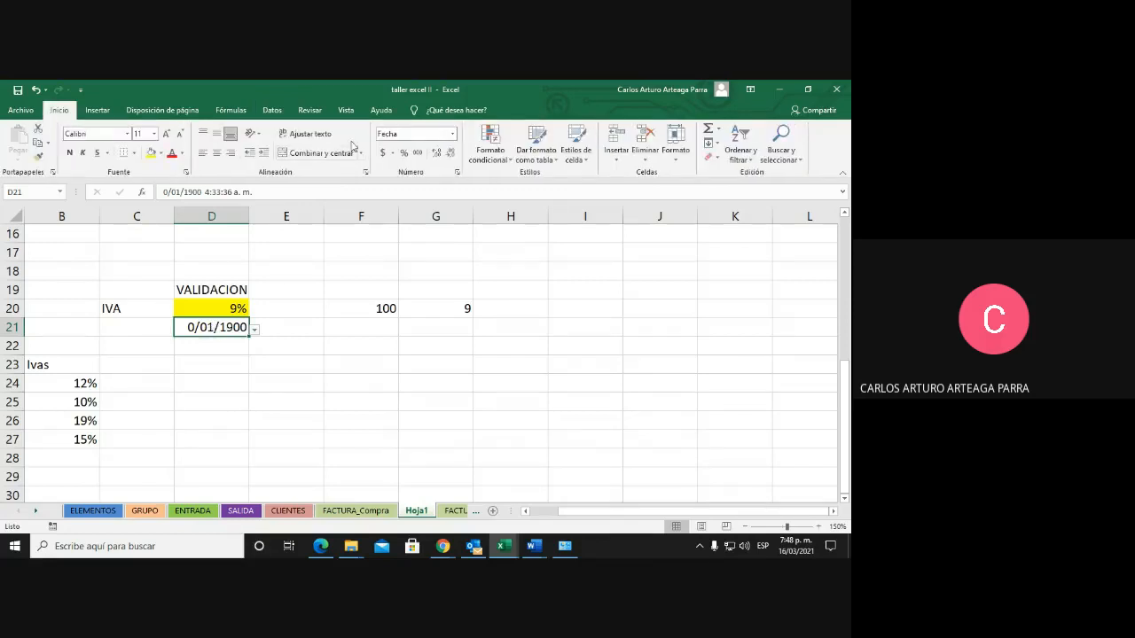
click(404, 153)
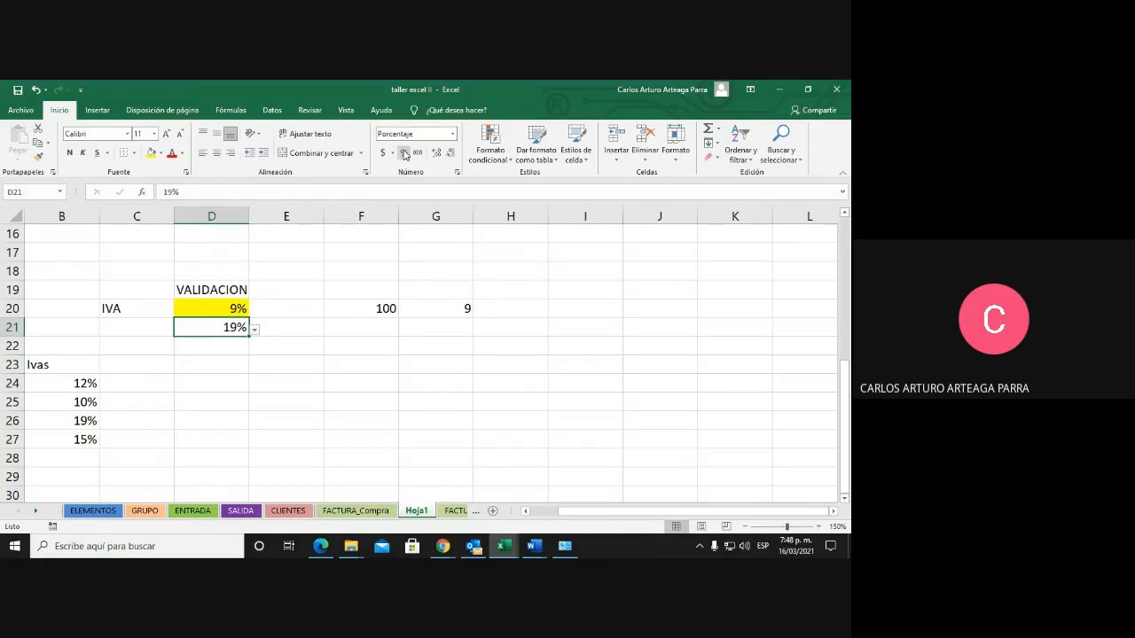
Test the drop-down list in D21 with other percentages, finishing on 12%
click(254, 330)
click(168, 377)
click(255, 331)
click(166, 339)
Insert a row above the 19% entry in the Ivas list and enter 13% in B26
click(19, 421)
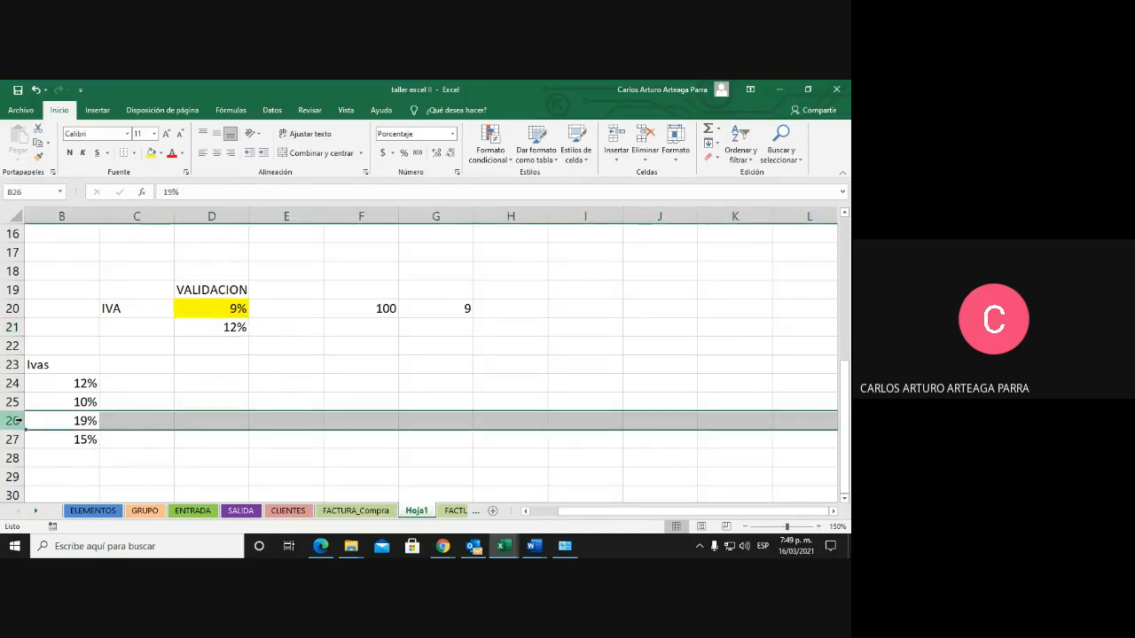
right_click(18, 421)
click(58, 323)
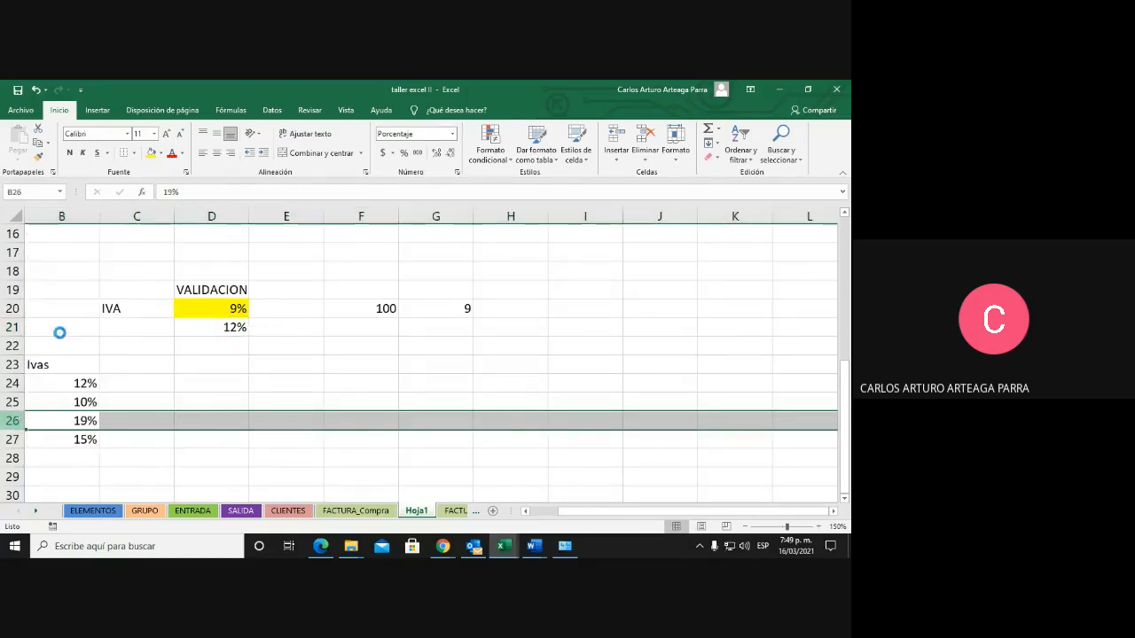
click(71, 419)
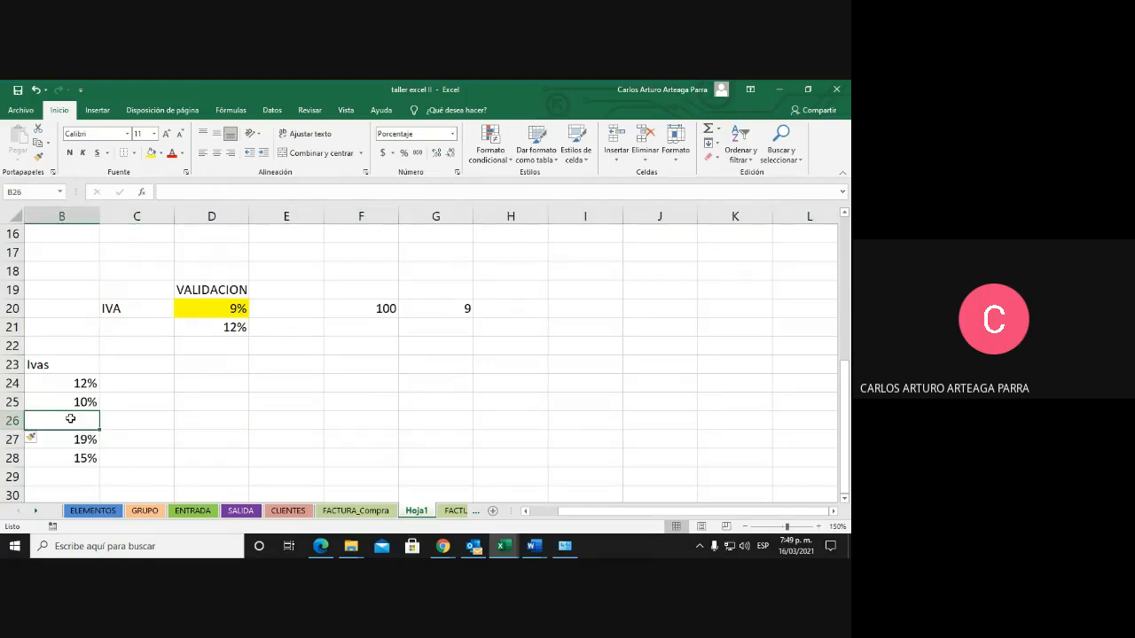
text(12)
key(BackSpace)
key(BackSpace)
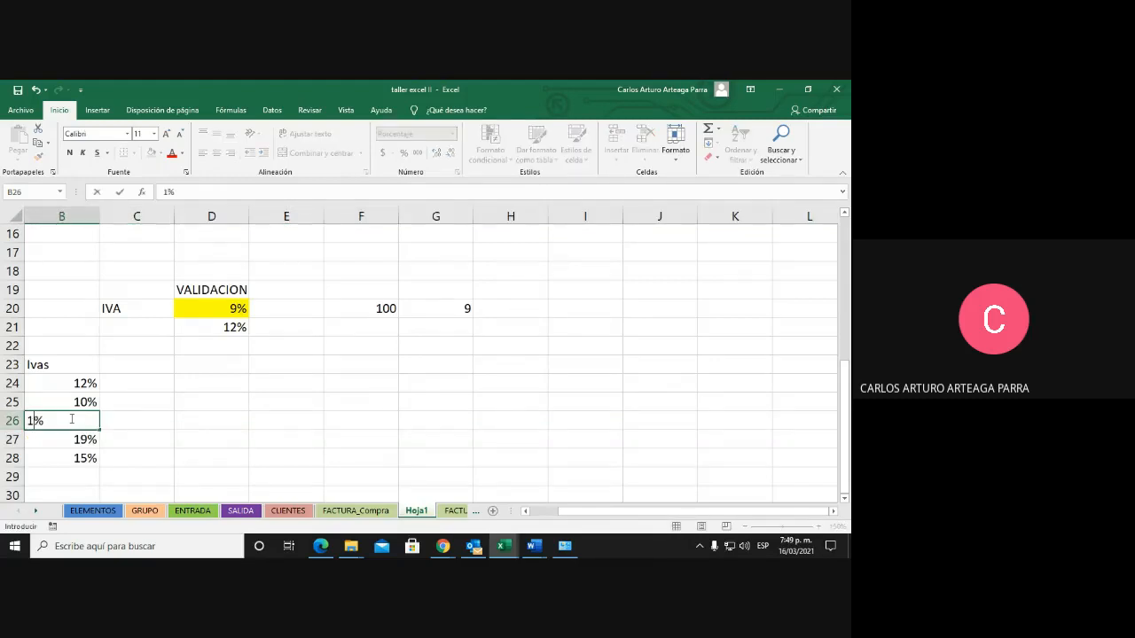
text(13)
key(Return)
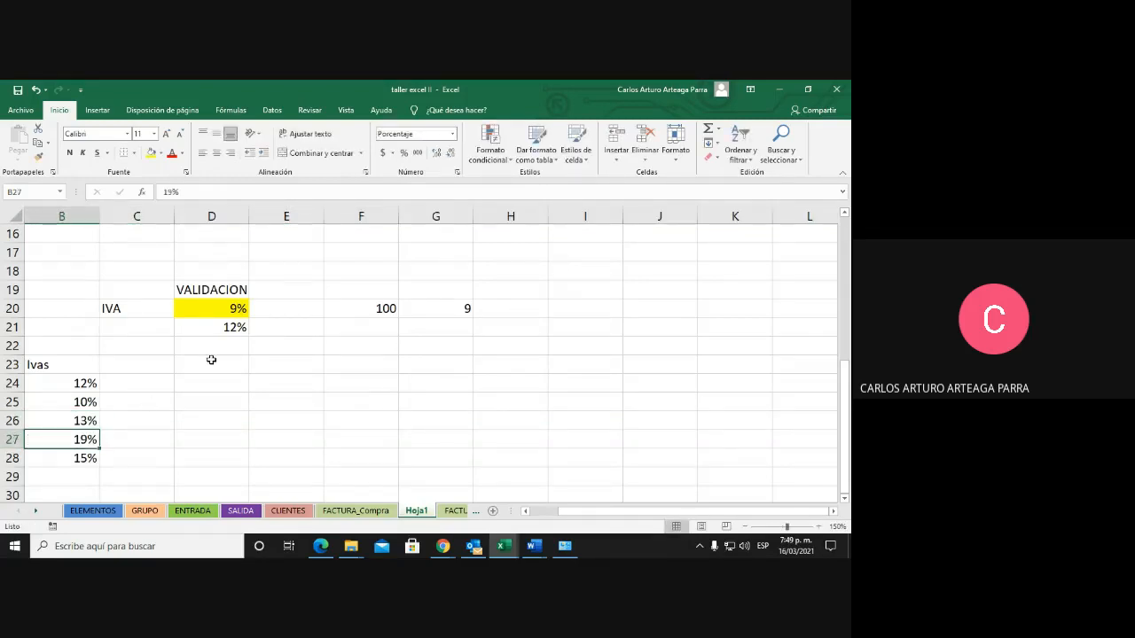
Choose the newly added 13% from the drop-down list in D21
click(213, 330)
click(255, 330)
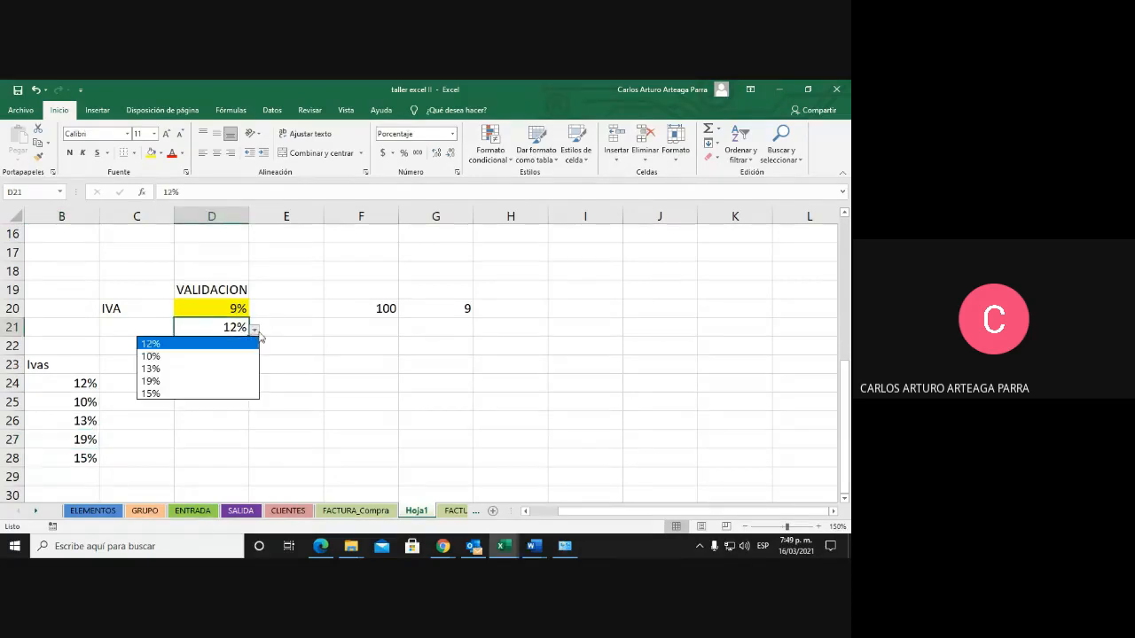
click(151, 370)
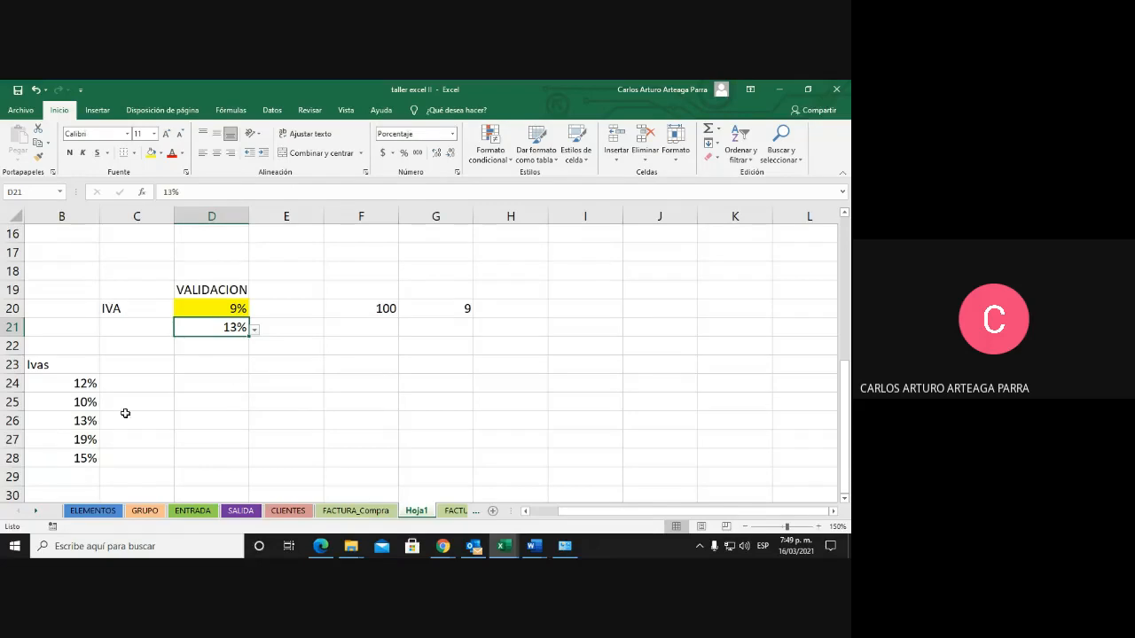
Enter 20% in B29, directly below the last percentage of the Ivas list
click(77, 474)
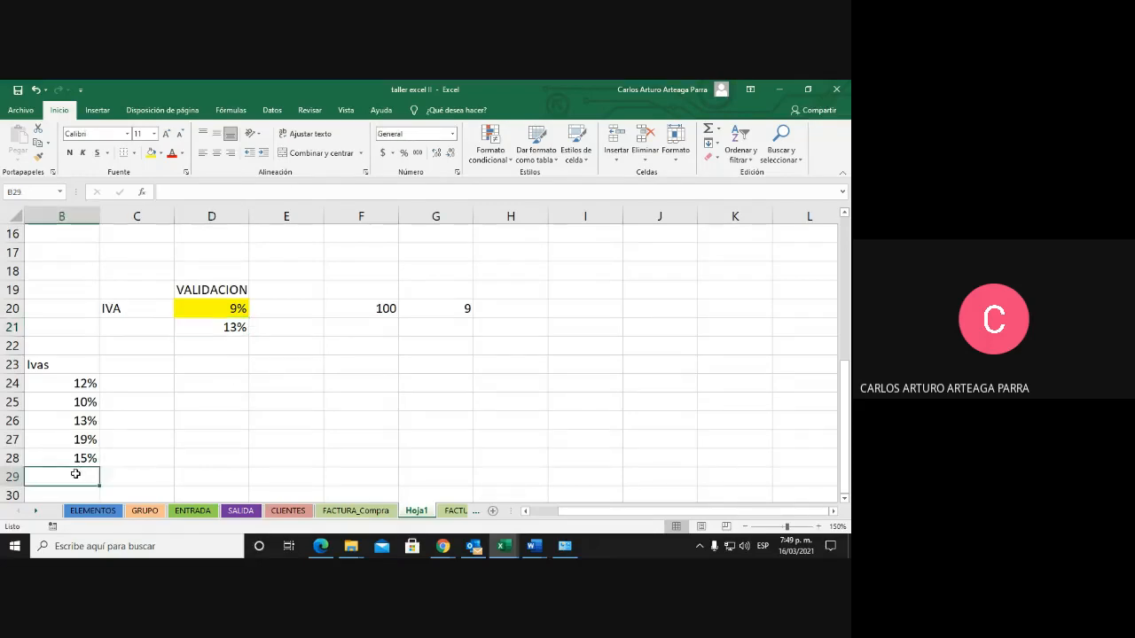
text(20)
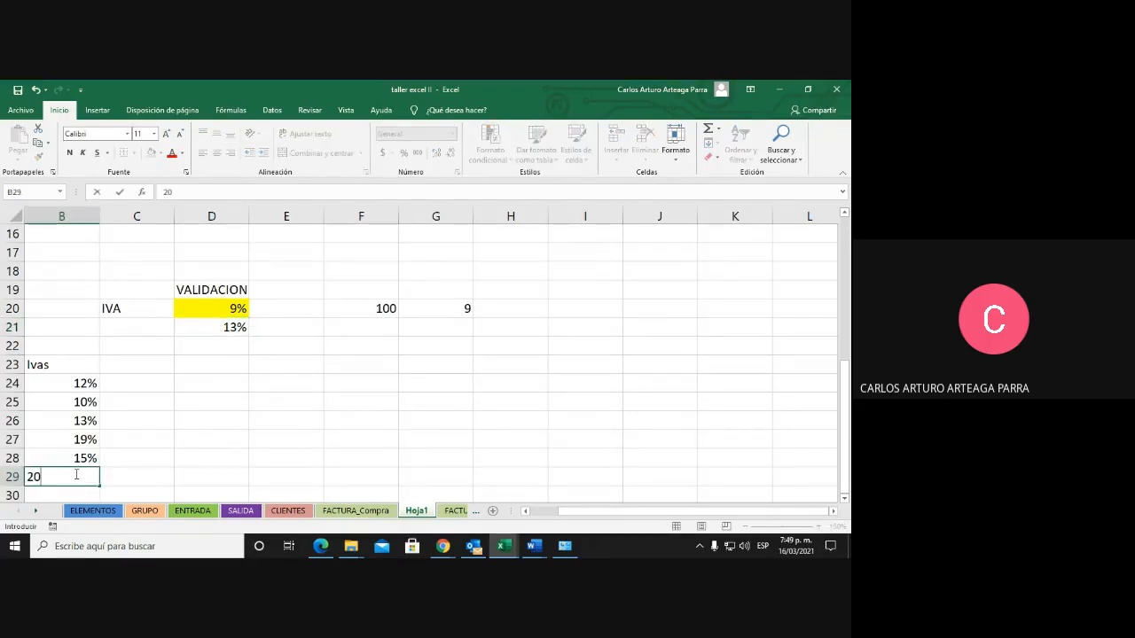
text(%)
key(Return)
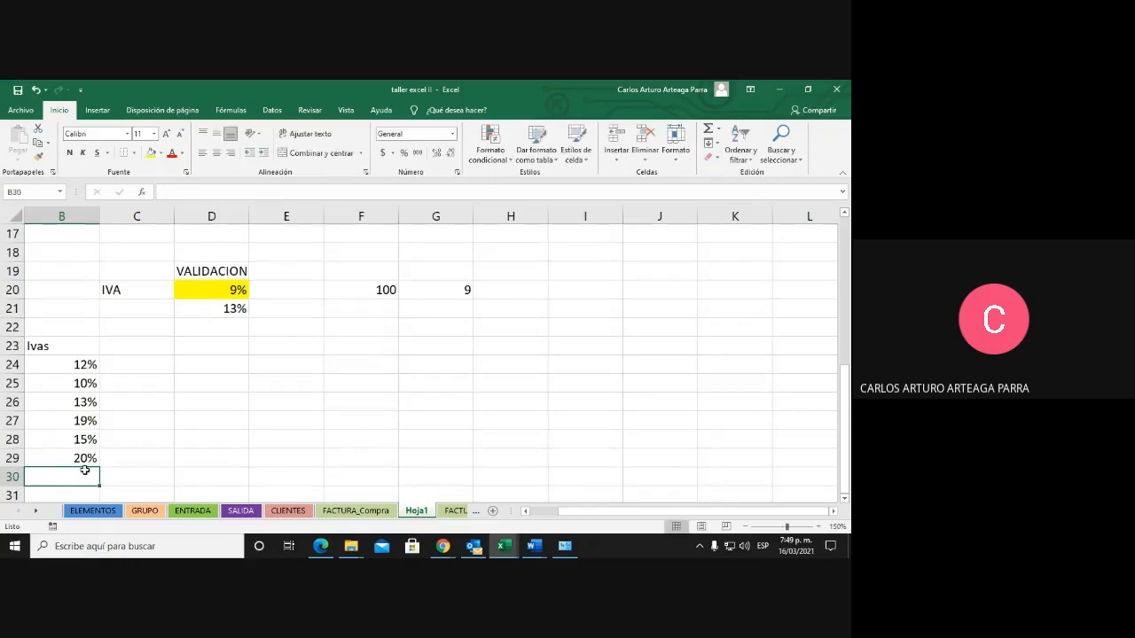
Go to the named range ivasss to check which percentages it covers
click(82, 458)
click(61, 192)
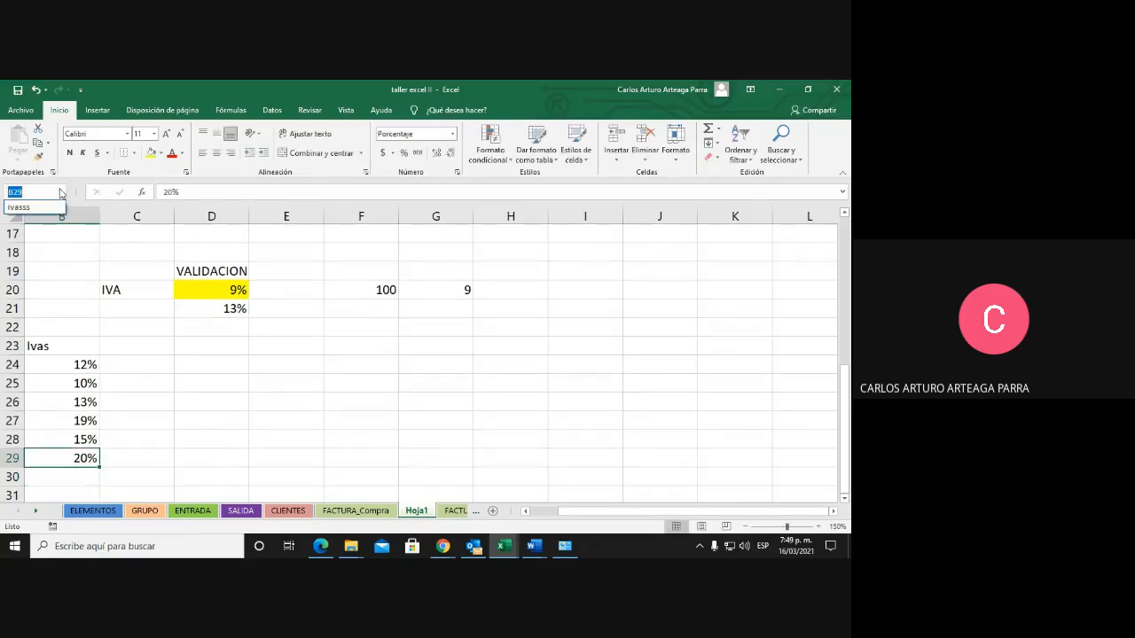
click(39, 208)
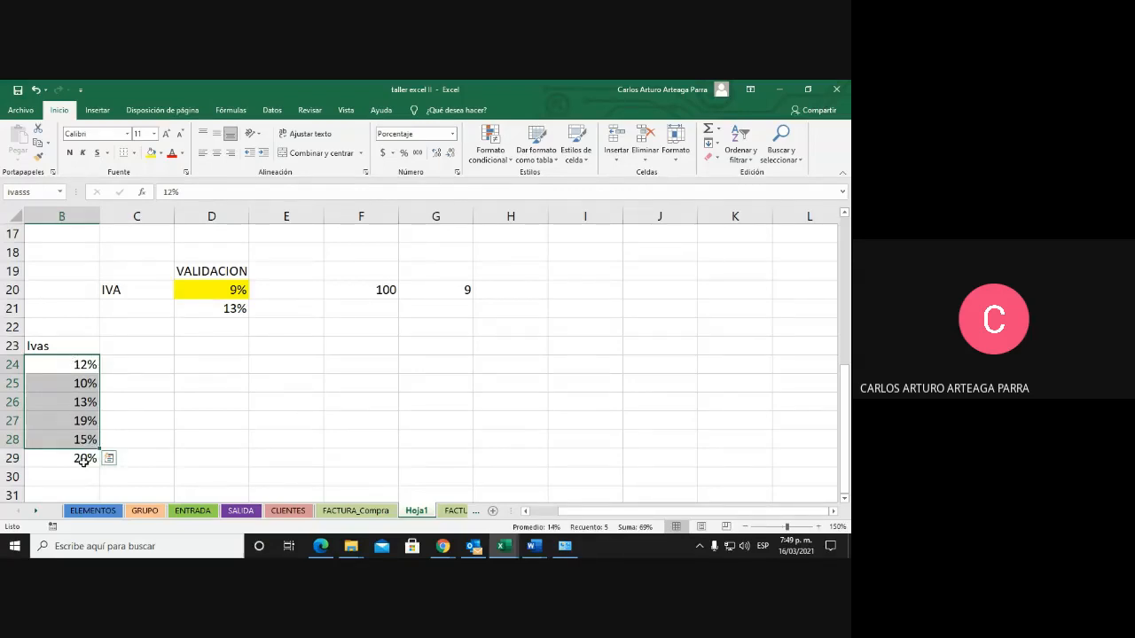
Try to extend the name ivasss to B24:B29 by entering it again for the enlarged selection
drag(99, 450, 97, 458)
drag(78, 365, 80, 456)
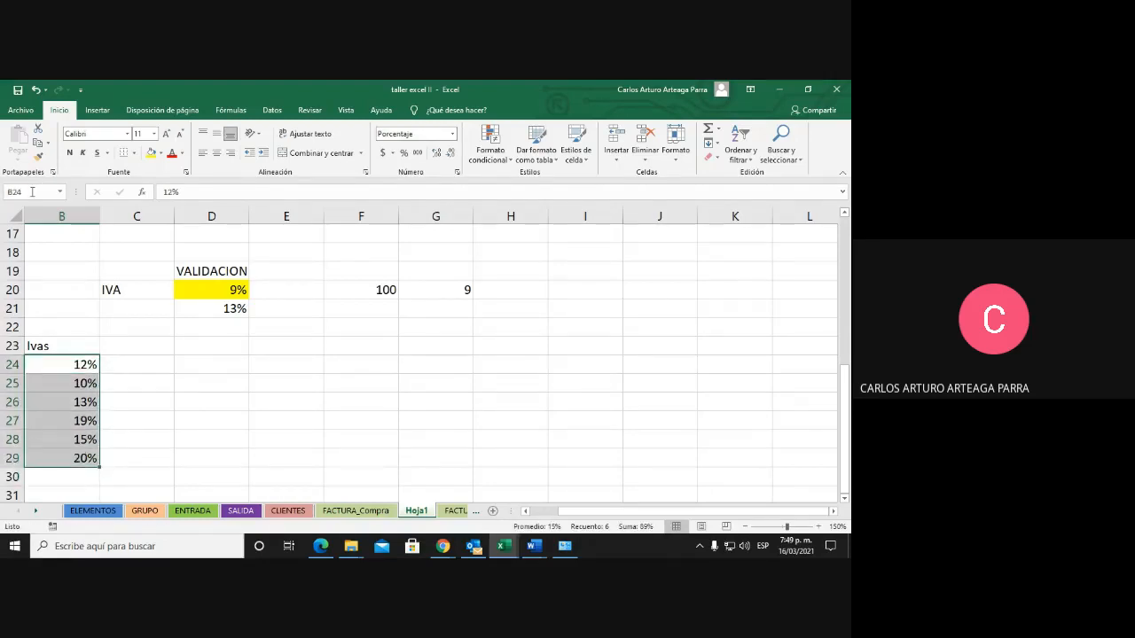
click(32, 192)
text(ivasss)
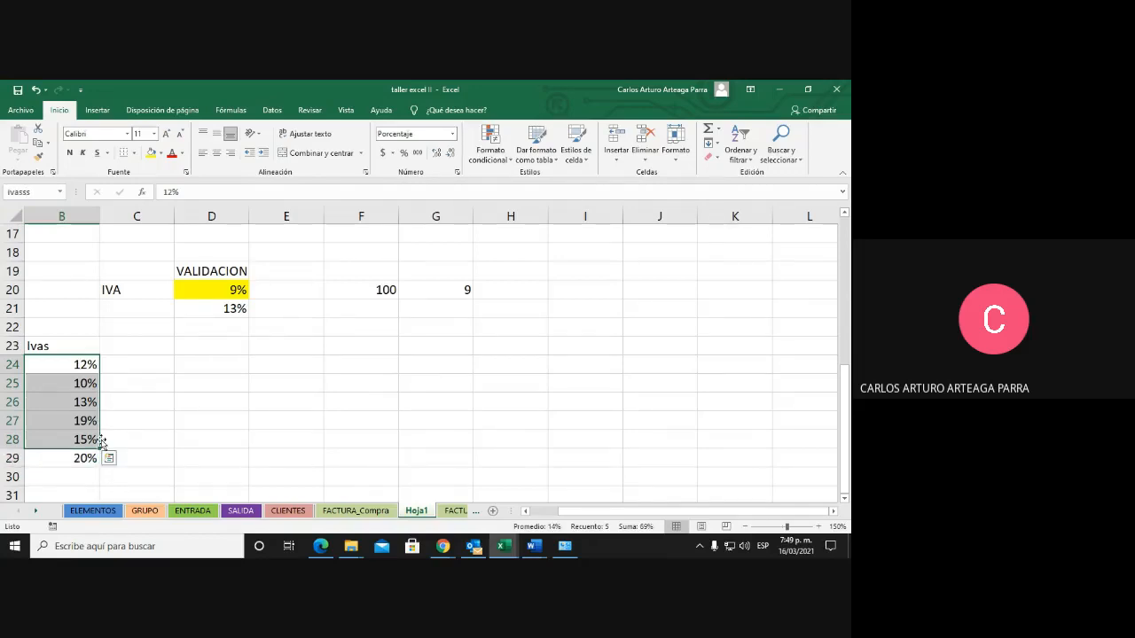
click(83, 359)
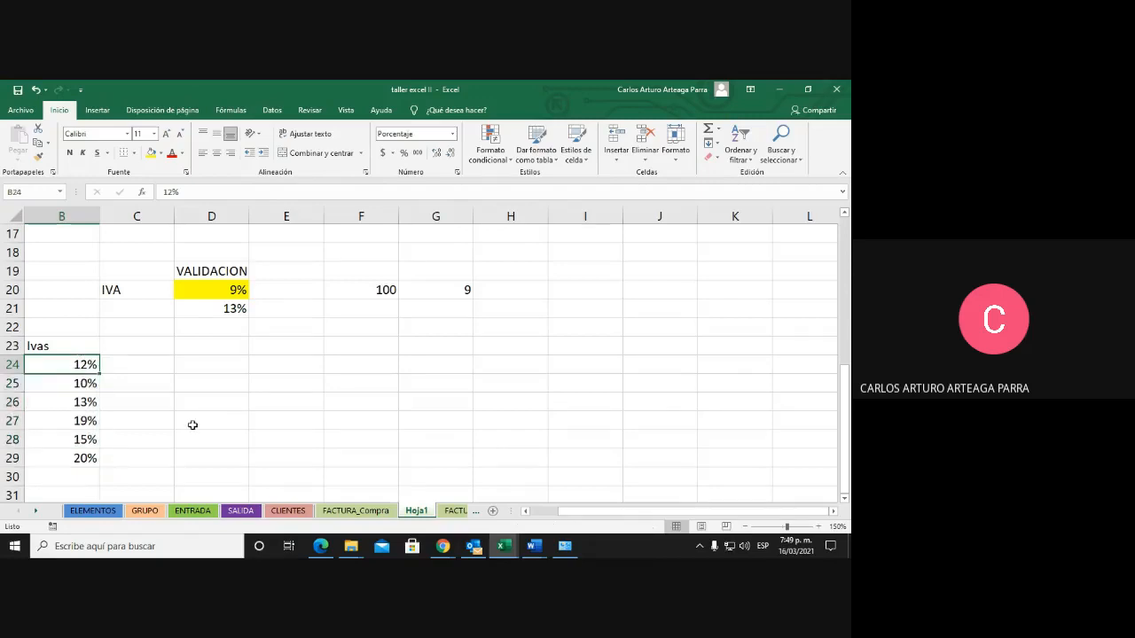
Edit the named range ivasss in the Name Manager so that it refers to =Hoja1!$B$24:$B$2928, taking in the 20% in B29
click(227, 110)
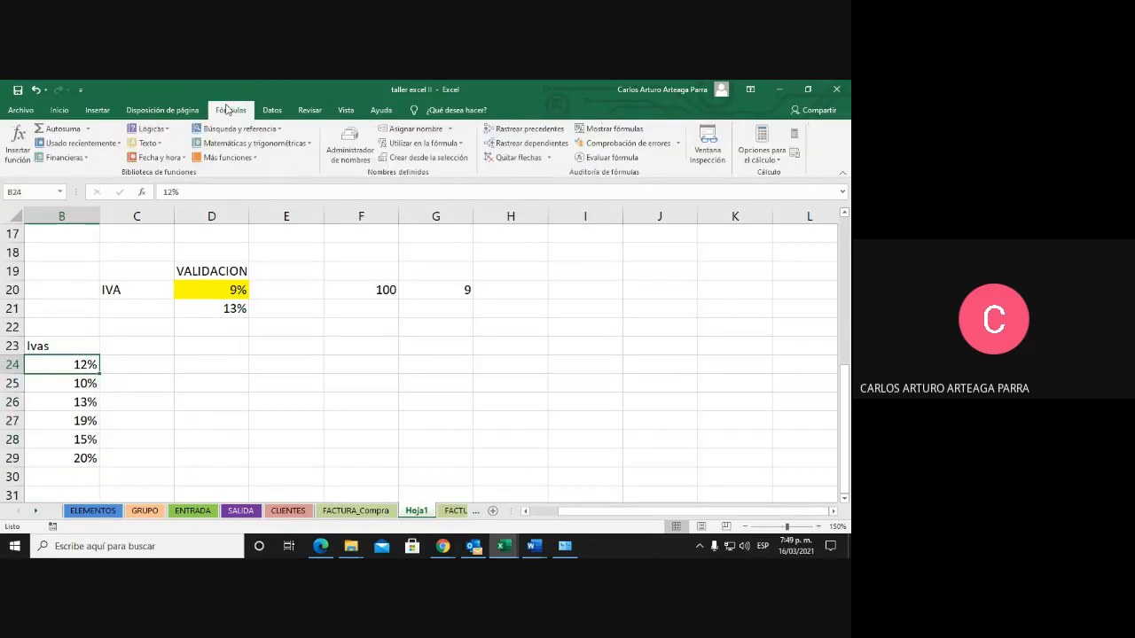
click(361, 159)
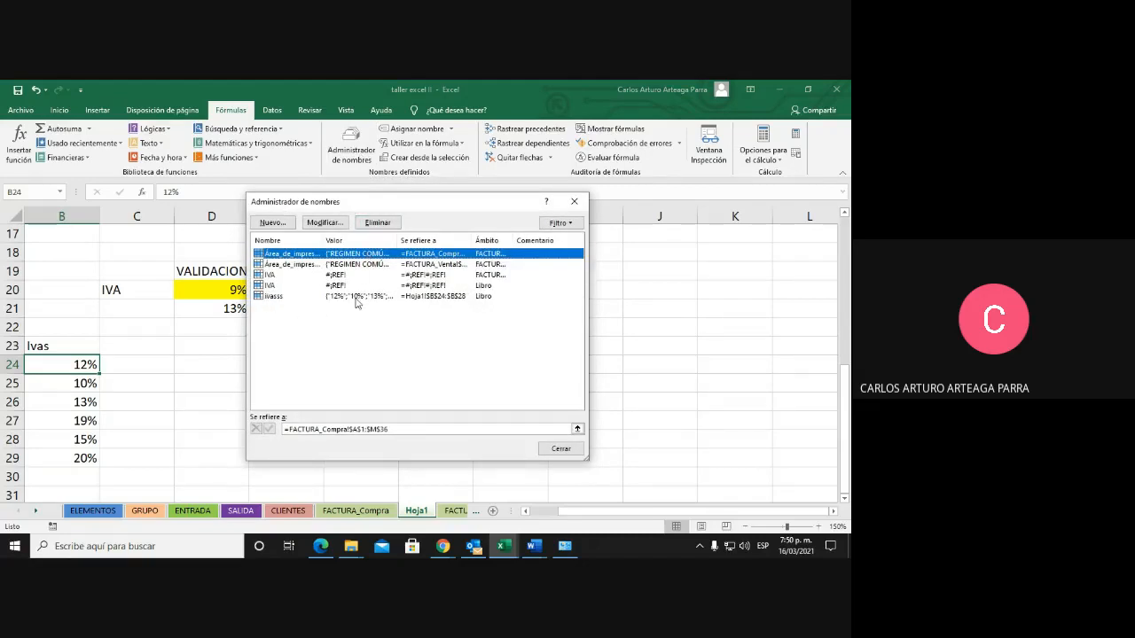
click(280, 298)
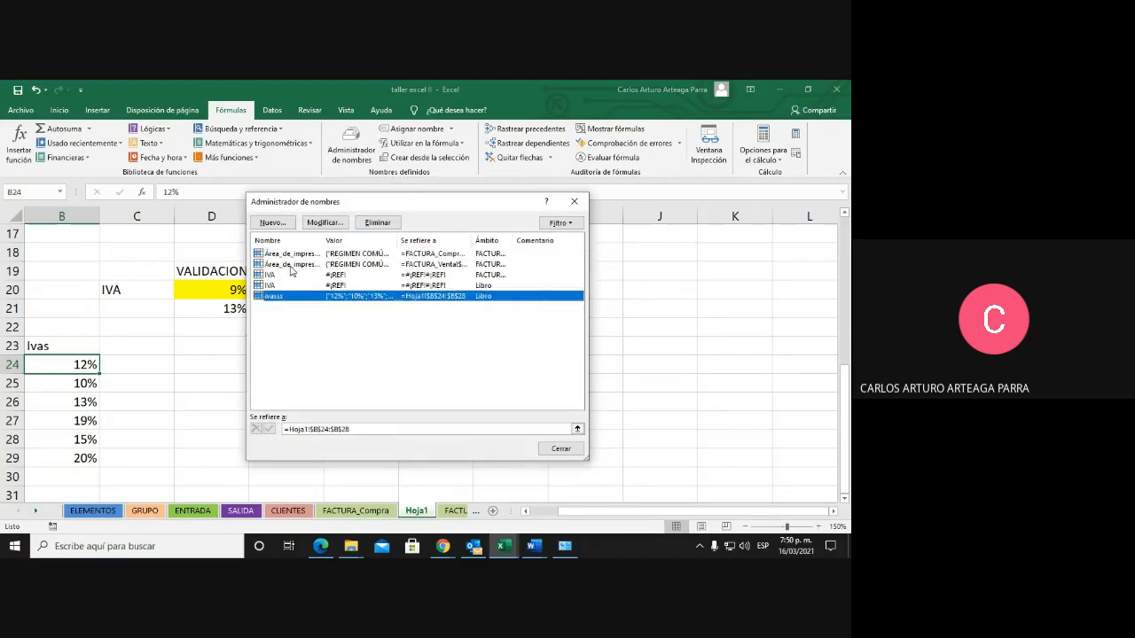
click(323, 223)
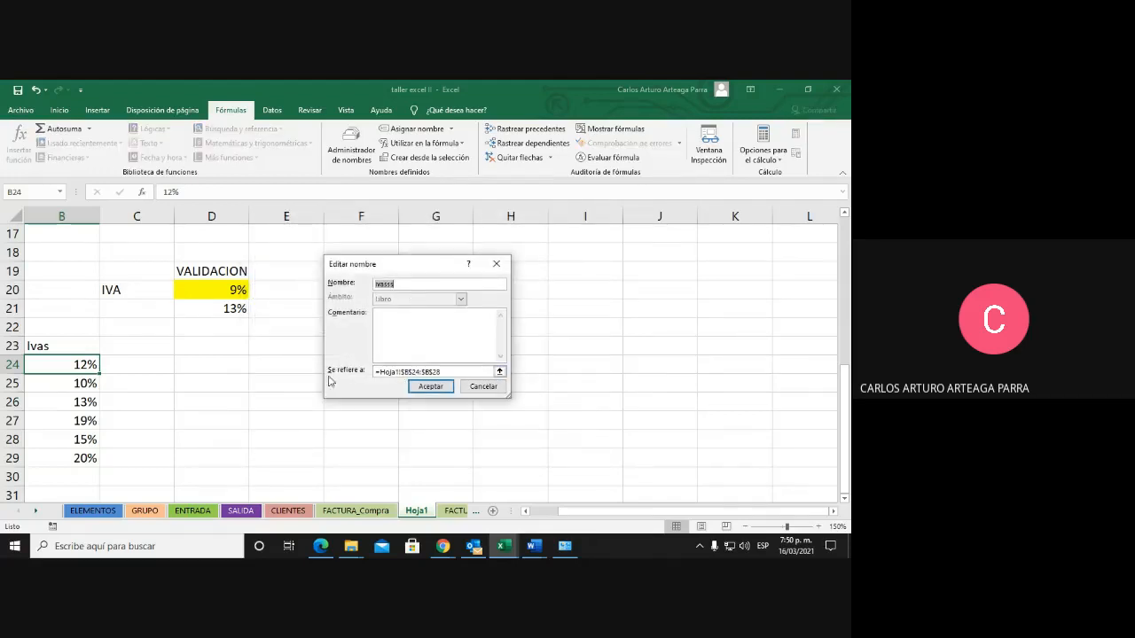
click(435, 372)
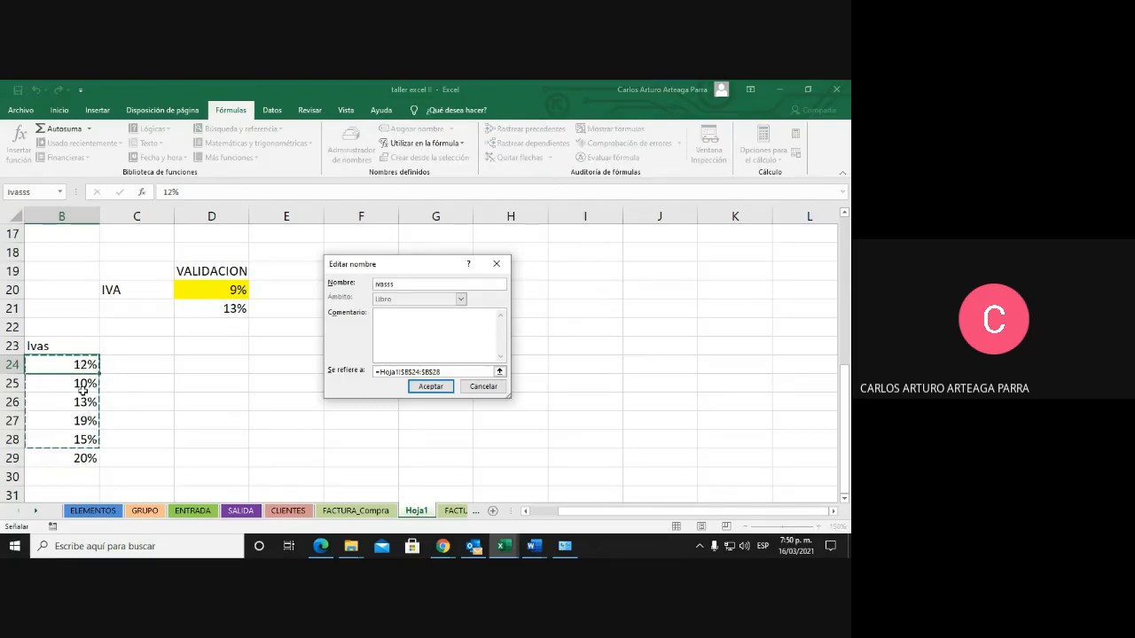
drag(84, 363, 85, 454)
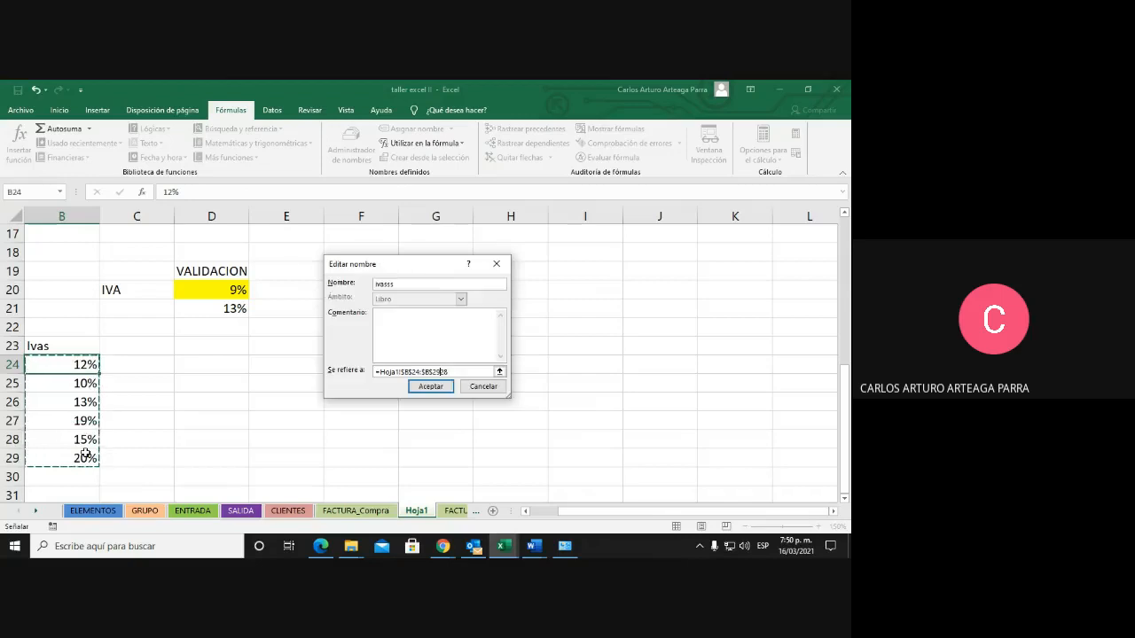
click(433, 387)
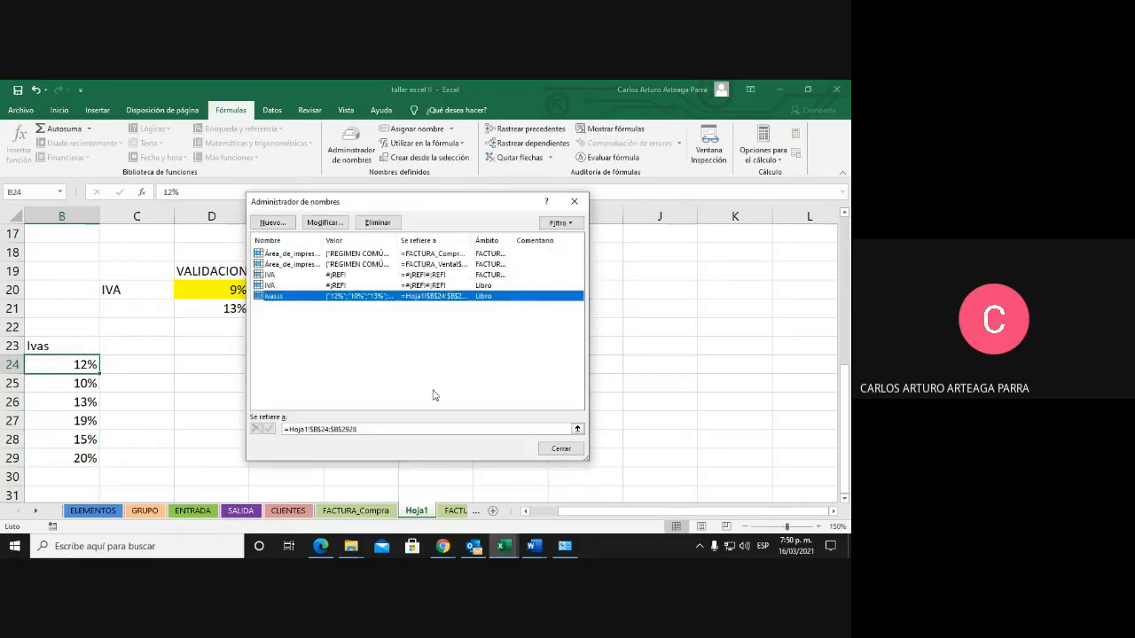
click(559, 448)
Choose the newly added 20% from the validation list in D21
click(84, 459)
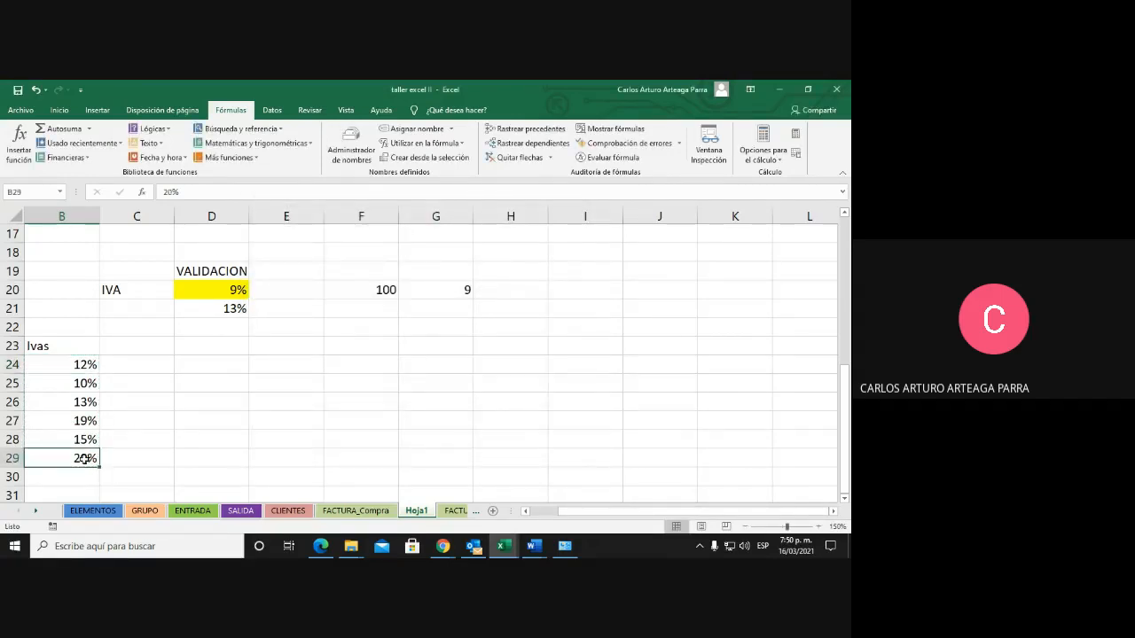
click(216, 310)
click(253, 310)
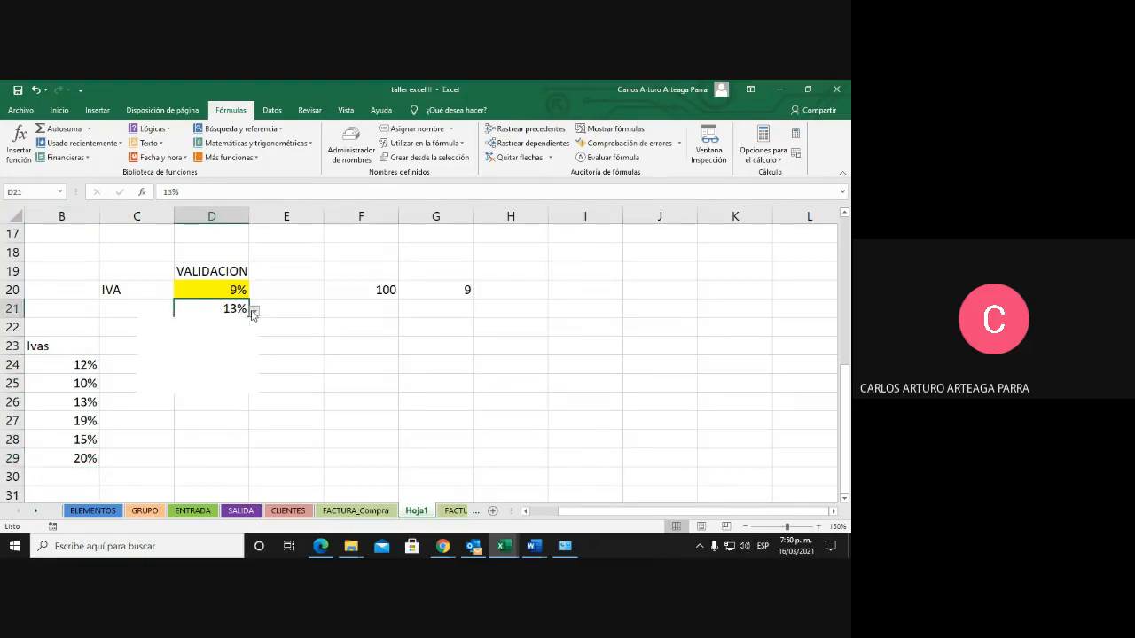
click(170, 388)
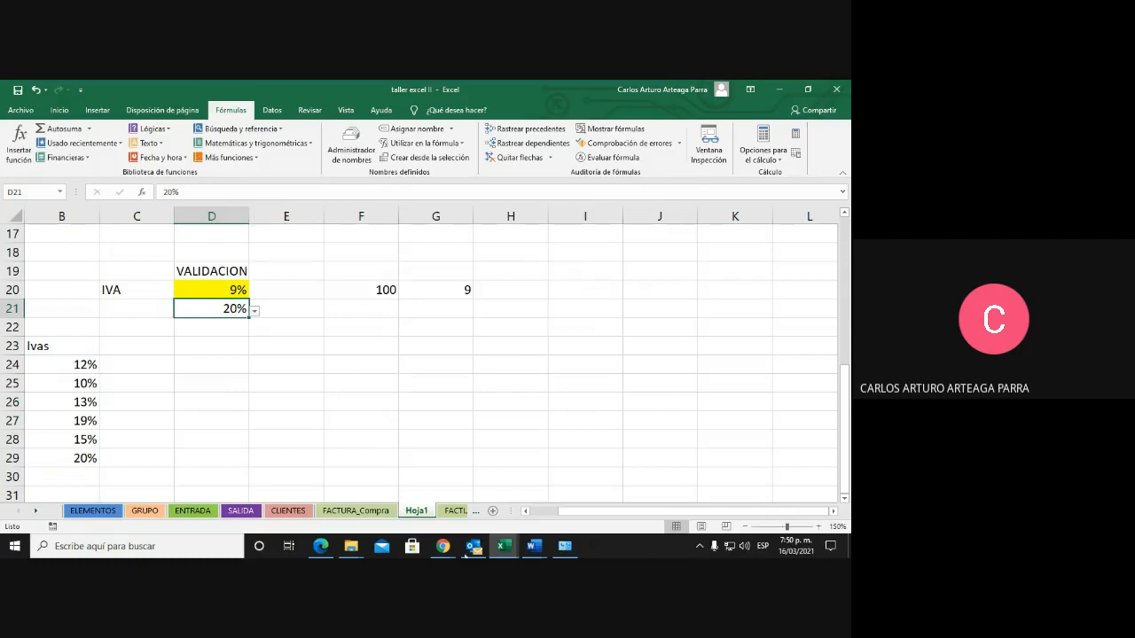
Switch to Chrome to review the tax validation-list items in the workshop PDF, and check the Meet call
click(444, 550)
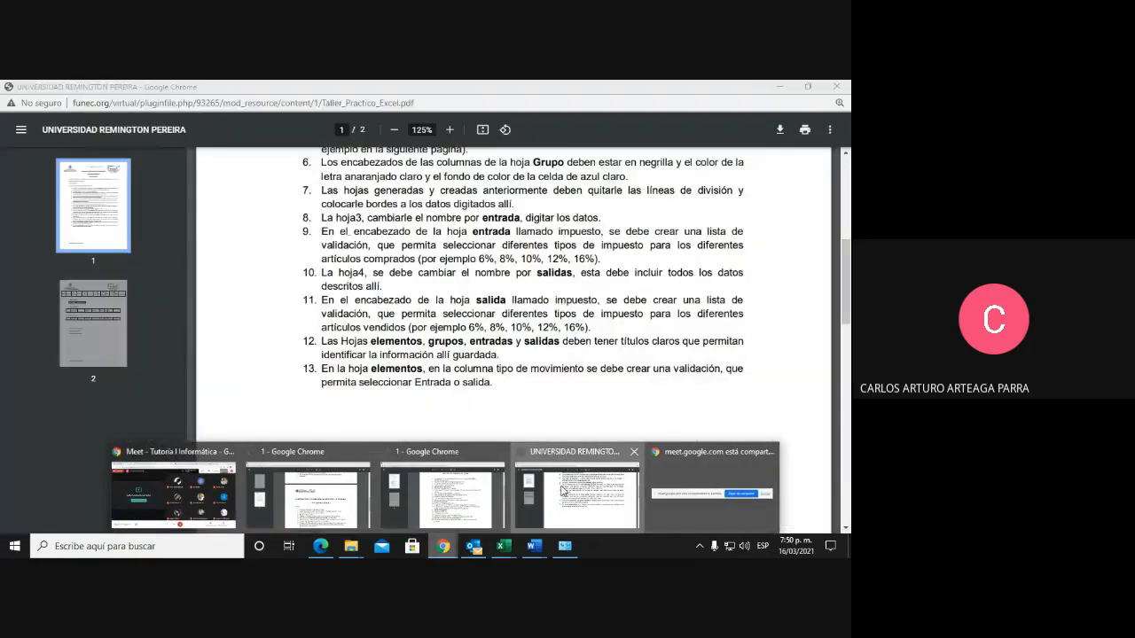
click(563, 490)
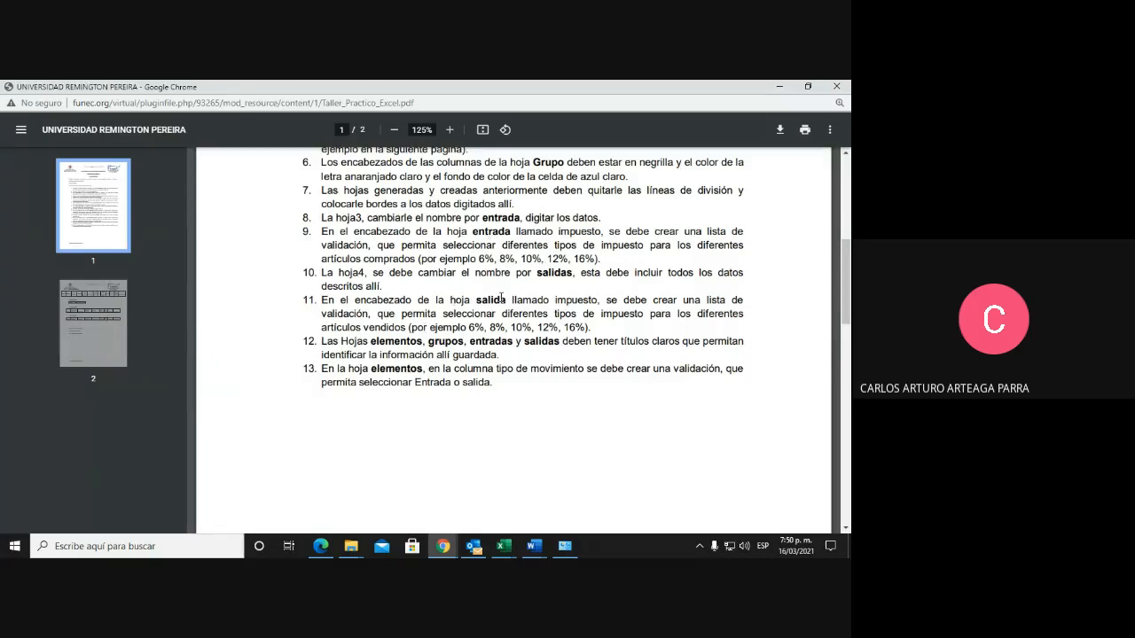
click(473, 546)
mouse_move(442, 547)
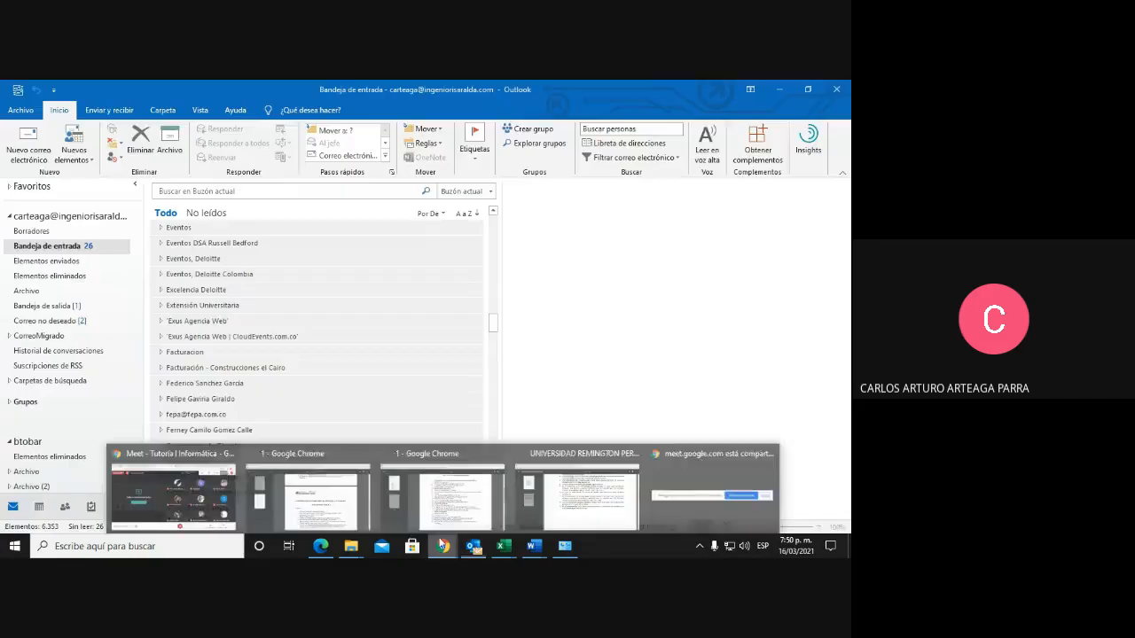
click(173, 488)
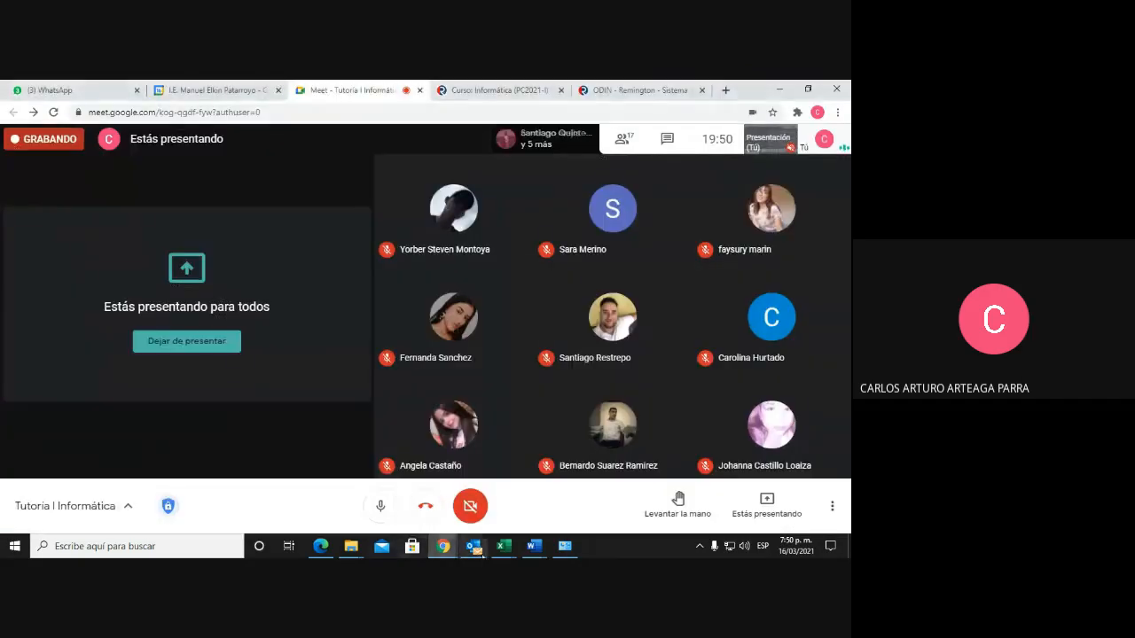
Return to the workbook taller excel II and examine the Impuesto columns on the ENTRADA and SALIDA sheets
mouse_move(503, 546)
click(425, 492)
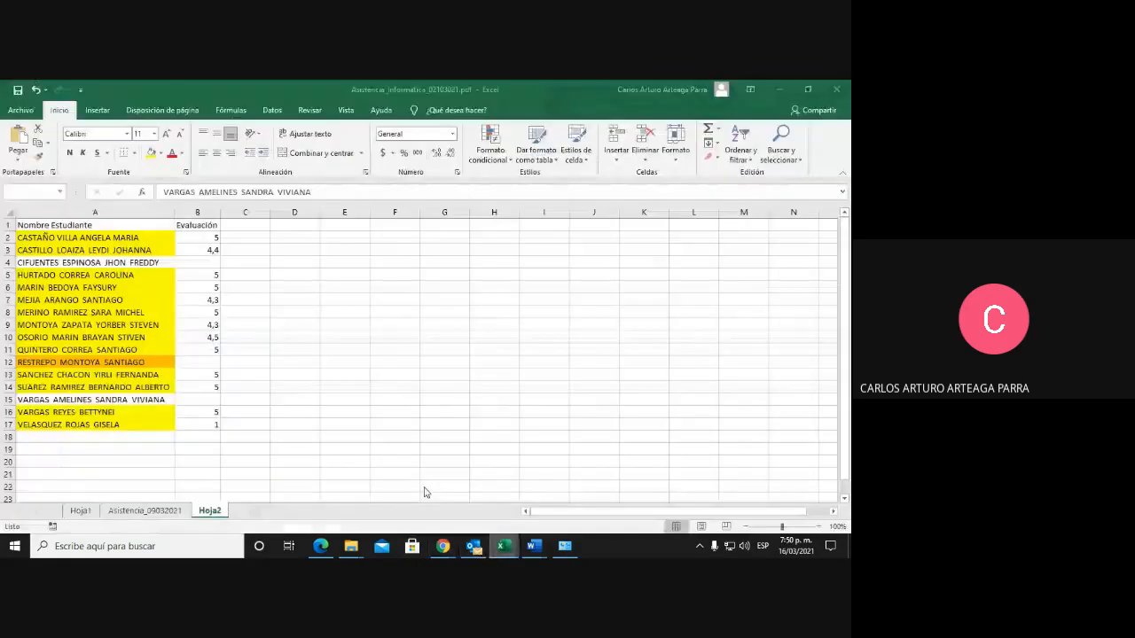
click(568, 492)
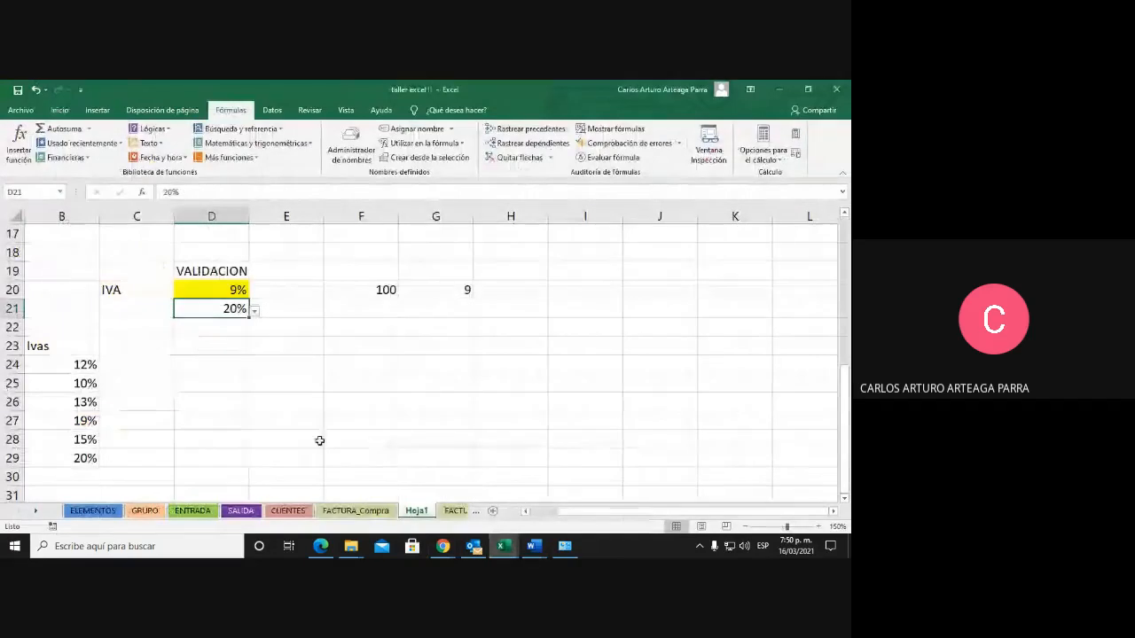
click(106, 514)
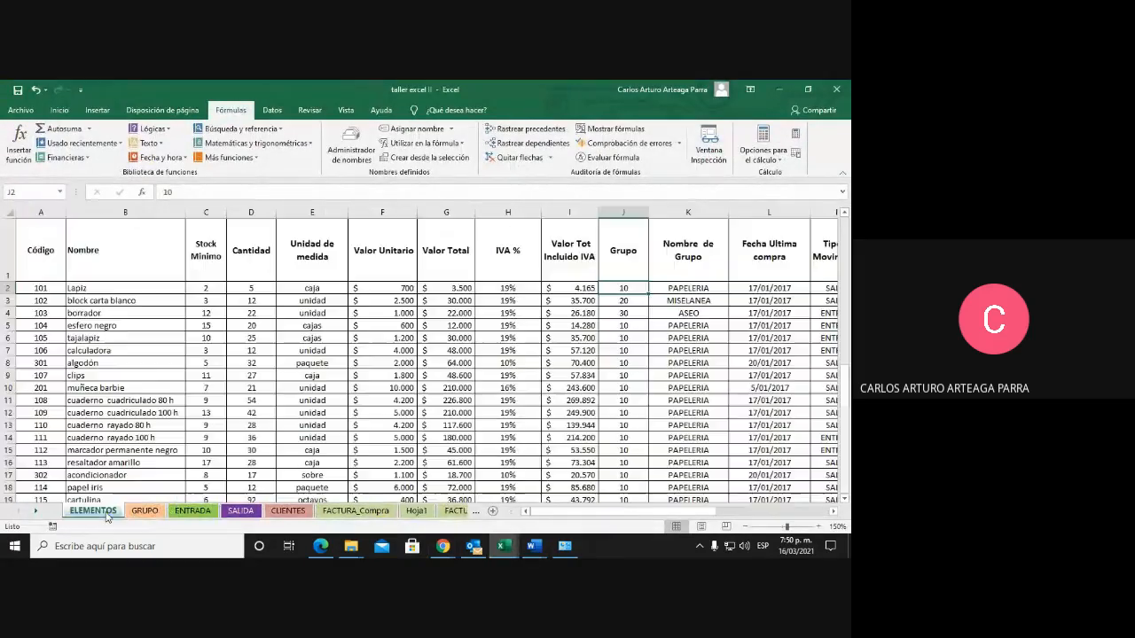
click(188, 512)
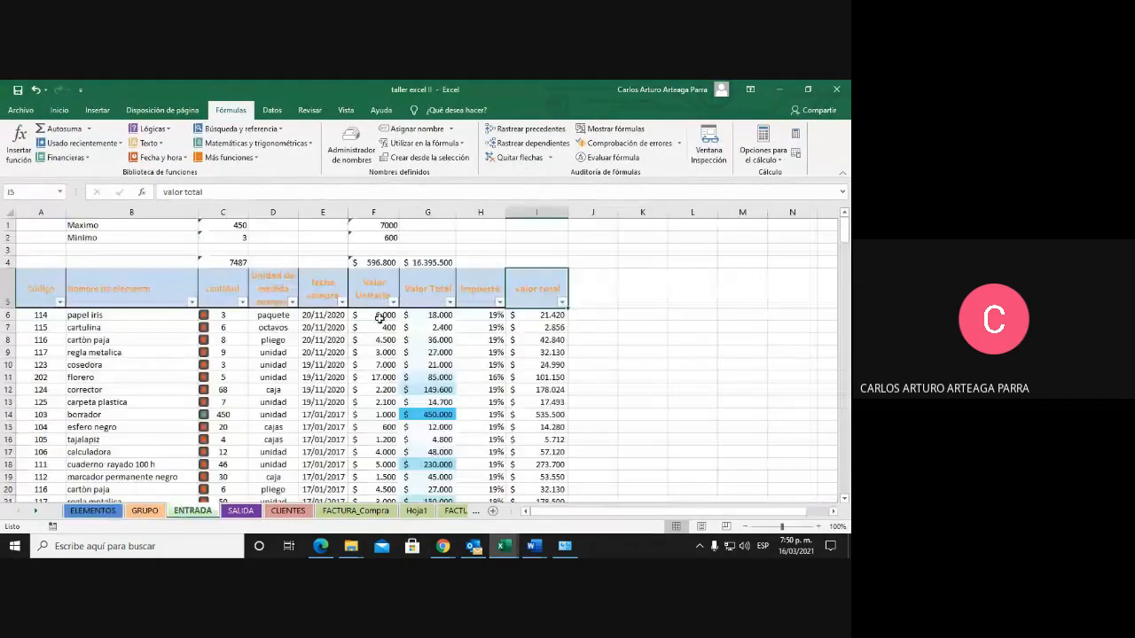
click(463, 315)
click(490, 327)
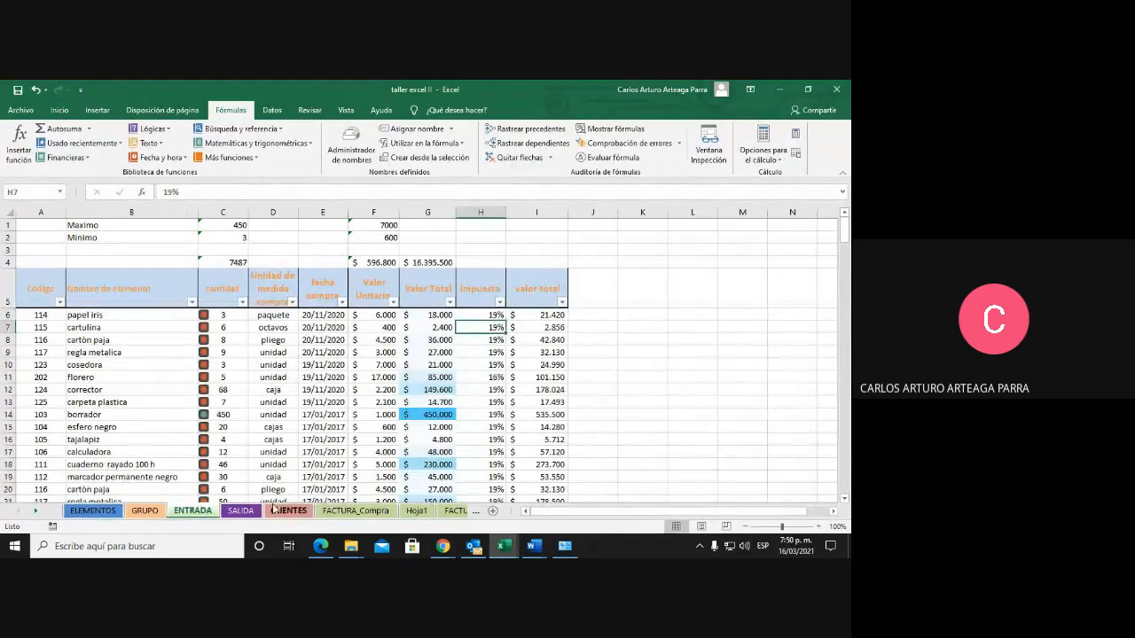
click(241, 511)
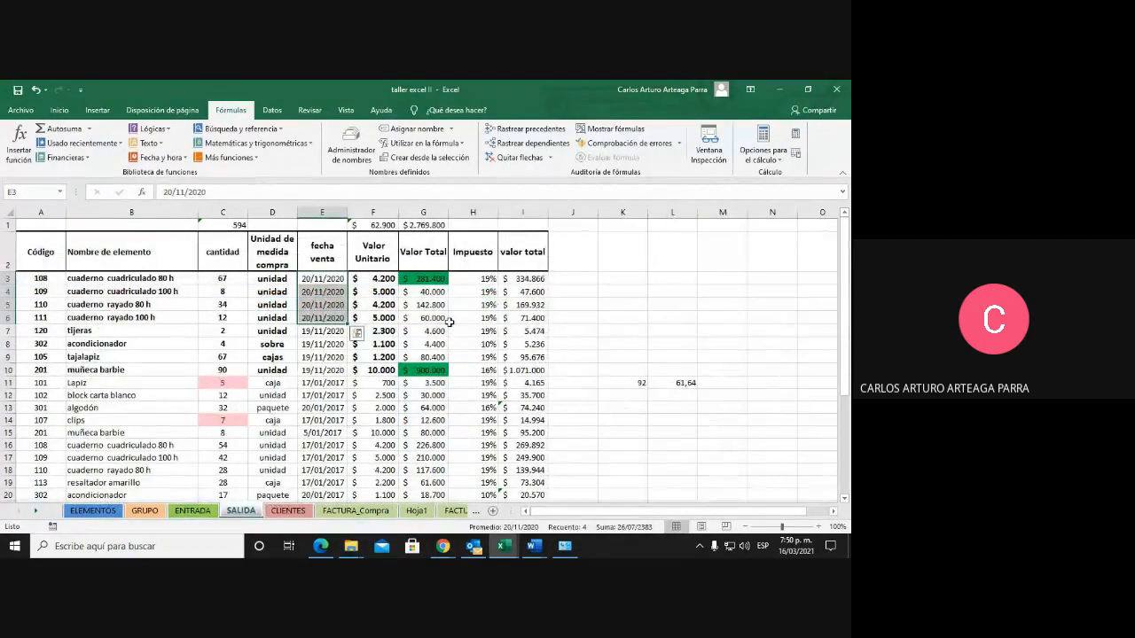
click(473, 279)
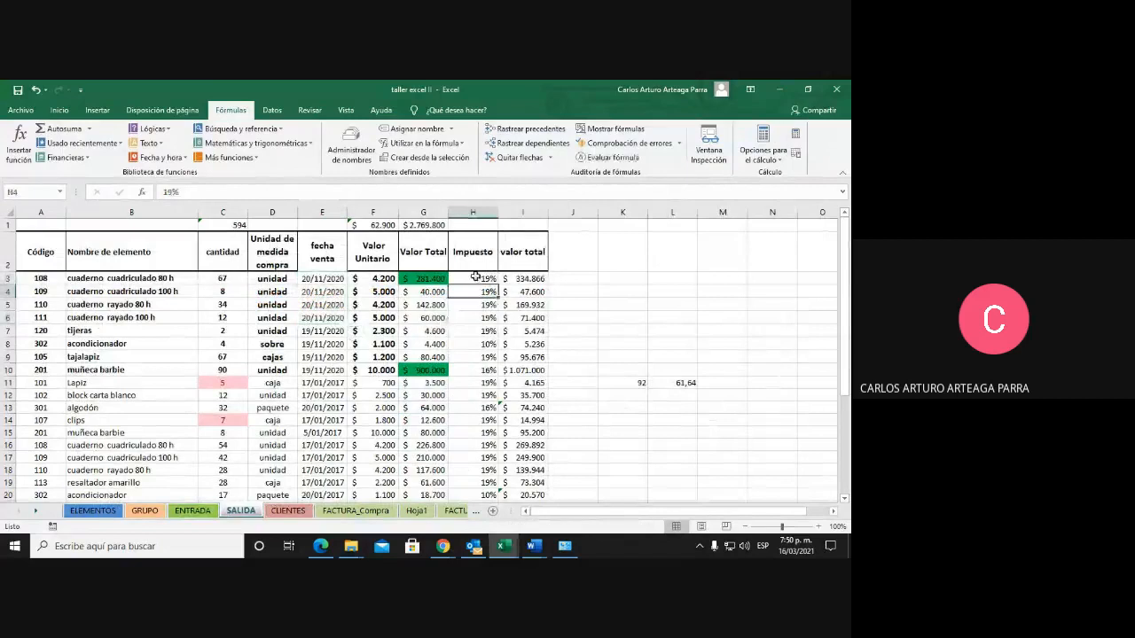
On ELEMENTOS, set the IVA % of Lapiz to 16% from its validation list and inspect the formula of its IVA-inclusive total
click(94, 513)
click(510, 299)
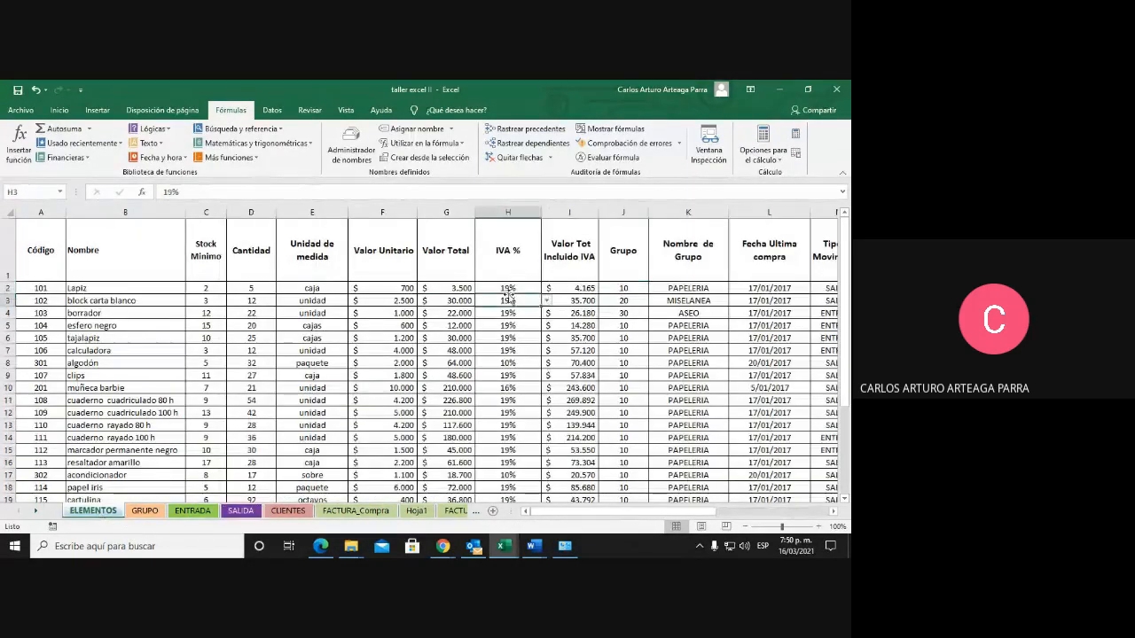
click(508, 289)
click(547, 288)
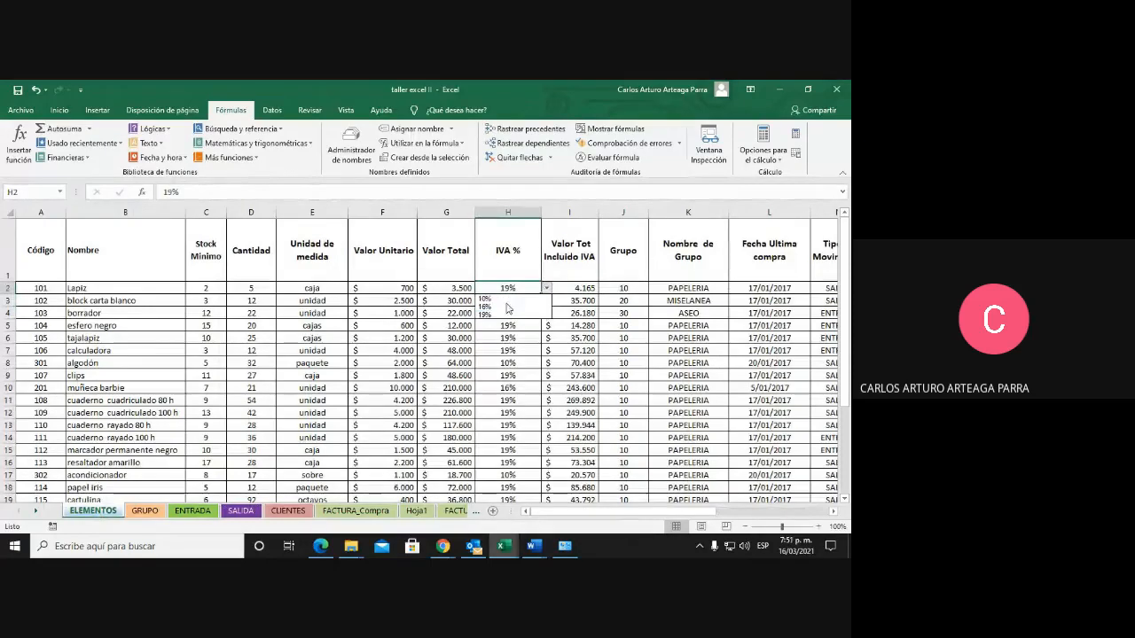
click(502, 315)
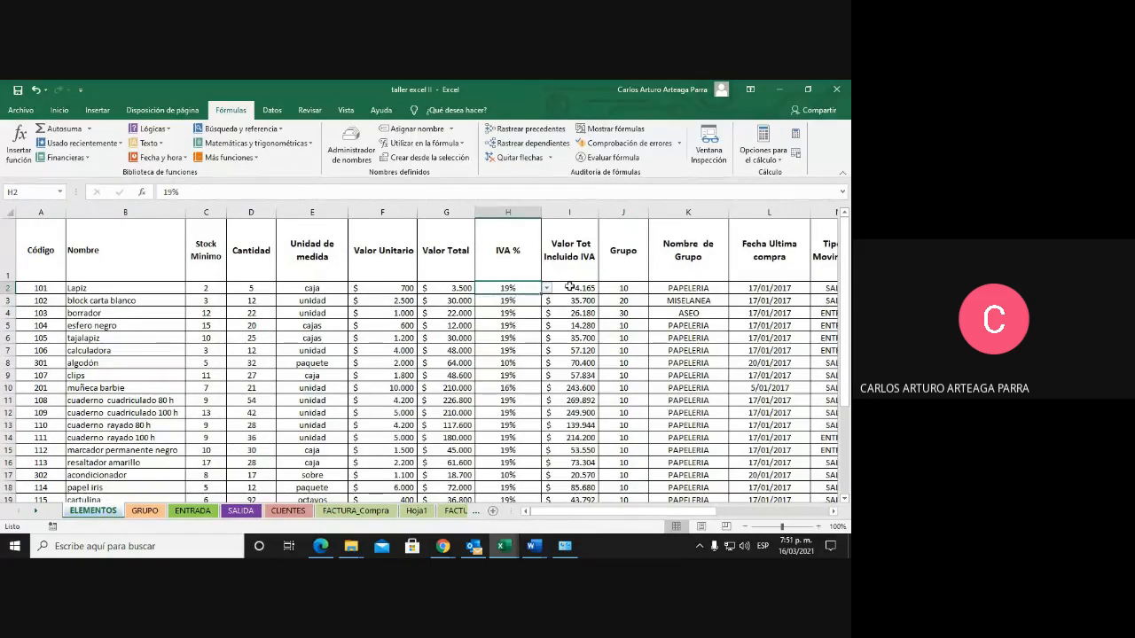
click(548, 288)
click(502, 307)
click(580, 288)
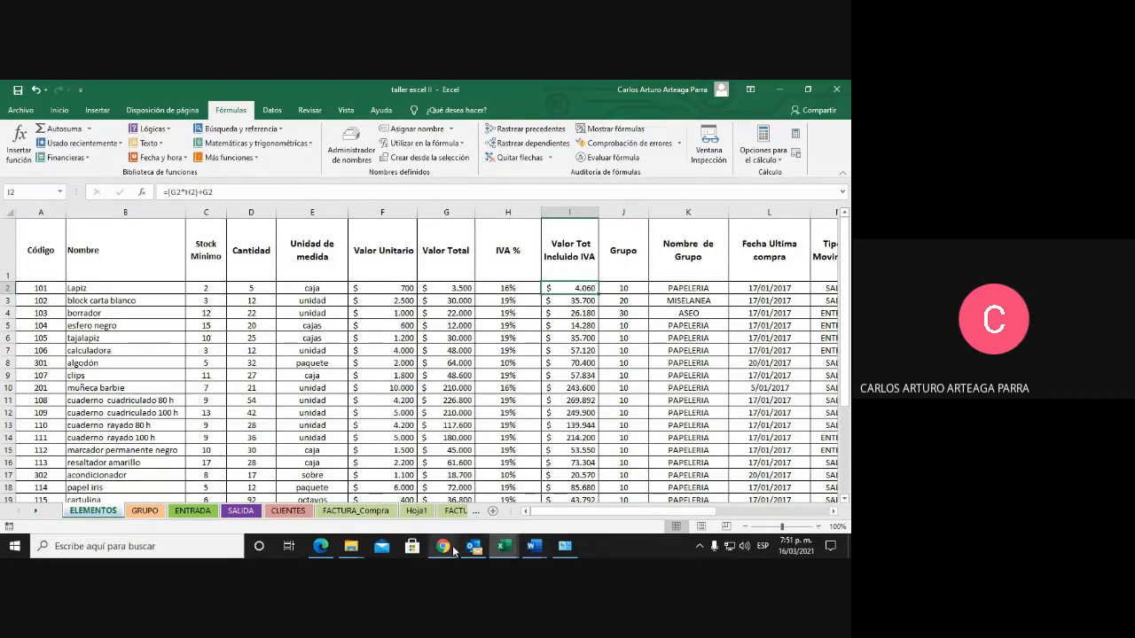
Read item 13 of the workshop PDF in Chrome about the movement-type validation, and return to the workbook taller excel II
mouse_move(454, 552)
click(592, 505)
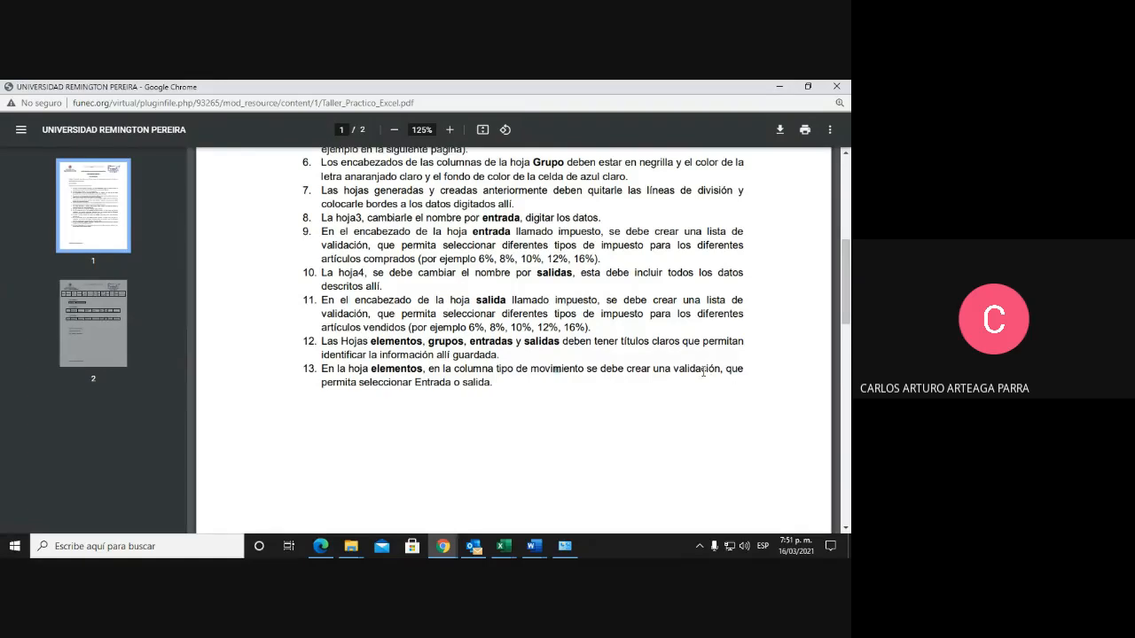
click(503, 548)
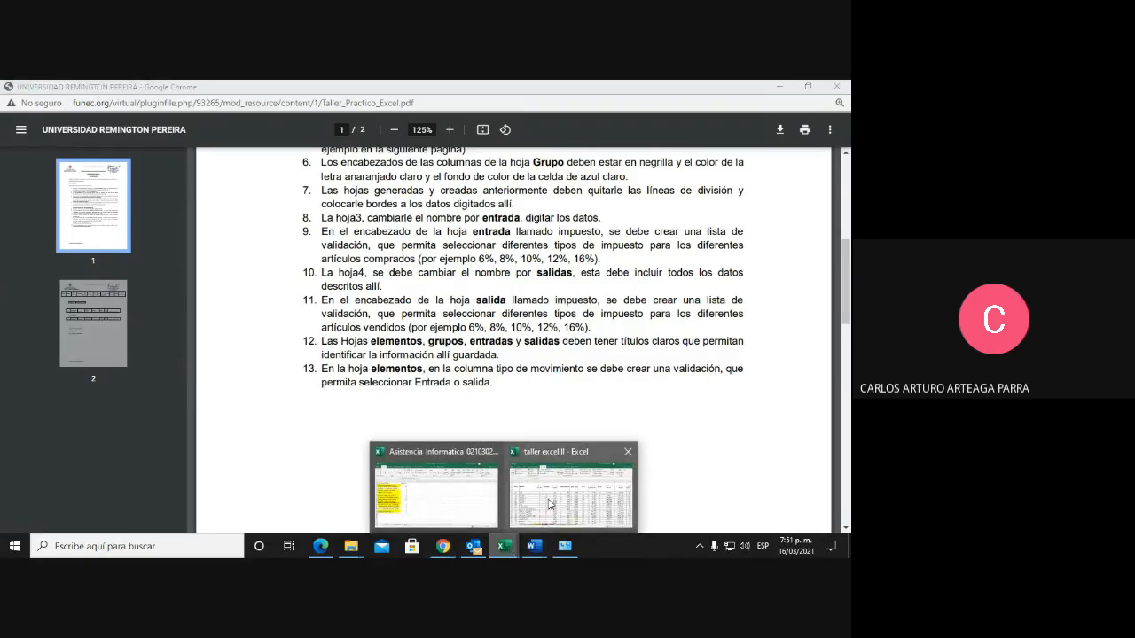
click(550, 504)
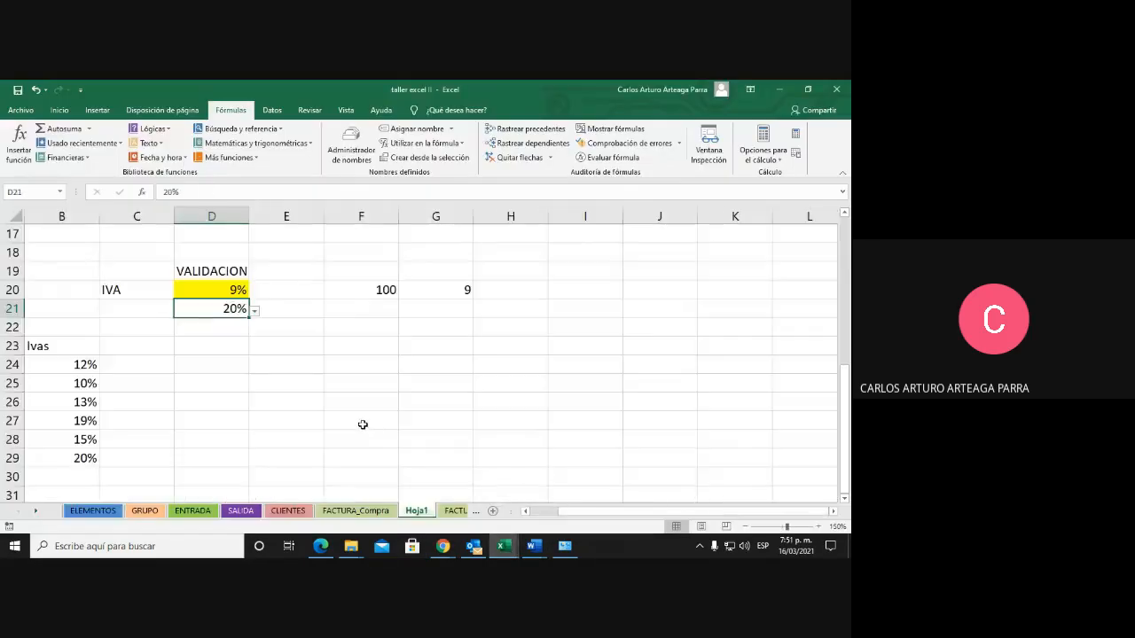
Enter the movement types Entrada in F23 and Salida in F24 on Hoja1 as source values for a list
click(342, 341)
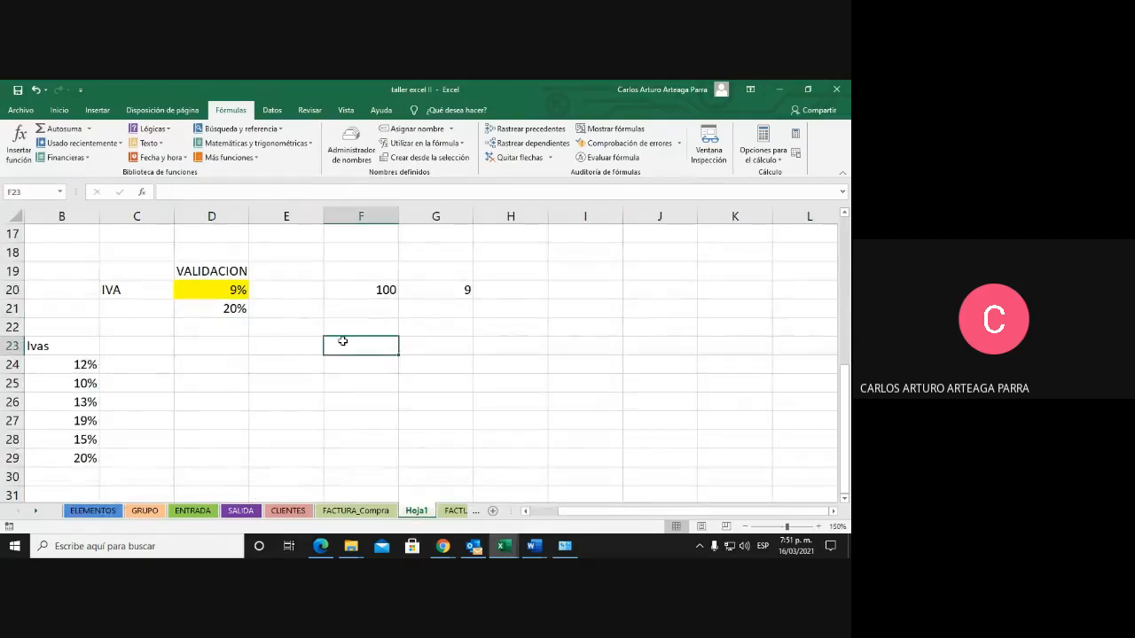
text(Entrada)
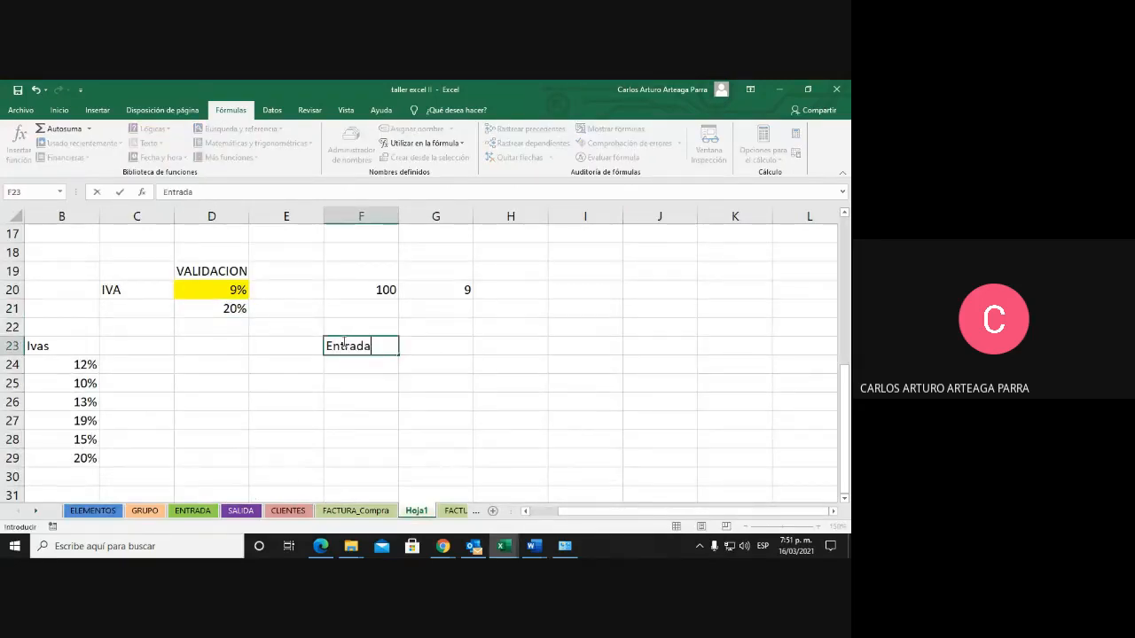
key(Return)
text(Salida)
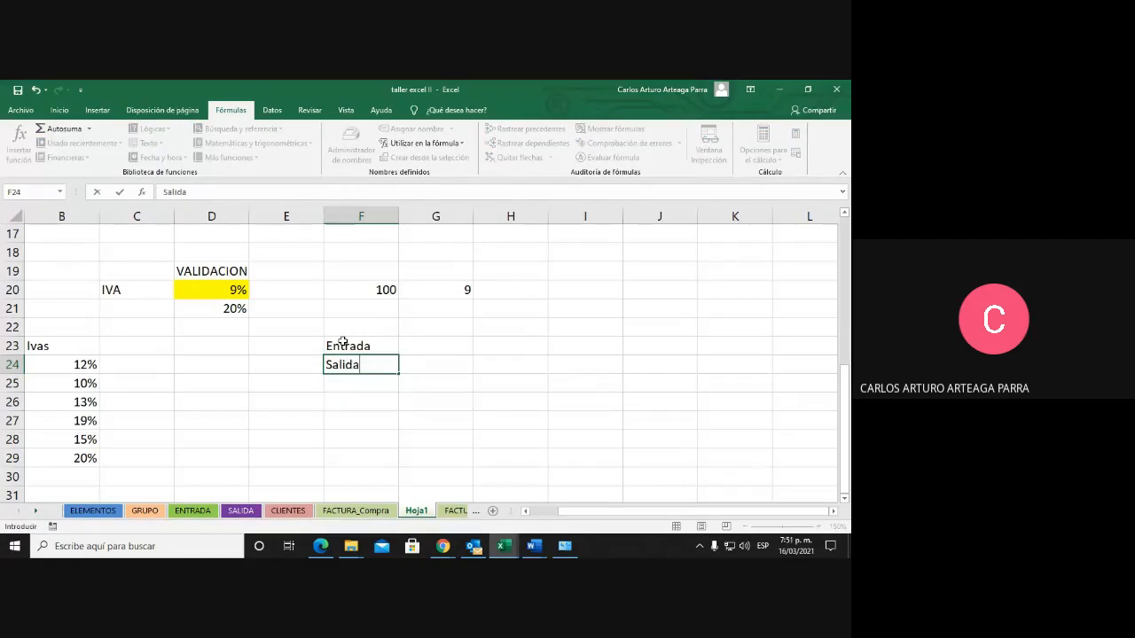
text())
key(BackSpace)
key(Return)
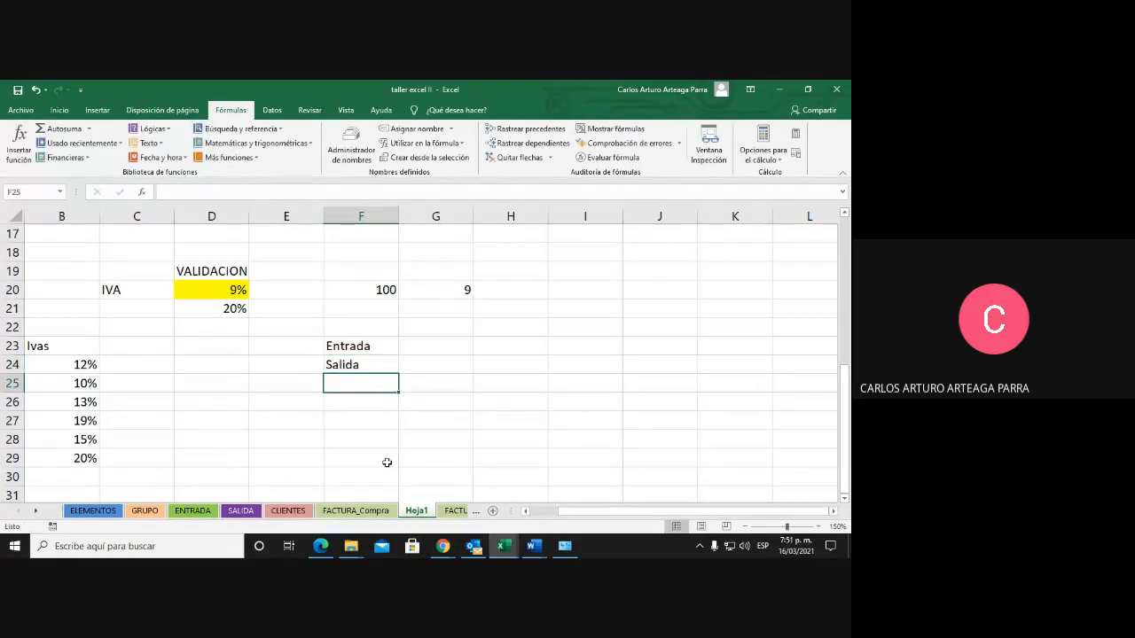
Recheck the Entrada or salida requirement in the workshop PDF in Chrome, and go back to Hoja1 in Excel
mouse_move(443, 546)
click(568, 475)
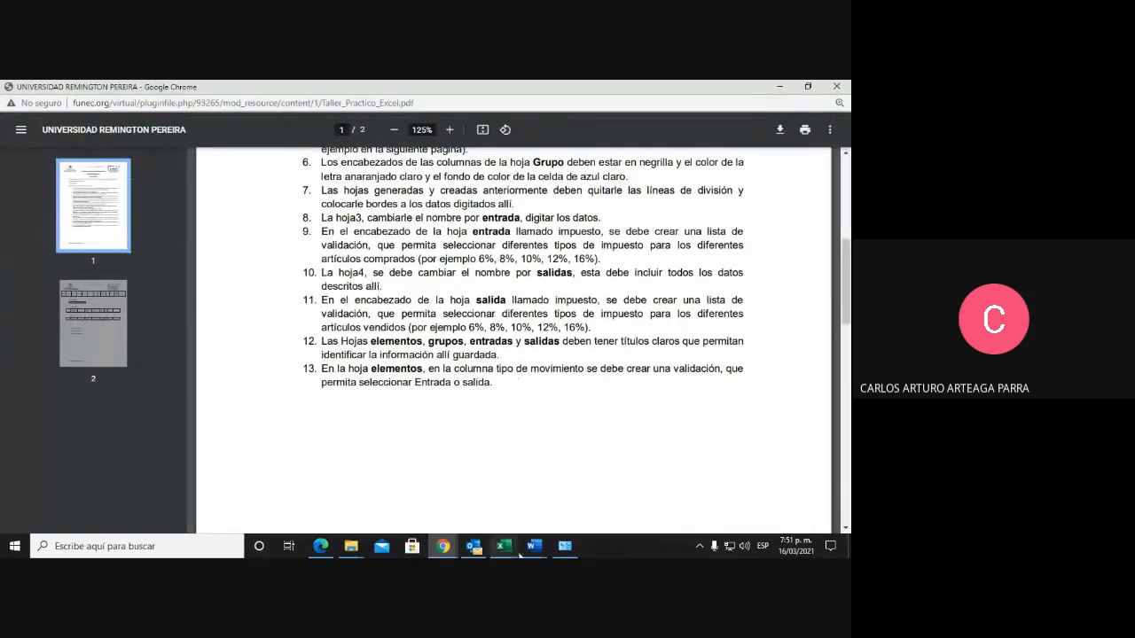
mouse_move(514, 554)
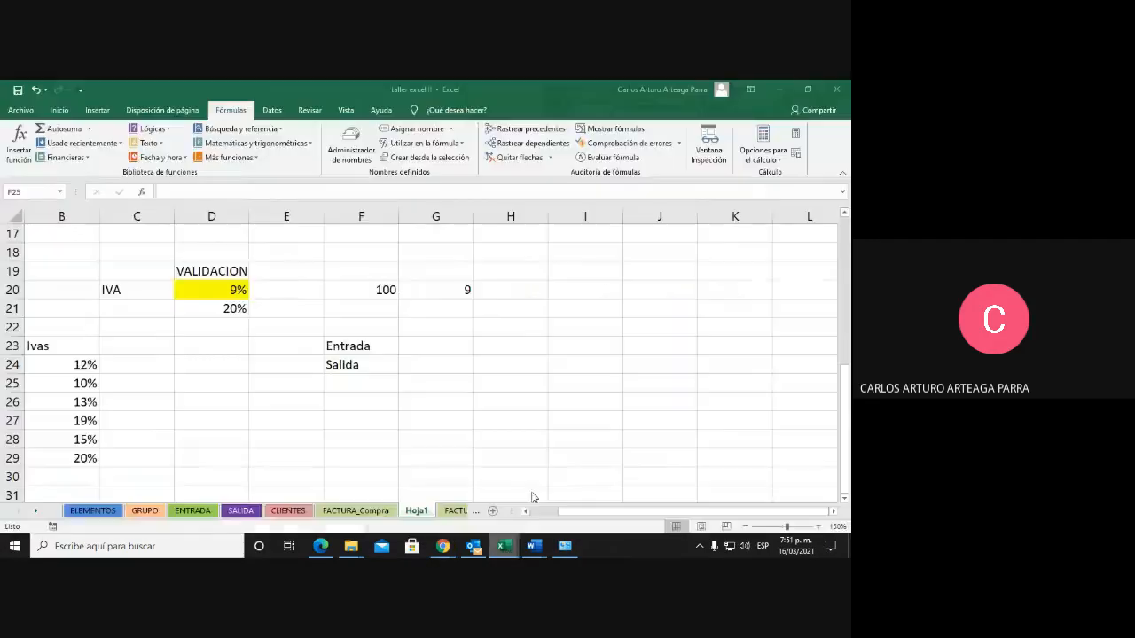
click(552, 507)
click(266, 348)
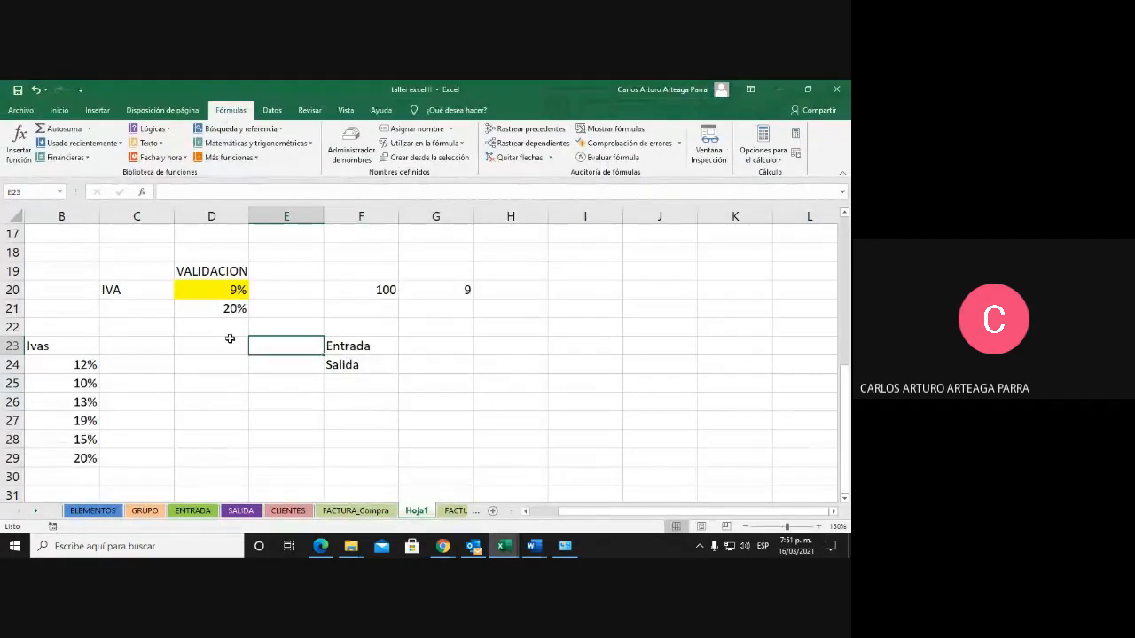
Add a list data validation to E23 on Hoja1 with F23:F24 as its source range
click(273, 110)
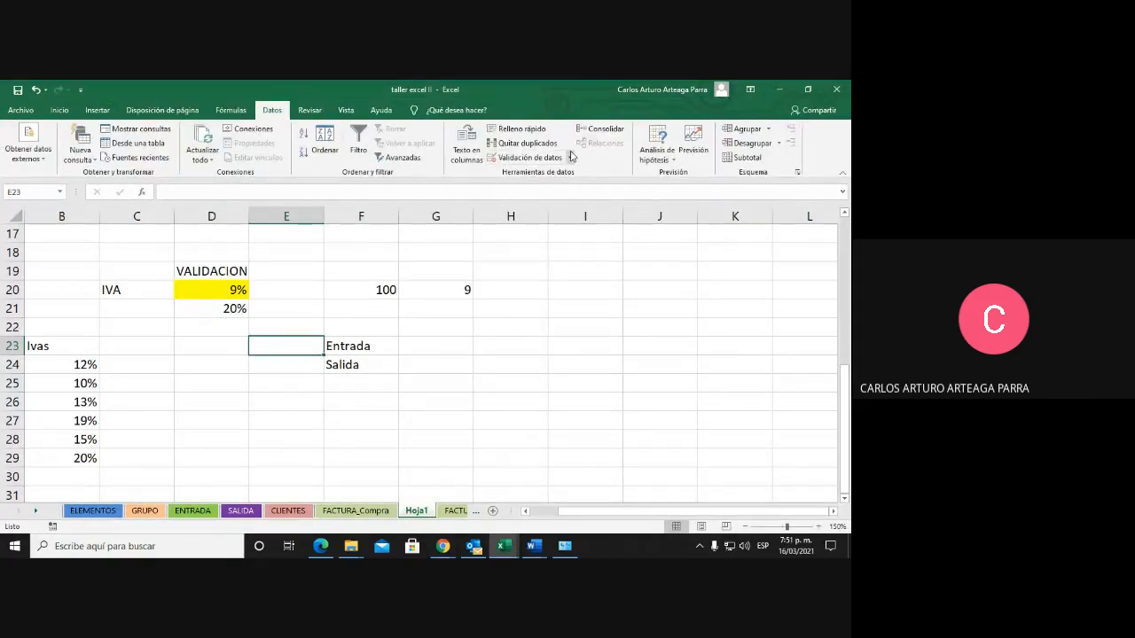
click(570, 157)
click(559, 173)
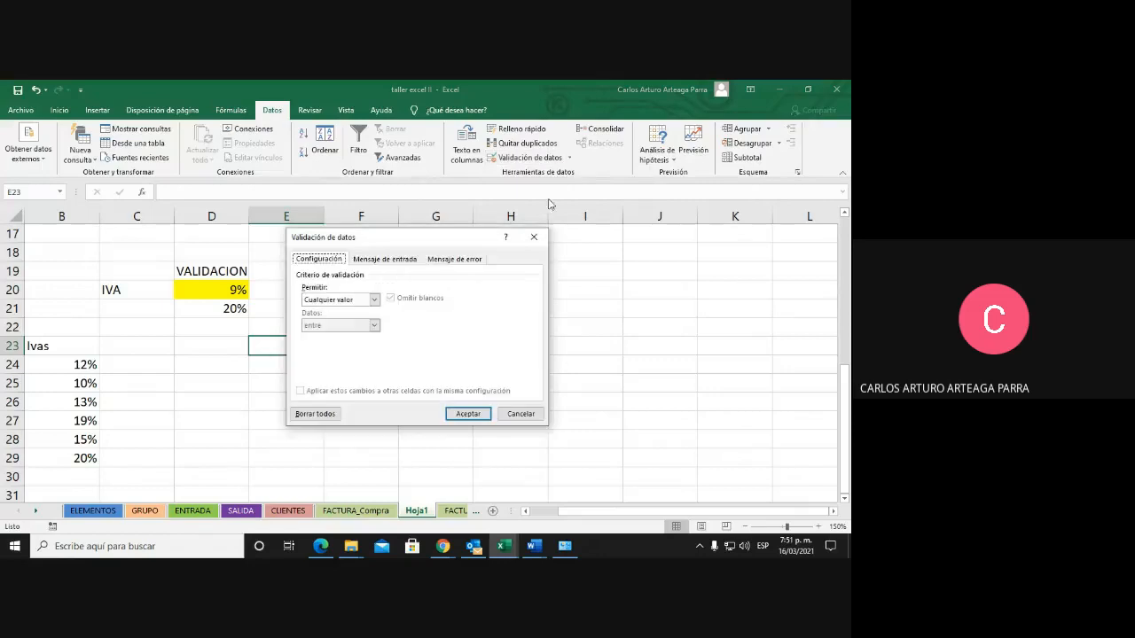
click(374, 299)
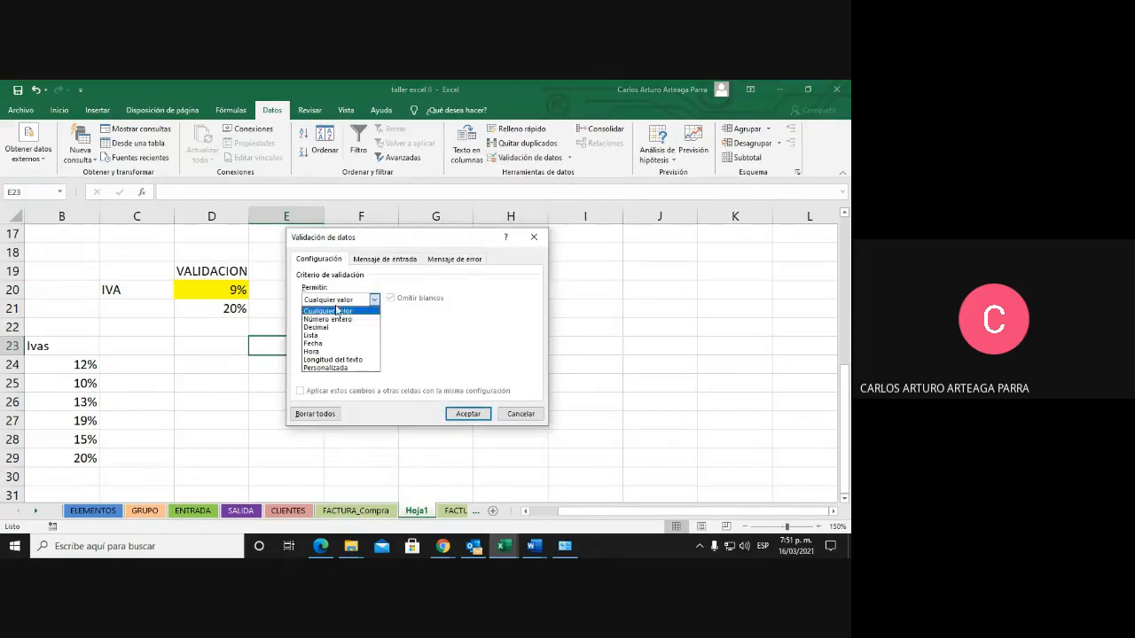
click(319, 335)
drag(404, 245, 520, 248)
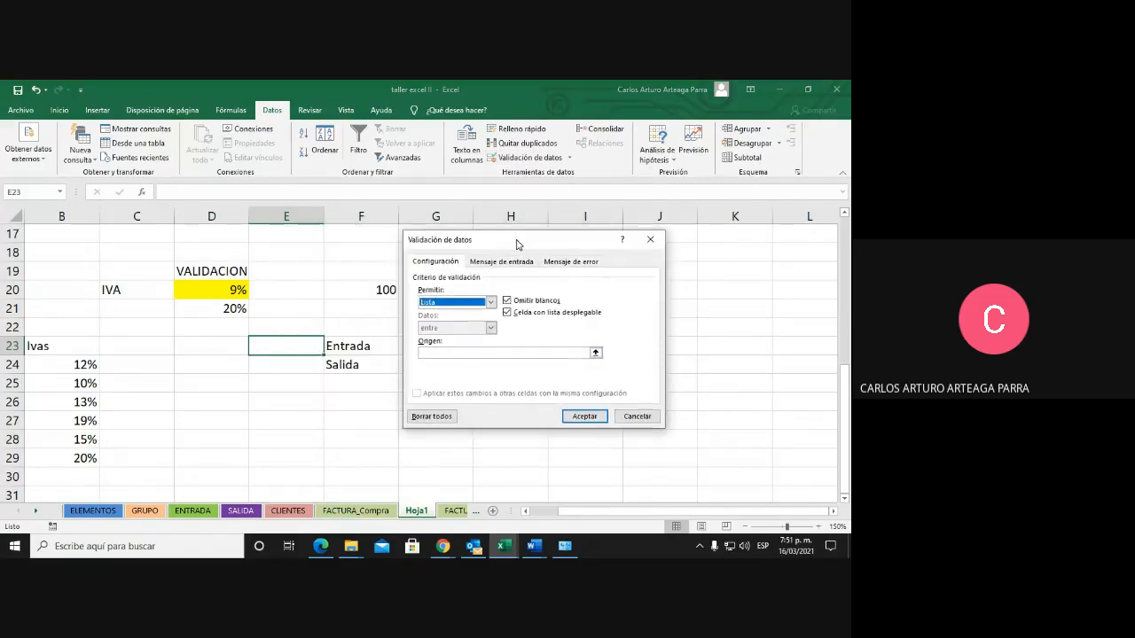
click(467, 353)
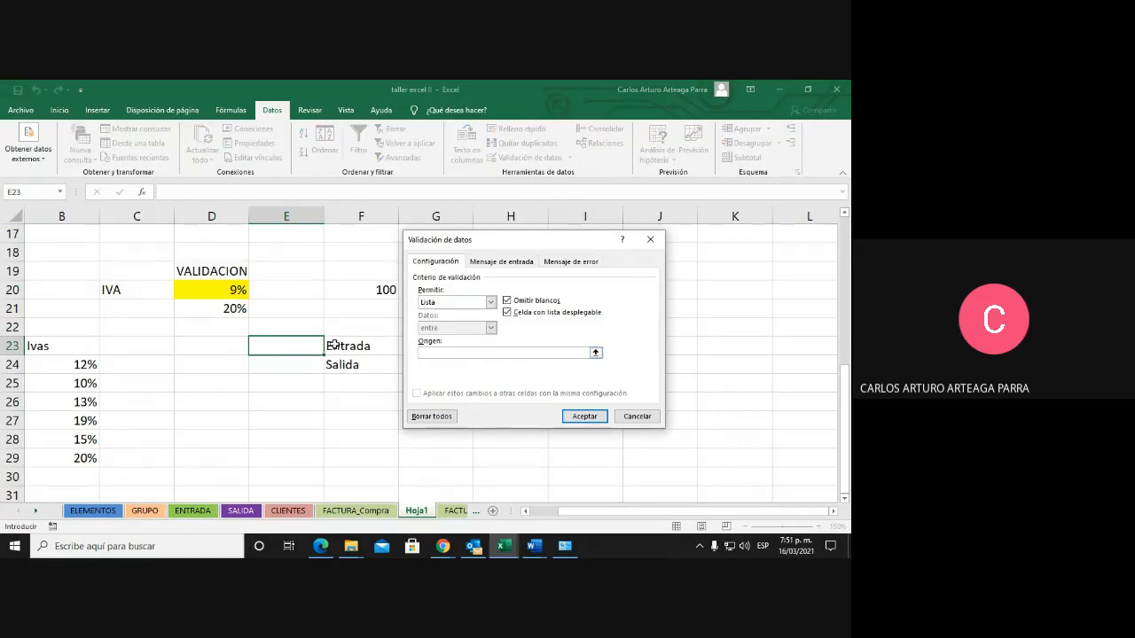
drag(334, 346, 345, 367)
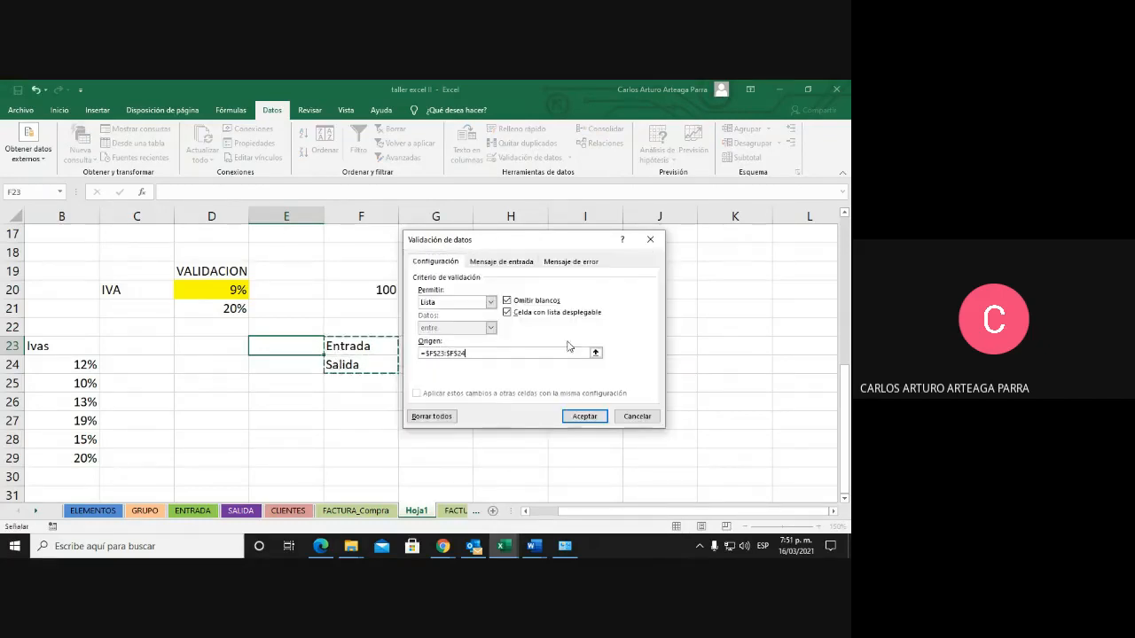
click(582, 415)
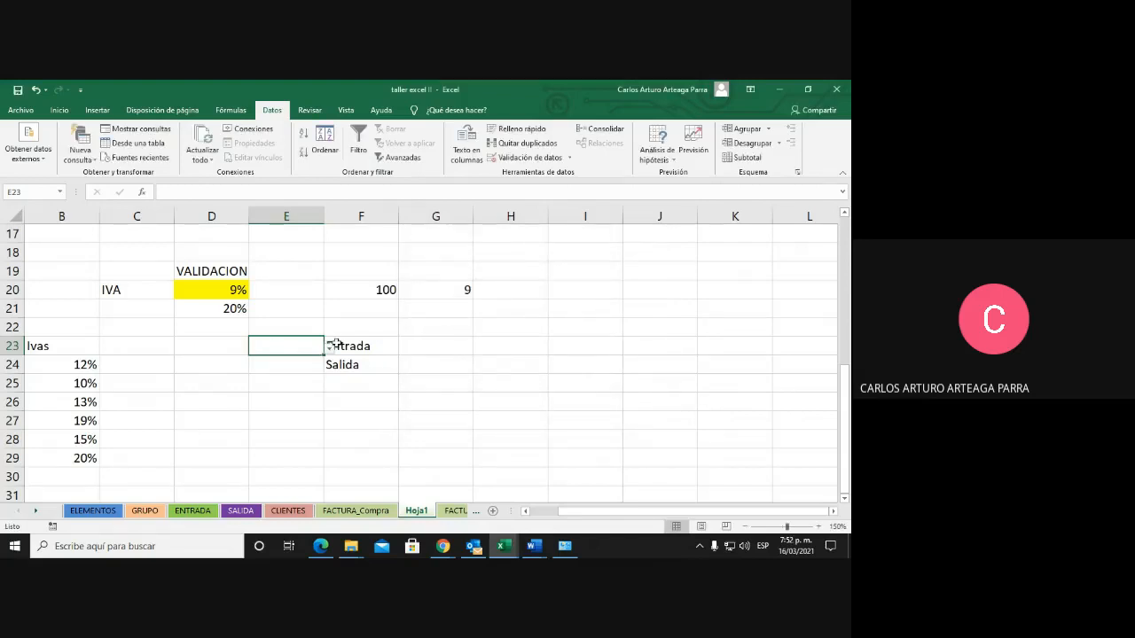
Try the validation list in E23 and choose Entrada as the movement type
click(330, 347)
click(261, 374)
click(330, 348)
click(270, 360)
click(389, 354)
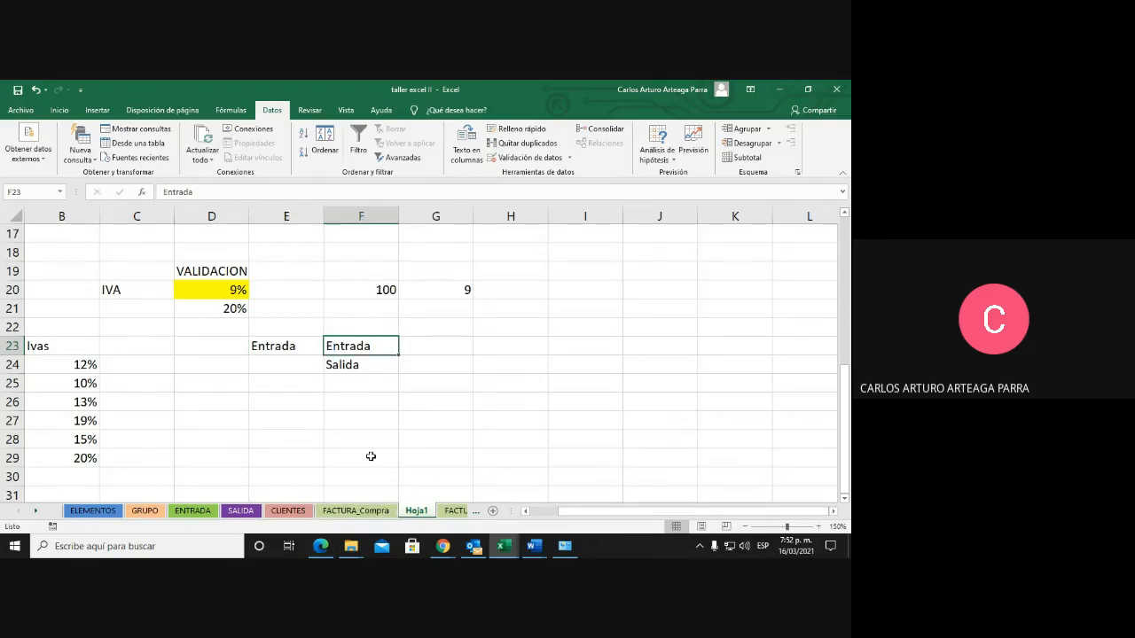
Try entering 13% in the IVA cell D20, cancel the entry, and choose 9% from its validation list
click(246, 290)
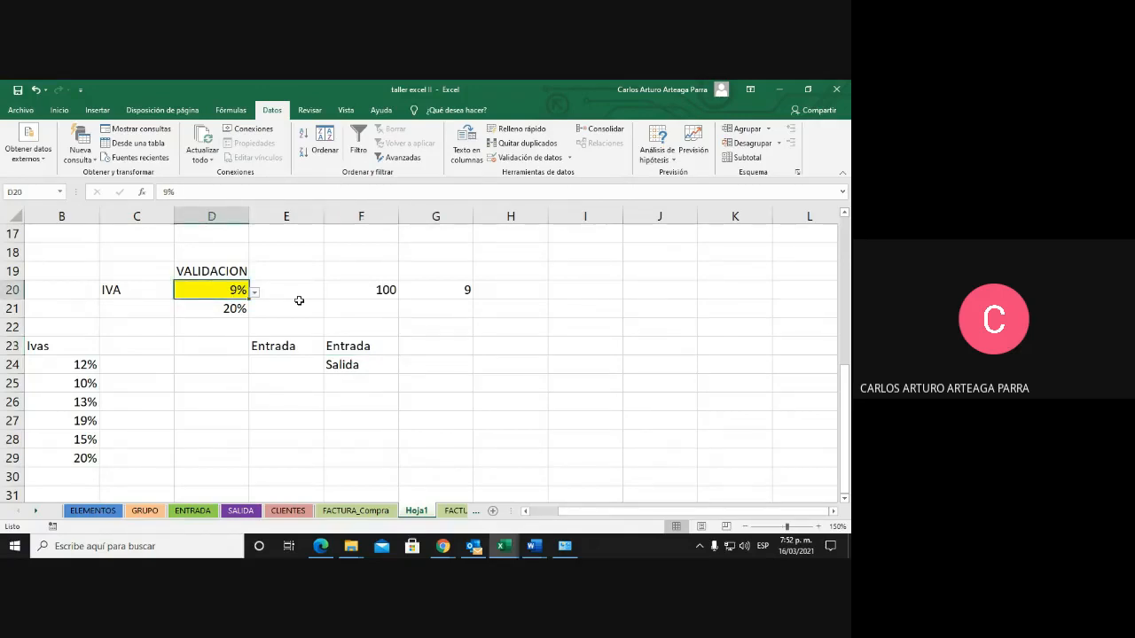
text(1)
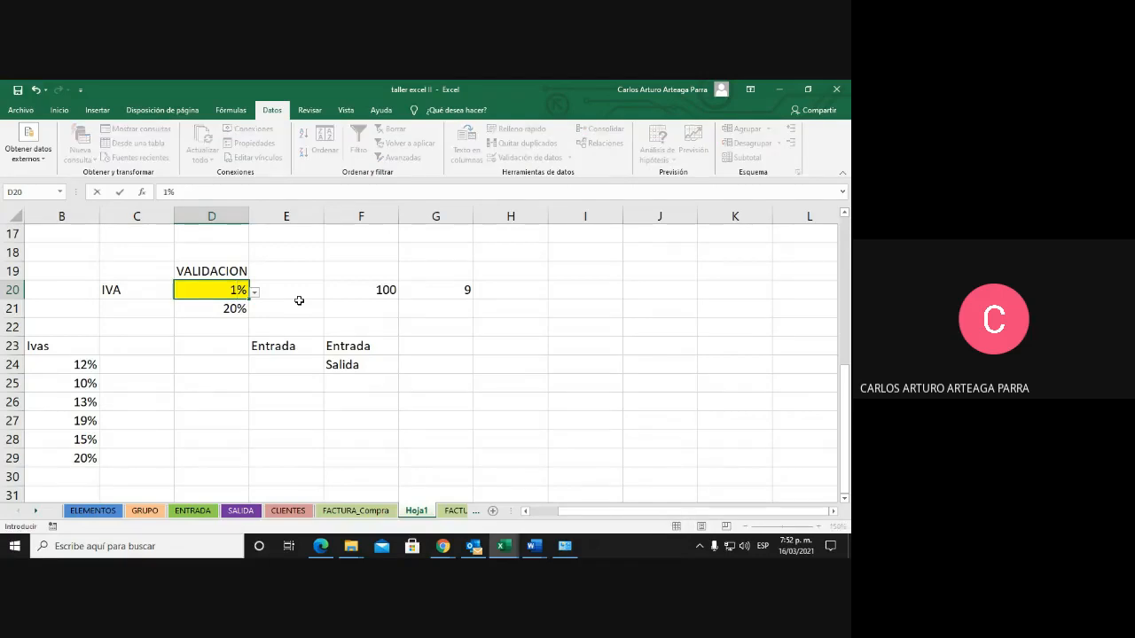
text(3)
key(Return)
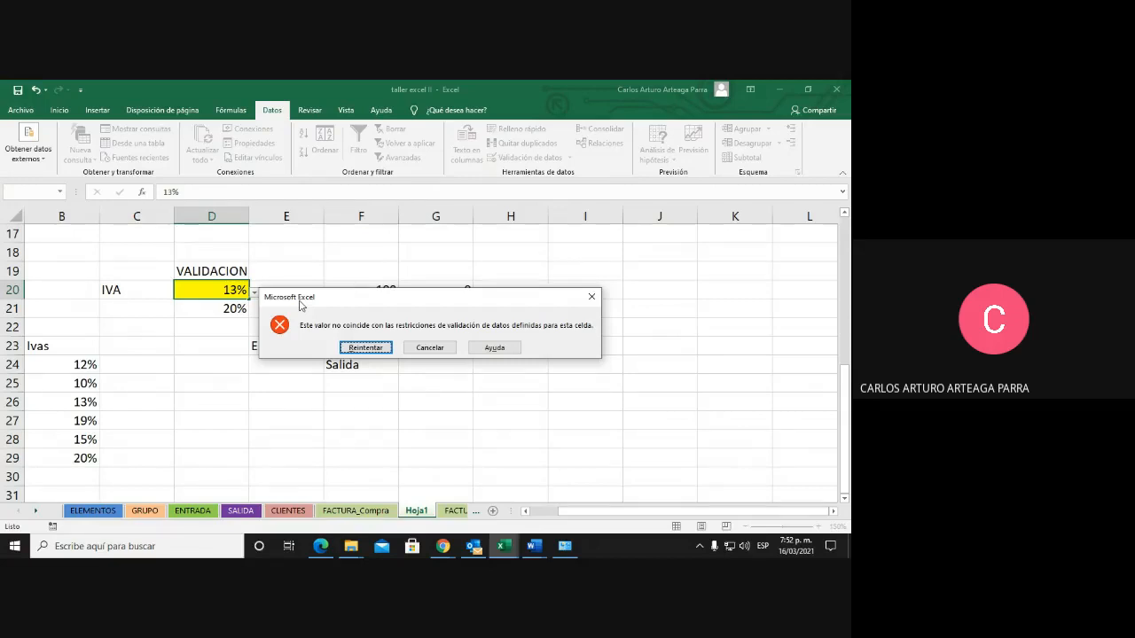
click(430, 348)
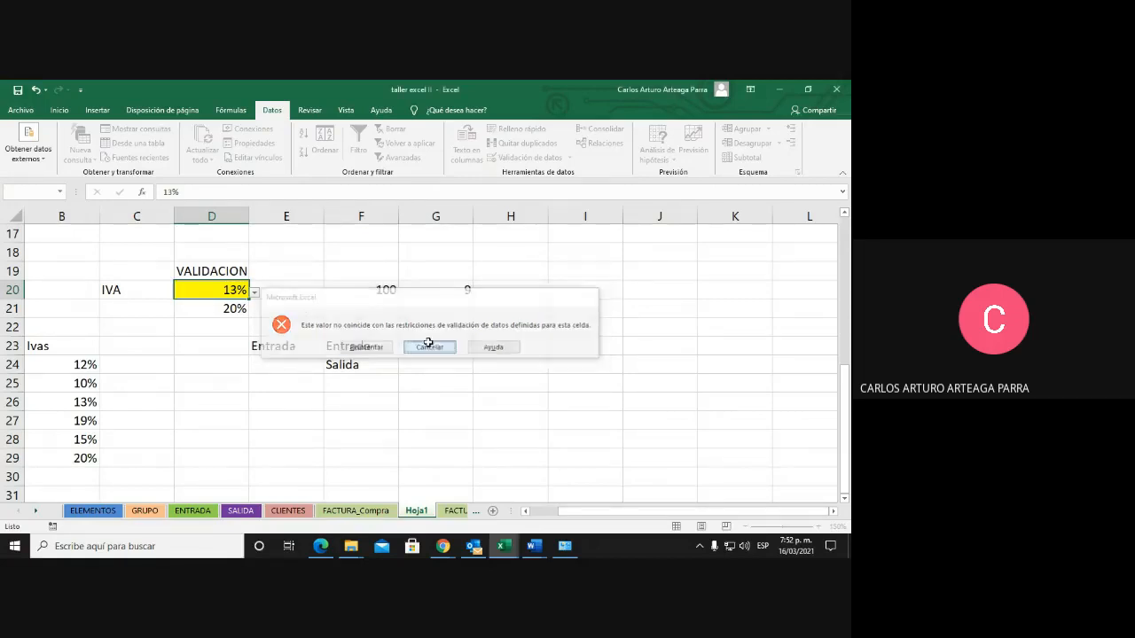
click(255, 292)
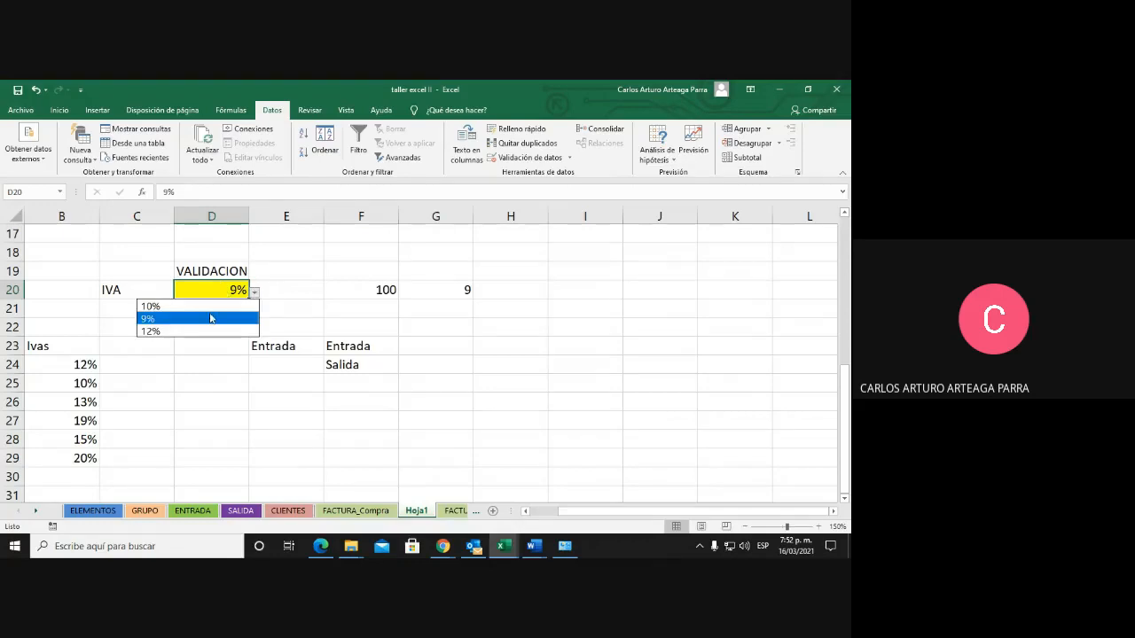
click(215, 317)
Try entering ssss in the movement-type cell E23 to test its validation, and cancel the entry
click(278, 349)
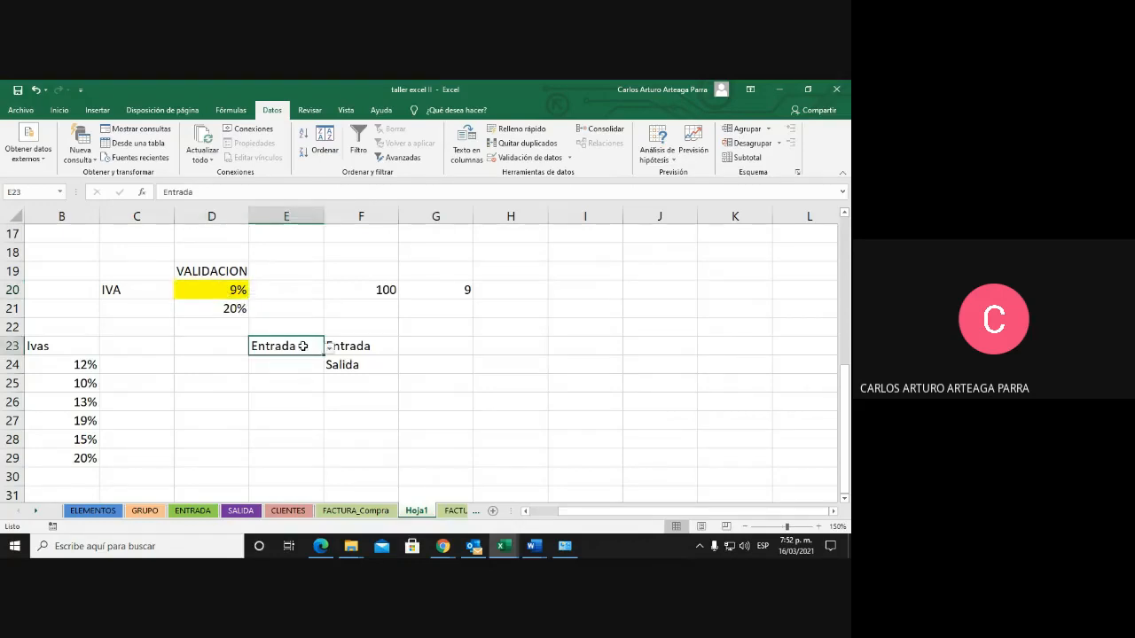
text(ssss)
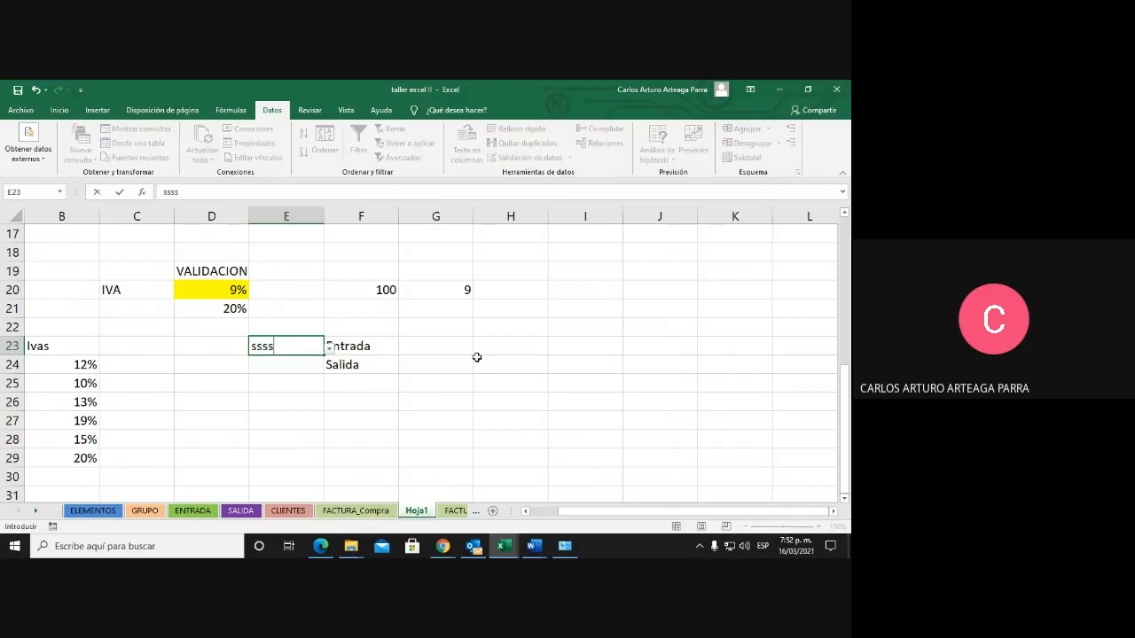
key(Return)
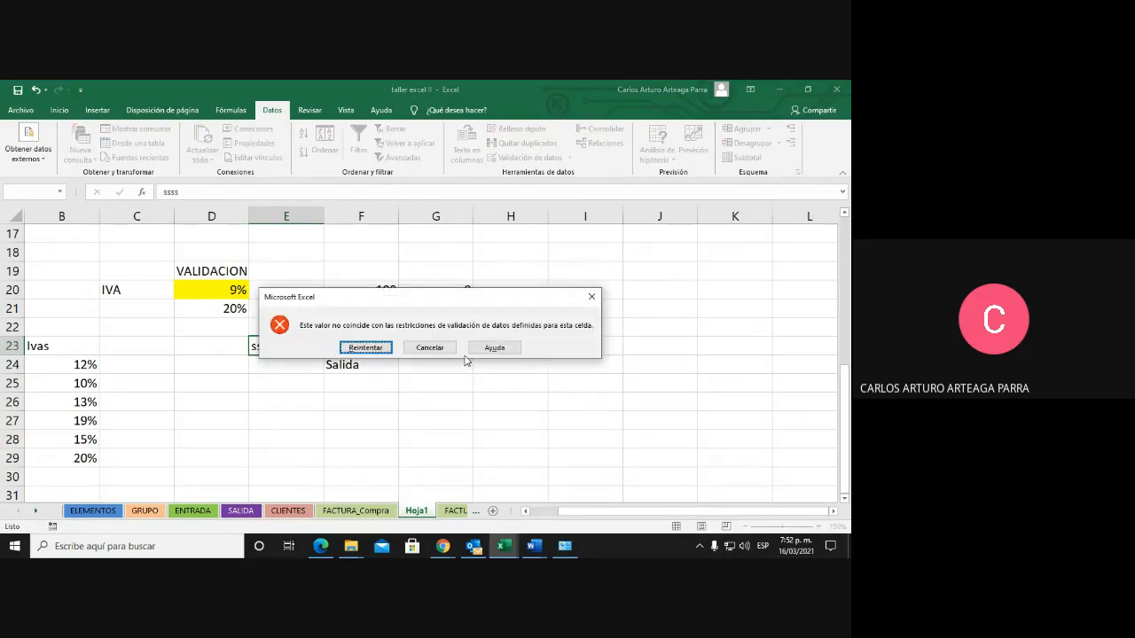
click(430, 347)
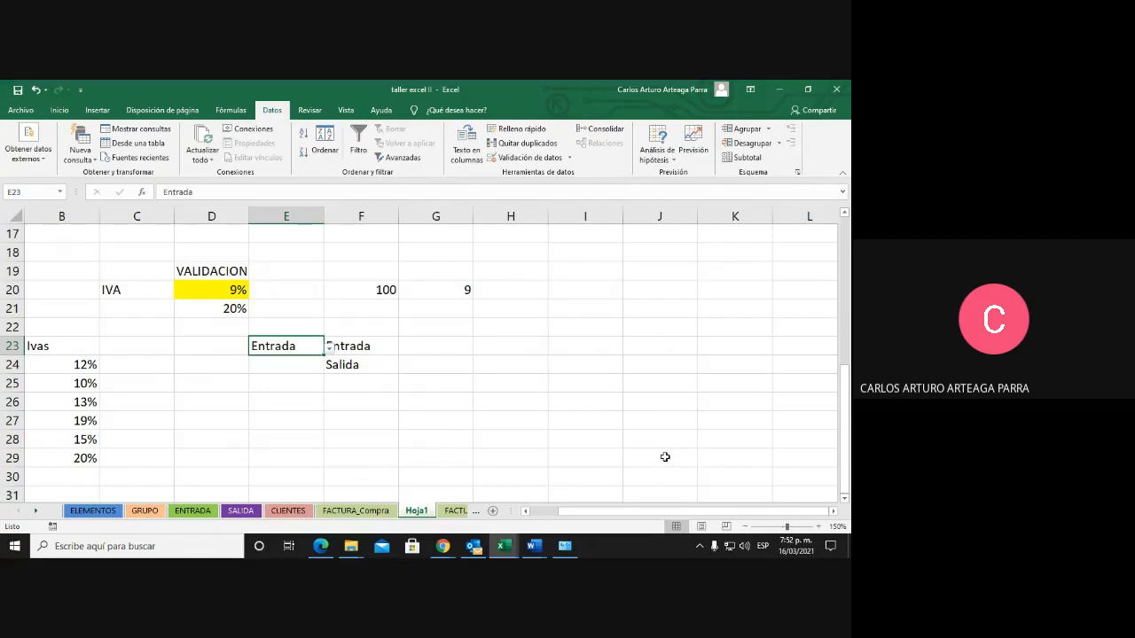
Switch to Chrome to review the Excel workshop PDF, and read the participants' messages in the Google Meet chat
click(441, 547)
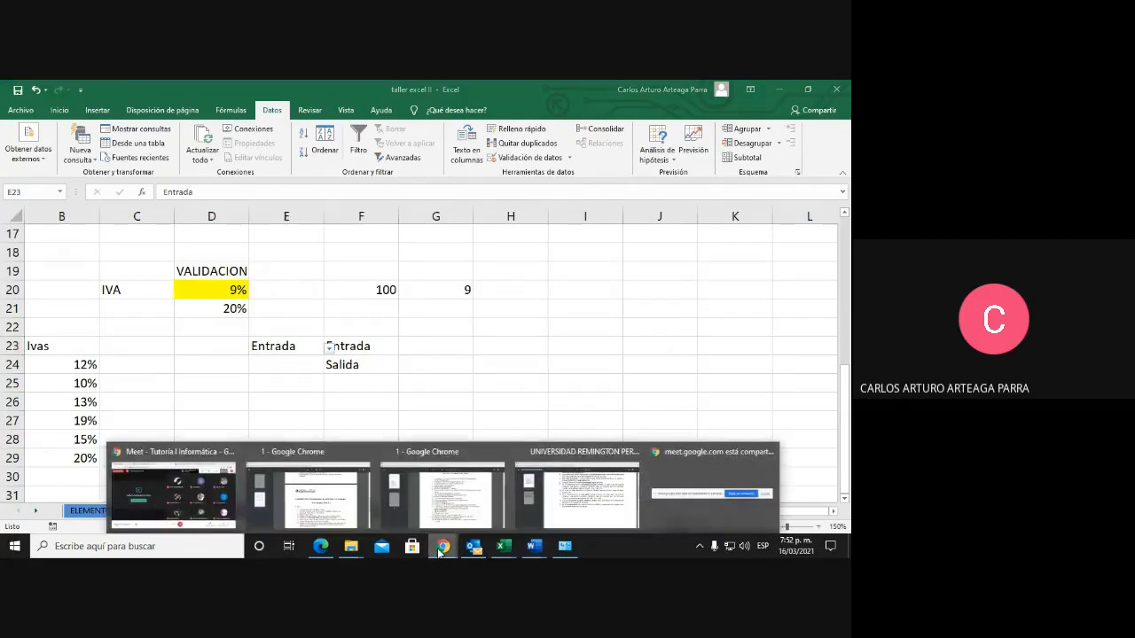
click(562, 504)
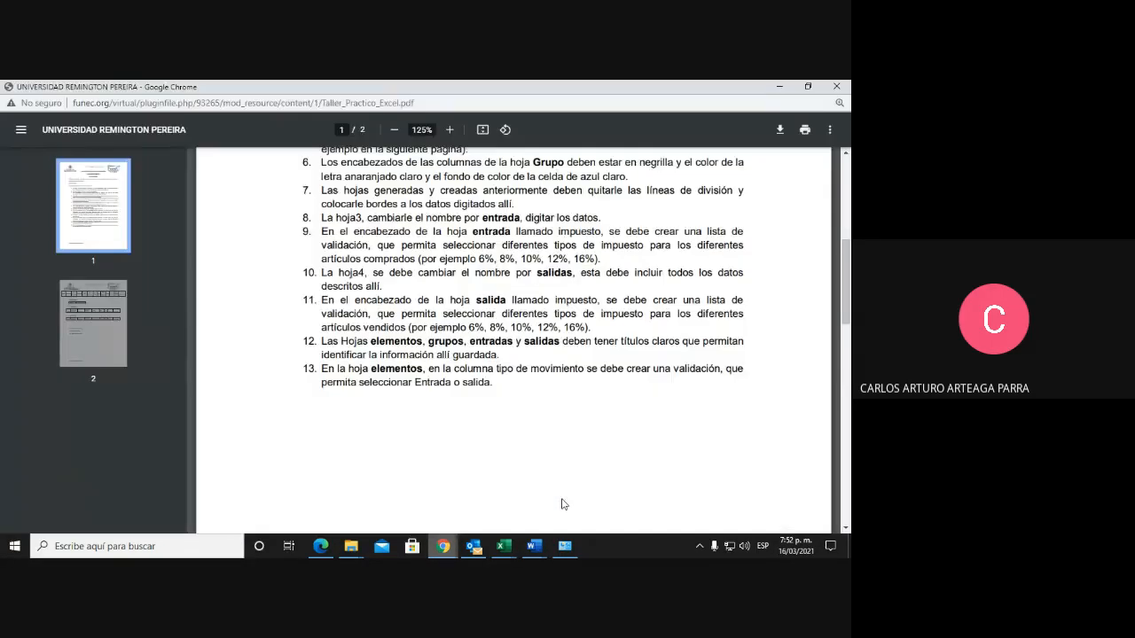
click(443, 547)
click(222, 483)
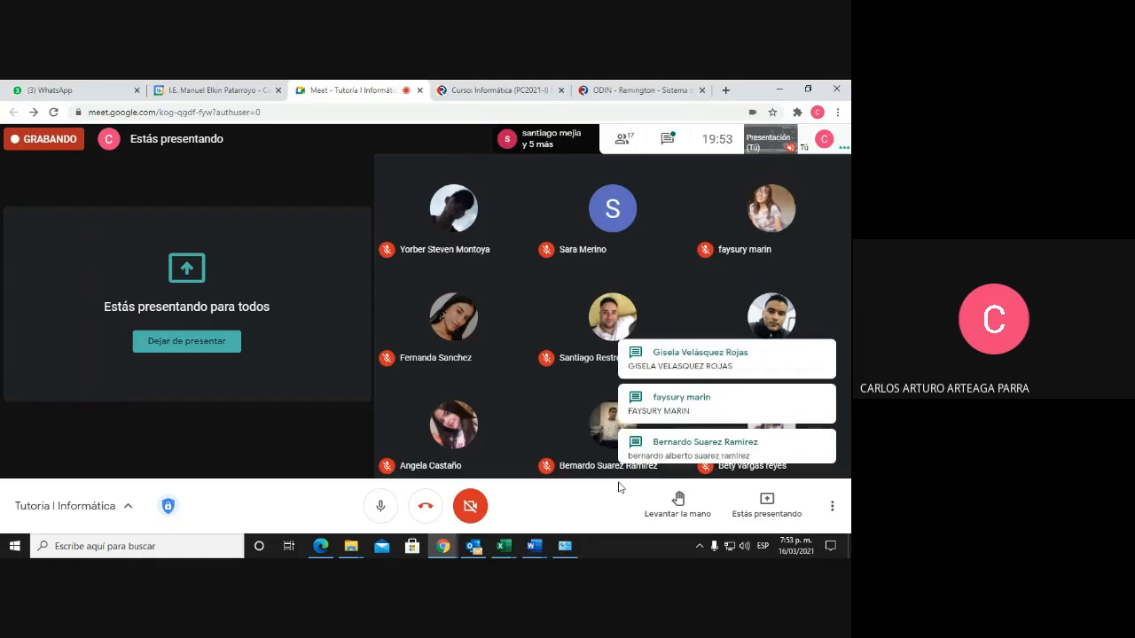
click(667, 134)
scroll(838, 360, up, 5)
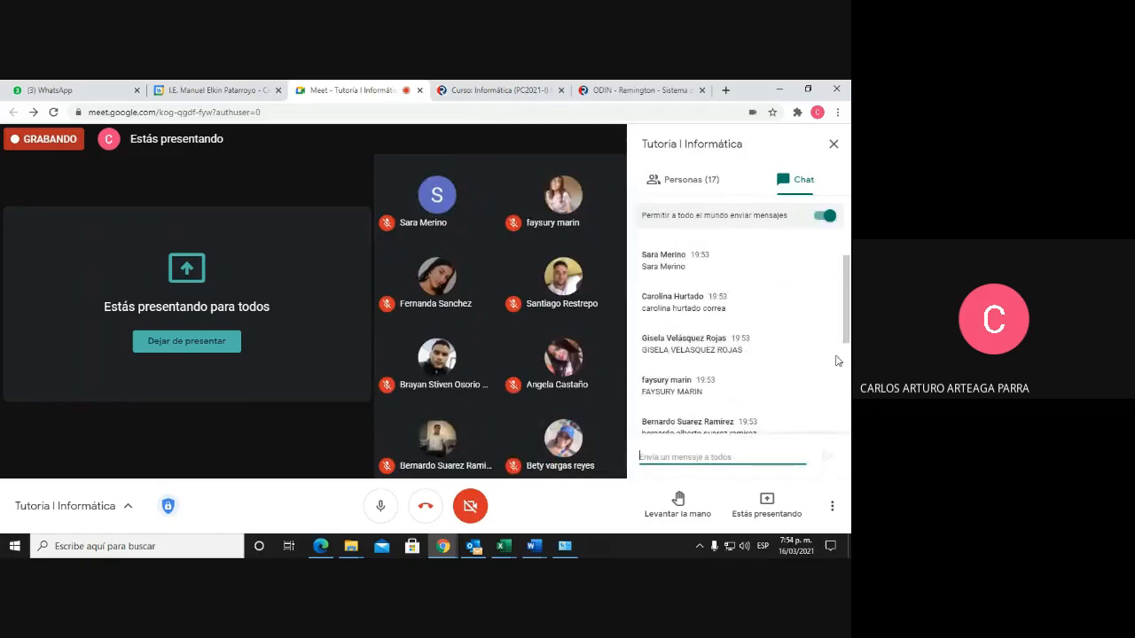
scroll(838, 359, down, 3)
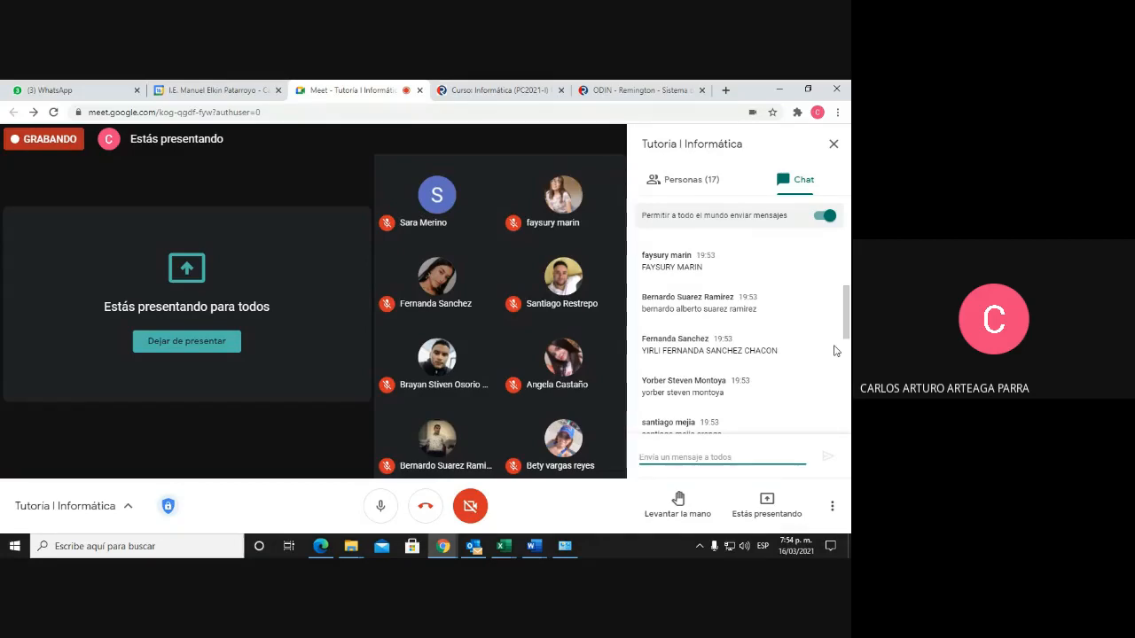
Open Taller de Exel II from the Informática course page, enlarge it to 80% to read its activities, and close it
click(501, 88)
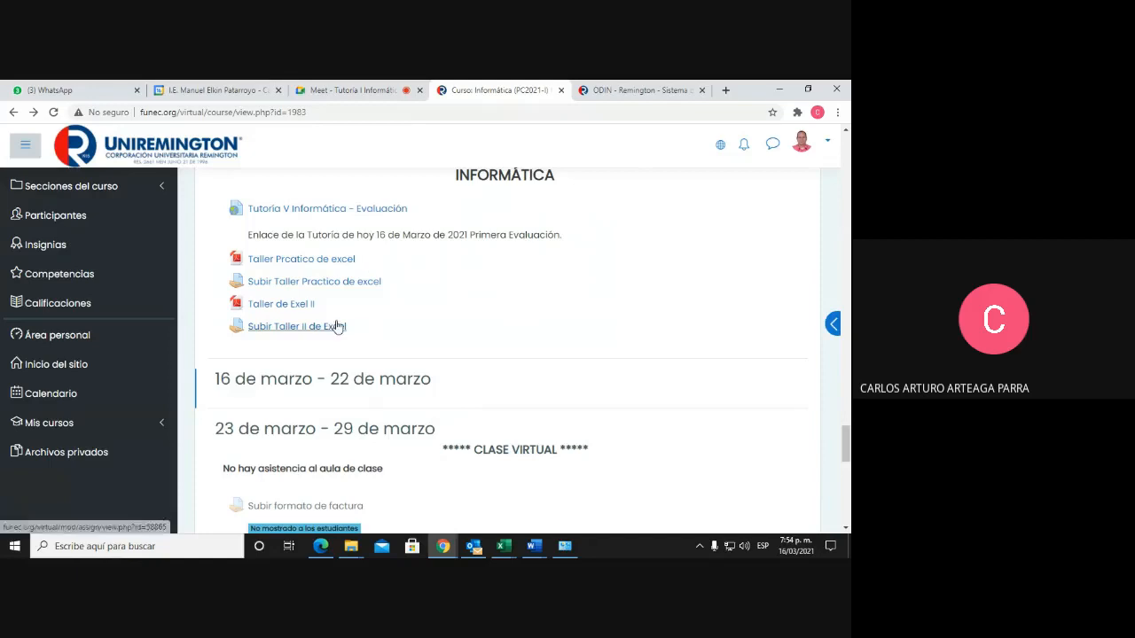
click(282, 305)
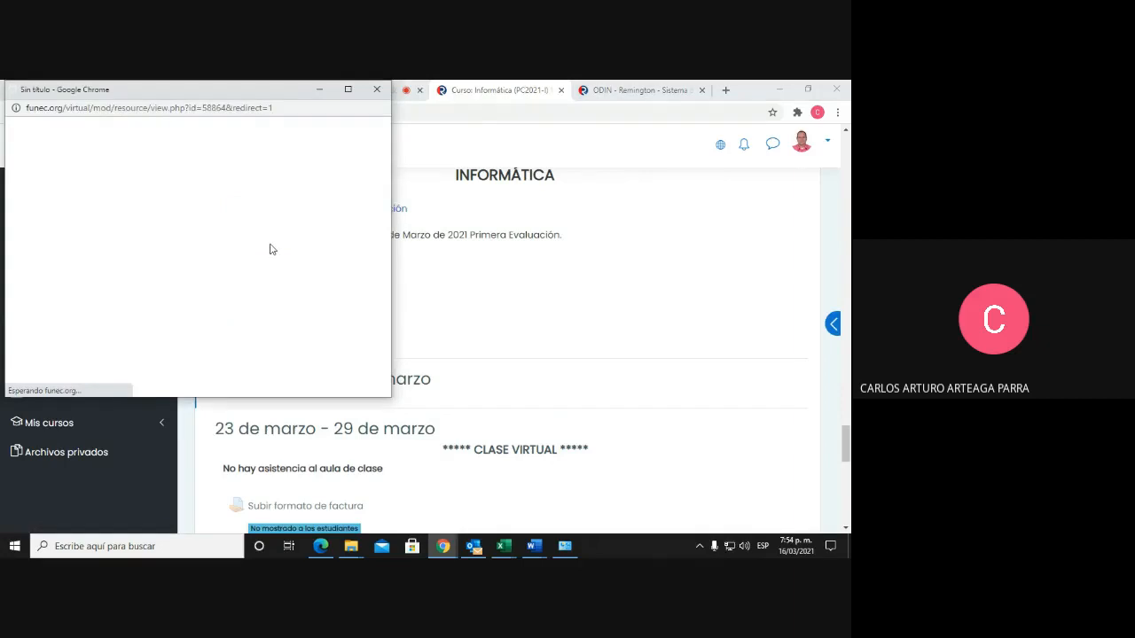
click(350, 89)
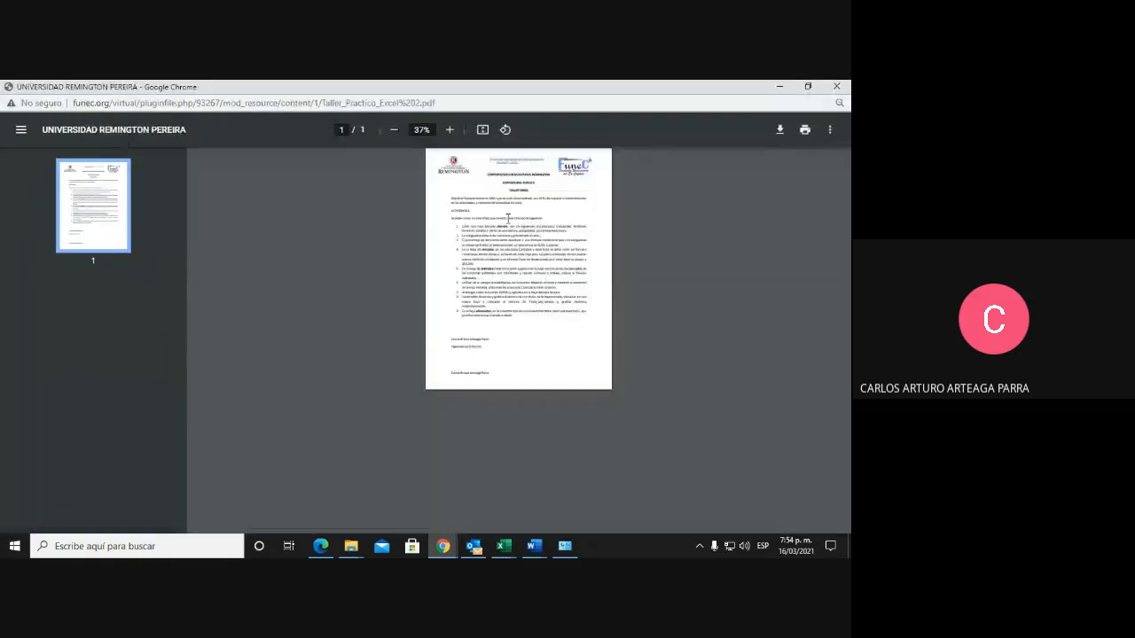
click(449, 129)
click(448, 130)
click(449, 130)
click(449, 129)
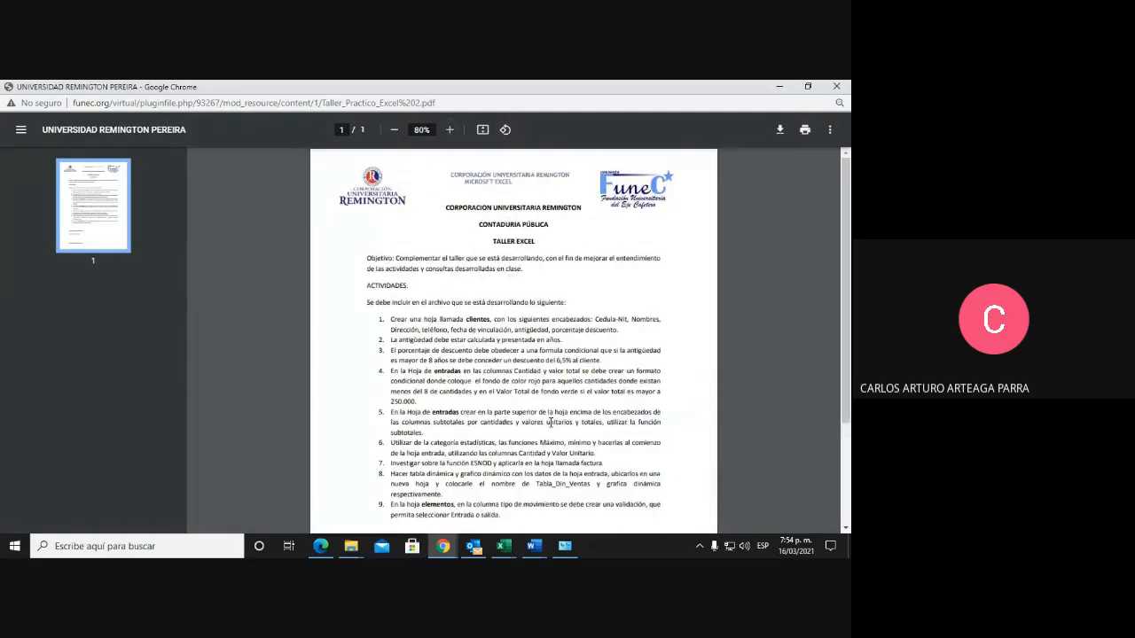
scroll(550, 423, down, 1)
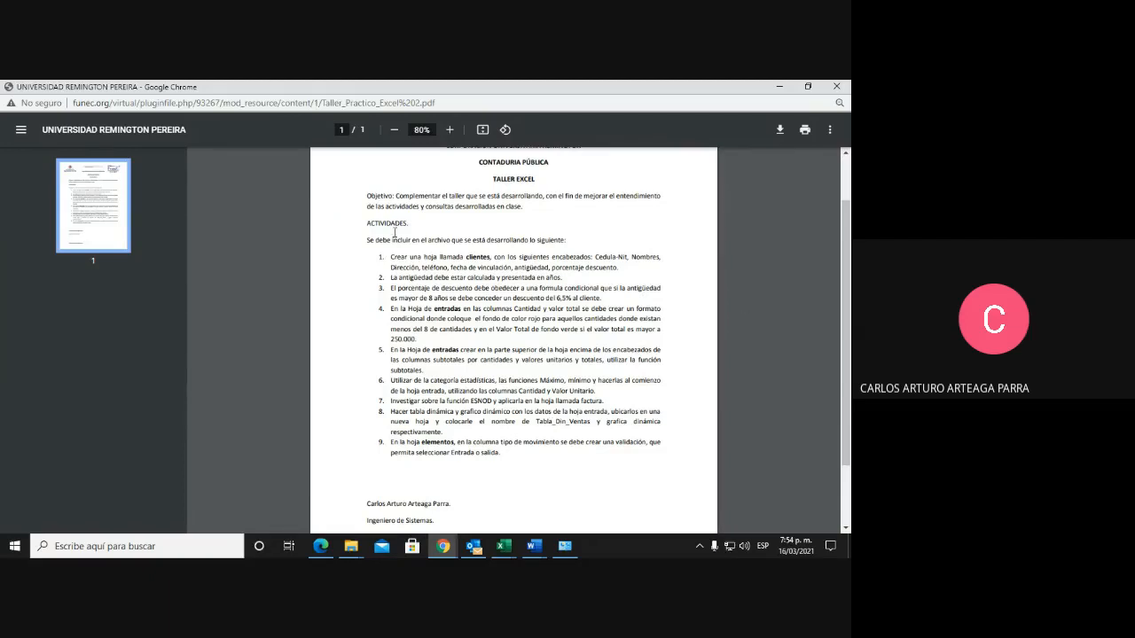
click(838, 88)
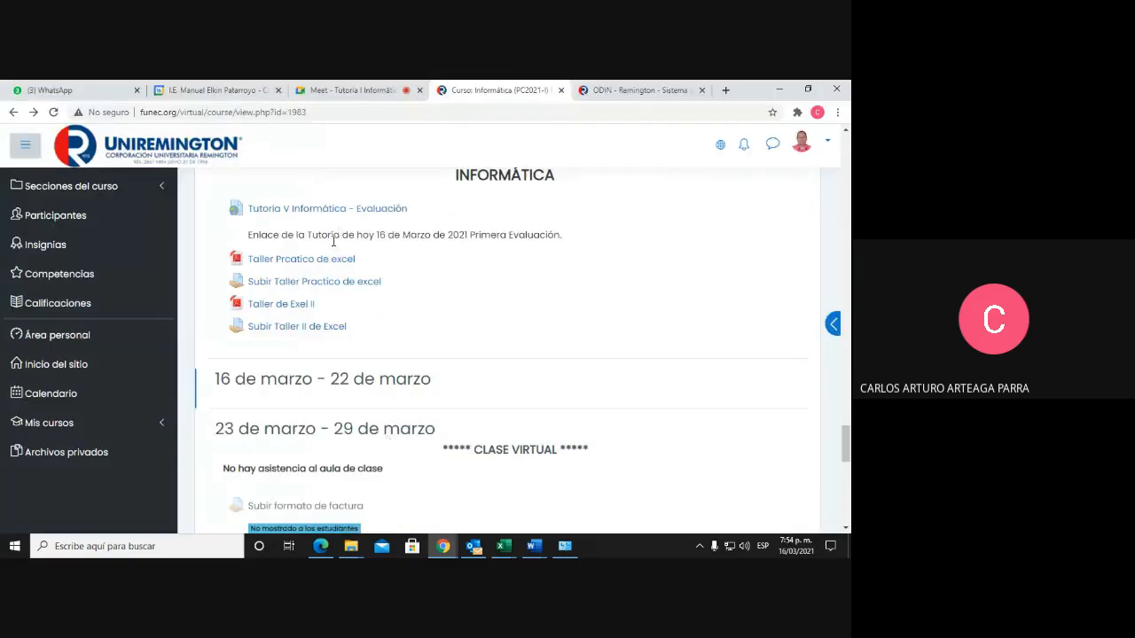
Return to the Google Meet tab and review the chat back to its earlier messages
mouse_move(442, 546)
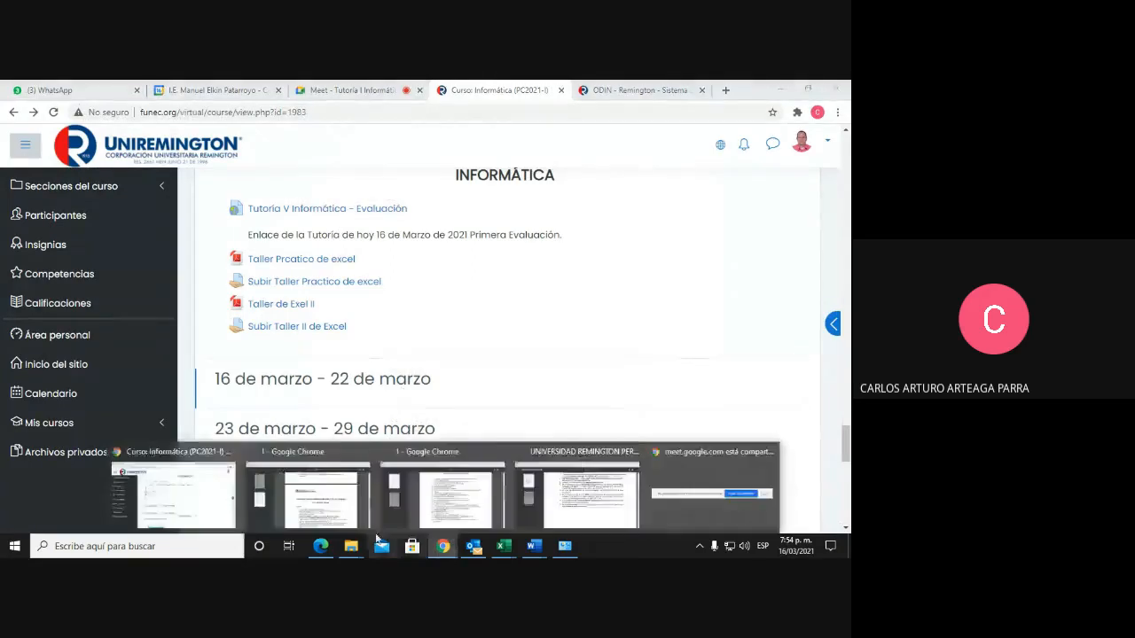
click(208, 516)
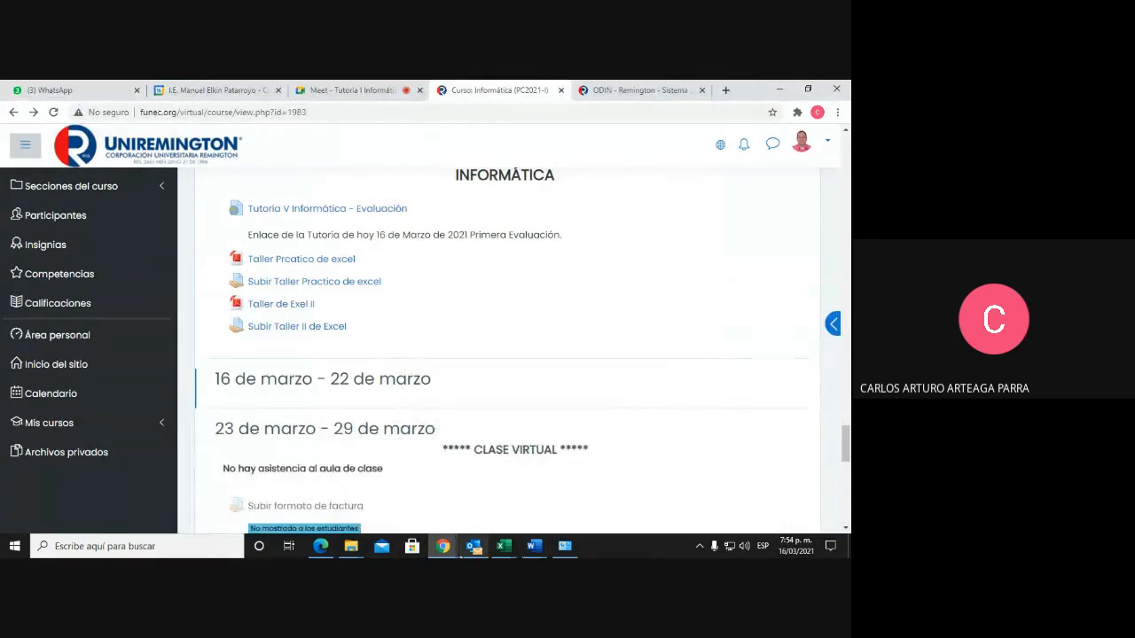
click(355, 89)
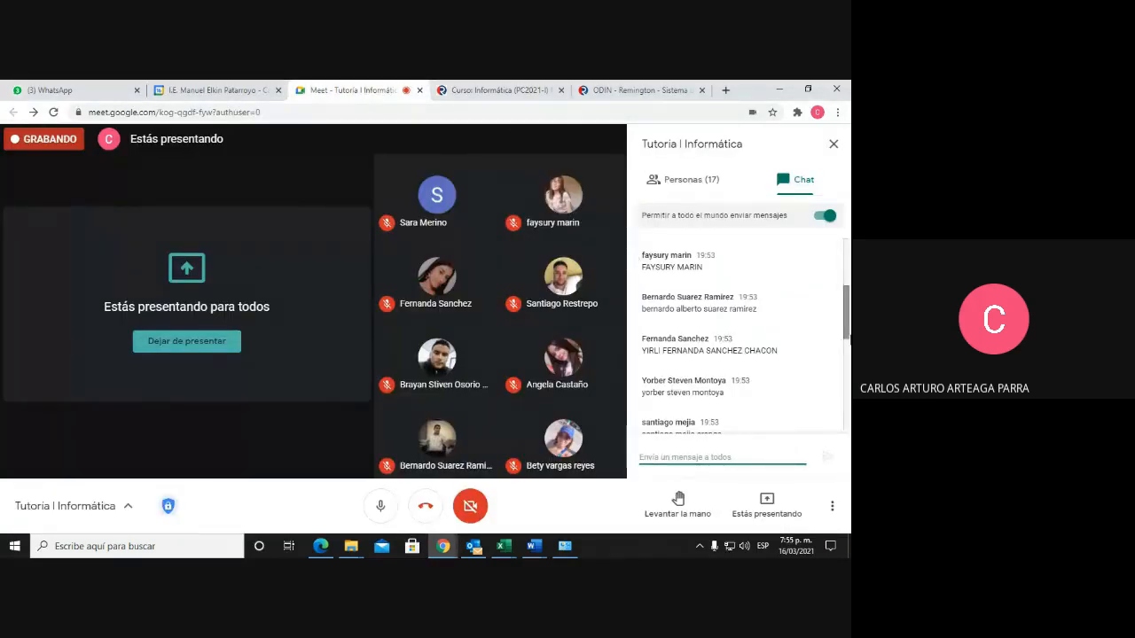
scroll(848, 341, up, 3)
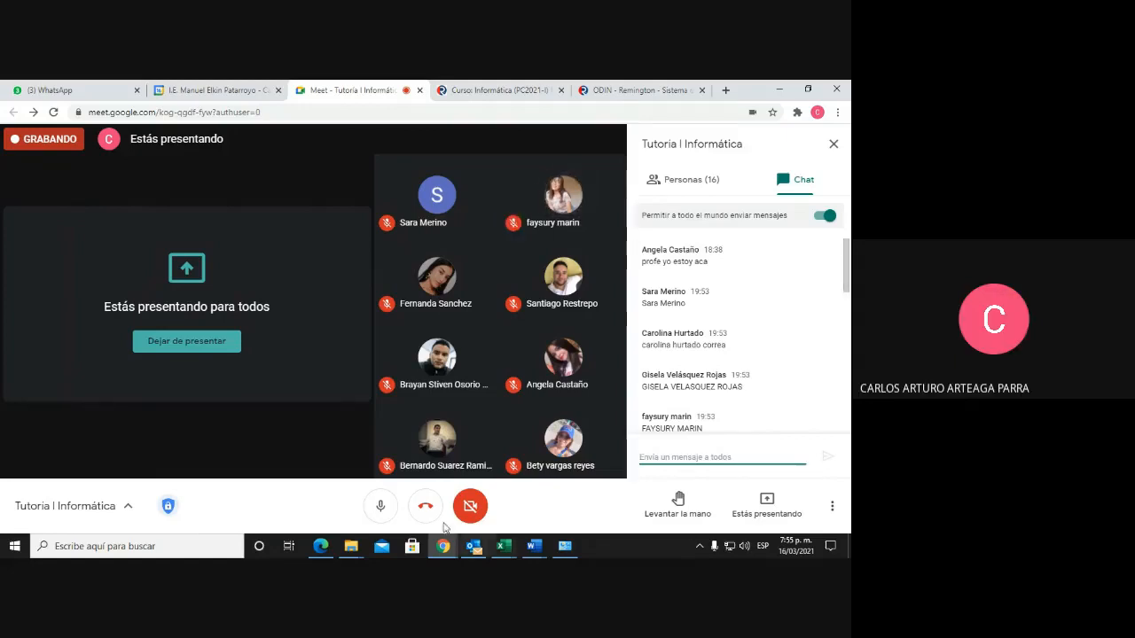
Look over the practical Microsoft Word workshop PDF in its Chrome window, and close it
mouse_move(454, 543)
mouse_move(596, 502)
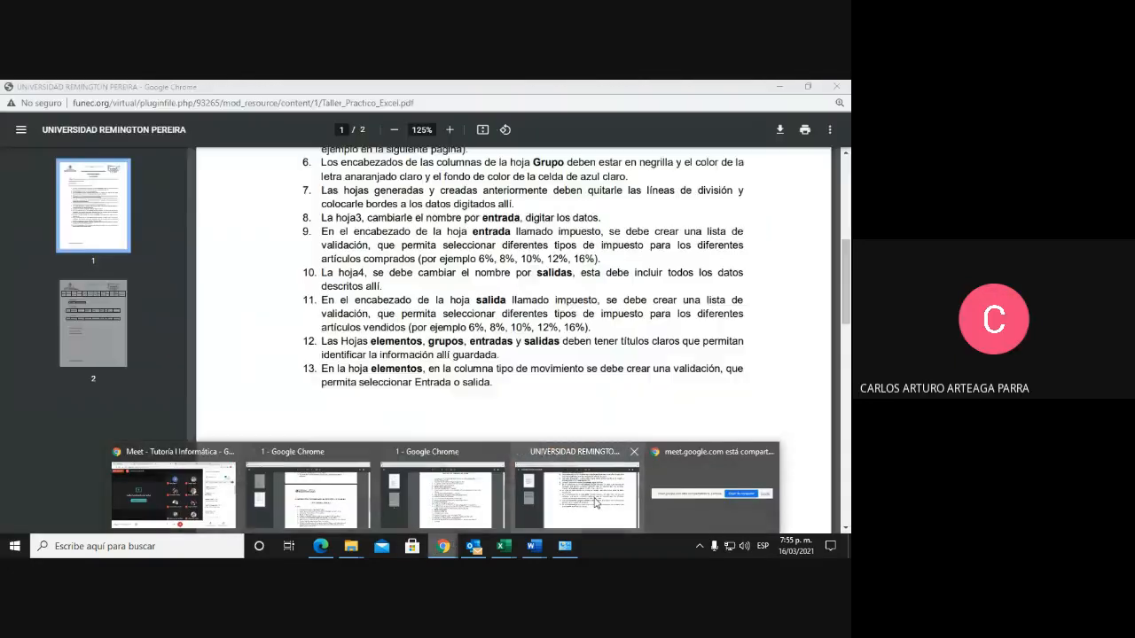
click(444, 498)
scroll(473, 360, up, 3)
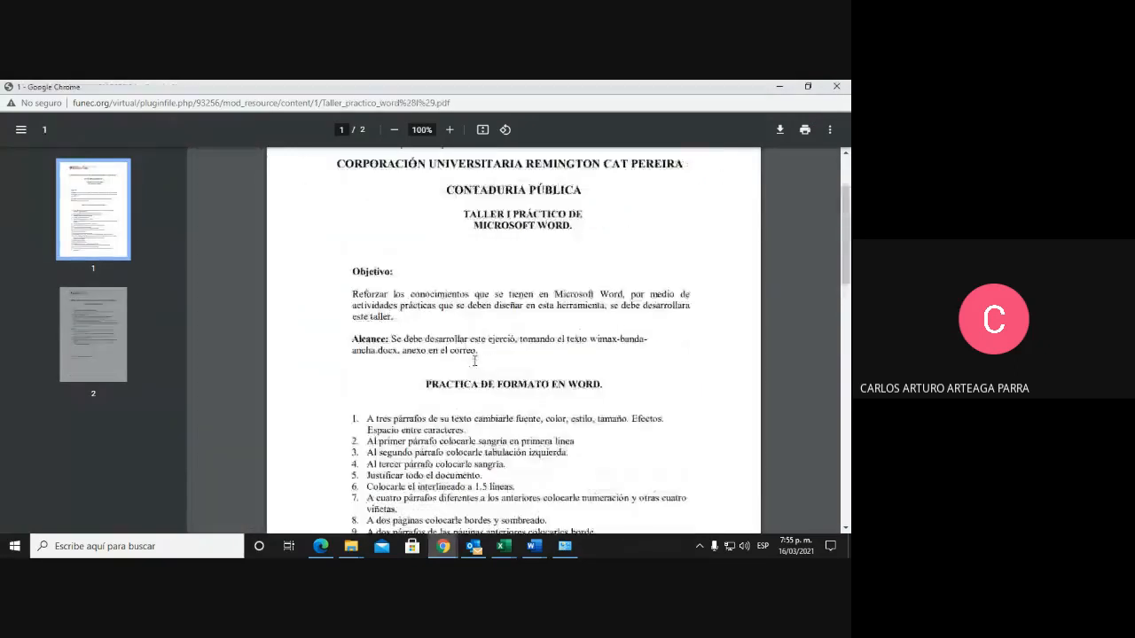
scroll(473, 360, down, 2)
click(836, 87)
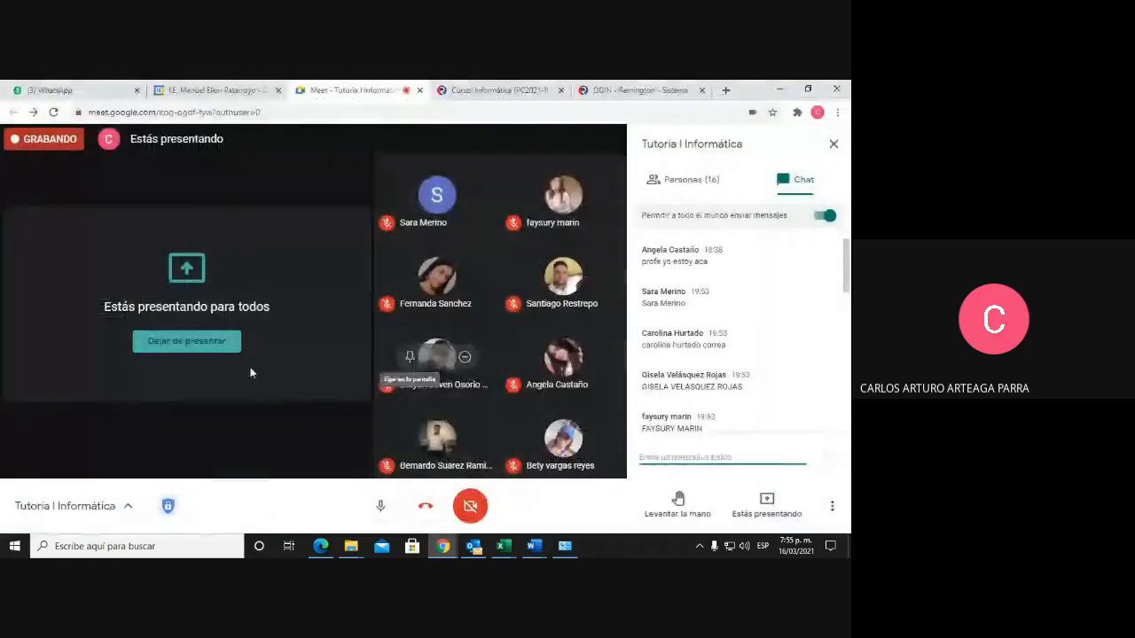
Bring up the remaining Taller_practico_word PDF window at its table exercises, and close it
mouse_move(442, 550)
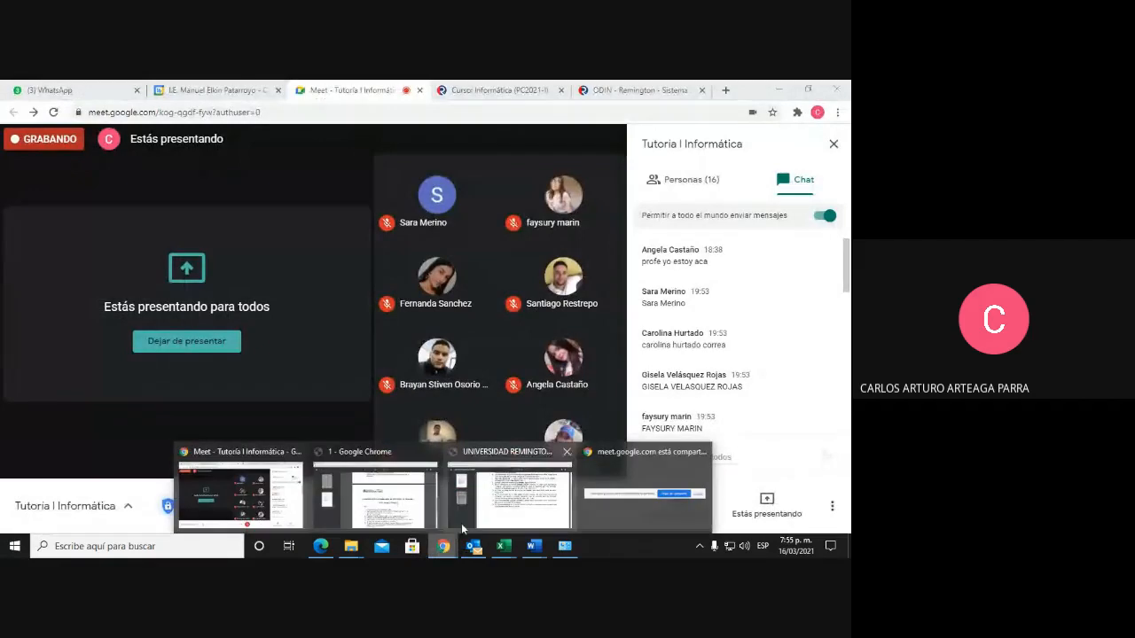
click(411, 517)
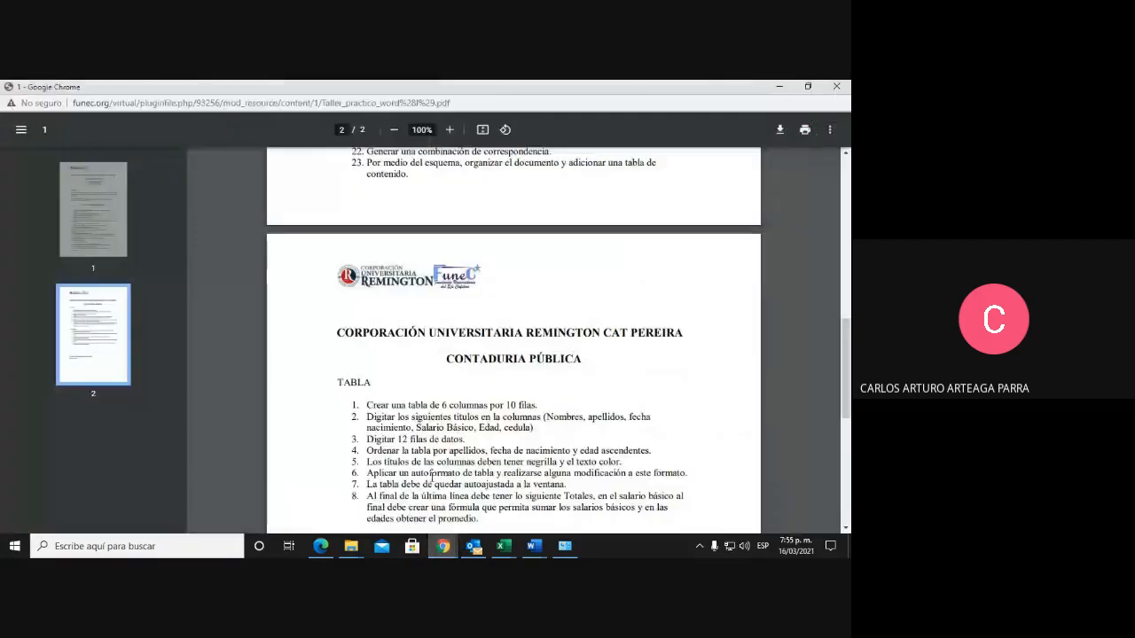
click(836, 86)
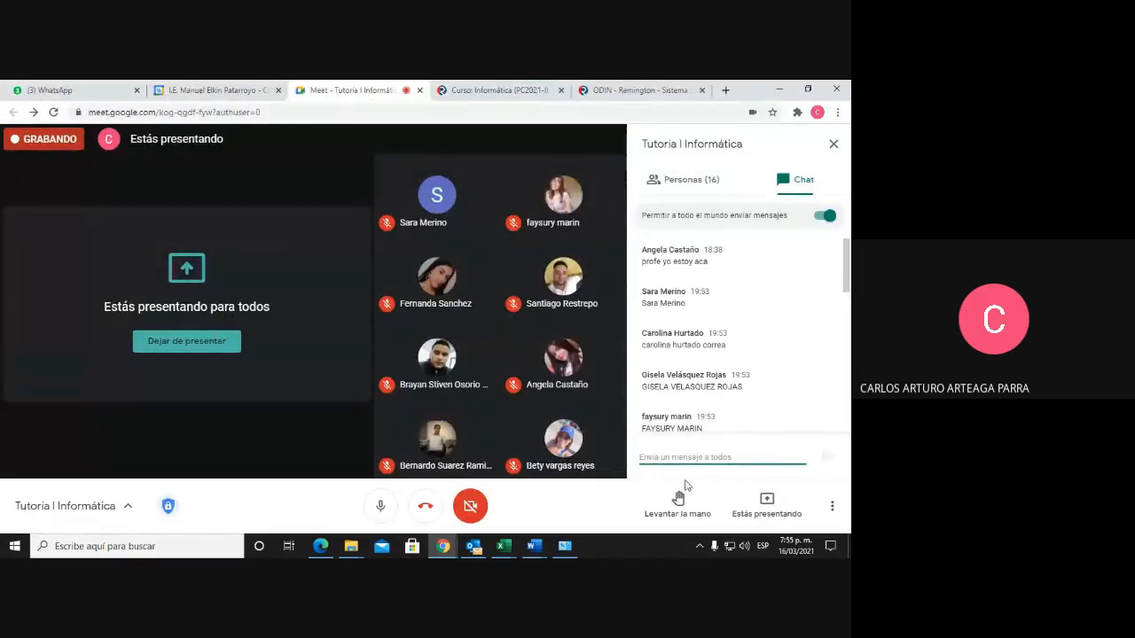
Open the Windows clock and calendar to check the current time and date
click(474, 547)
click(477, 548)
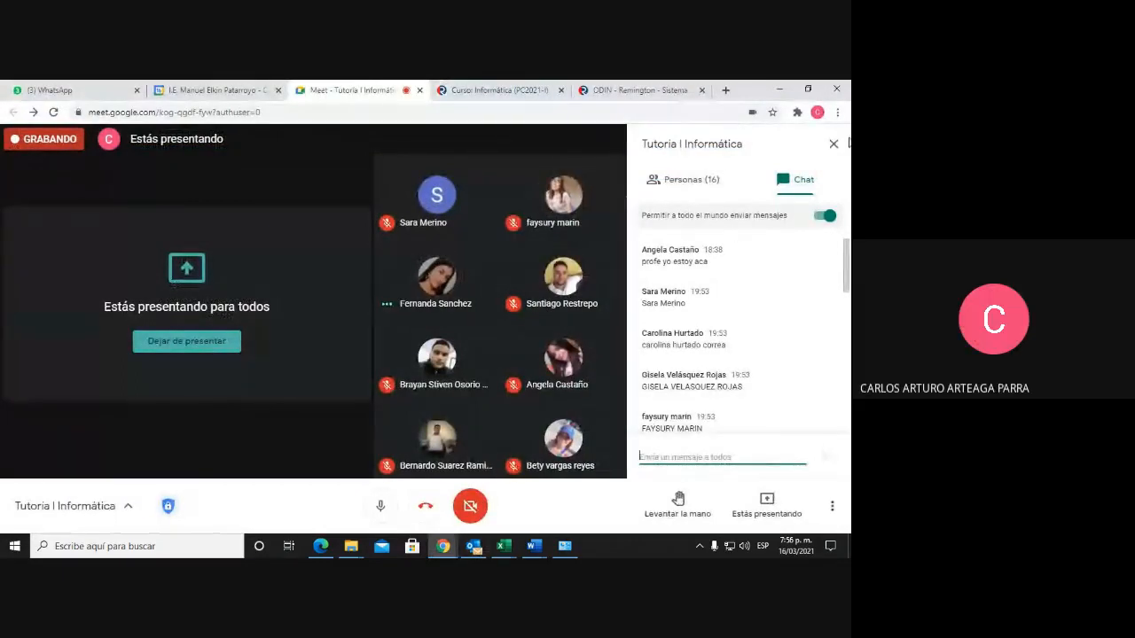
click(797, 550)
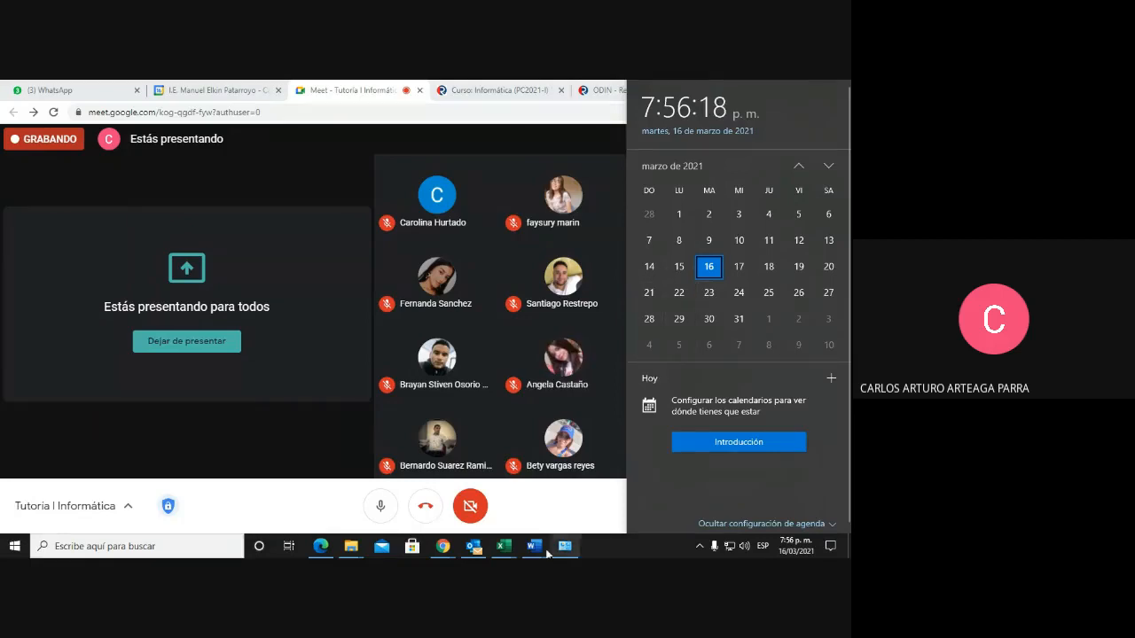
Return to the Google Meet call in Chrome and stop presenting the screen to the participants
click(443, 546)
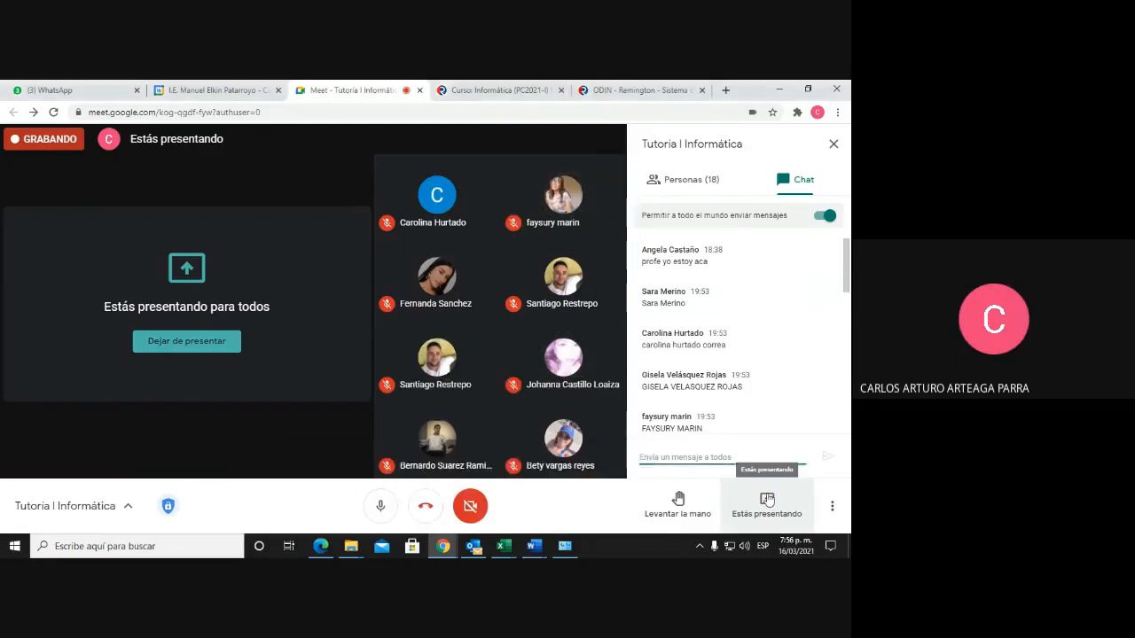
click(767, 501)
click(745, 448)
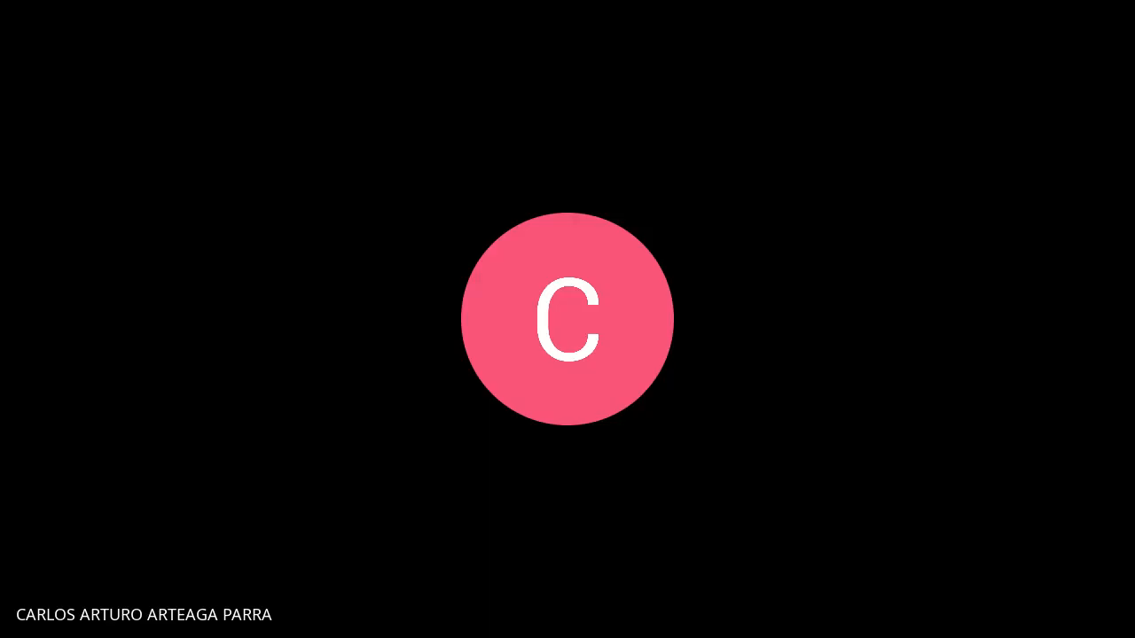